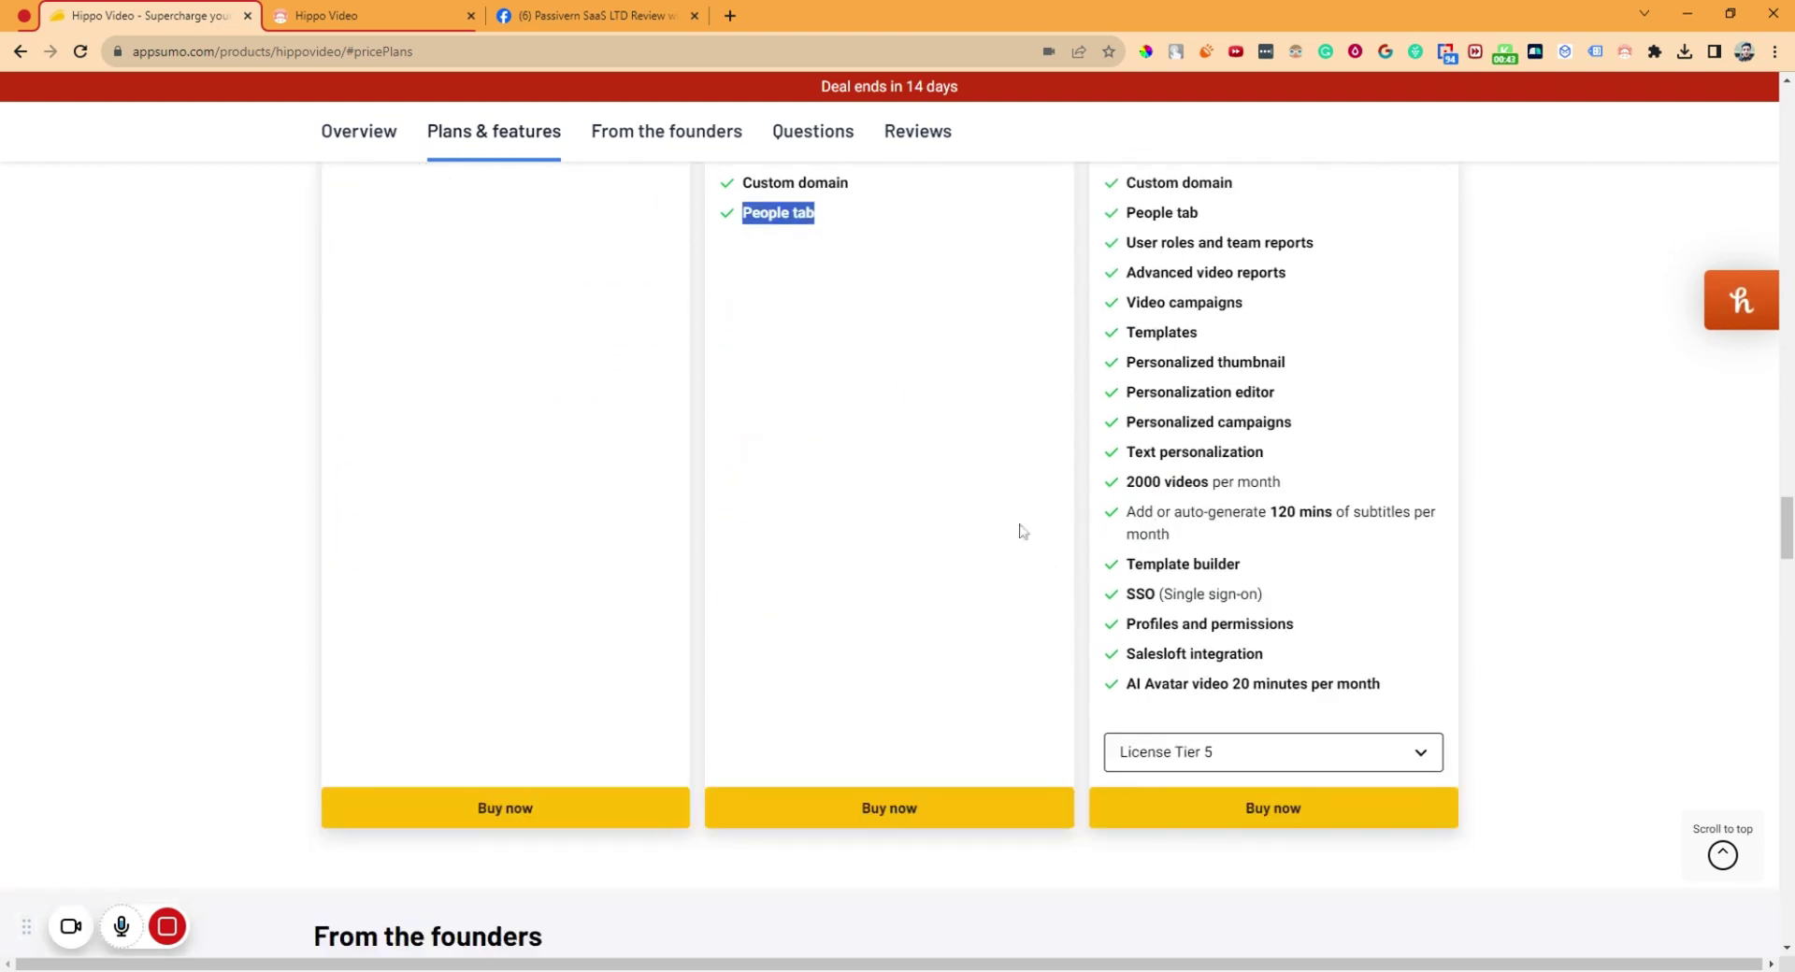
# Select License Tier 3 for the third pricing plan and review its included features, from personalized thumbnail up to user roles and team reports
pyautogui.click(1274, 765)
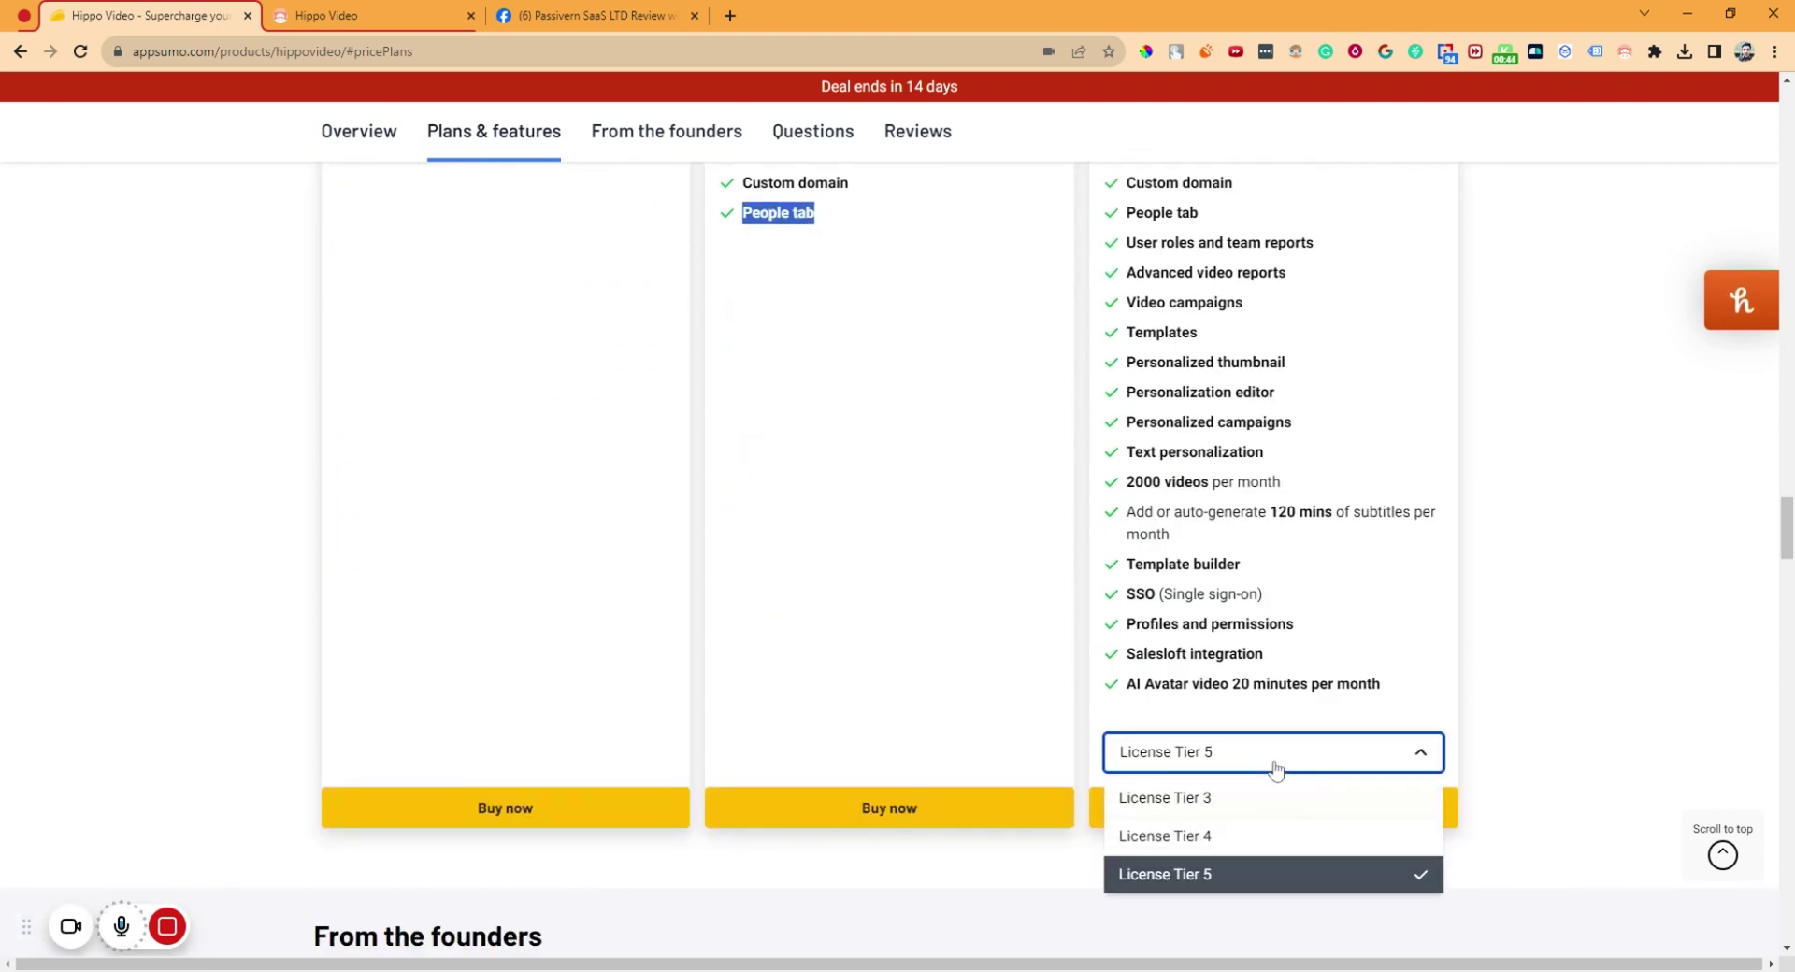
pyautogui.click(1241, 802)
pyautogui.scroll(2, 1208, 478)
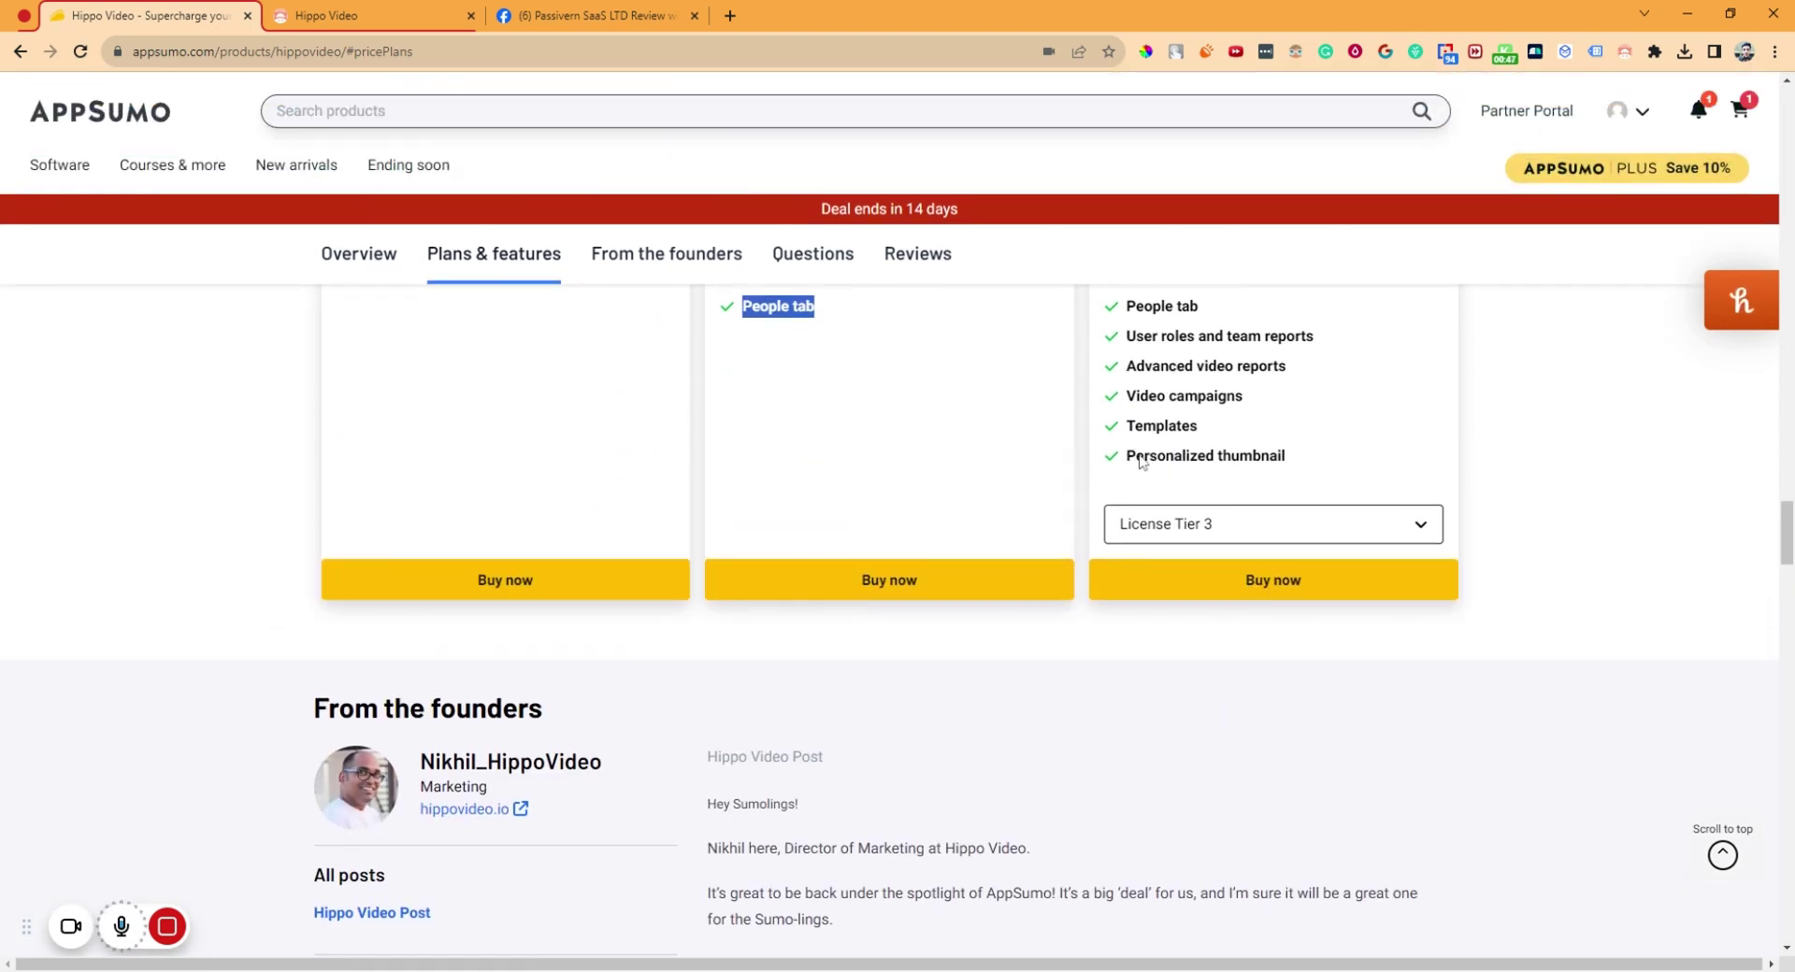
pyautogui.moveTo(1133, 456); pyautogui.dragTo(1276, 458)
pyautogui.moveTo(1141, 396); pyautogui.dragTo(1242, 398)
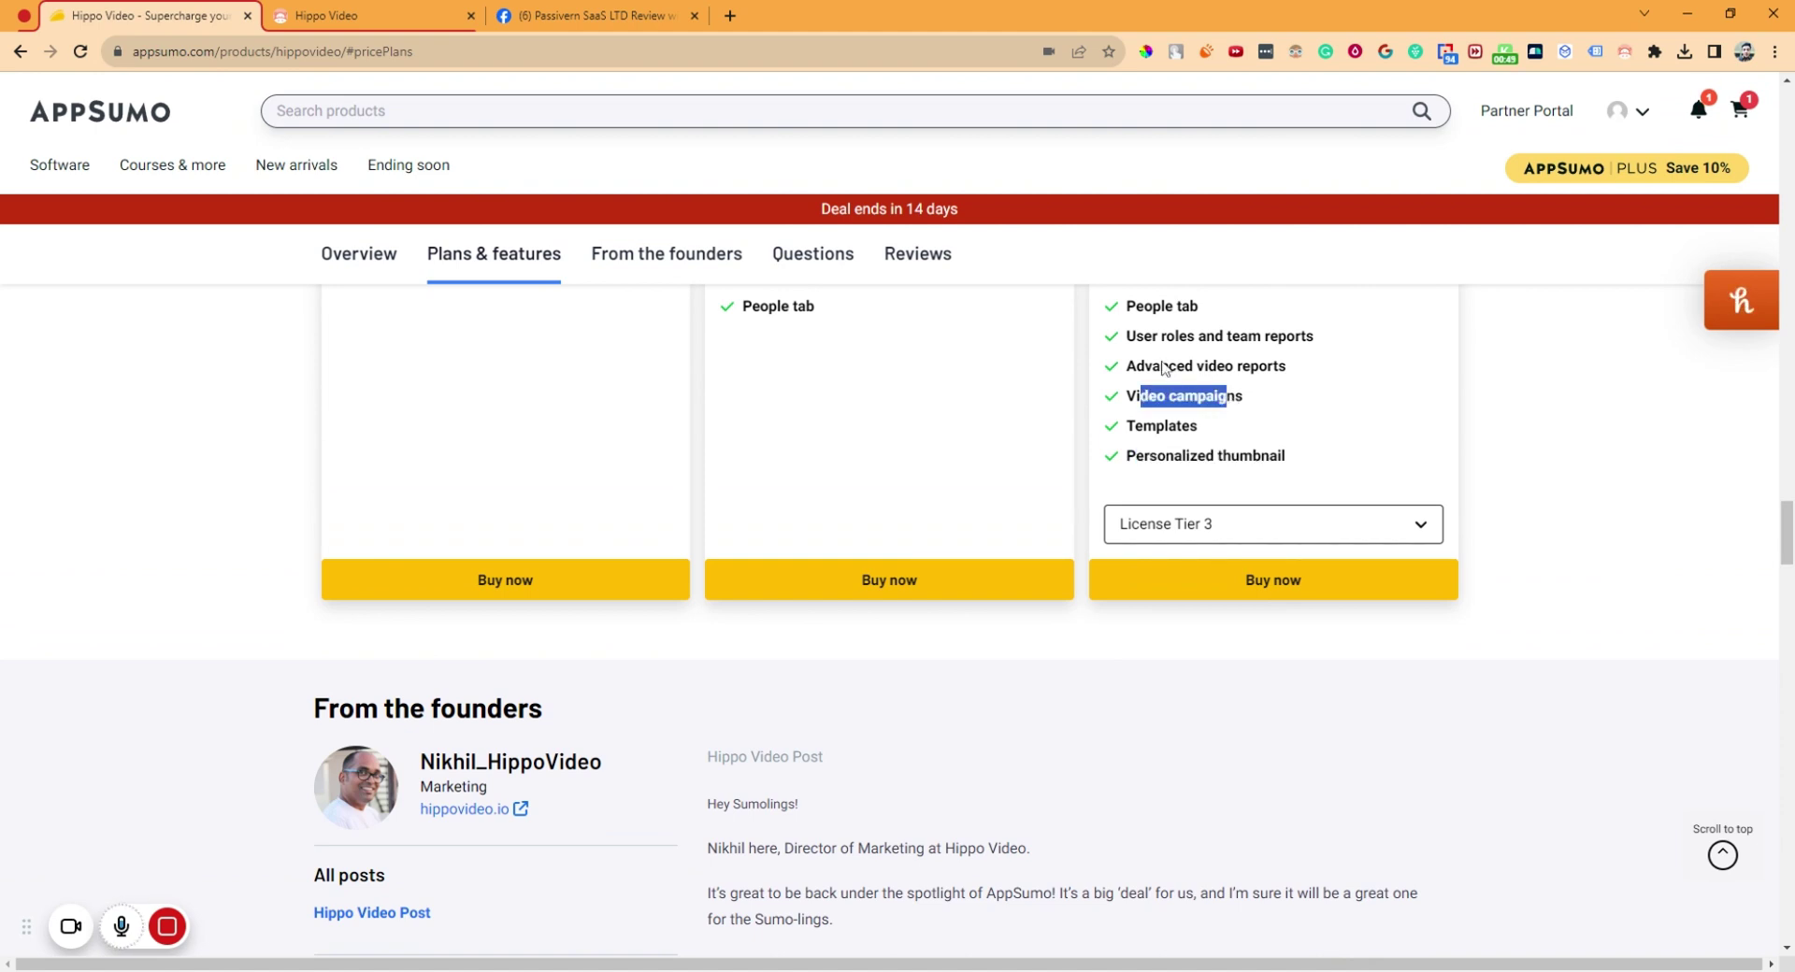
pyautogui.moveTo(1145, 366); pyautogui.dragTo(1279, 391)
pyautogui.scroll(2, 1279, 391)
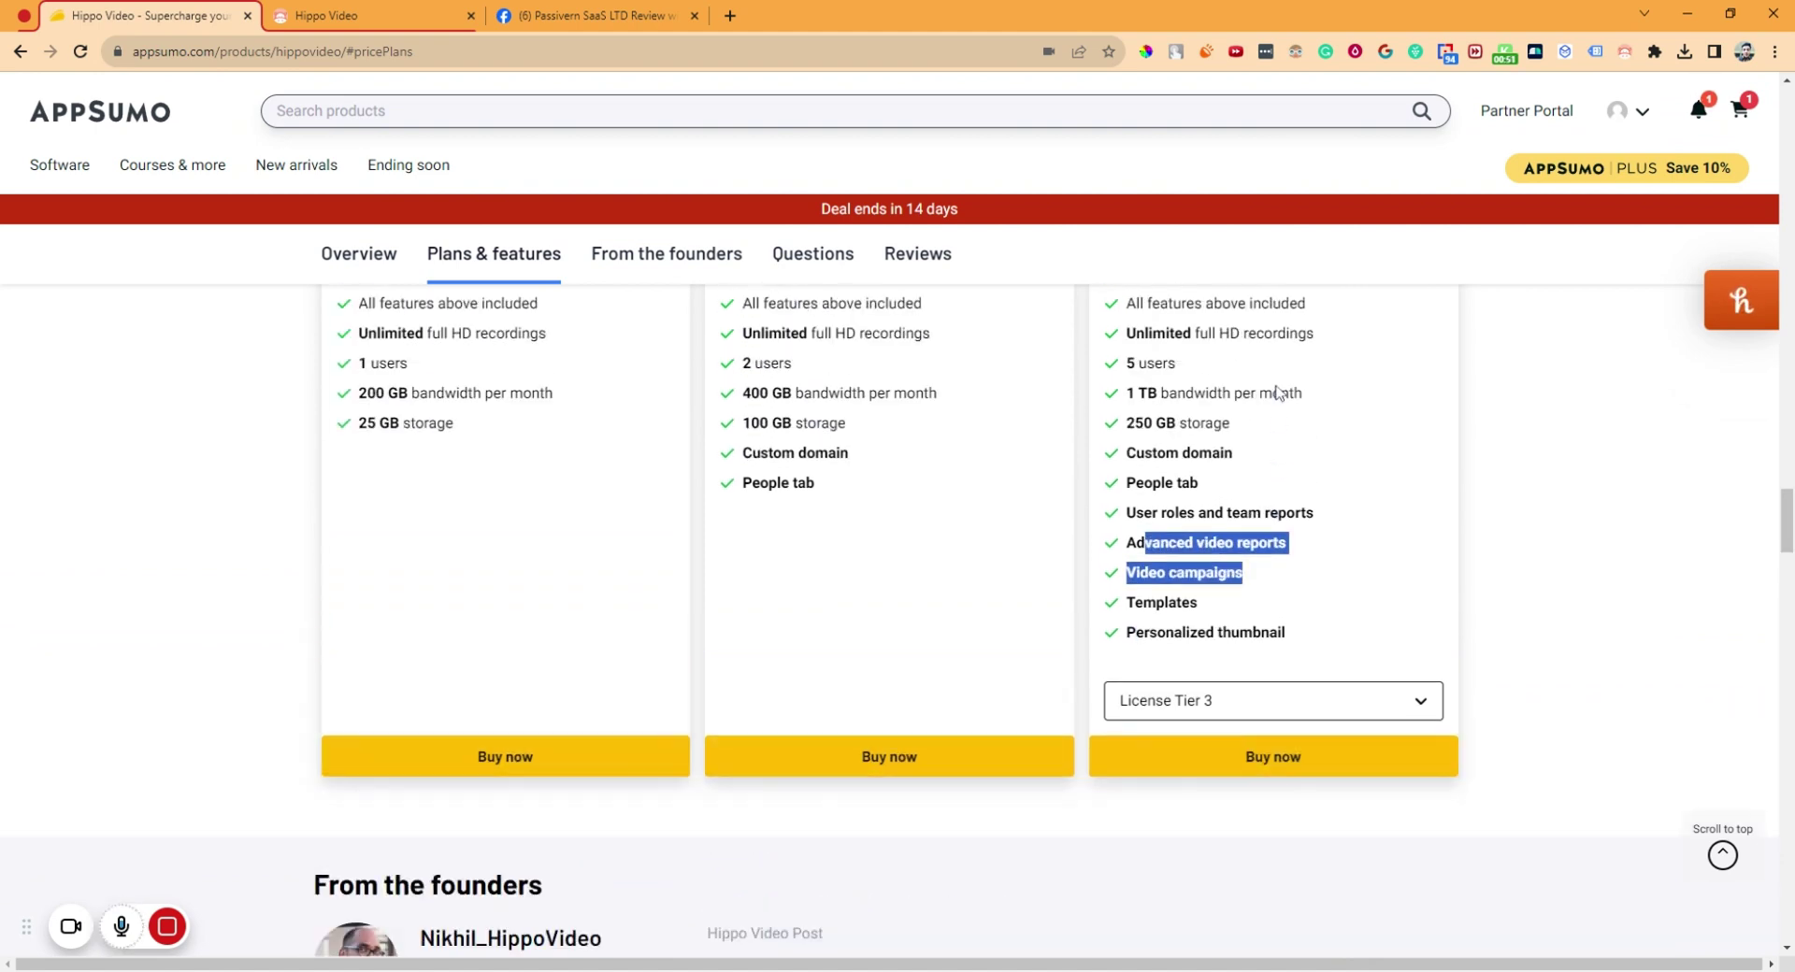
pyautogui.moveTo(1159, 522); pyautogui.dragTo(1316, 529)
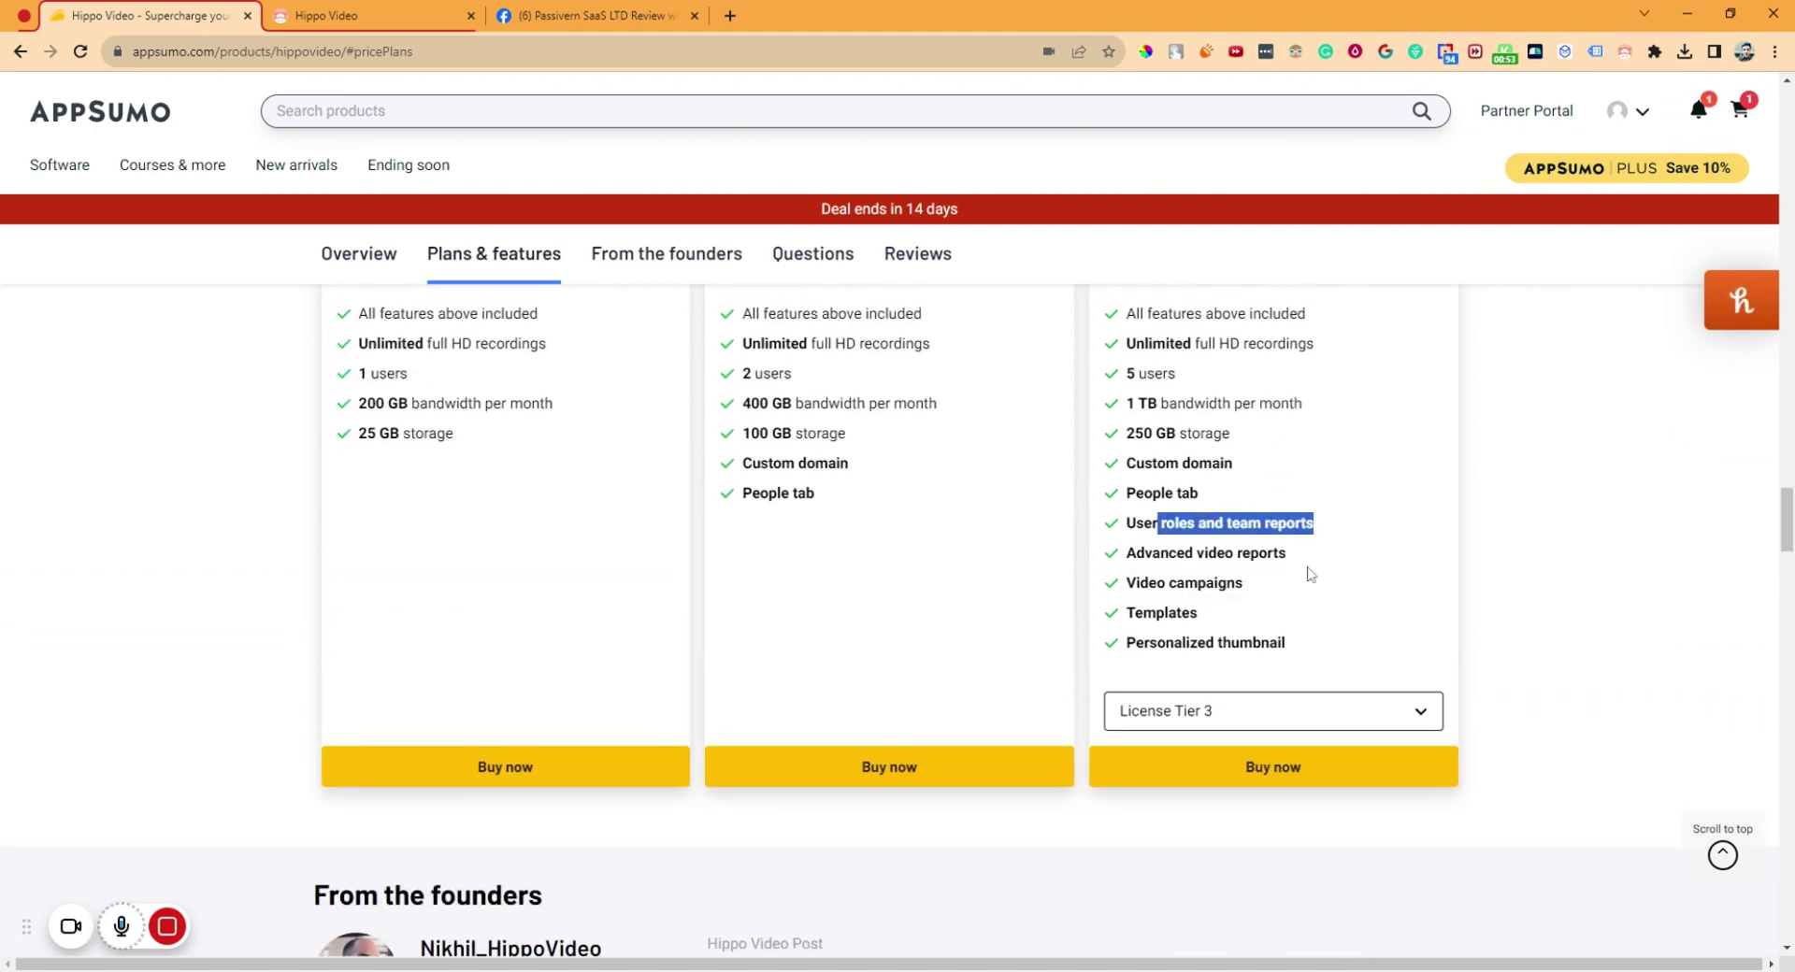
# Select License Tier 5 for the third pricing plan and review its subtitle allowance, profiles and permissions, and Salesloft integration
pyautogui.click(1182, 720)
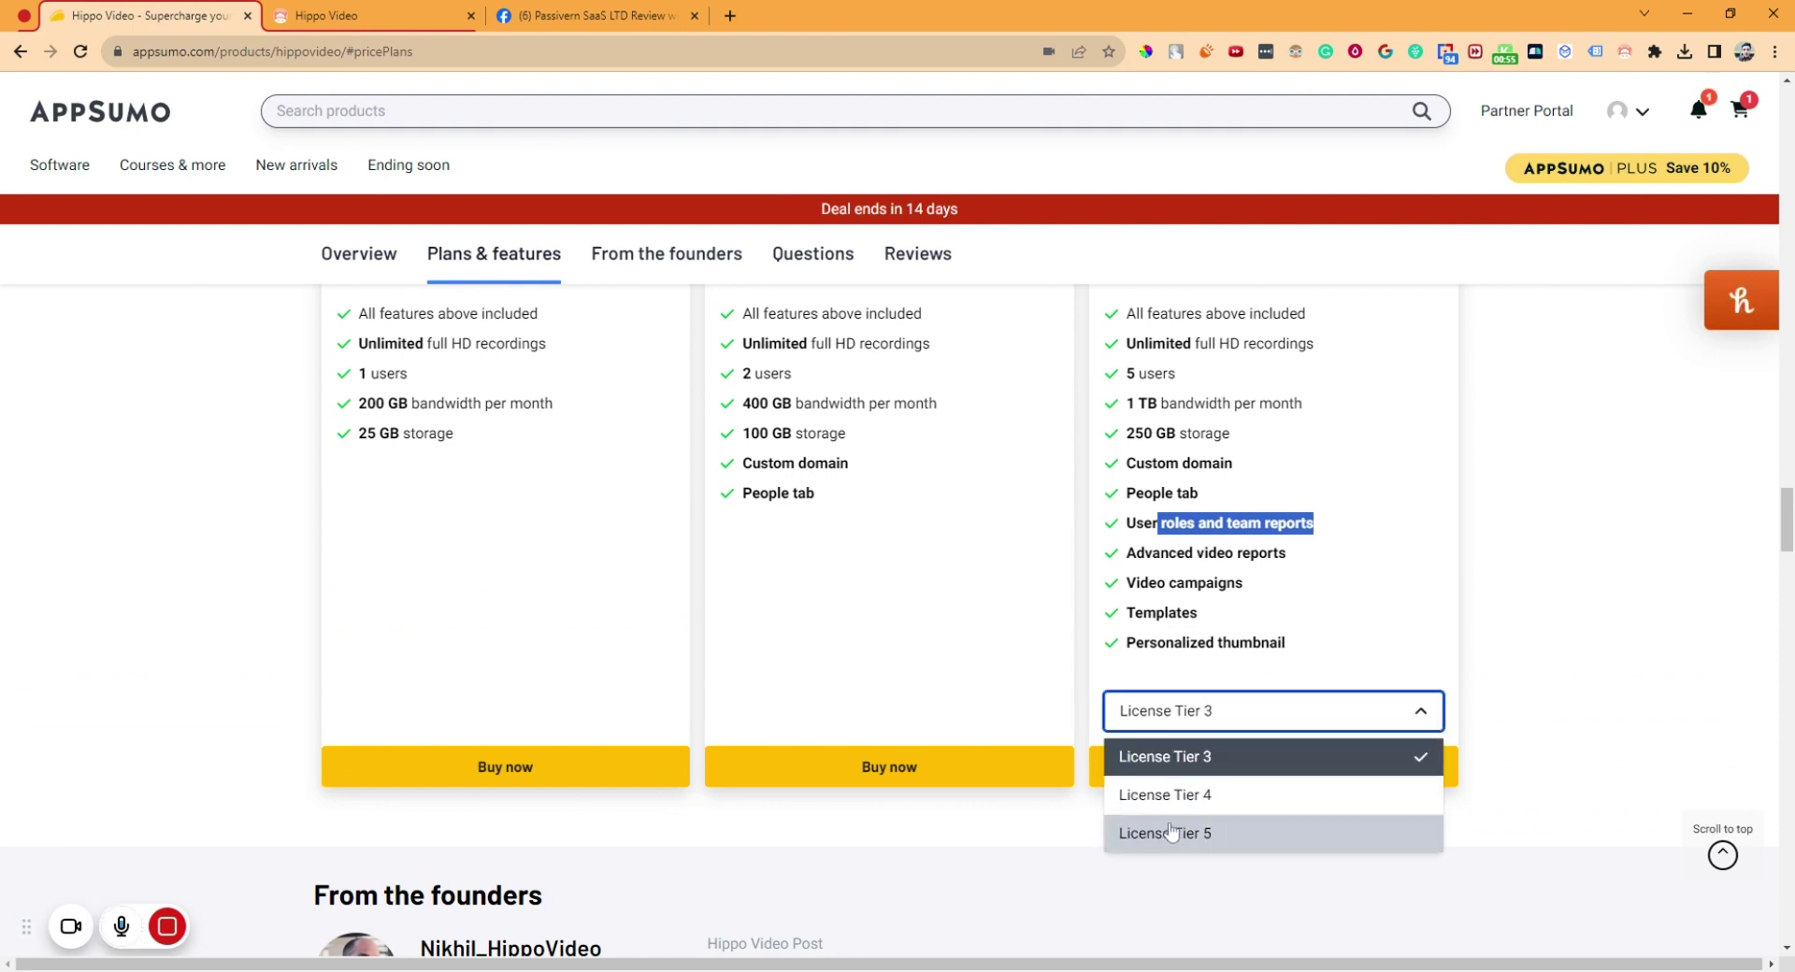
pyautogui.click(1173, 832)
pyautogui.scroll(-1, 1185, 692)
pyautogui.scroll(-1, 1176, 655)
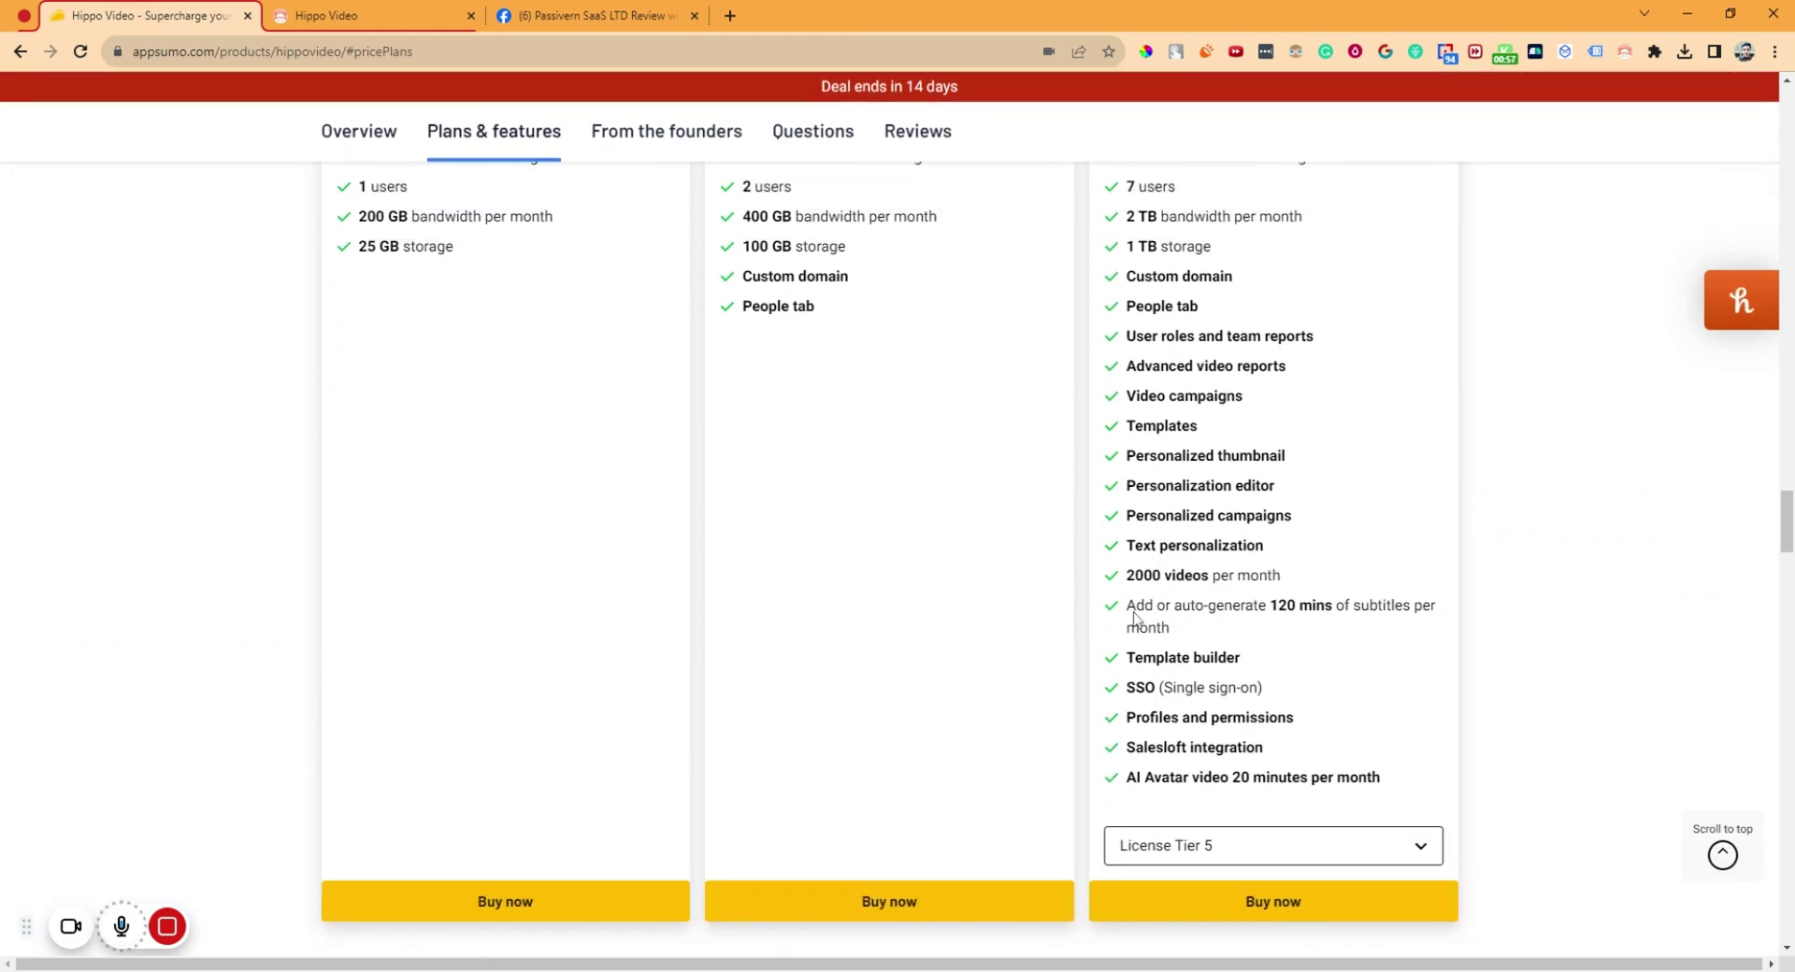
pyautogui.moveTo(1133, 616); pyautogui.dragTo(1374, 631)
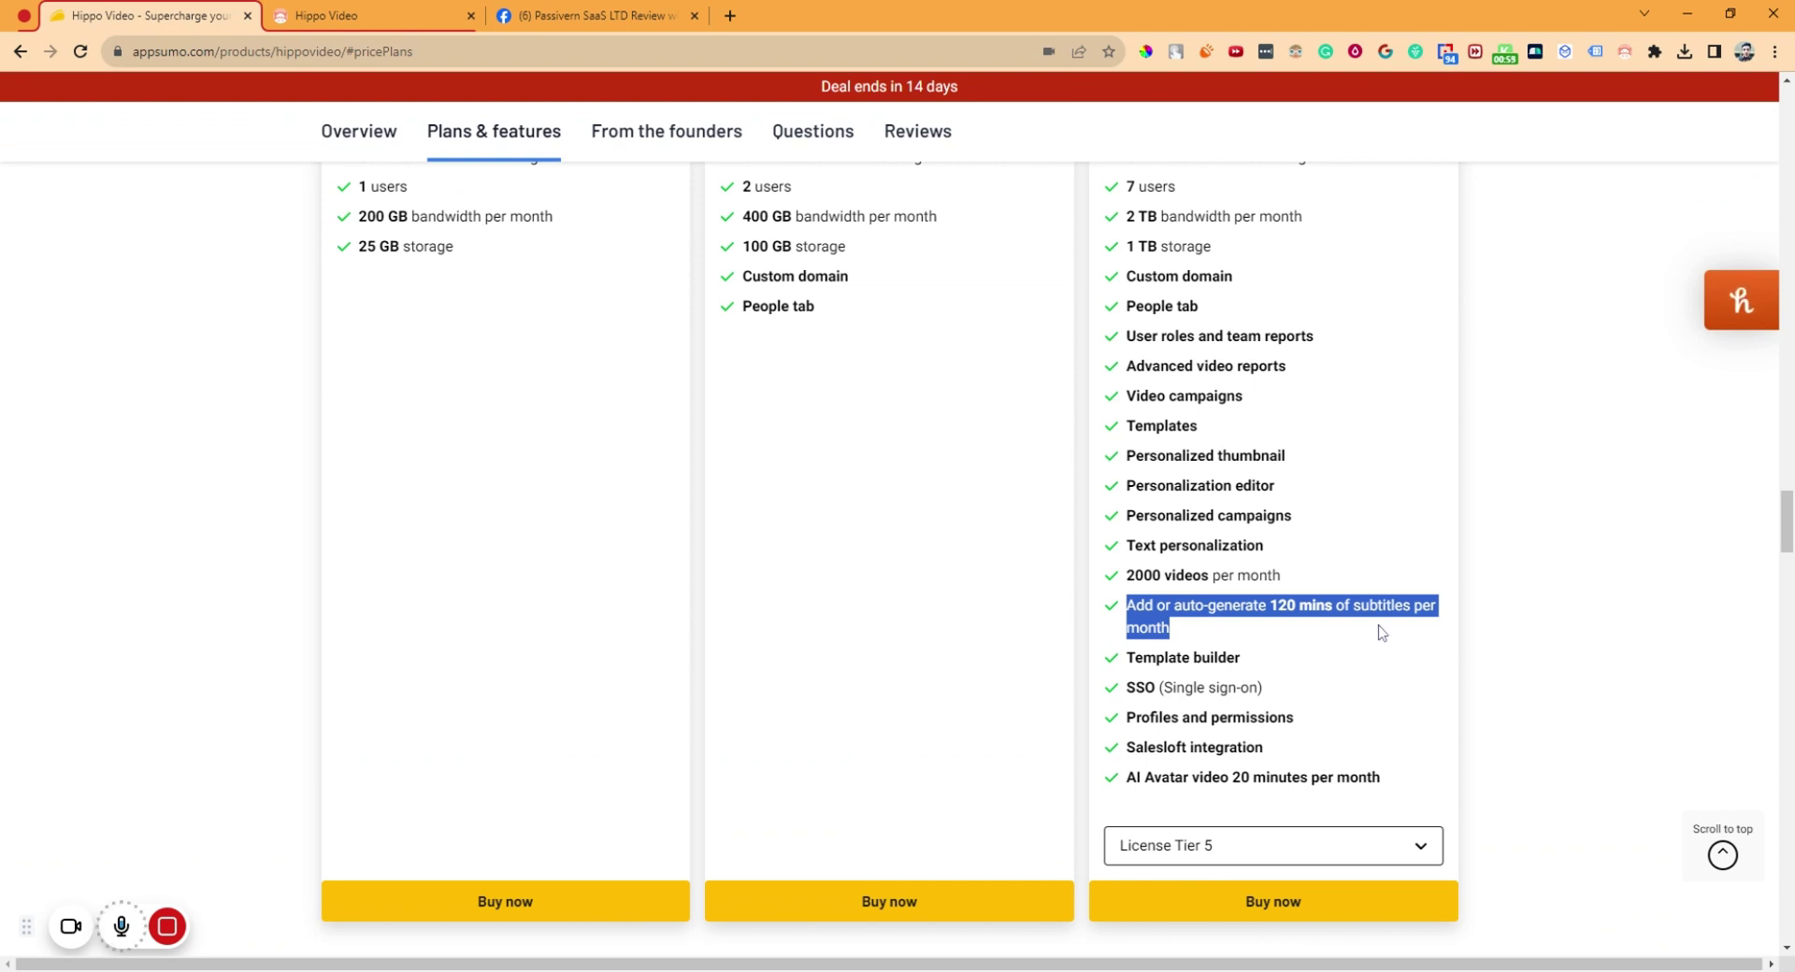
pyautogui.moveTo(1139, 667); pyautogui.dragTo(1338, 713)
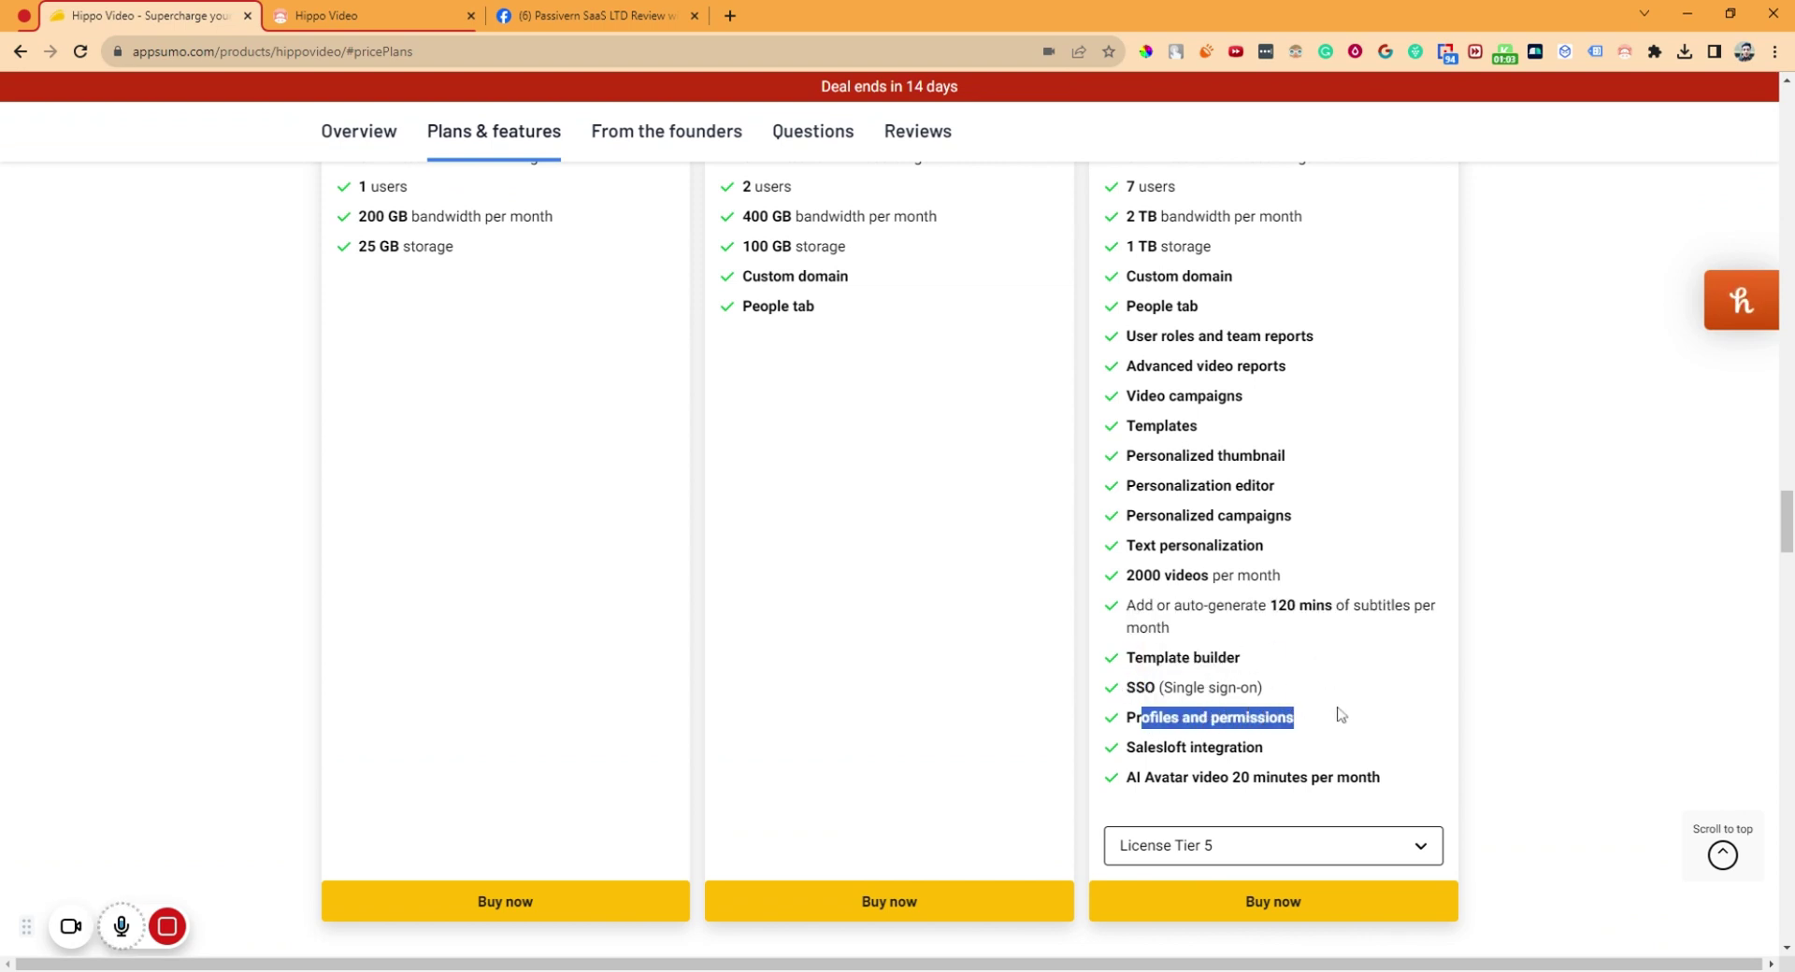
pyautogui.moveTo(1164, 748); pyautogui.dragTo(1126, 748)
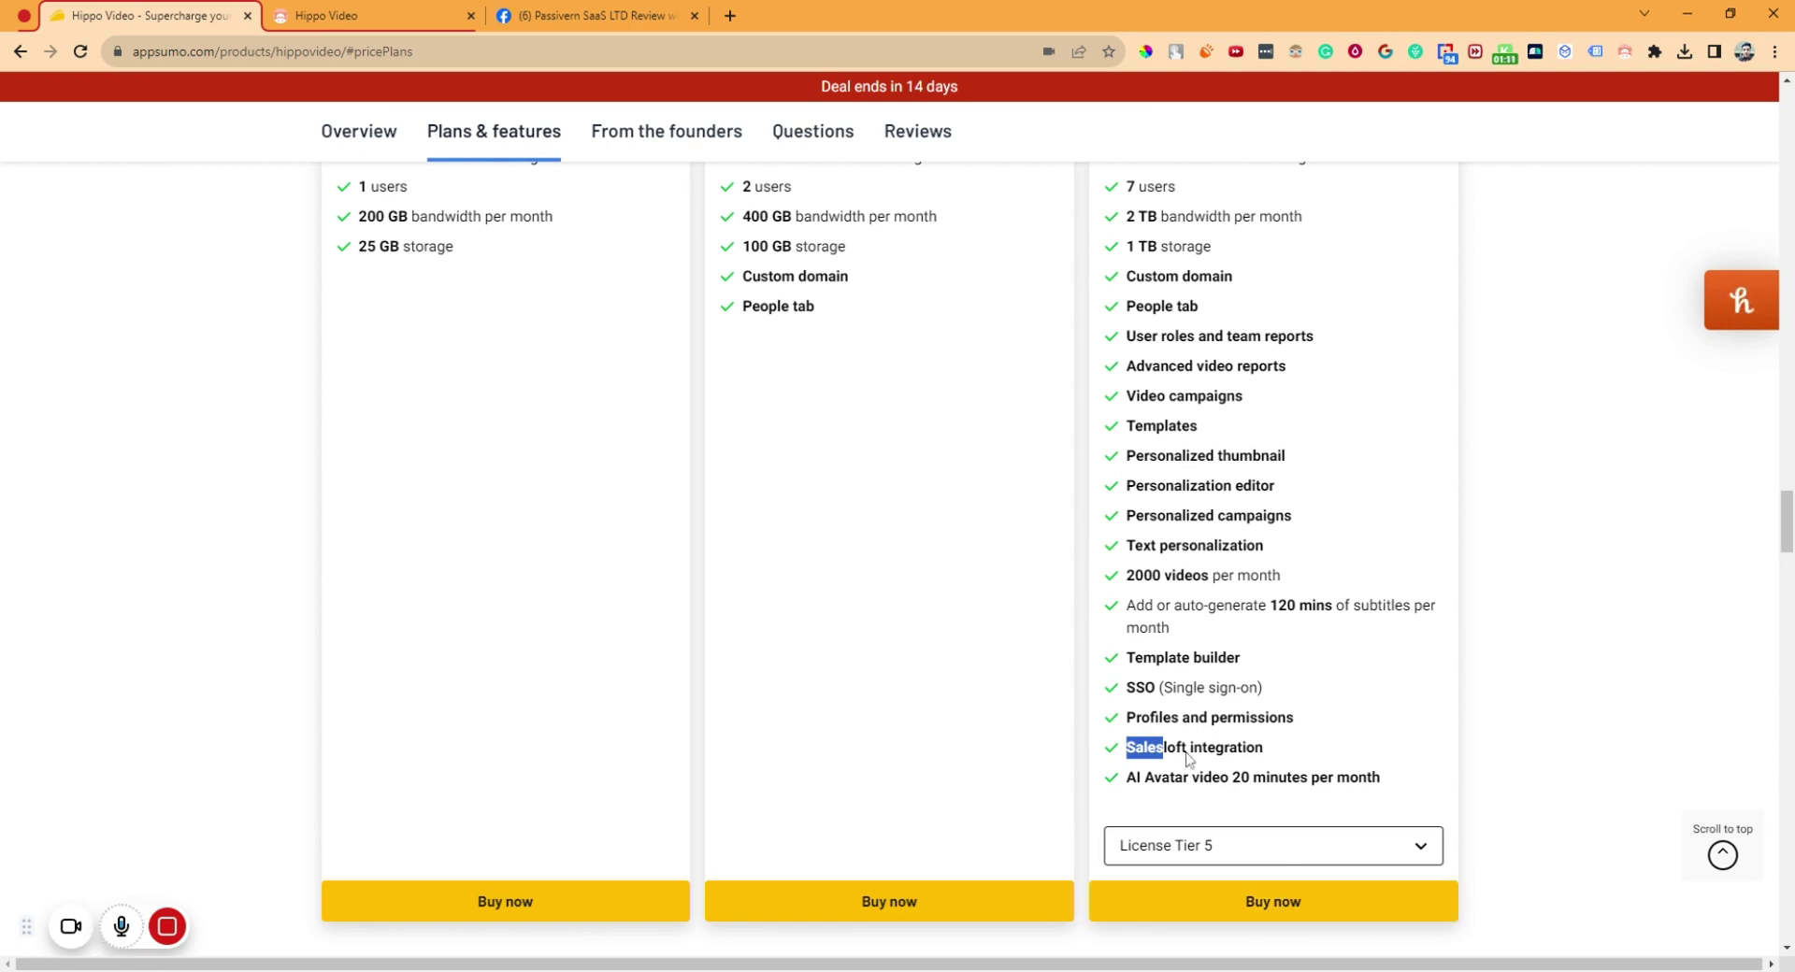
# Open the Hippo Video customer reviews from the deal summary, skim through them and return to the product overview
pyautogui.scroll(2, 1187, 759)
pyautogui.scroll(15, 1187, 759)
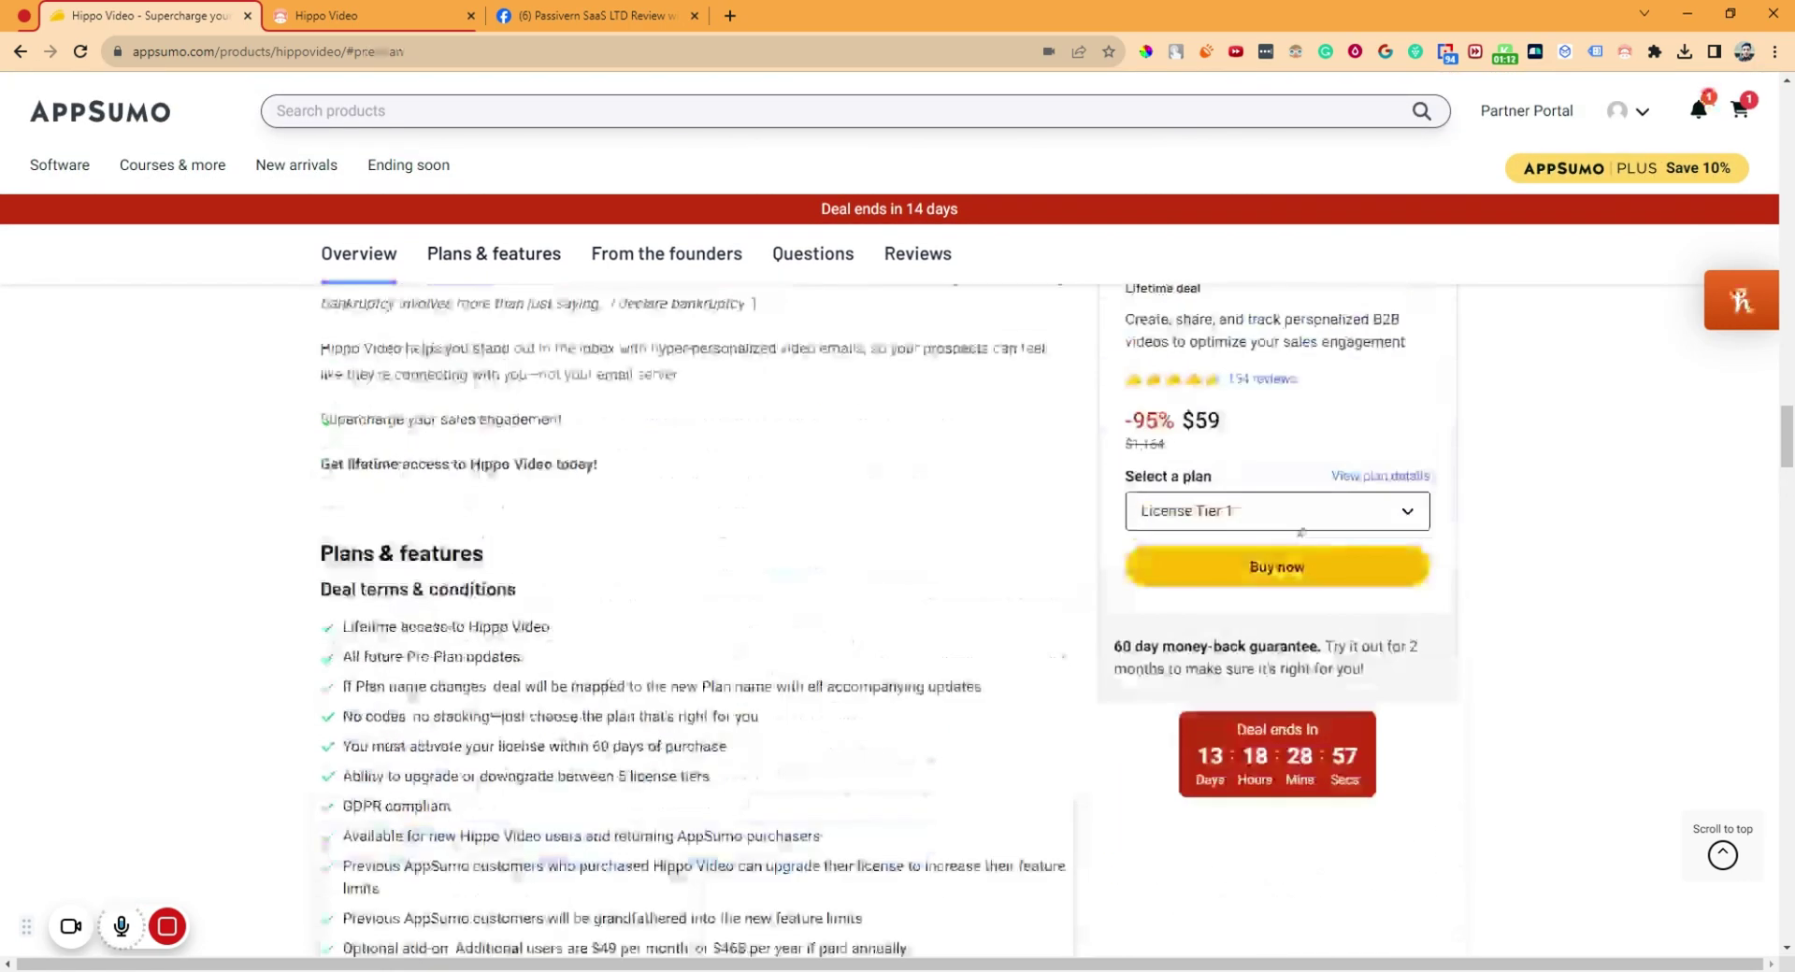
pyautogui.click(1262, 380)
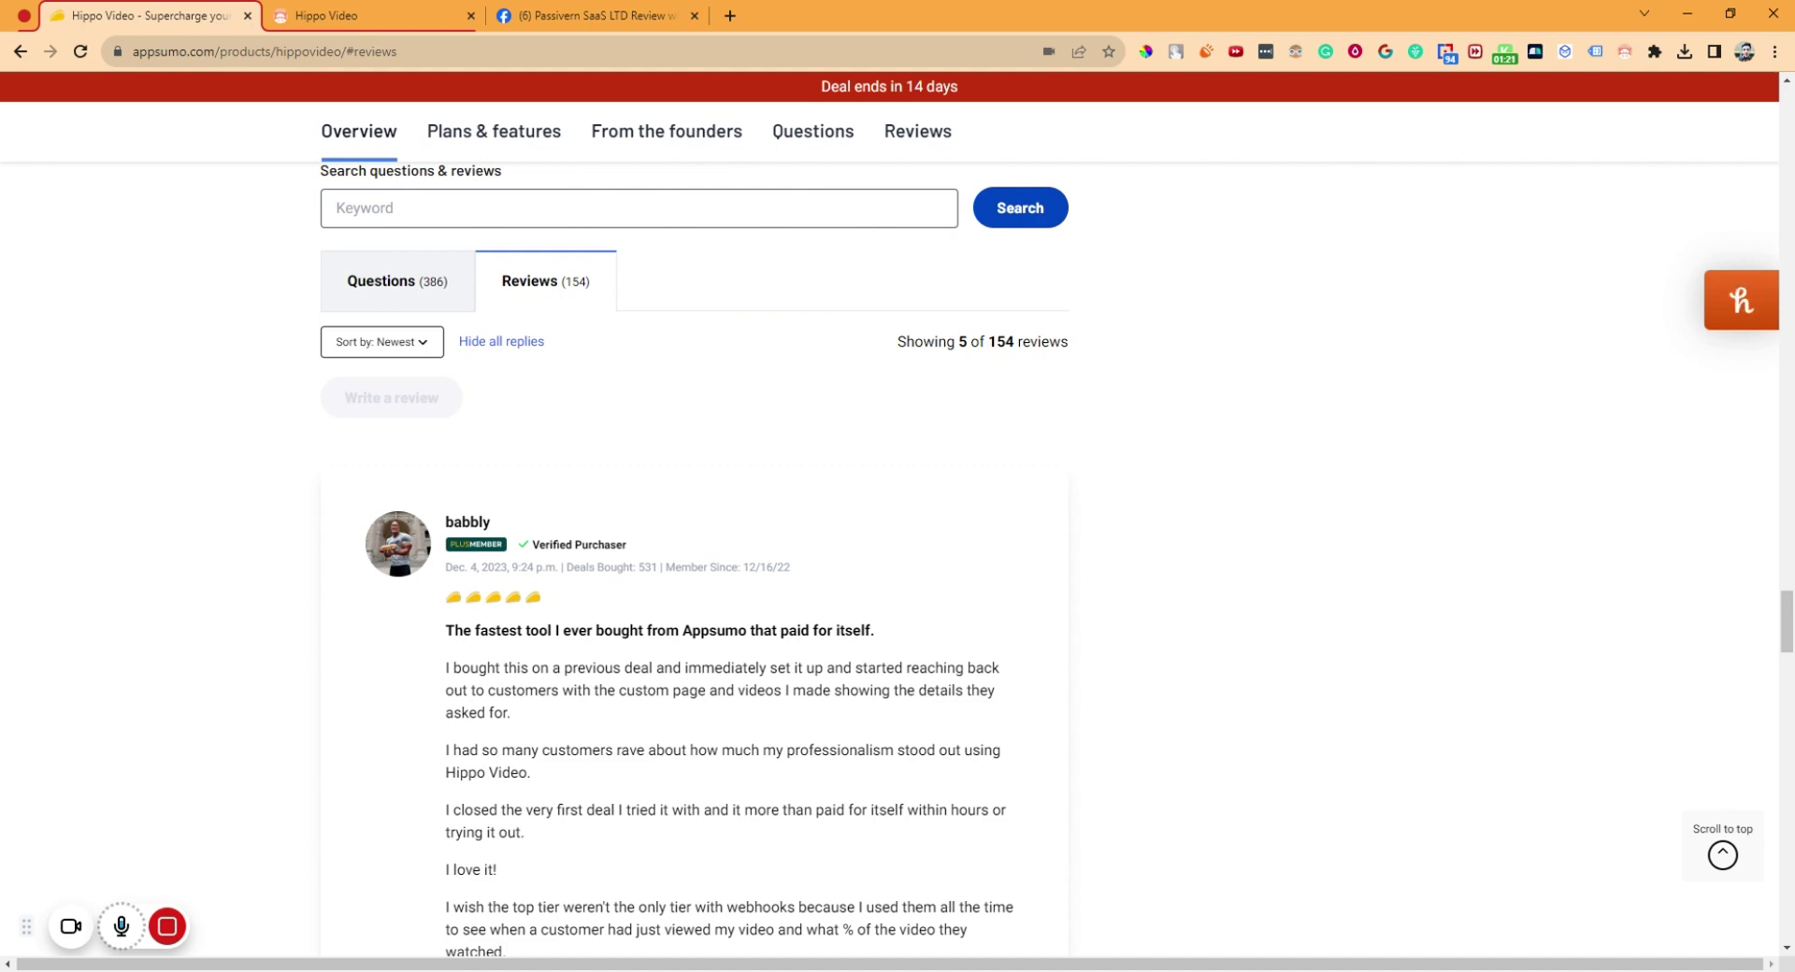
pyautogui.scroll(-20, 1205, 443)
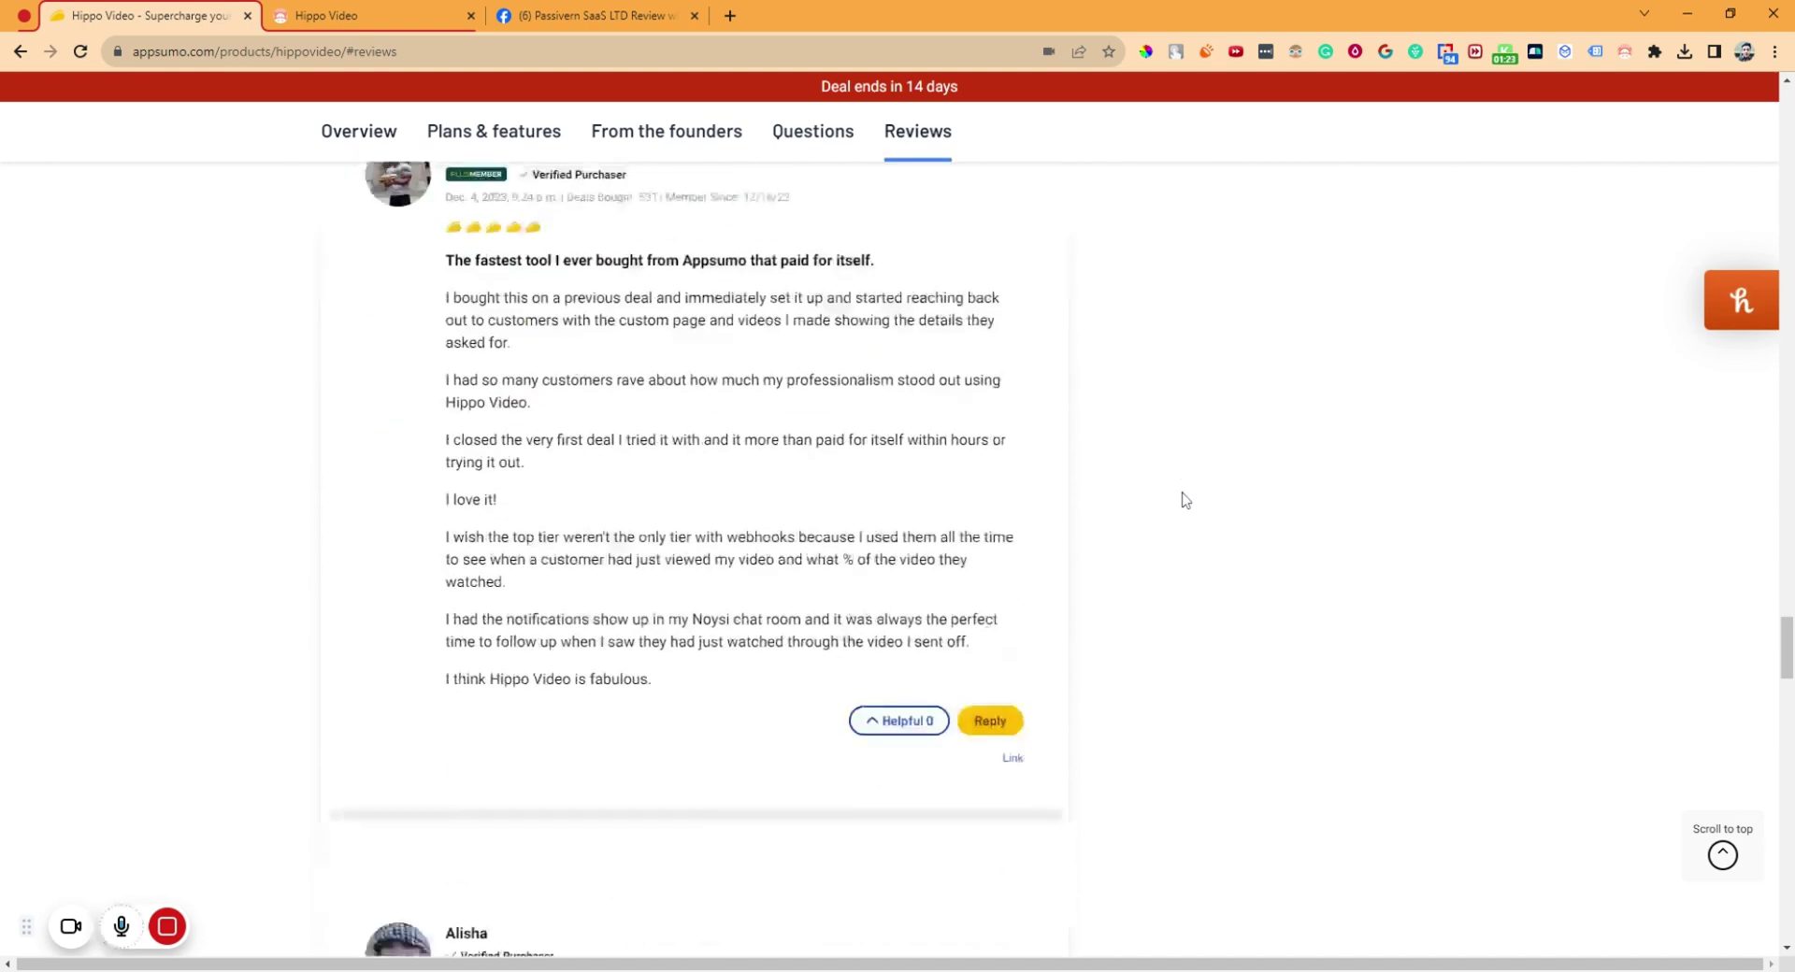
pyautogui.scroll(-20, 1182, 584)
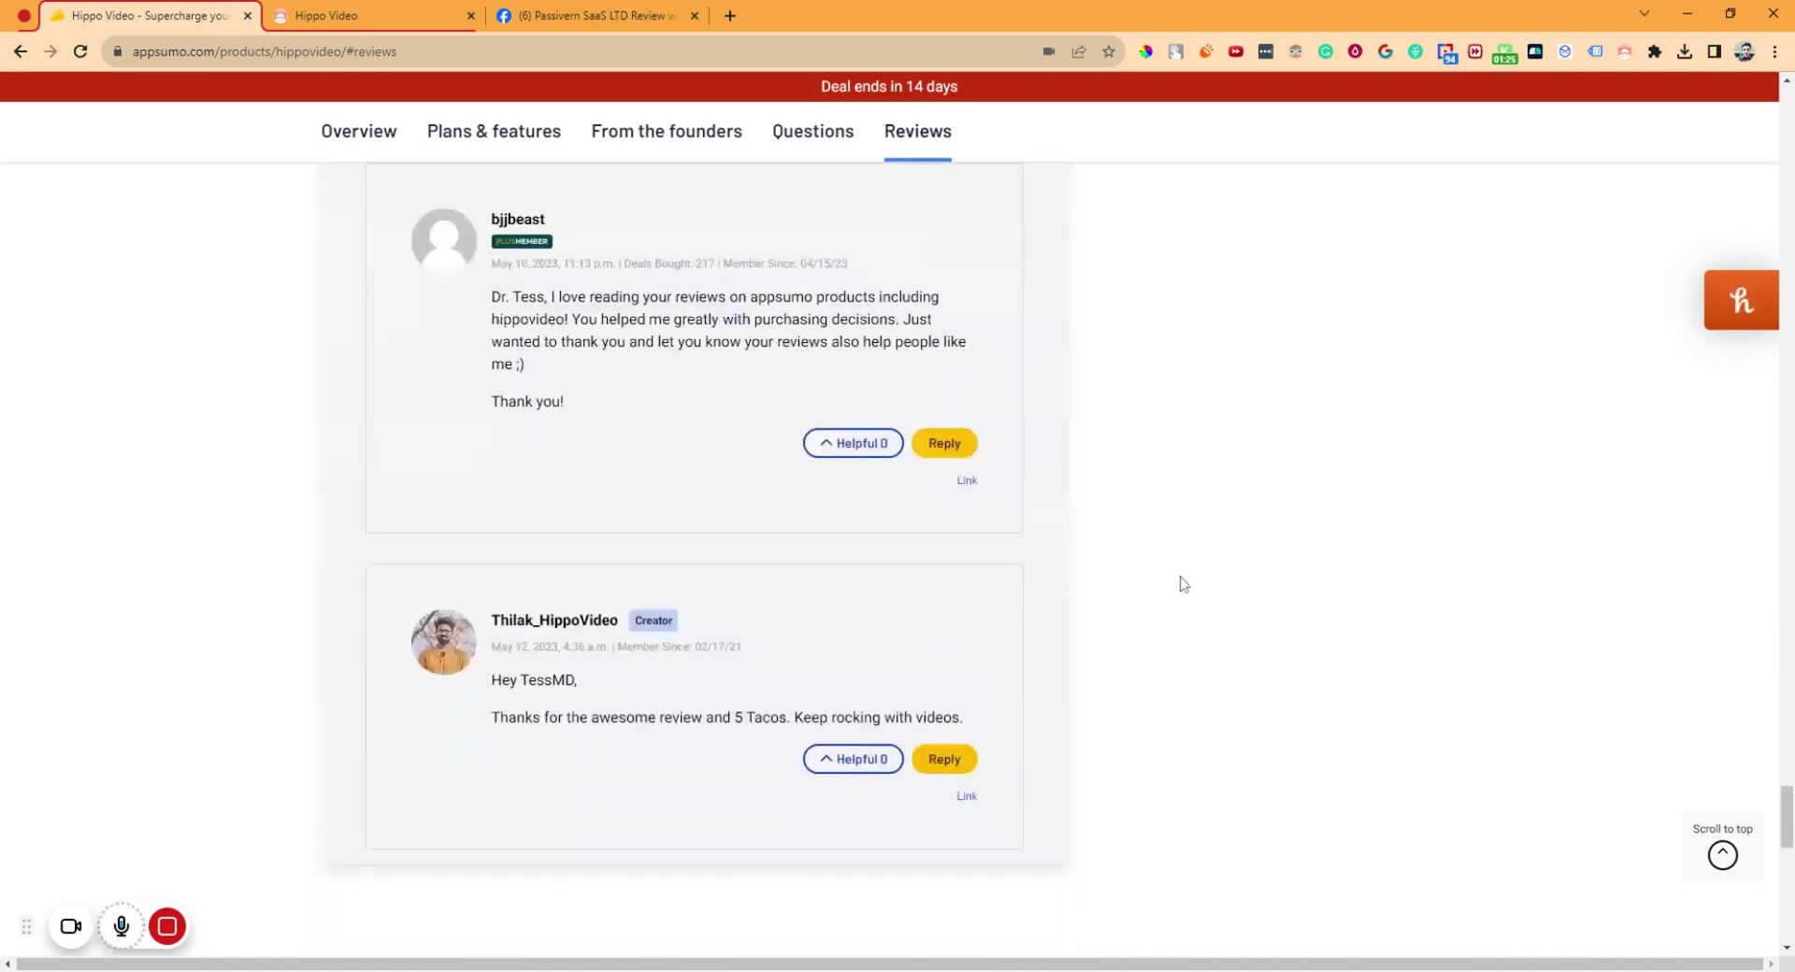
pyautogui.scroll(20, 1151, 485)
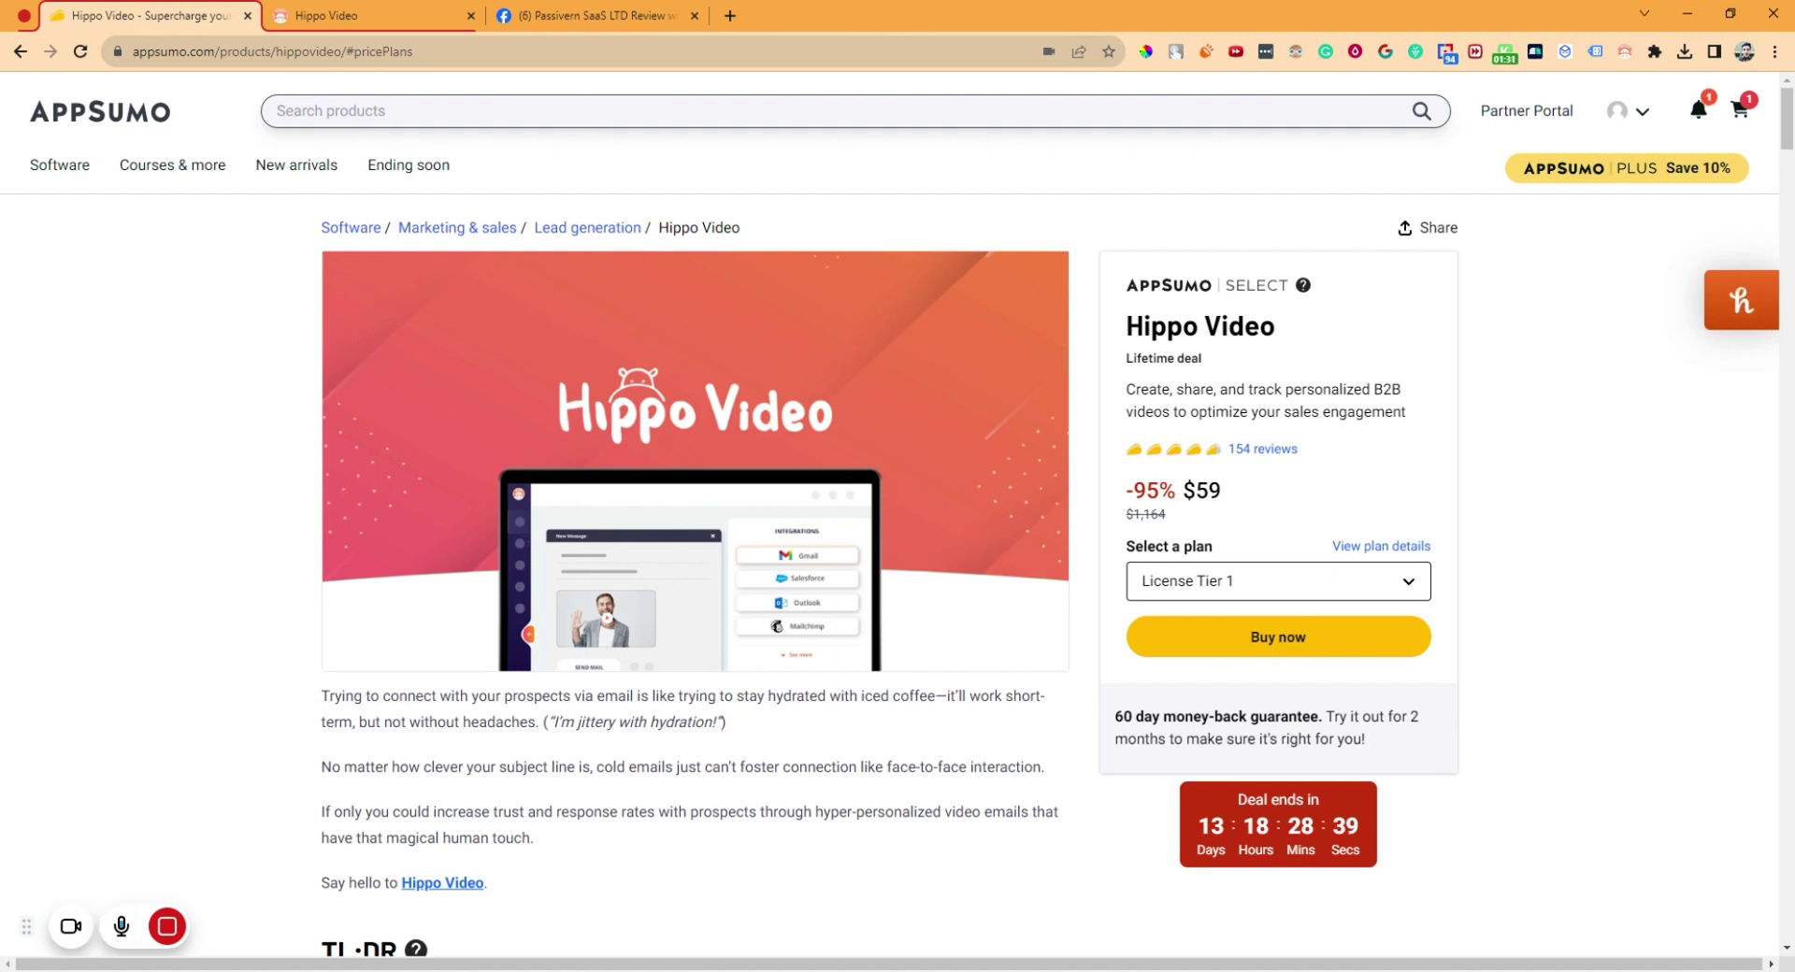
# Switch to Hippo Video and inspect the new folder form and the default media folder, leaving both without changes
pyautogui.click(352, 16)
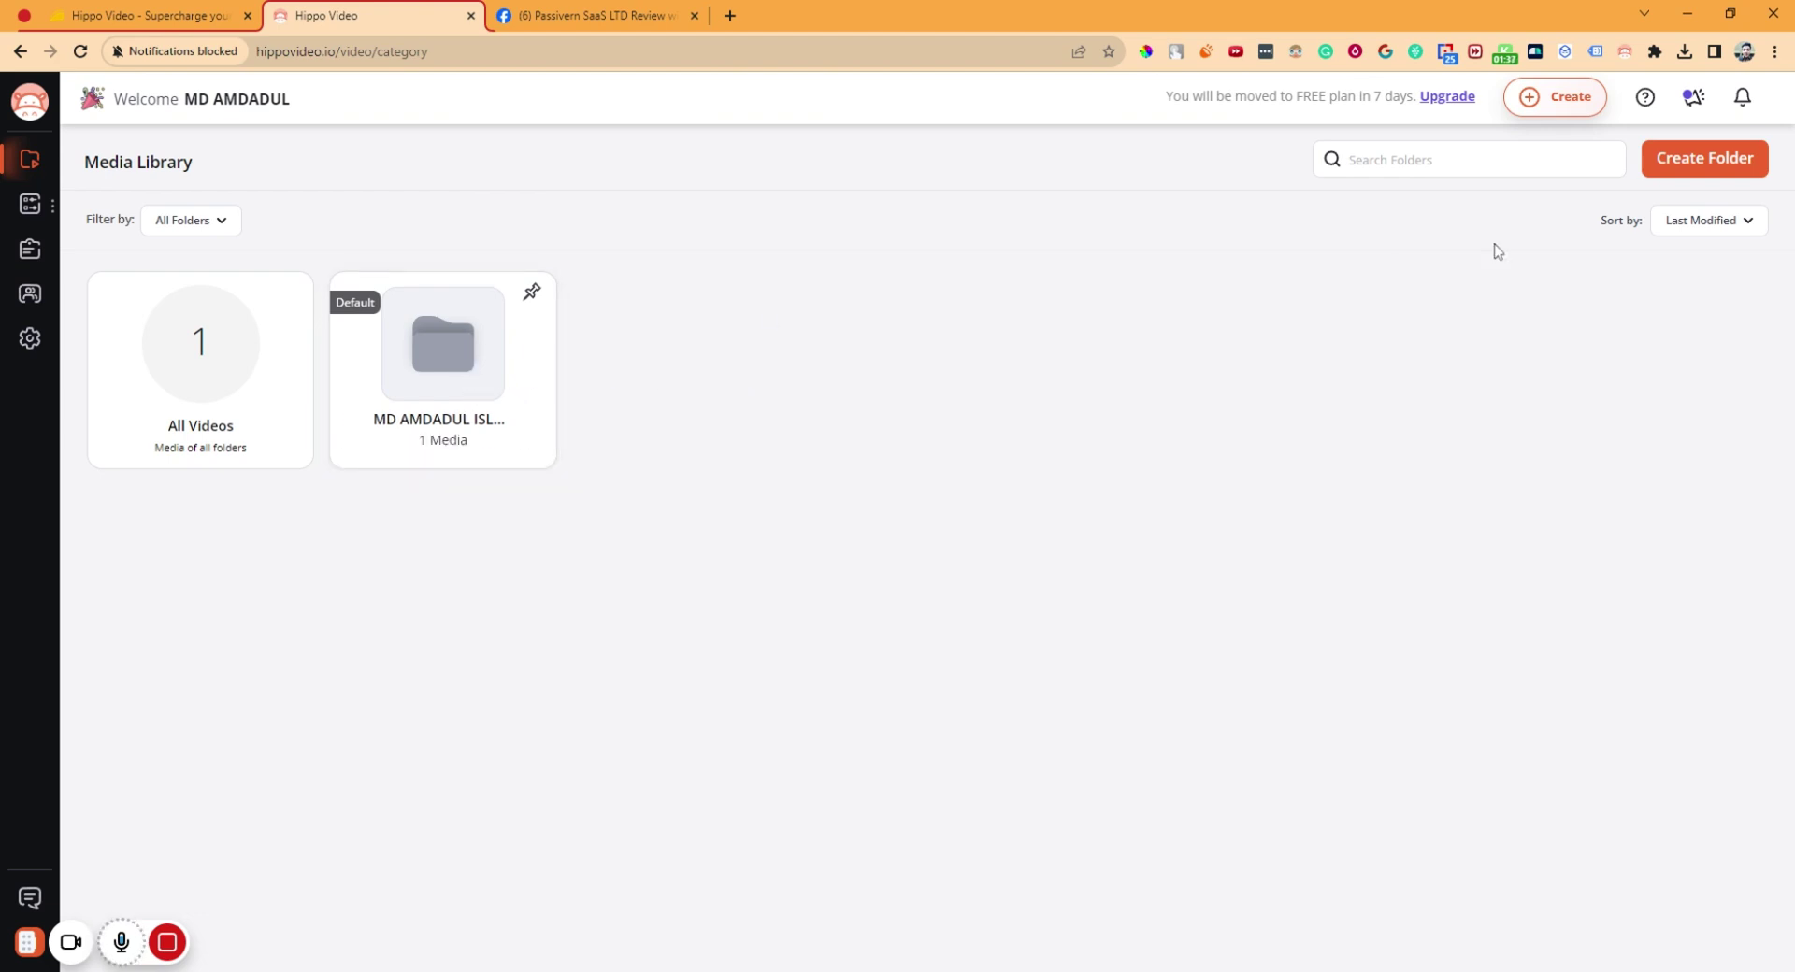
pyautogui.click(1694, 168)
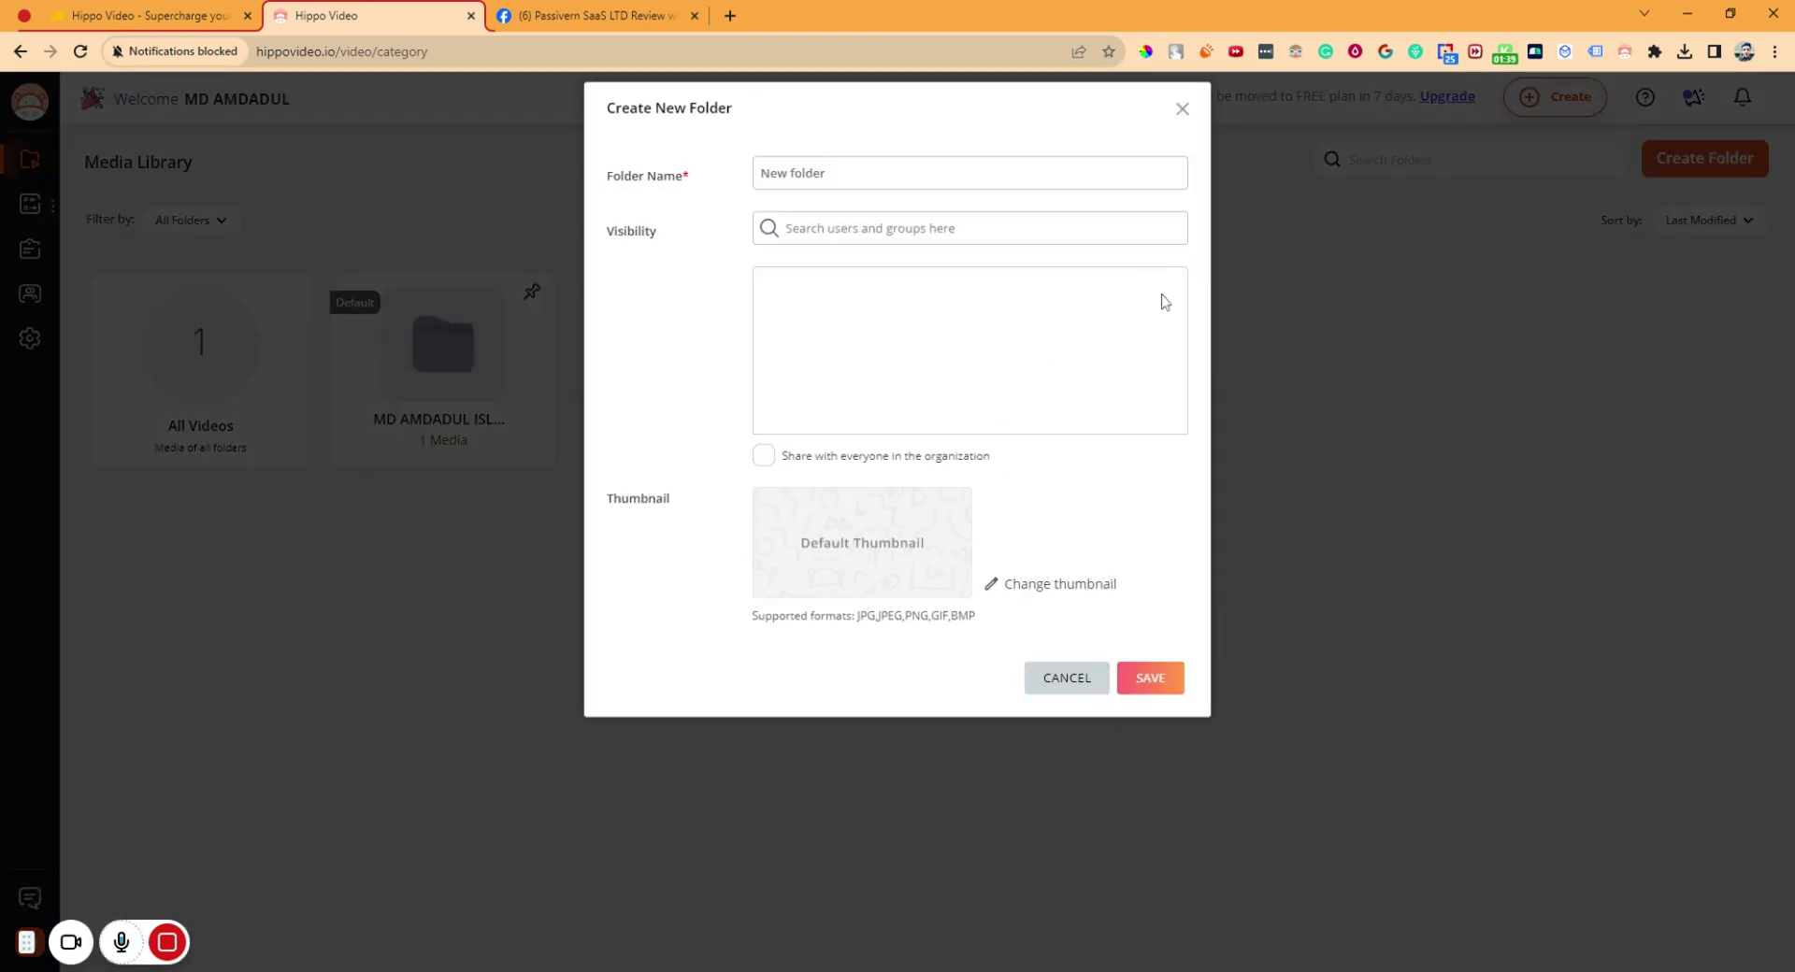
pyautogui.click(1183, 108)
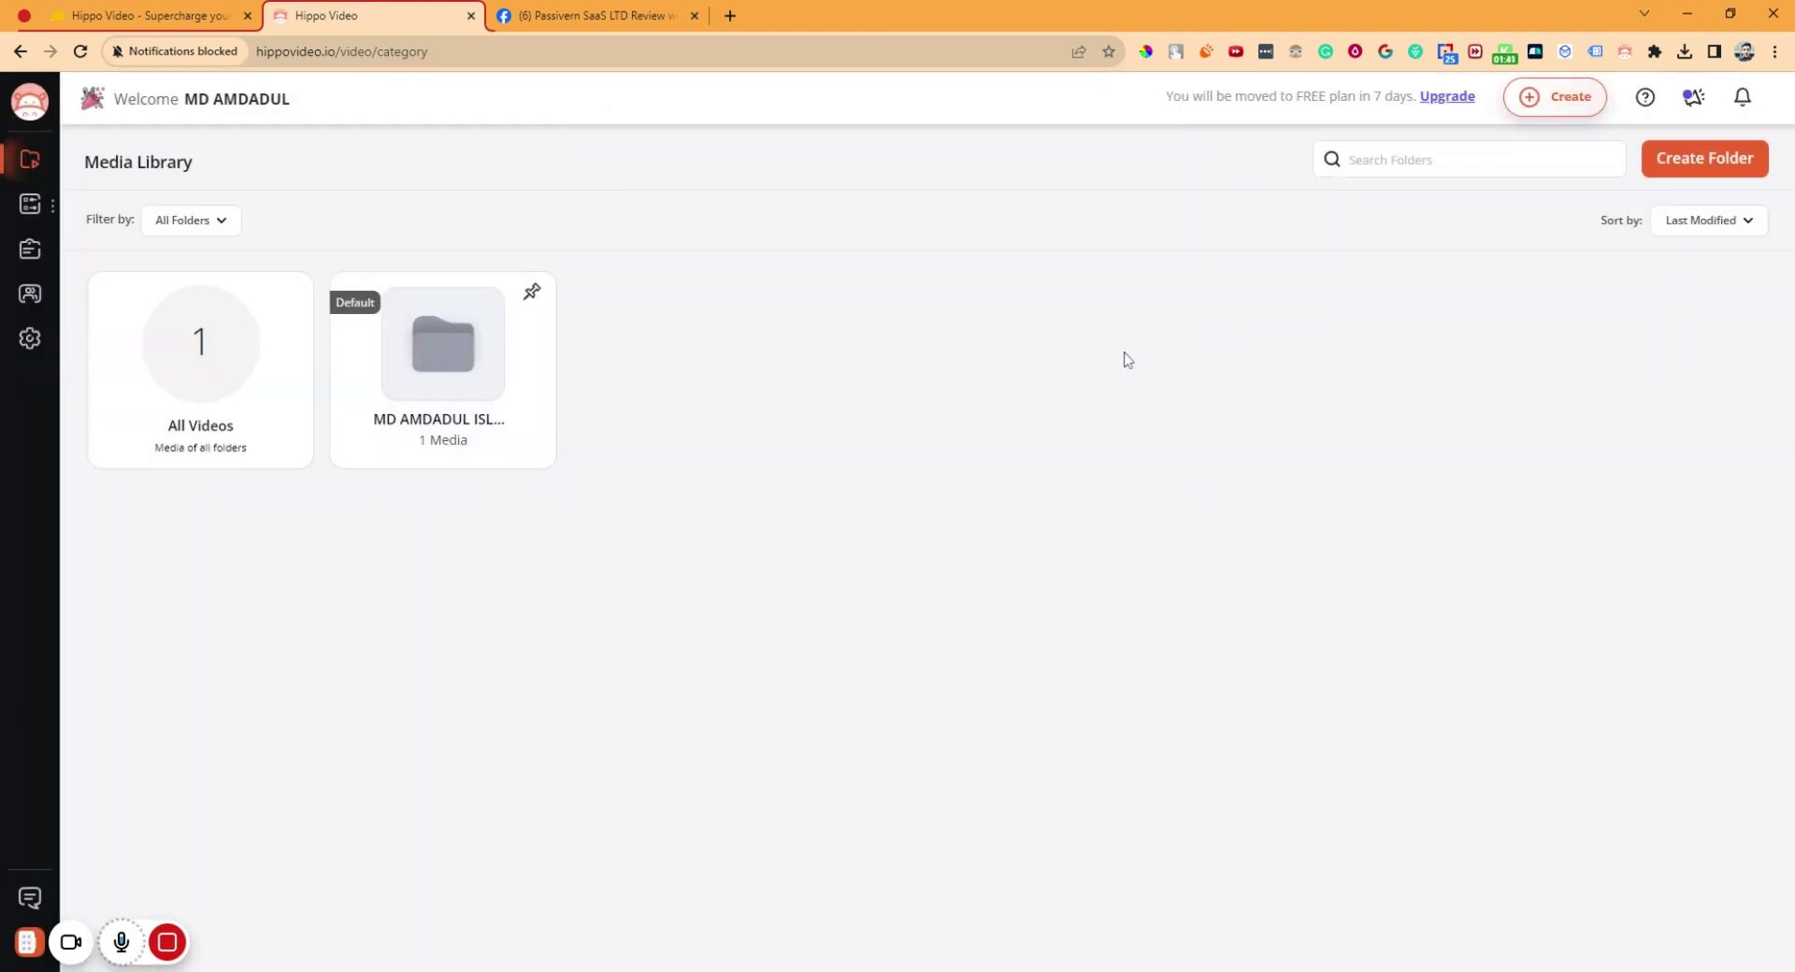
pyautogui.click(362, 362)
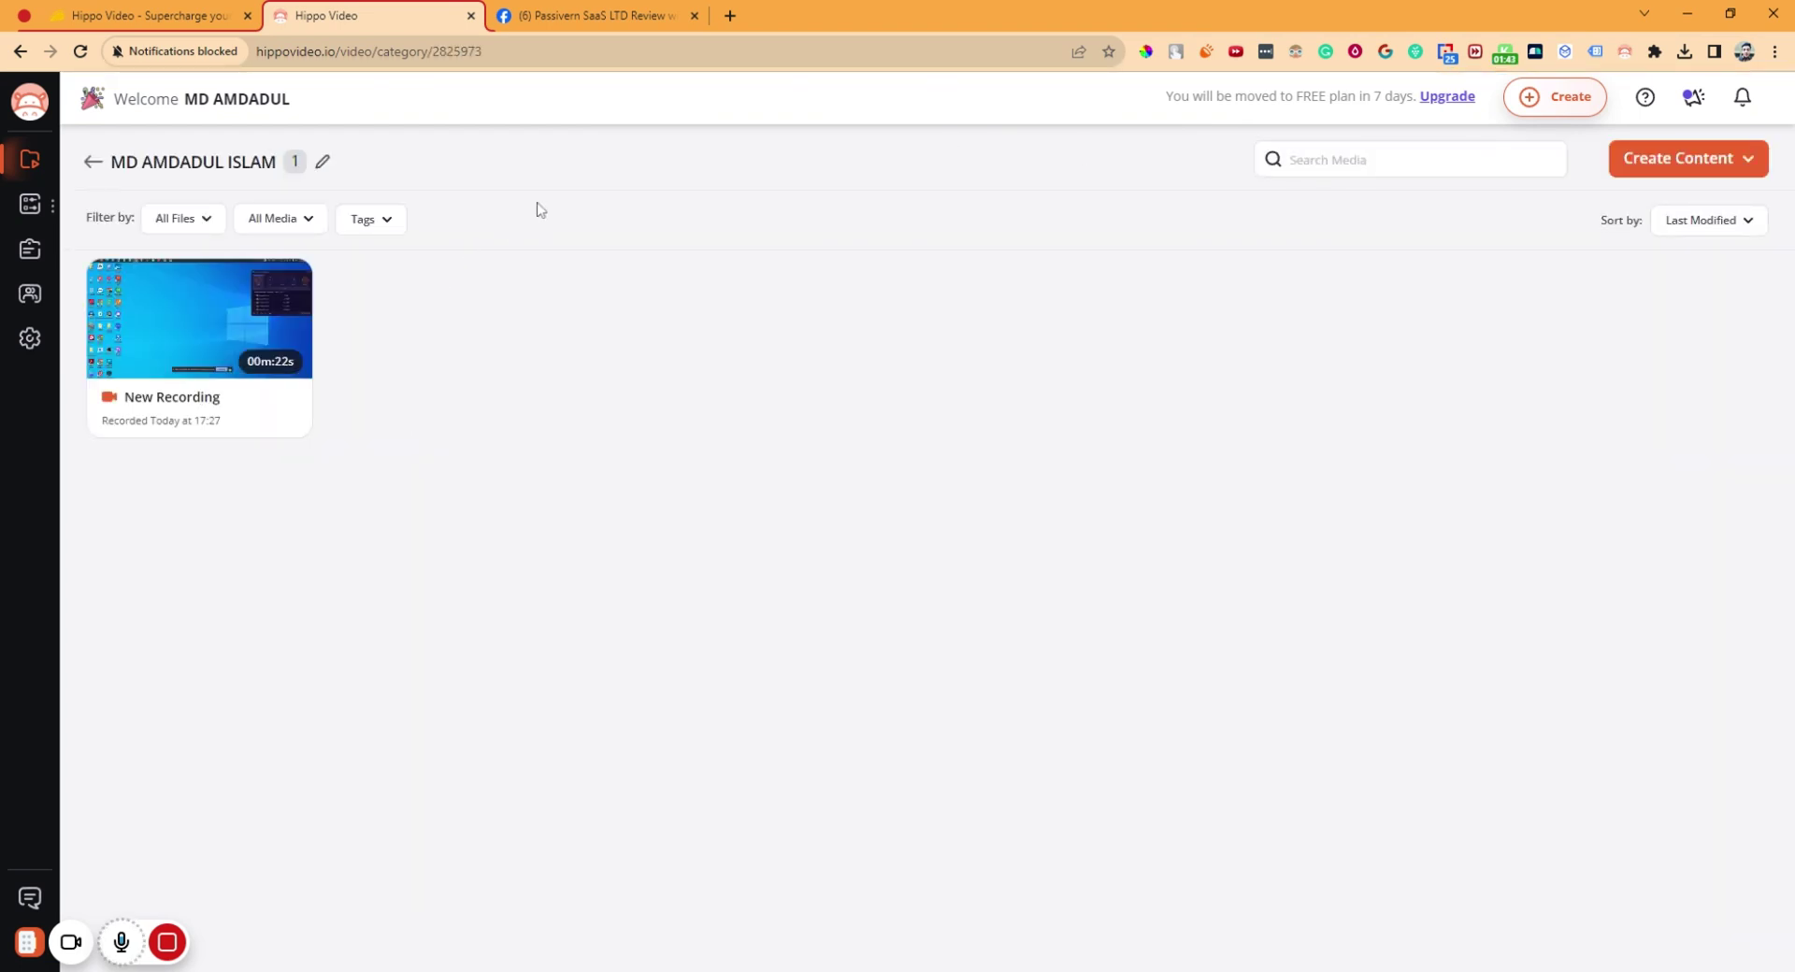
pyautogui.click(93, 162)
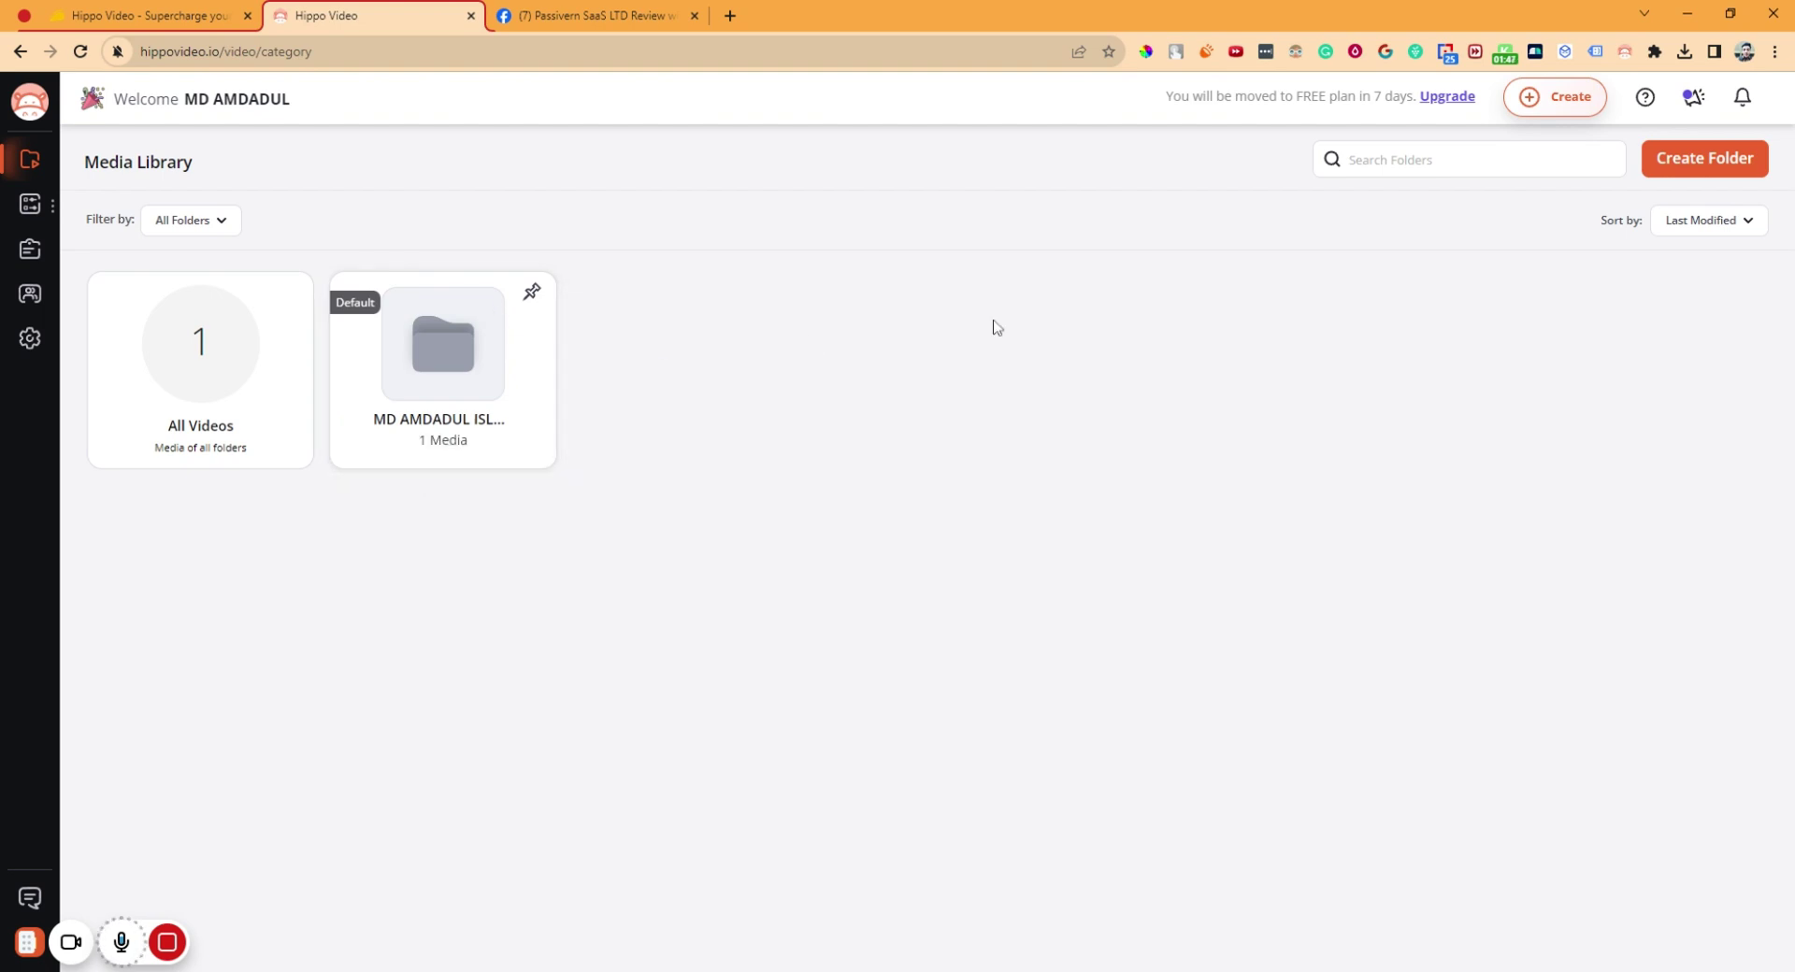
# Open the Record Screen & Webcam setup and replace it with the Record Screen Only setup
pyautogui.click(1560, 99)
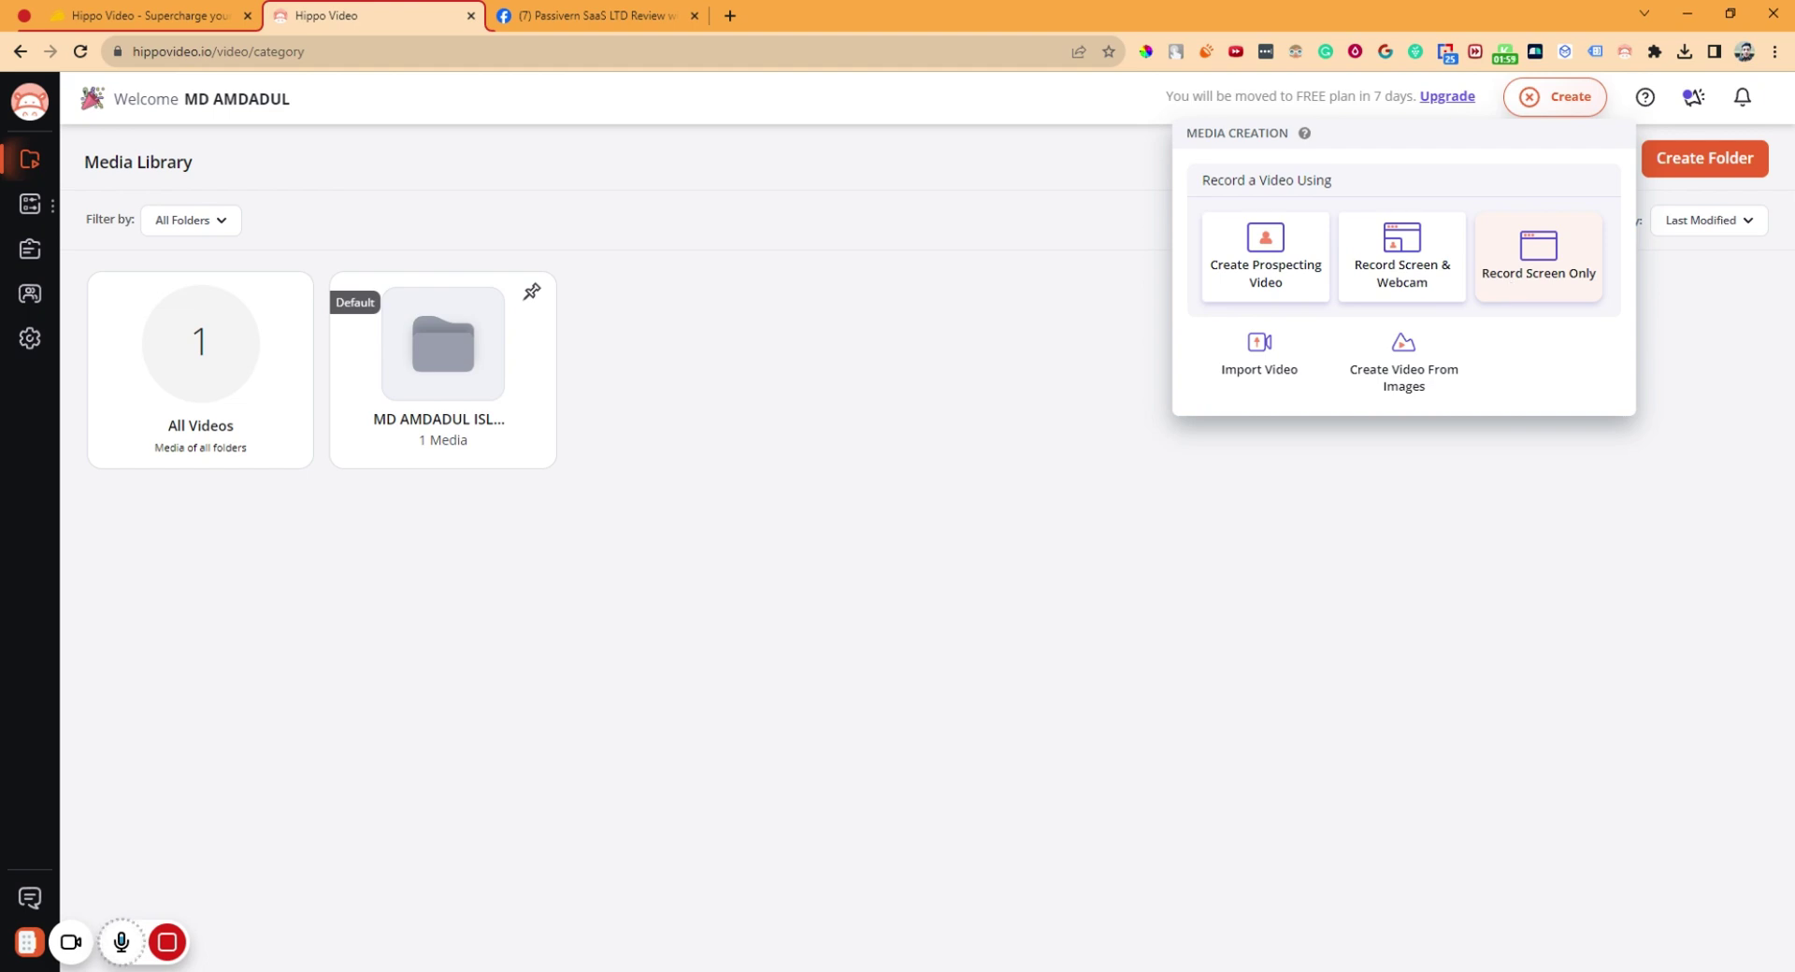
pyautogui.click(1407, 250)
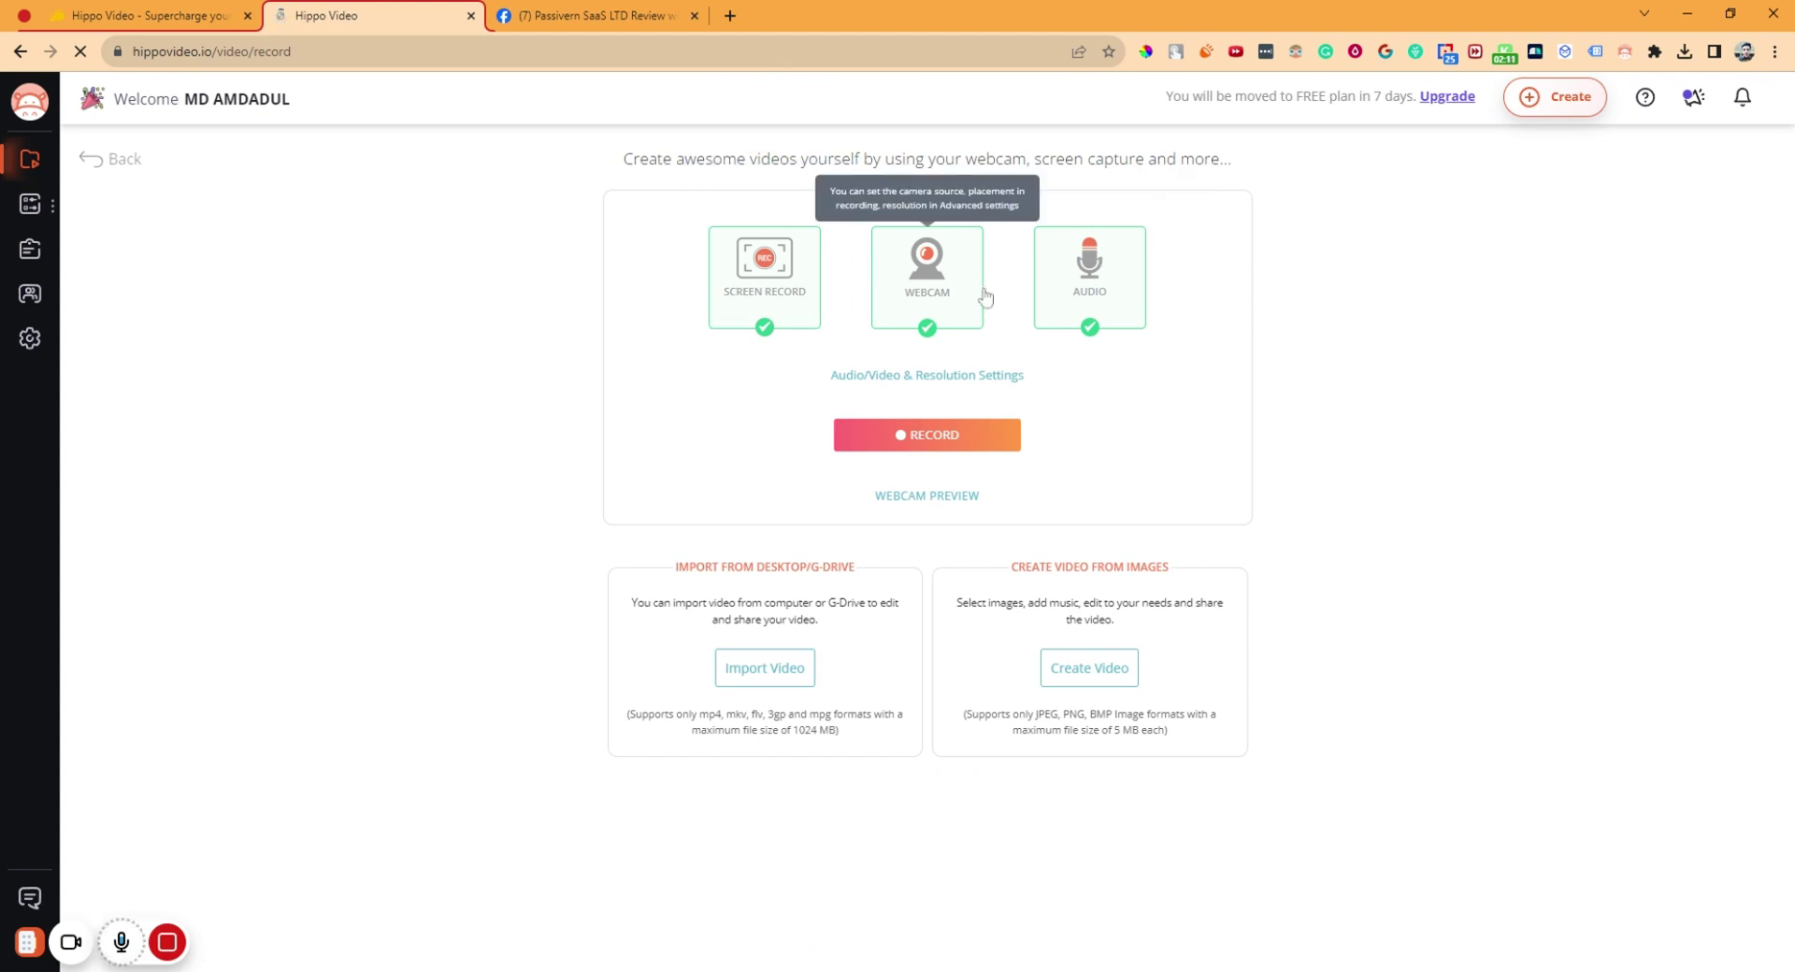
pyautogui.click(1554, 110)
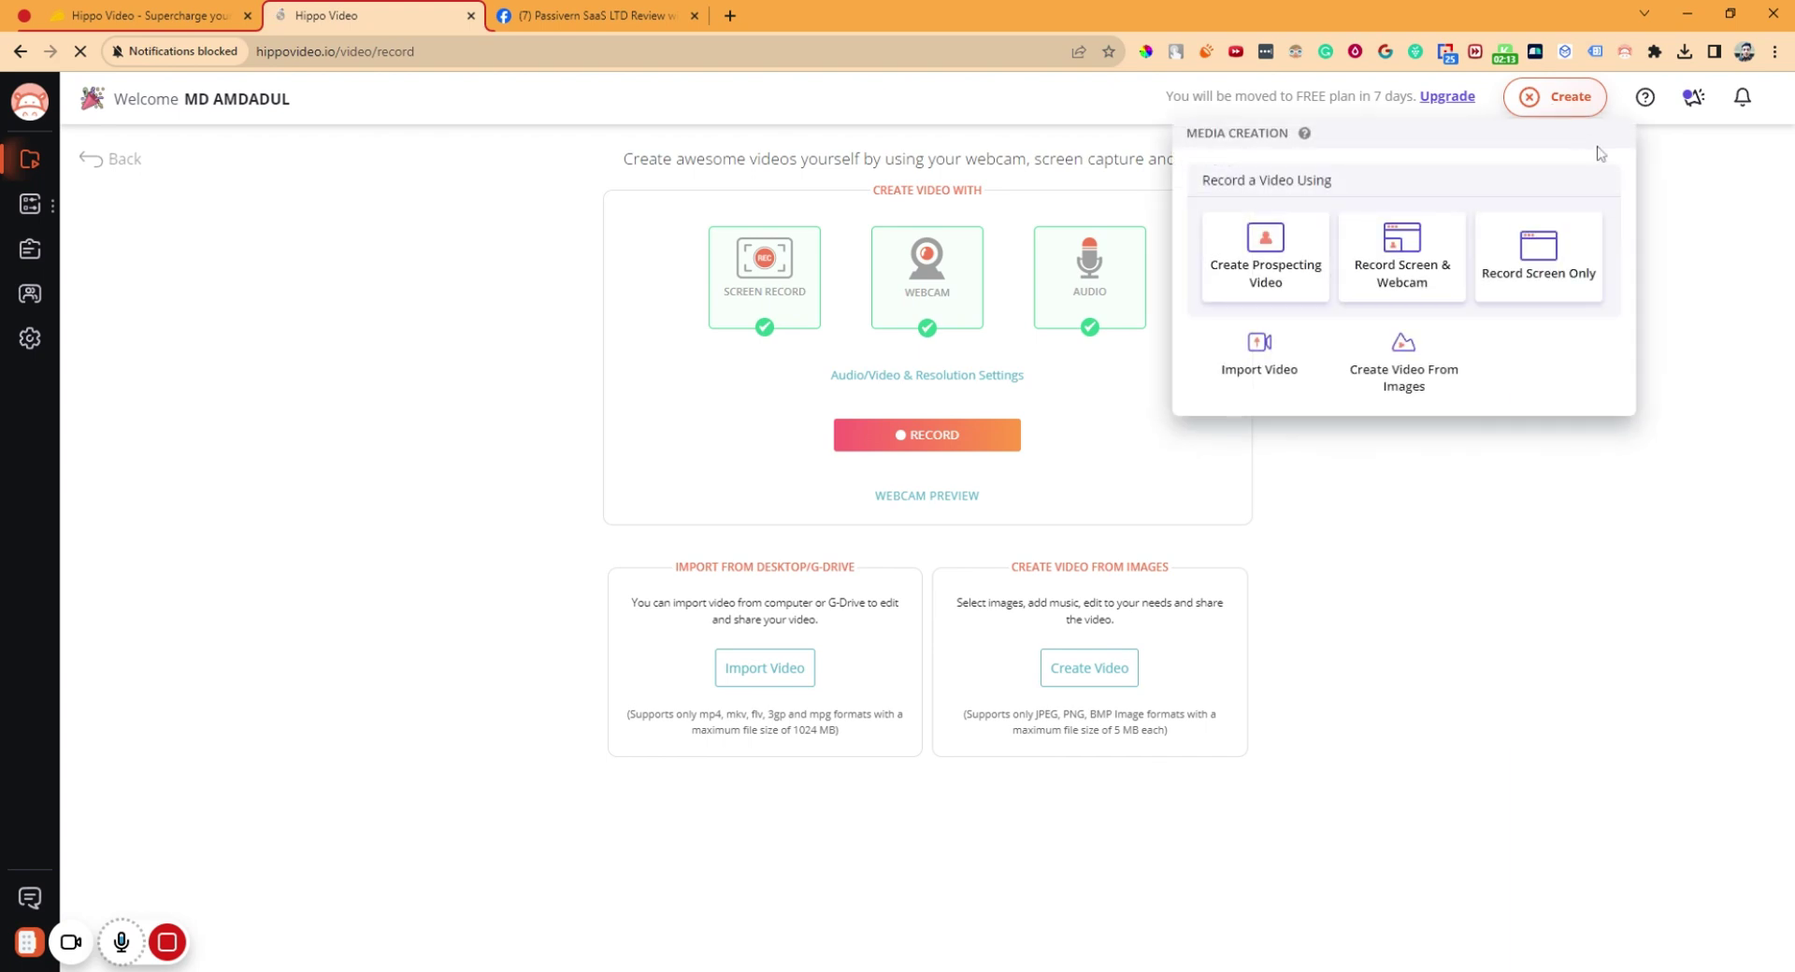
pyautogui.click(1541, 254)
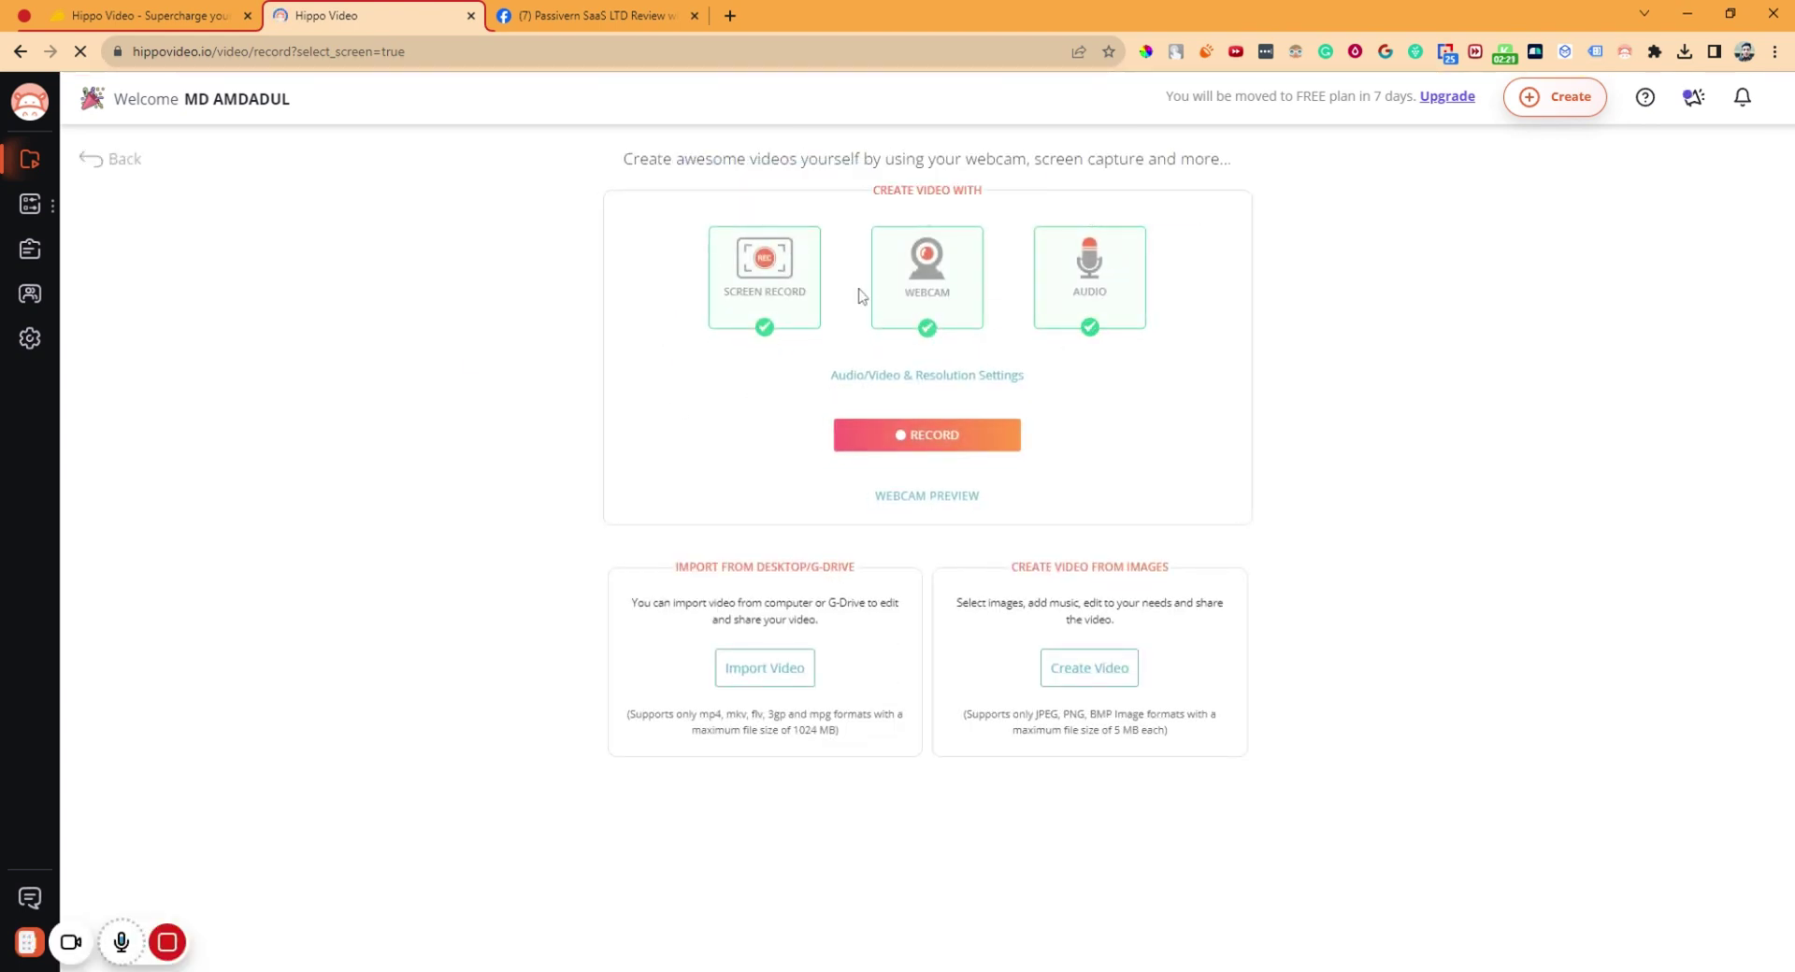
# Switch the webcam and audio sources off and back on for the recording, and glance at the media creation options
pyautogui.click(906, 300)
pyautogui.click(1069, 303)
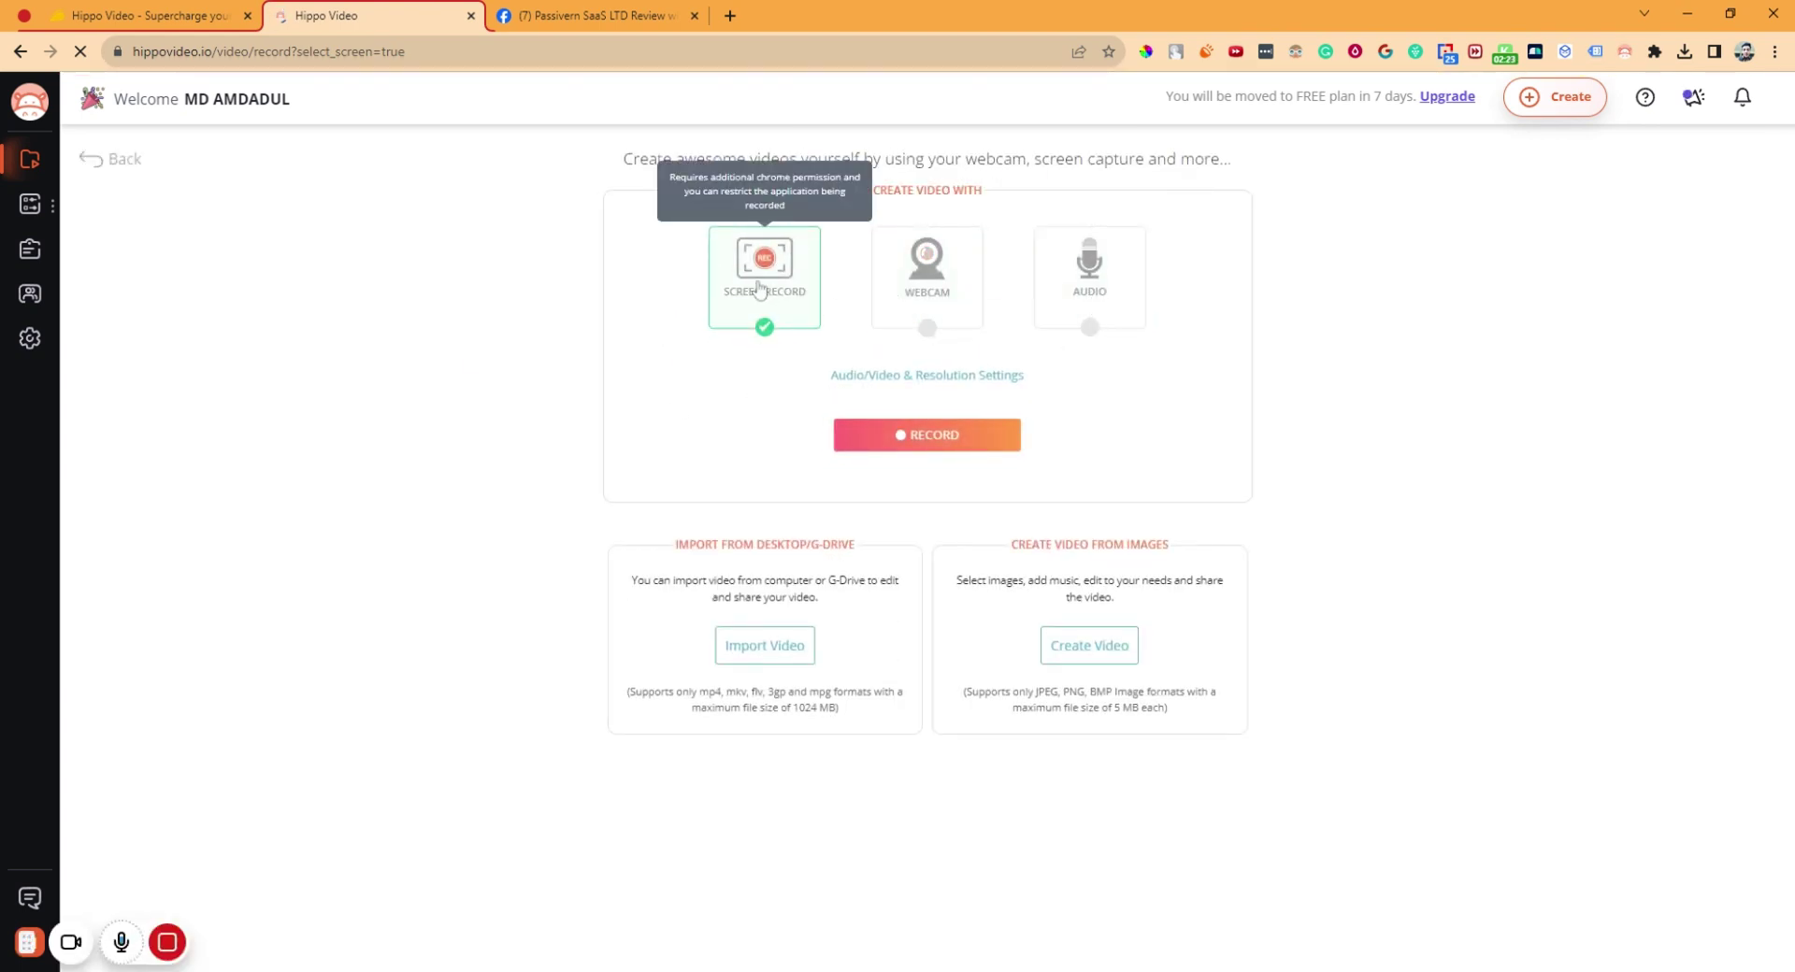
pyautogui.click(925, 280)
pyautogui.click(1090, 289)
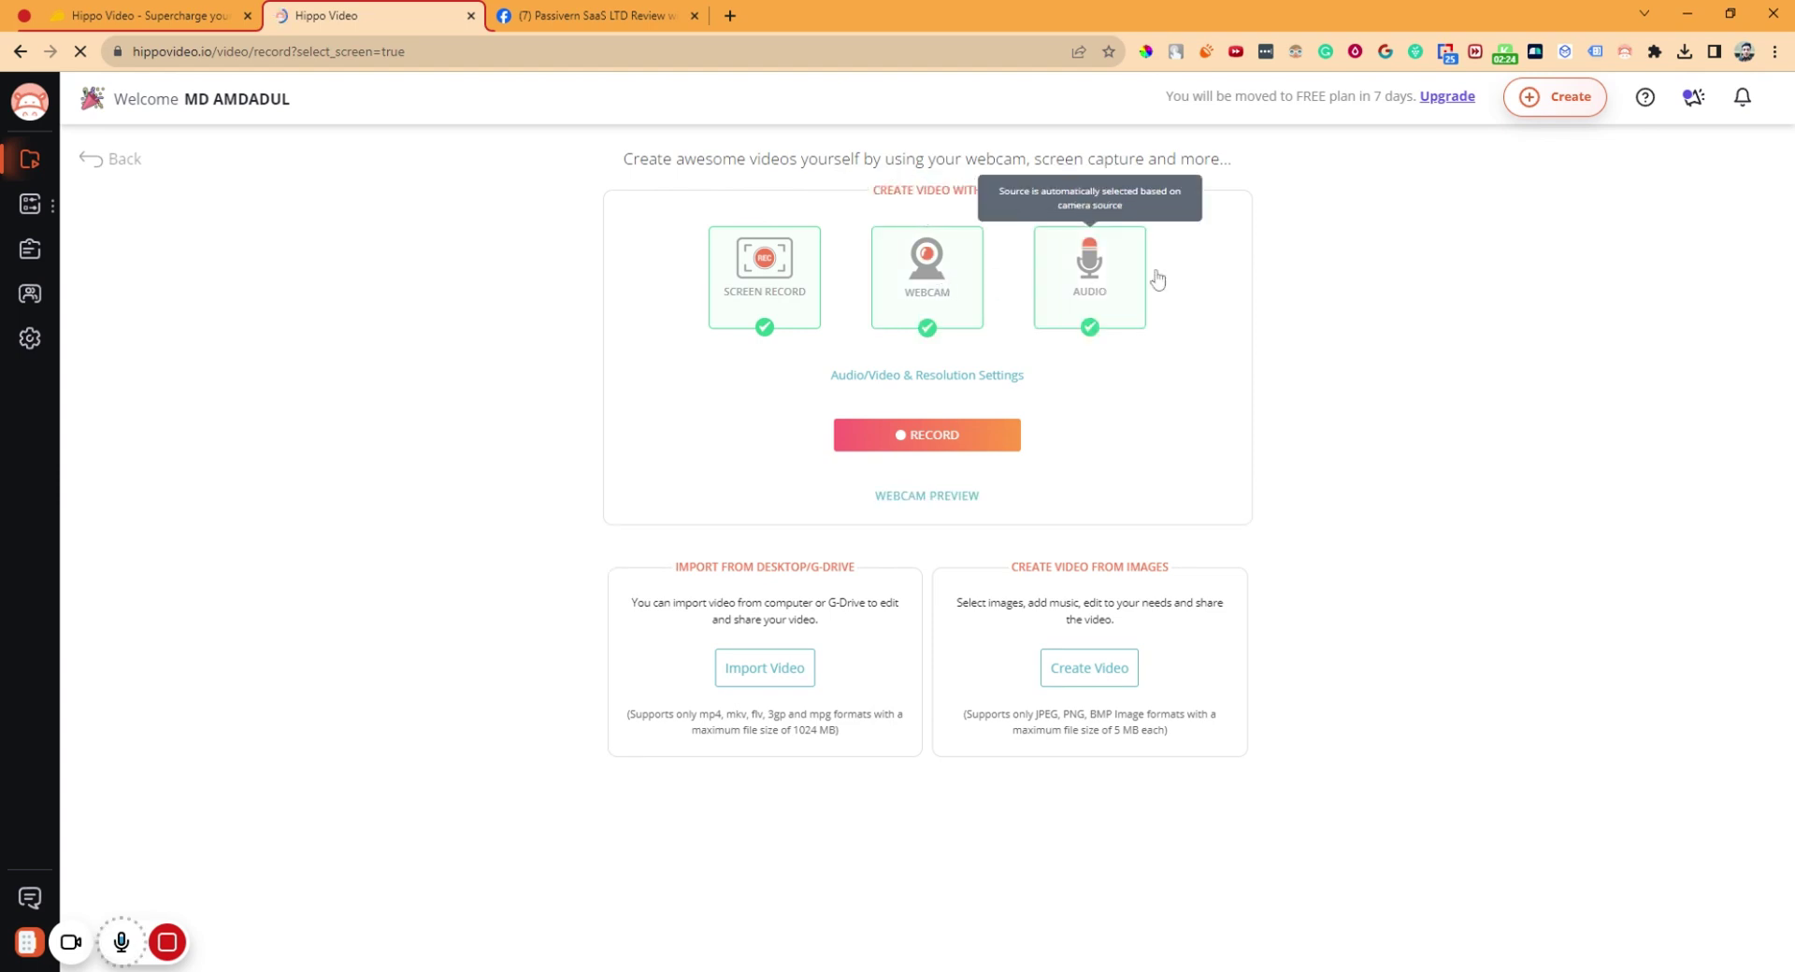
pyautogui.click(1579, 107)
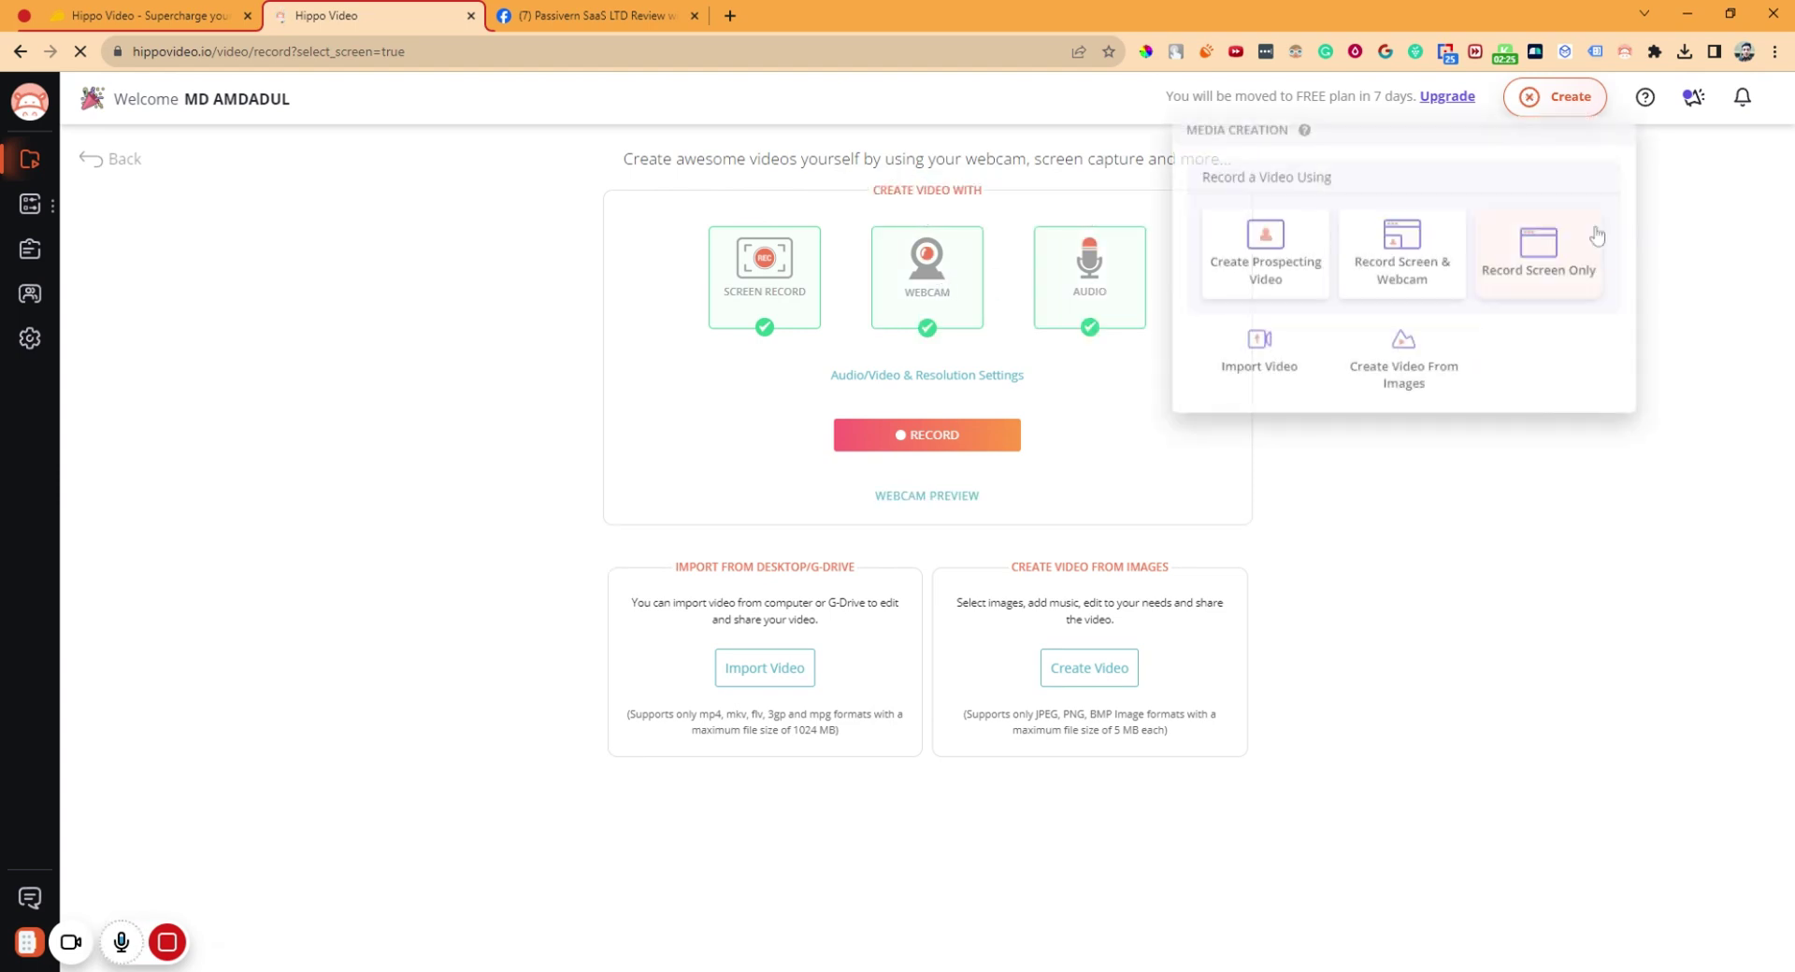
pyautogui.click(1442, 544)
pyautogui.click(954, 295)
pyautogui.click(1106, 298)
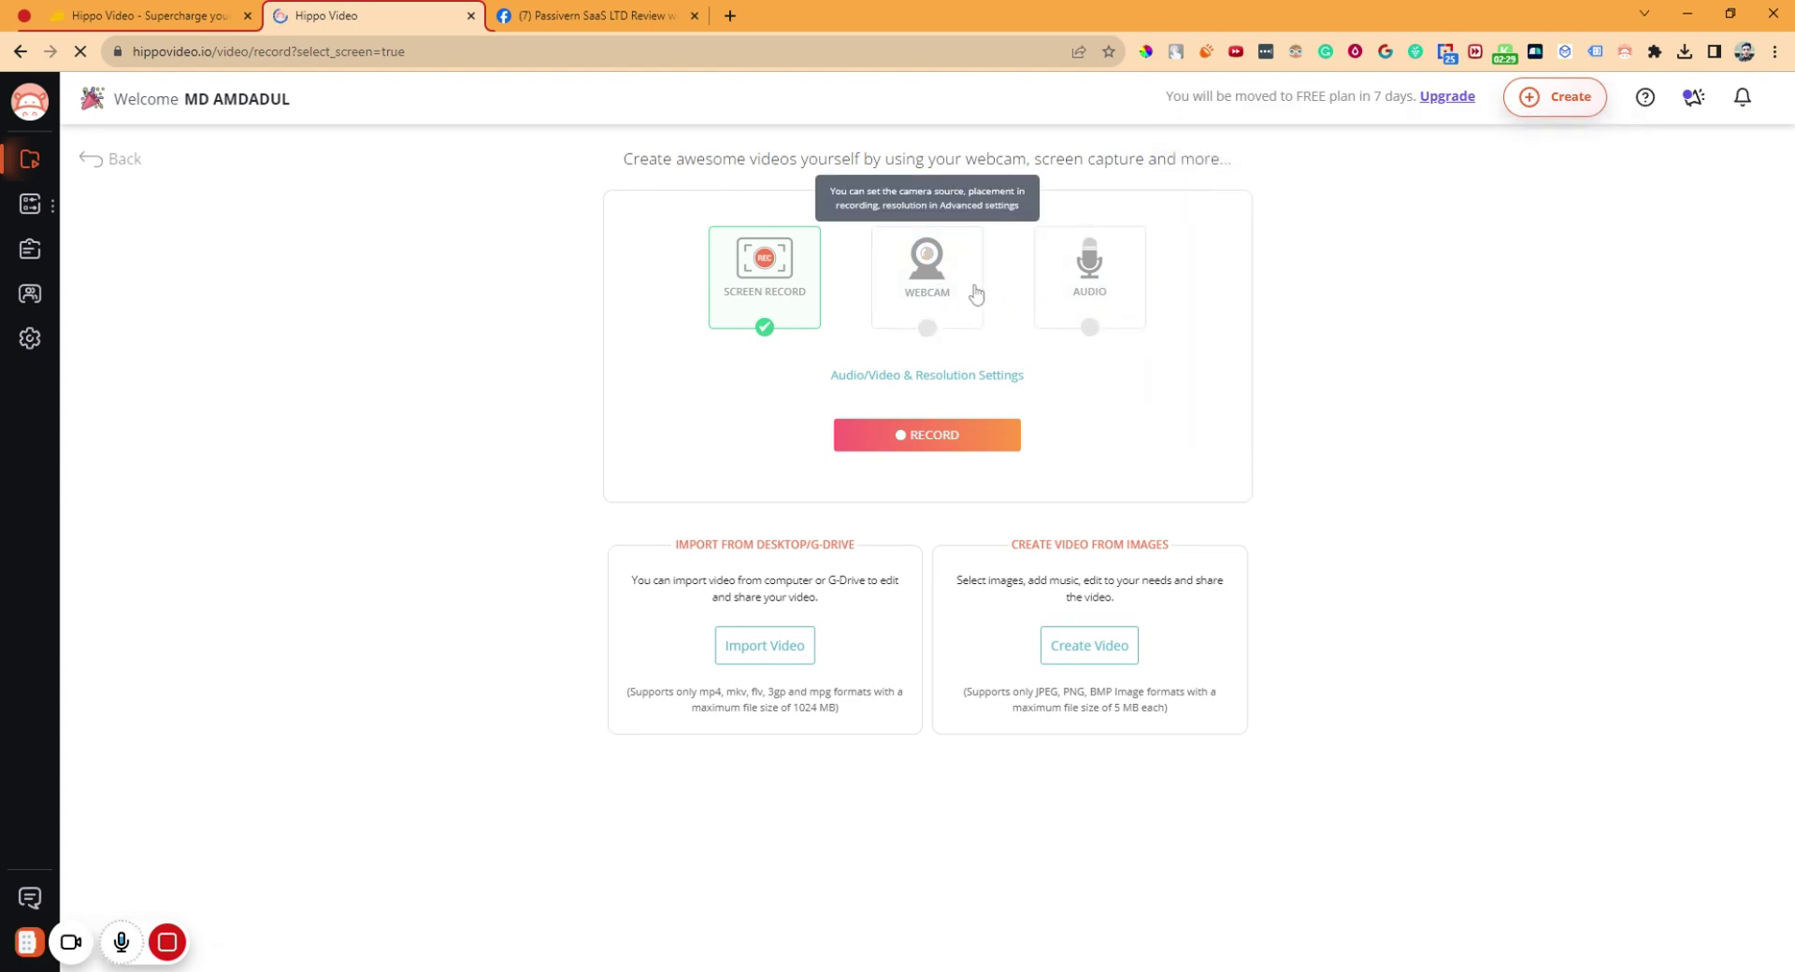
pyautogui.click(974, 293)
pyautogui.click(1099, 285)
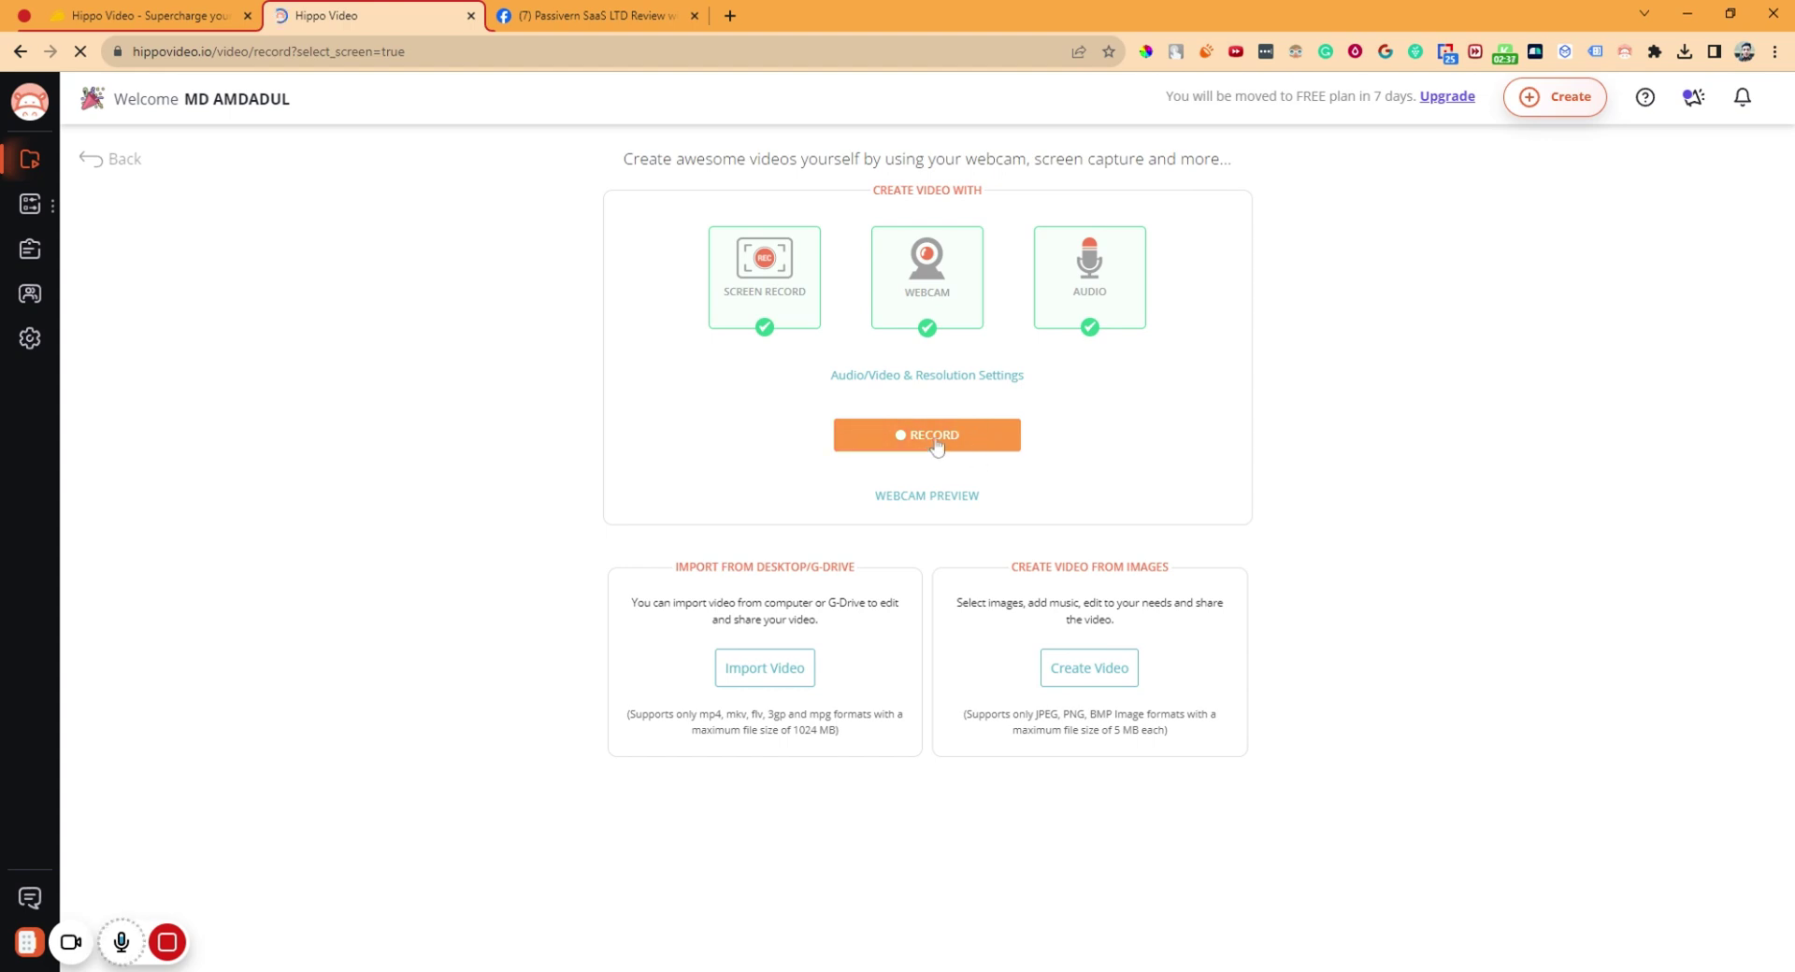
# Review the audio, video and resolution settings, collapse them, and start recording with screen, webcam and audio
pyautogui.click(914, 379)
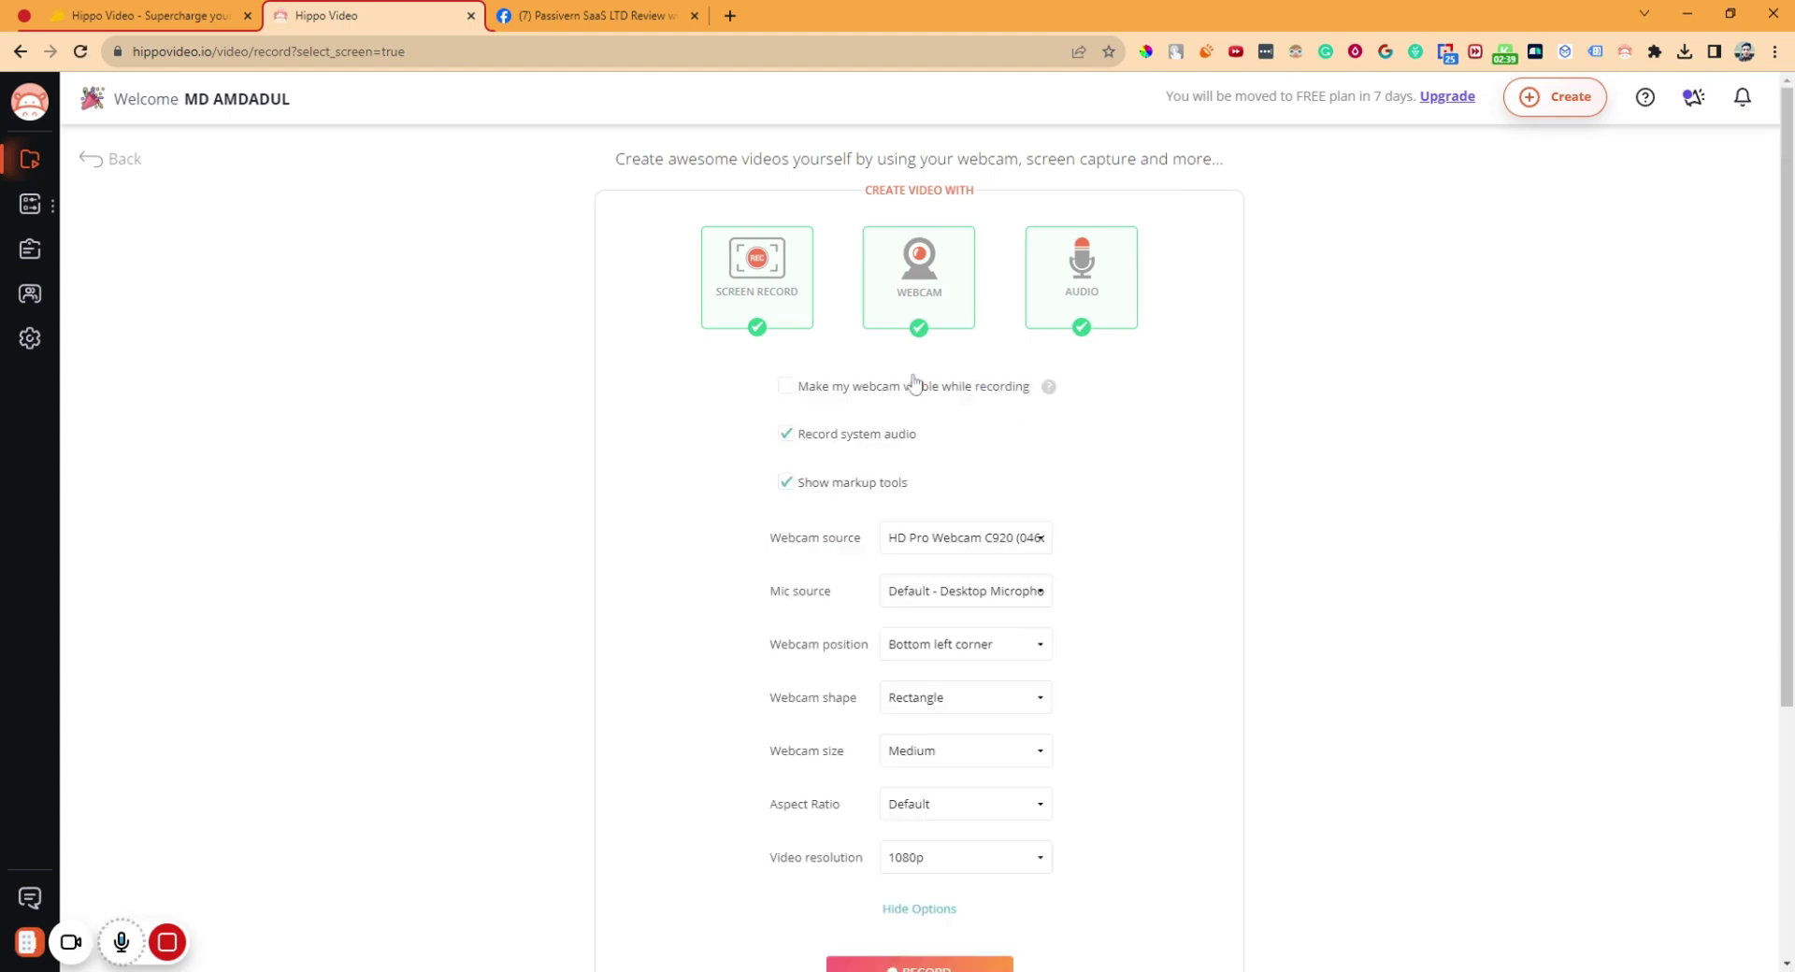
pyautogui.scroll(-2, 930, 440)
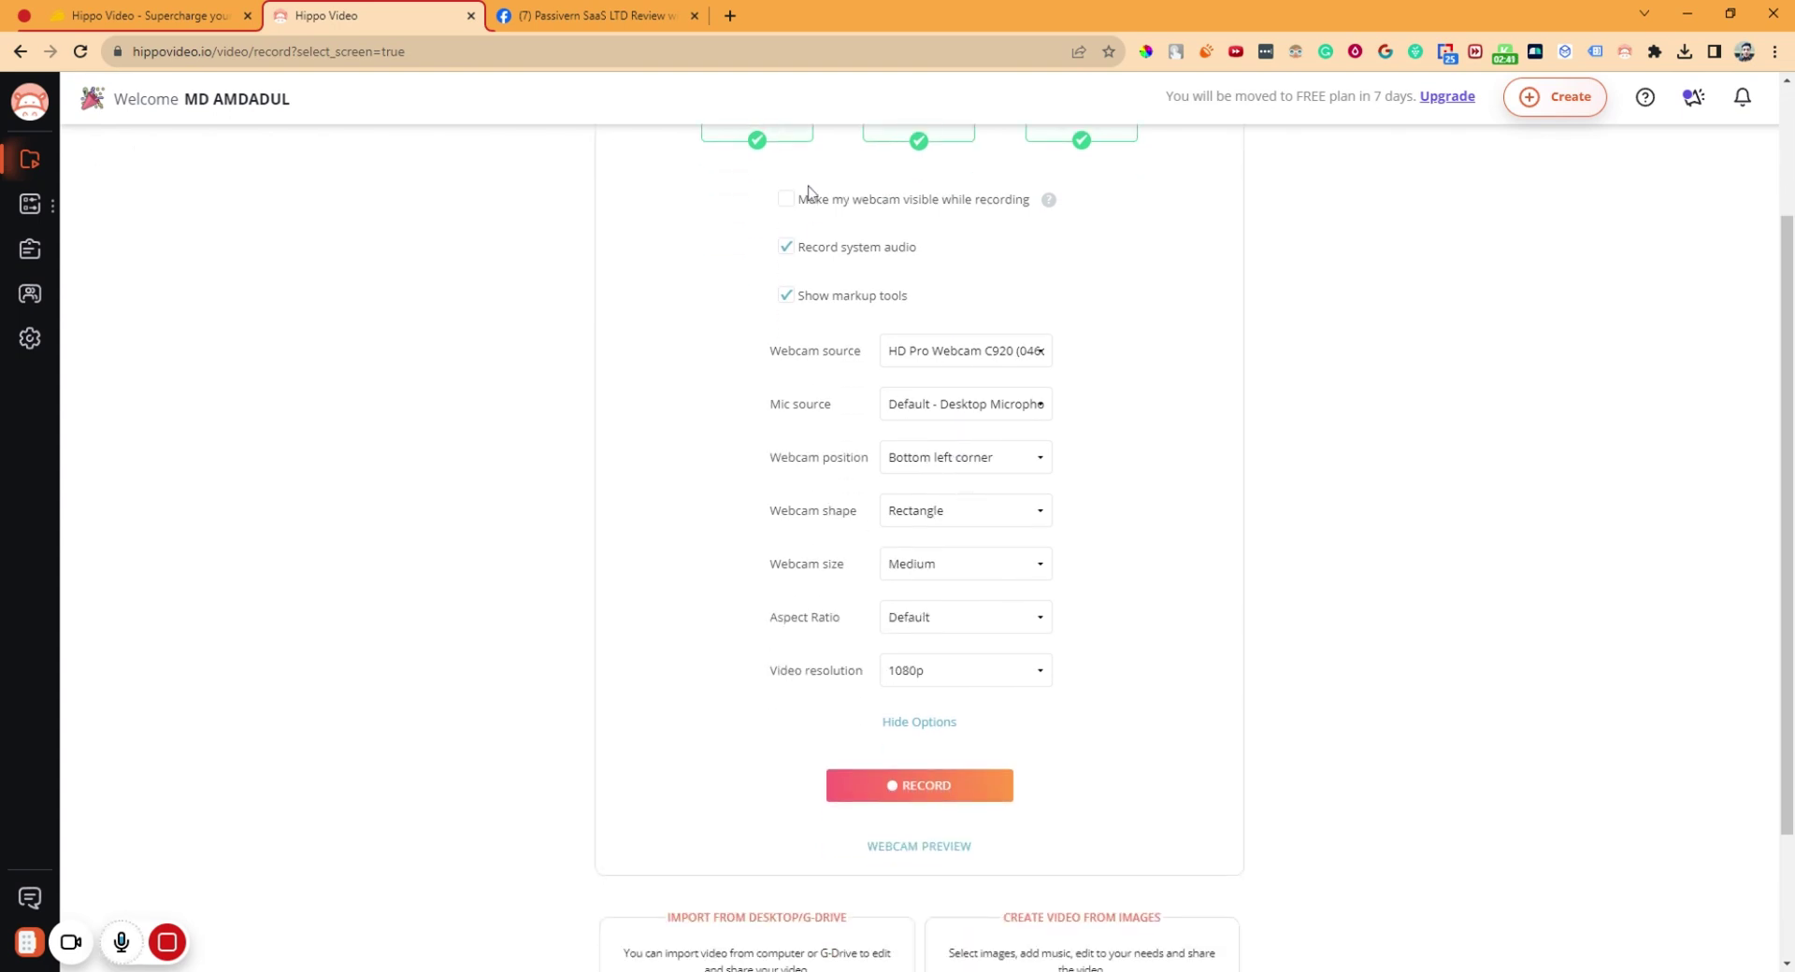
pyautogui.scroll(-2, 889, 561)
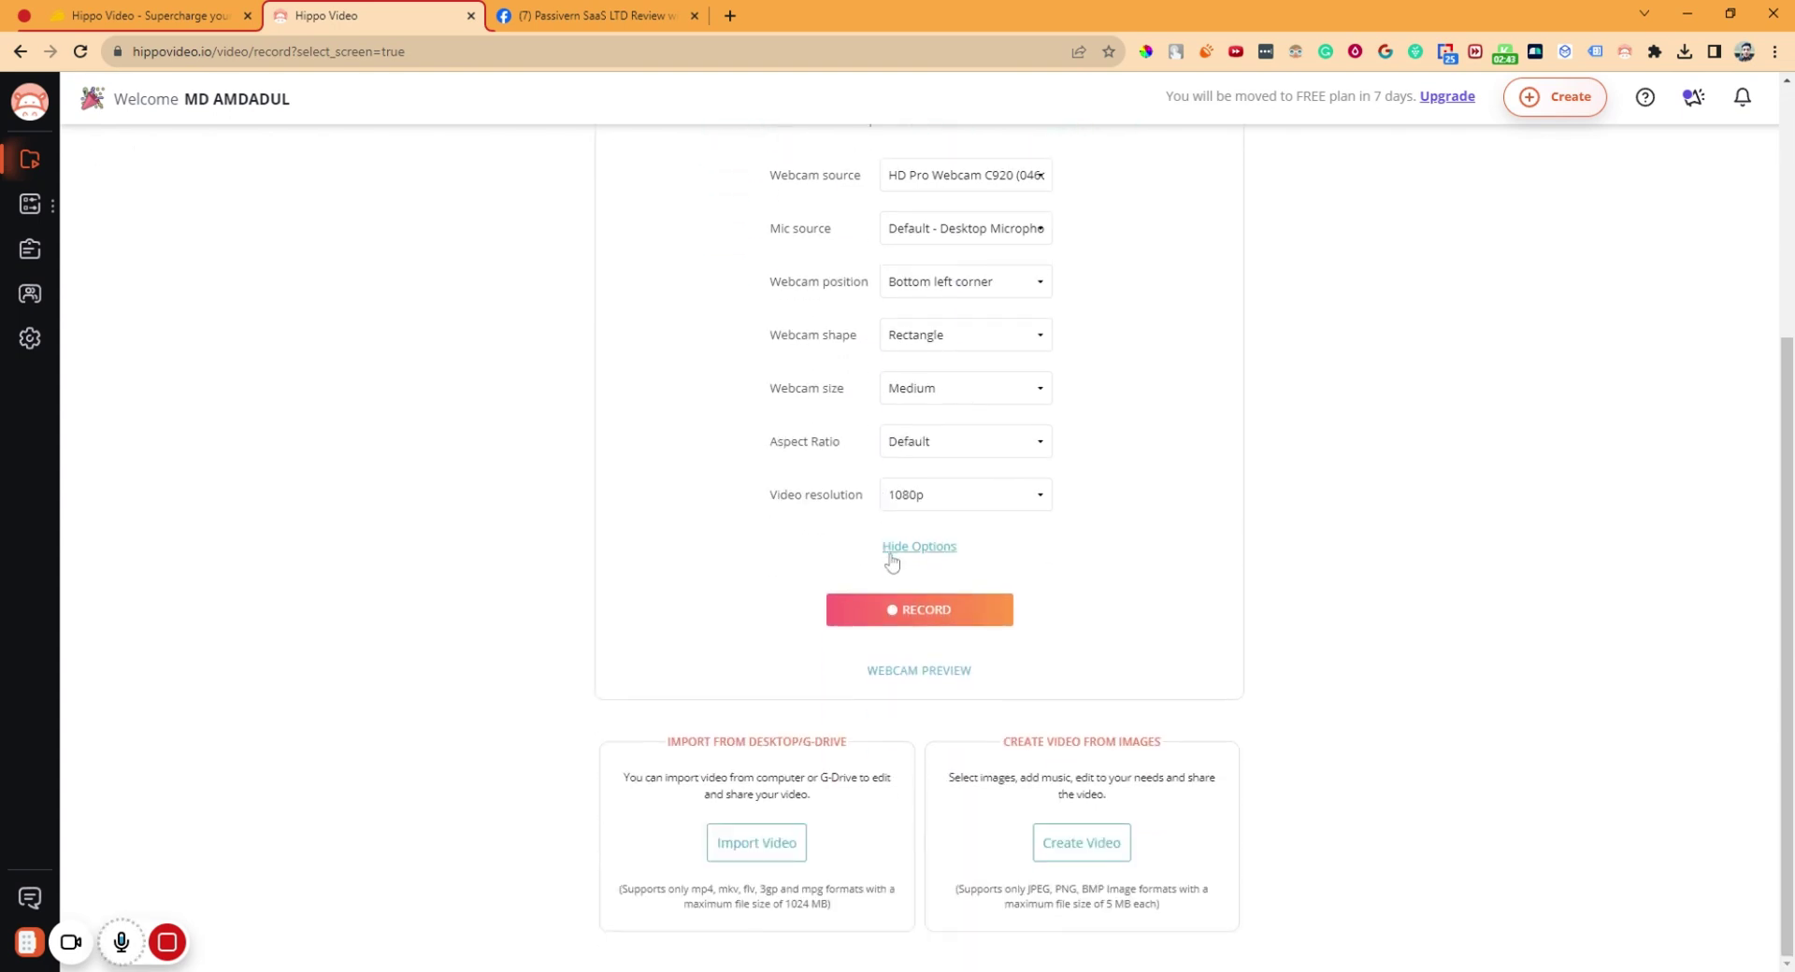
pyautogui.click(891, 554)
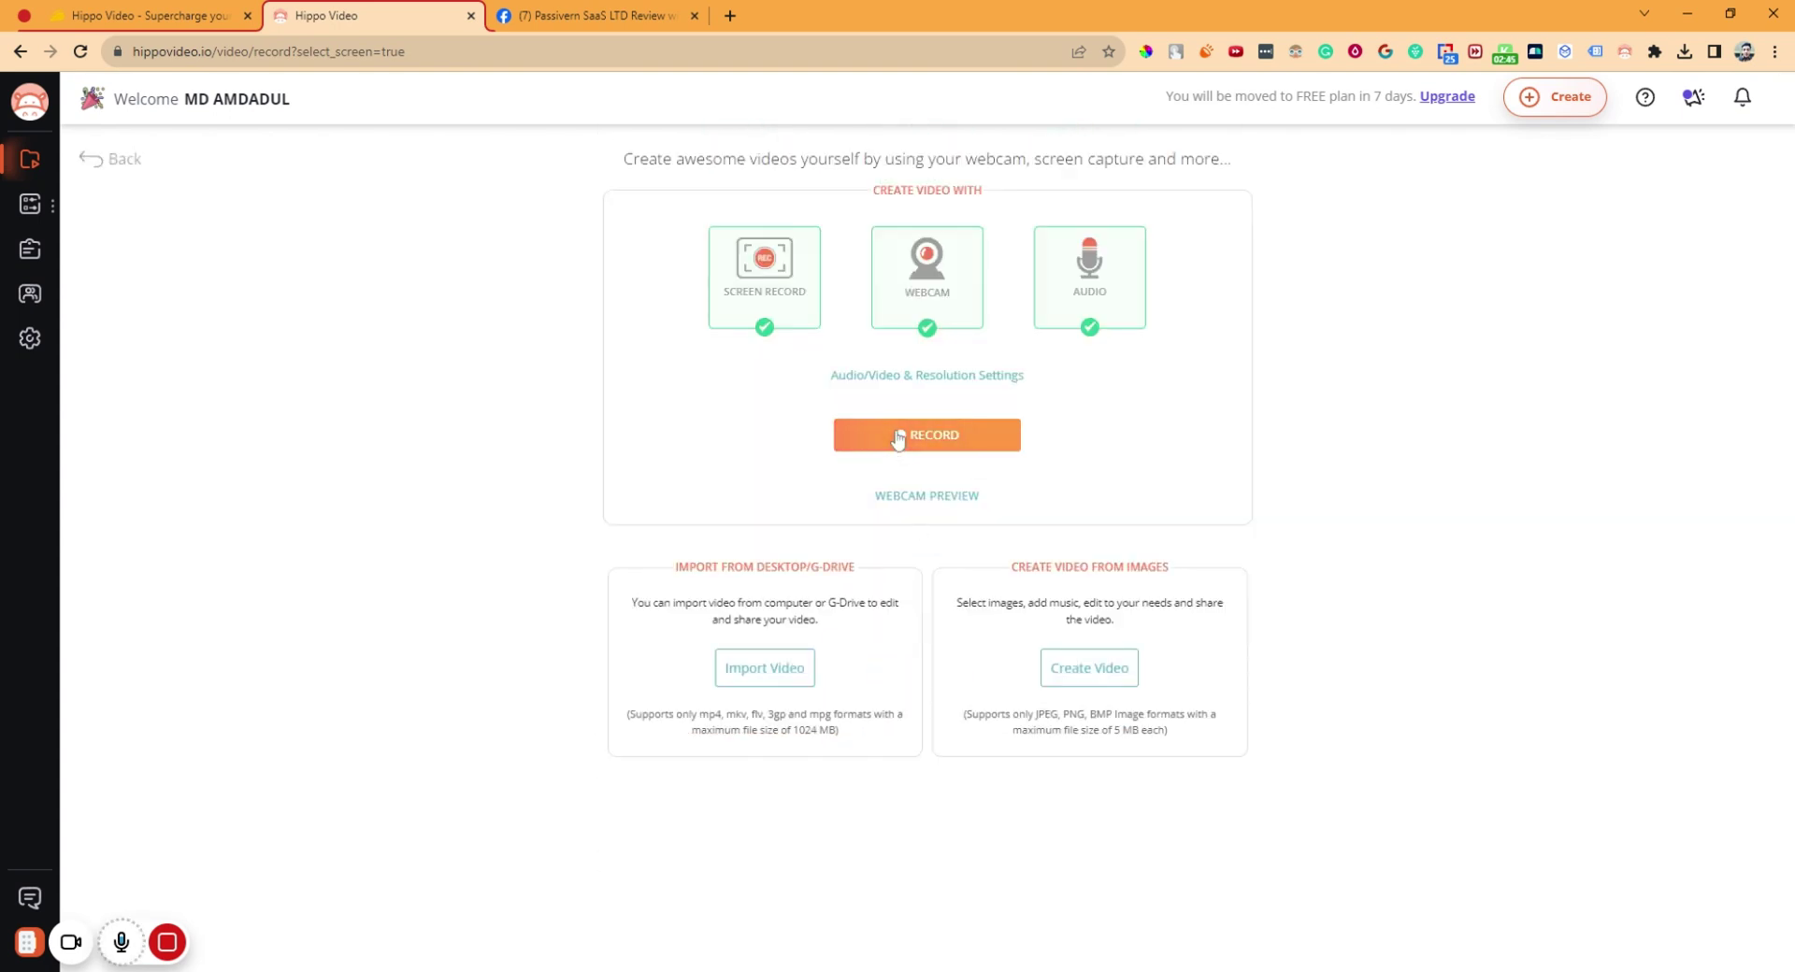
pyautogui.click(897, 437)
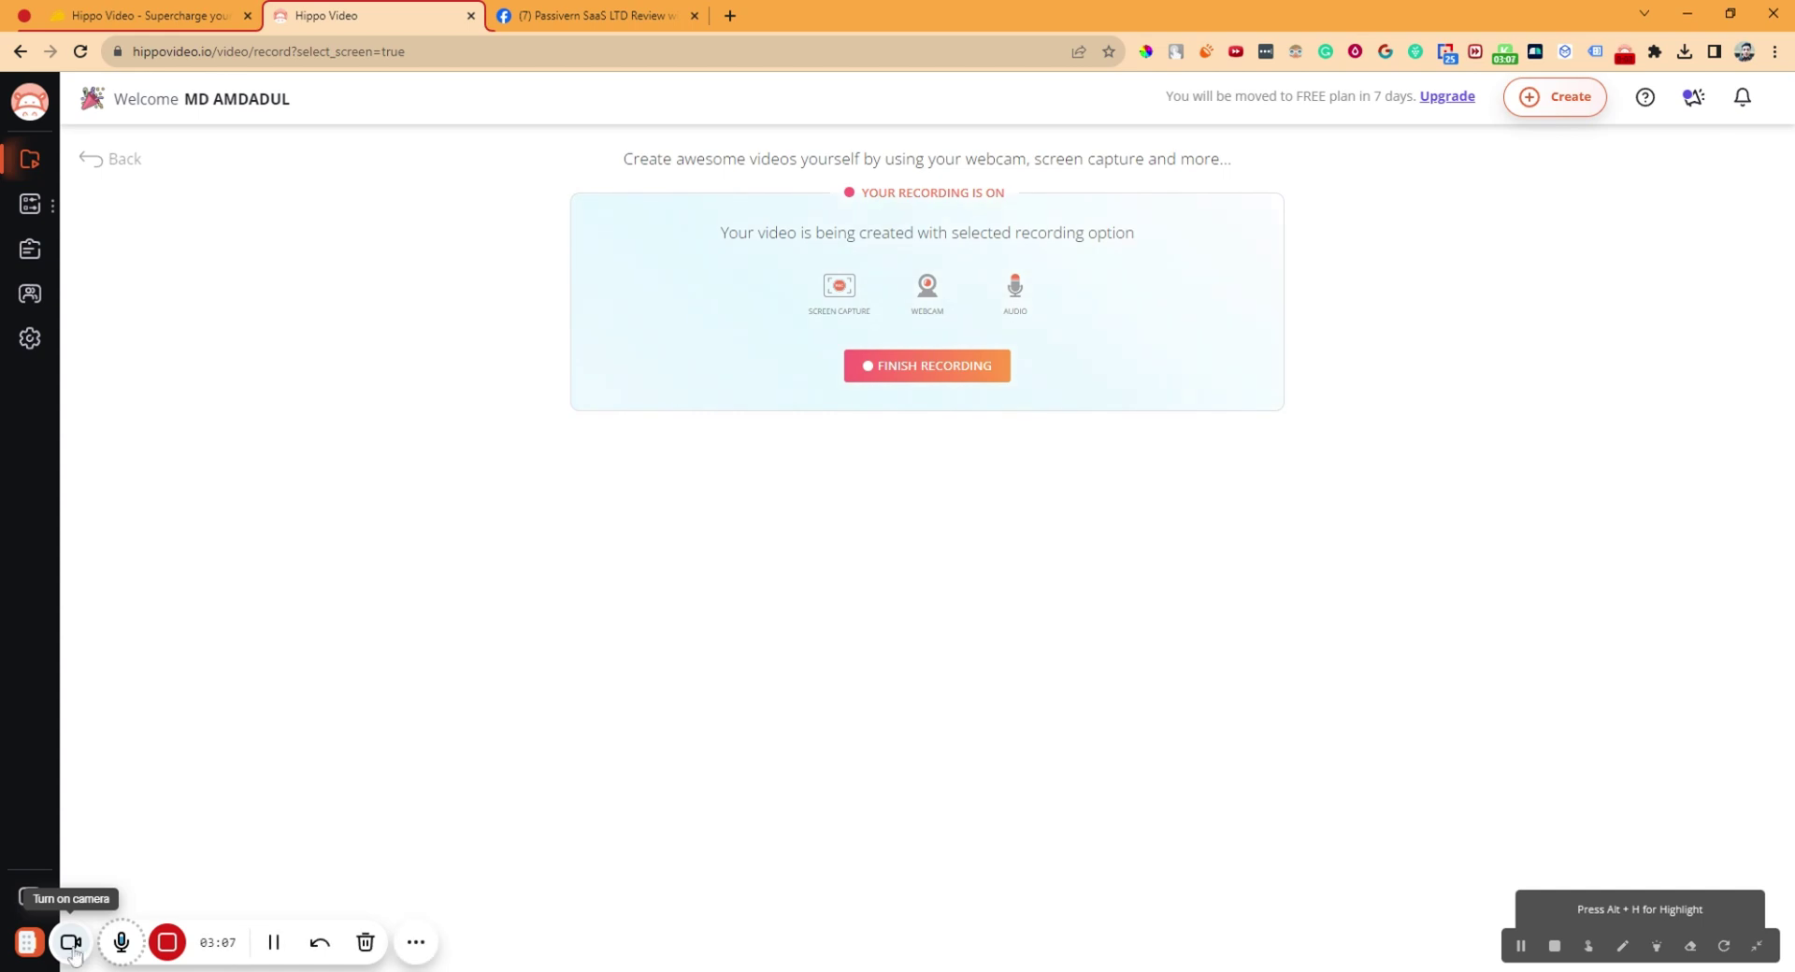
pyautogui.moveTo(224, 964)
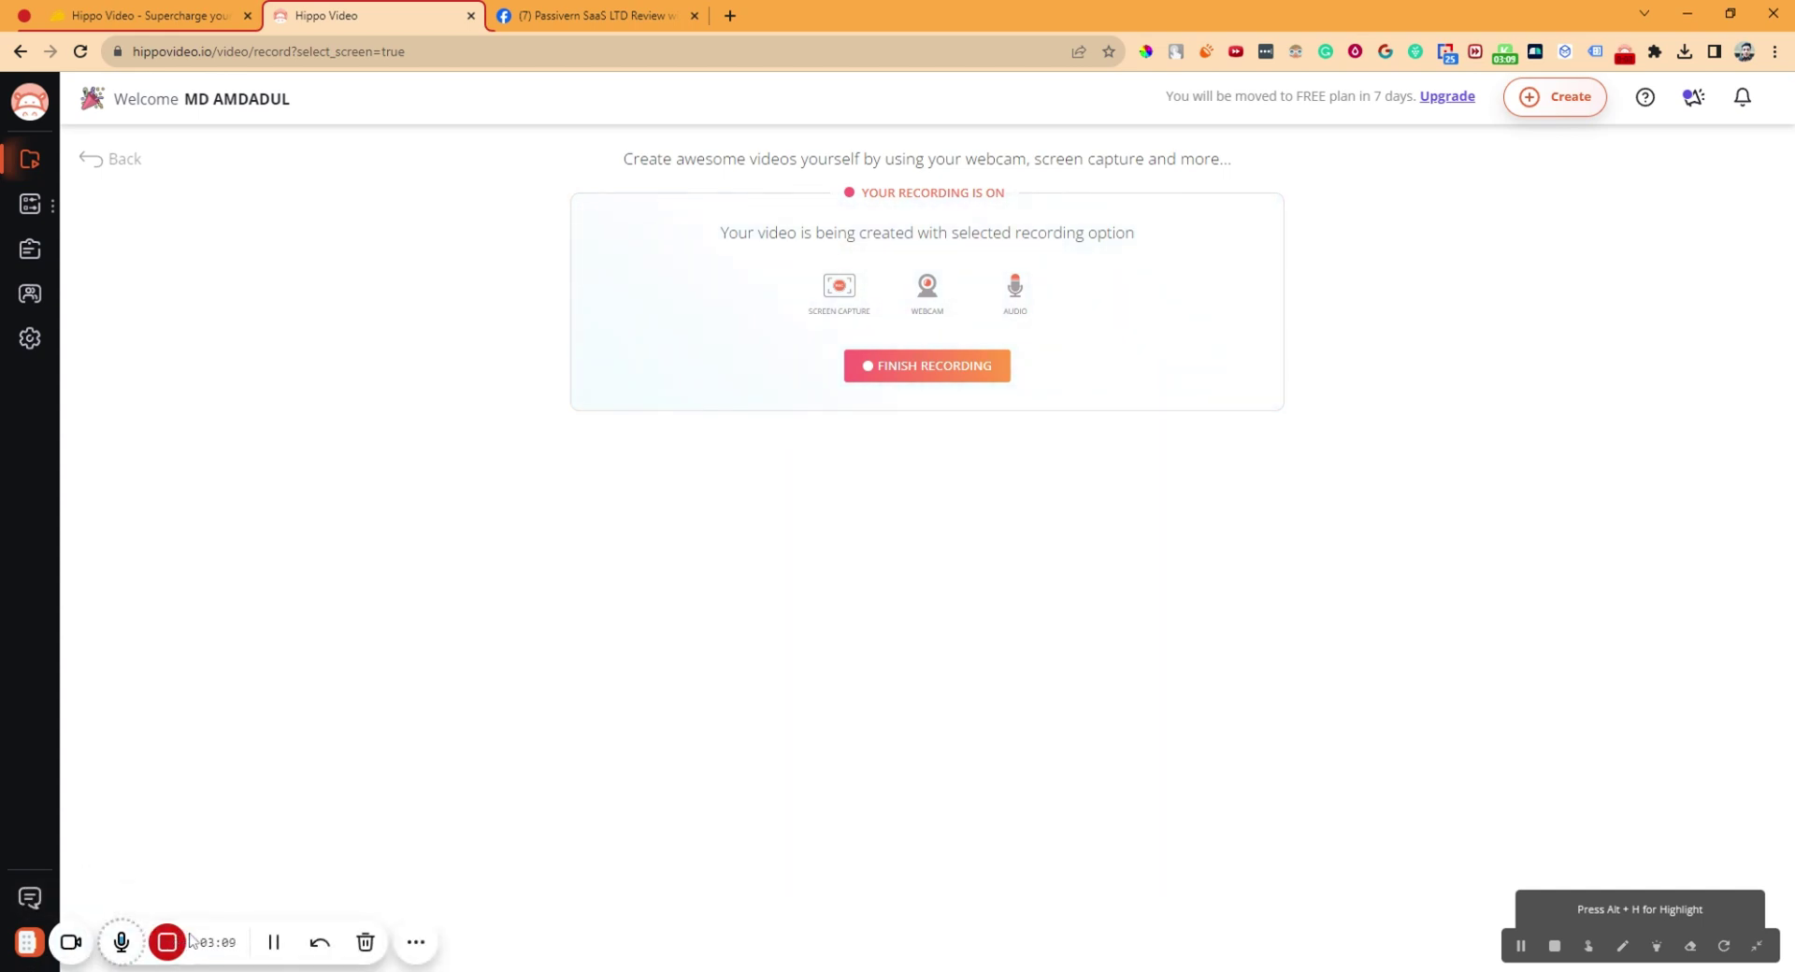
# Stop the running screen and webcam recording so that it is saved as a video
pyautogui.hotkey('ctrl', 'a')
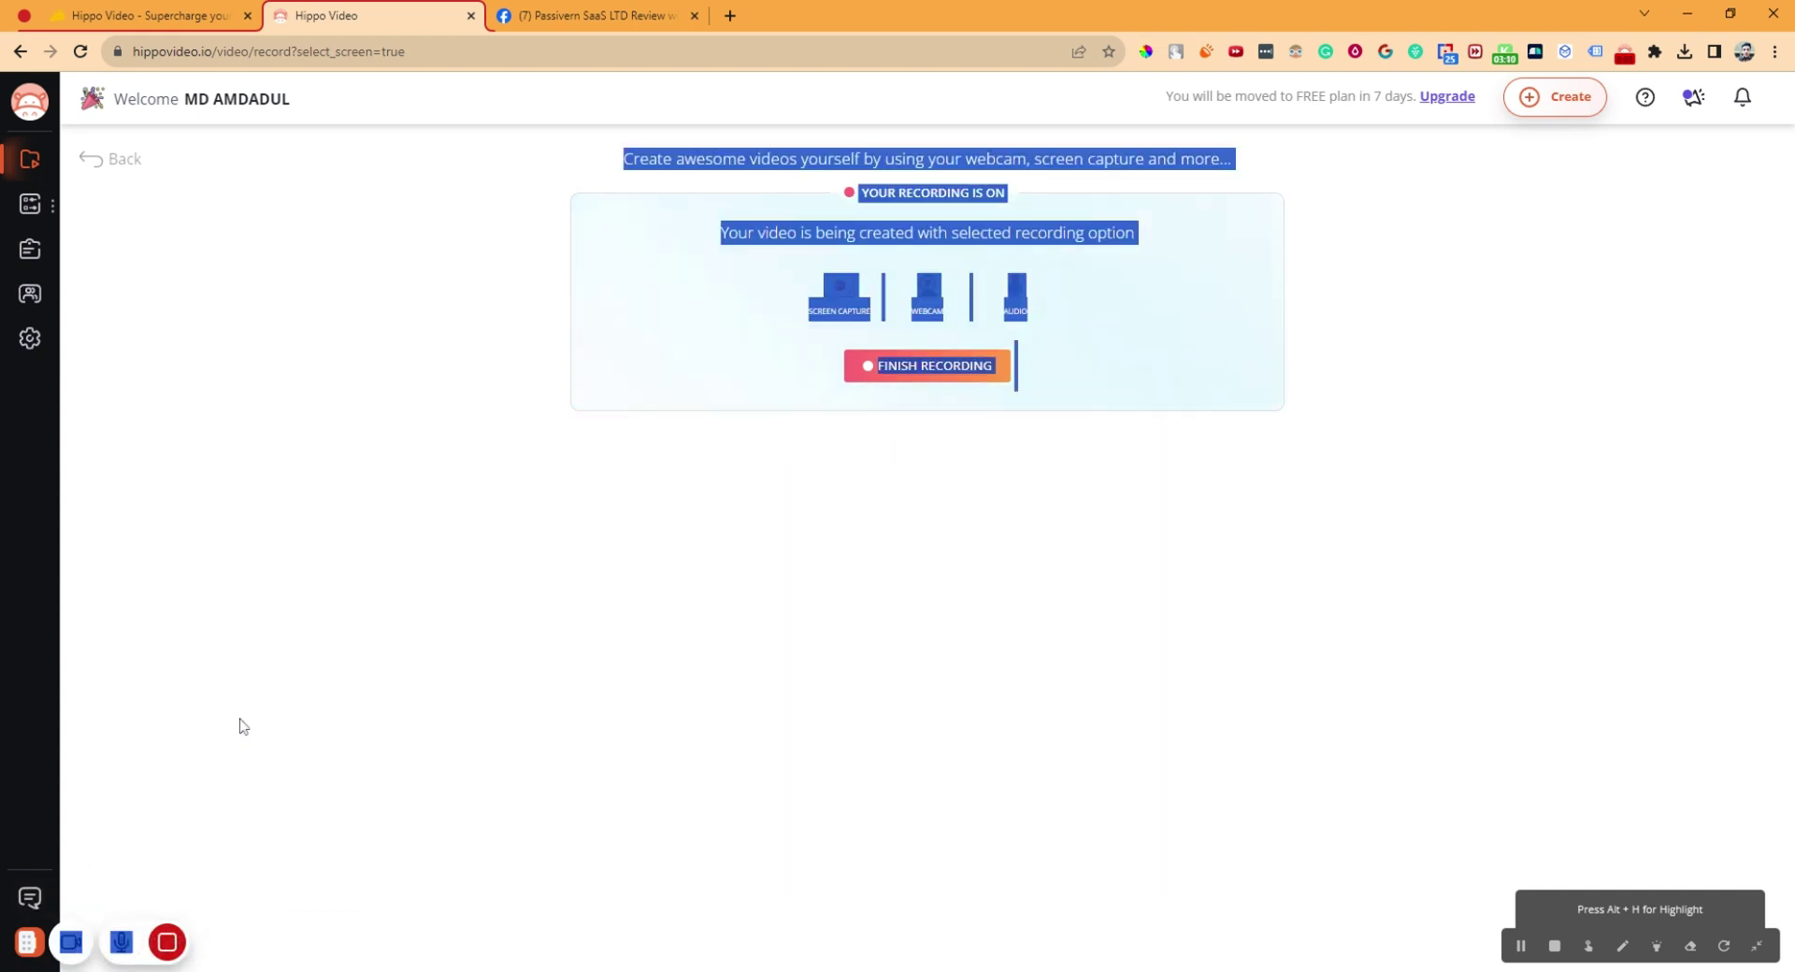
pyautogui.click(293, 681)
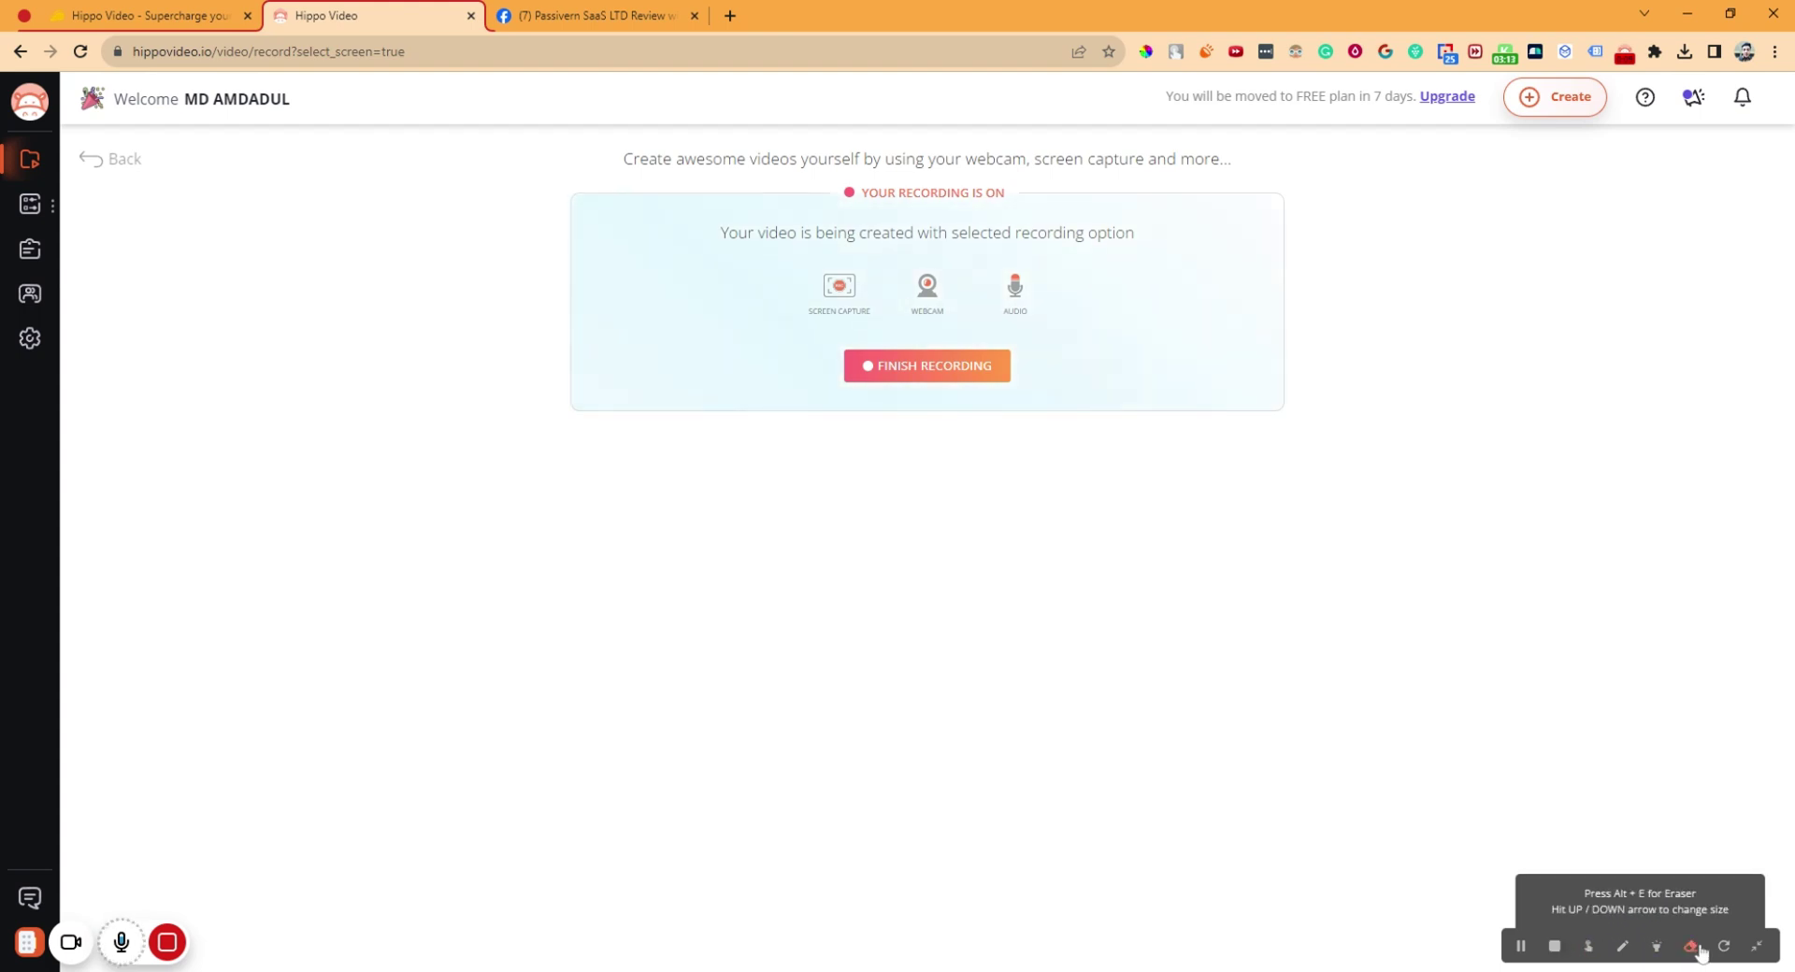
pyautogui.click(1554, 948)
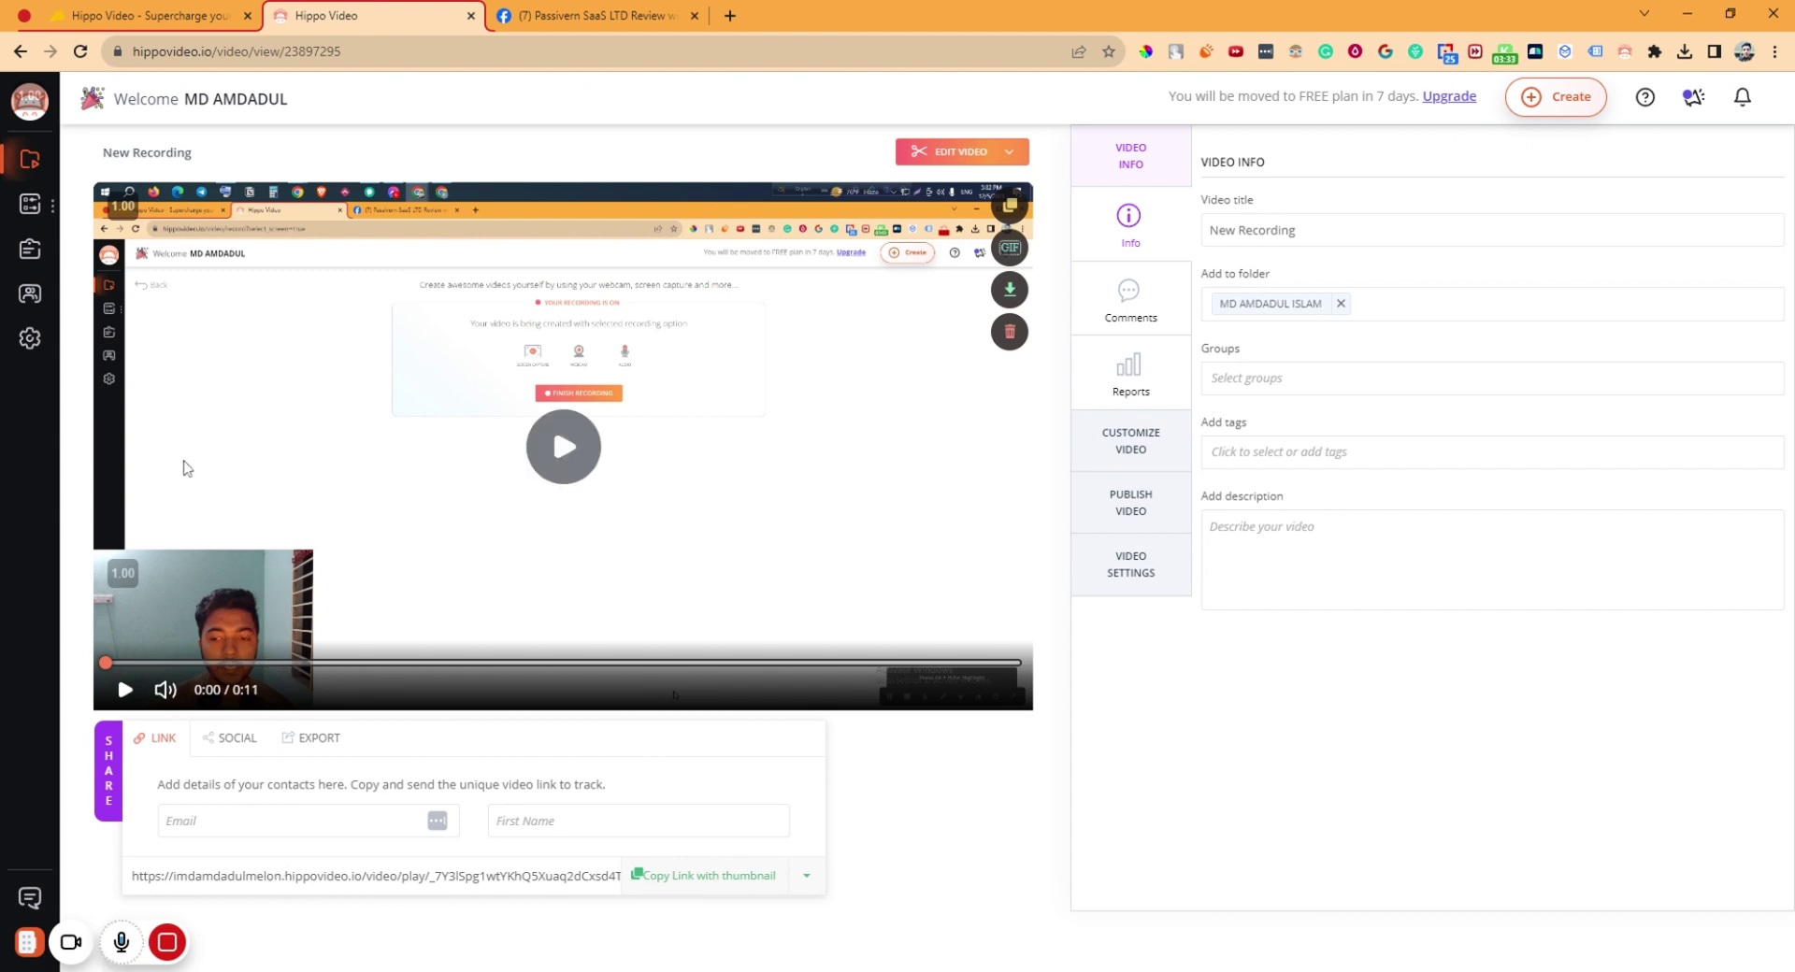
# Return to the media library and open the Record Screen & Webcam setup for a new video
pyautogui.click(29, 164)
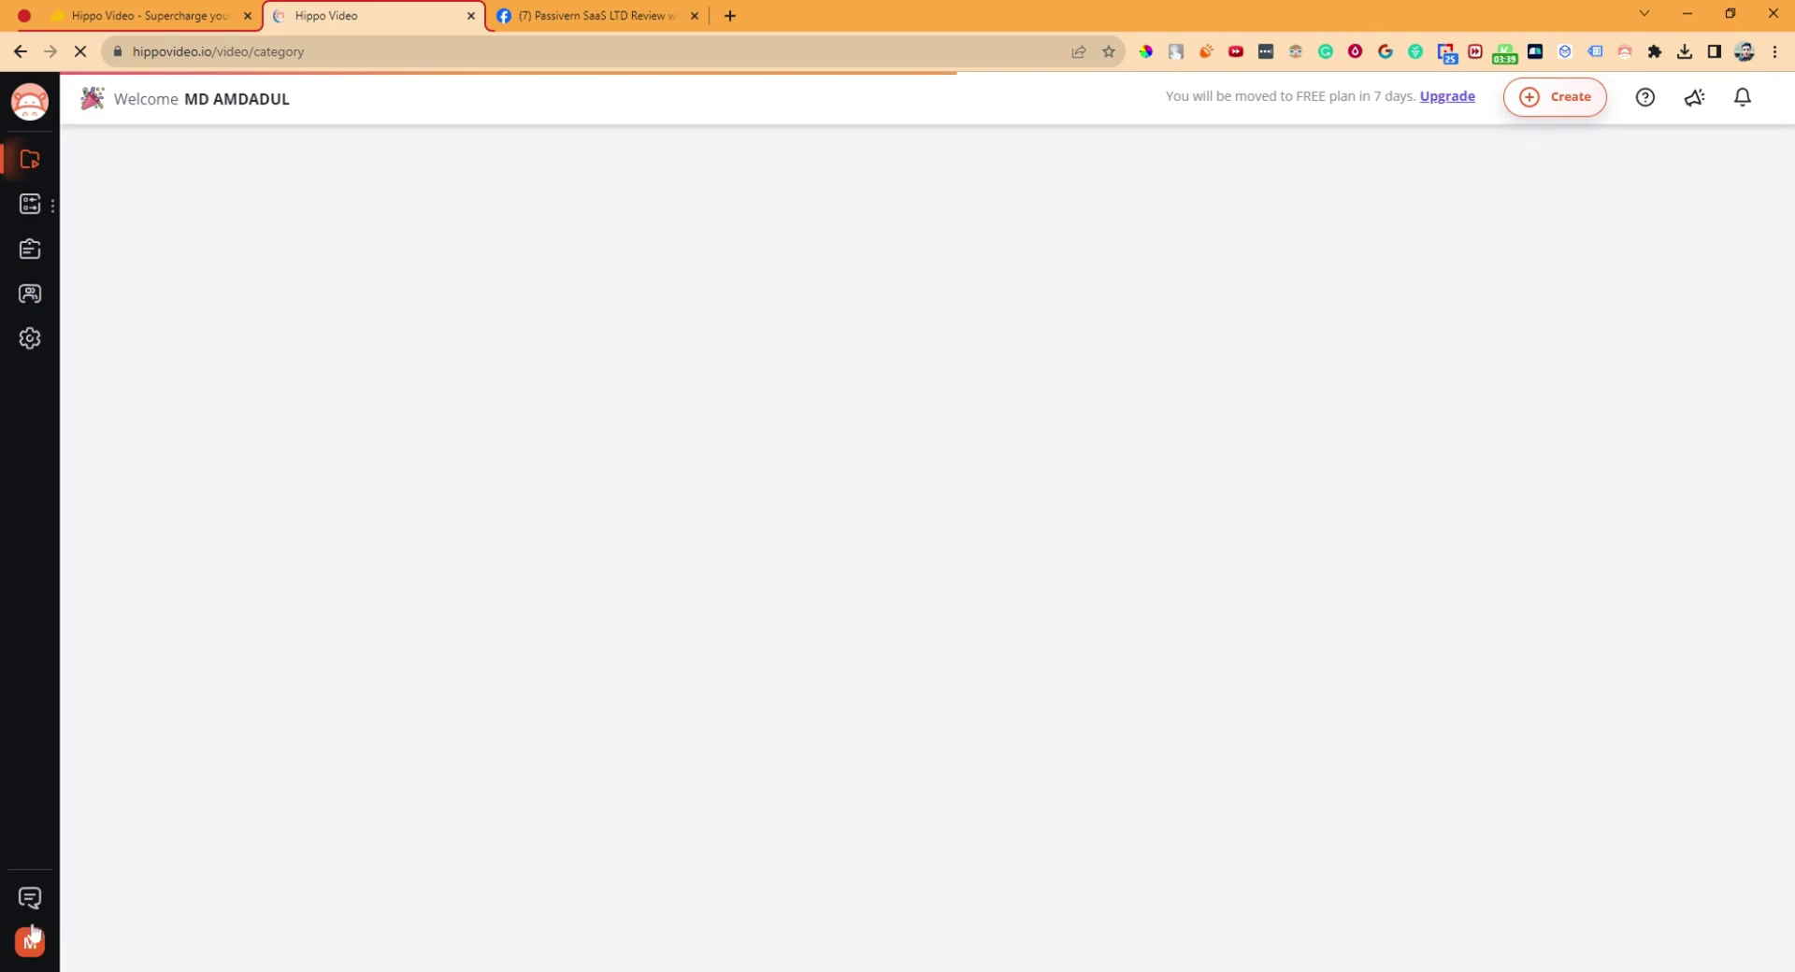
pyautogui.moveTo(96, 915)
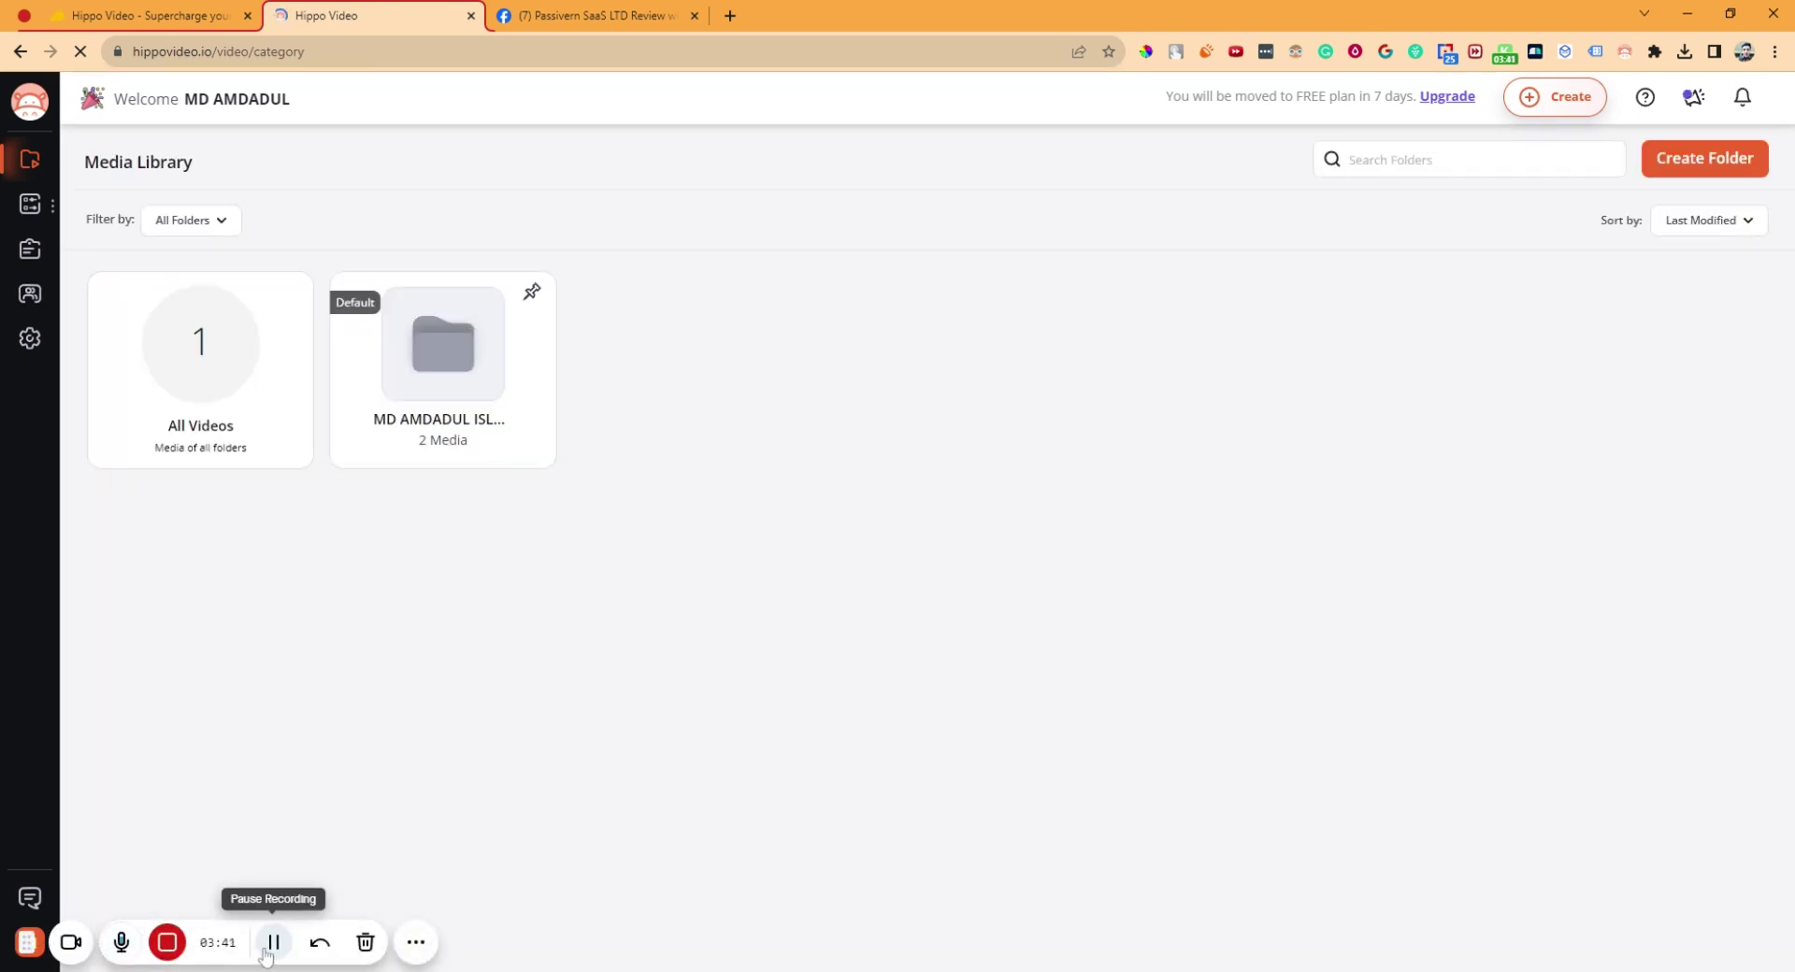
pyautogui.click(266, 944)
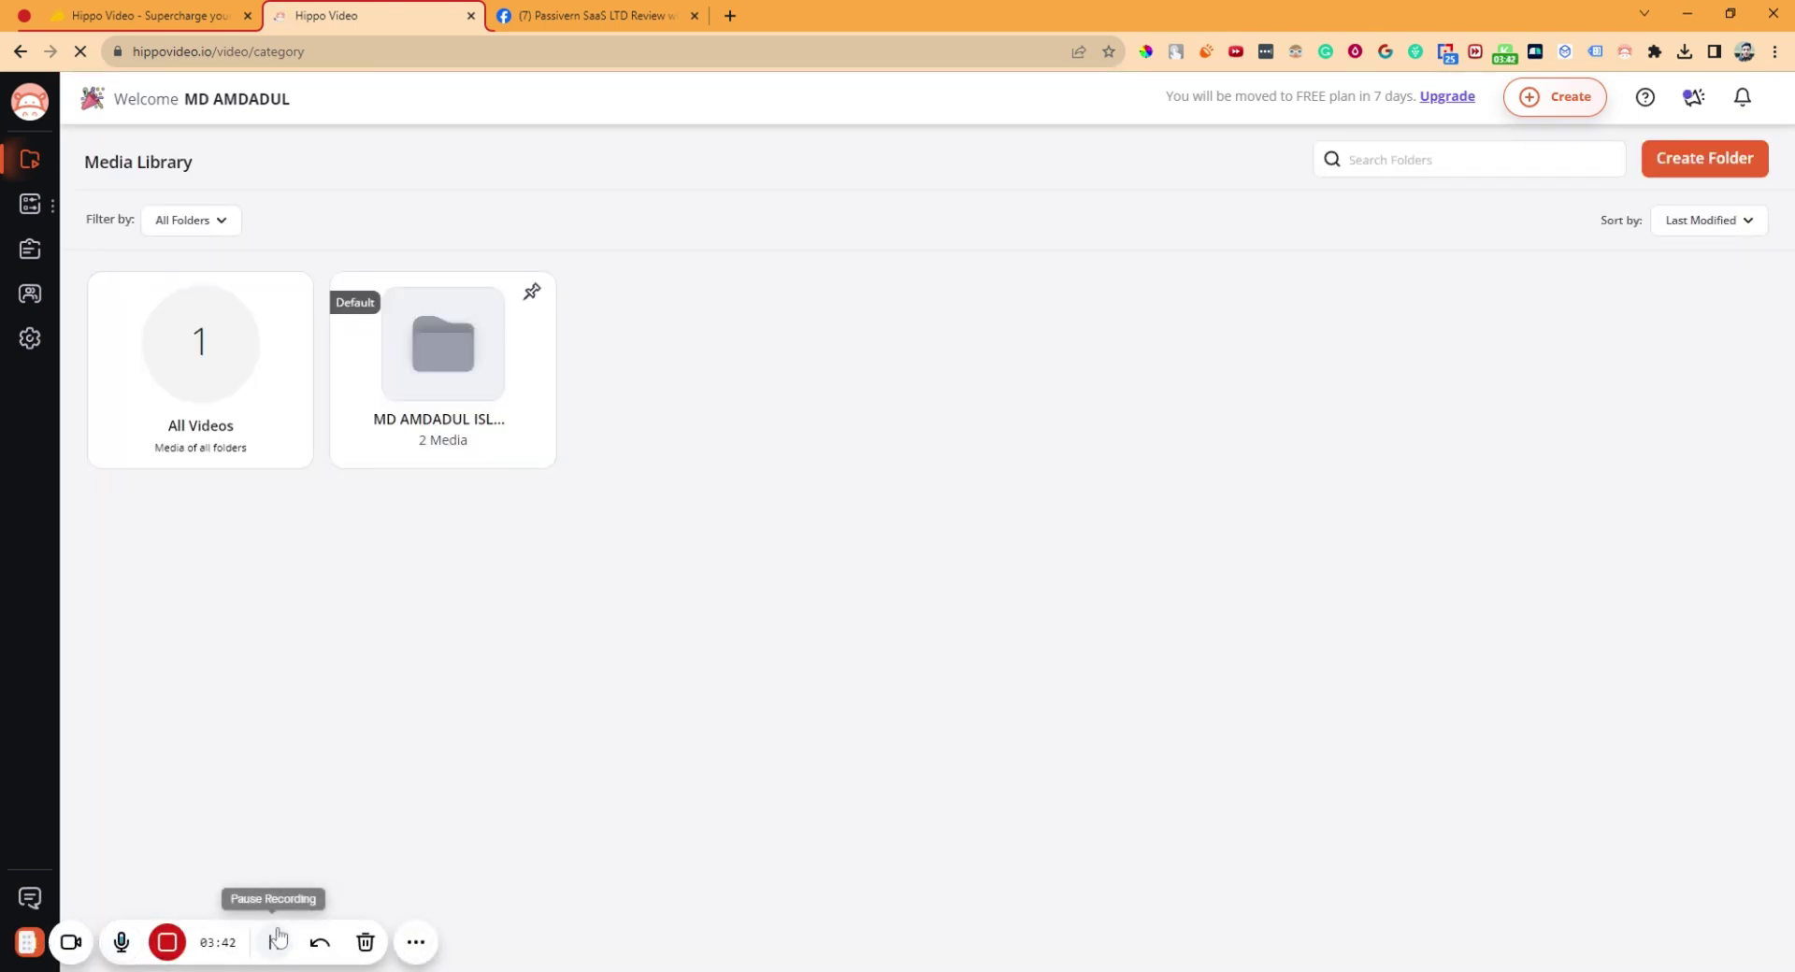
pyautogui.click(1563, 101)
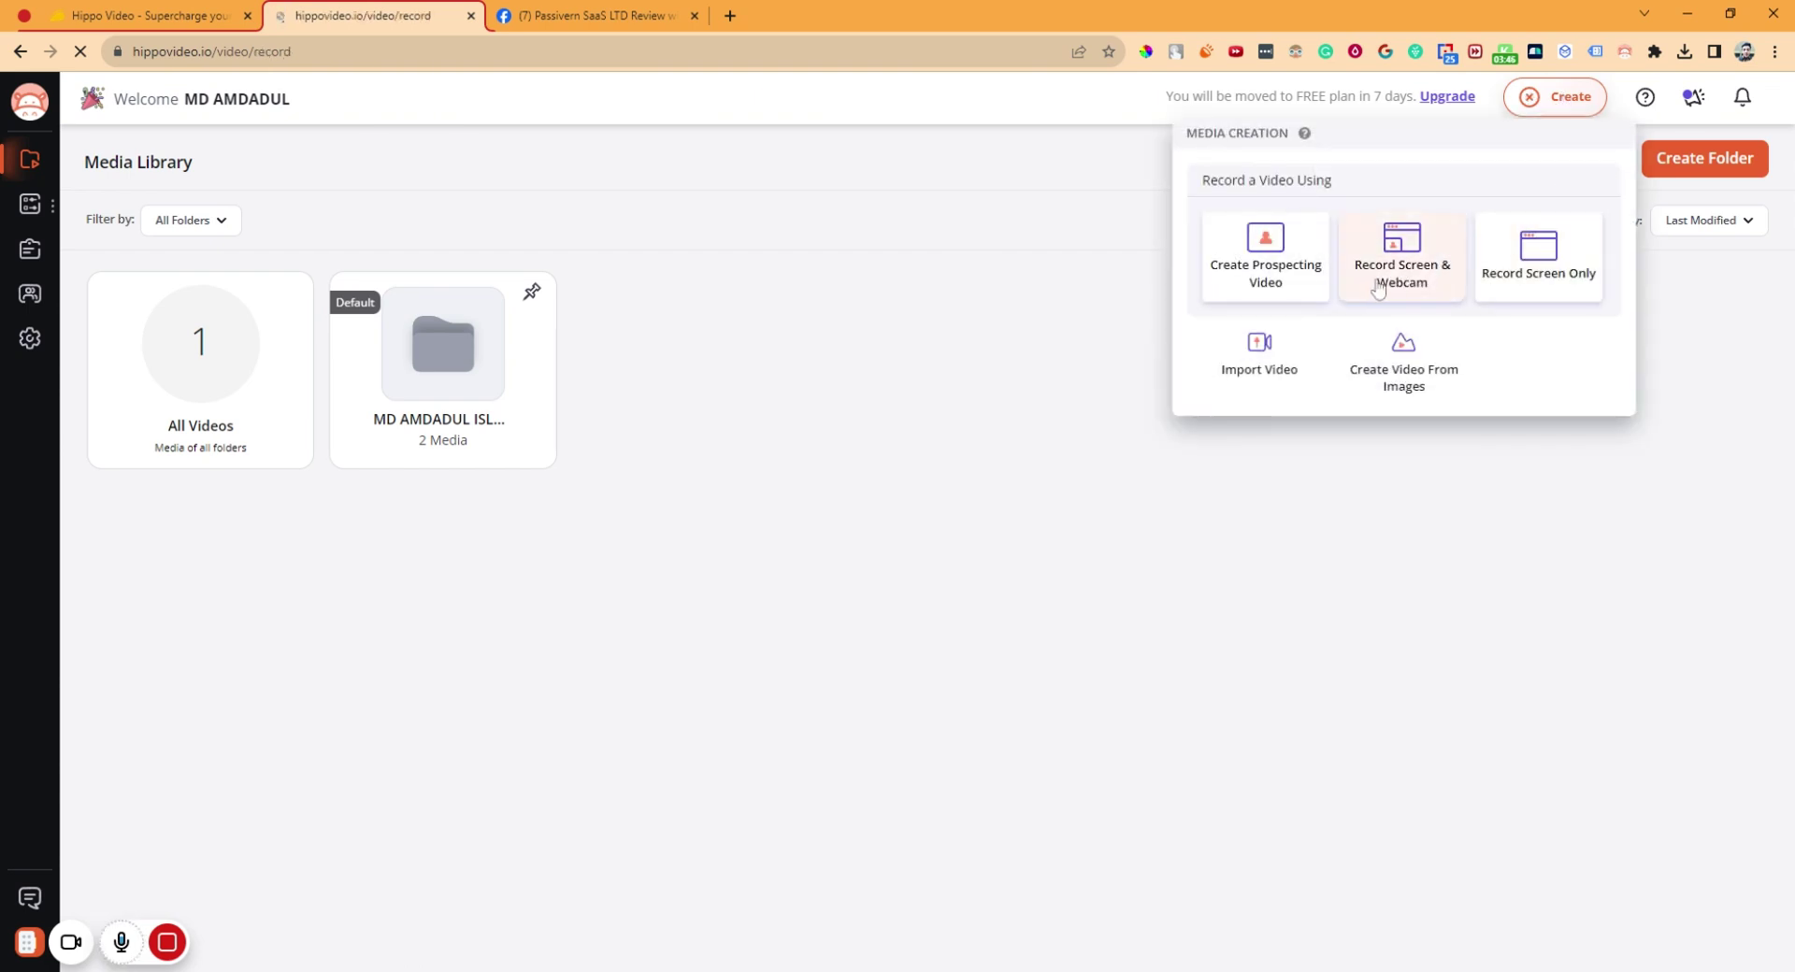
pyautogui.click(1378, 281)
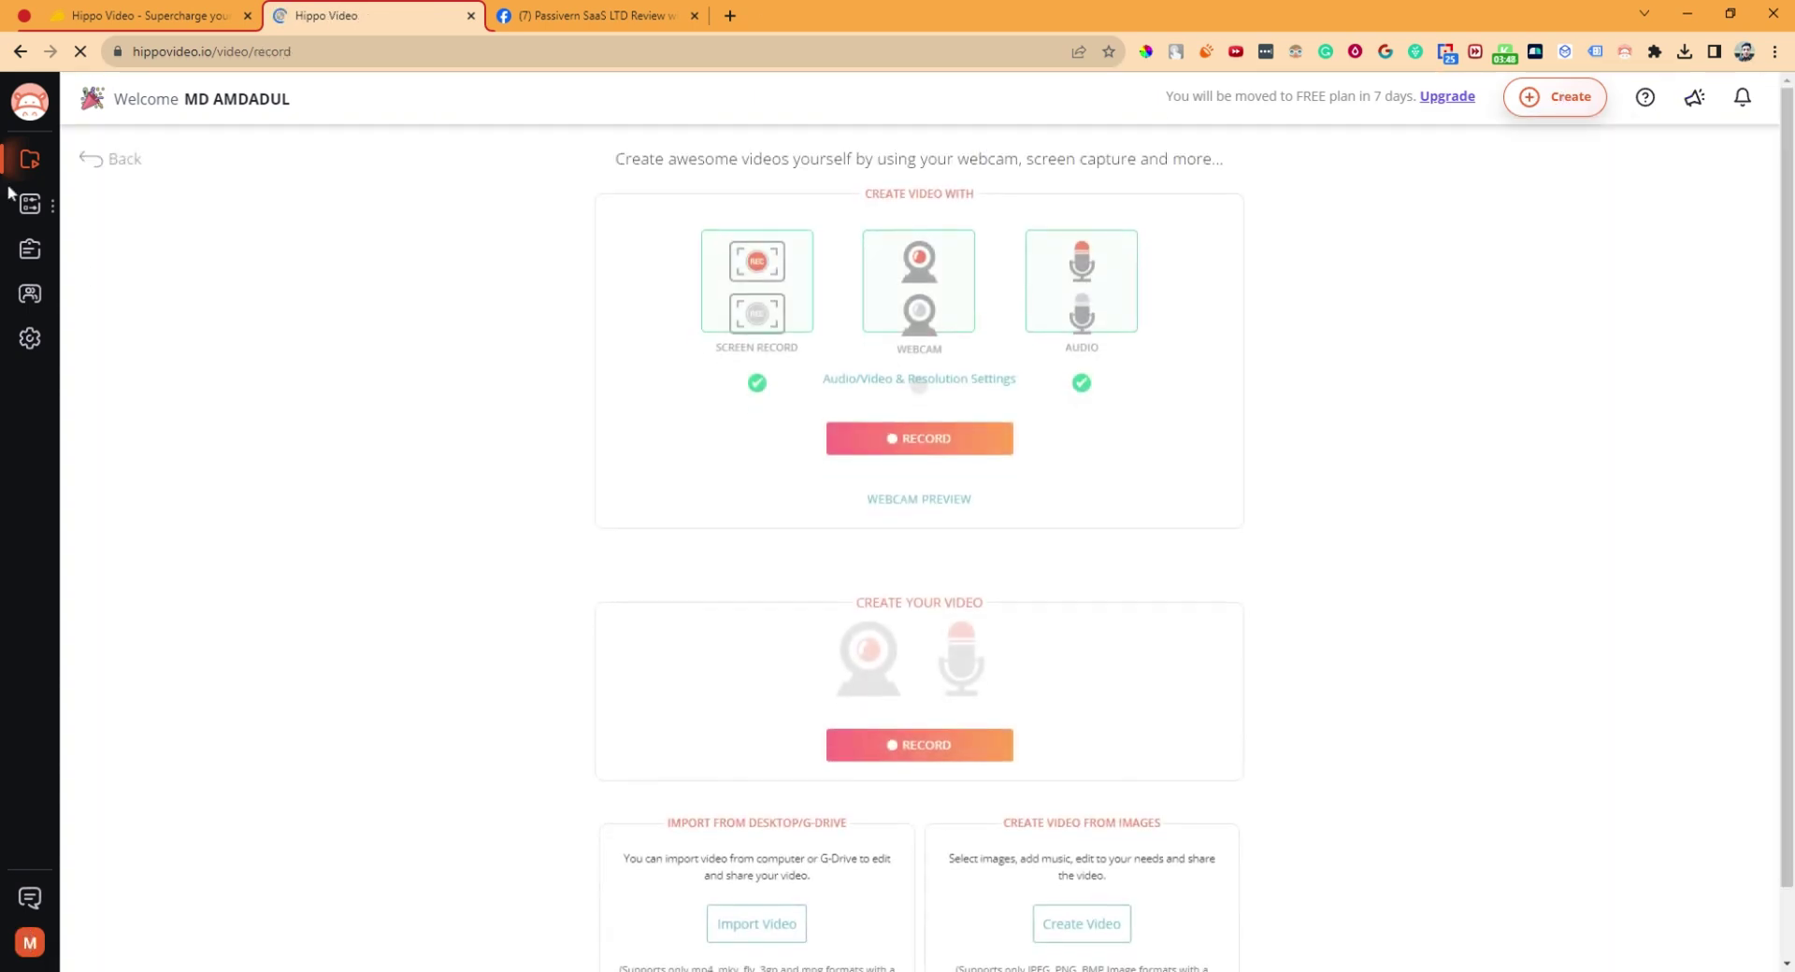
# Start a recording with screen, webcam and audio, and share the screen to capture
pyautogui.click(940, 446)
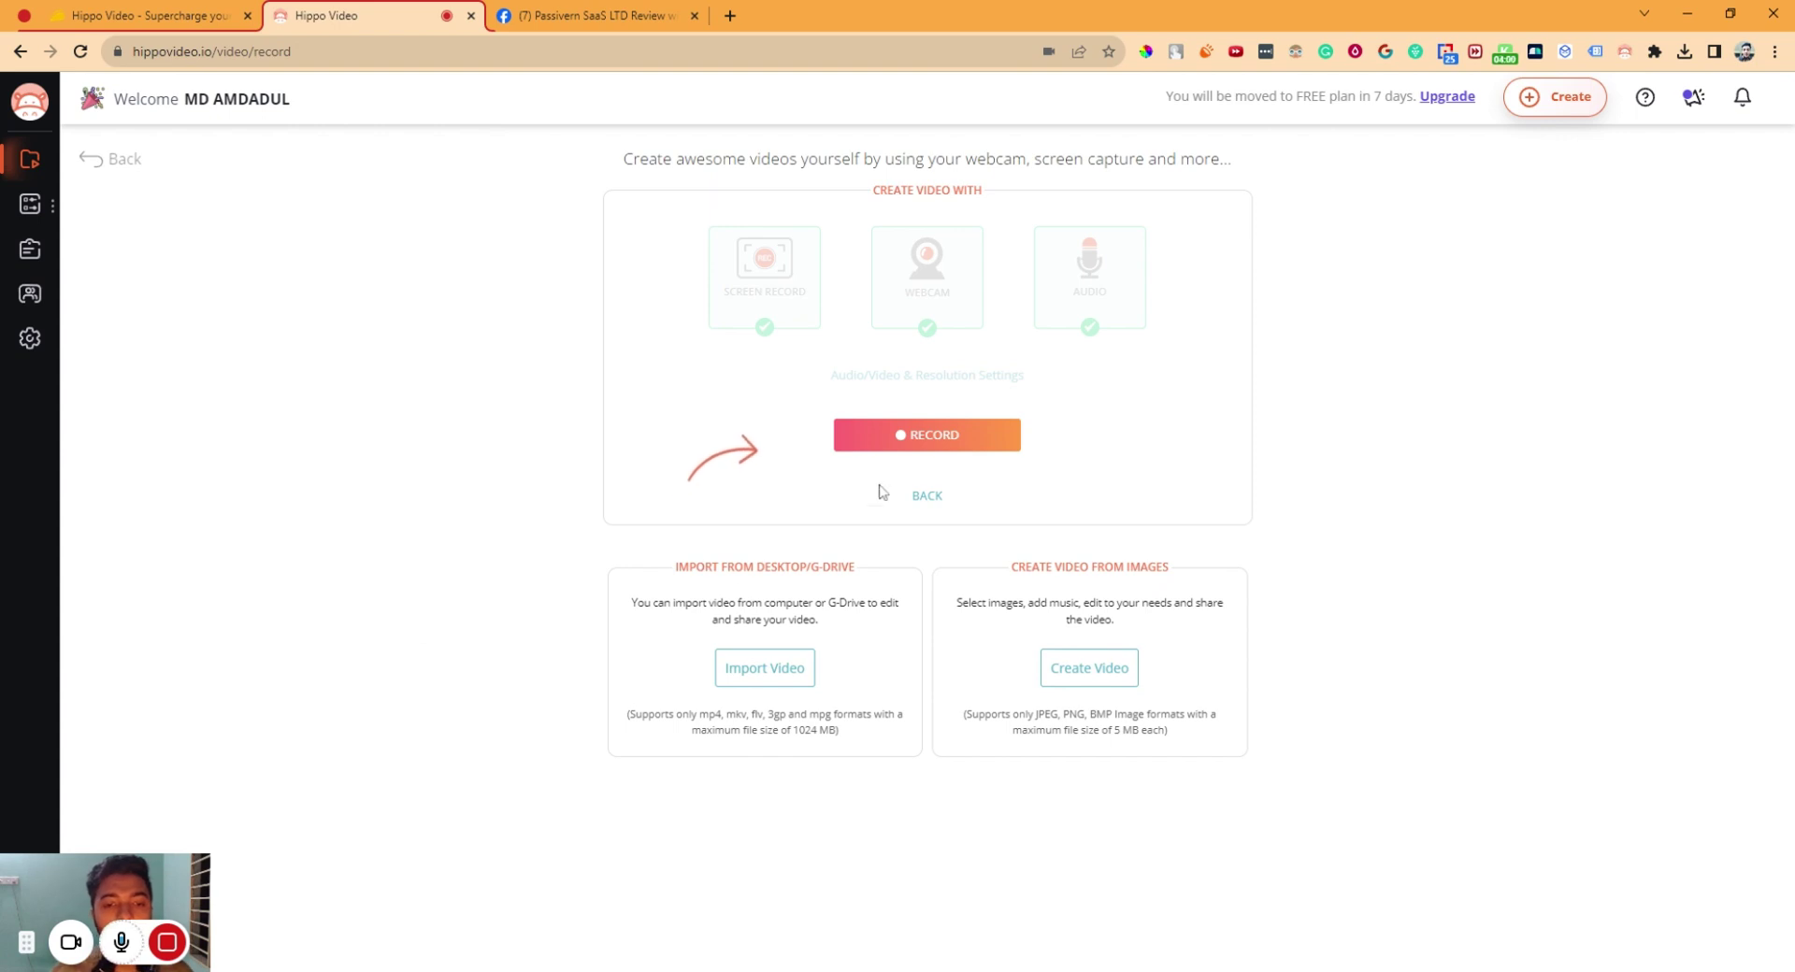
pyautogui.click(914, 439)
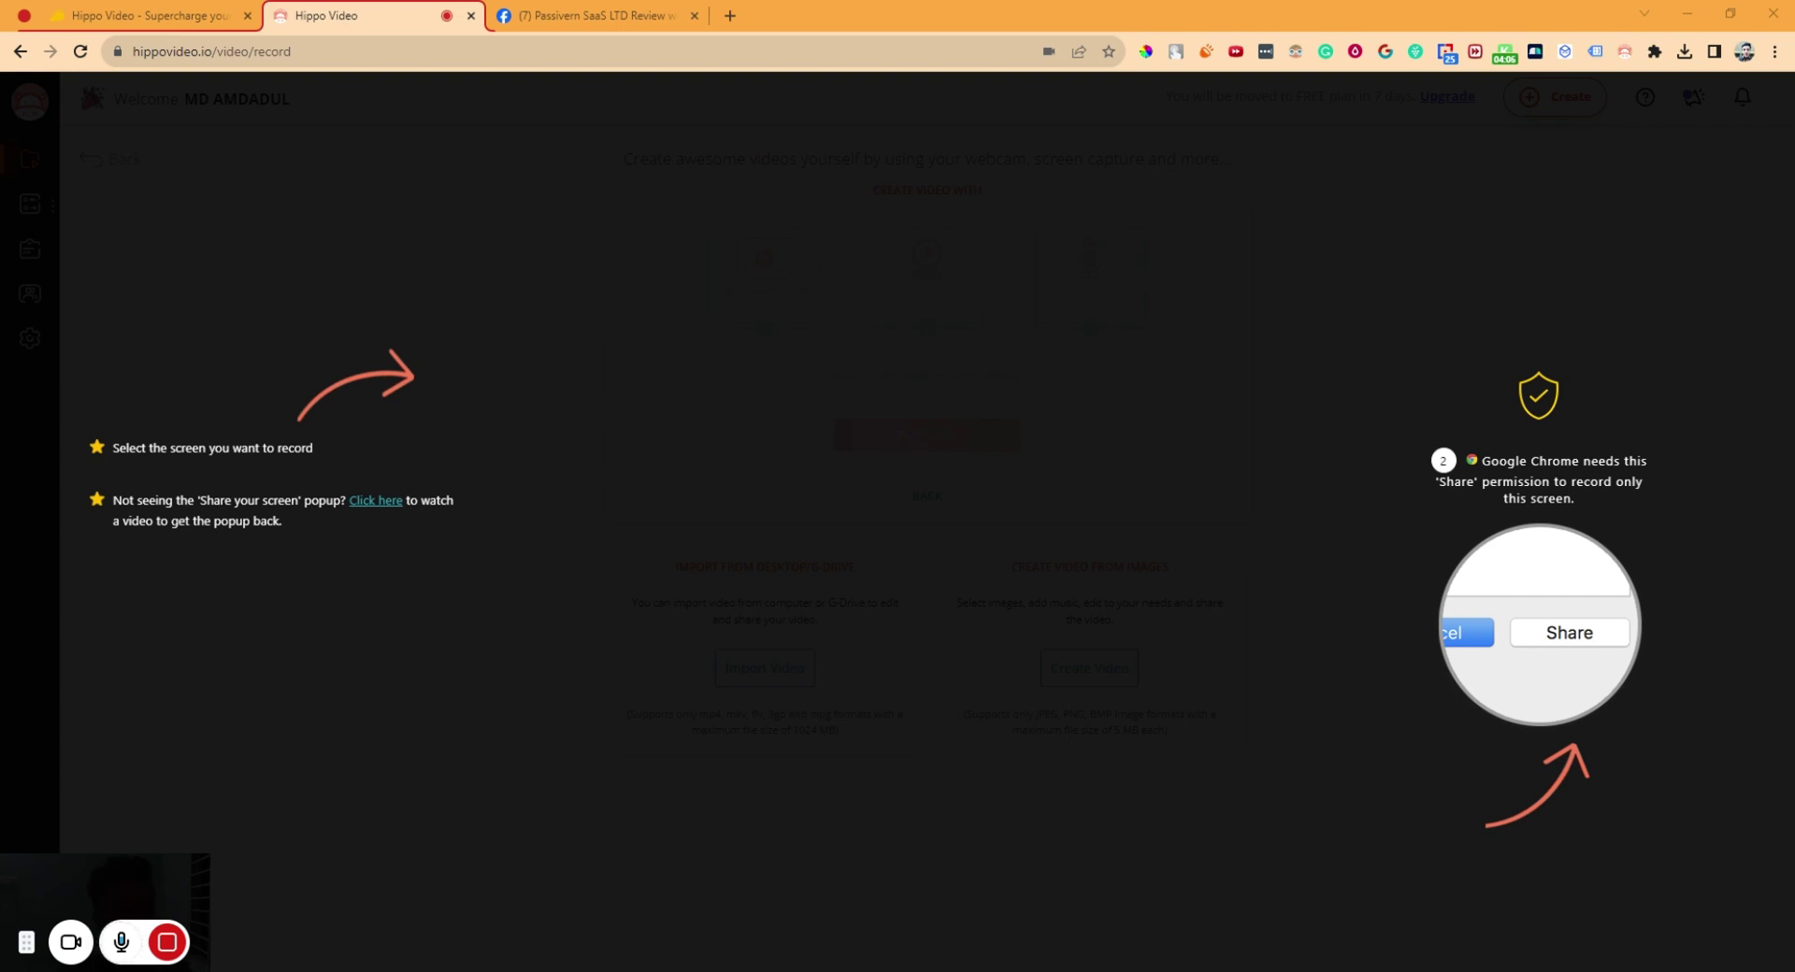
pyautogui.click(976, 738)
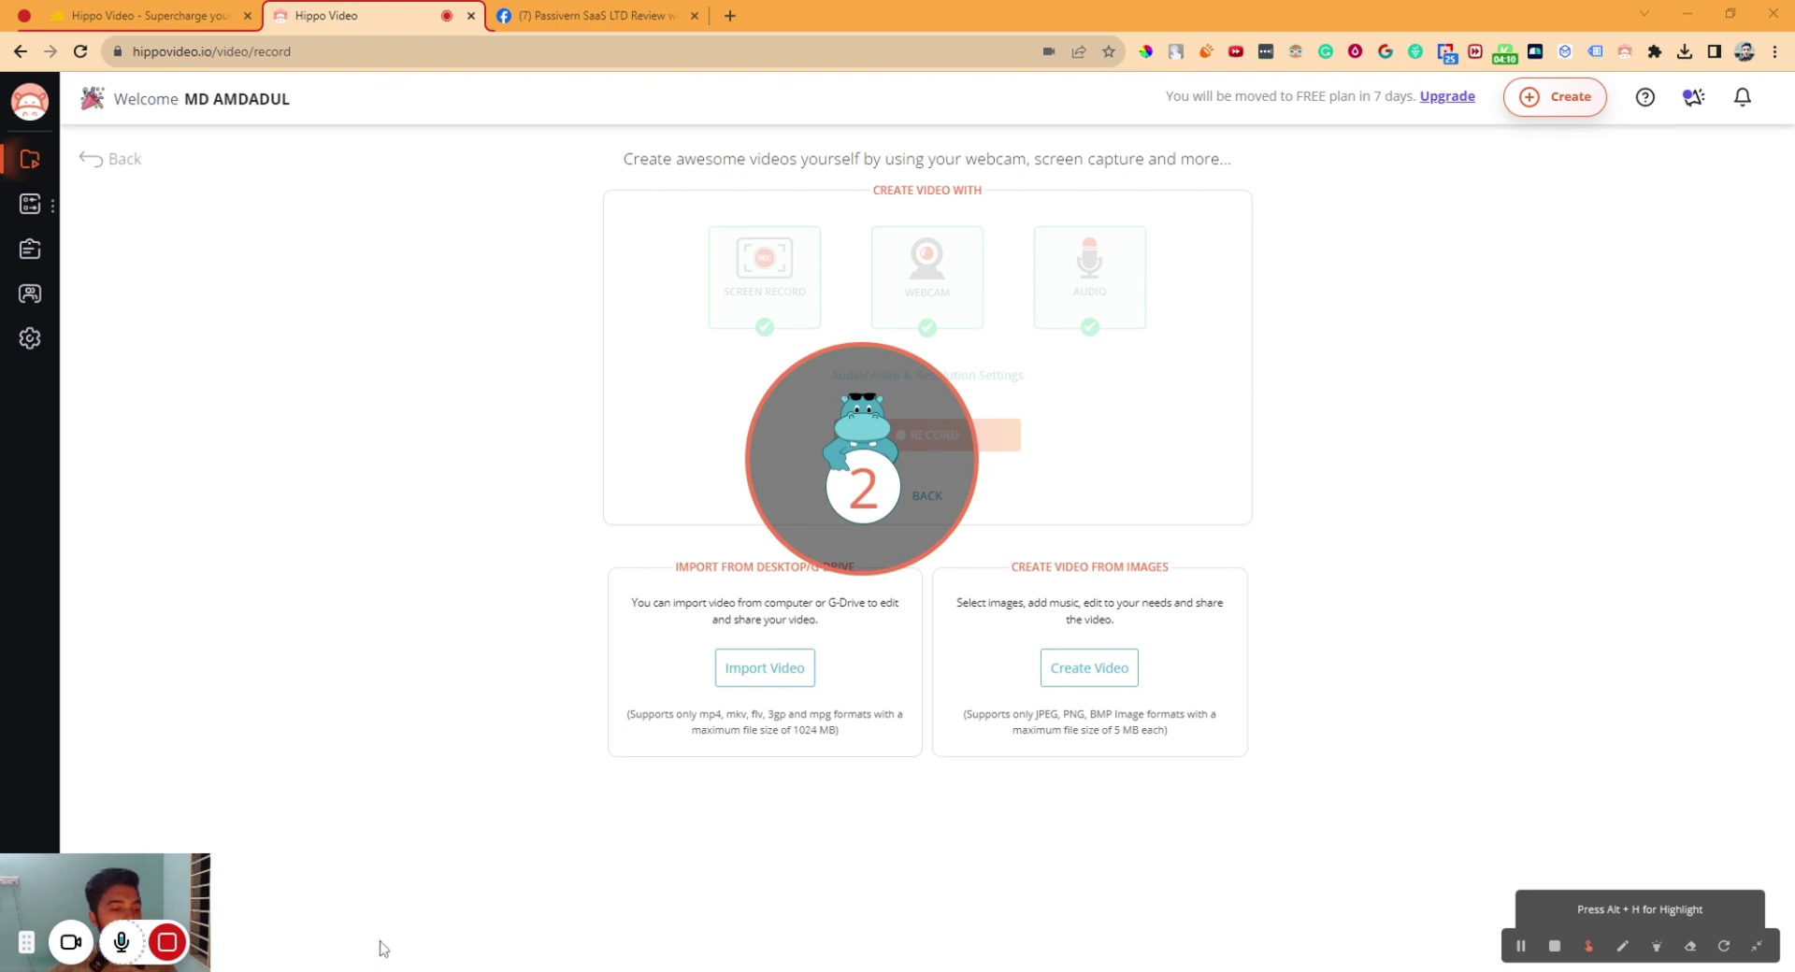
# Show the AppSumo Hippo Video page during the recording, return to Hippo Video and finish the recording
pyautogui.moveTo(149, 950)
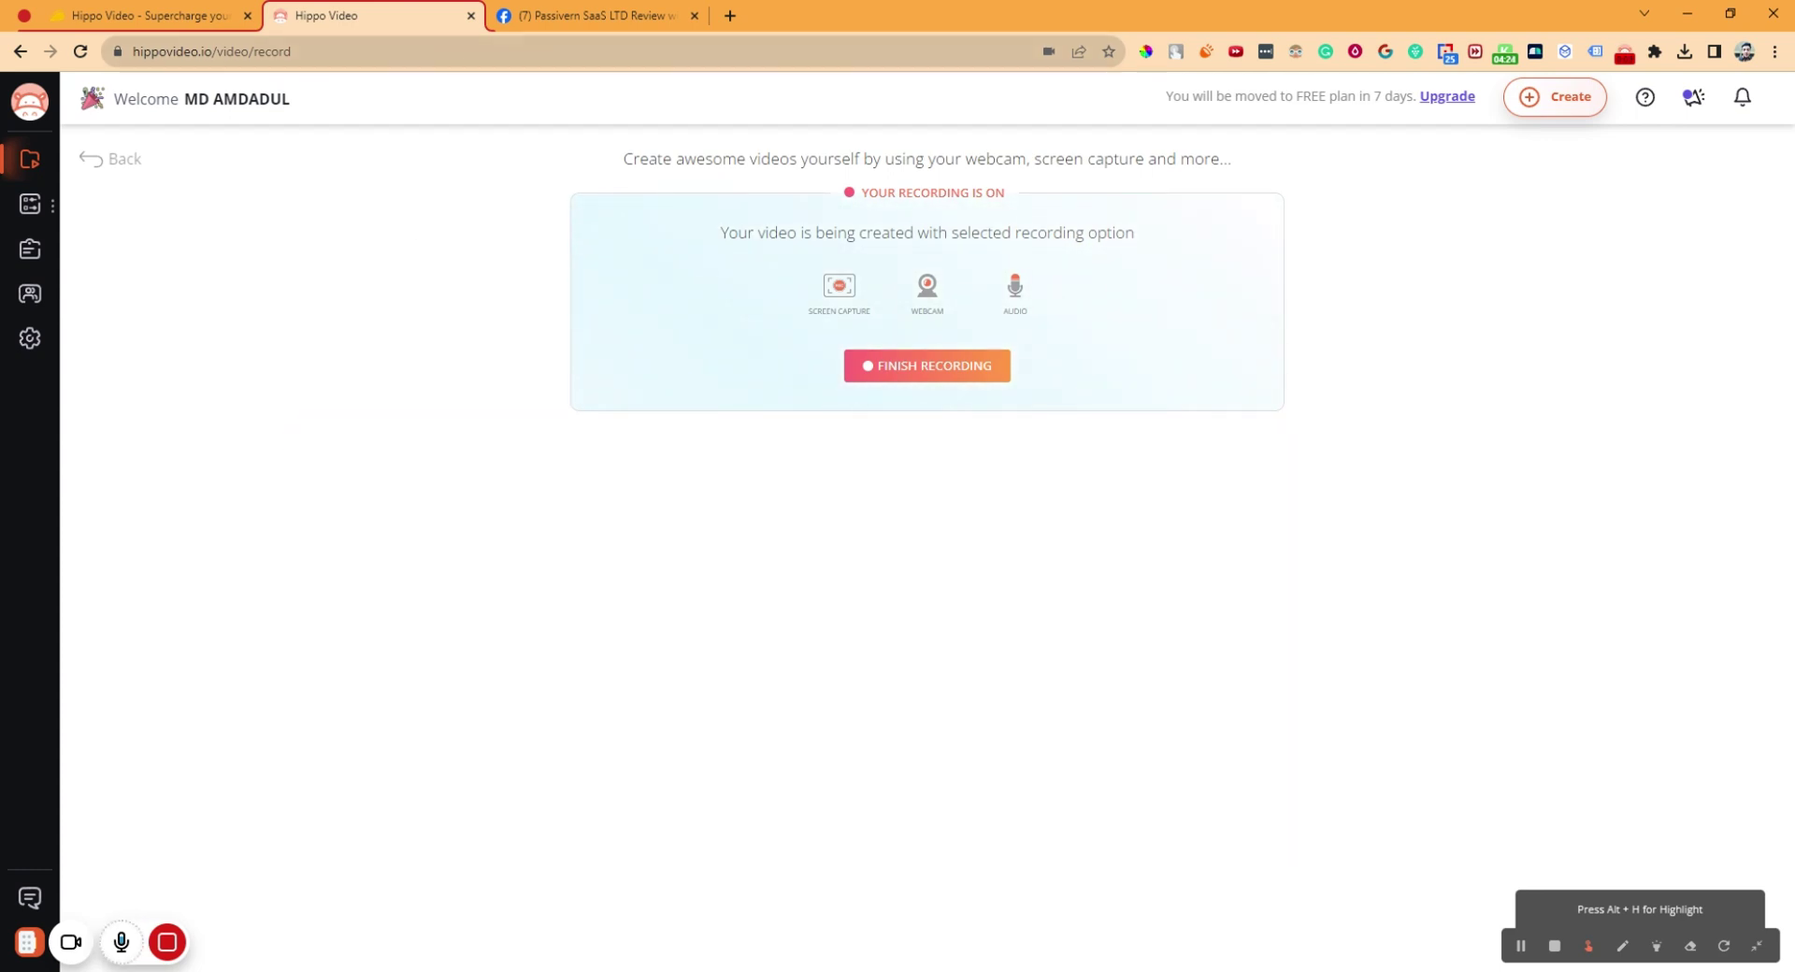
pyautogui.click(150, 16)
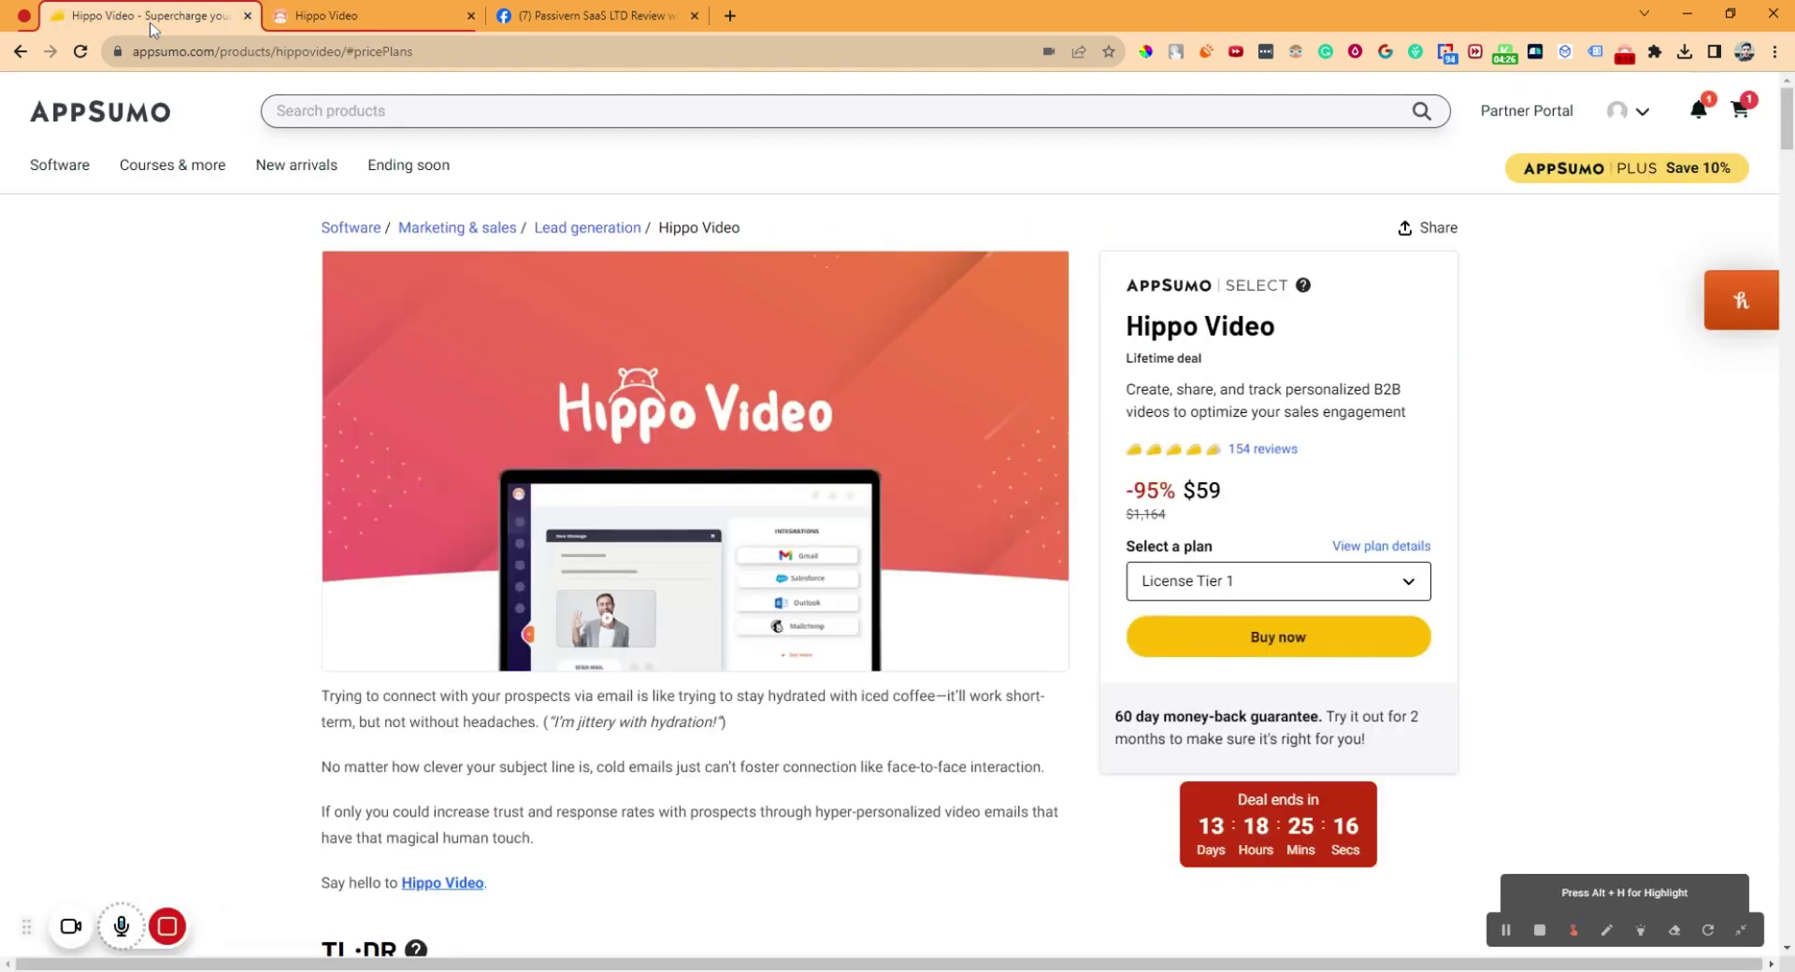
pyautogui.click(342, 22)
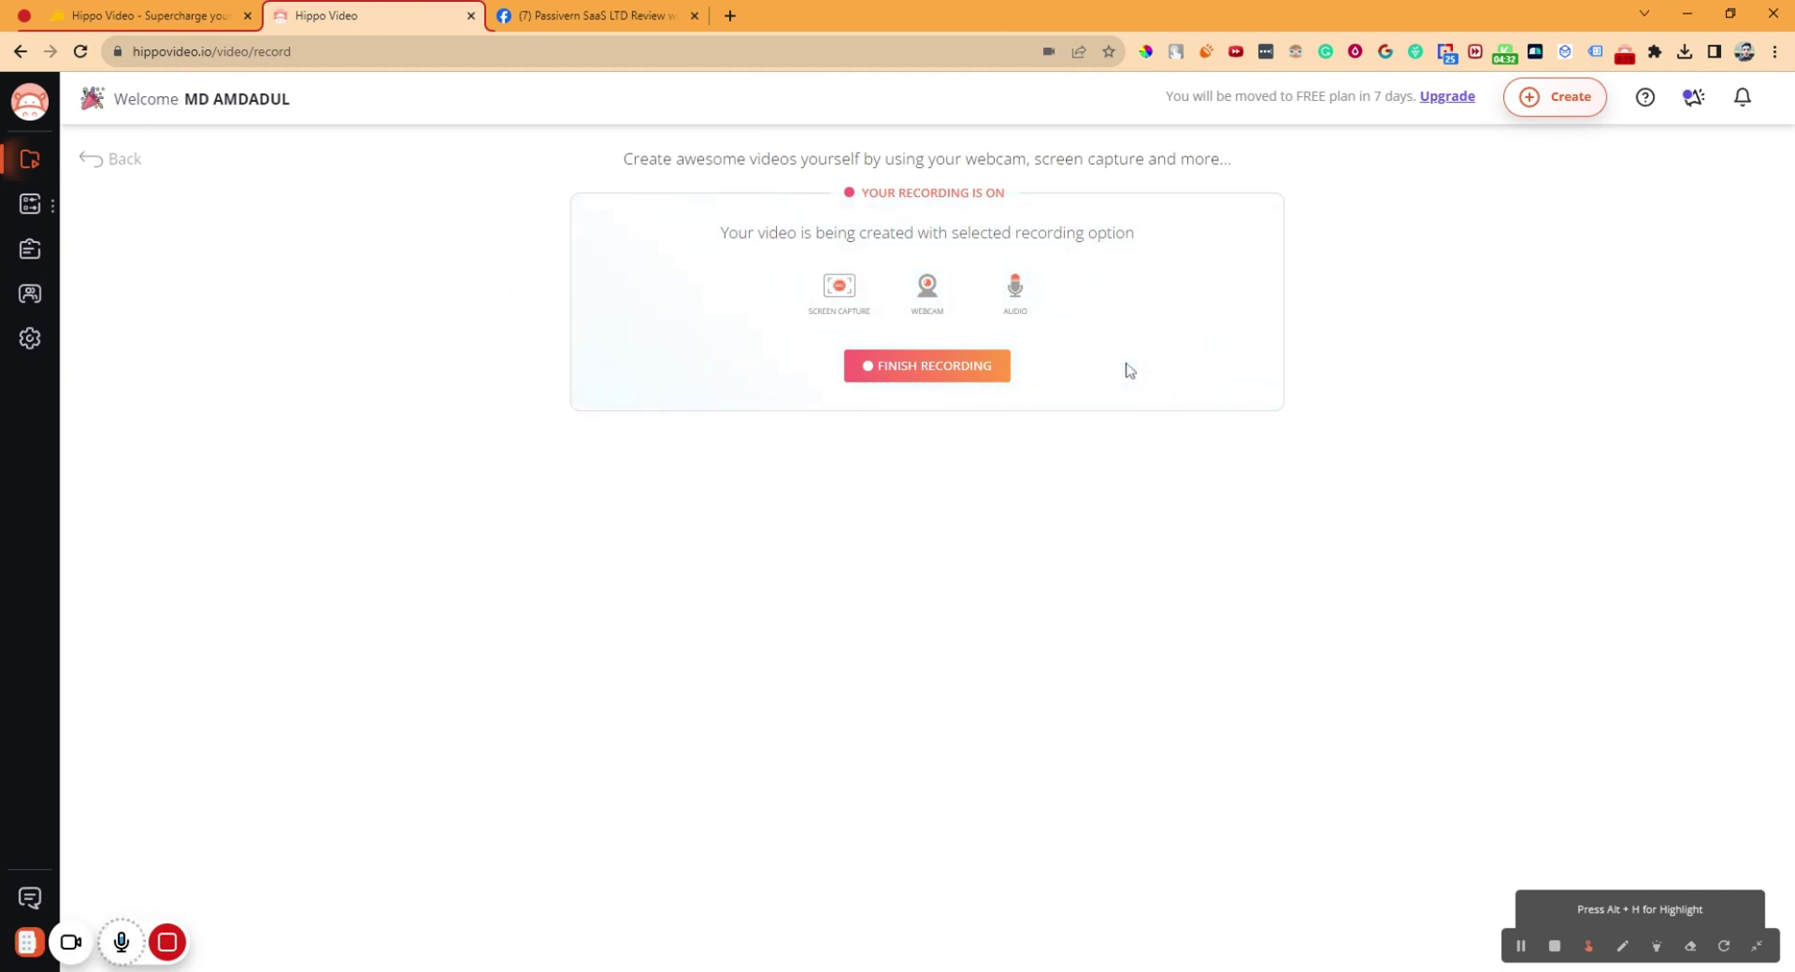
pyautogui.click(945, 368)
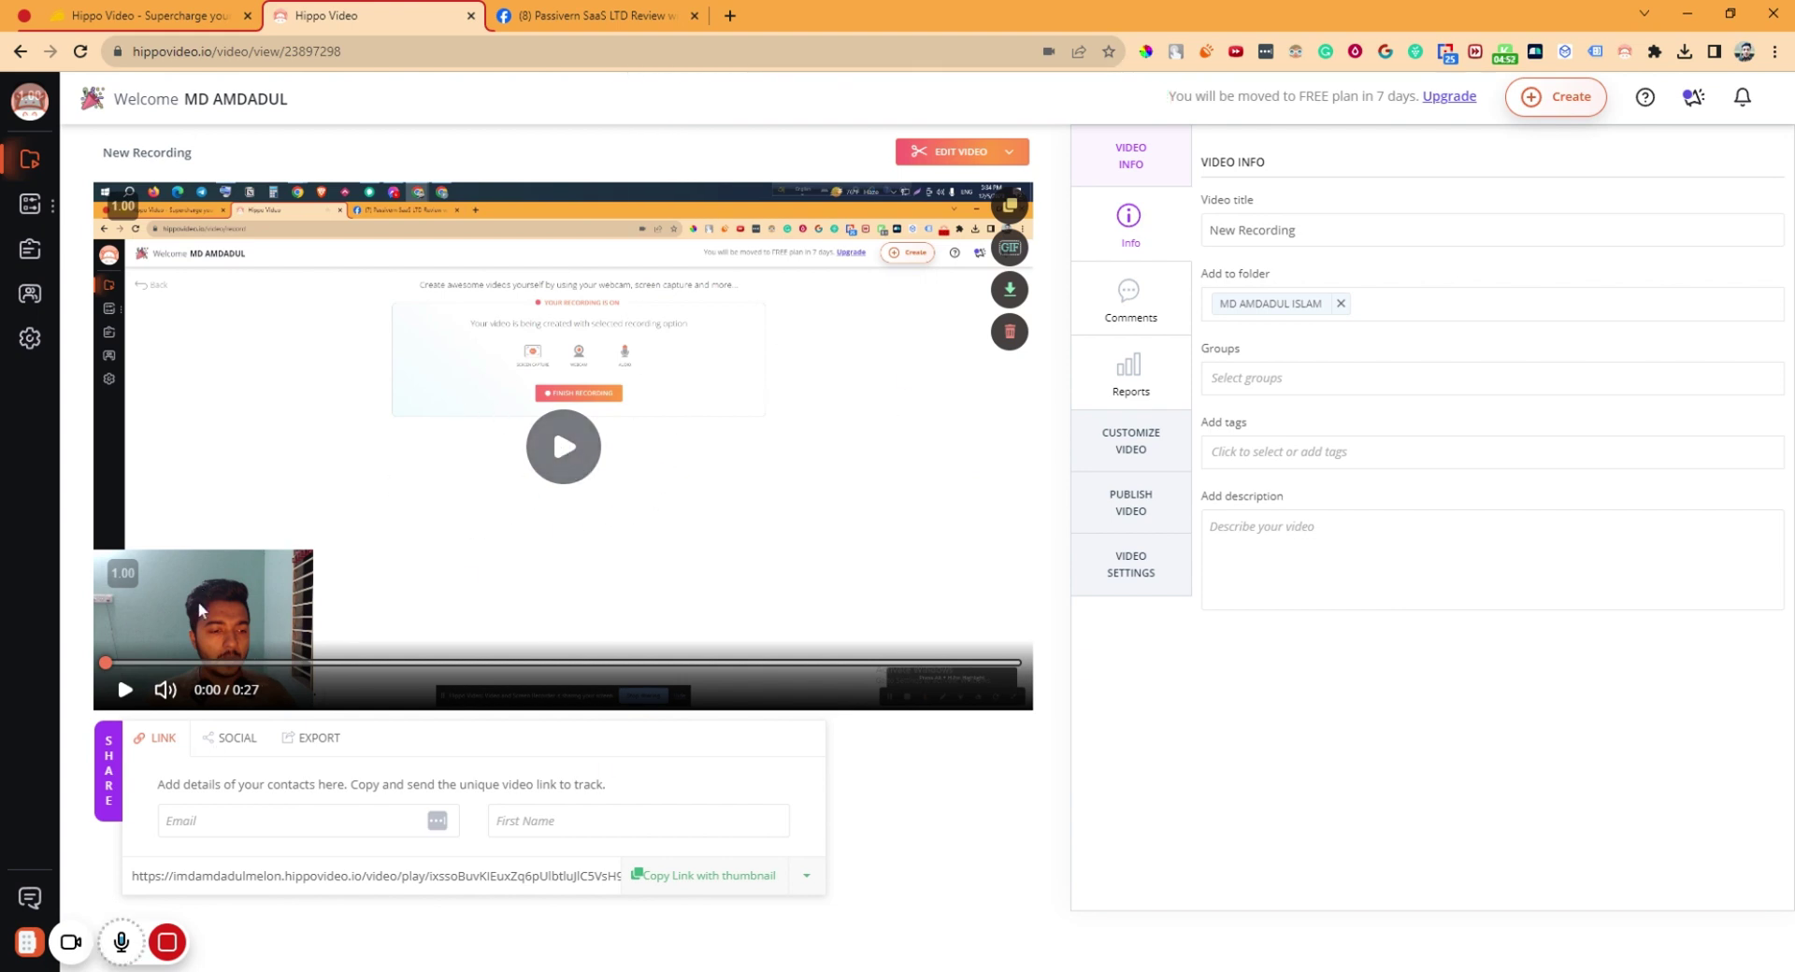
# Play back the first seconds of the new recording and pause it
pyautogui.click(562, 454)
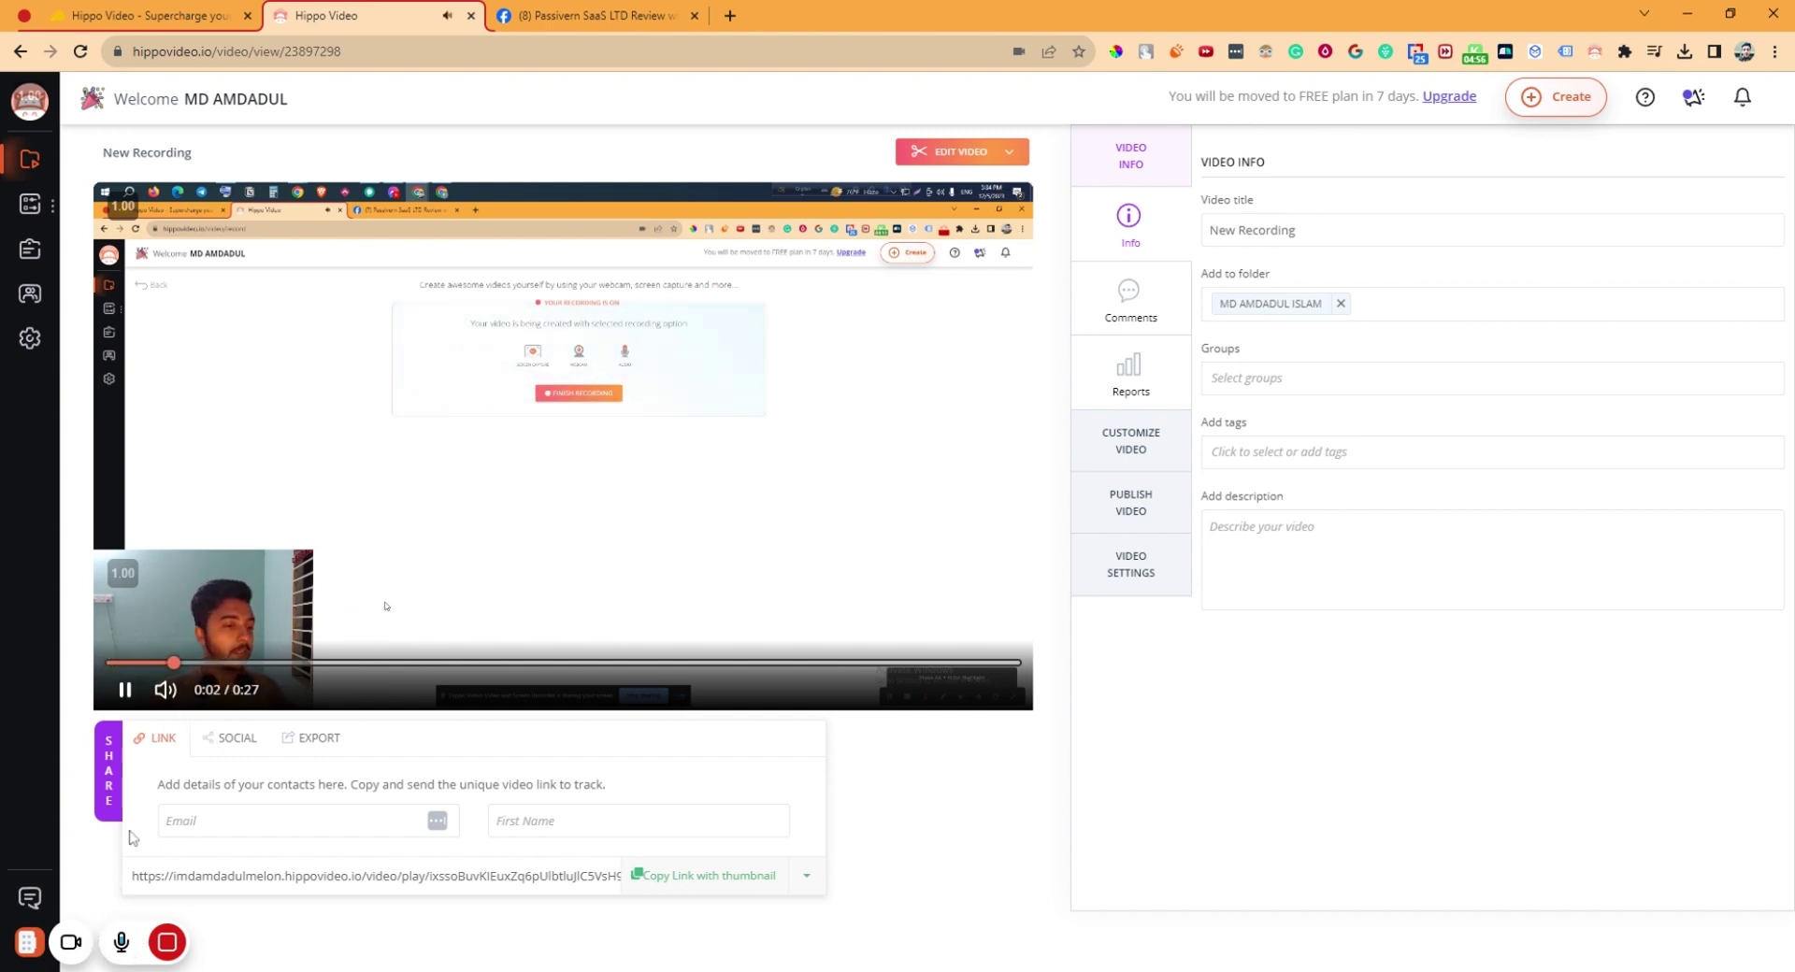
pyautogui.moveTo(529, 513)
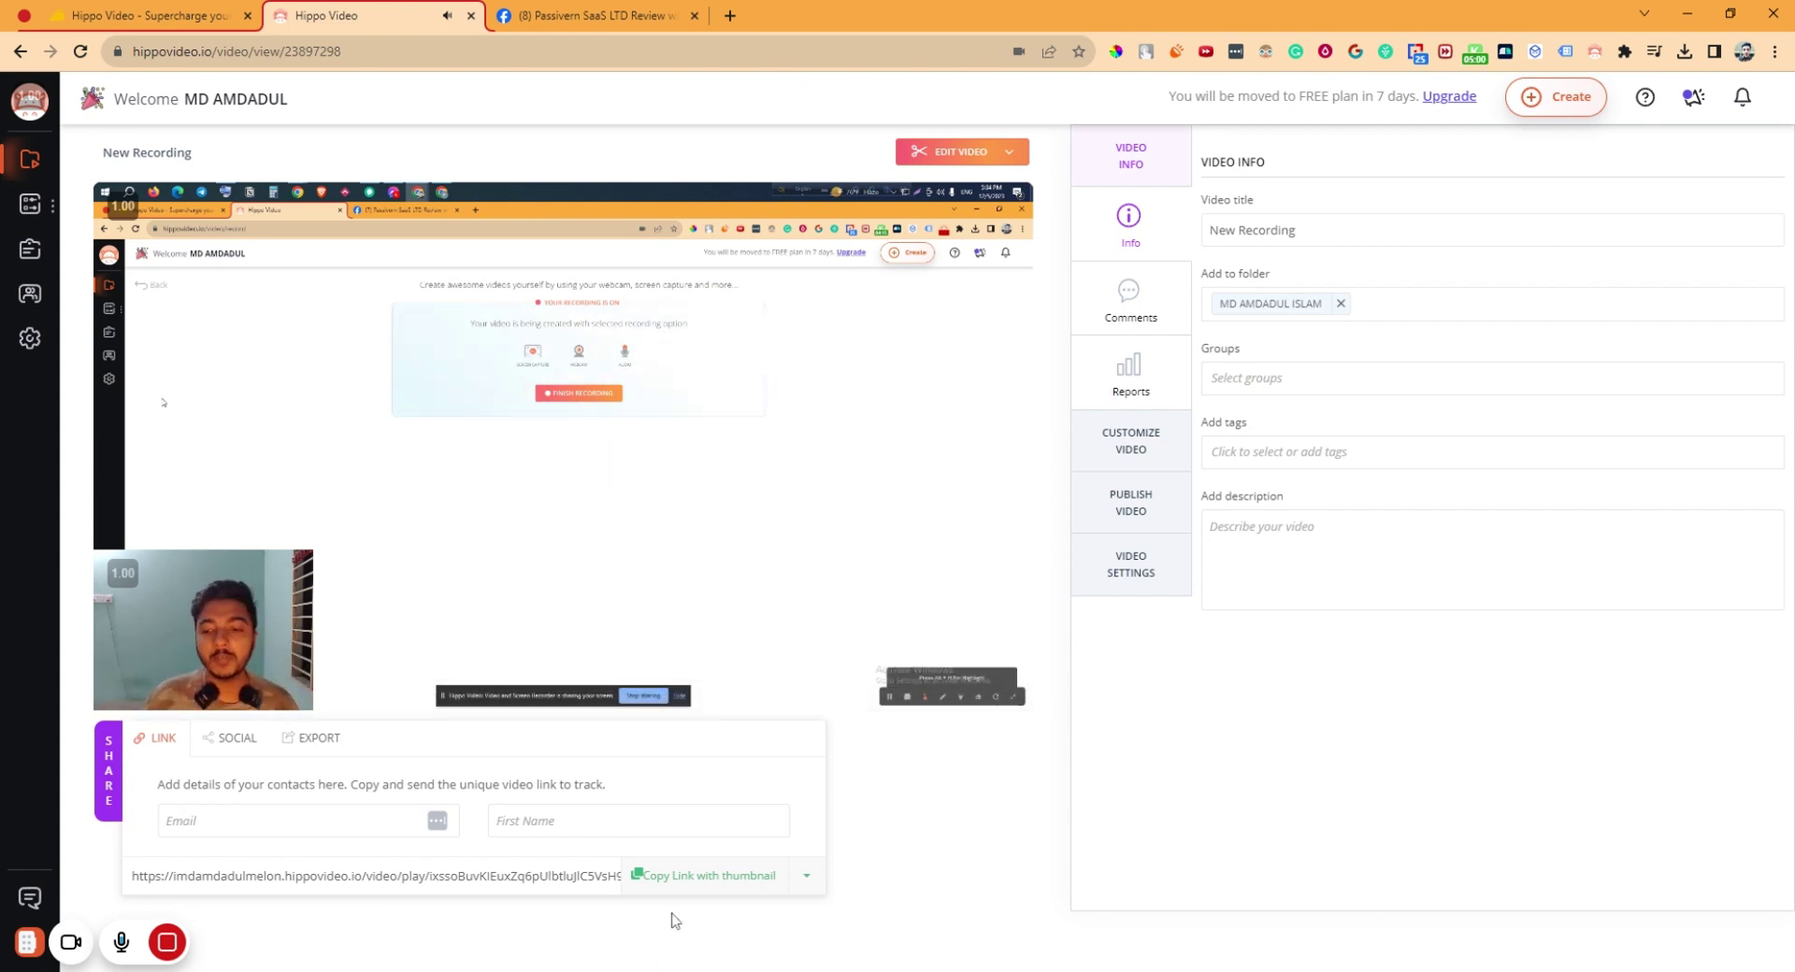
pyautogui.click(622, 483)
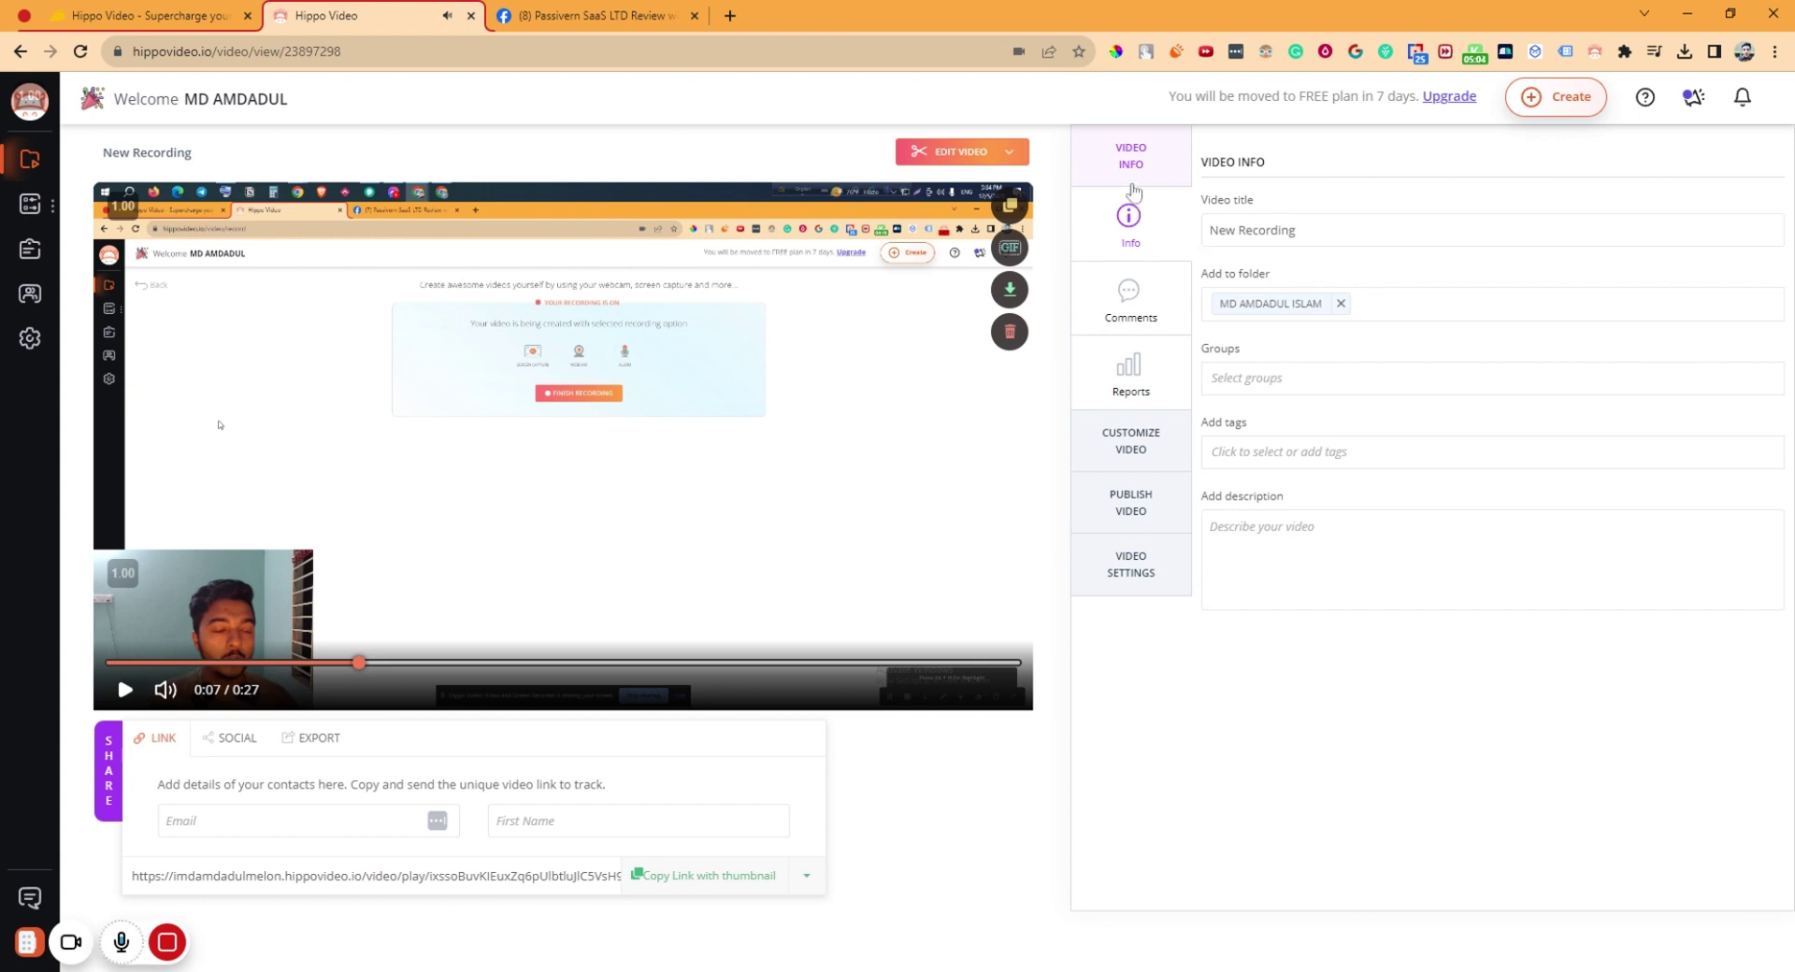
# Change the recording's video title to "Video Test", keeping its assigned folder
pyautogui.moveTo(1234, 230)
pyautogui.mouseDown()
pyautogui.moveTo(1259, 230)
pyautogui.moveTo(1209, 230)
pyautogui.mouseUp()
pyautogui.hotkey('ctrl', 'a')
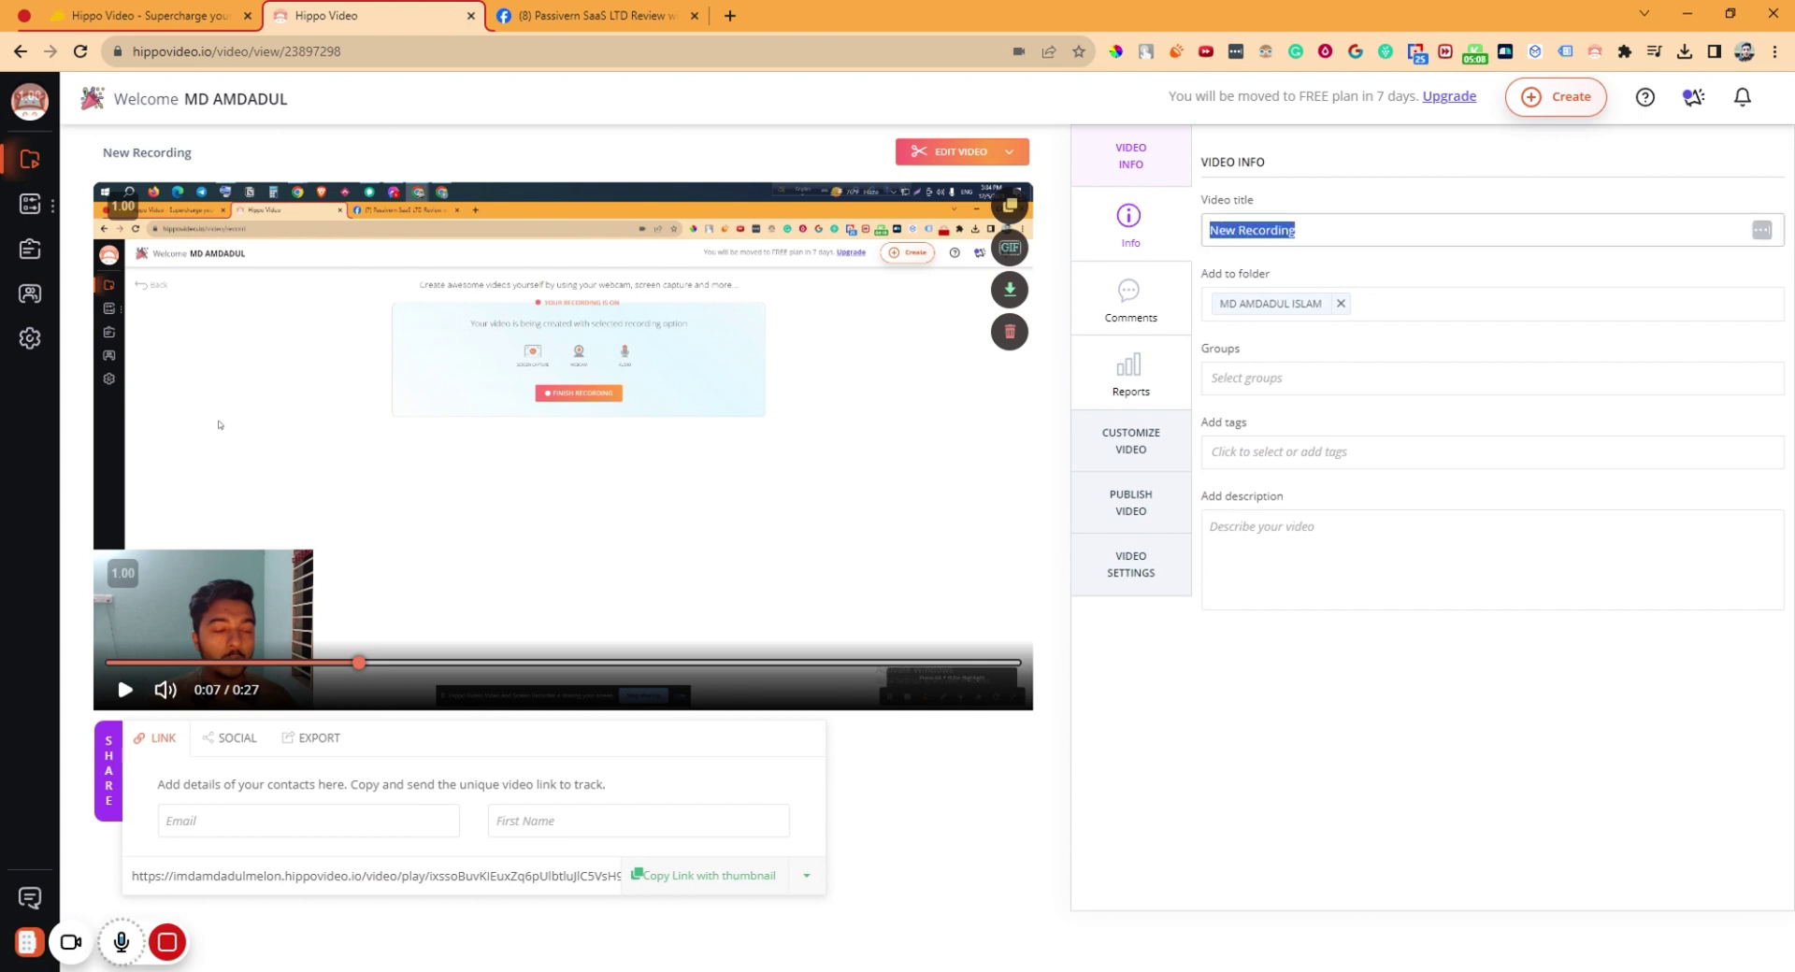
pyautogui.write('Video')
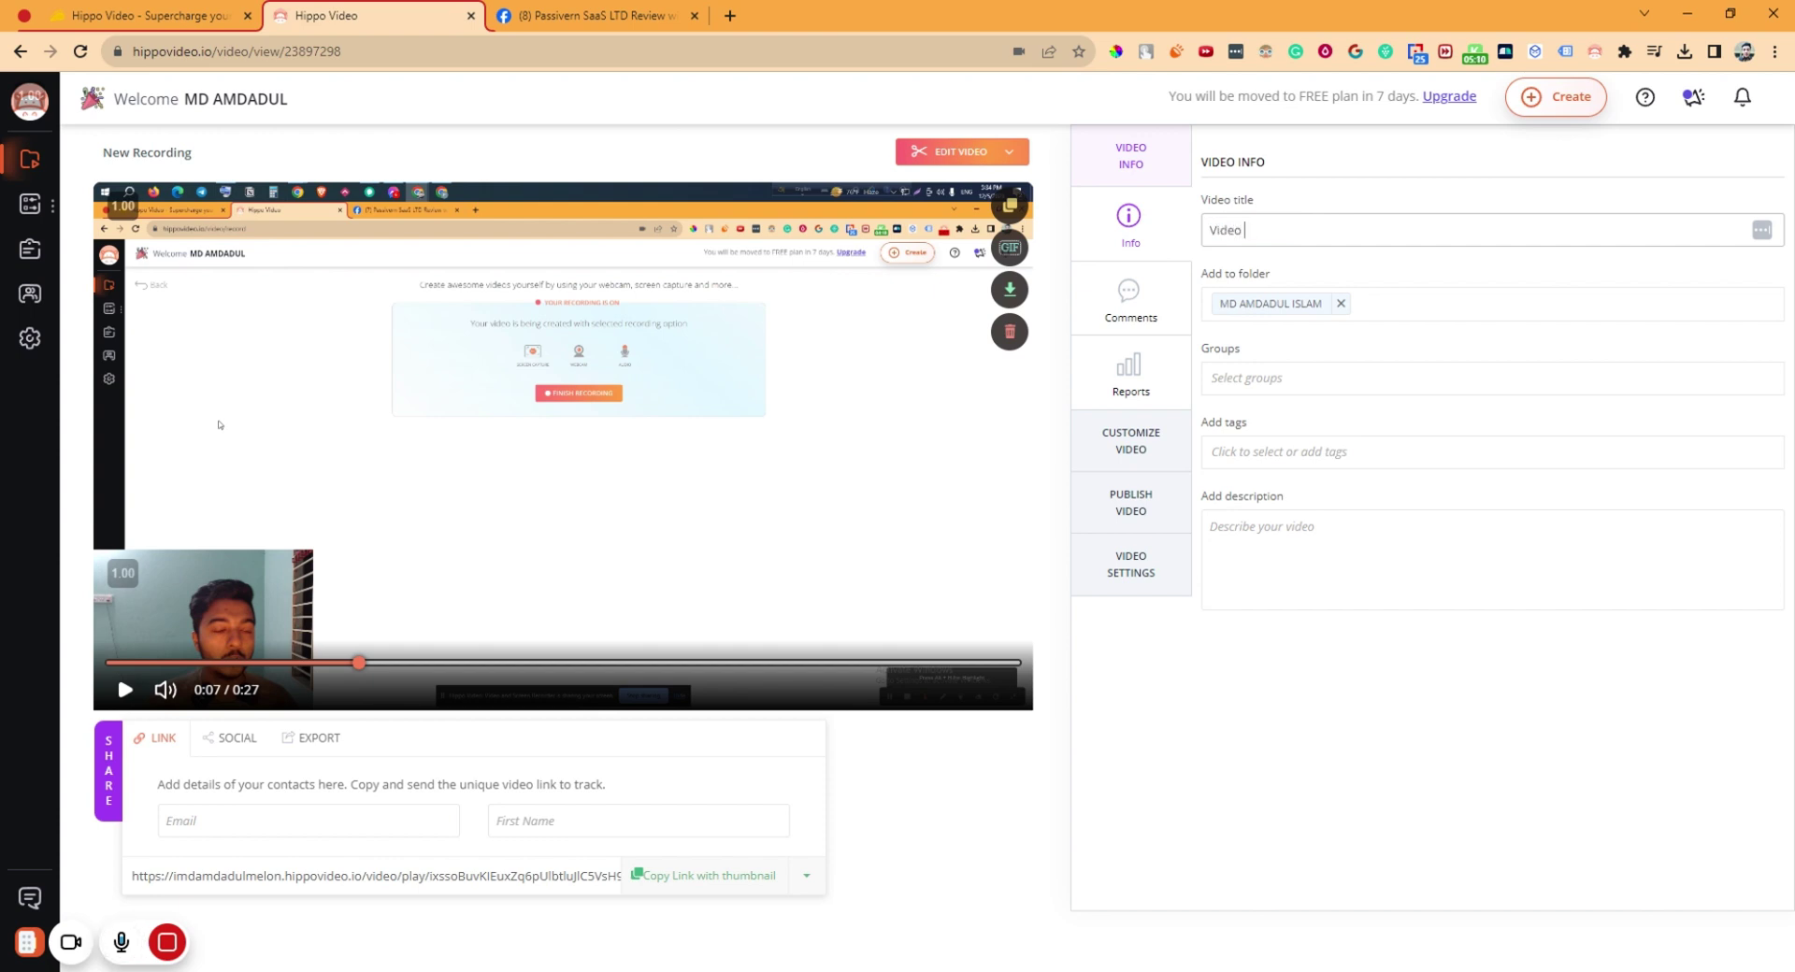
pyautogui.write(' Test')
pyautogui.click(1409, 317)
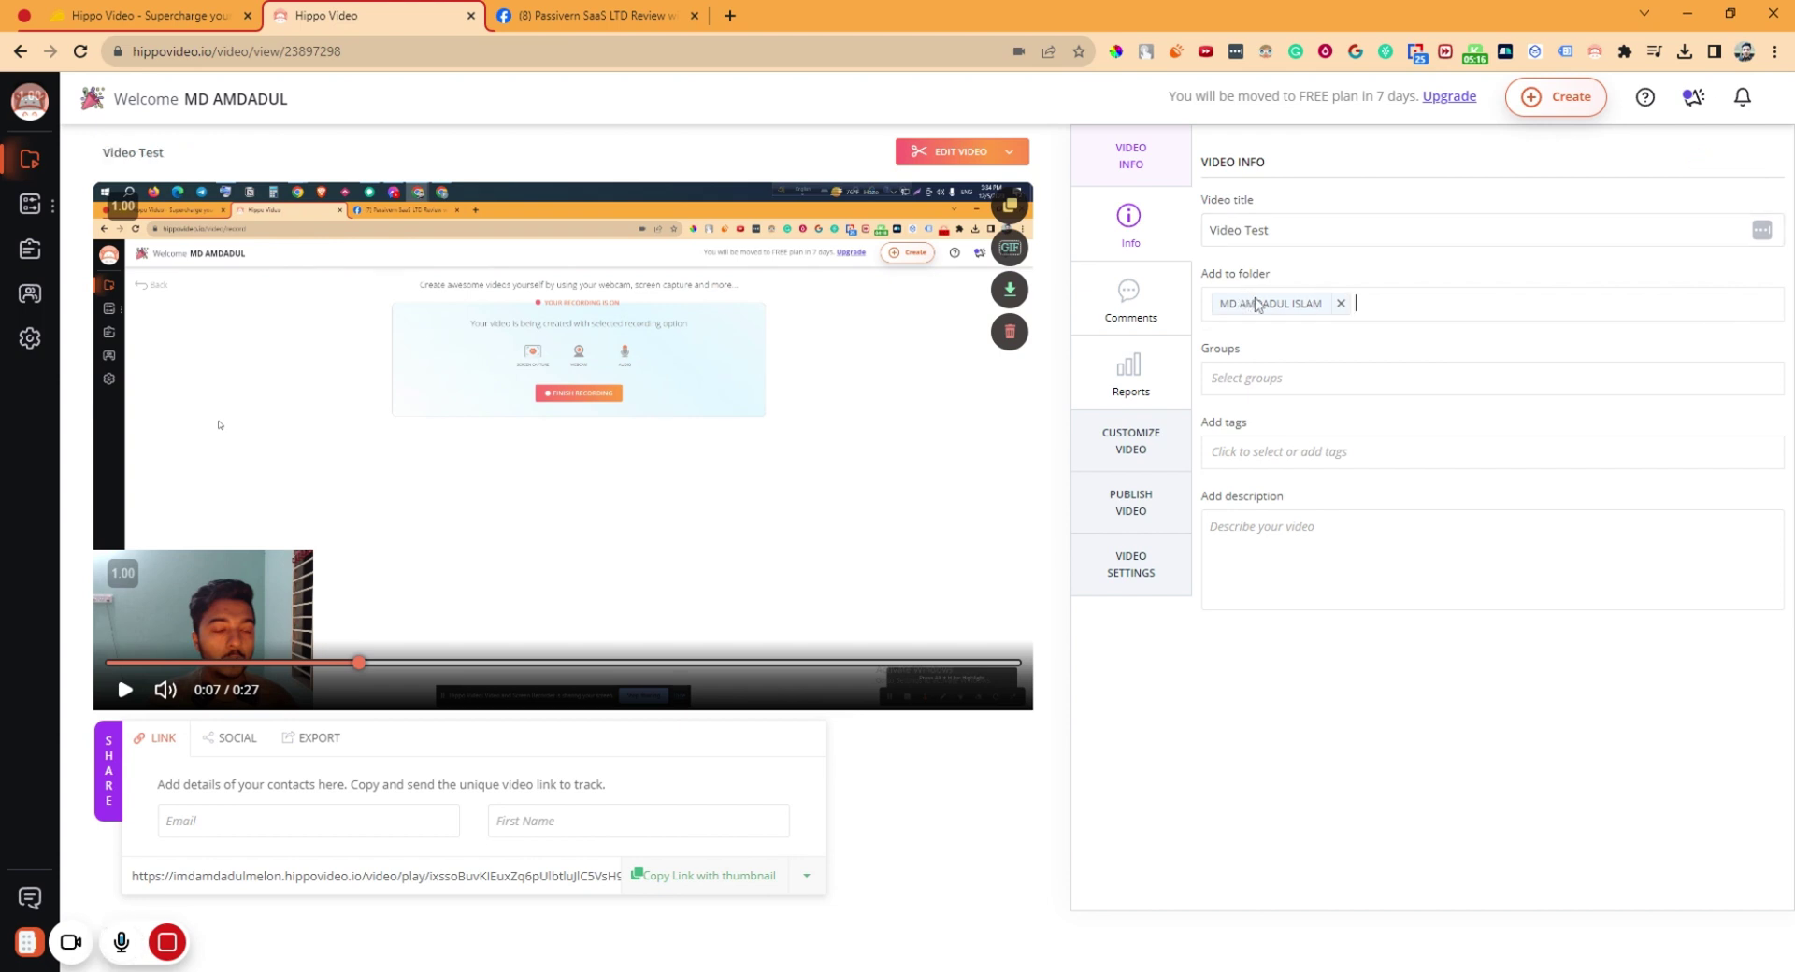
# Check the available groups, add the tags Closure and Follow Up to the video, and leave the description empty
pyautogui.click(1309, 378)
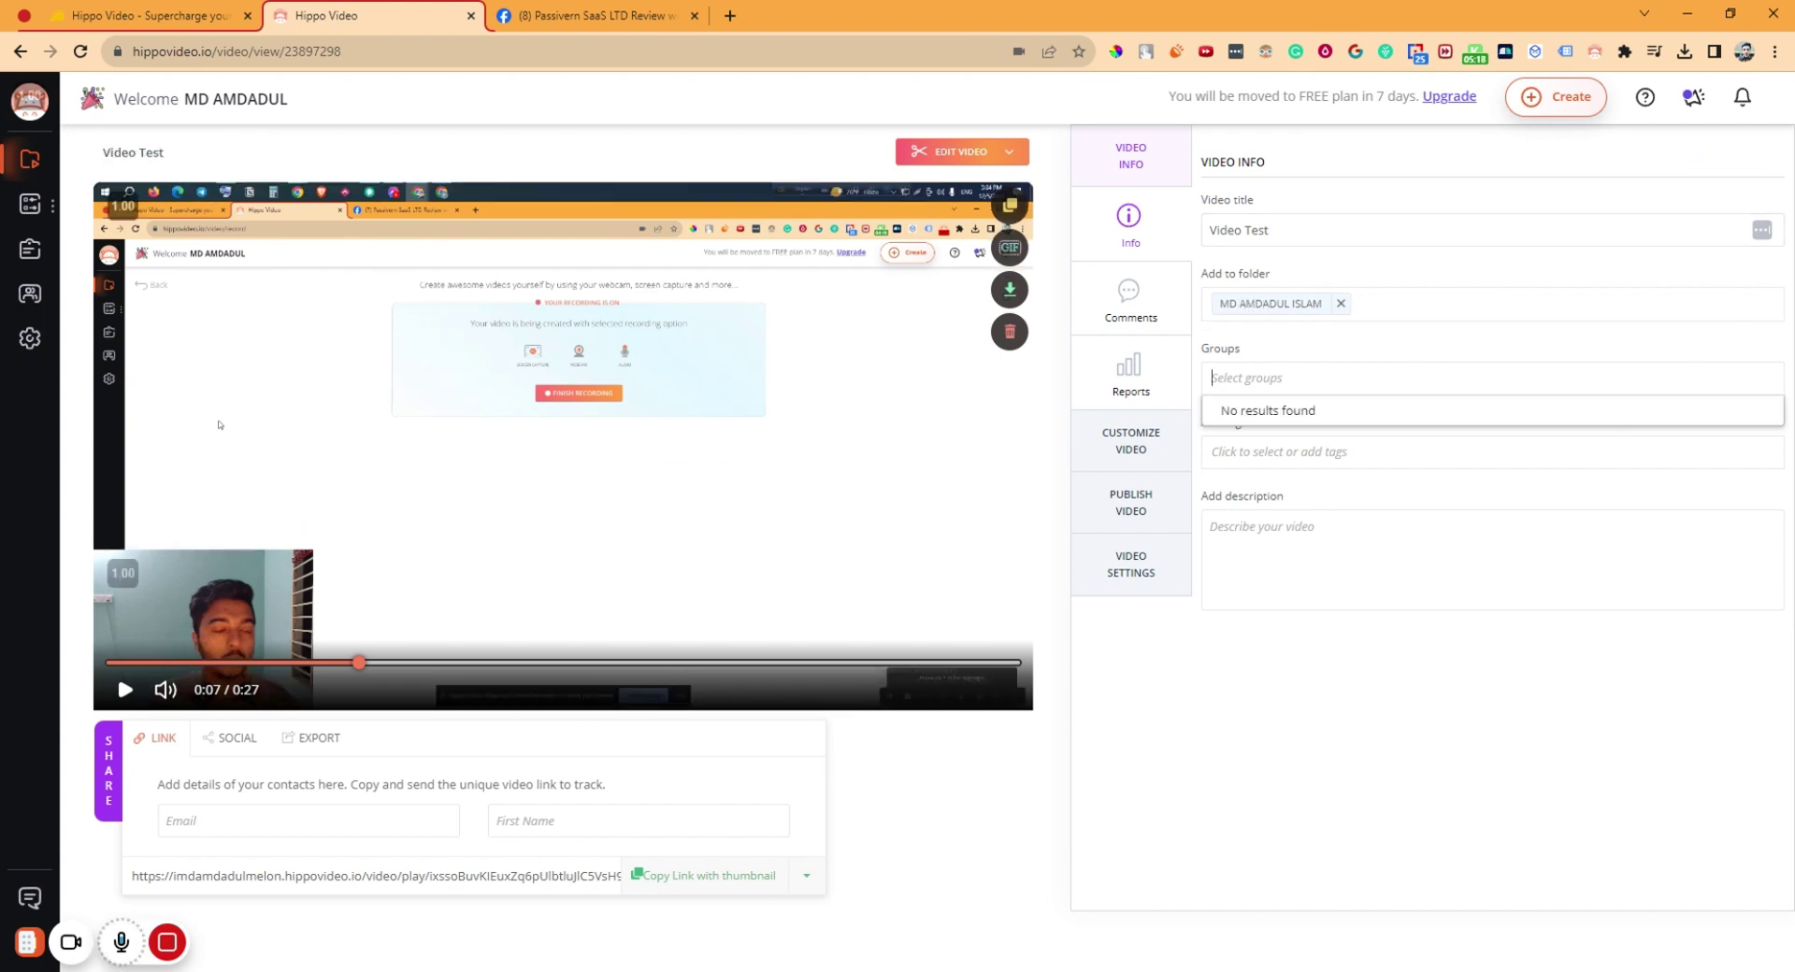
pyautogui.click(1308, 451)
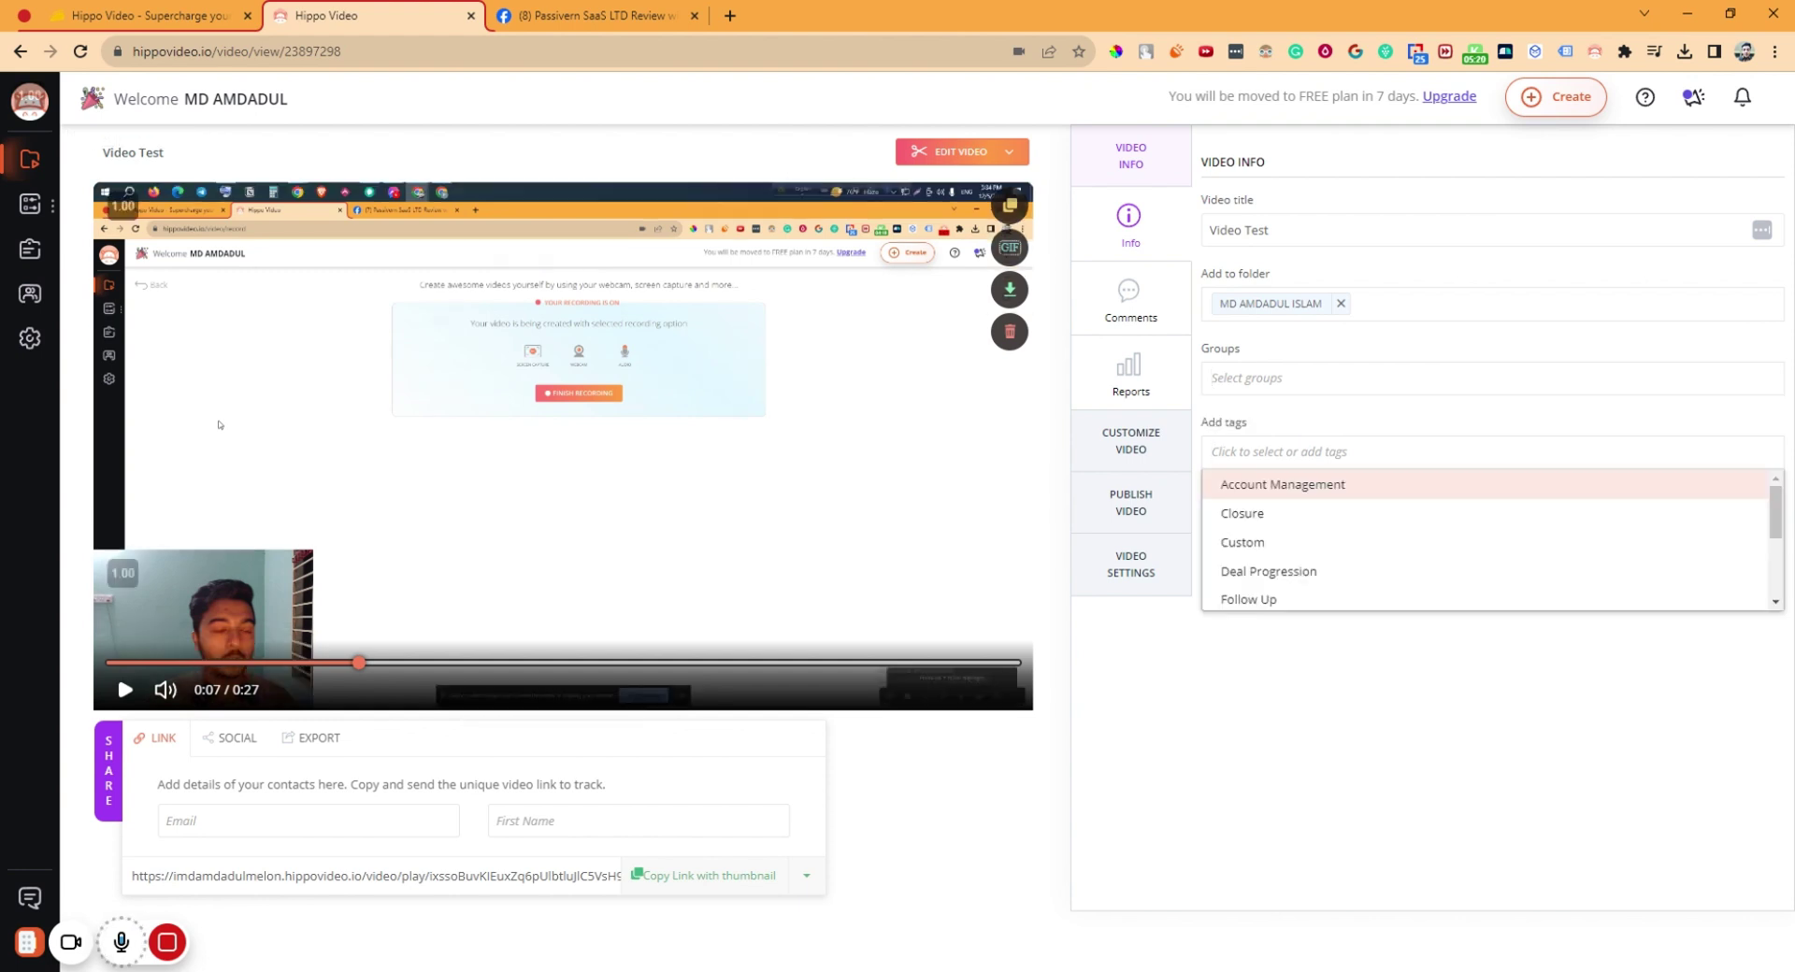
pyautogui.click(1288, 513)
pyautogui.click(1356, 451)
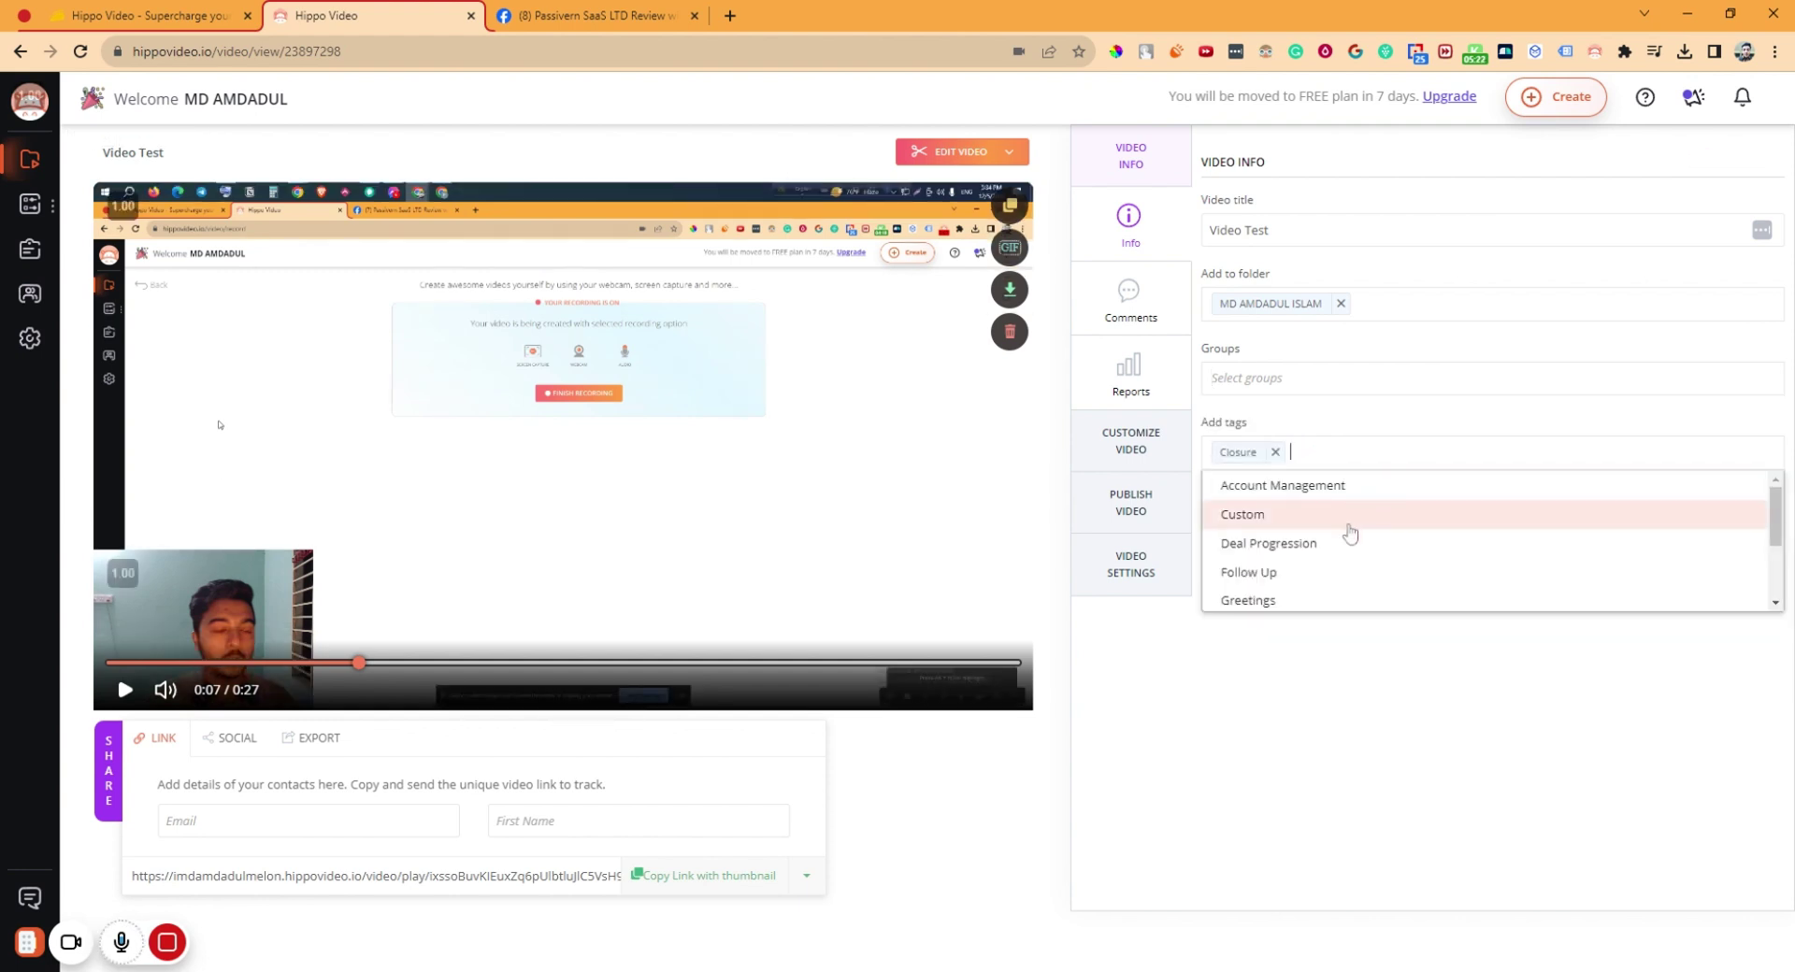
pyautogui.click(1309, 566)
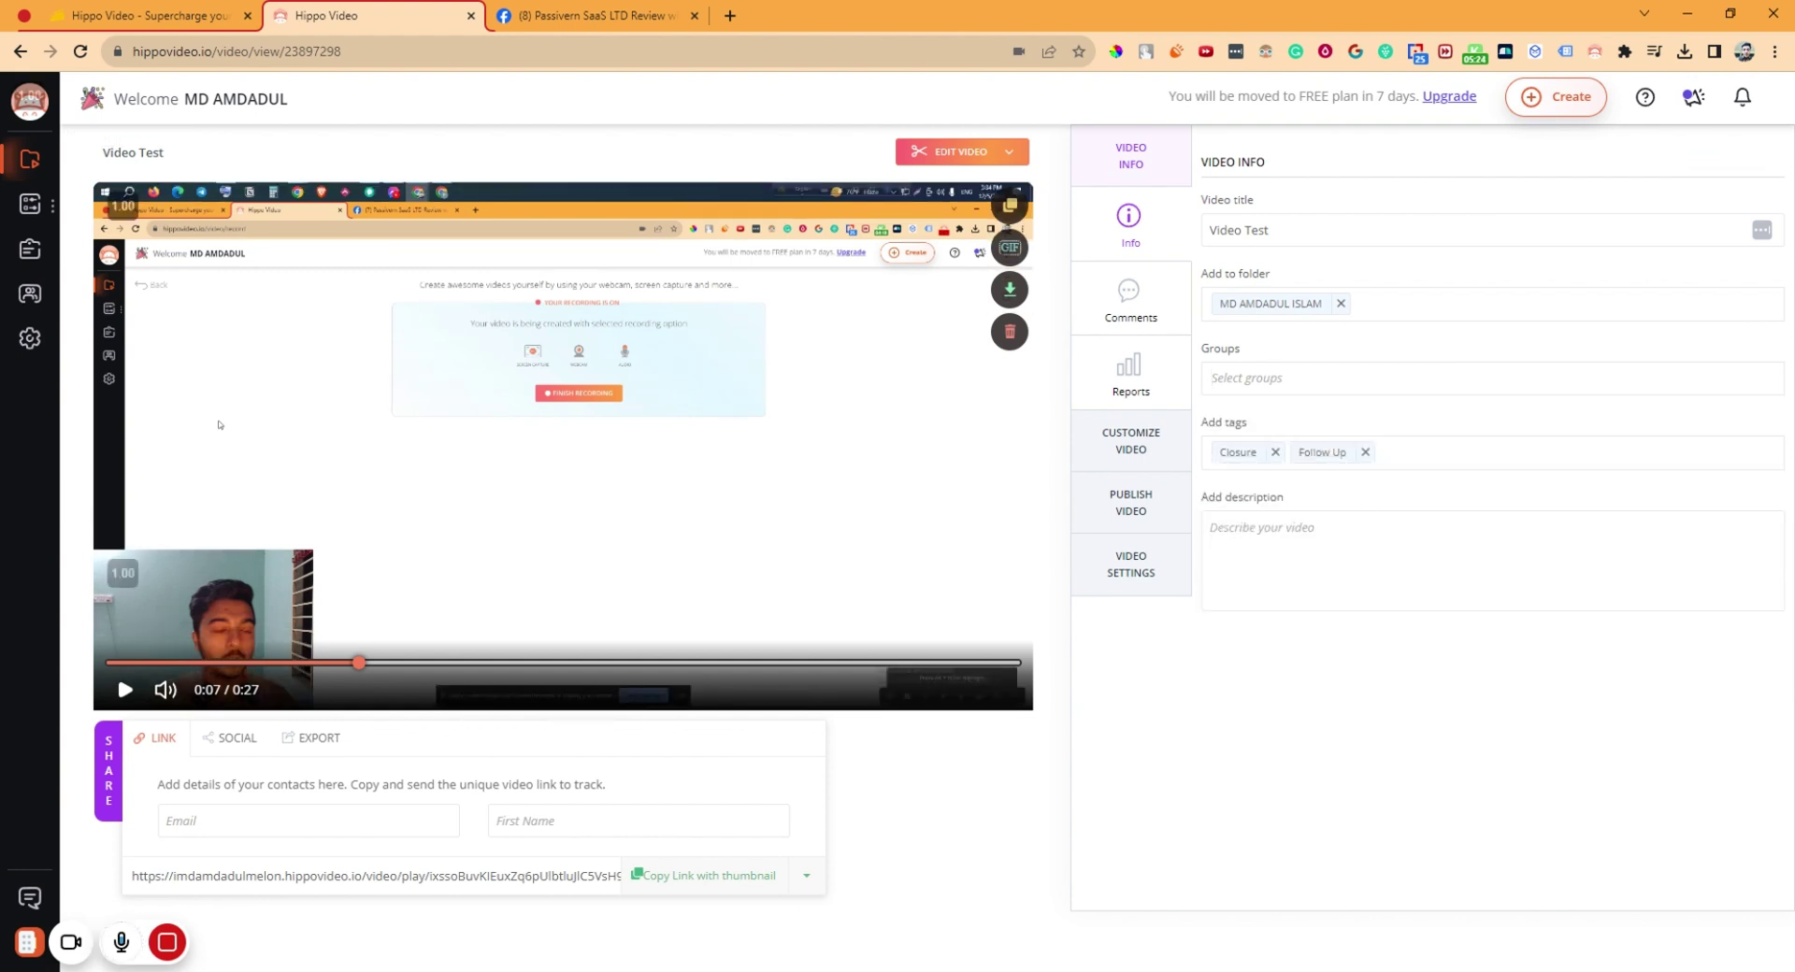
pyautogui.click(1210, 527)
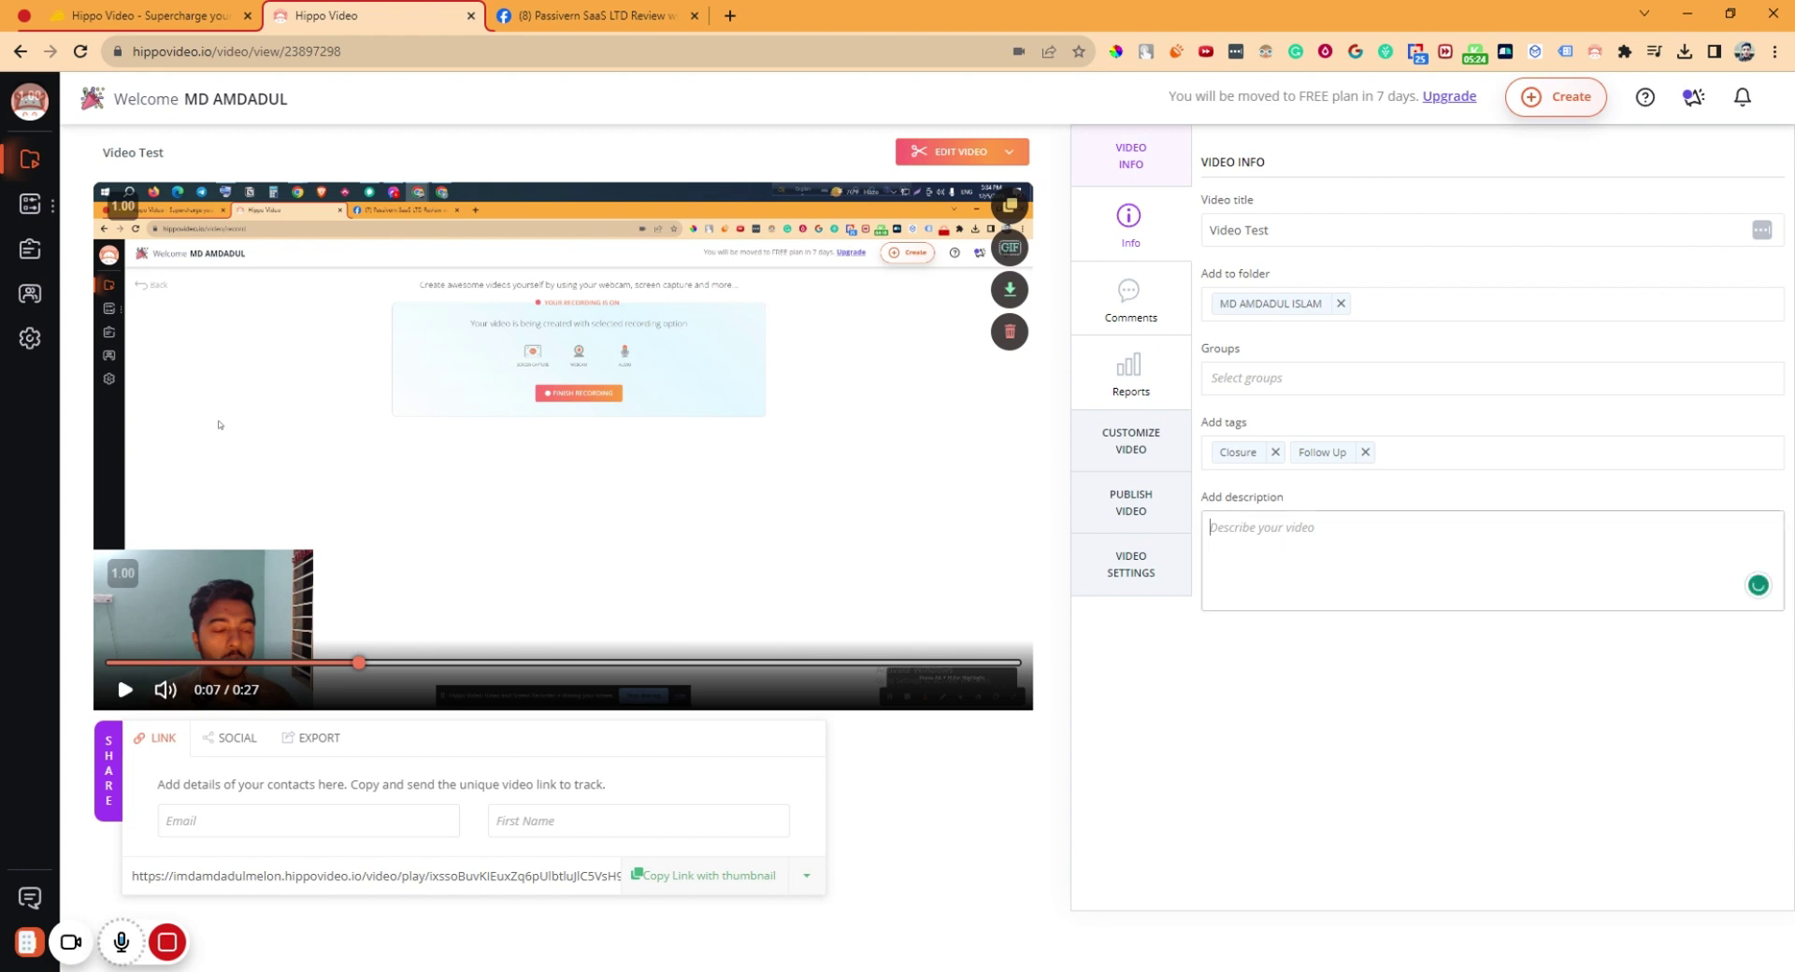
# Write the comment "Very good" on the video and submit it
pyautogui.click(1112, 318)
pyautogui.click(1402, 299)
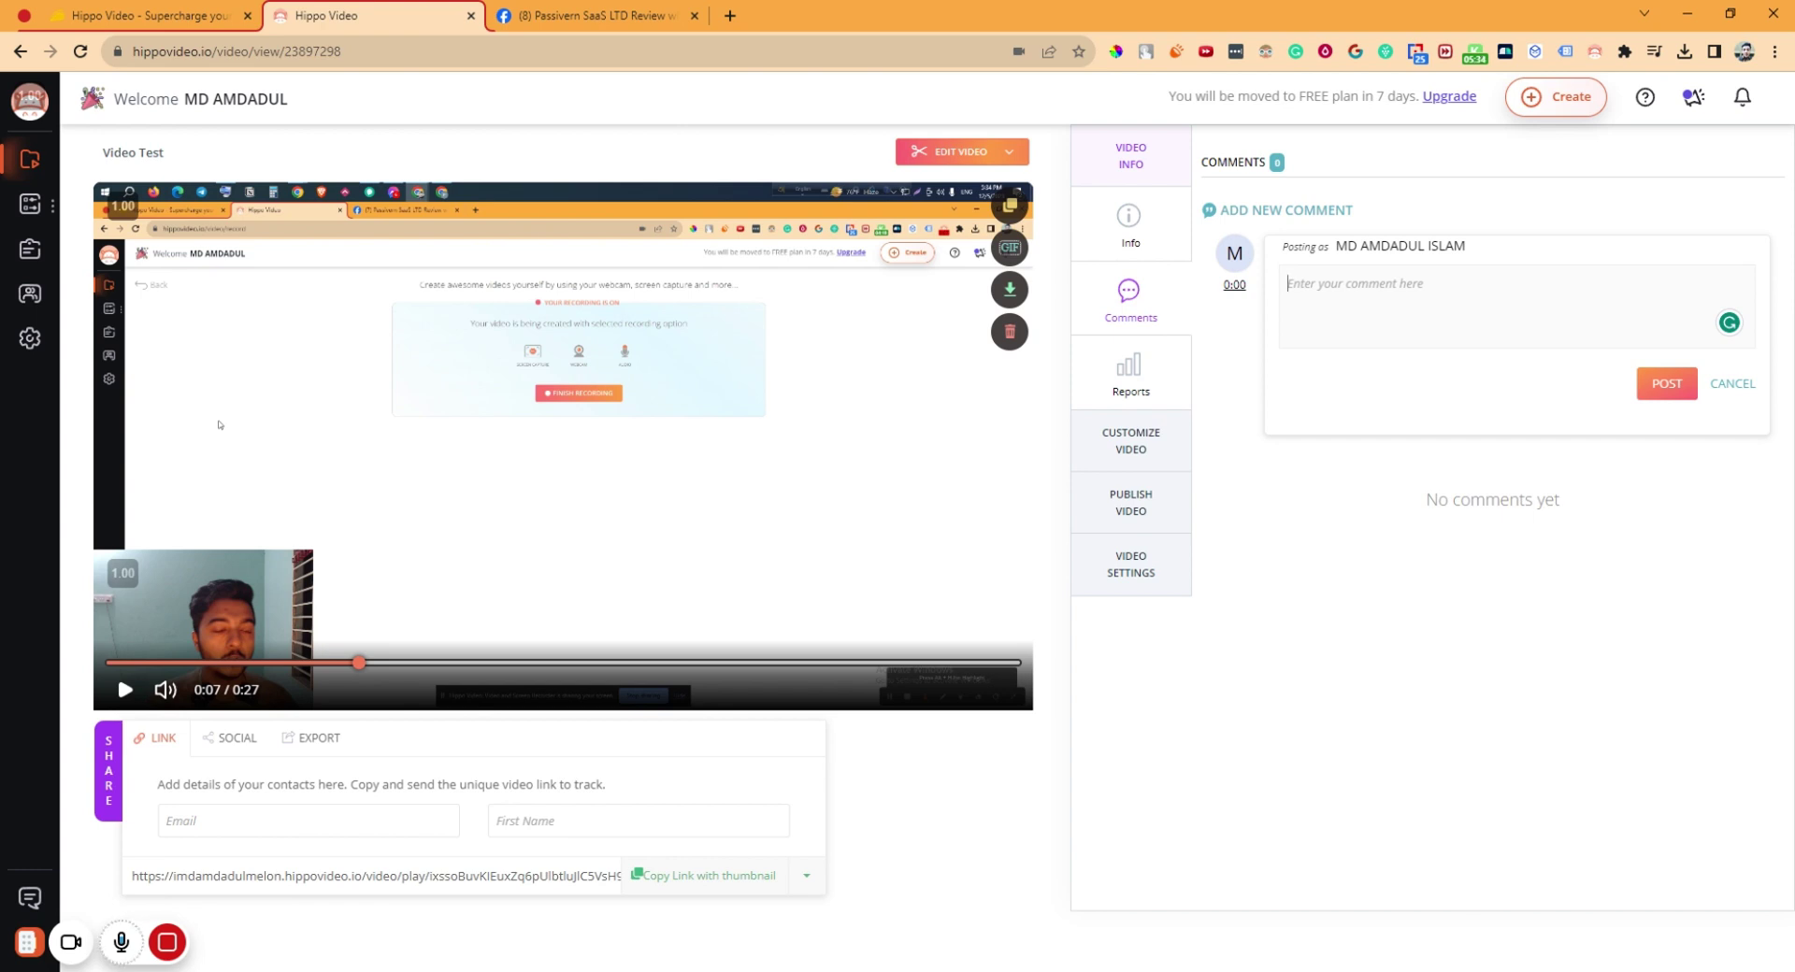
pyautogui.write('G')
pyautogui.click(1658, 392)
pyautogui.click(1671, 391)
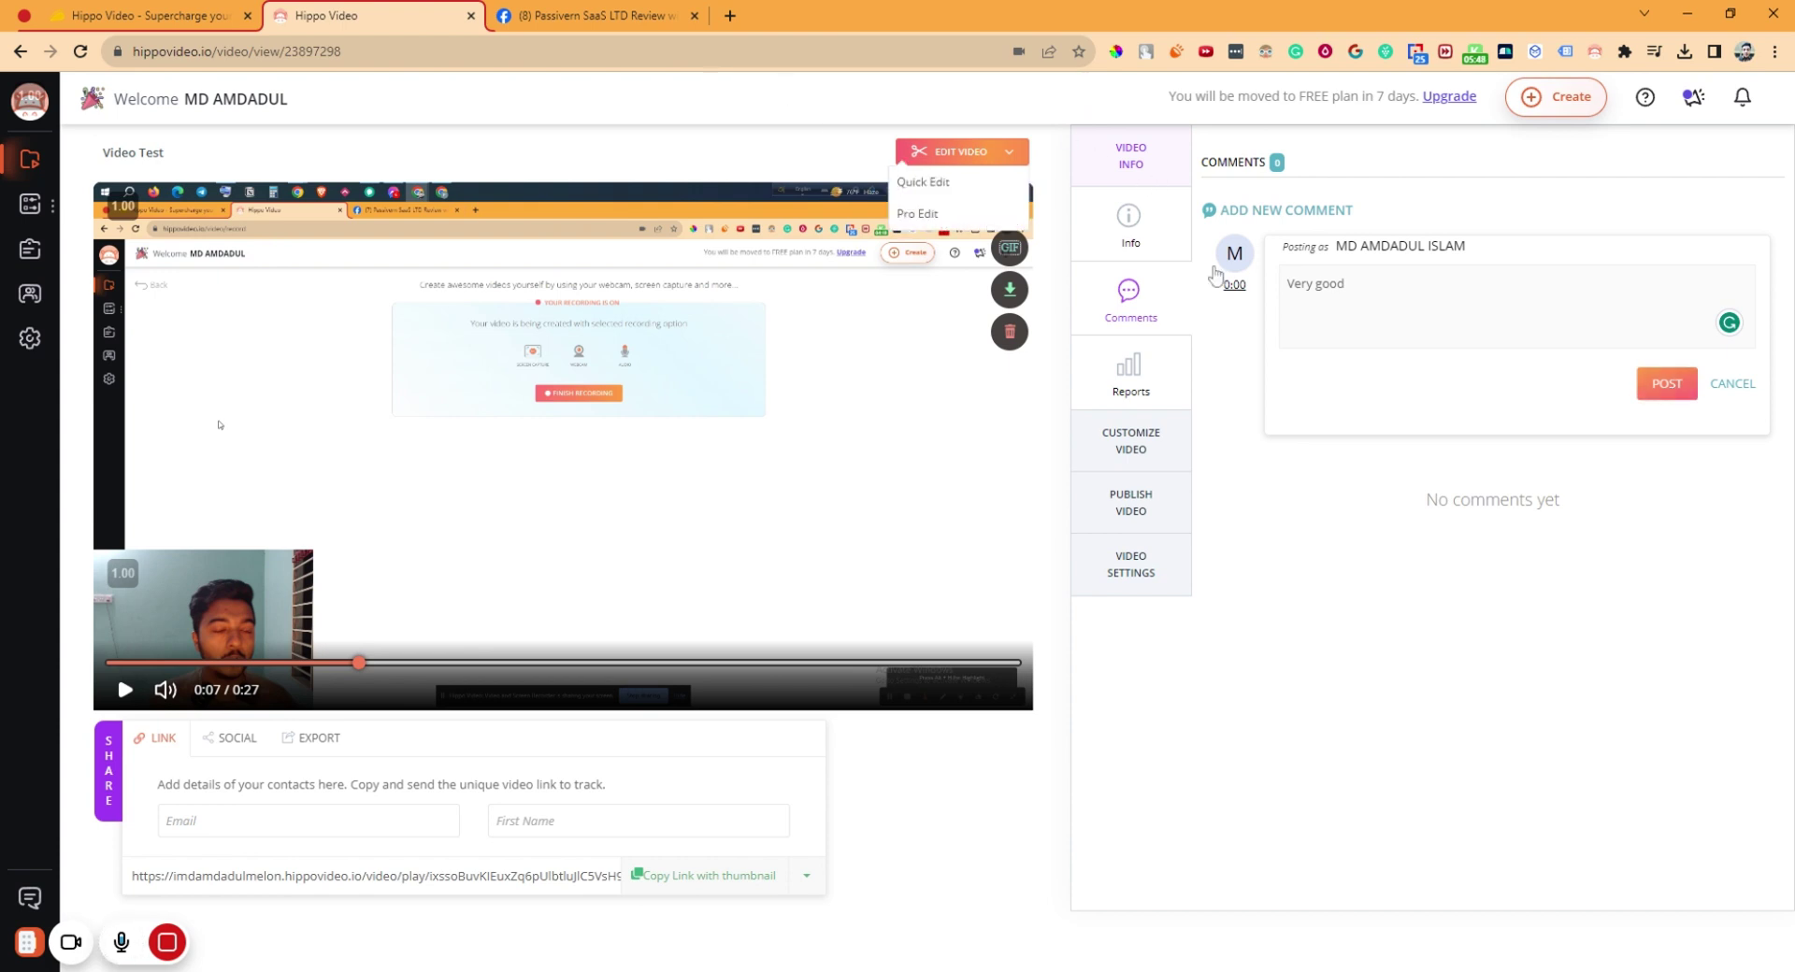
pyautogui.click(1642, 391)
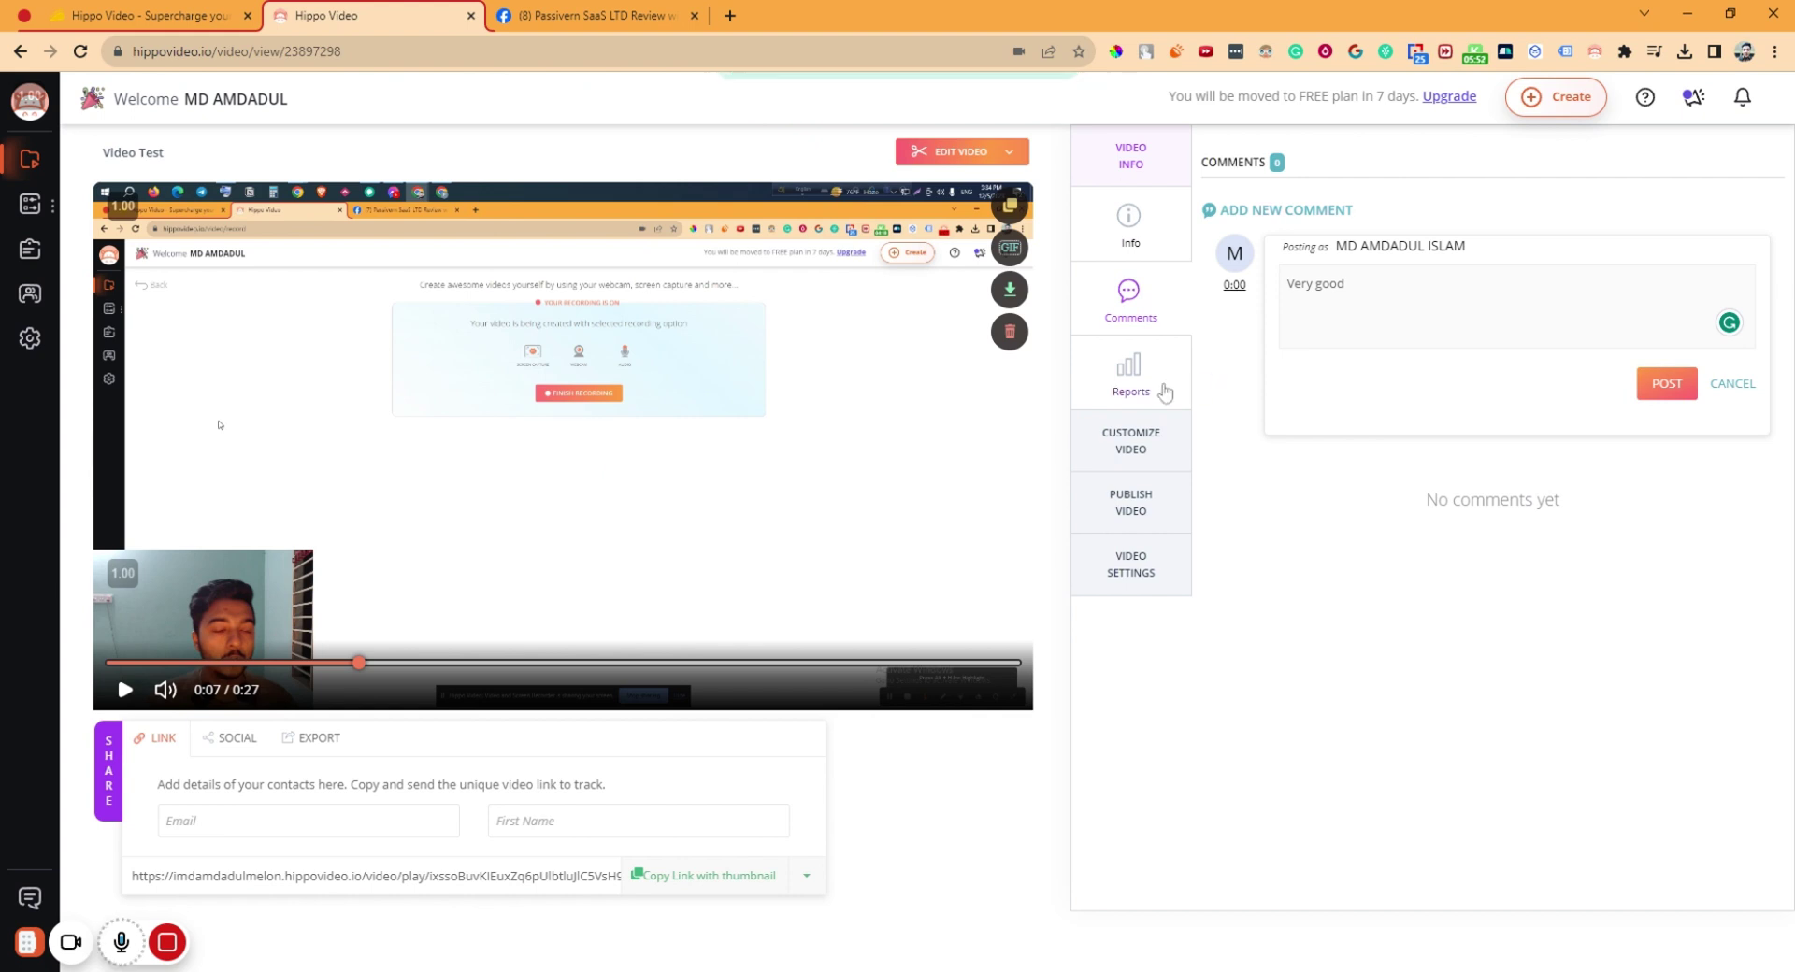
# View the video's reports, open its sharing options and copy the plain video link without the thumbnail
pyautogui.click(1130, 374)
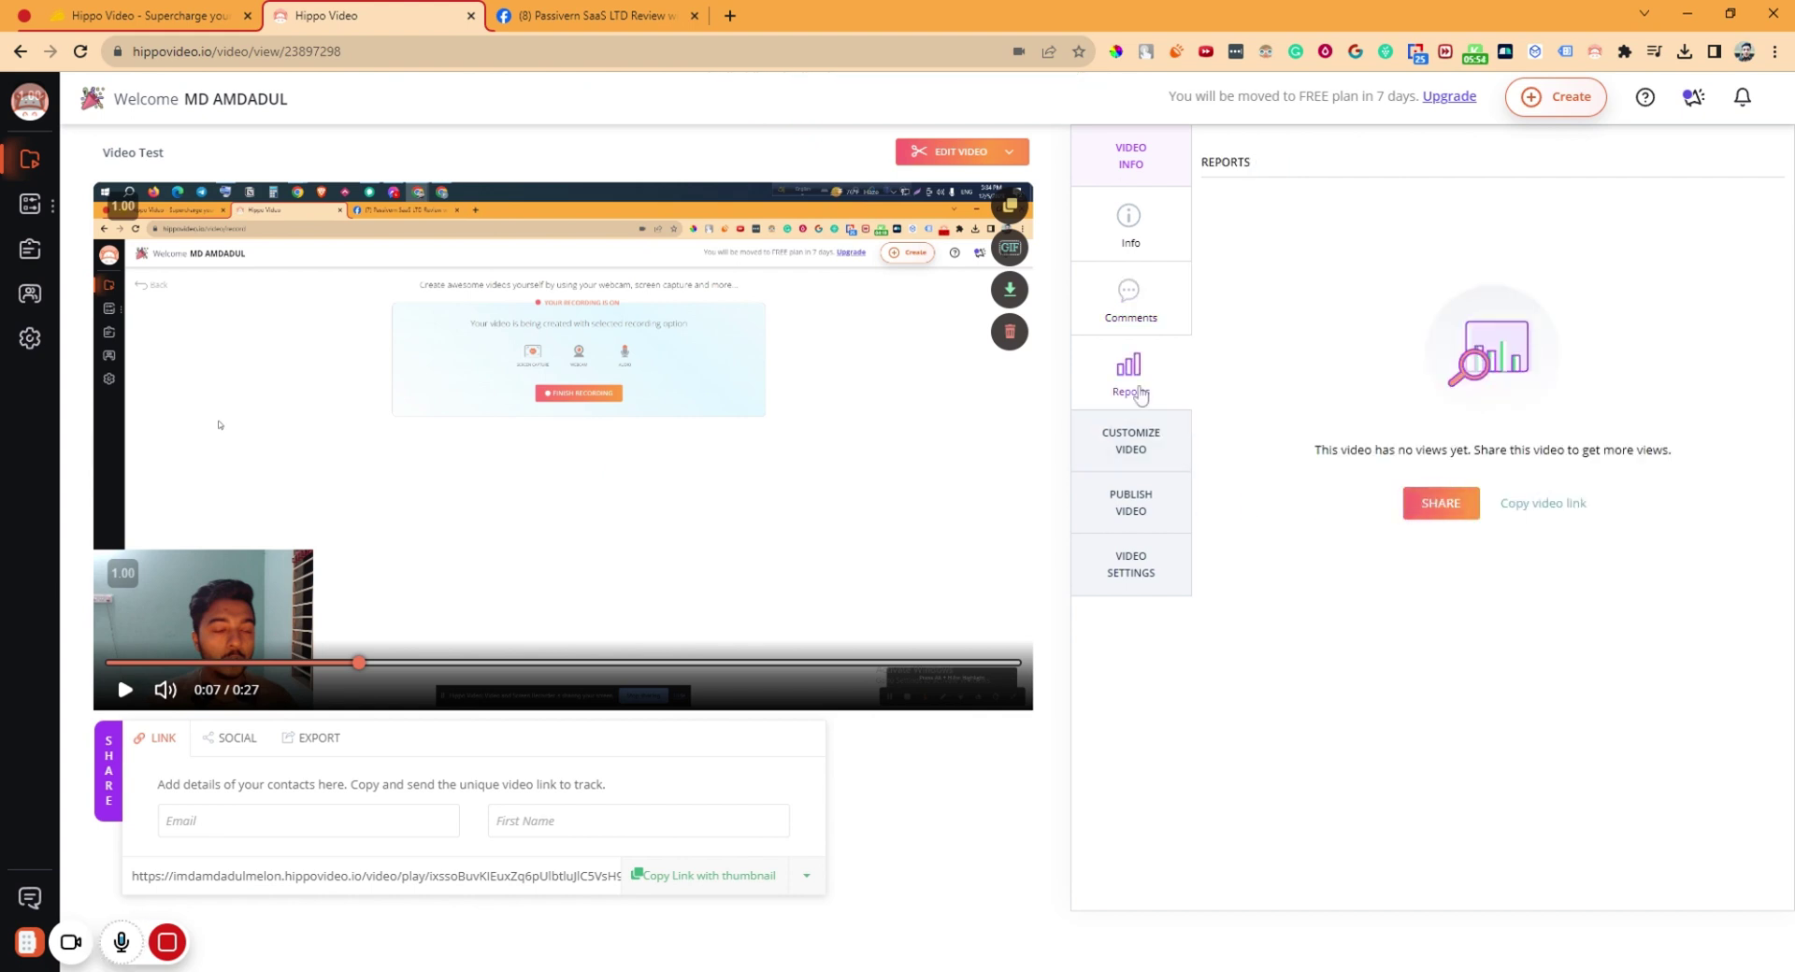
pyautogui.click(1439, 504)
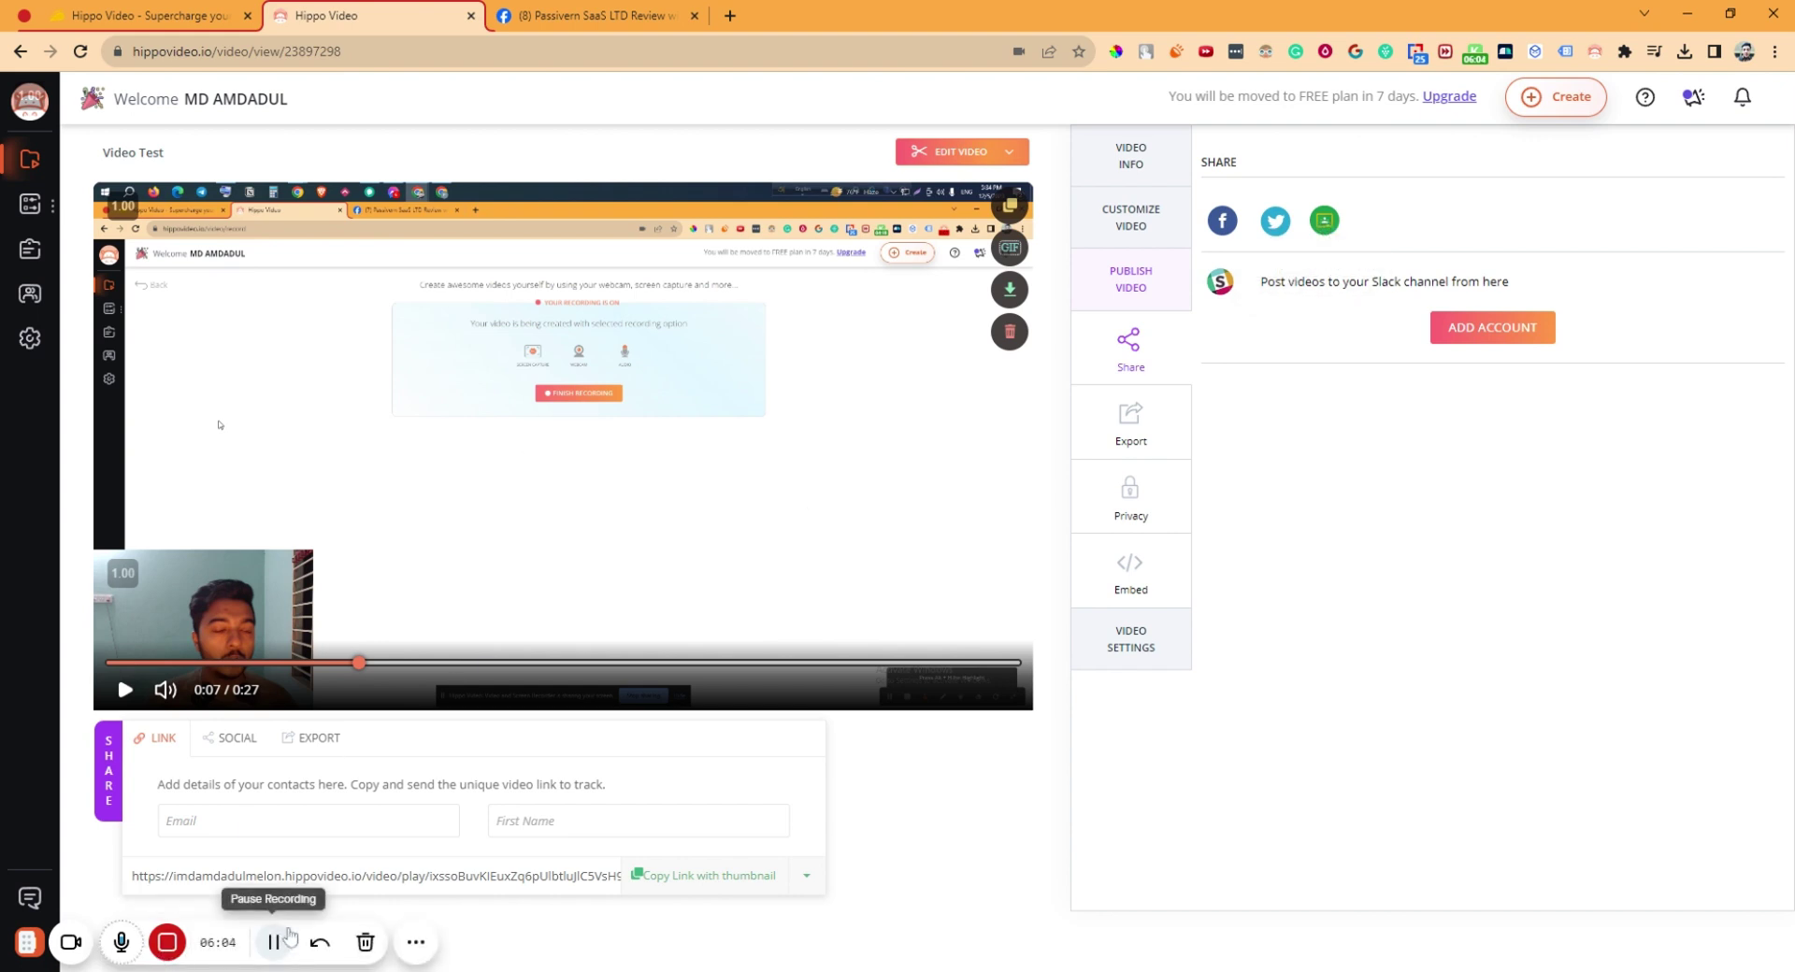
pyautogui.moveTo(701, 883)
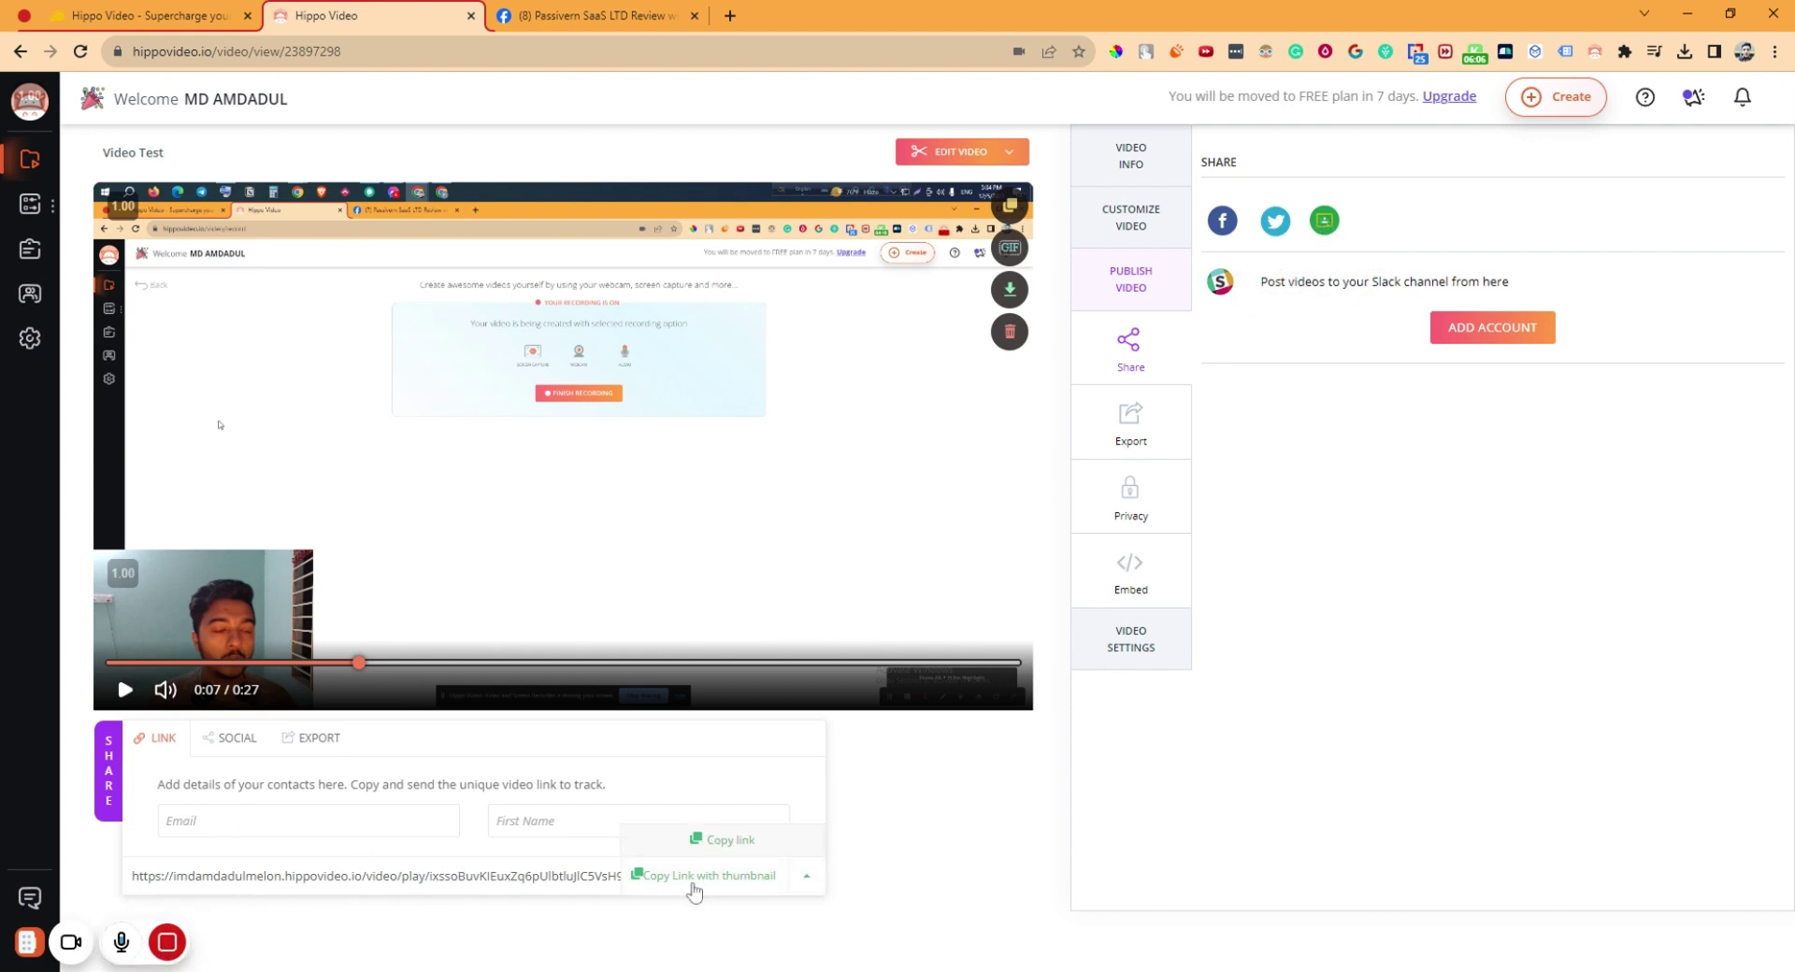
pyautogui.click(724, 846)
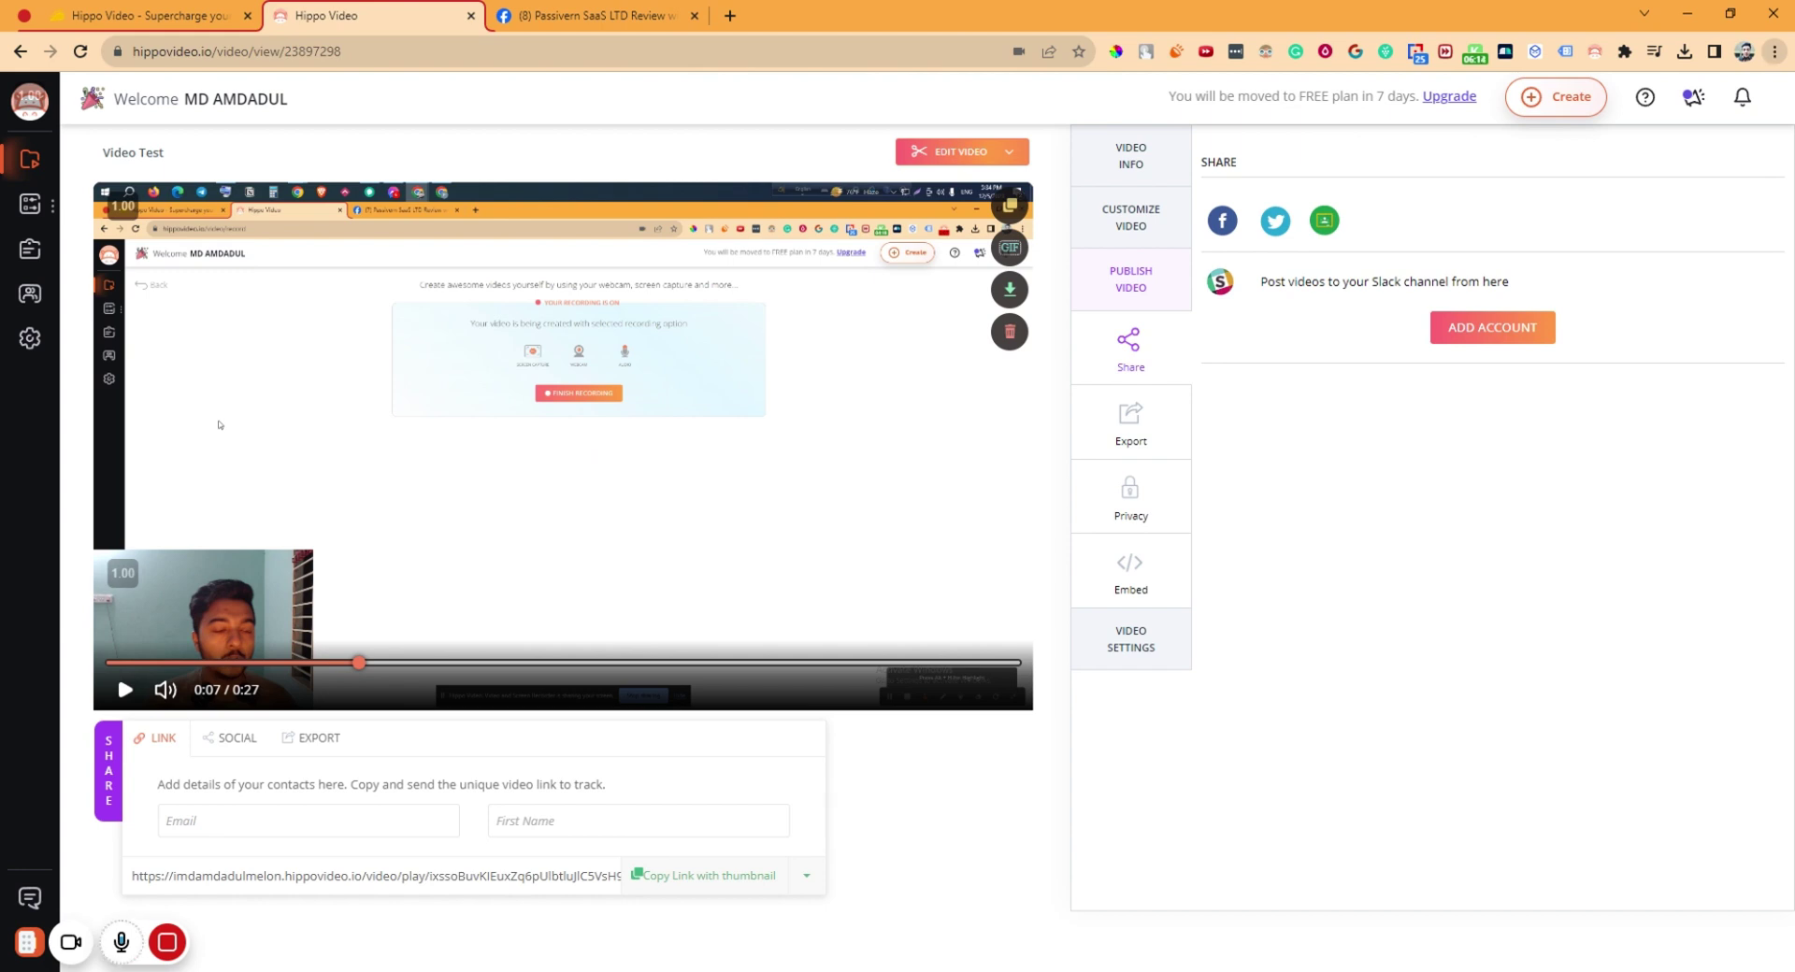
pyautogui.moveTo(121, 943)
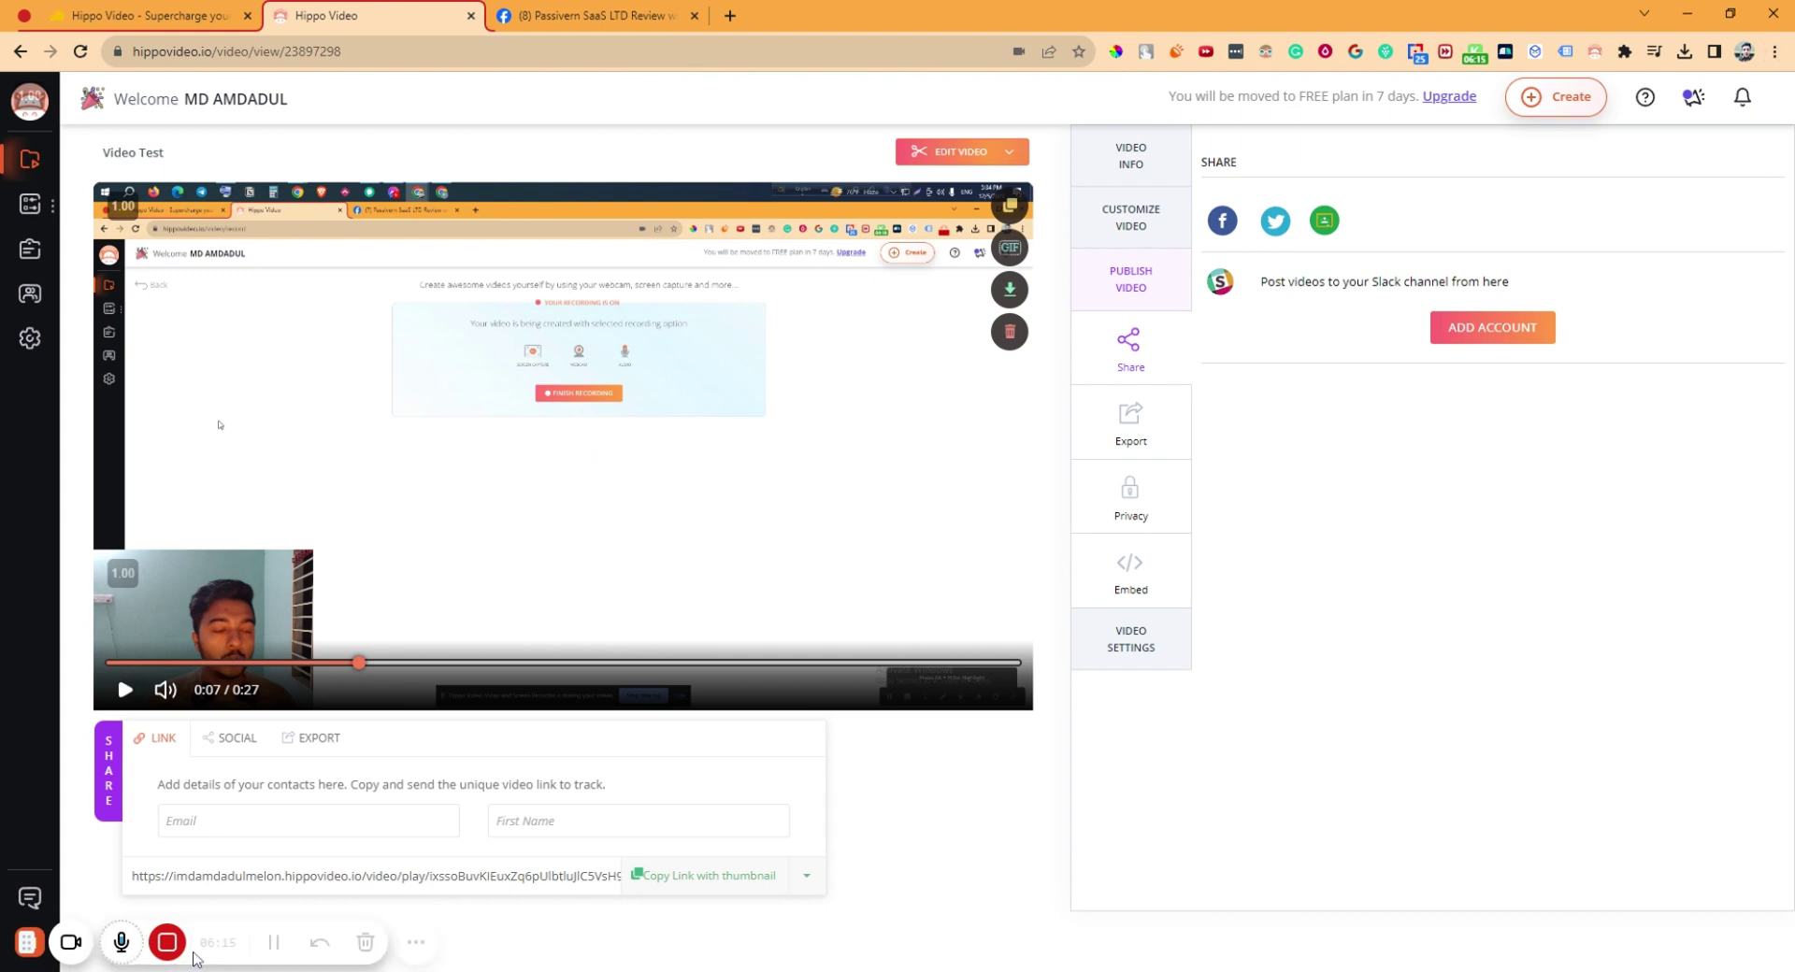
pyautogui.click(274, 942)
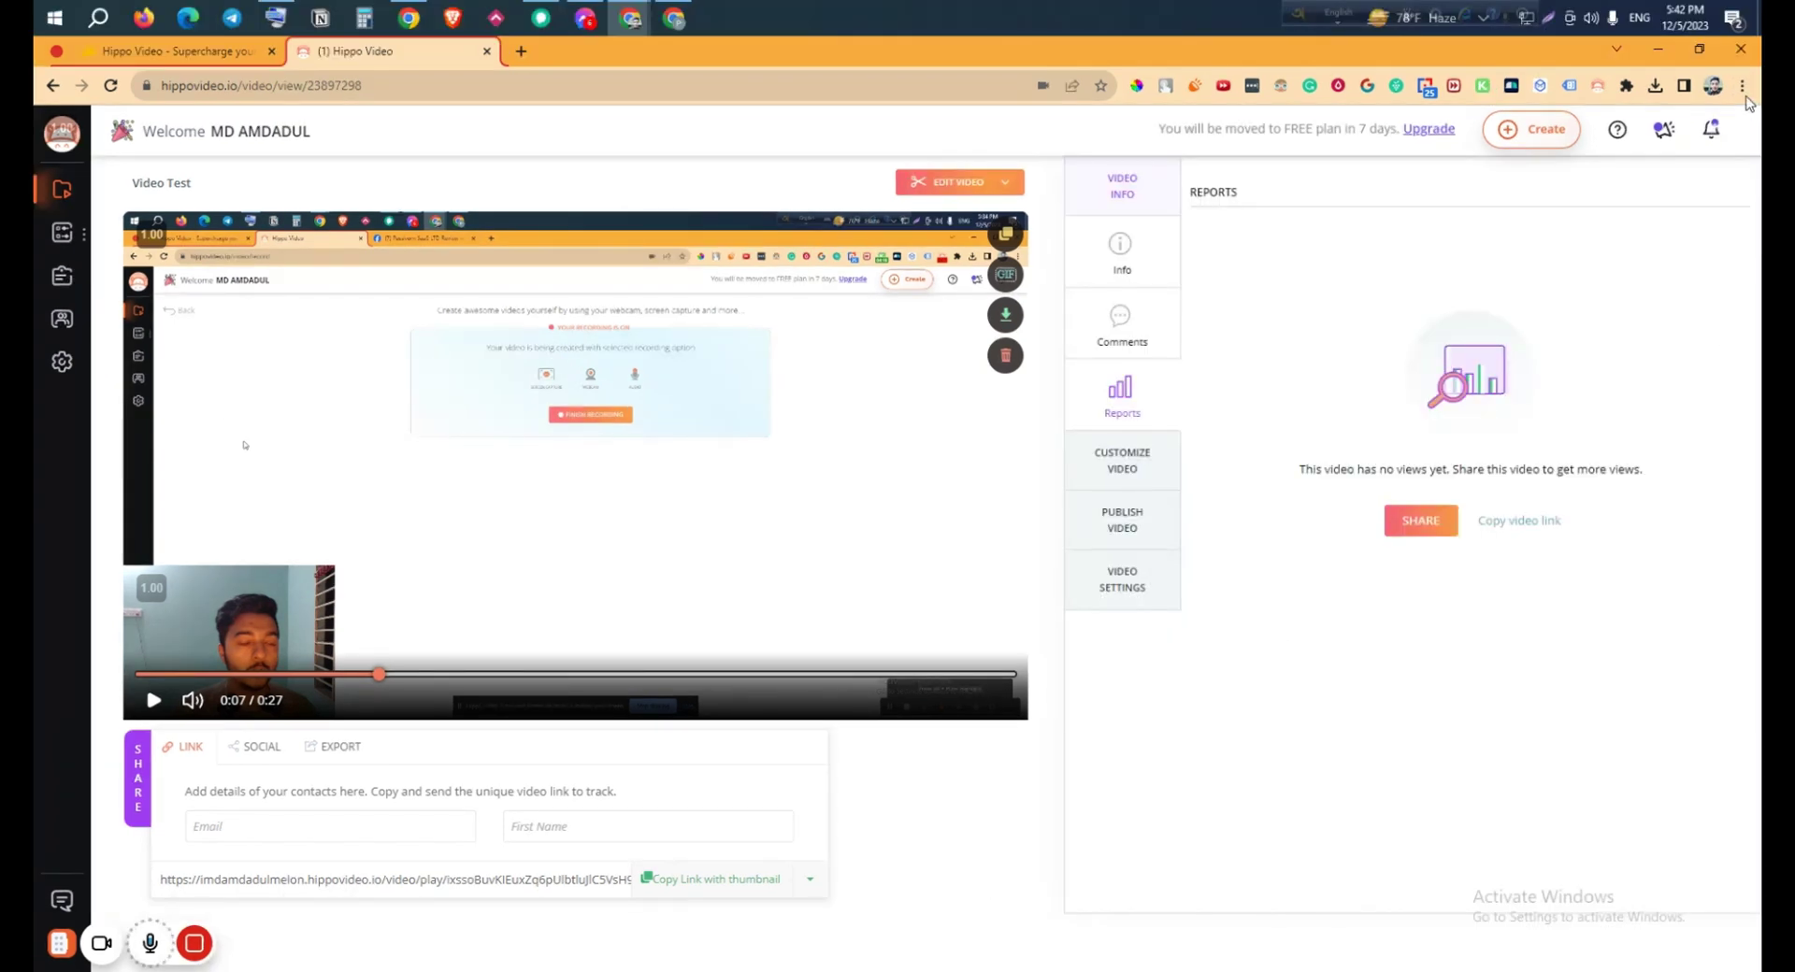
# Open the copied video link in a new incognito window, play the shared video, and close that window
pyautogui.click(1742, 86)
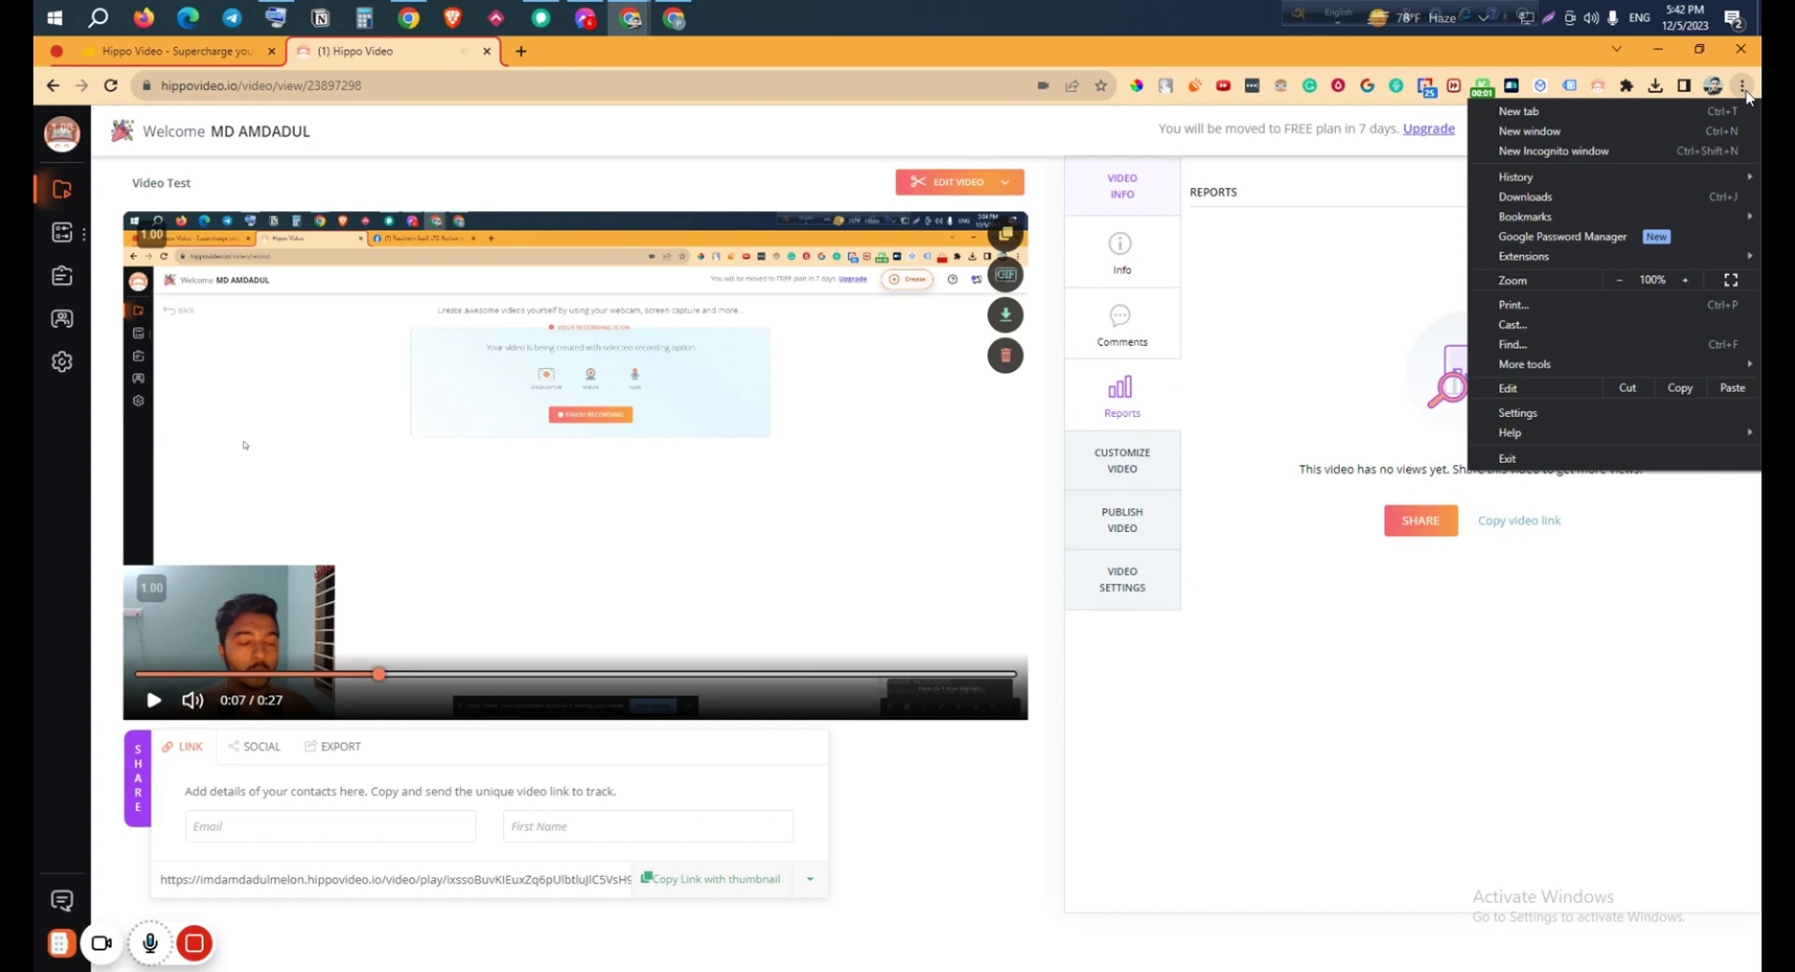
pyautogui.click(1640, 143)
pyautogui.hotkey('ctrl', 'v')
pyautogui.press('Return')
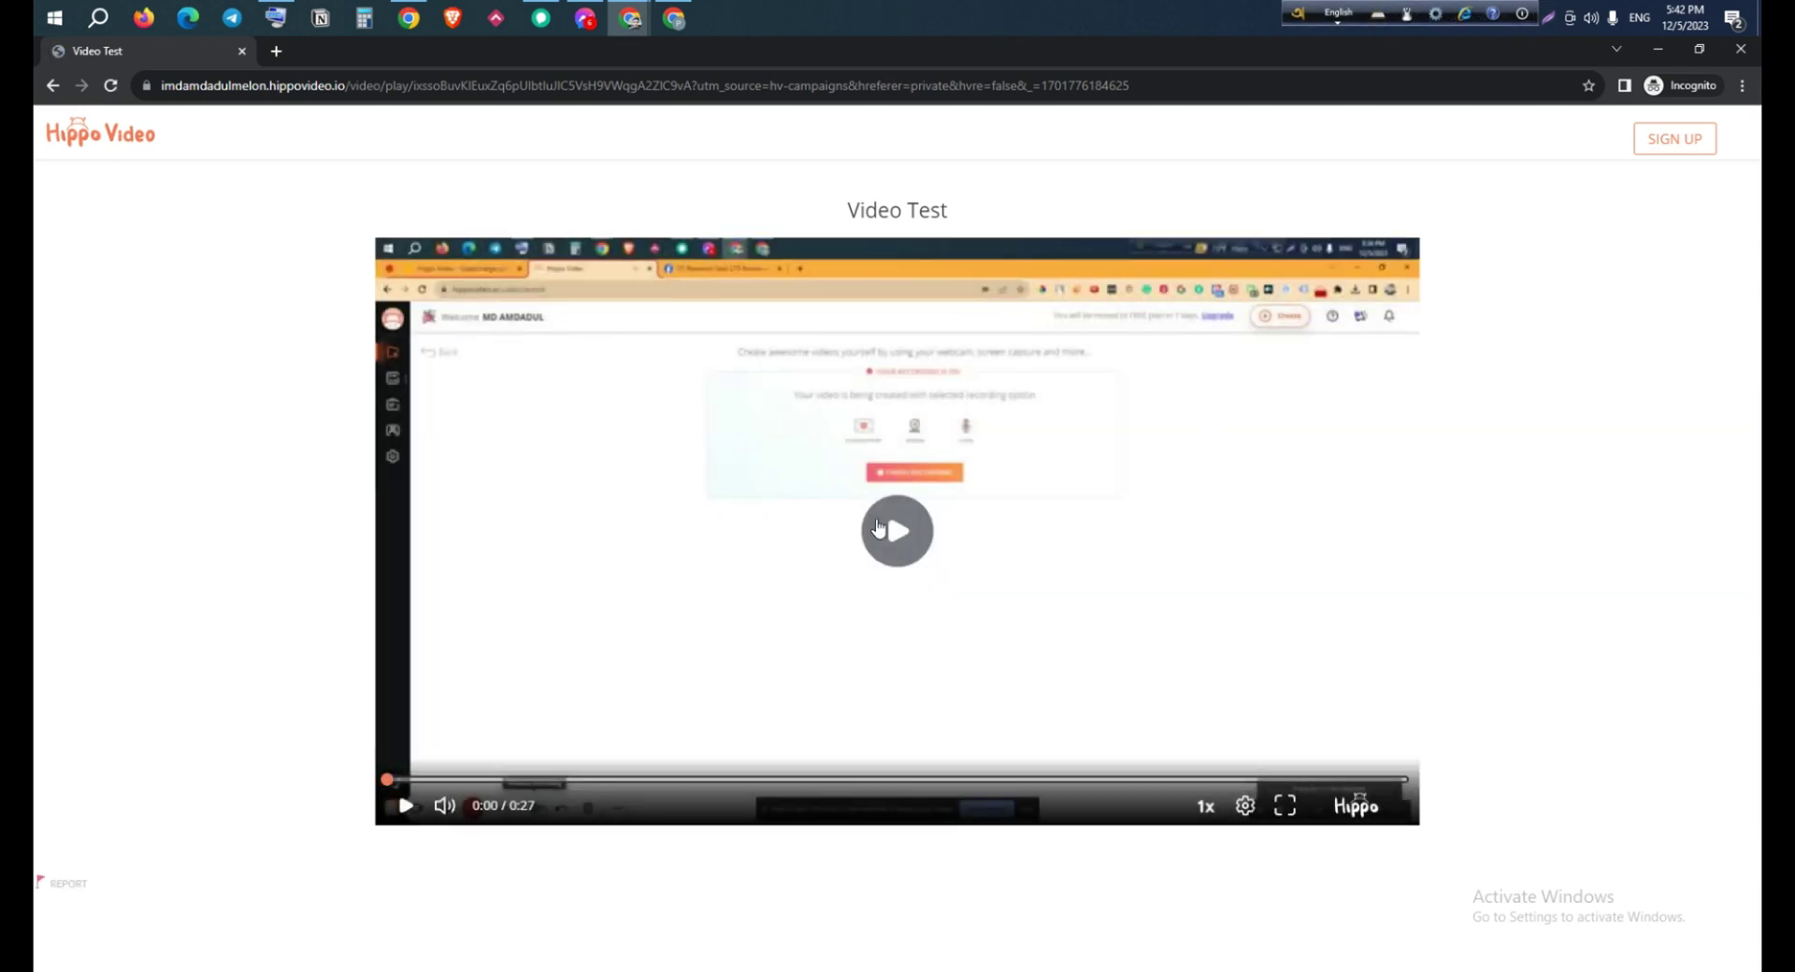
pyautogui.click(888, 512)
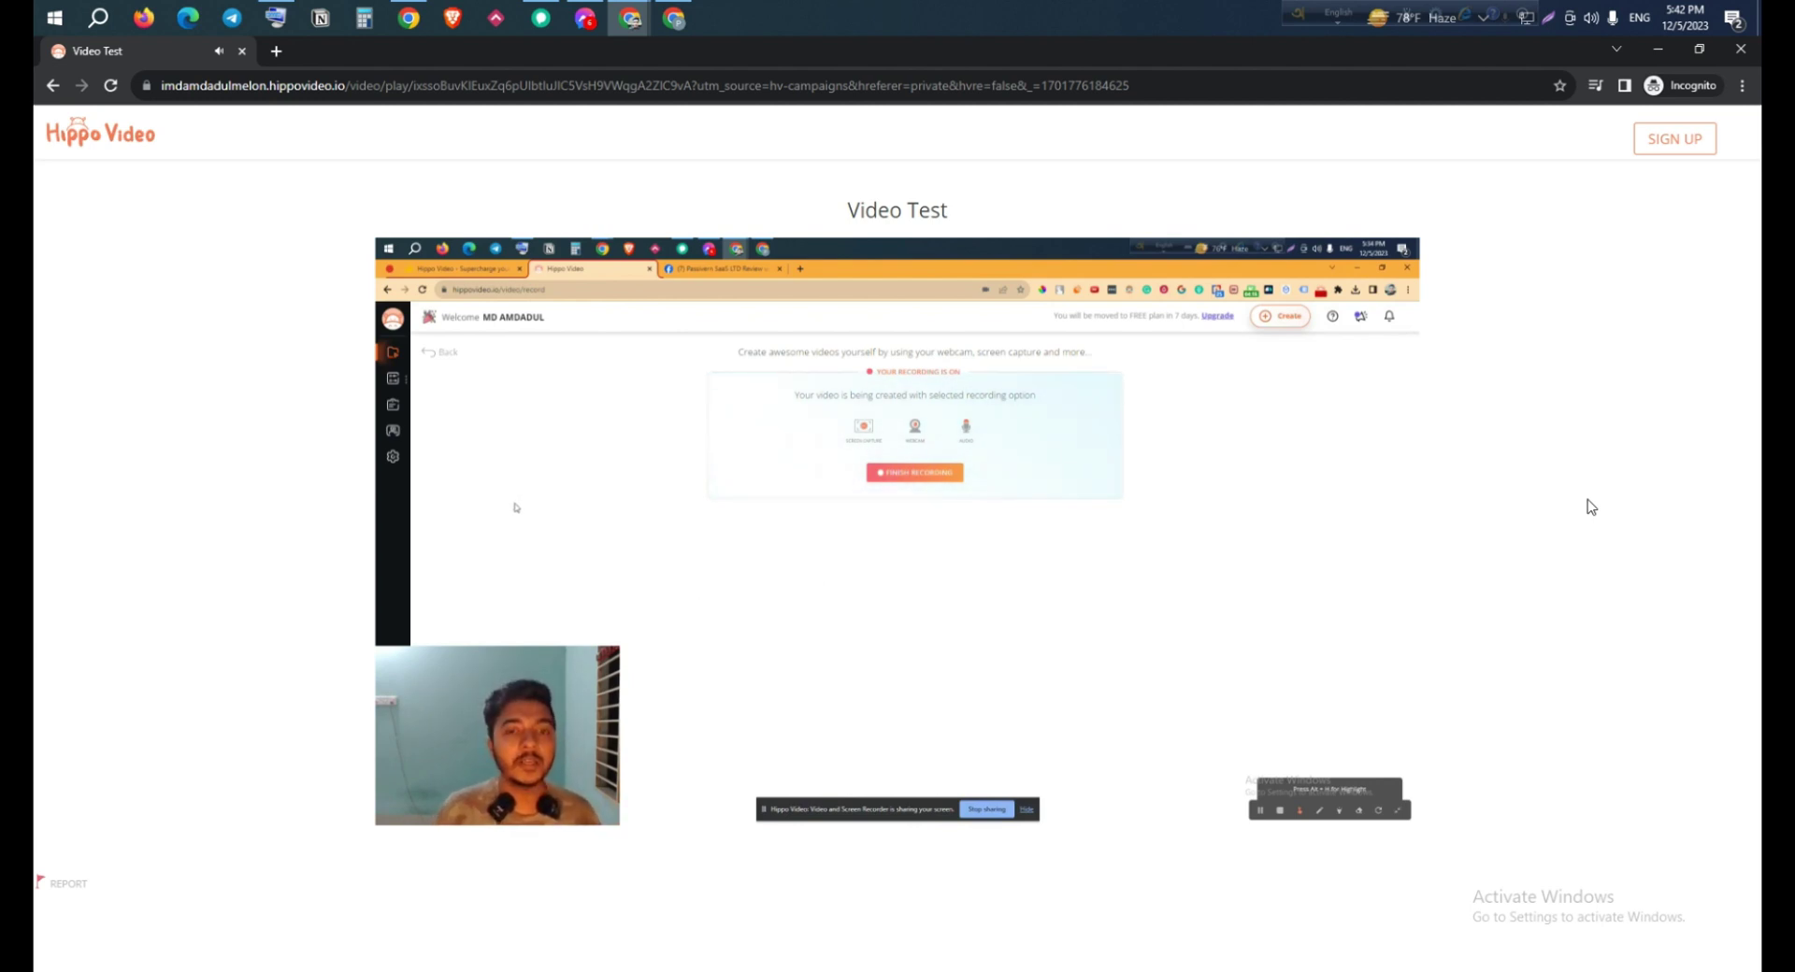
pyautogui.moveTo(954, 496)
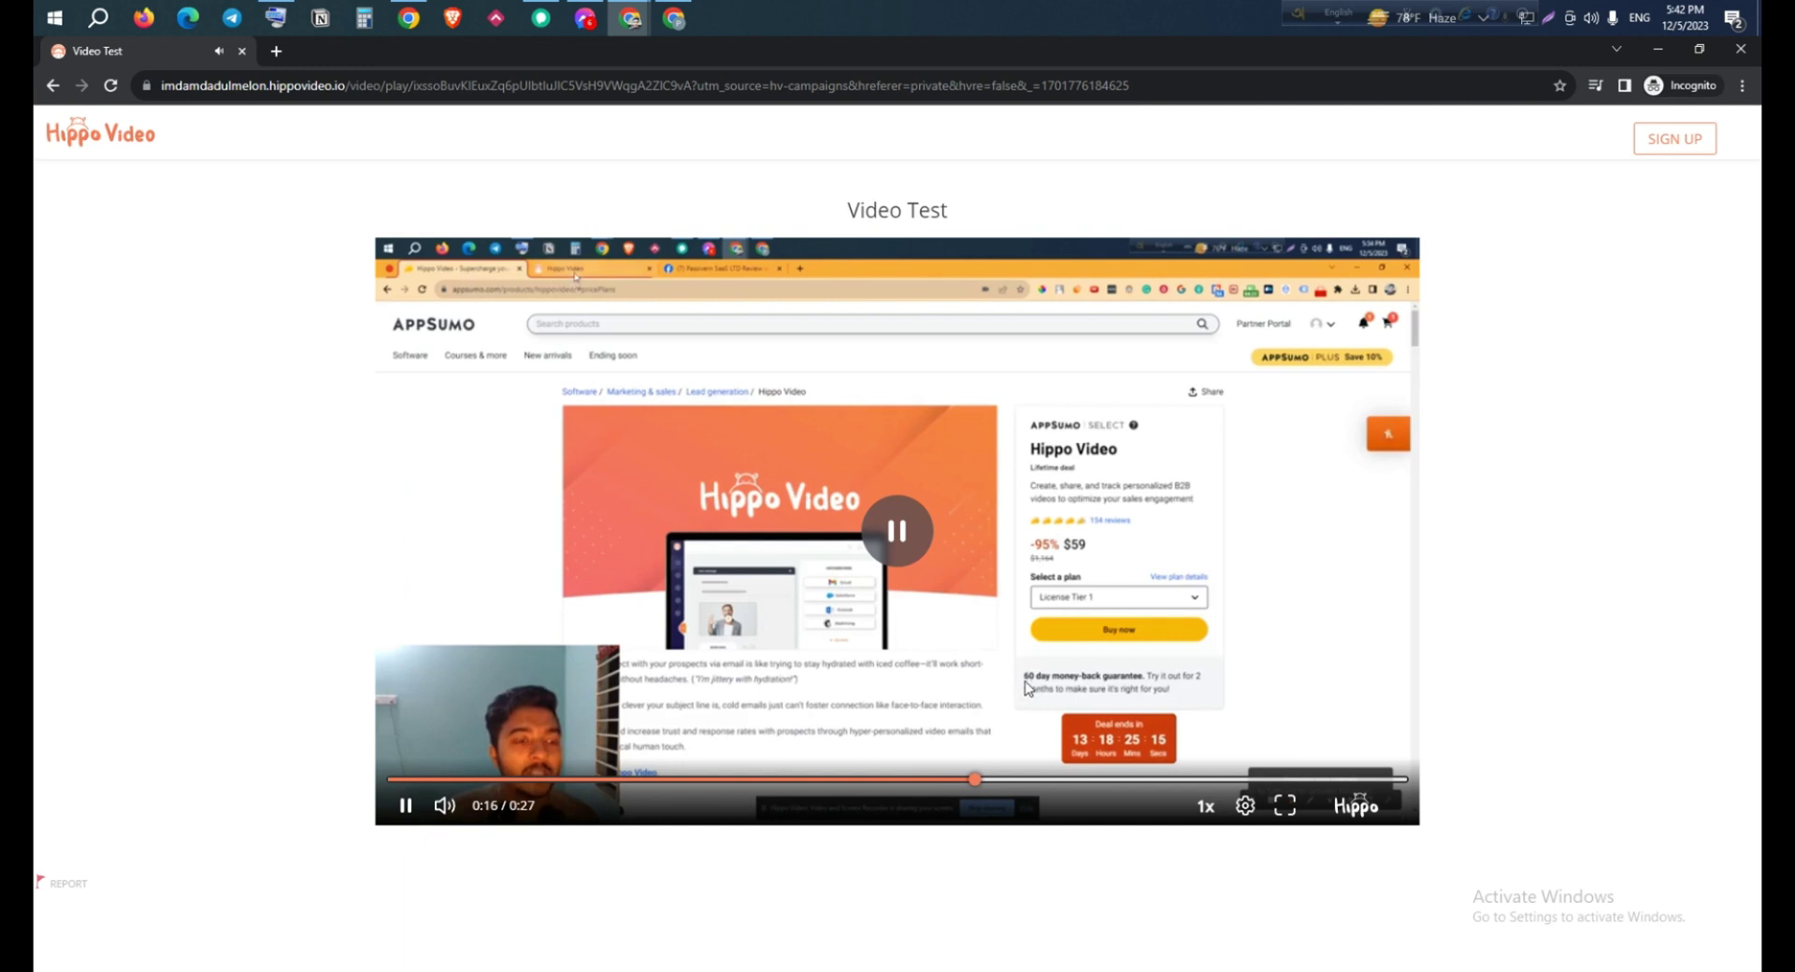
pyautogui.click(1699, 49)
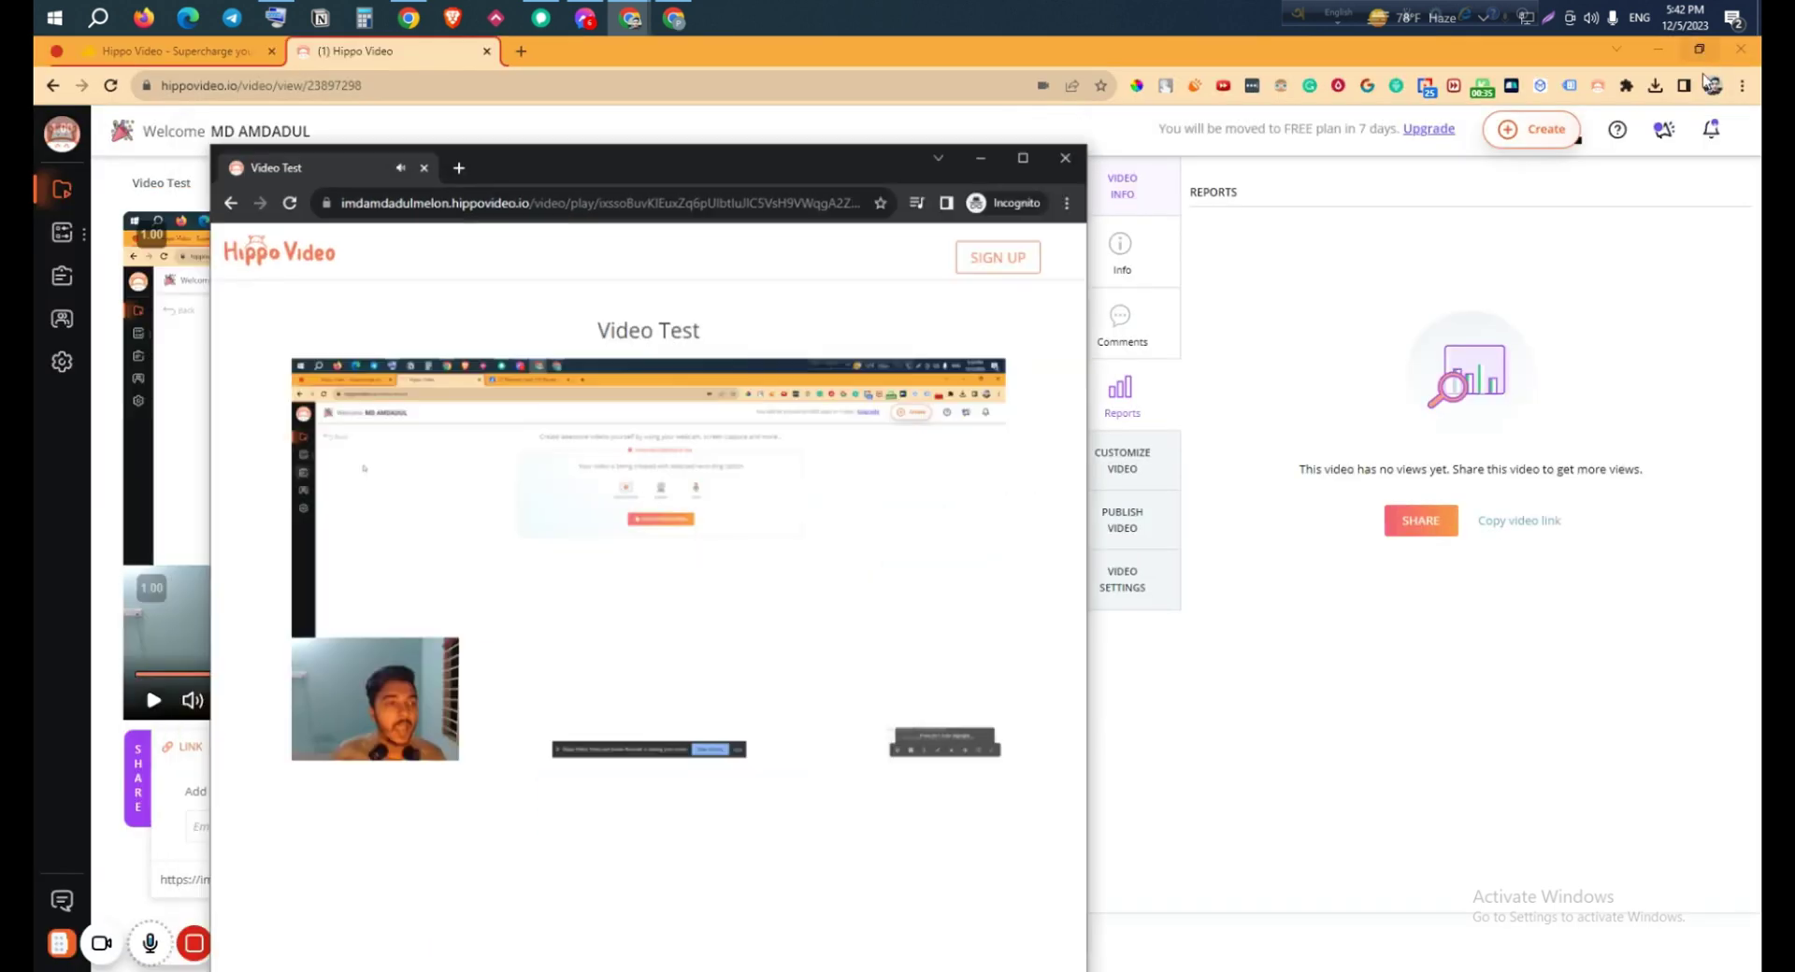
pyautogui.click(1077, 179)
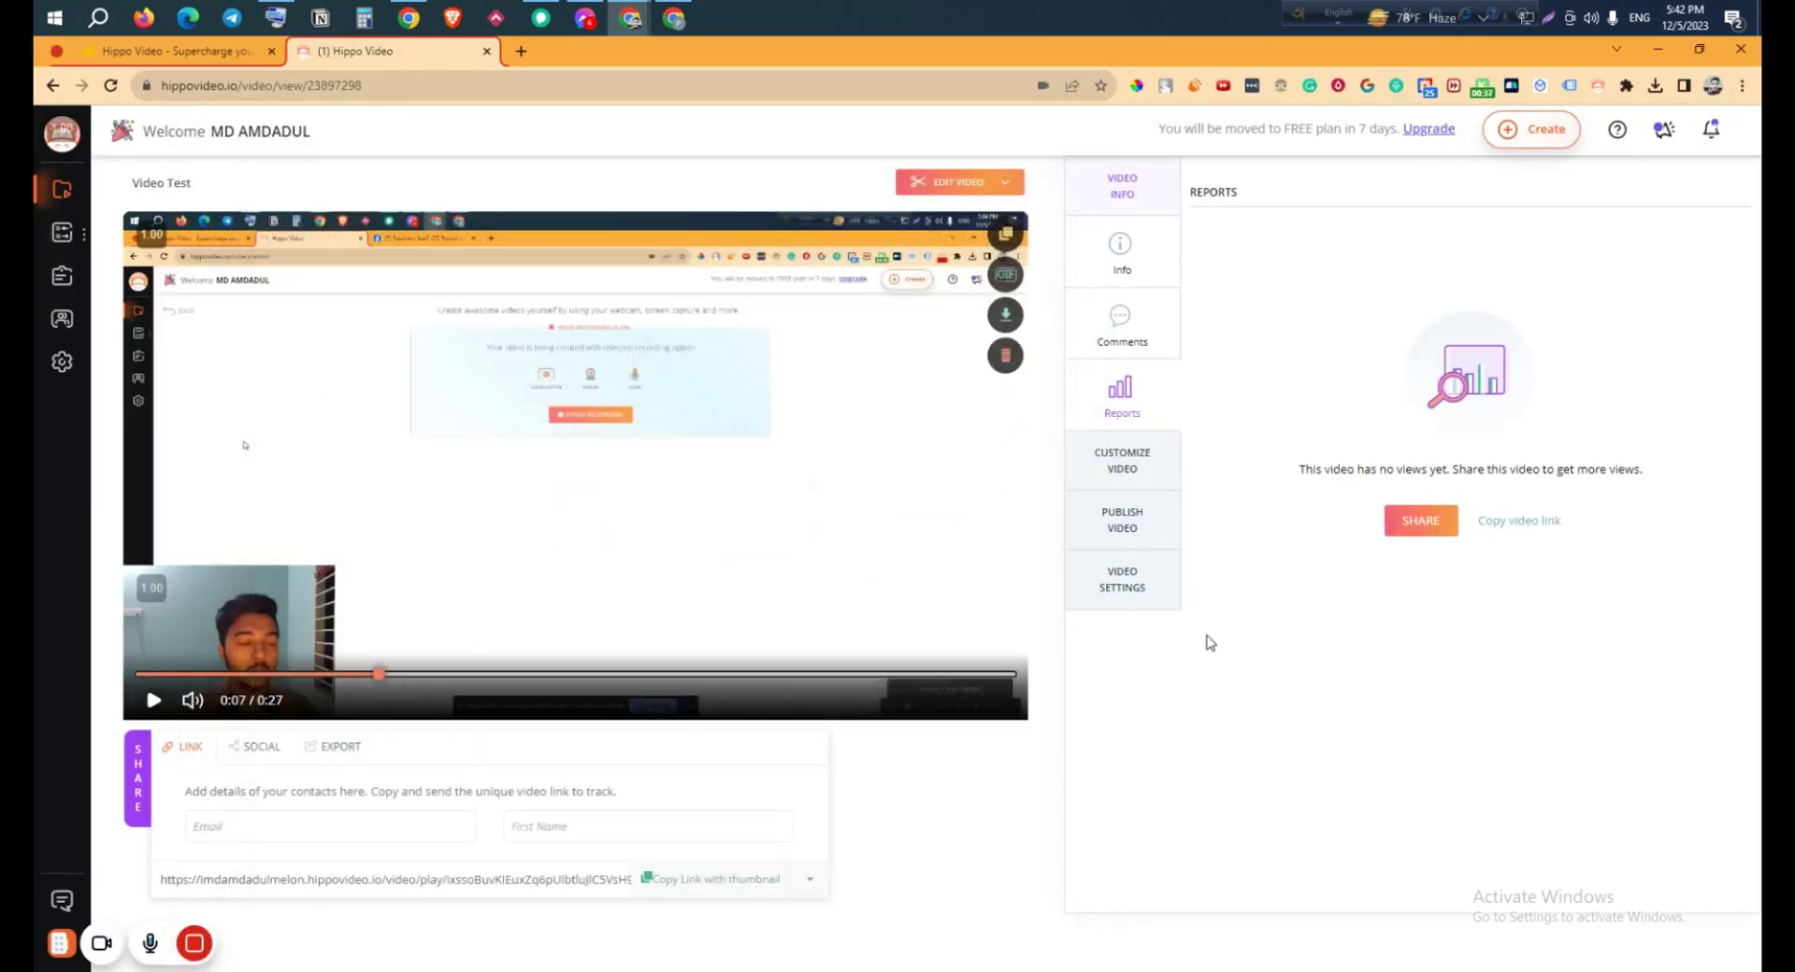
# Review the video's comments, its publishing options for social sharing, and its export destinations
pyautogui.click(1112, 334)
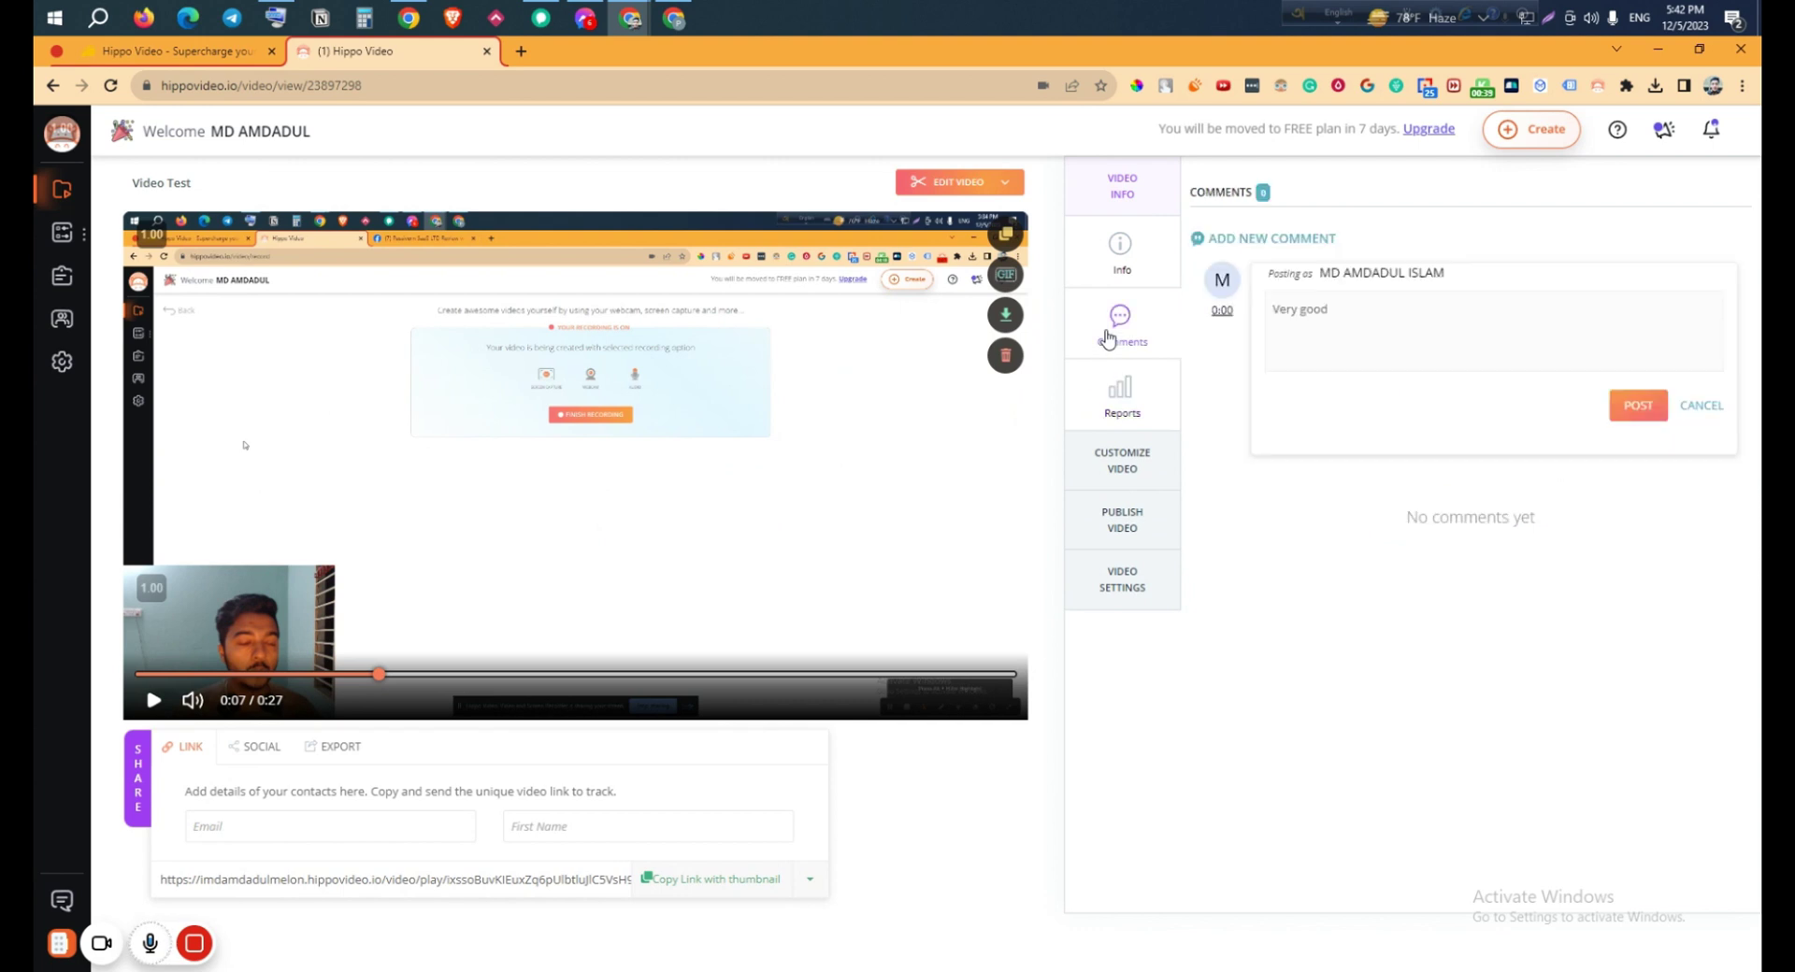
pyautogui.click(1110, 521)
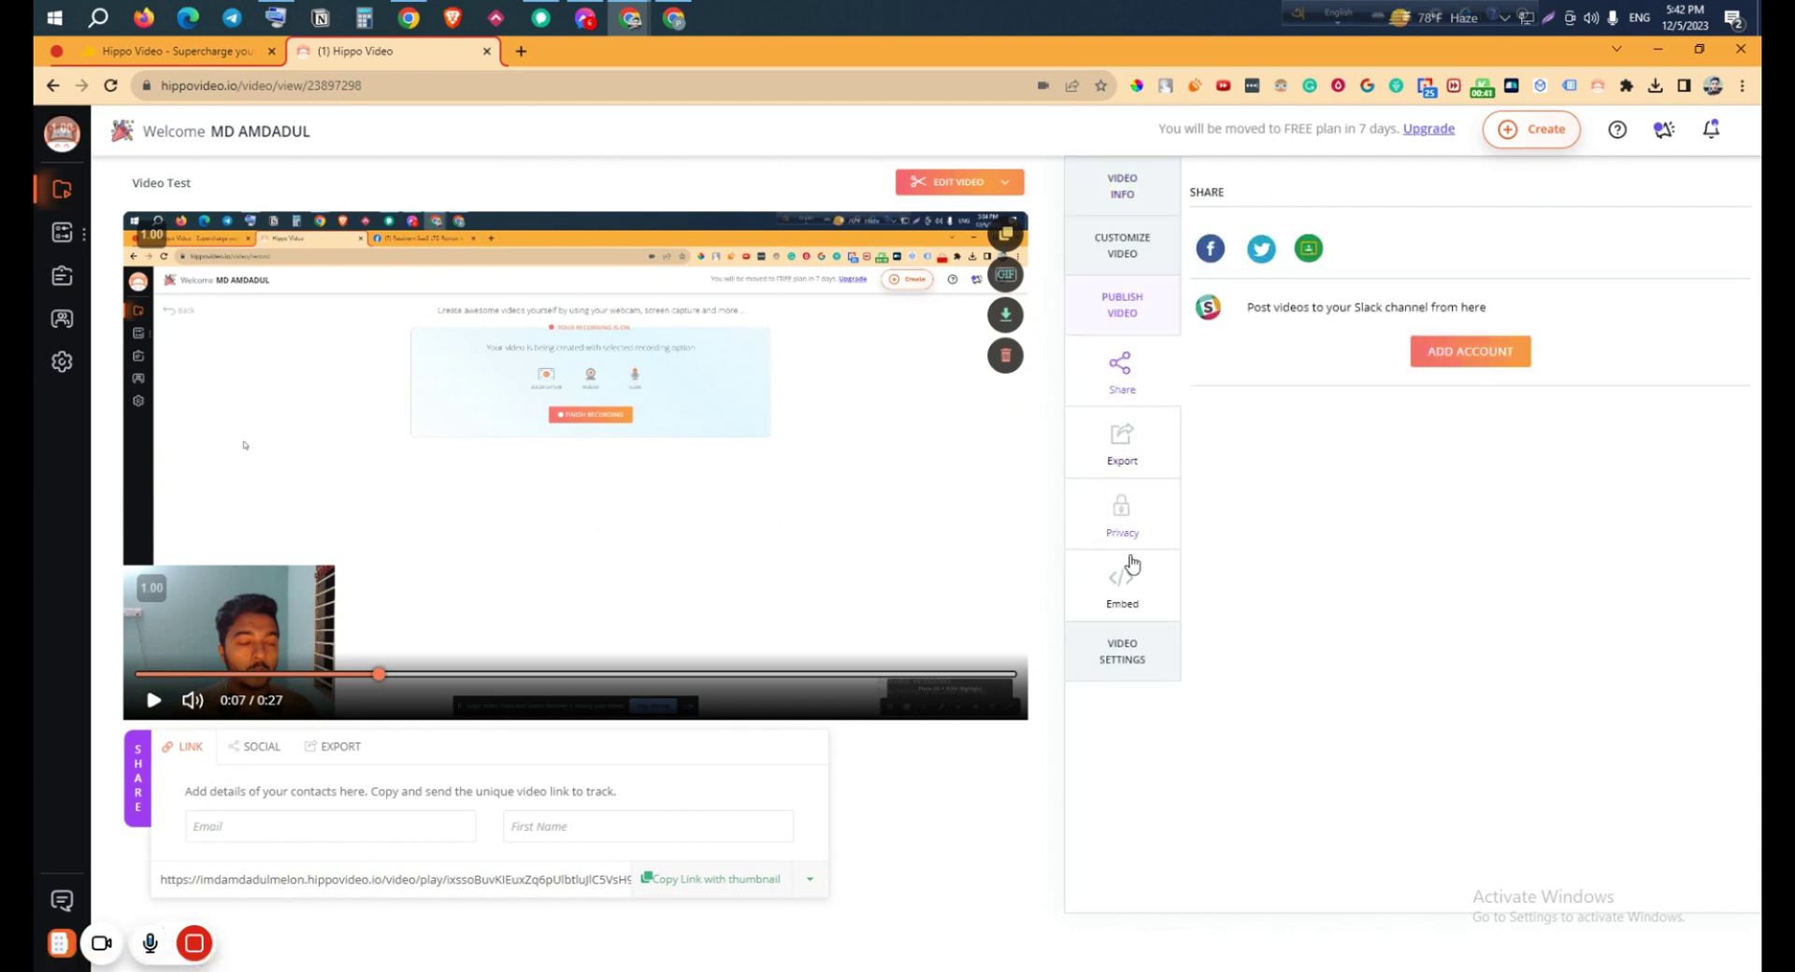
pyautogui.click(1137, 465)
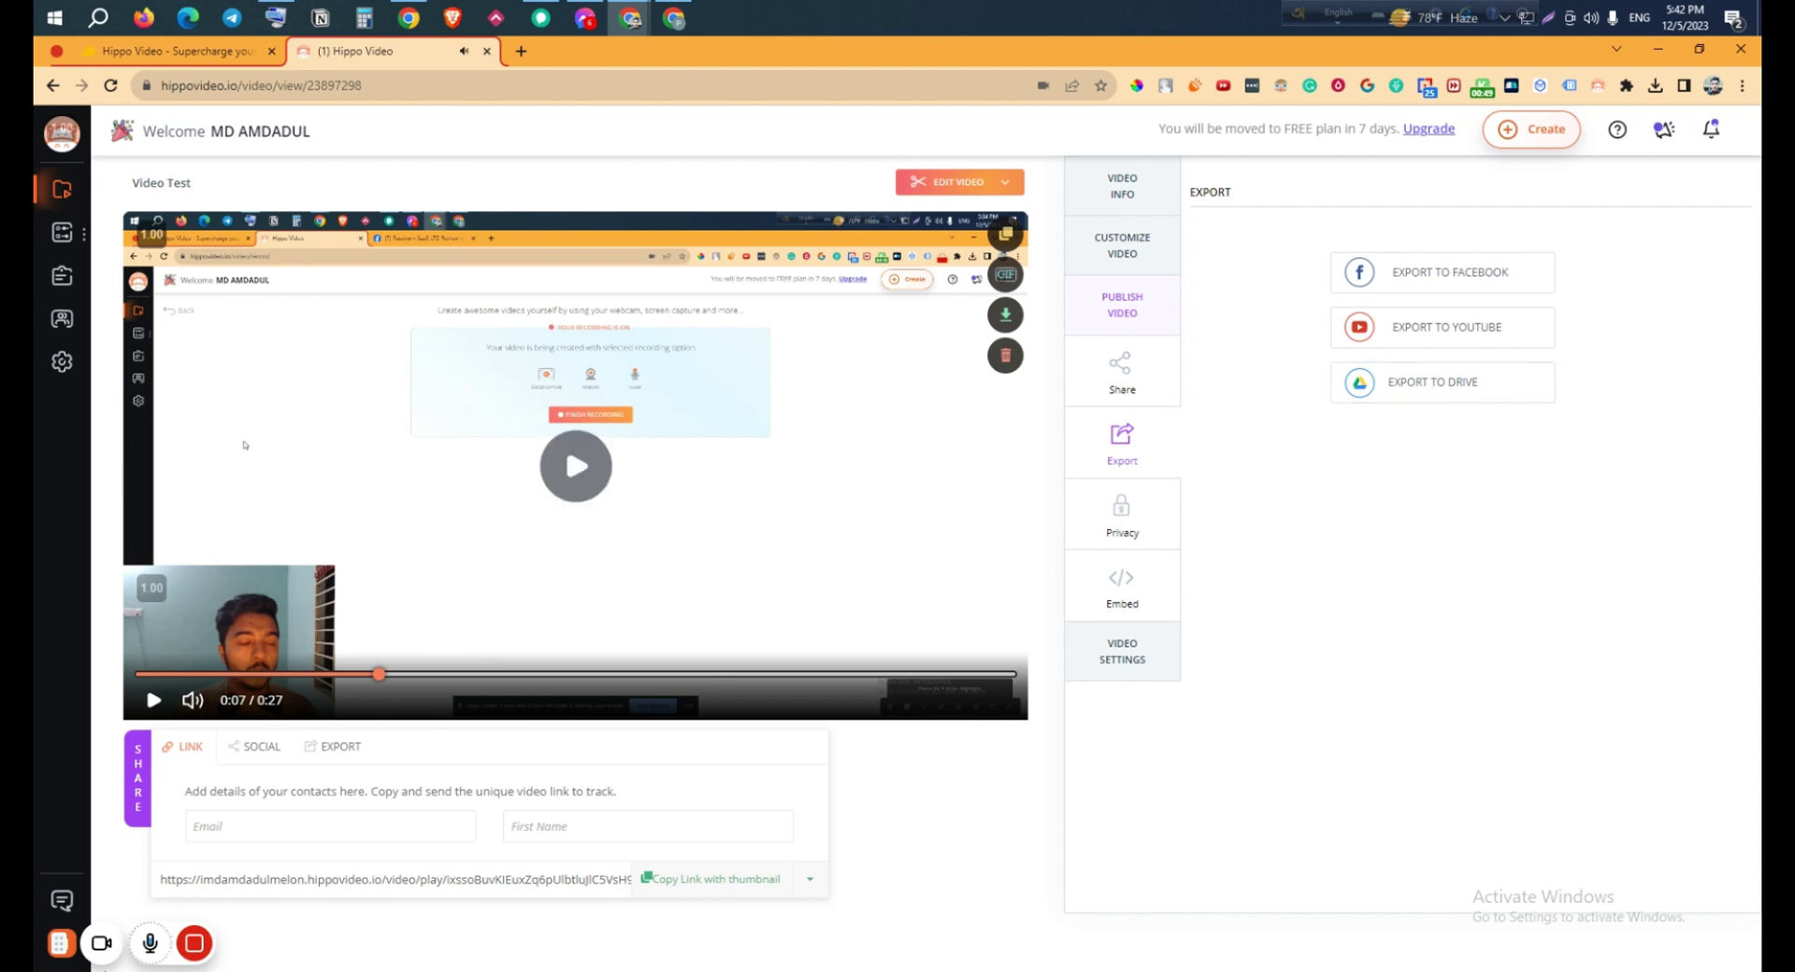
pyautogui.moveTo(100, 949)
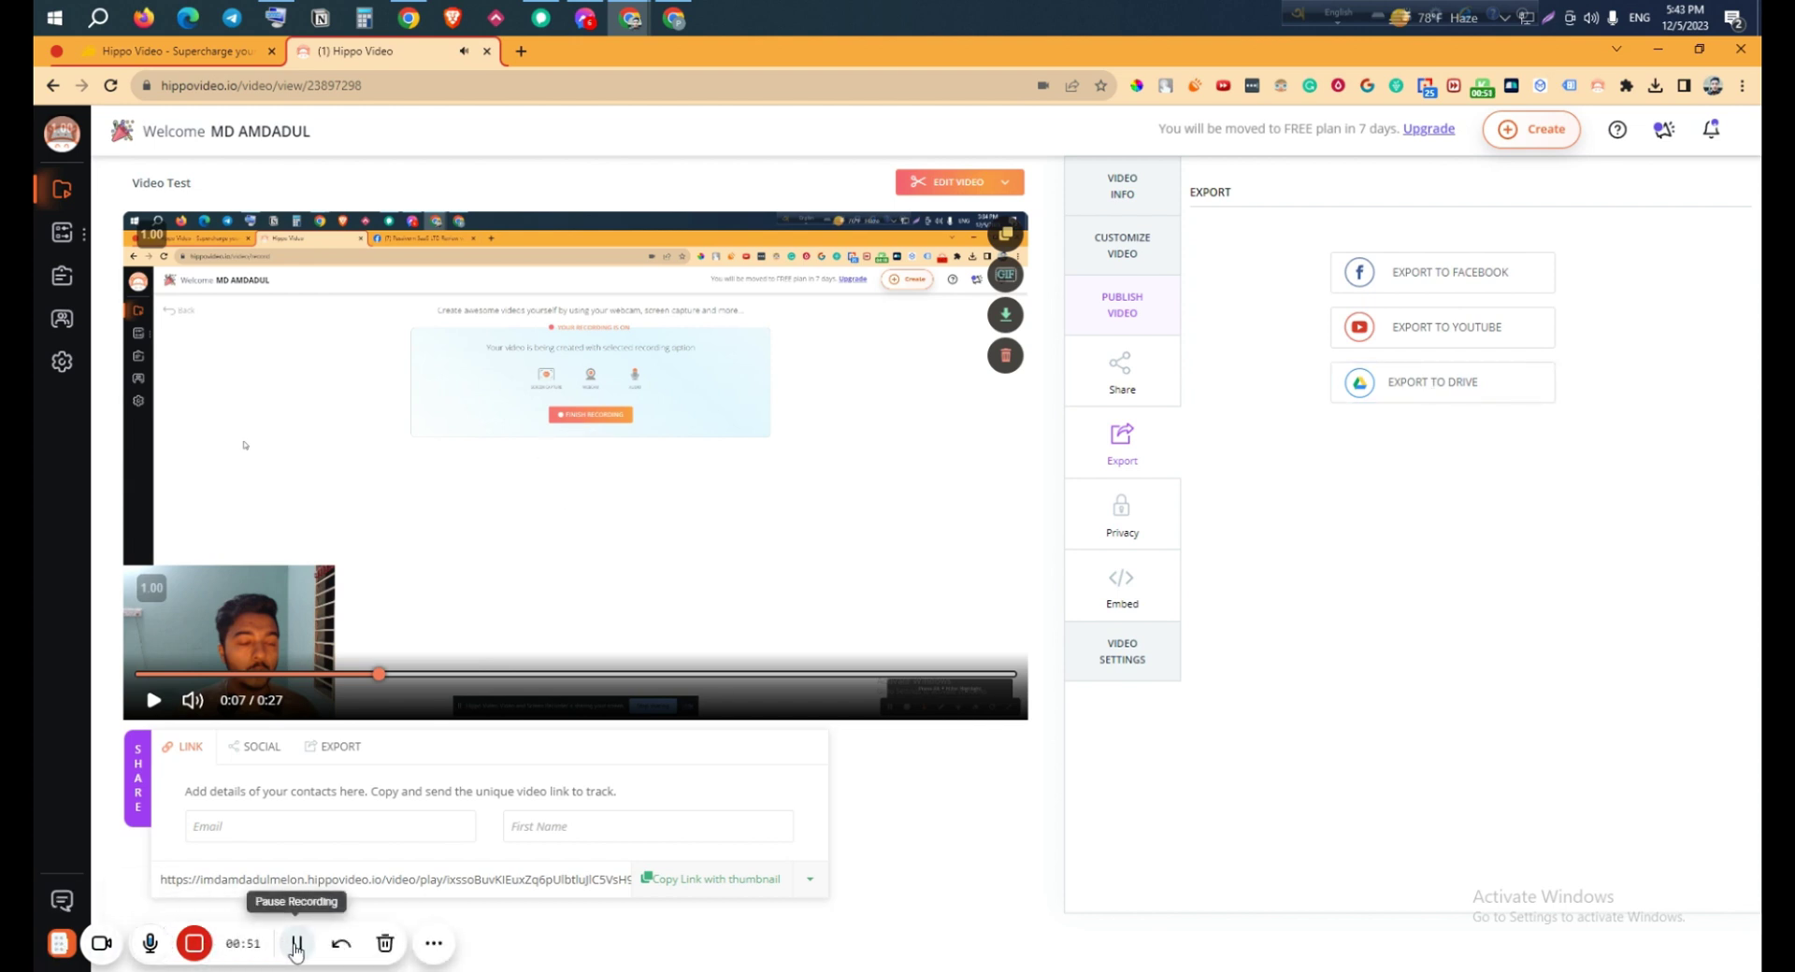
# Try the password, expiry and classroom options in the video's privacy settings, and restrict viewing to Only me
pyautogui.click(1136, 526)
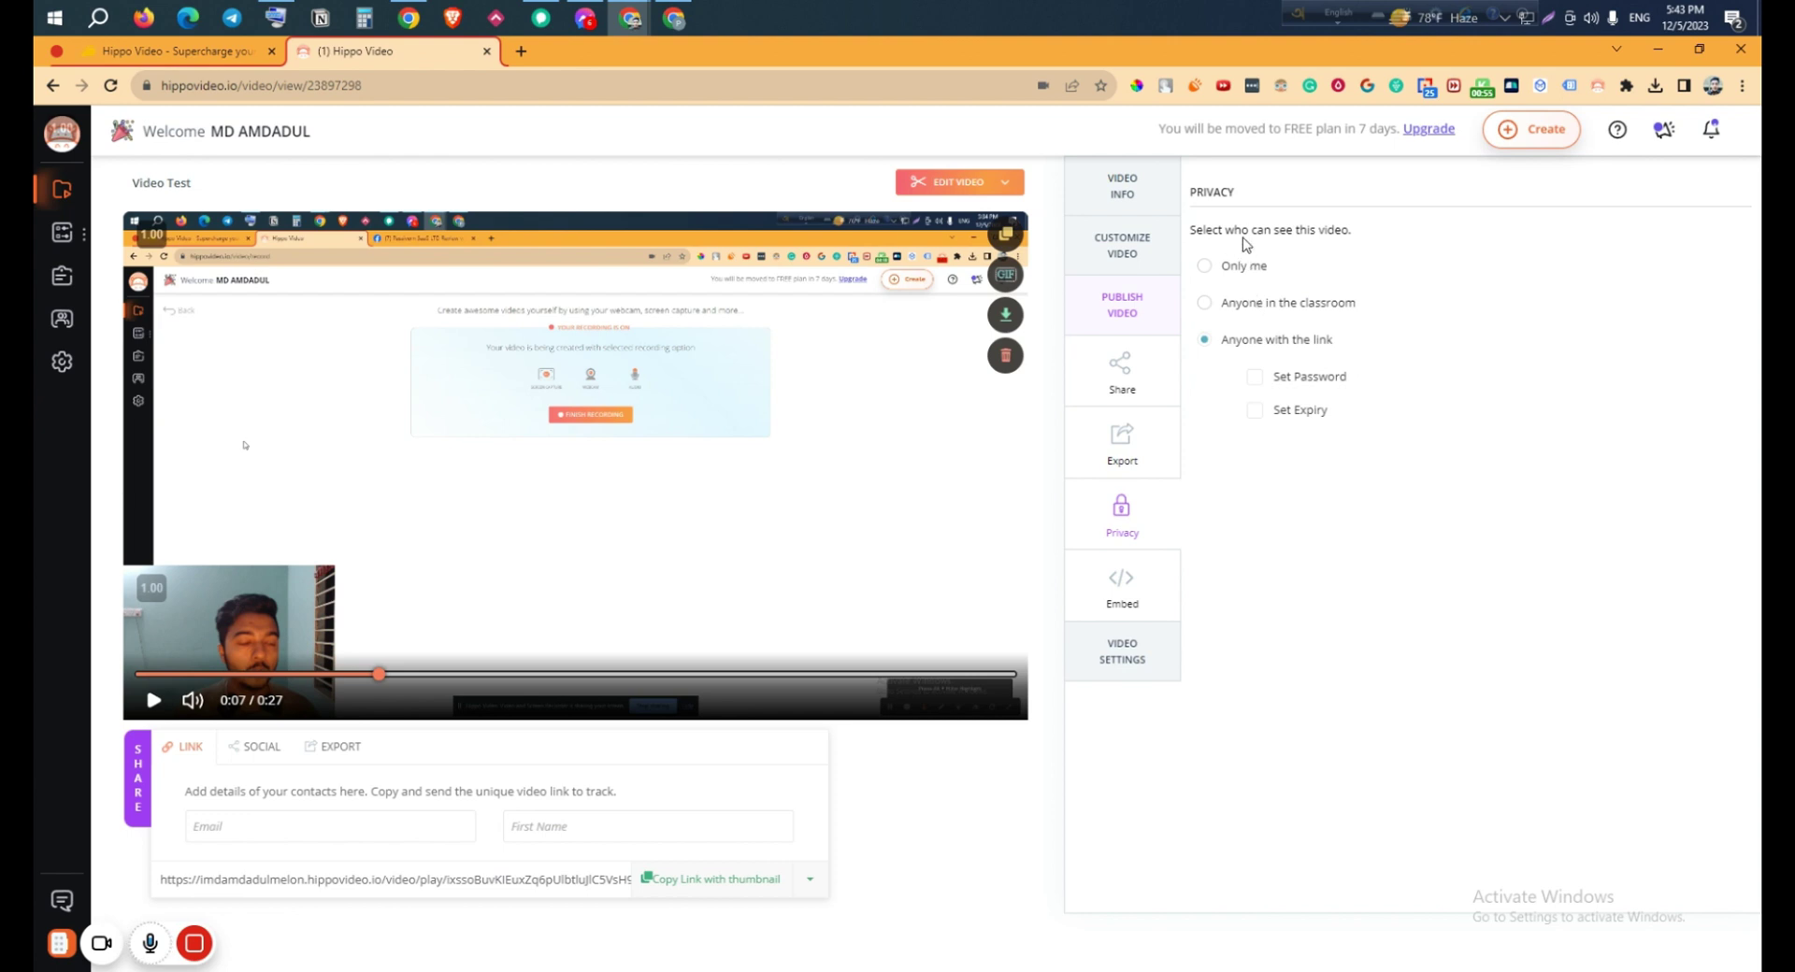
pyautogui.click(1265, 380)
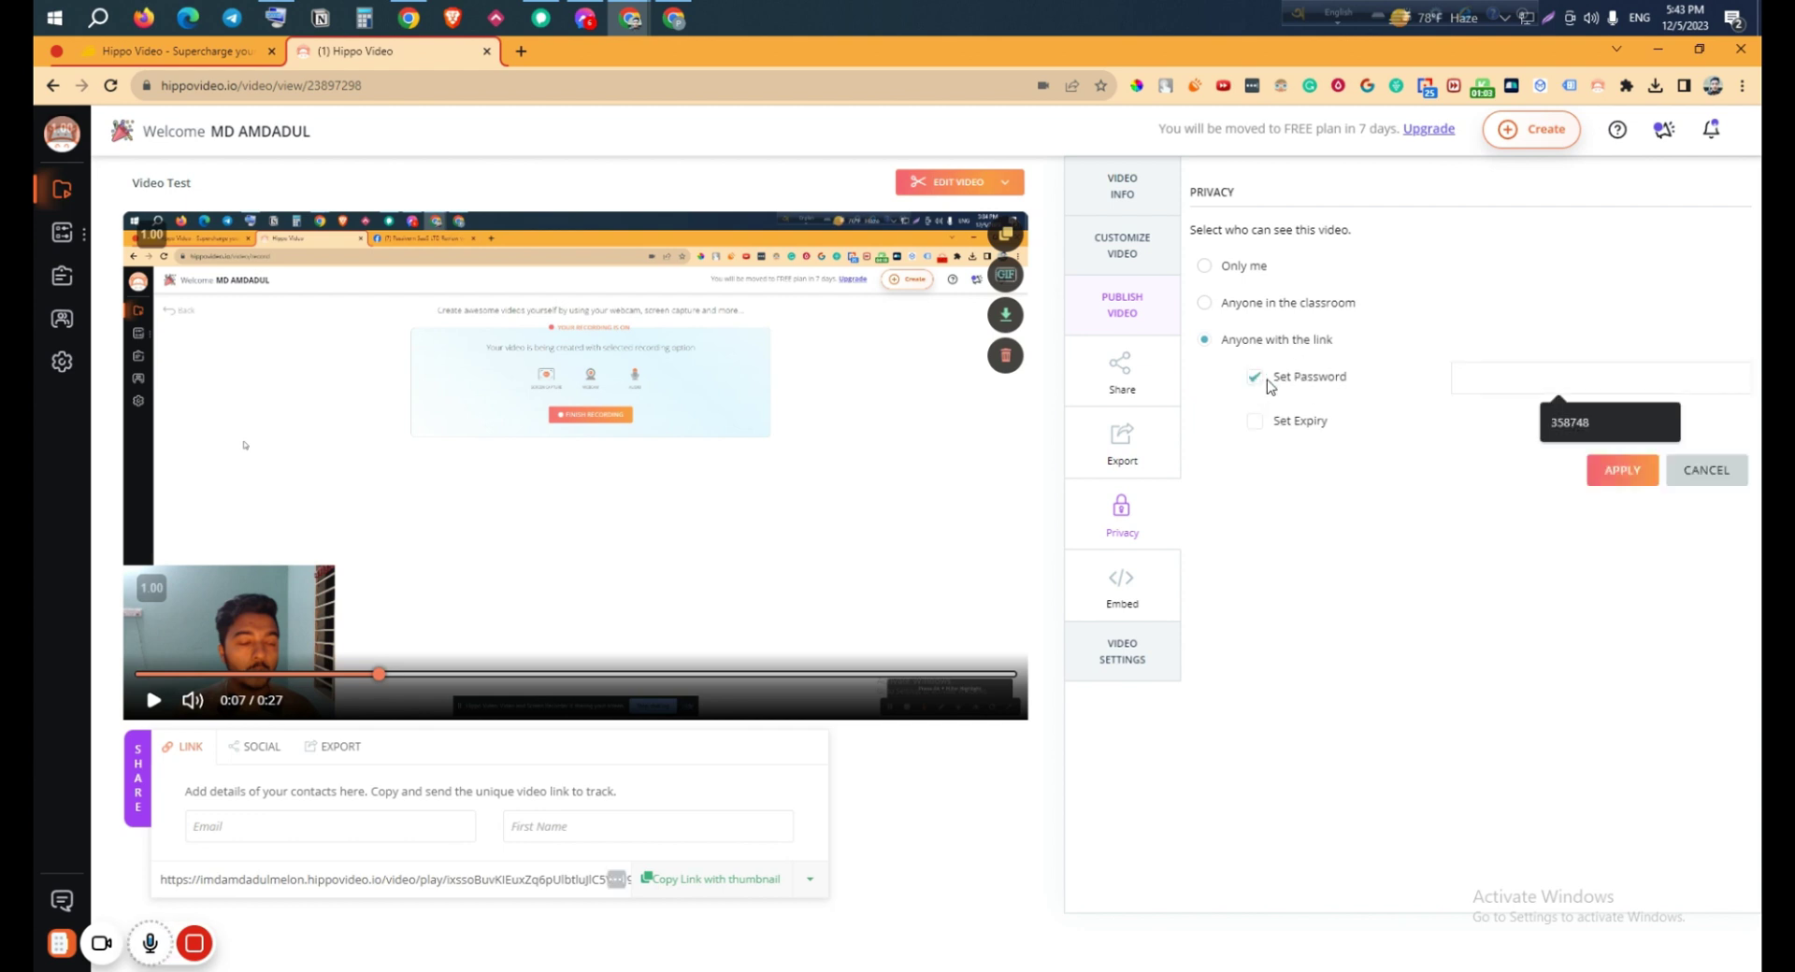
pyautogui.click(1256, 426)
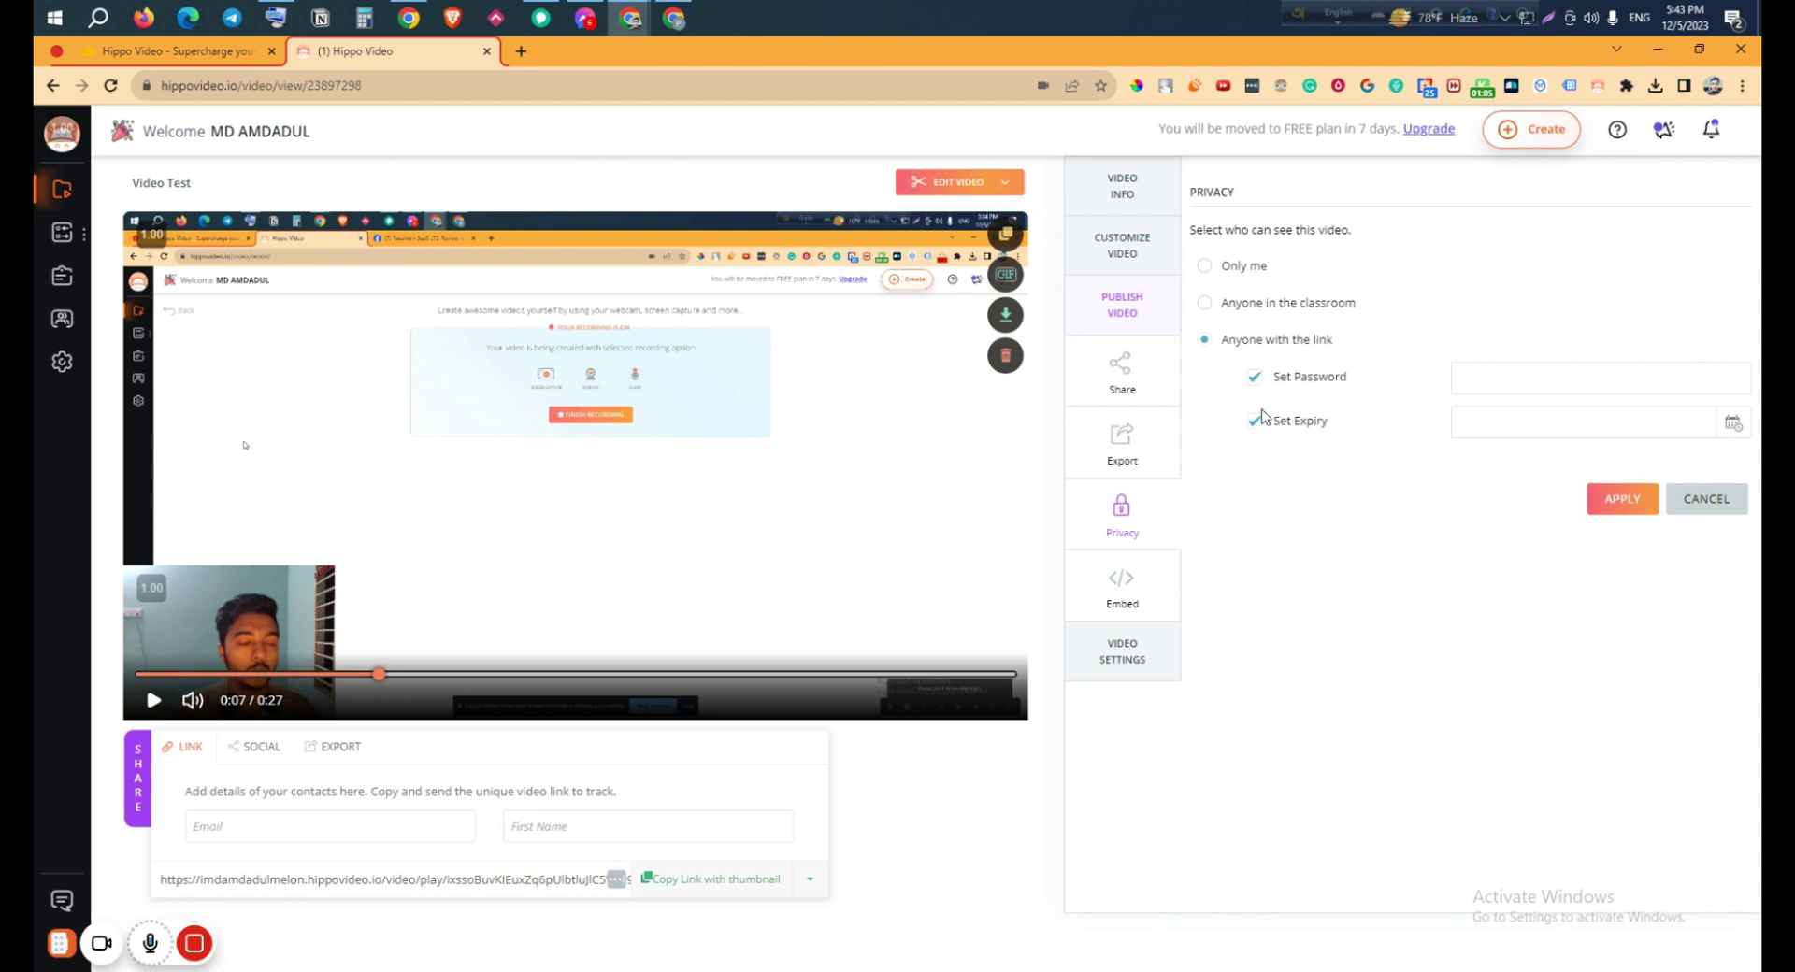
pyautogui.click(1205, 303)
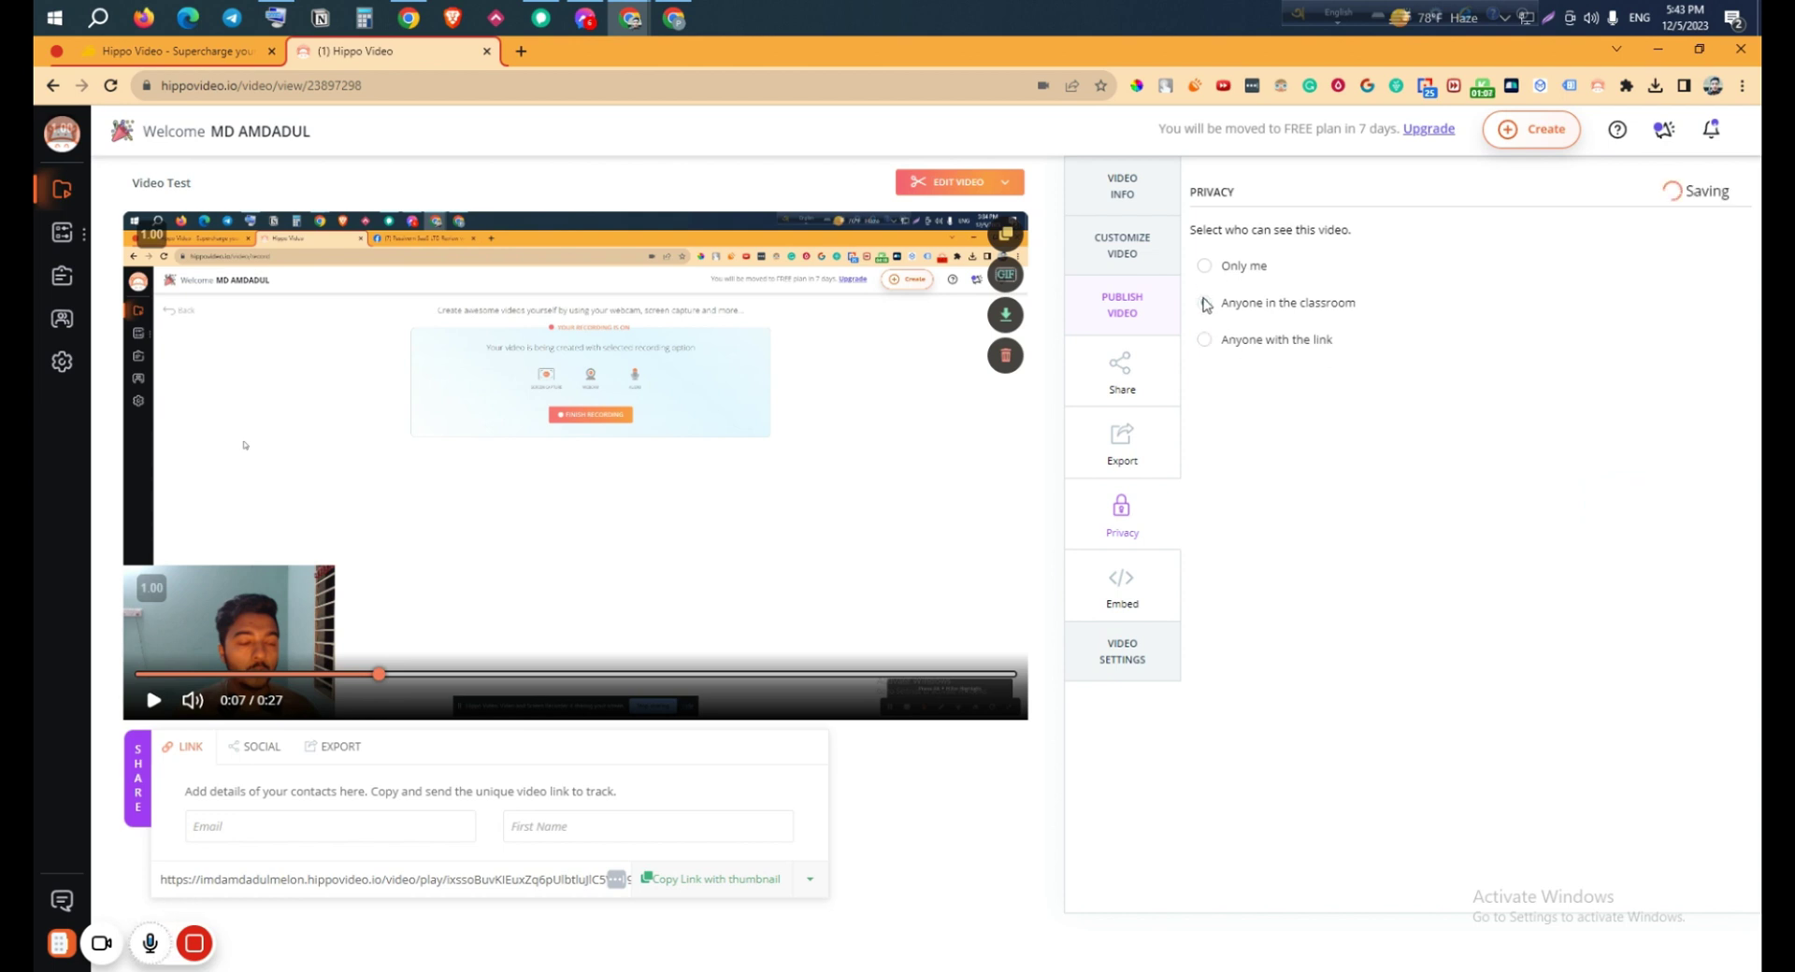
pyautogui.click(1238, 271)
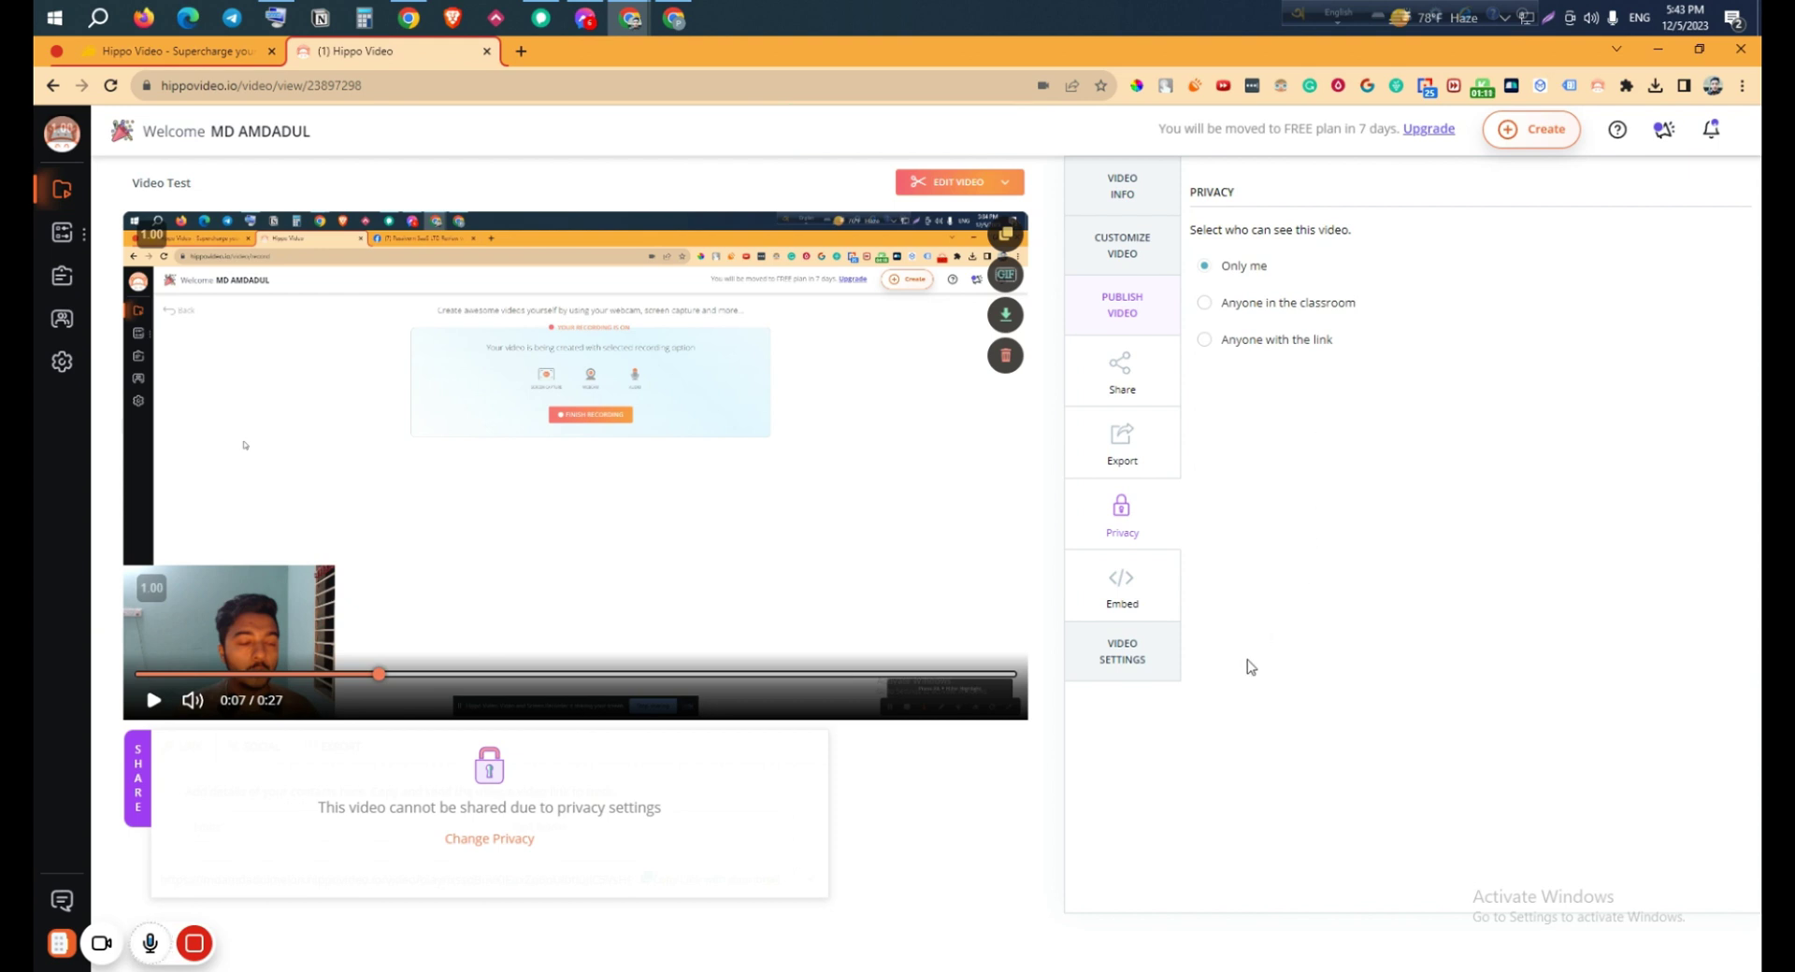
# Check the subtitles settings, try a green player theme colour in the video's branding, and set the theme
pyautogui.click(1163, 663)
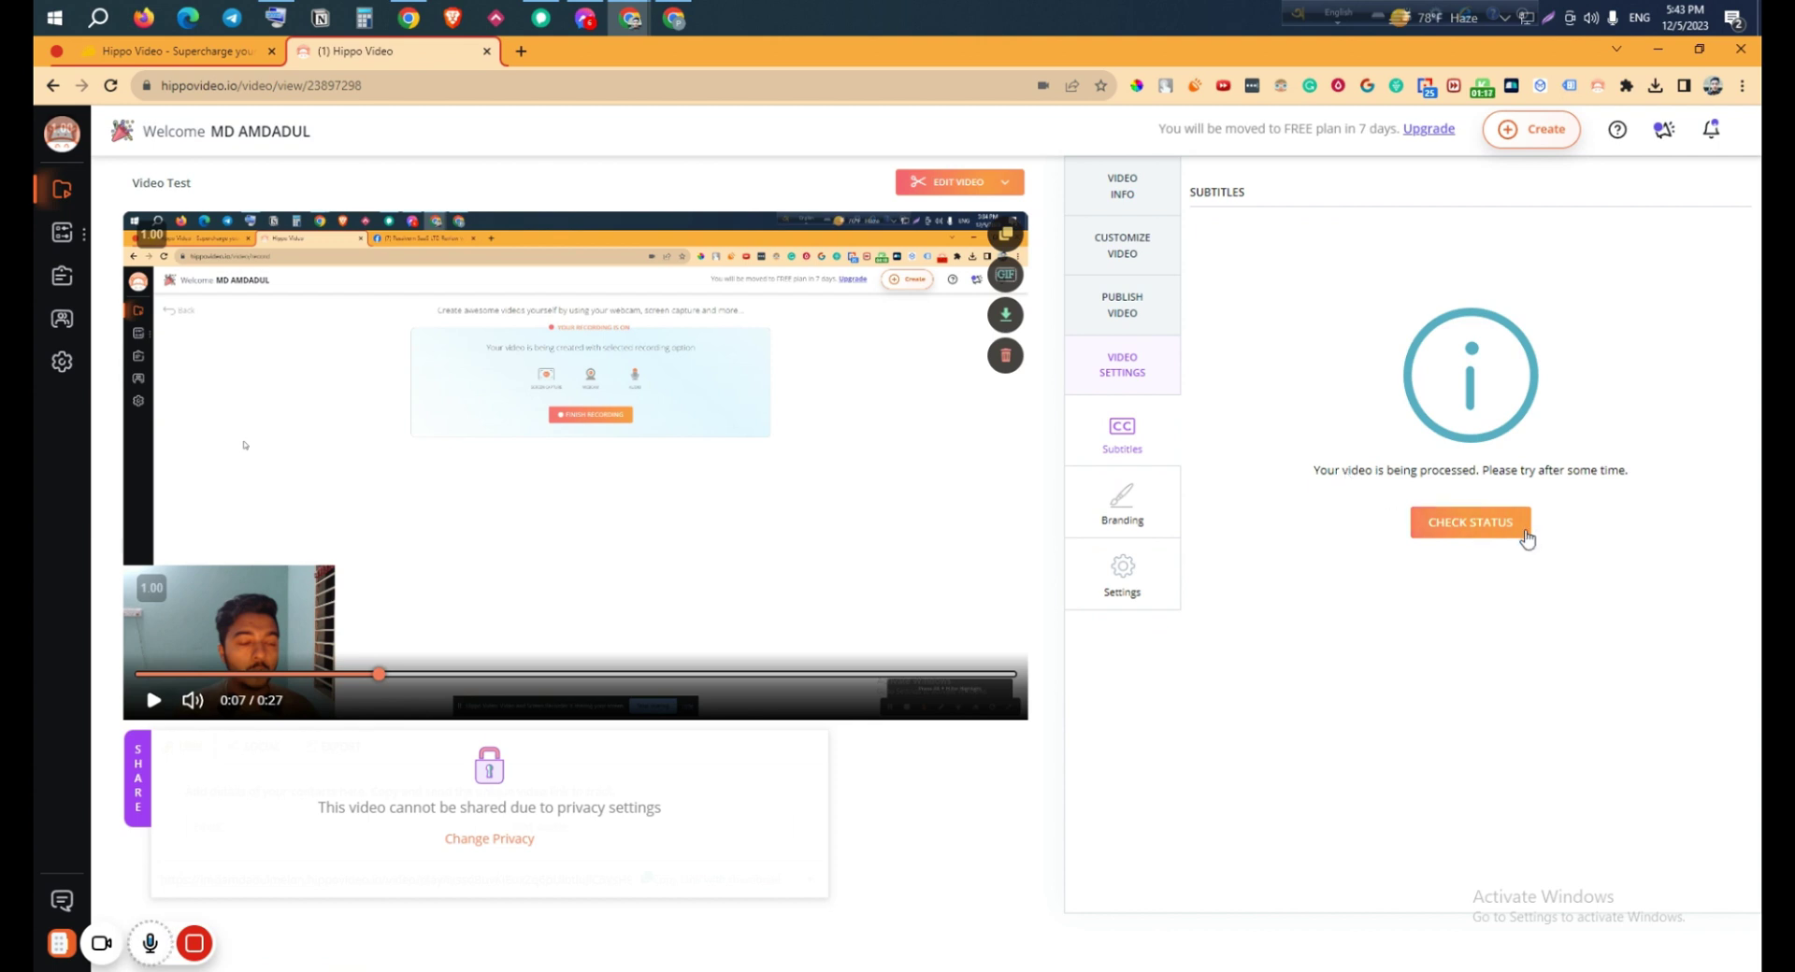
pyautogui.click(1141, 531)
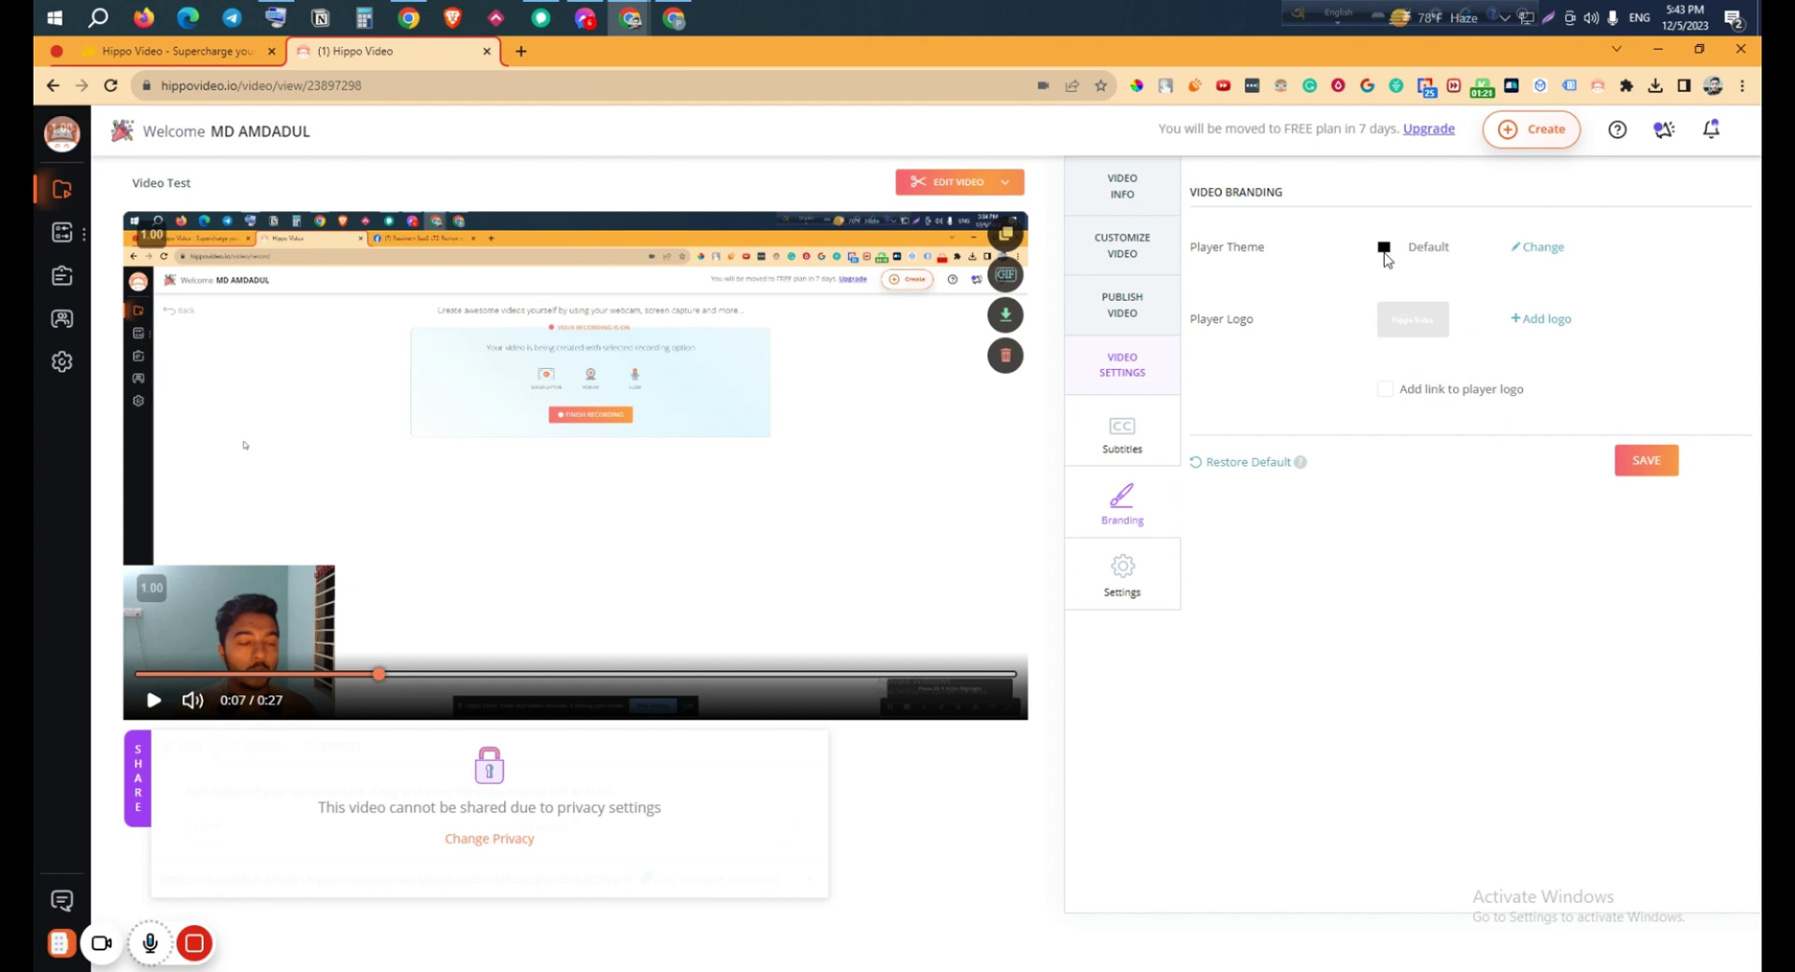
pyautogui.click(1541, 247)
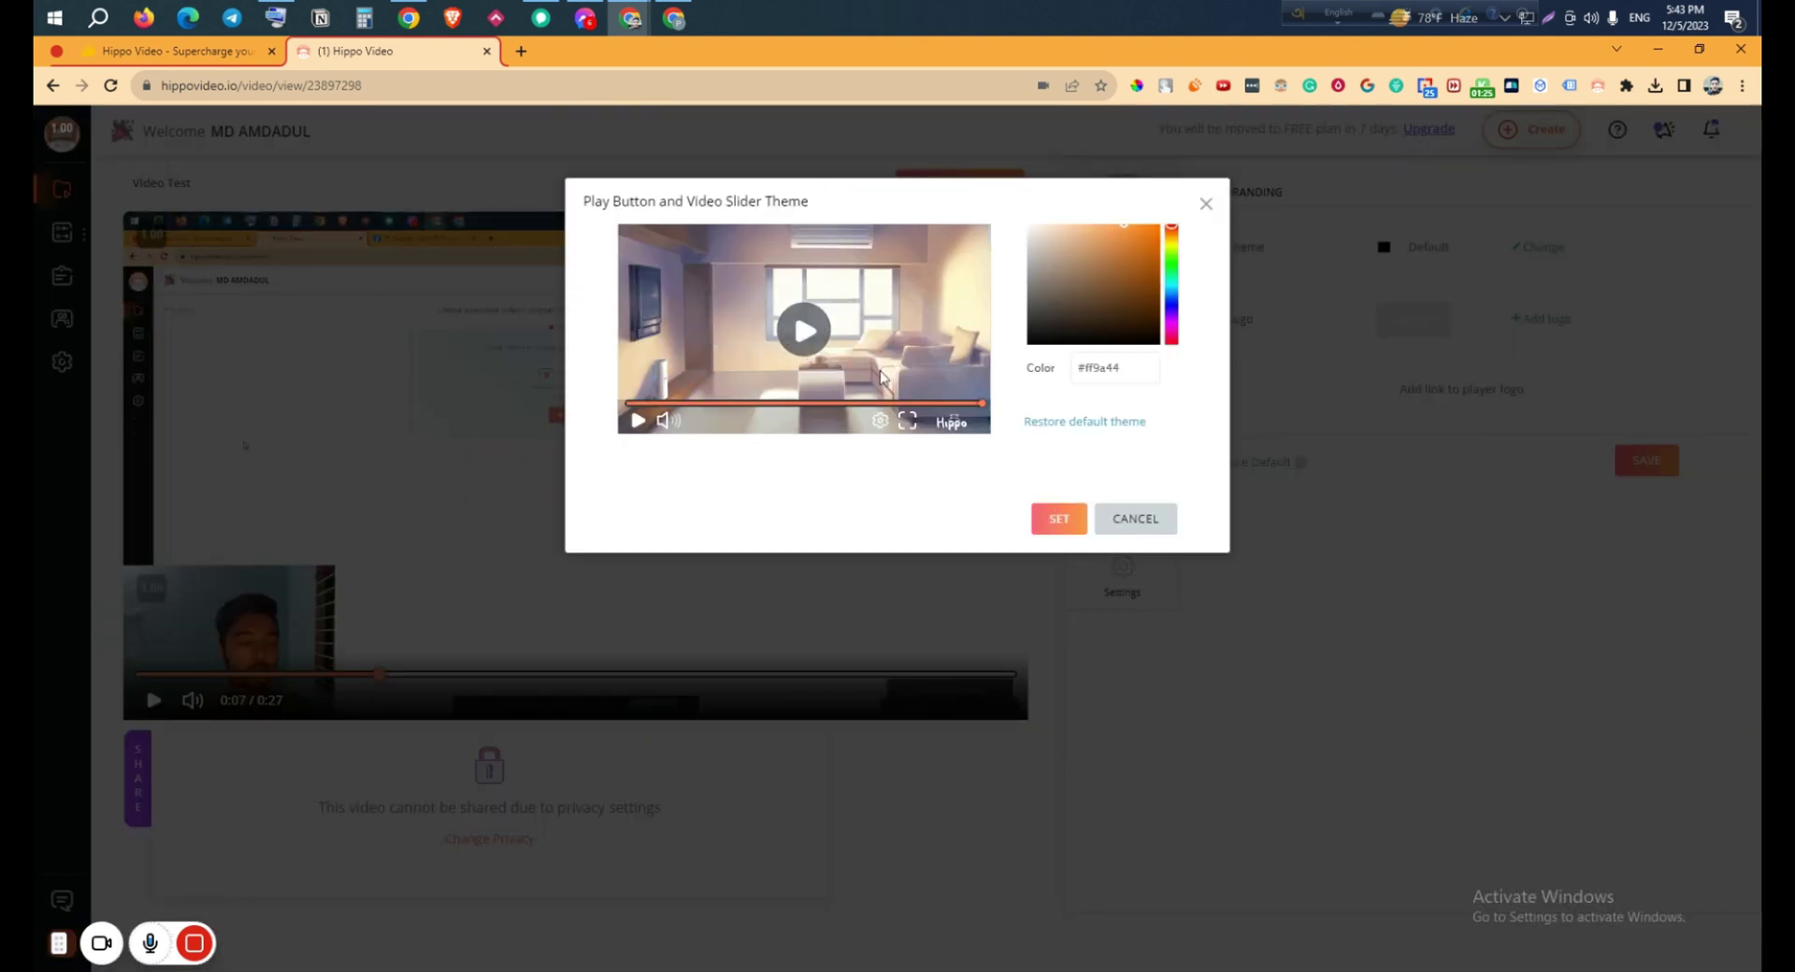
pyautogui.click(1153, 244)
pyautogui.moveTo(1171, 248)
pyautogui.mouseDown()
pyautogui.moveTo(1174, 291)
pyautogui.moveTo(1172, 272)
pyautogui.mouseUp()
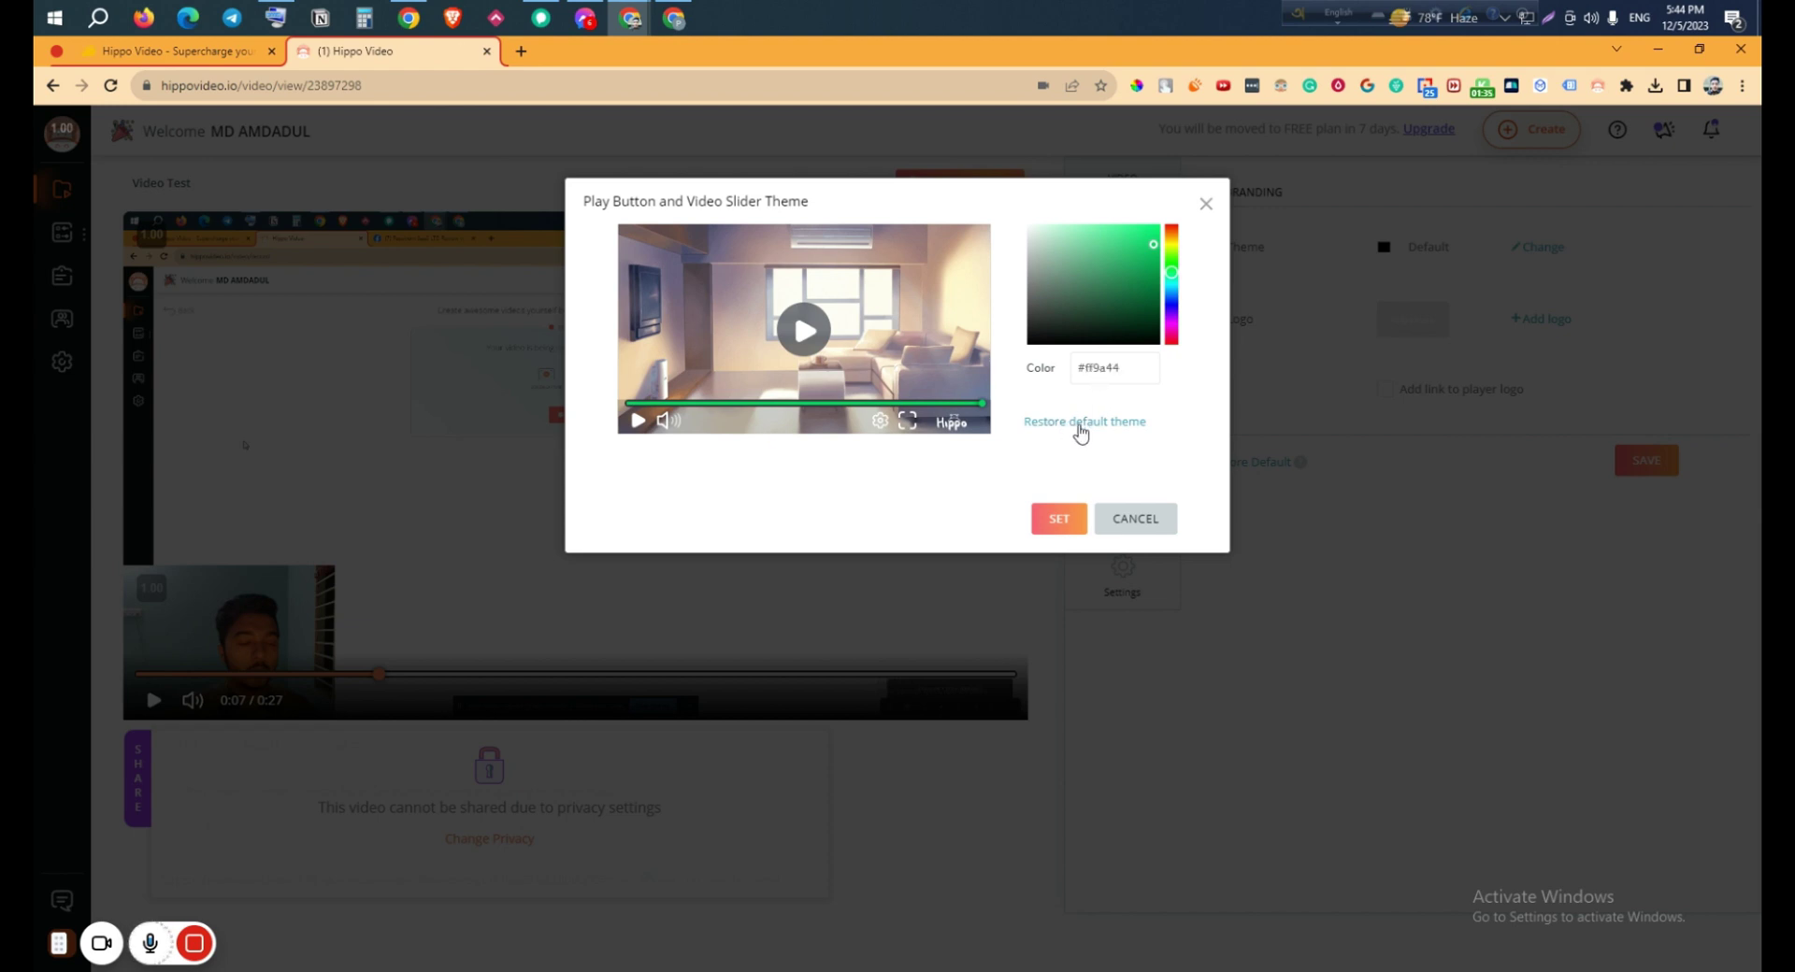
pyautogui.click(1059, 519)
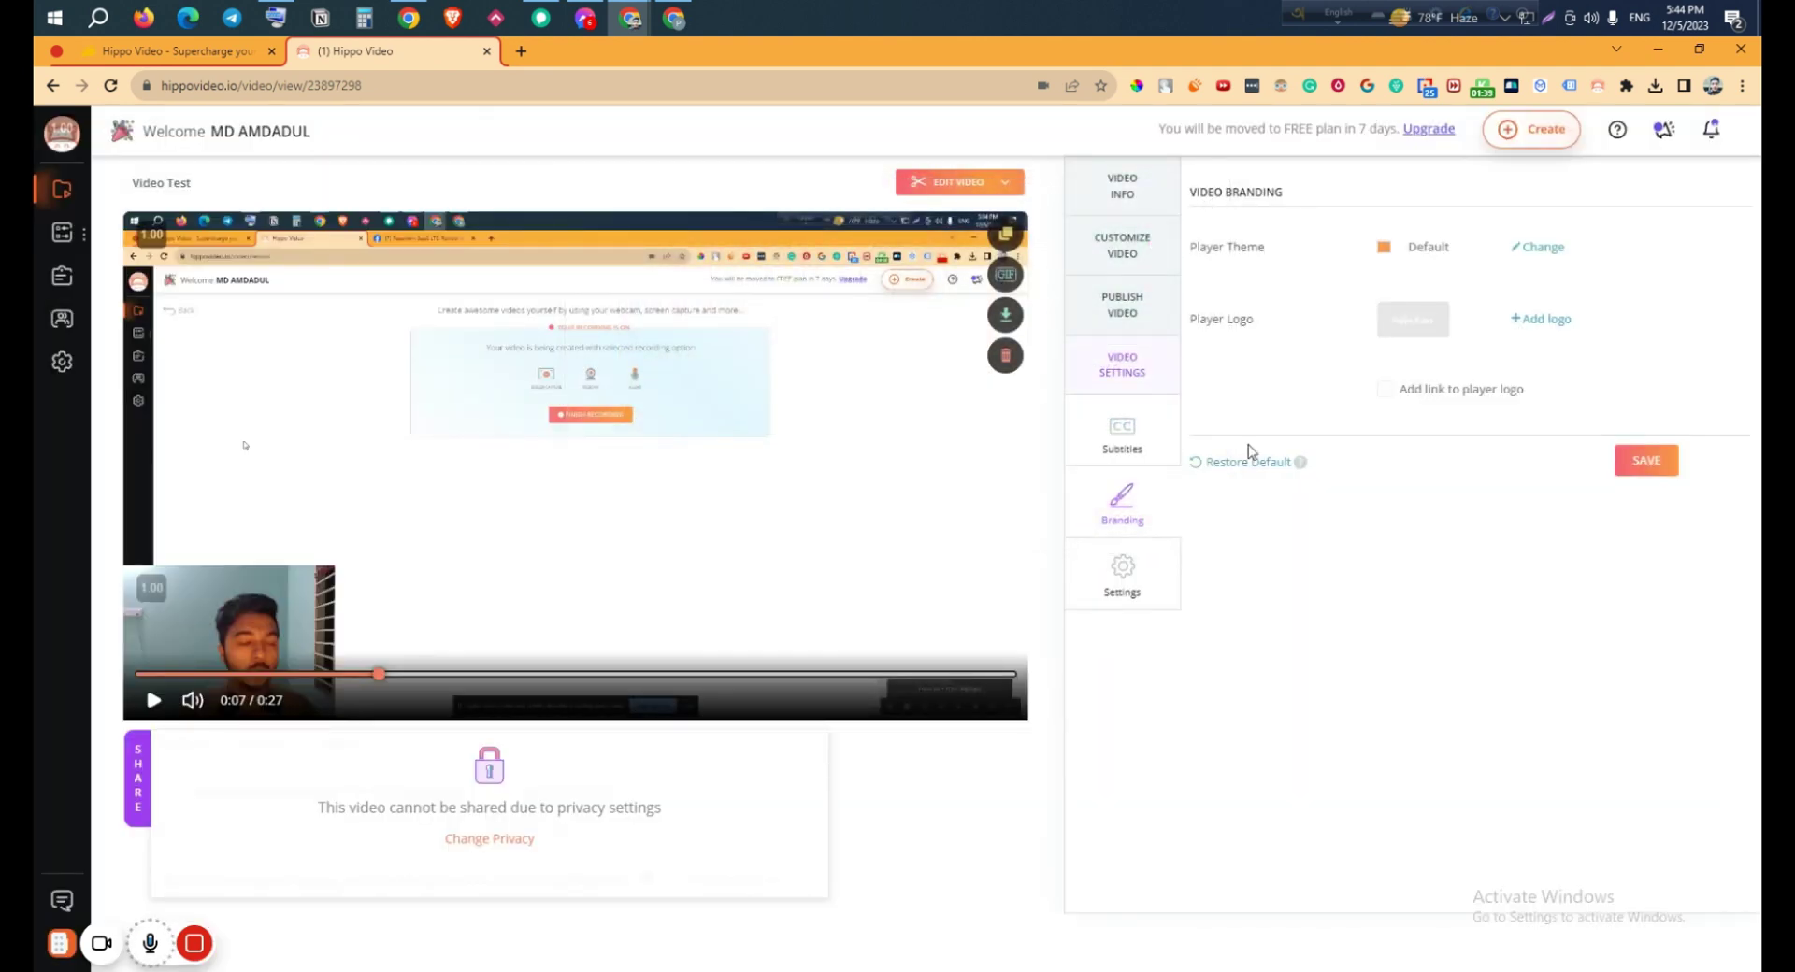
# Check the image library, import the Passivern image from local files as the player logo, and save the branding
pyautogui.click(1555, 323)
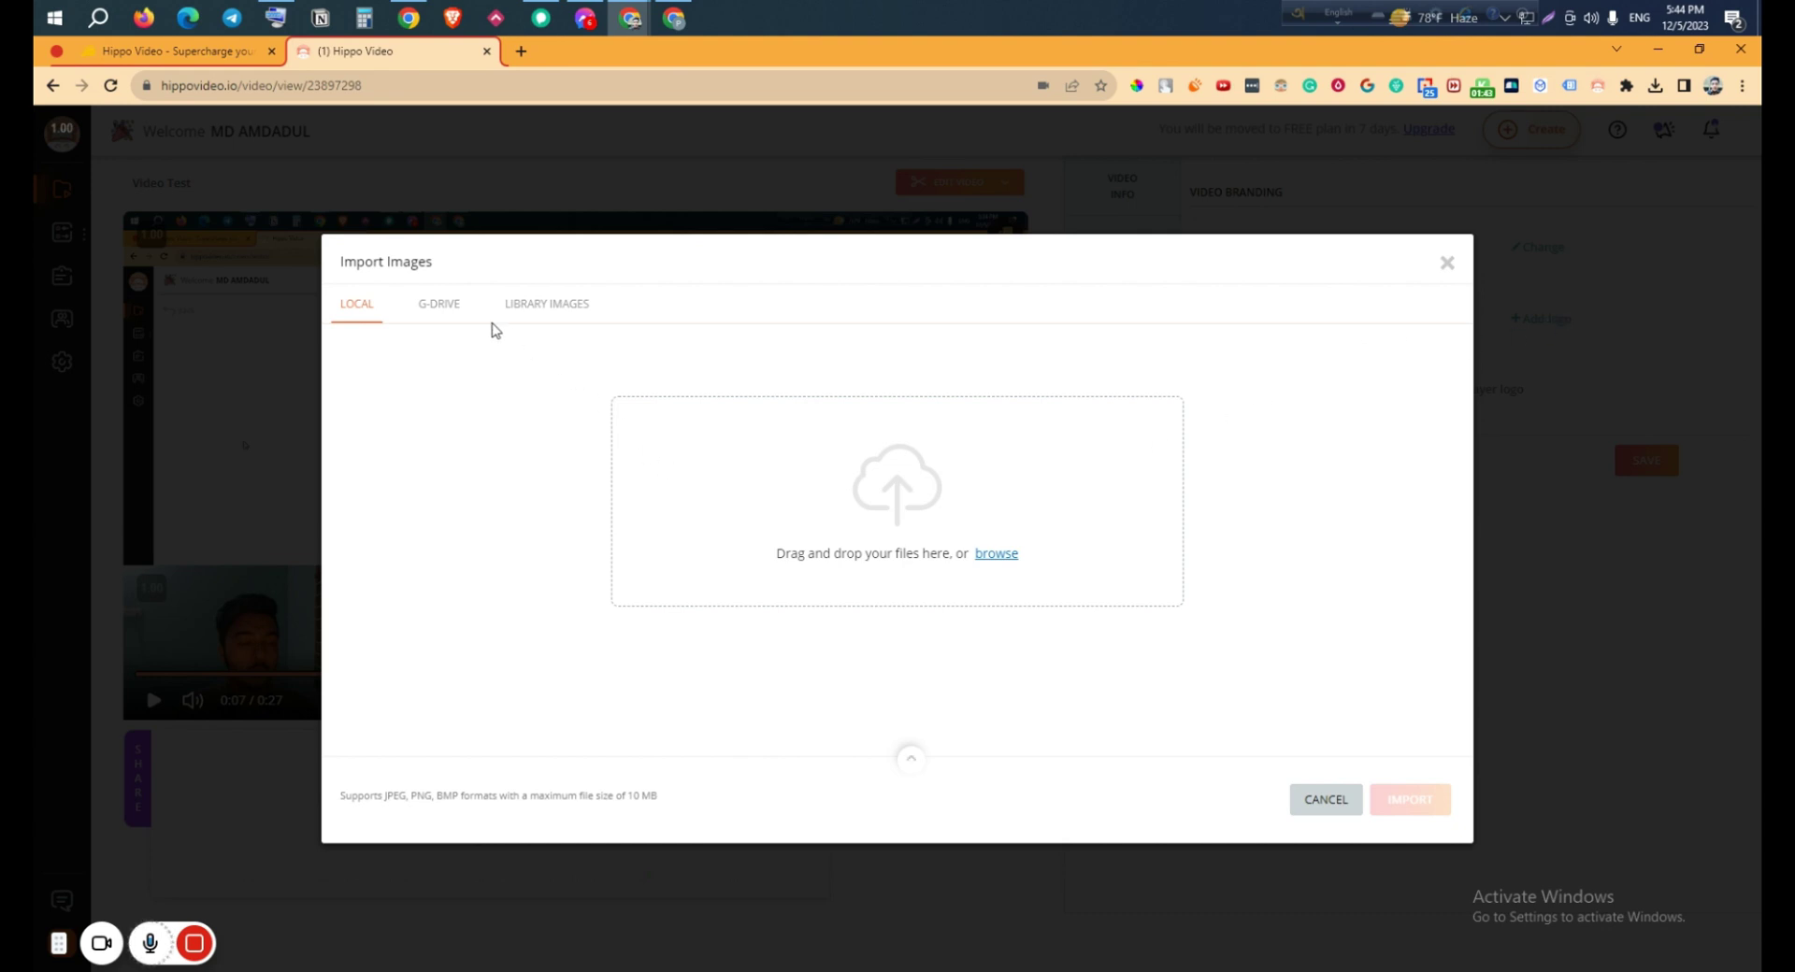
pyautogui.click(548, 313)
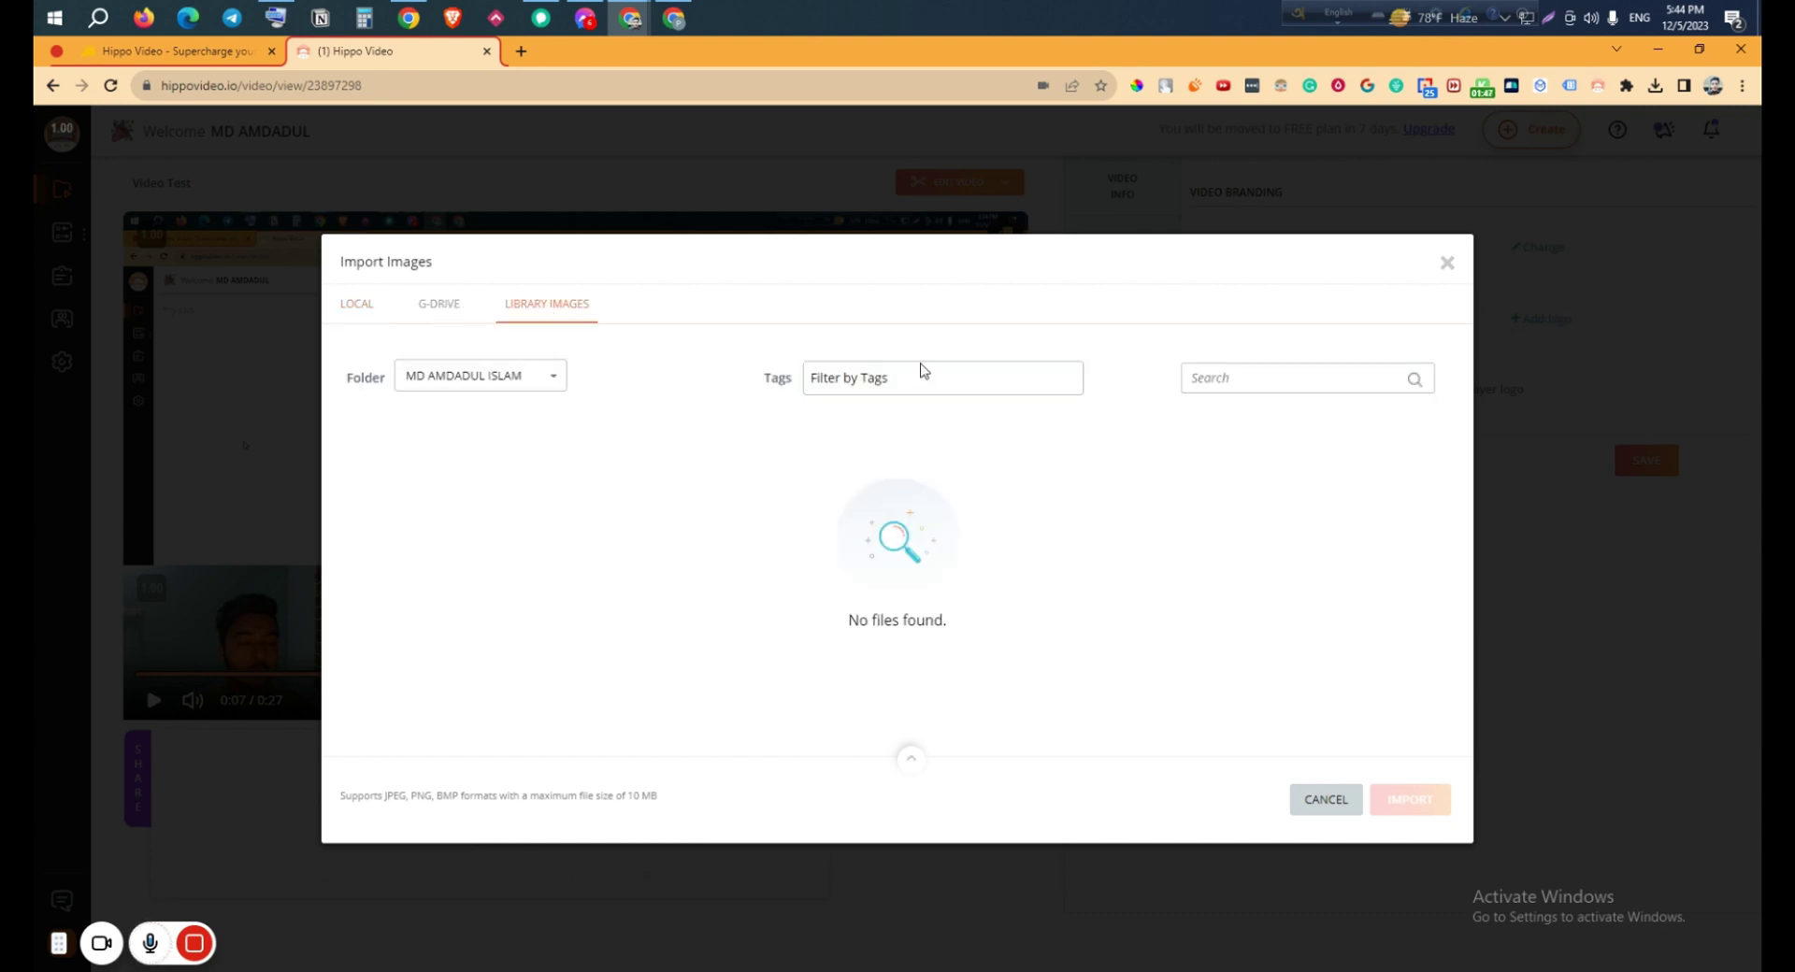
pyautogui.click(349, 309)
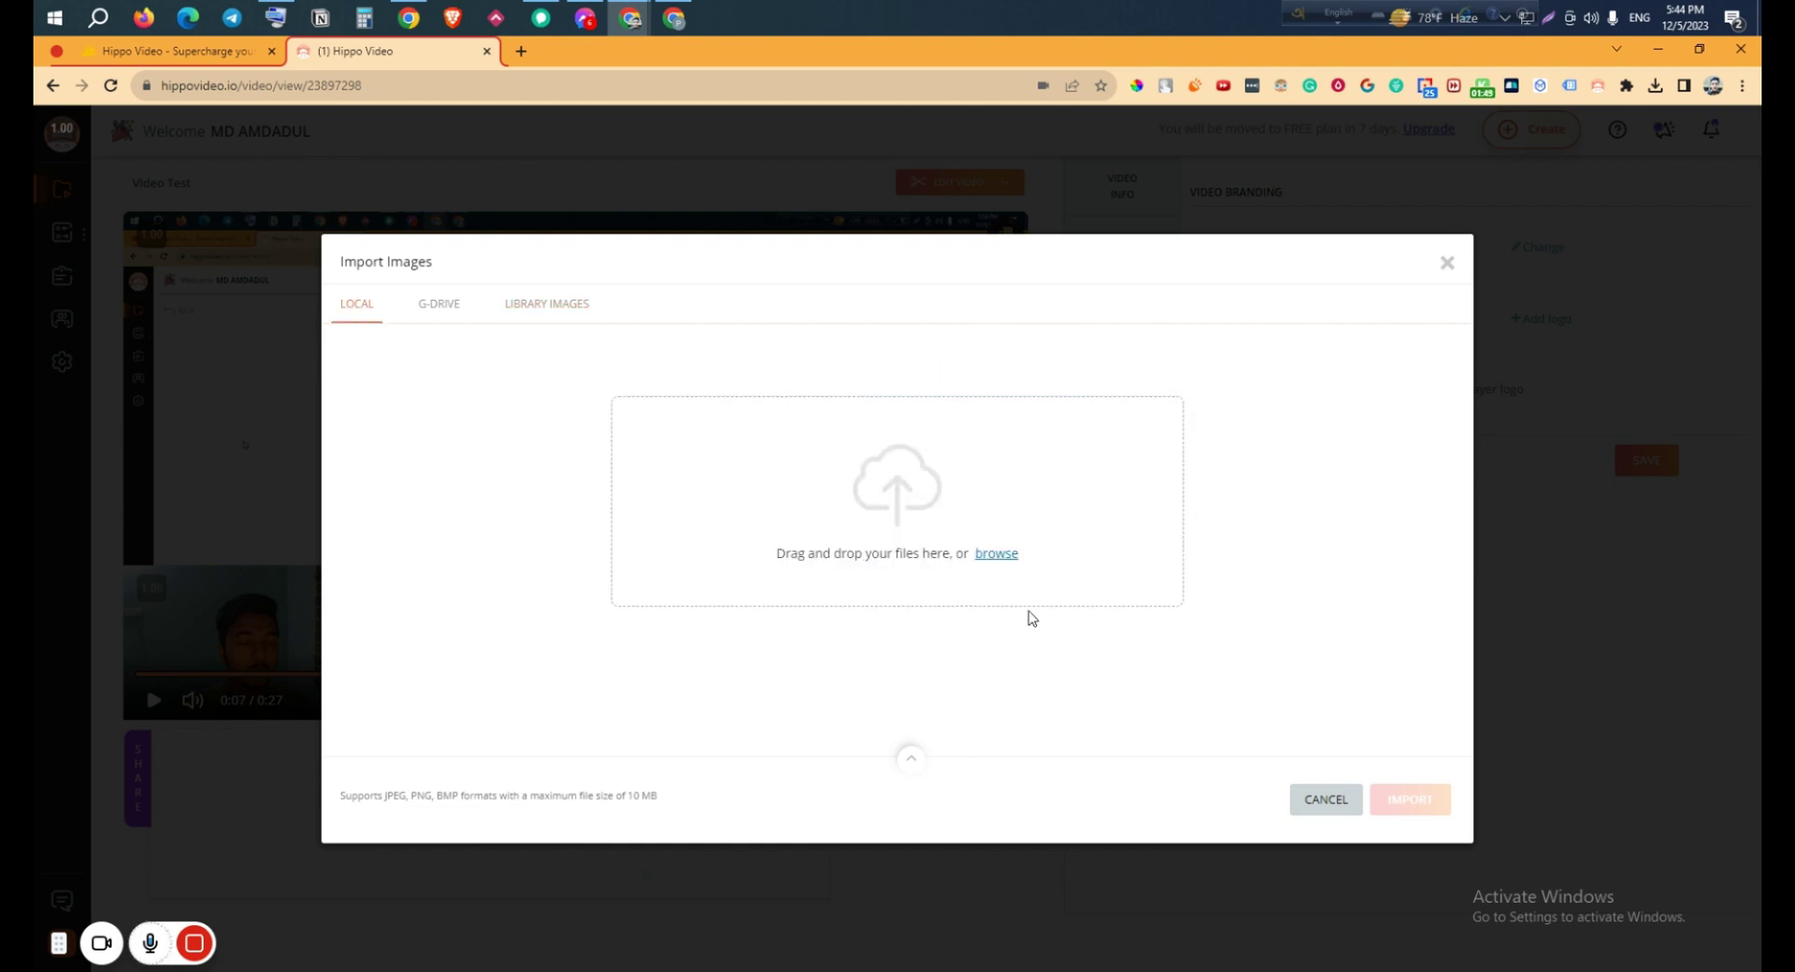
pyautogui.moveTo(192, 944)
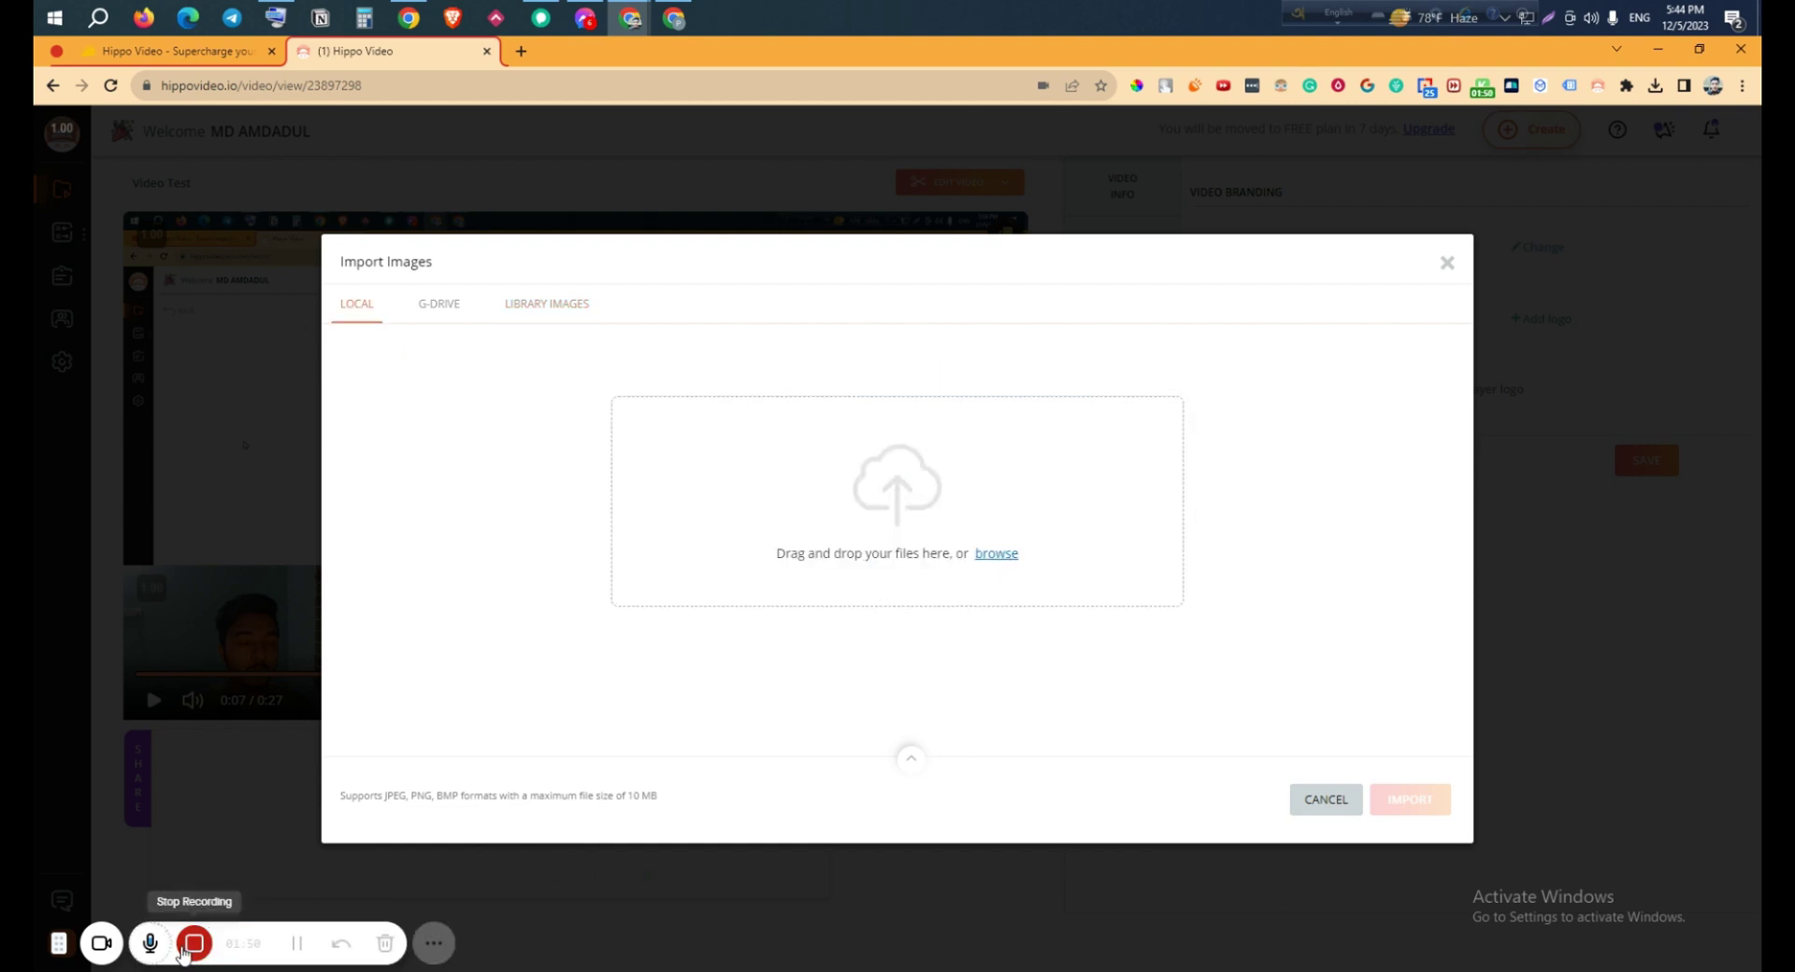
pyautogui.click(300, 944)
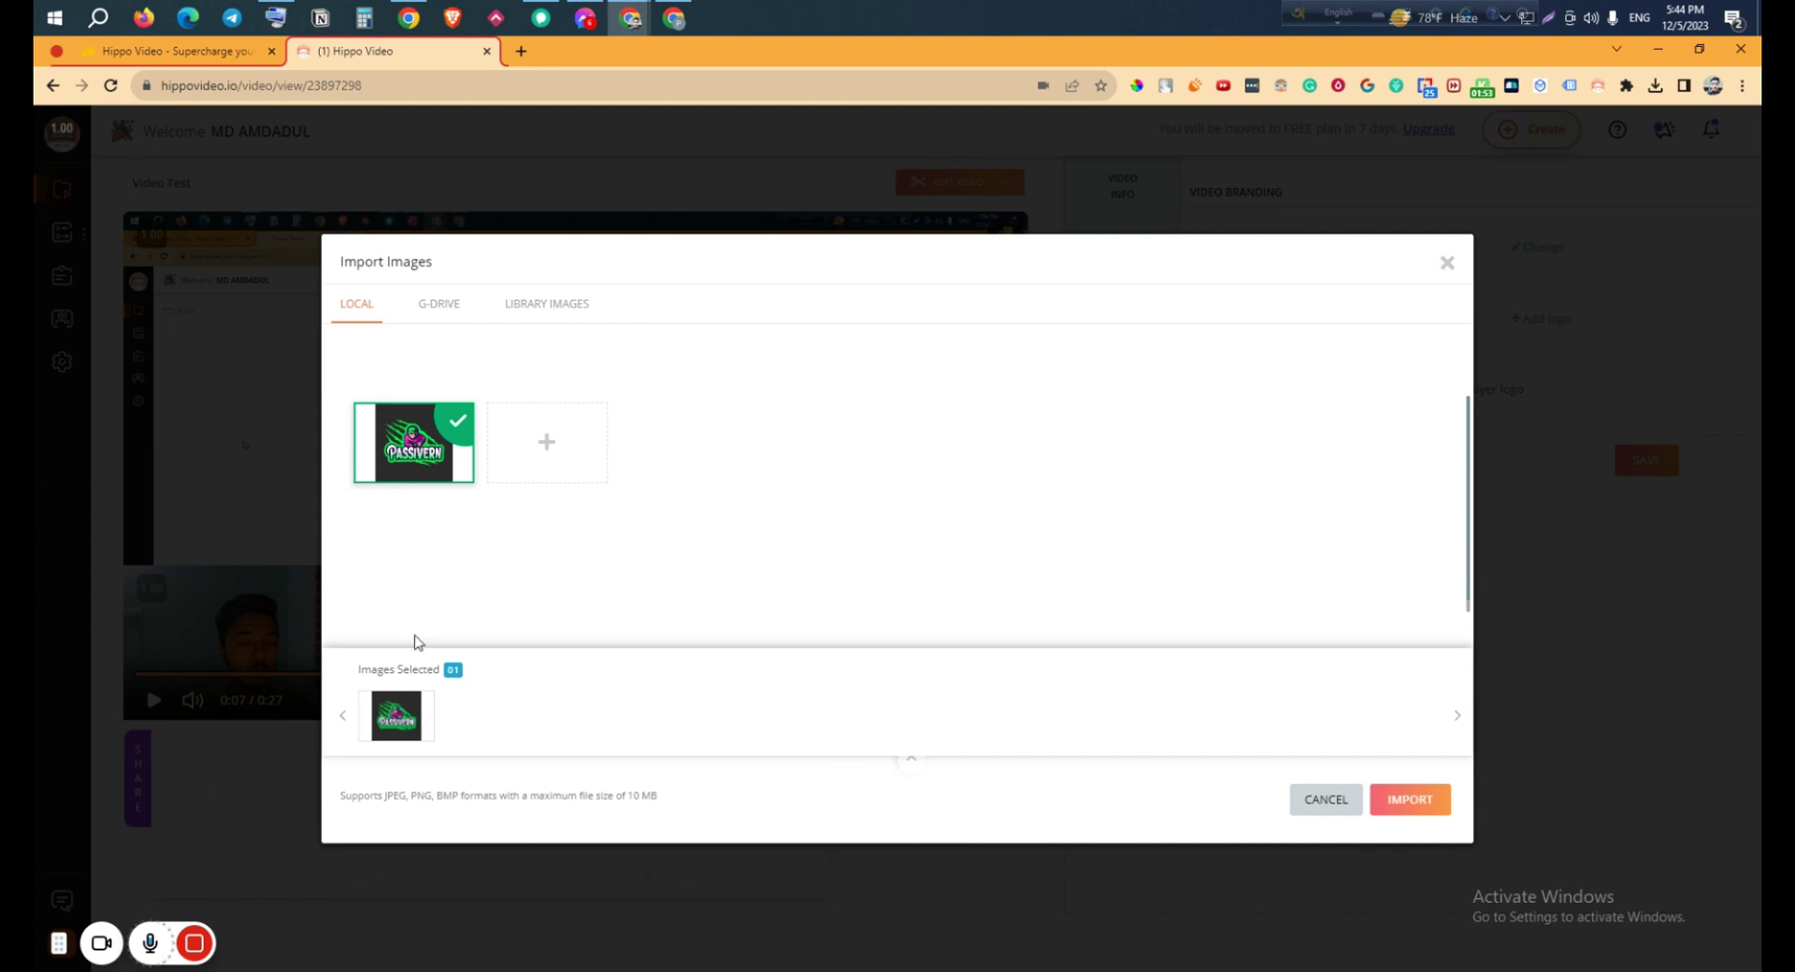
pyautogui.click(1405, 801)
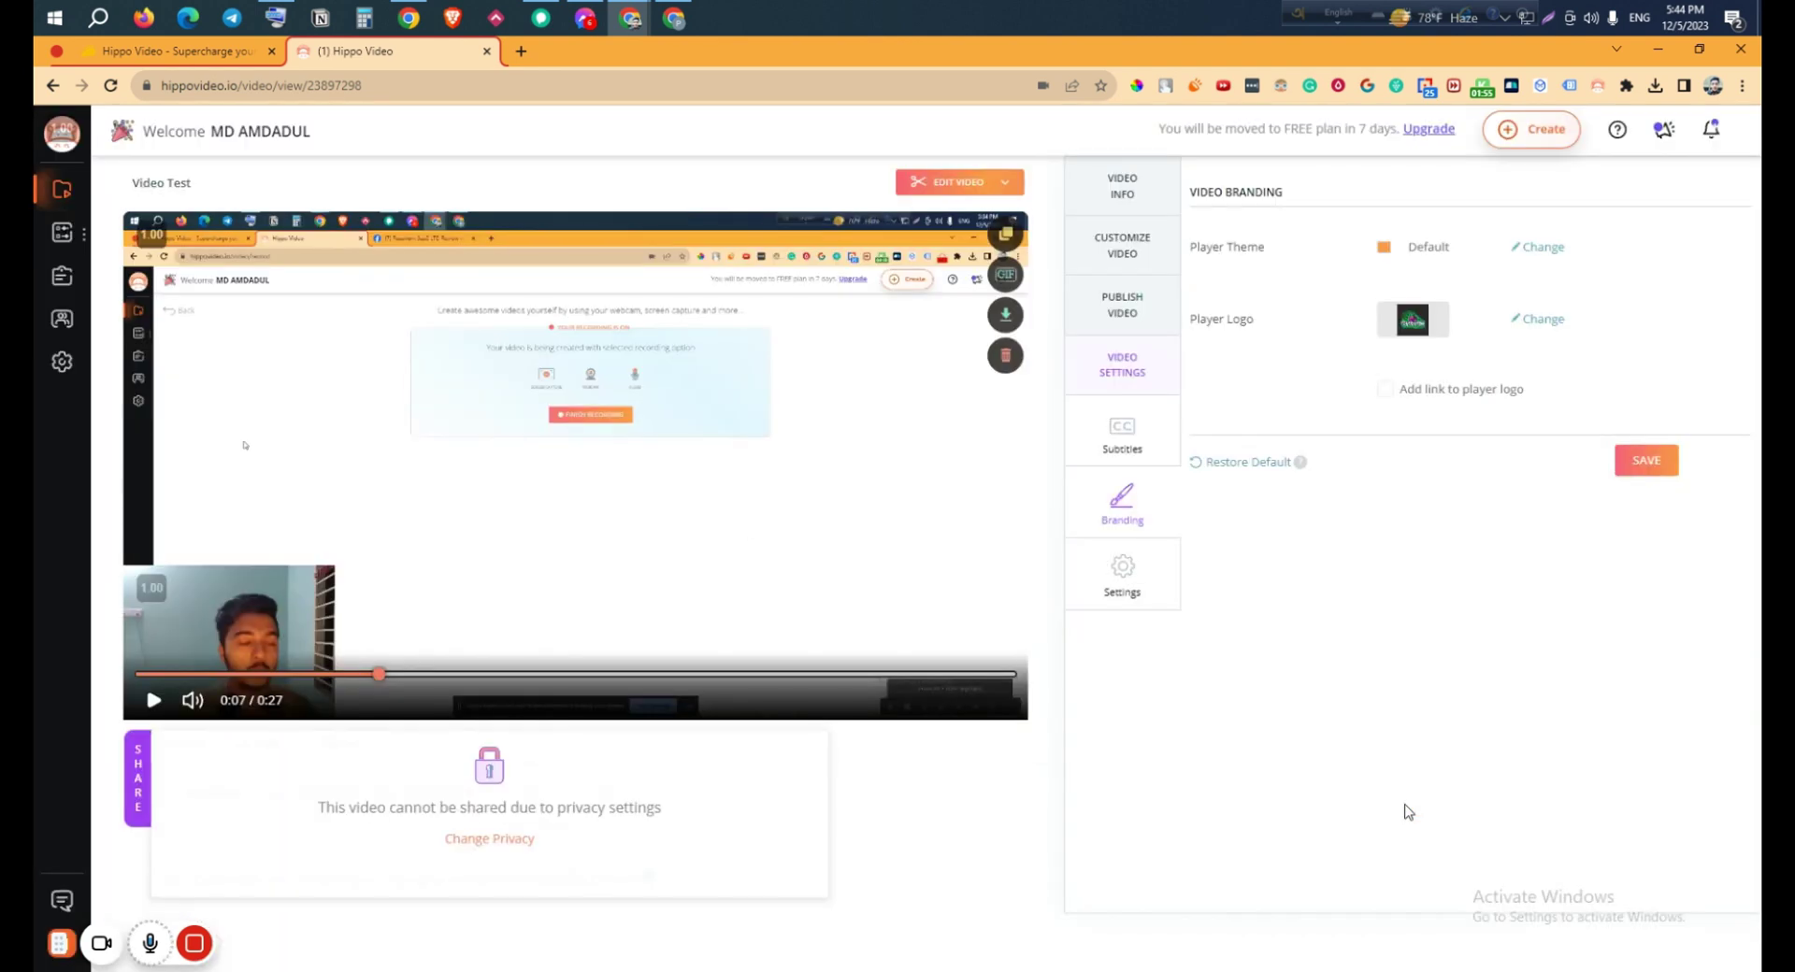
pyautogui.click(1646, 467)
# Open the Video Test recording from the default folder in the media library
pyautogui.click(62, 190)
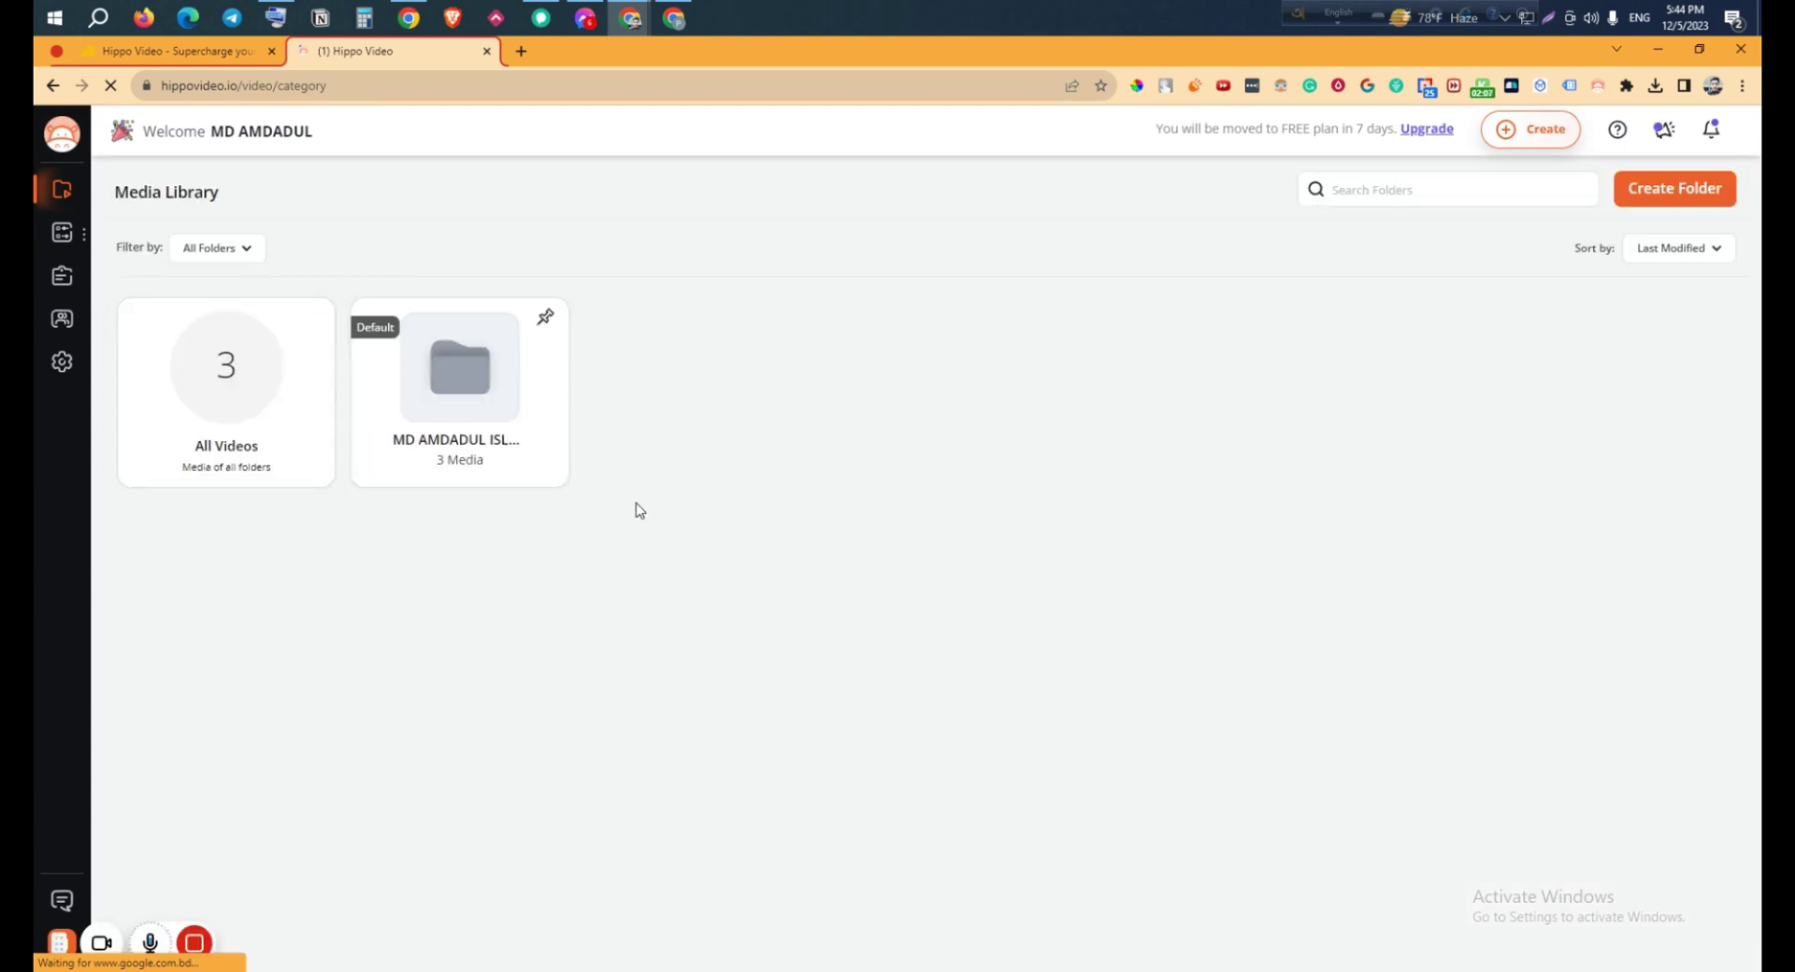
pyautogui.click(453, 415)
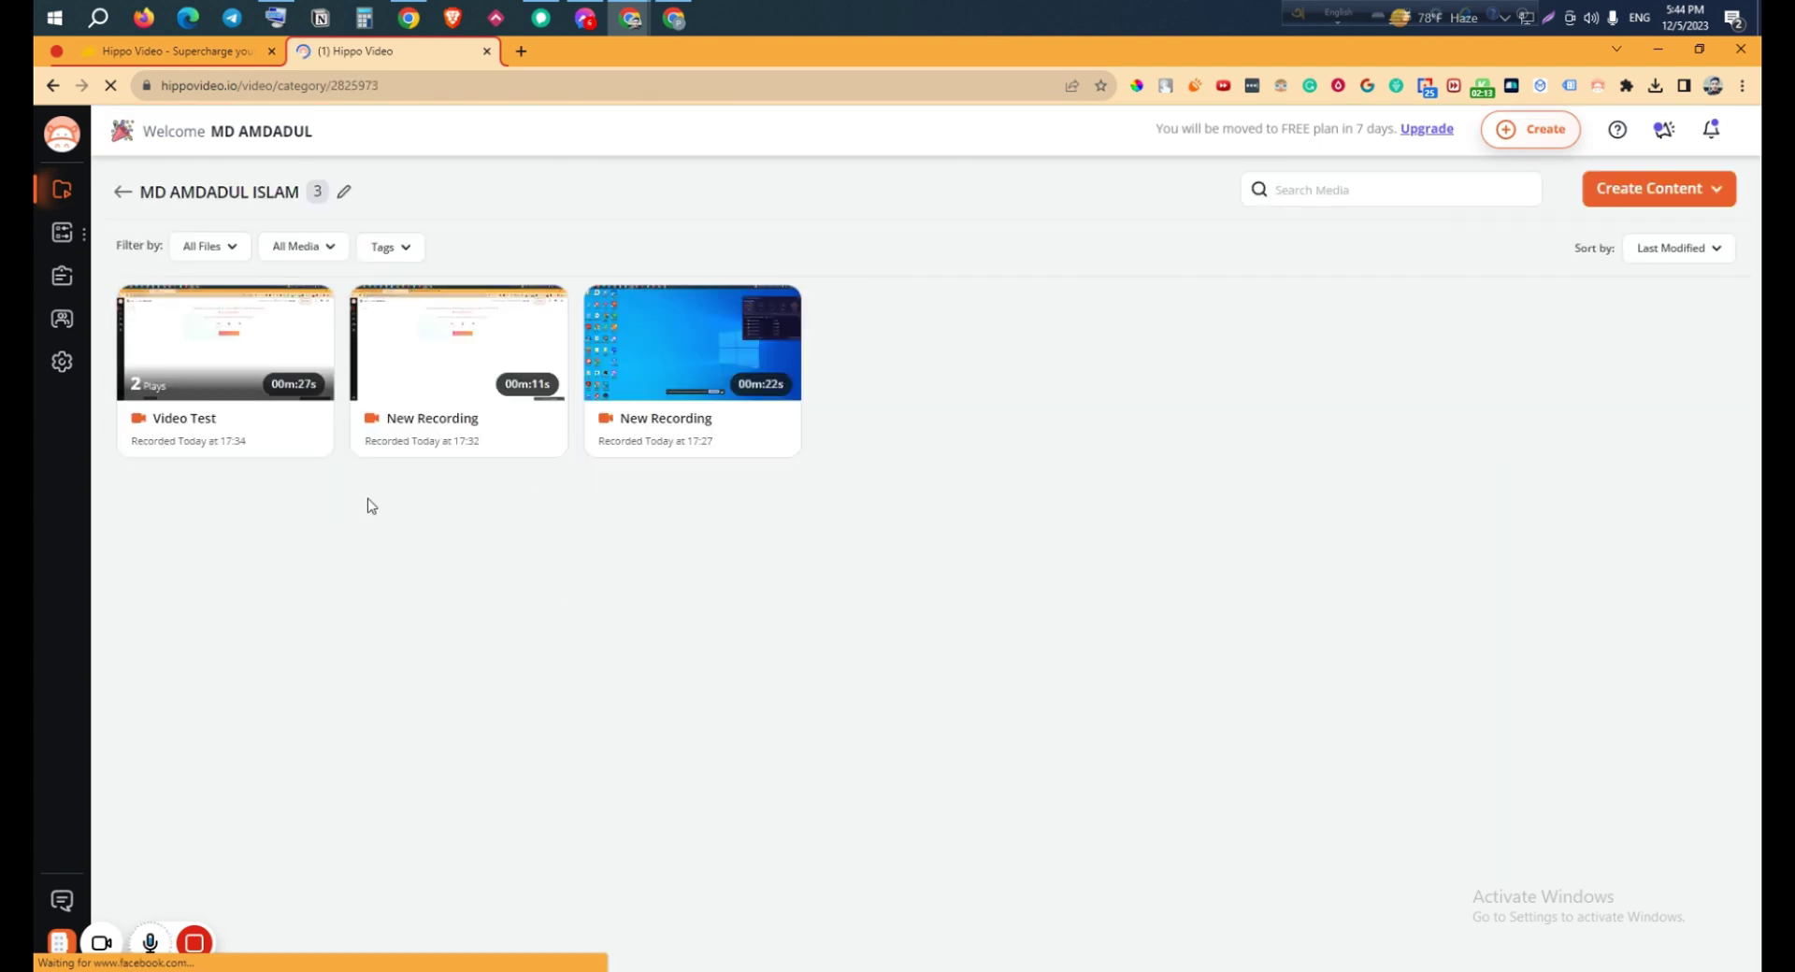
pyautogui.moveTo(199, 417)
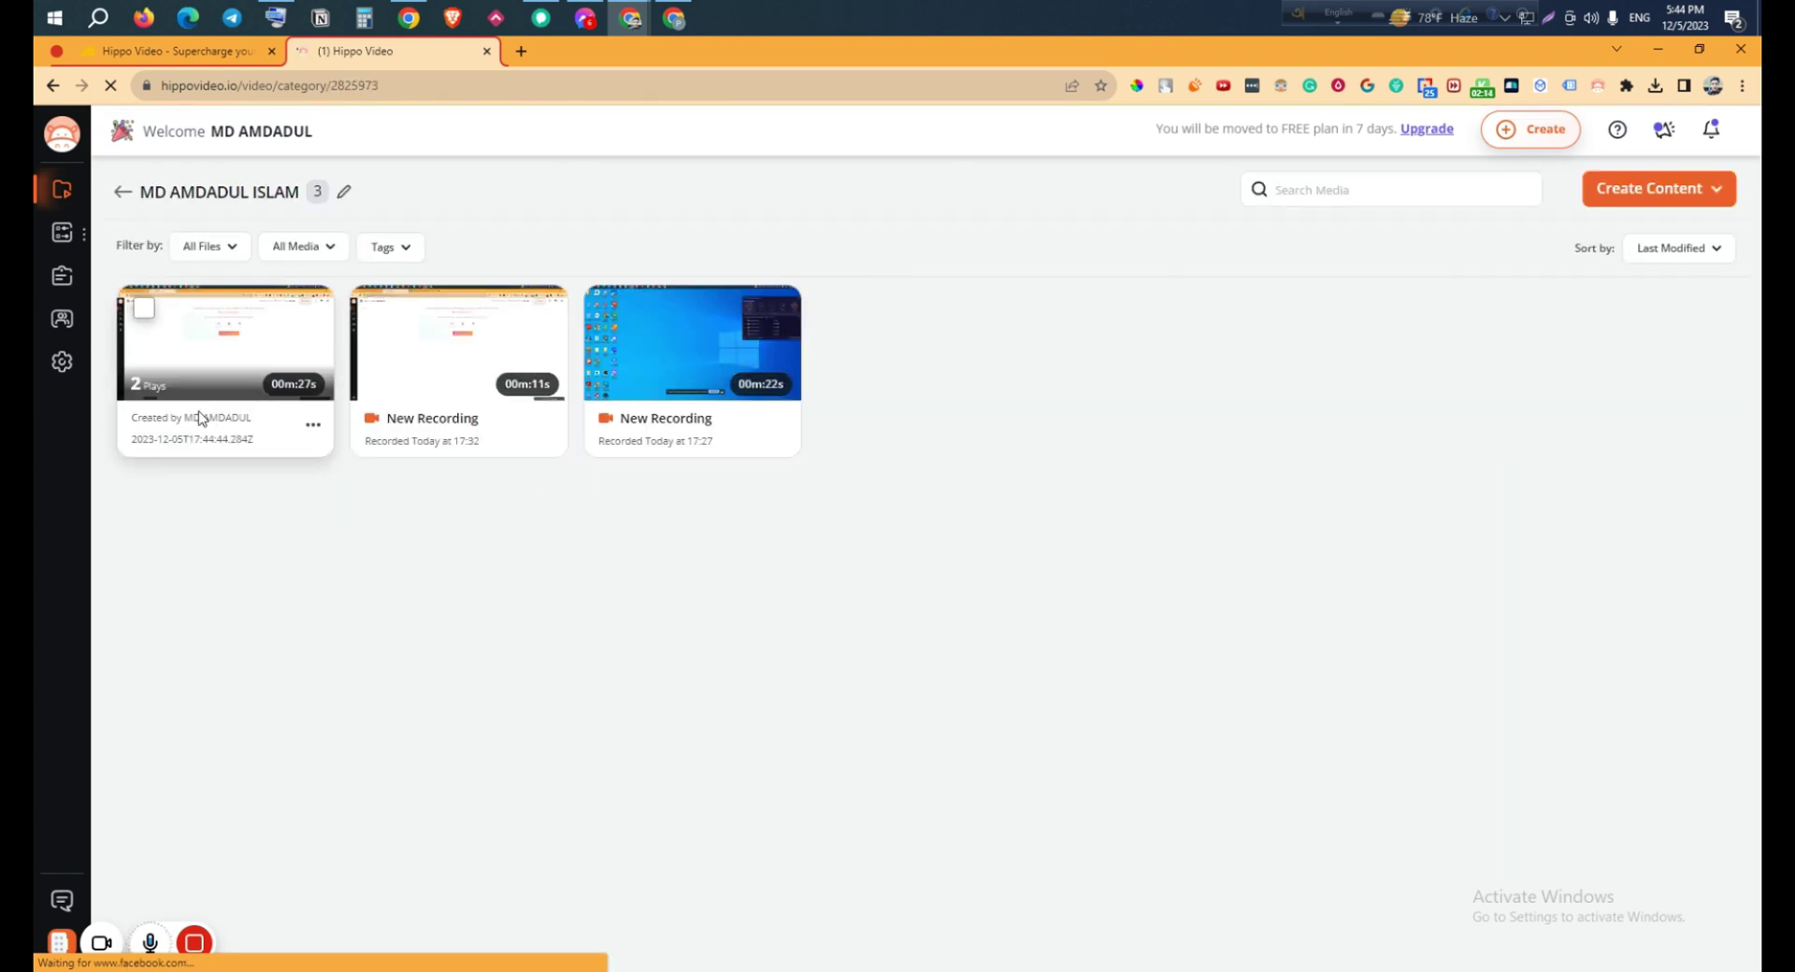
pyautogui.click(220, 362)
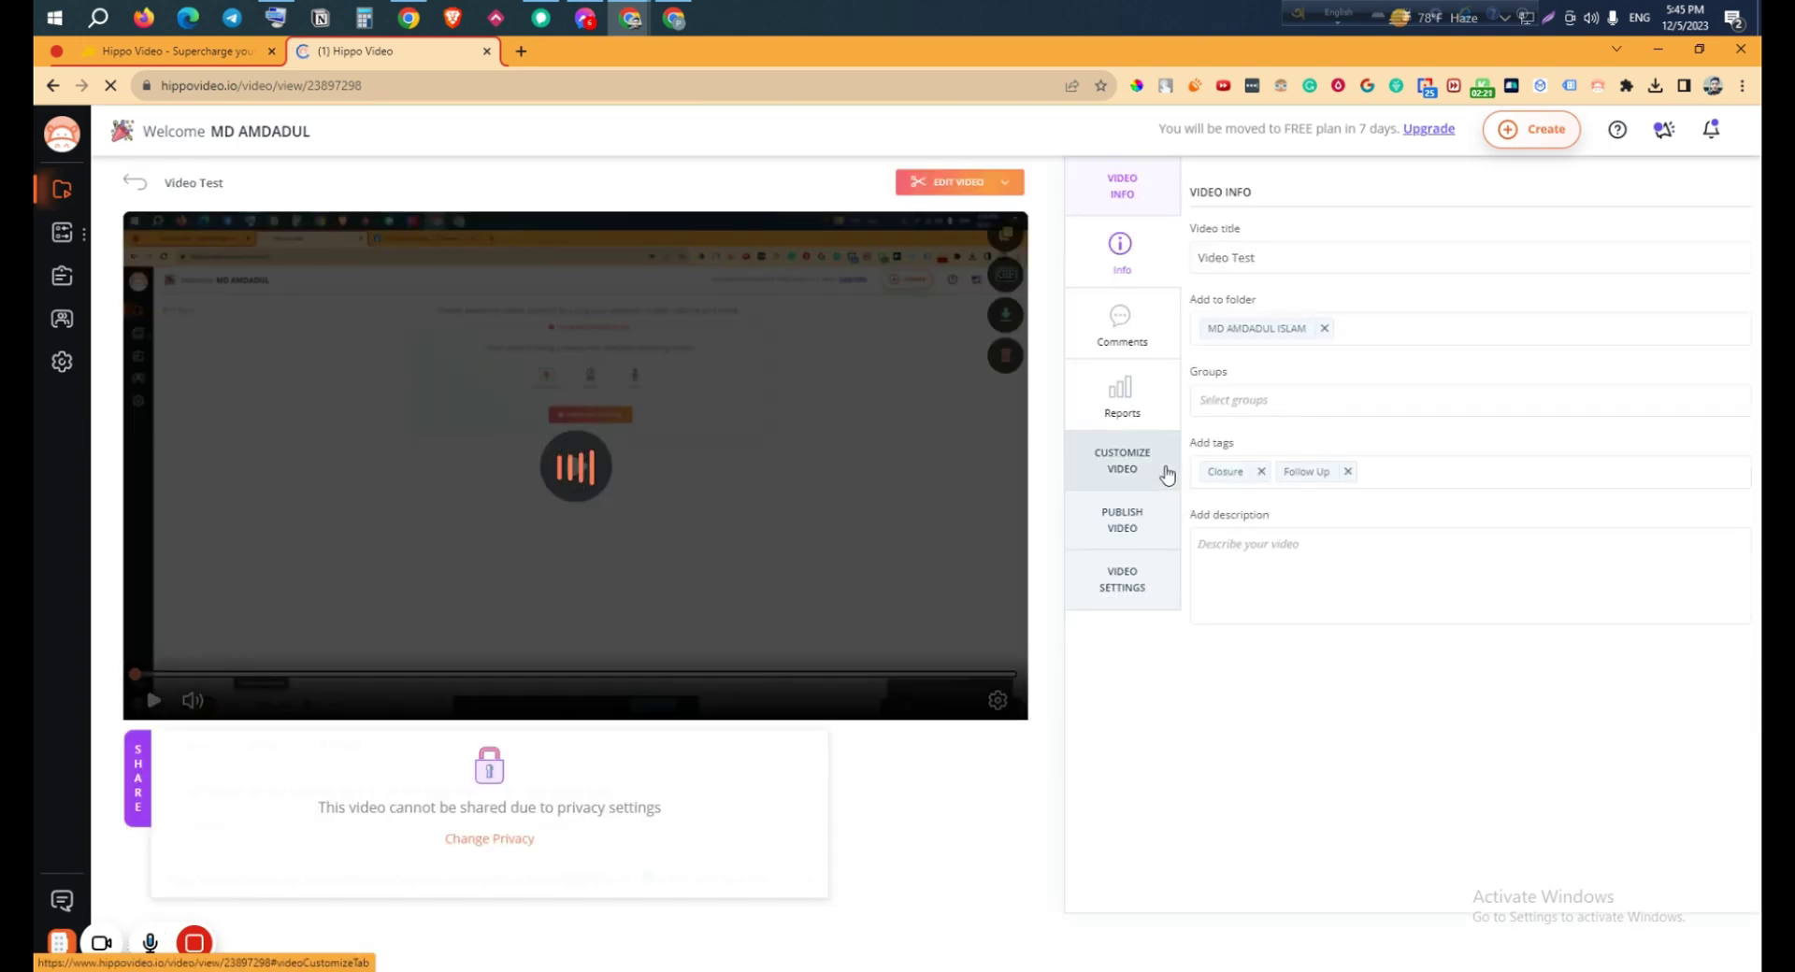
# Try the GIF preview as the video's thumbnail, and set the frame about 1 second into the video instead
pyautogui.click(1122, 461)
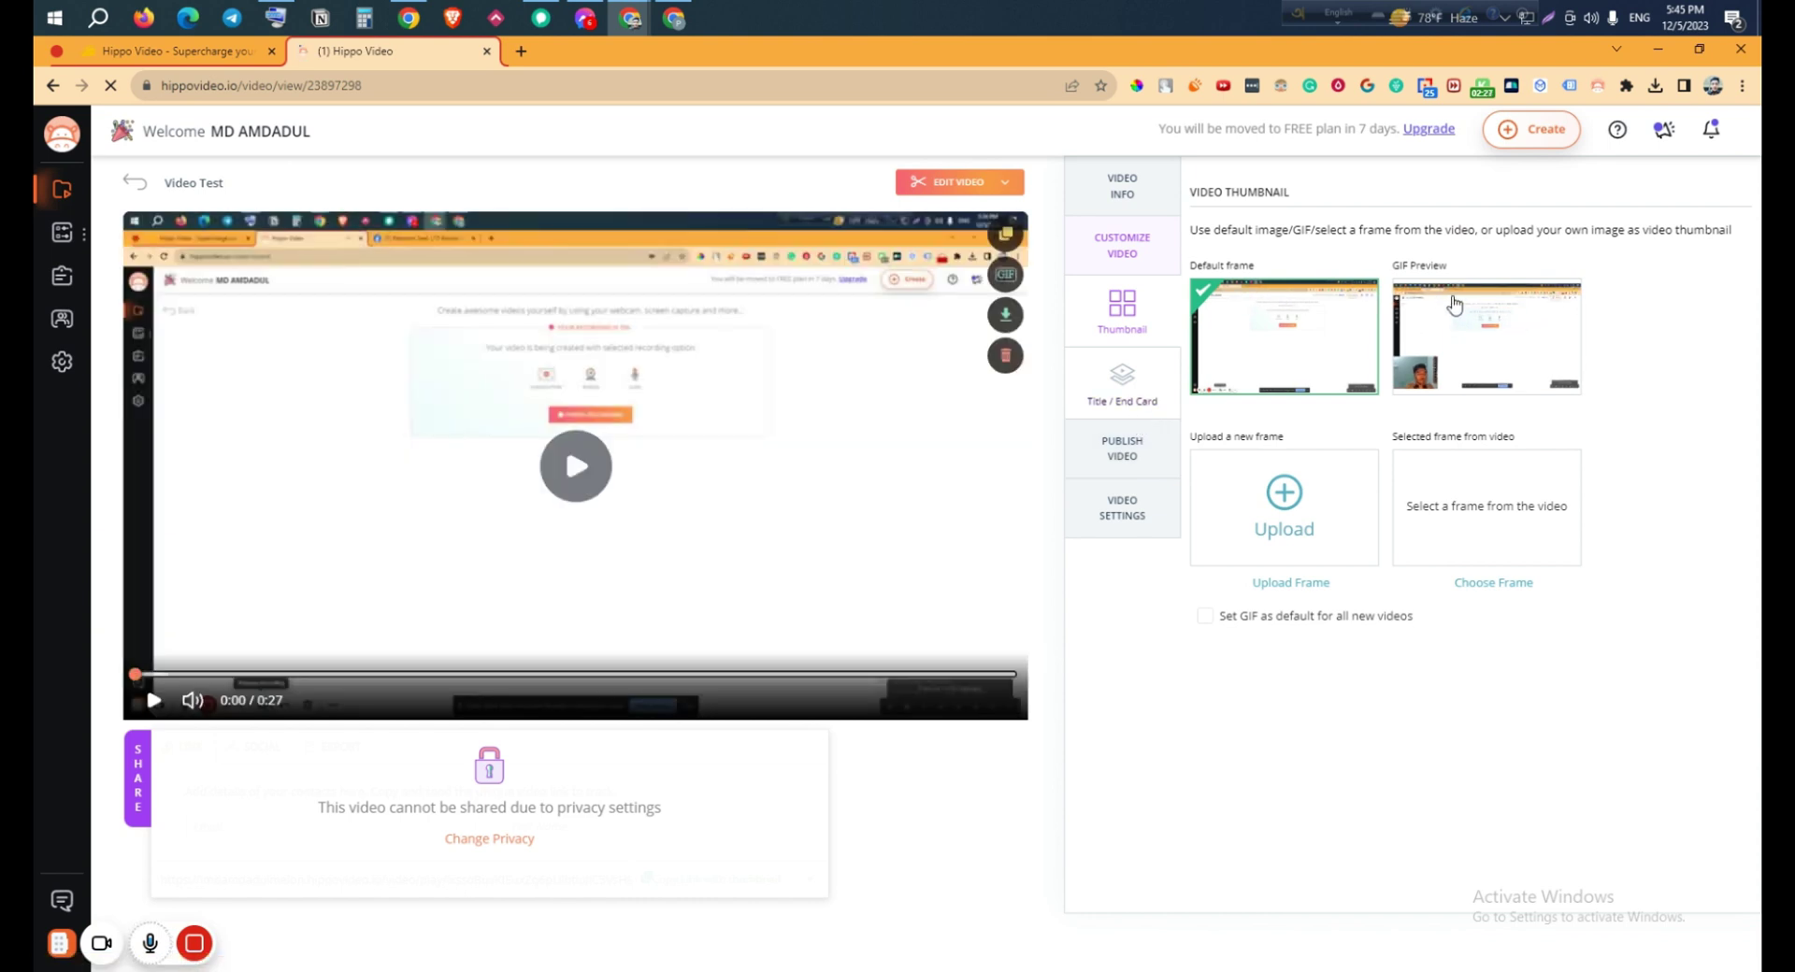
pyautogui.click(1463, 309)
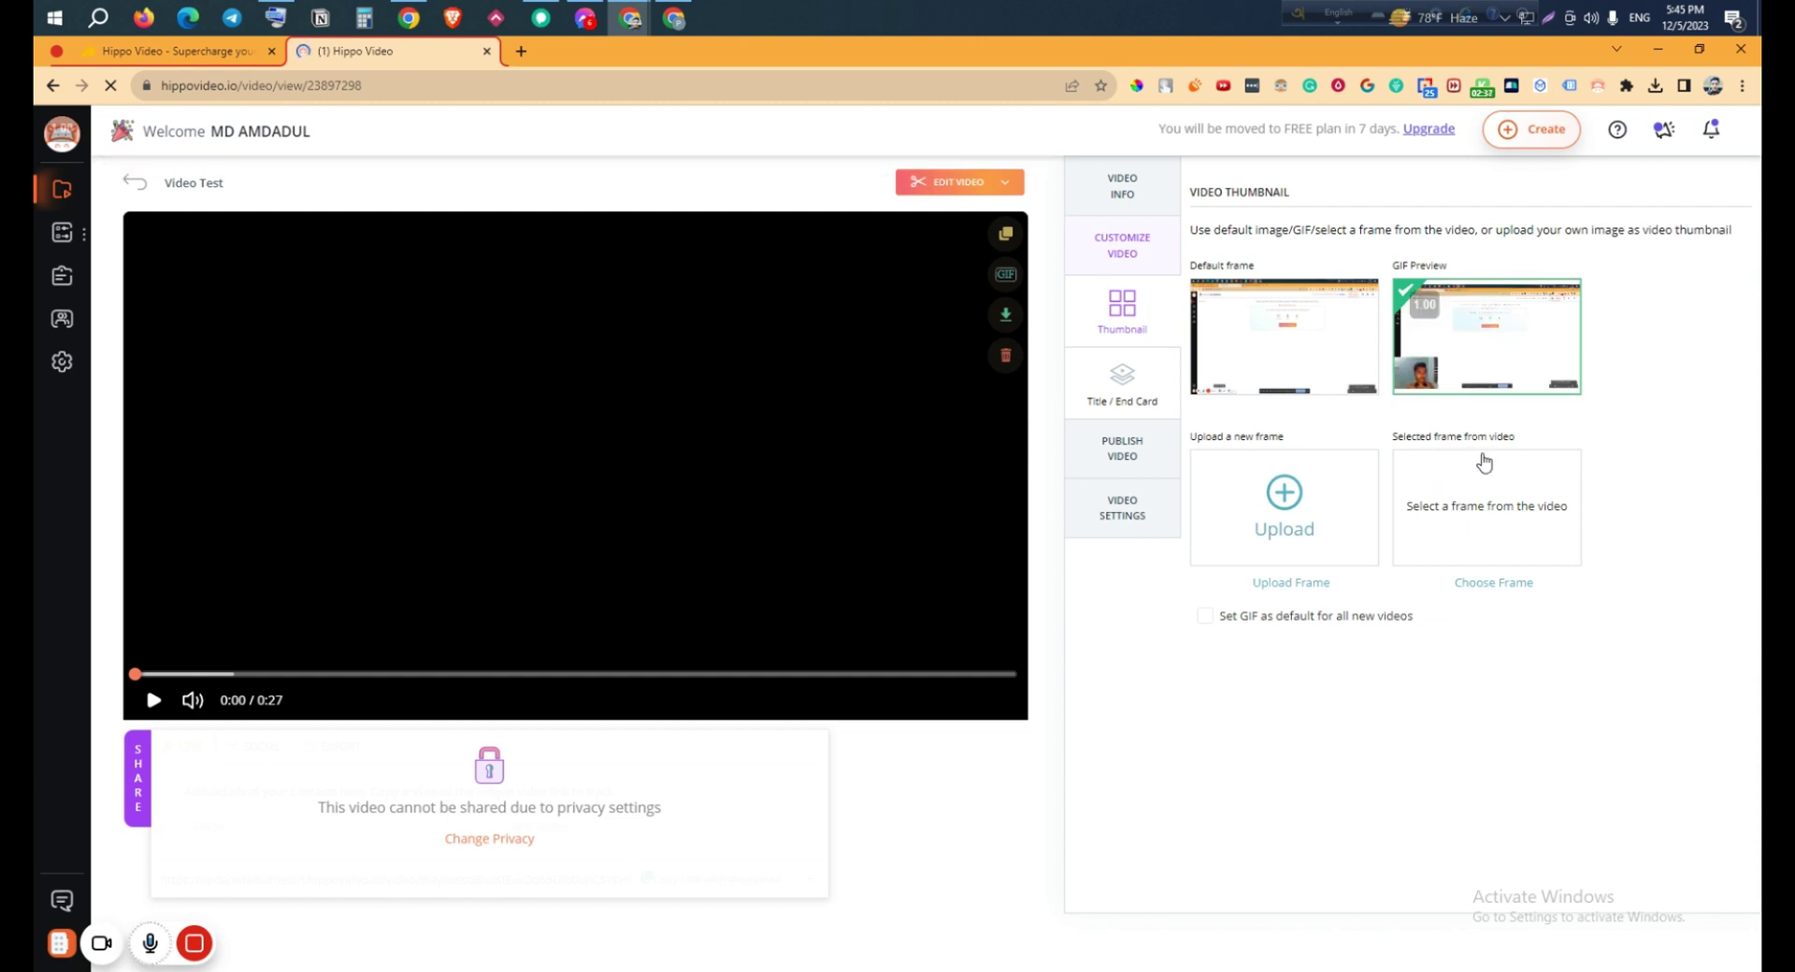
pyautogui.click(1467, 524)
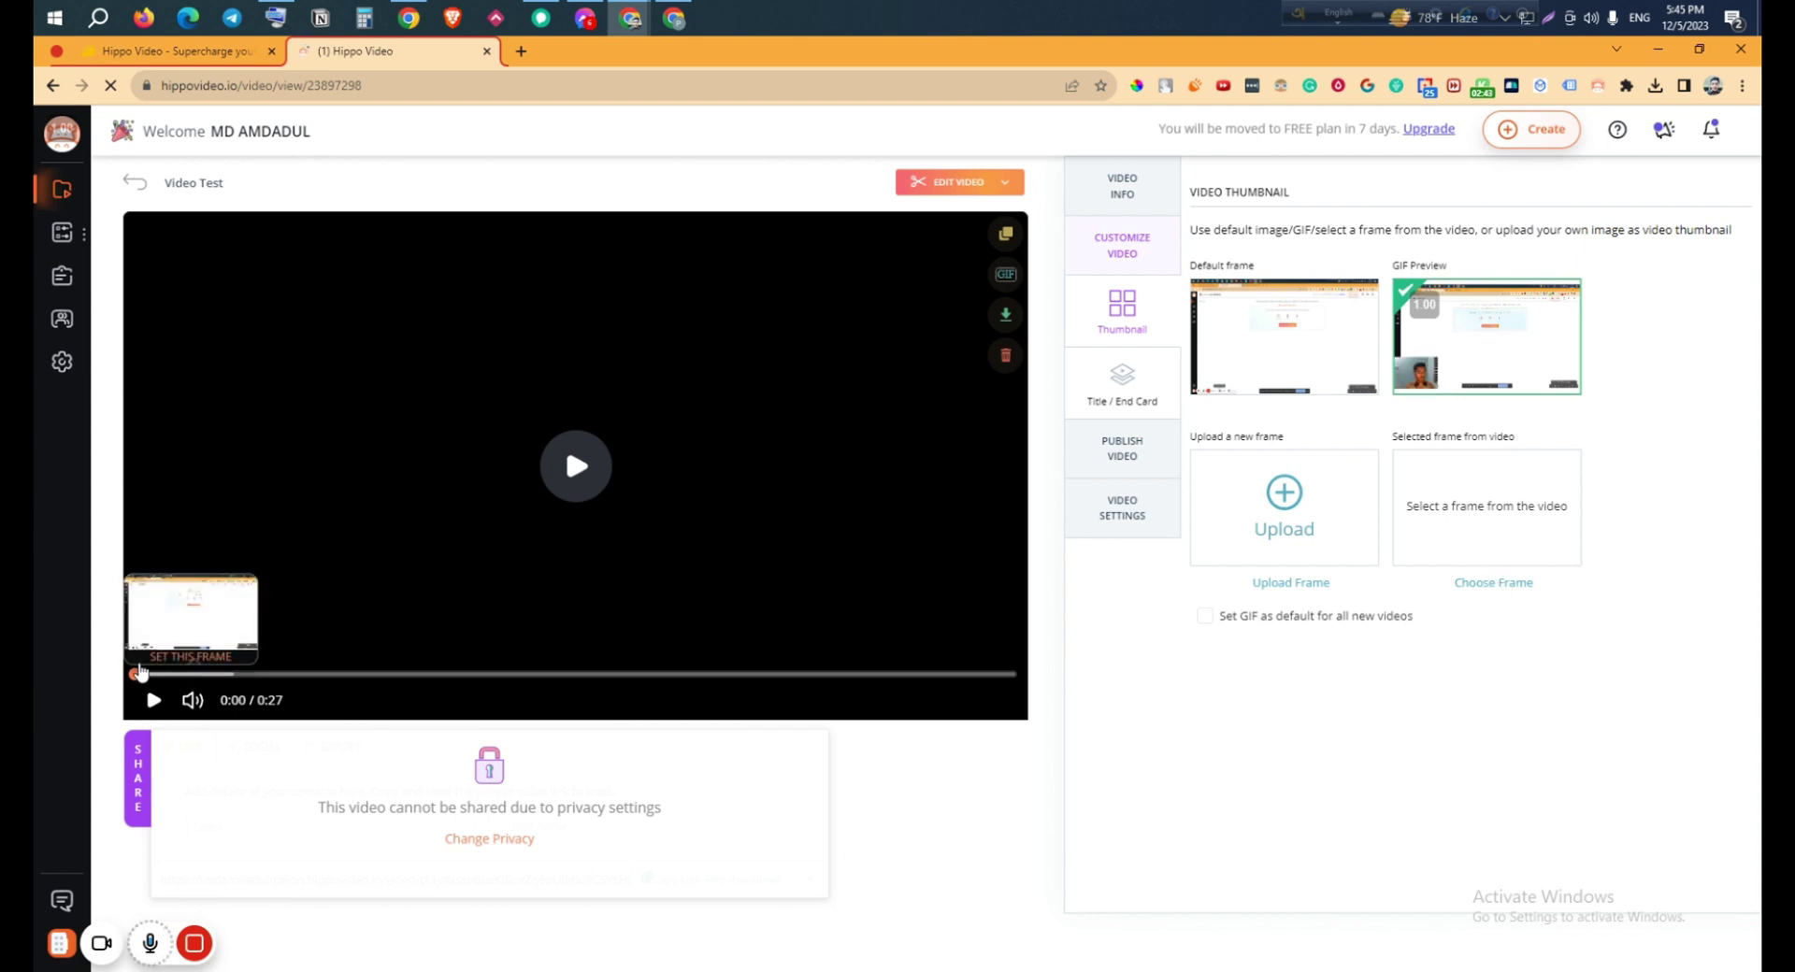
pyautogui.click(199, 673)
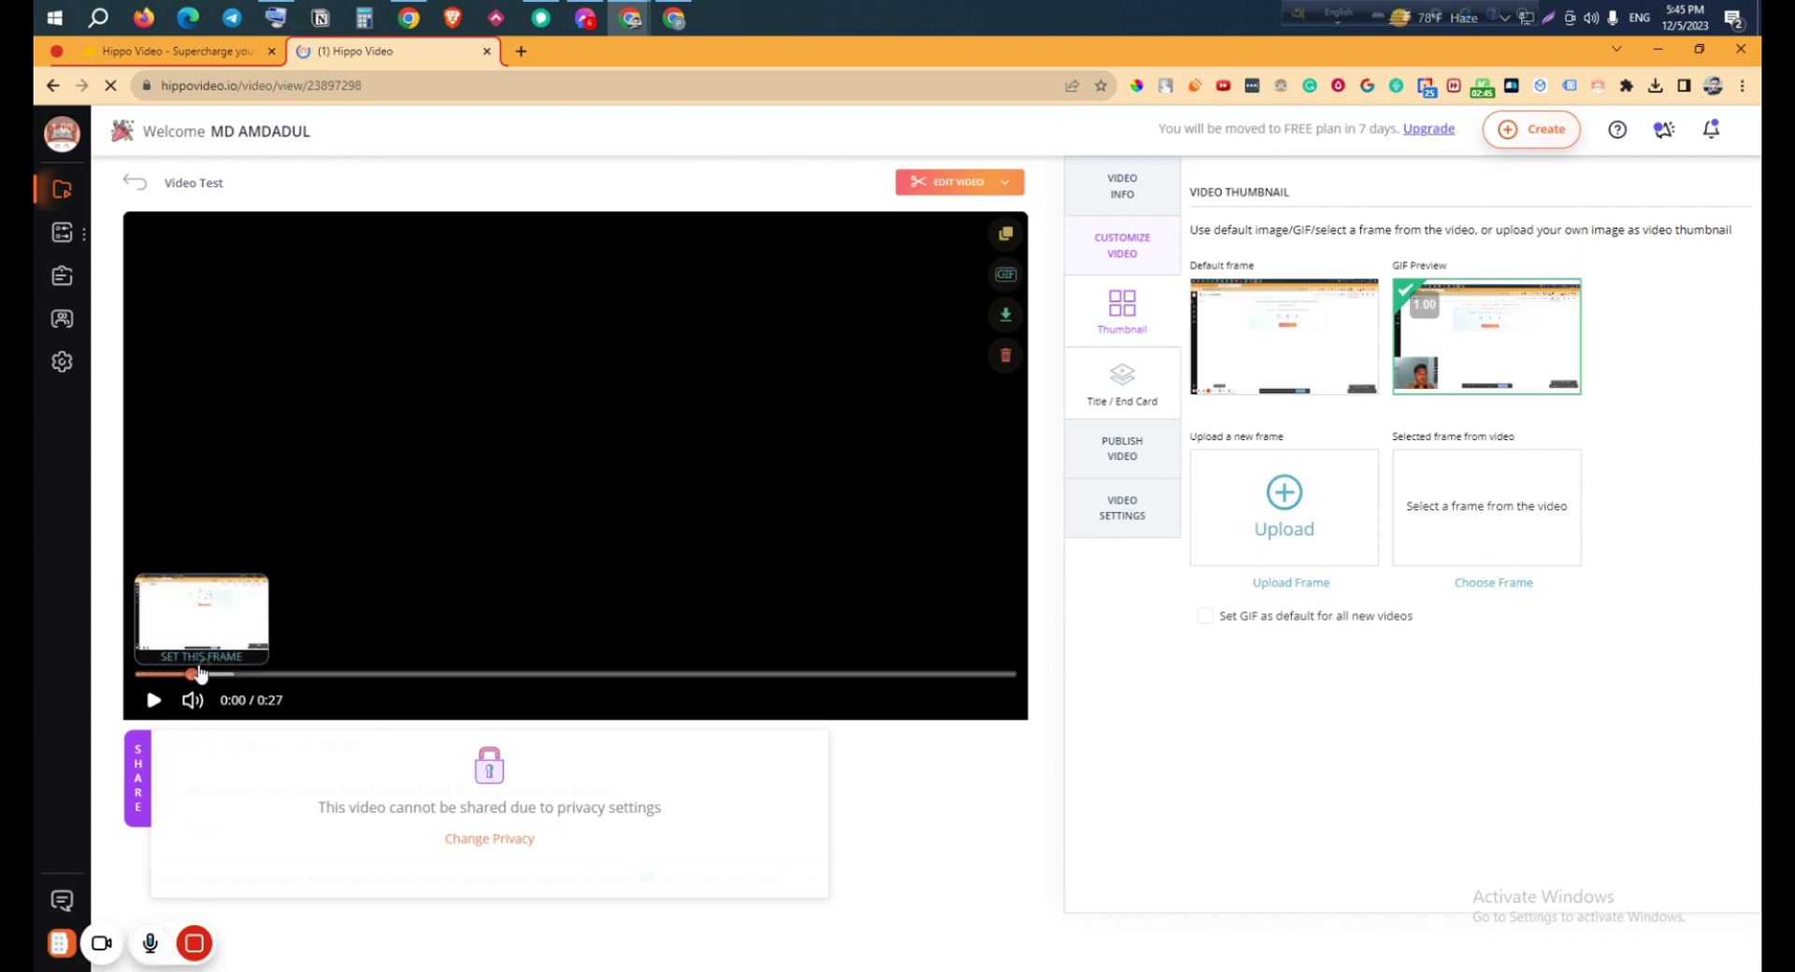
pyautogui.click(202, 658)
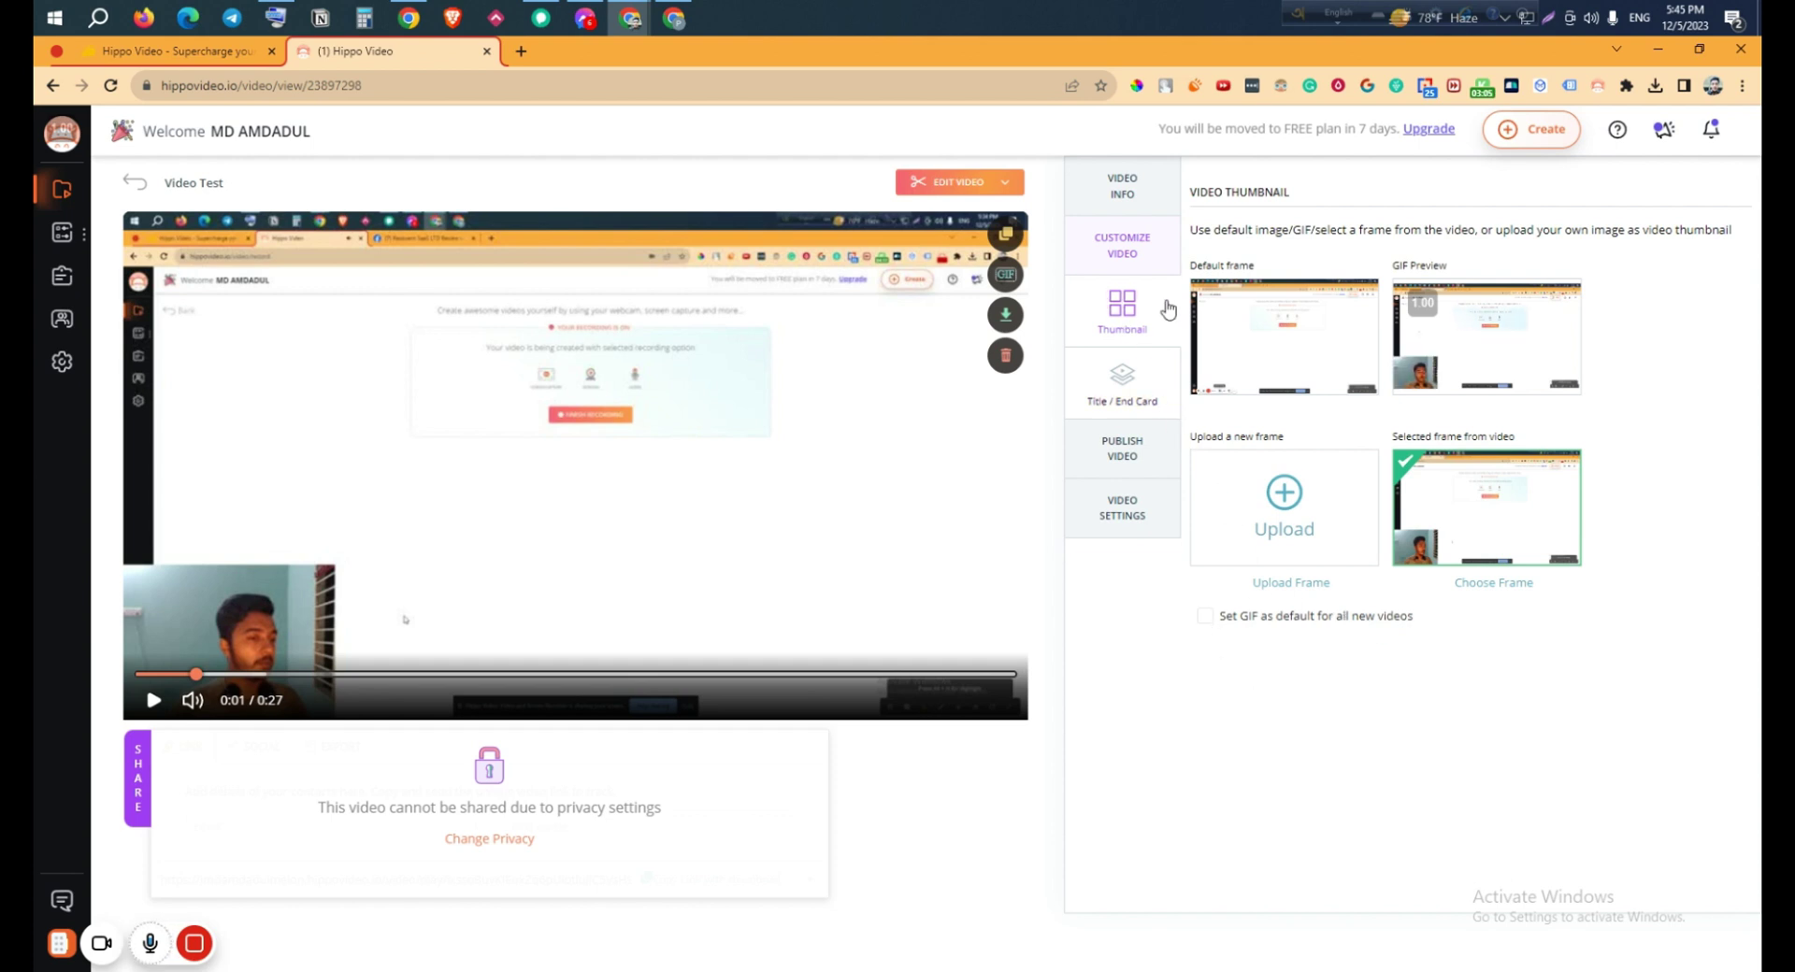
# Examine the title and end card options, the video info, and the sharing, export, privacy and embed options
pyautogui.click(1120, 378)
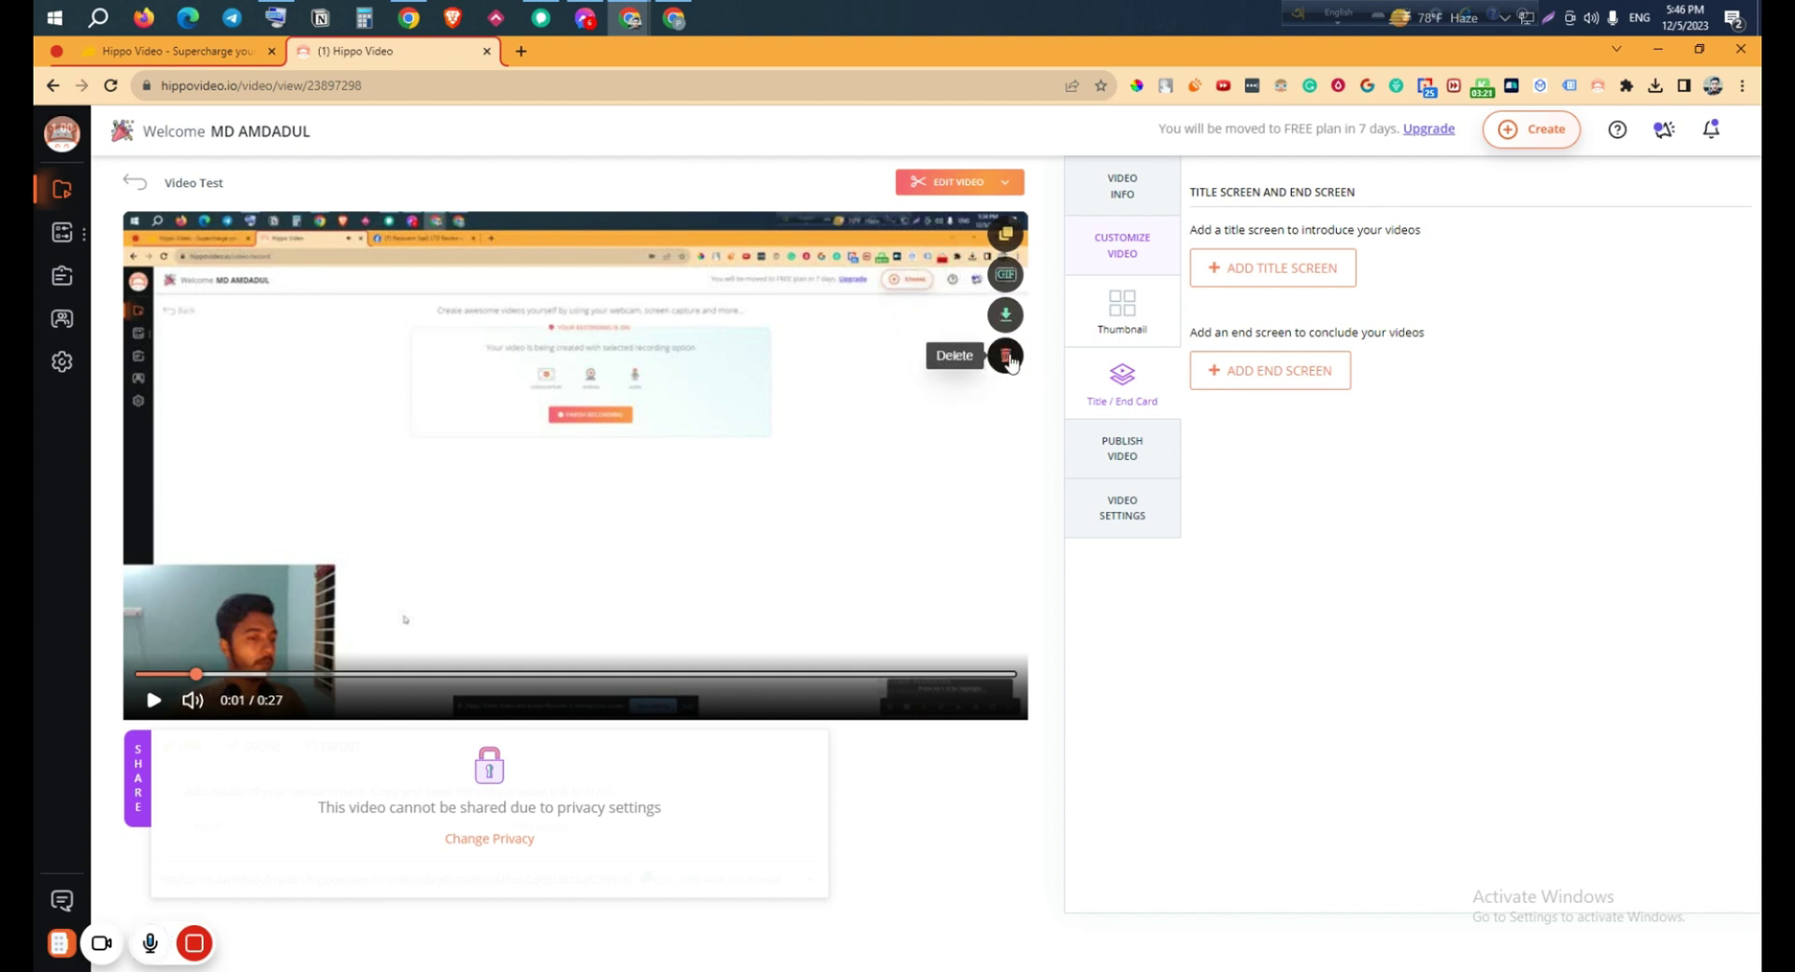
pyautogui.click(1165, 204)
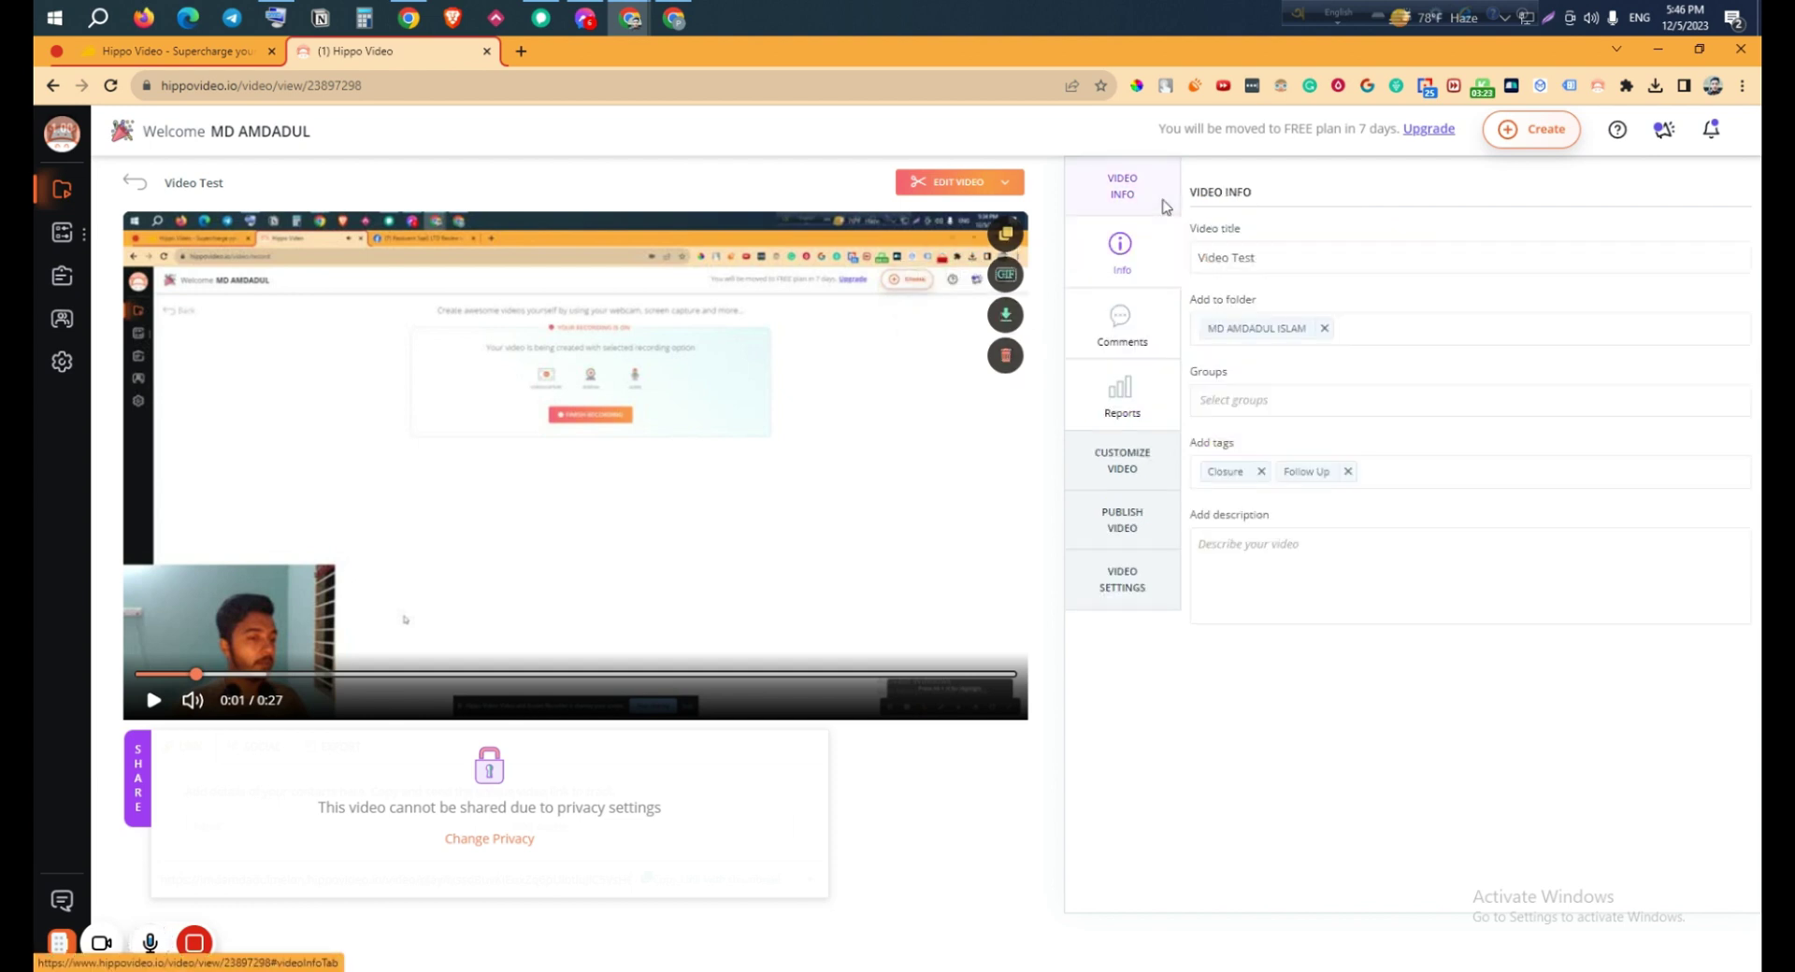
pyautogui.click(1137, 531)
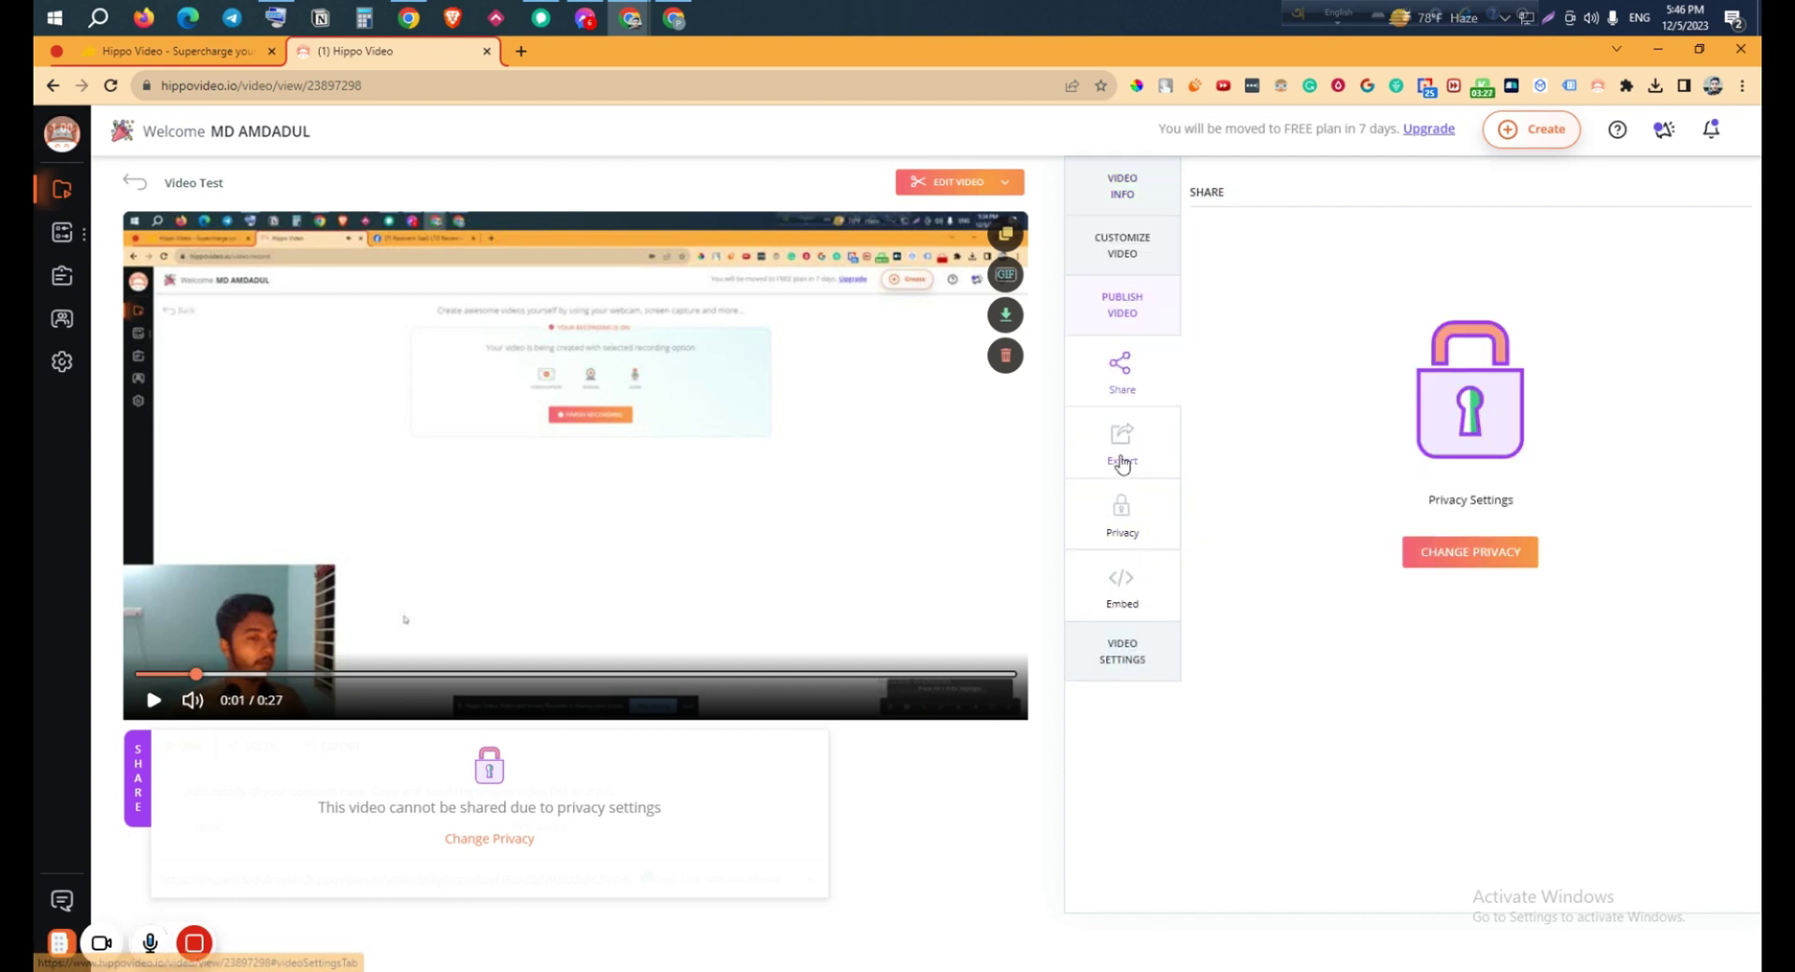
pyautogui.click(1121, 466)
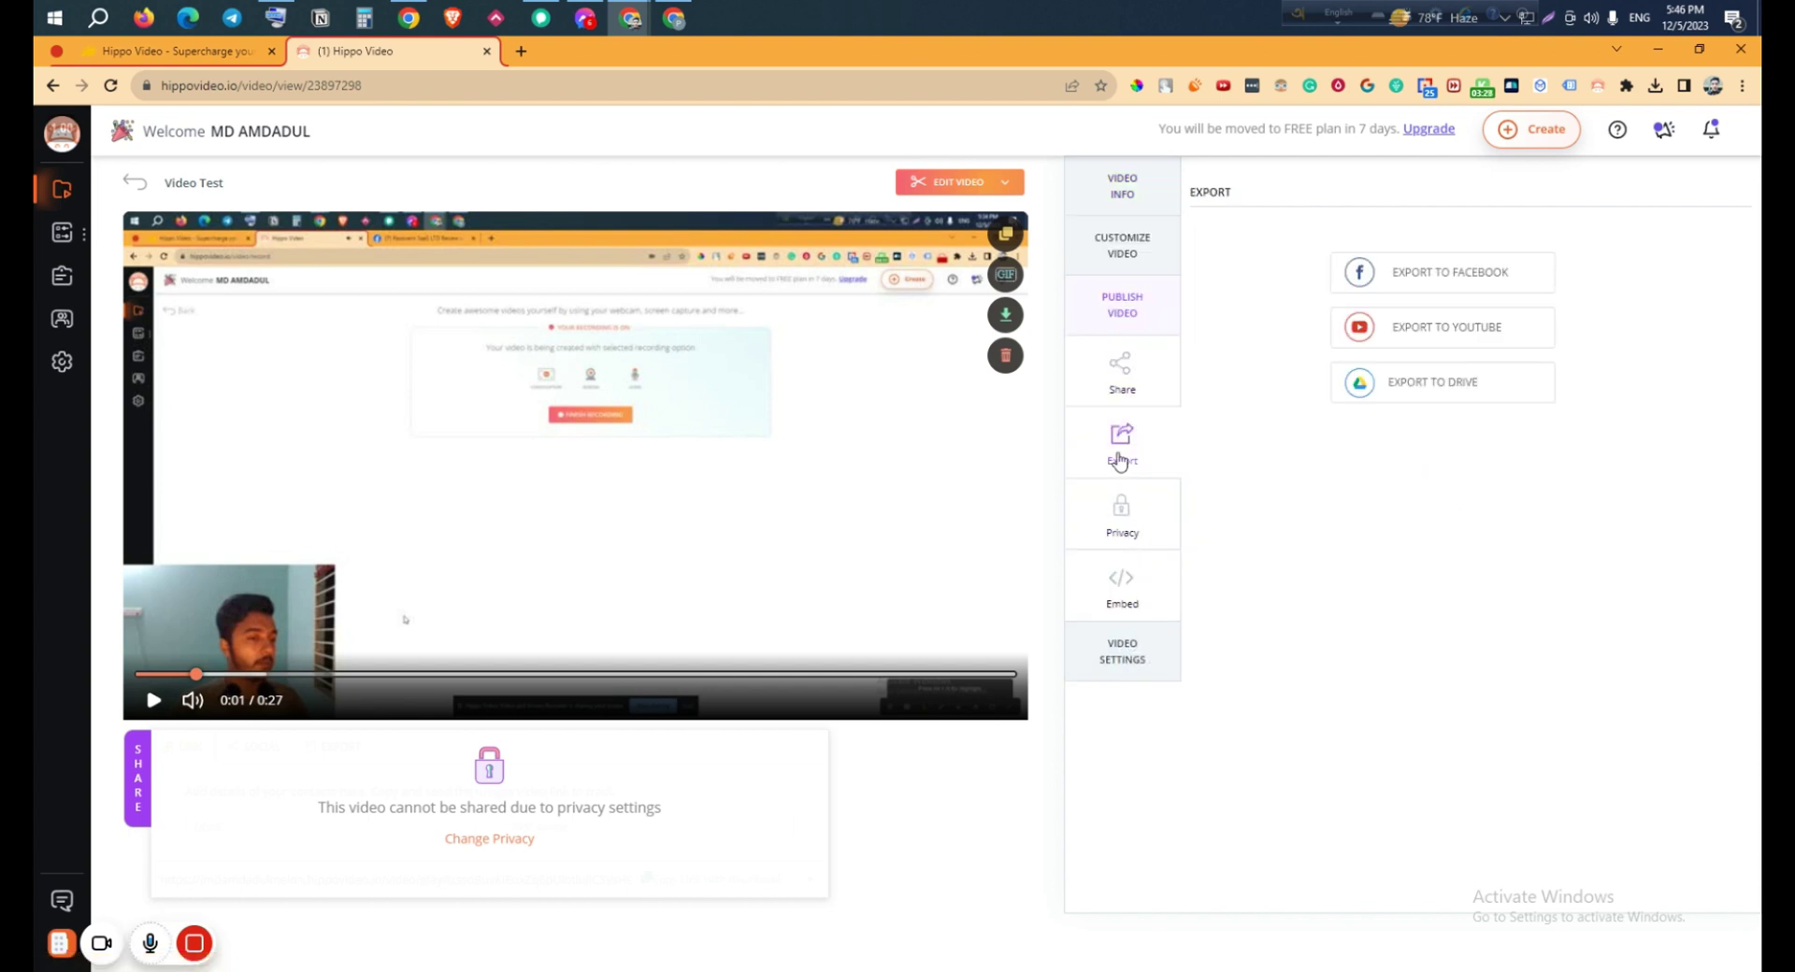
pyautogui.click(1126, 519)
pyautogui.click(1131, 584)
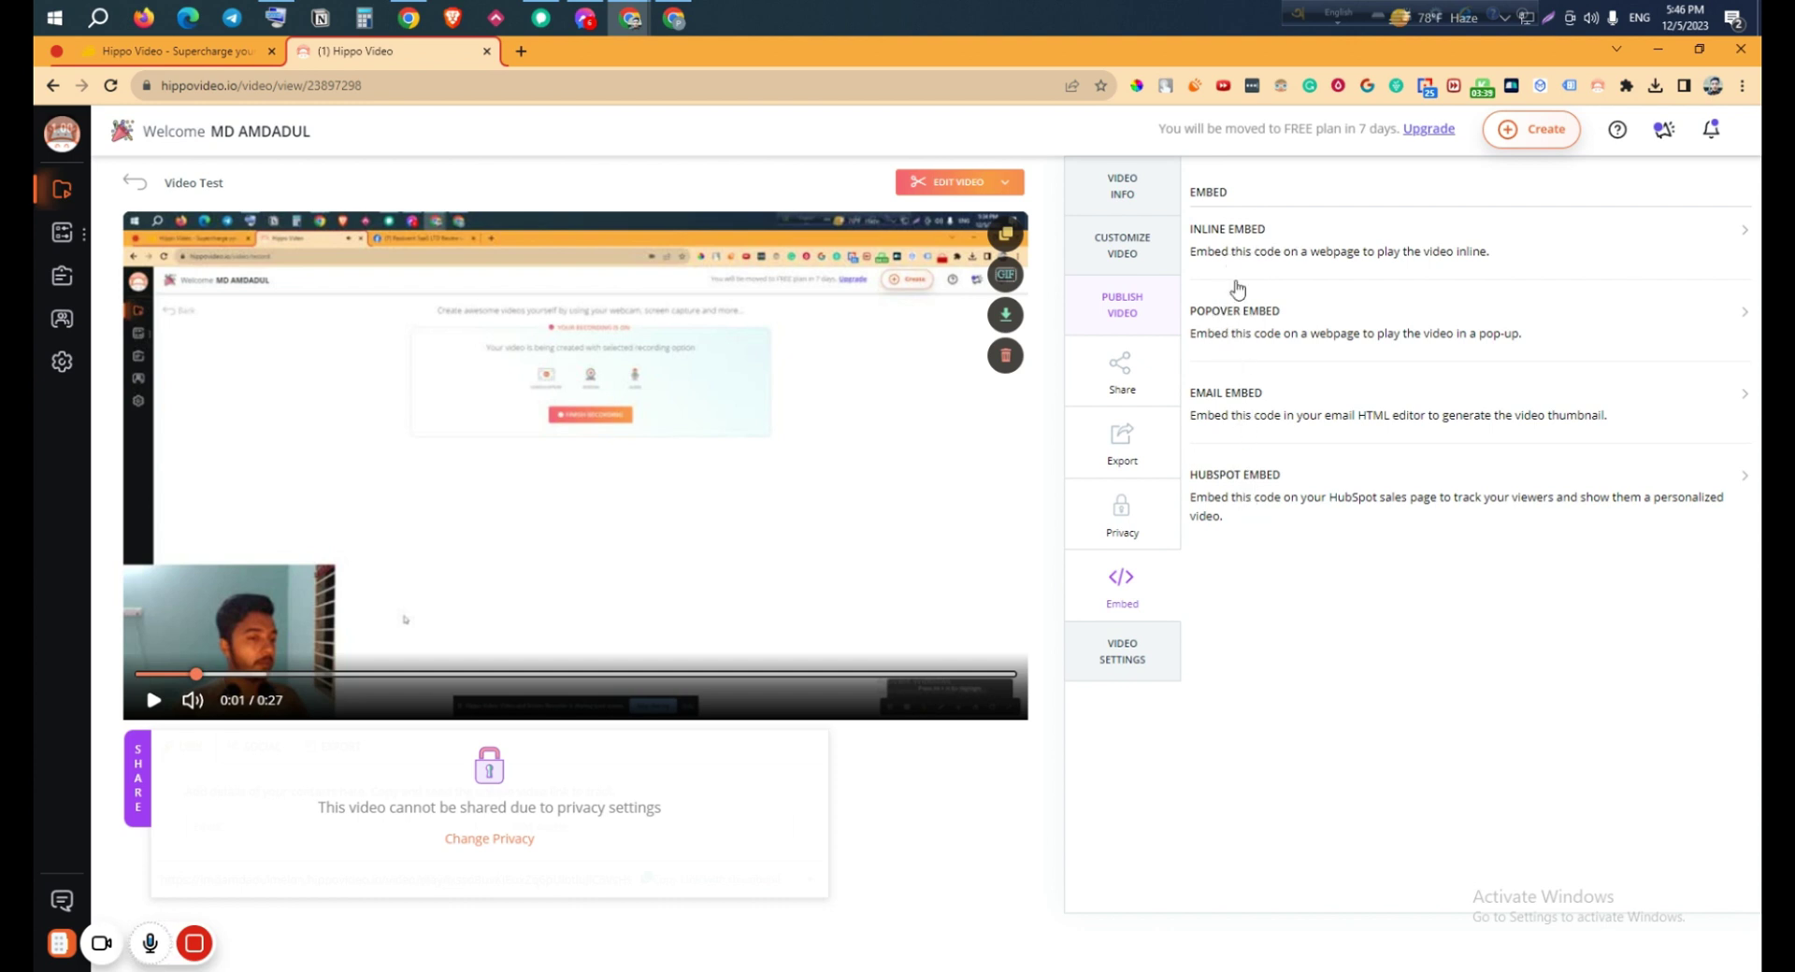
# Copy the video's email embed code and open the popover embed code
pyautogui.click(1251, 426)
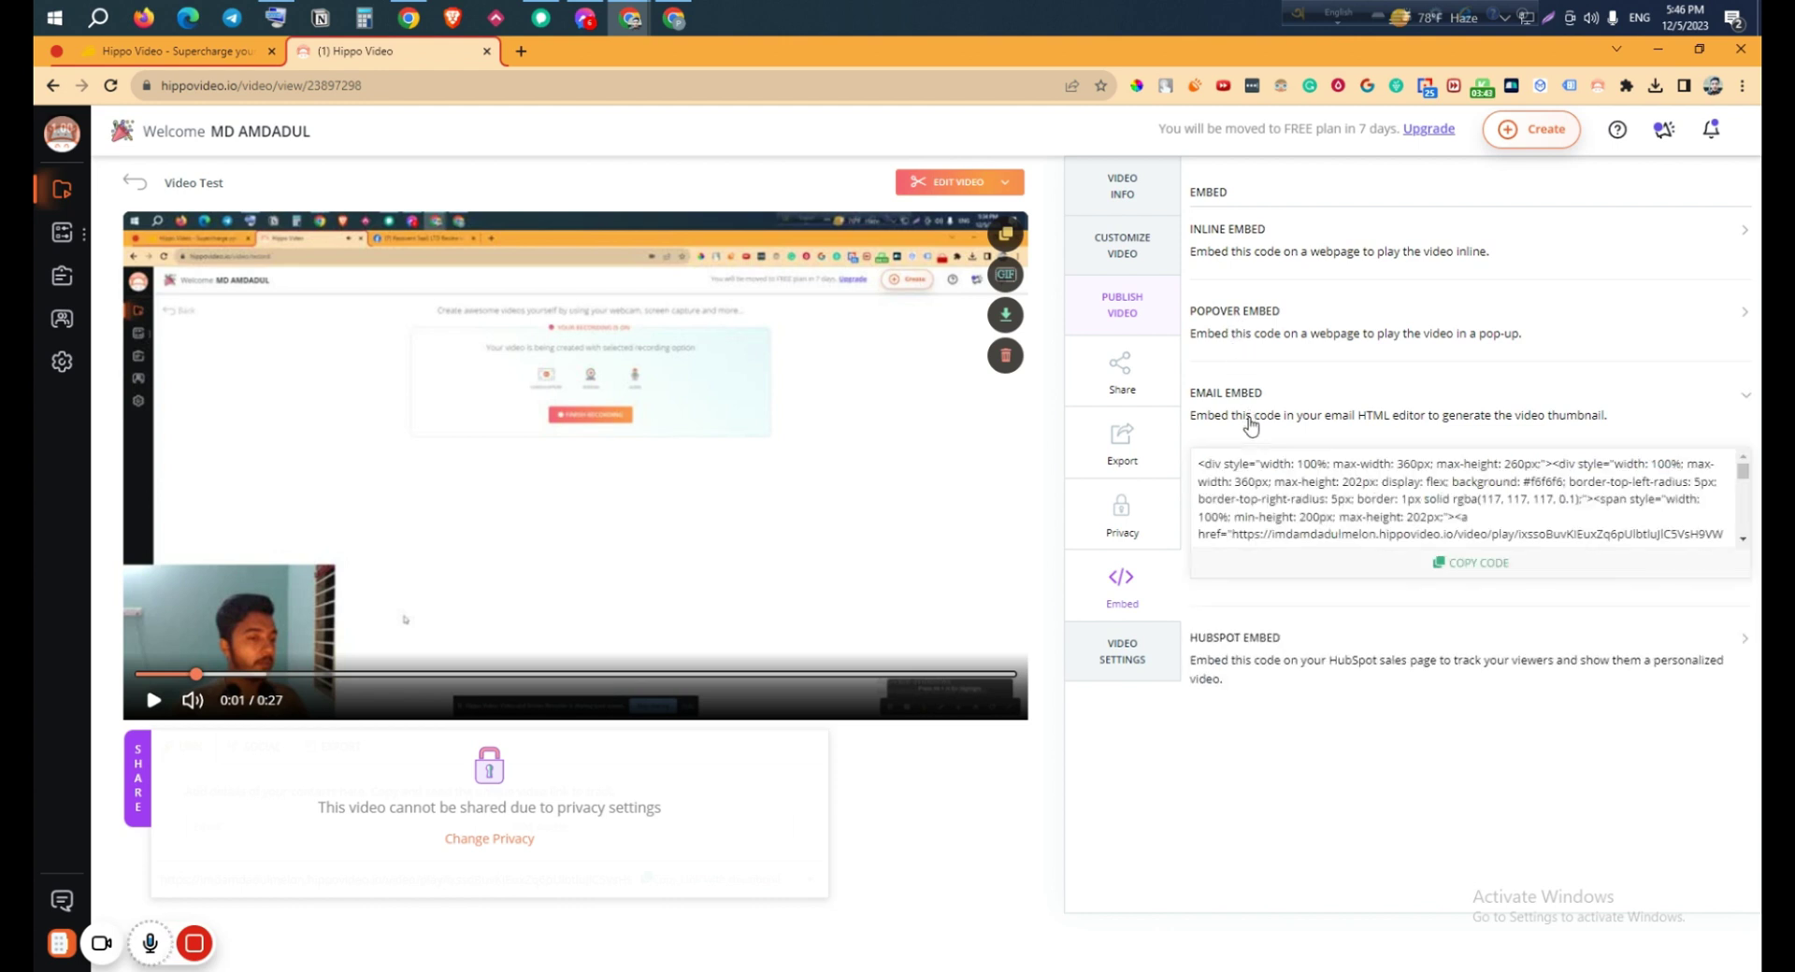
pyautogui.click(1467, 567)
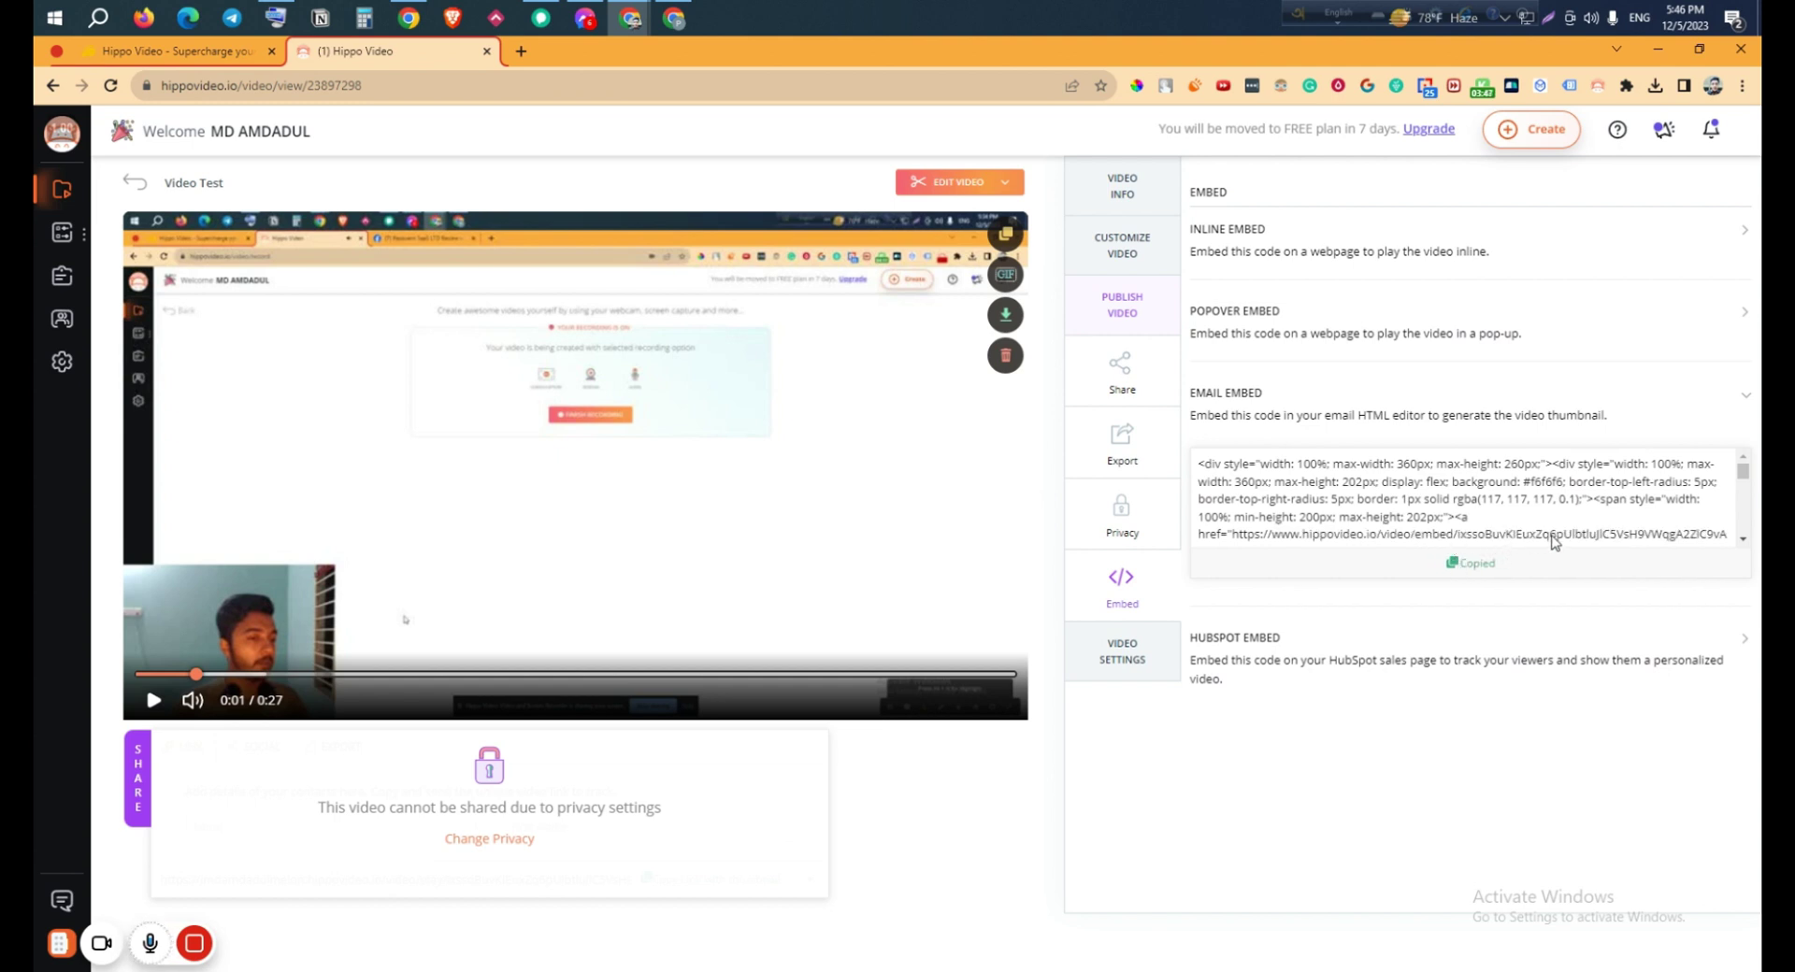
pyautogui.moveTo(1551, 537); pyautogui.dragTo(1327, 483)
pyautogui.click(1326, 482)
pyautogui.click(1249, 338)
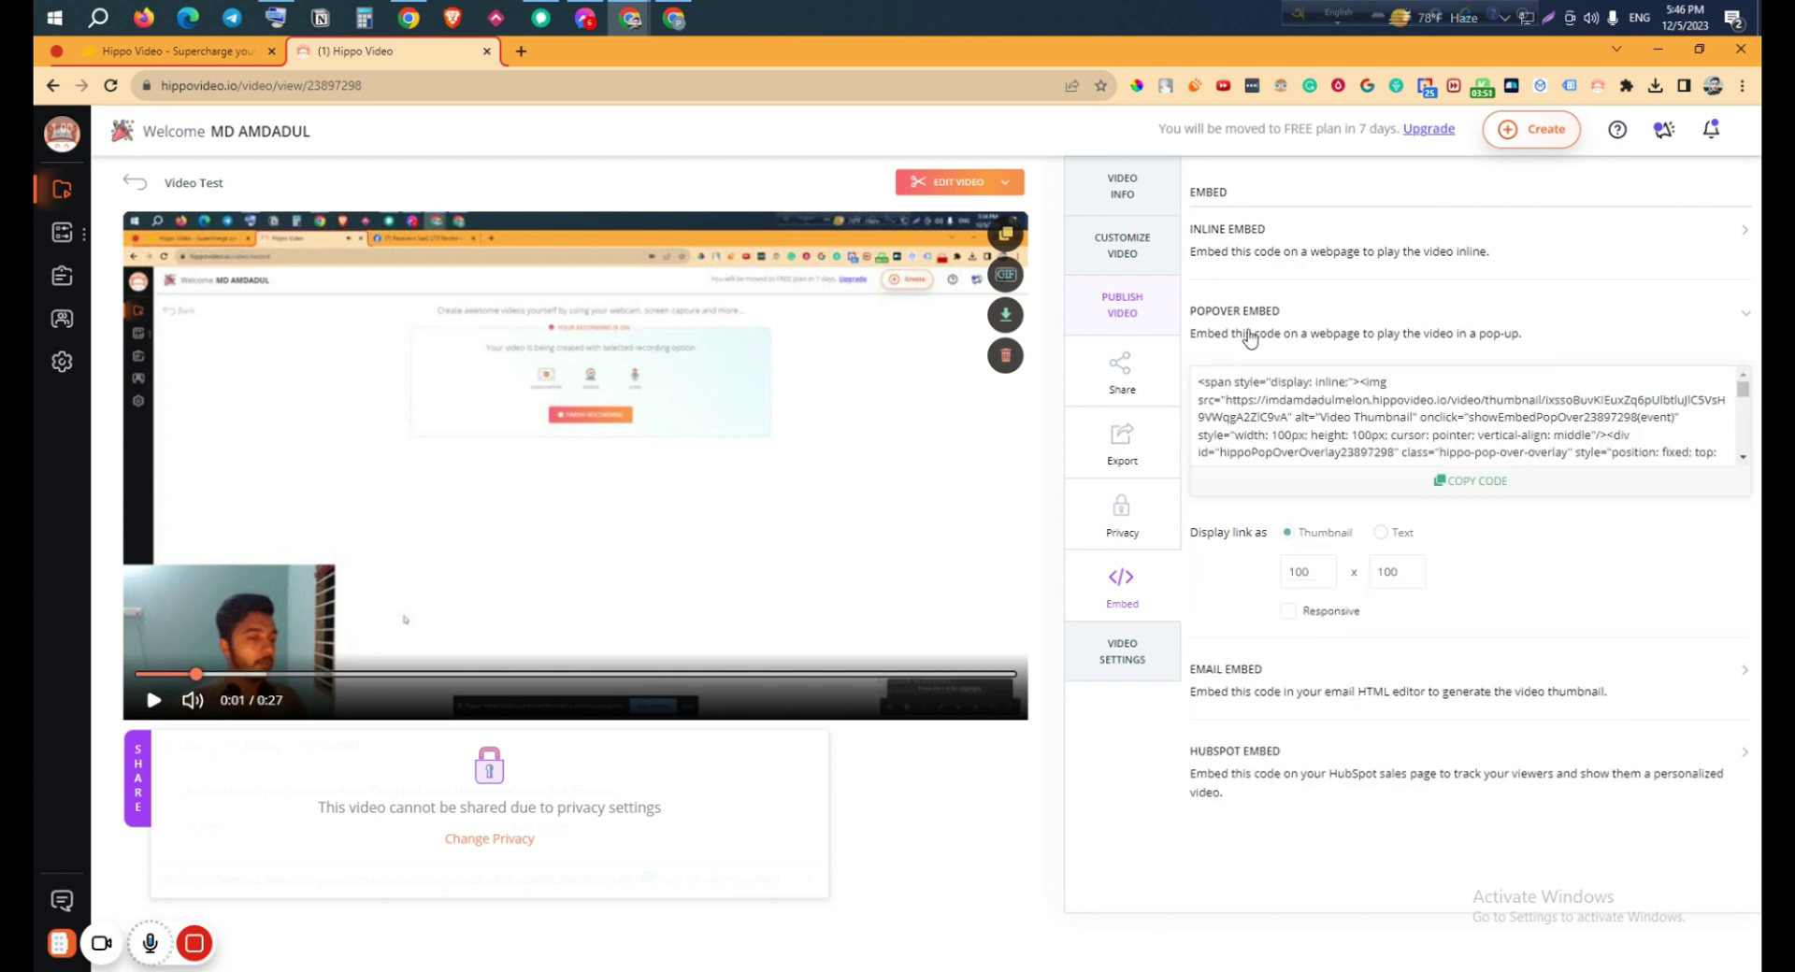
# Copy the video's inline embed code at video size 720
pyautogui.click(1286, 253)
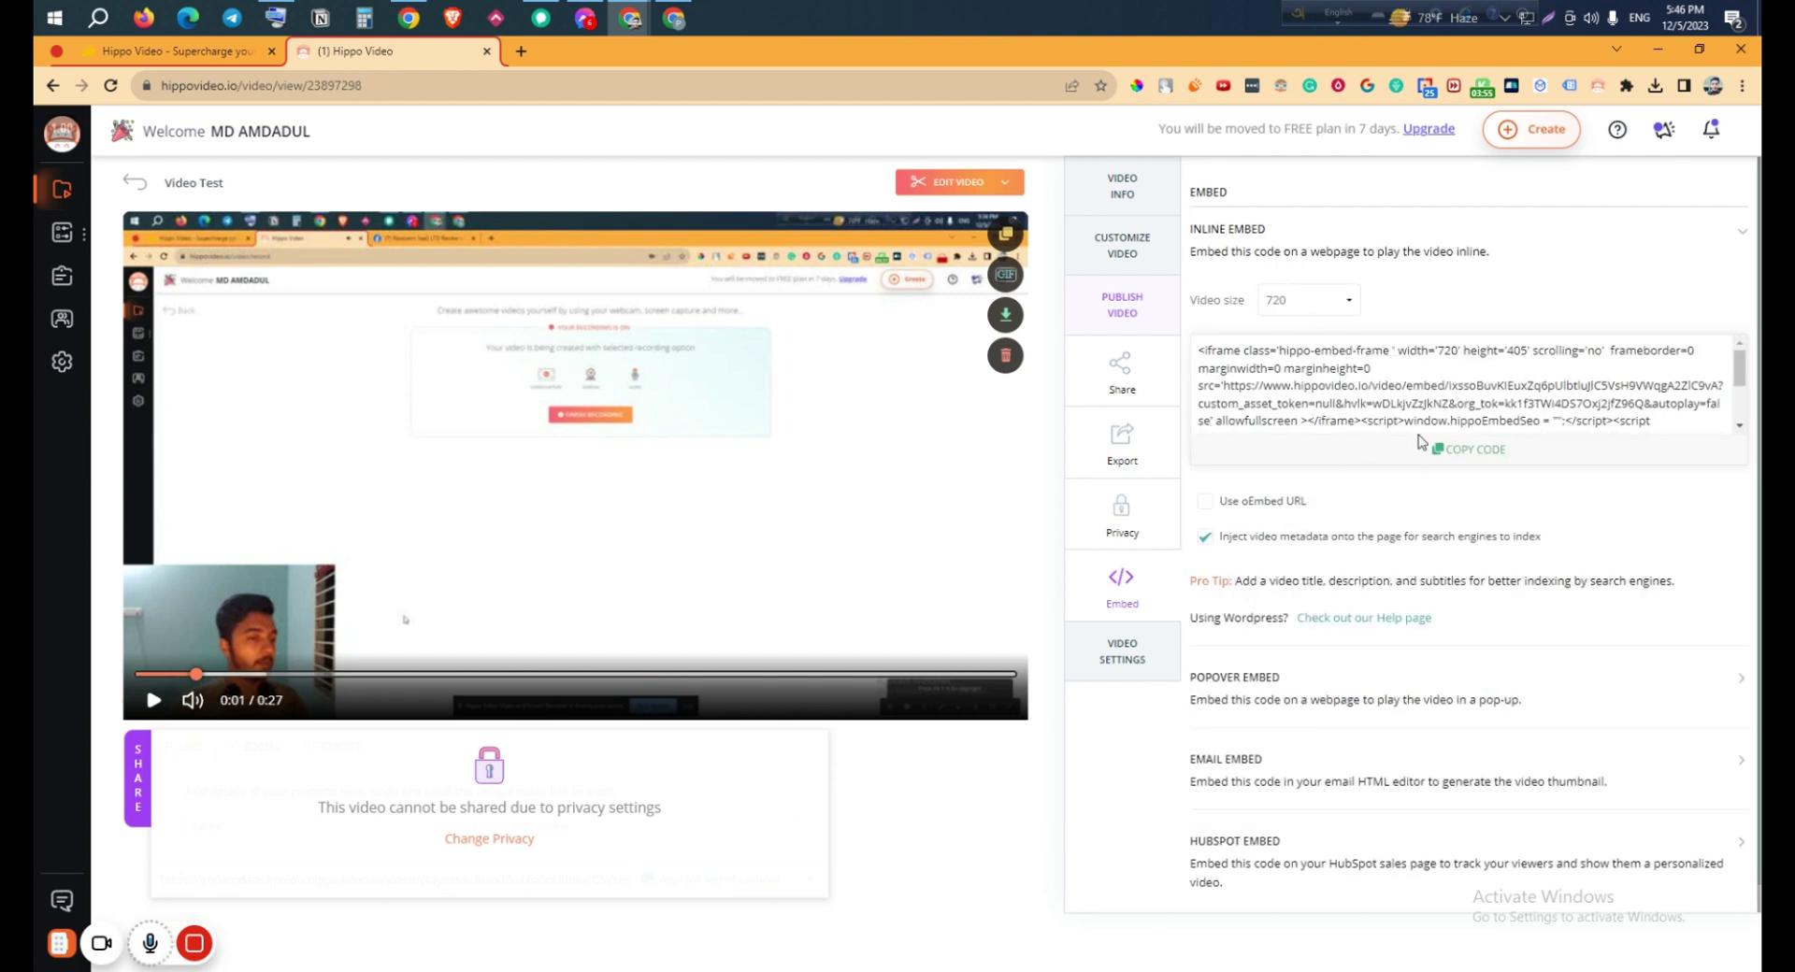
pyautogui.moveTo(1496, 394); pyautogui.dragTo(1272, 359)
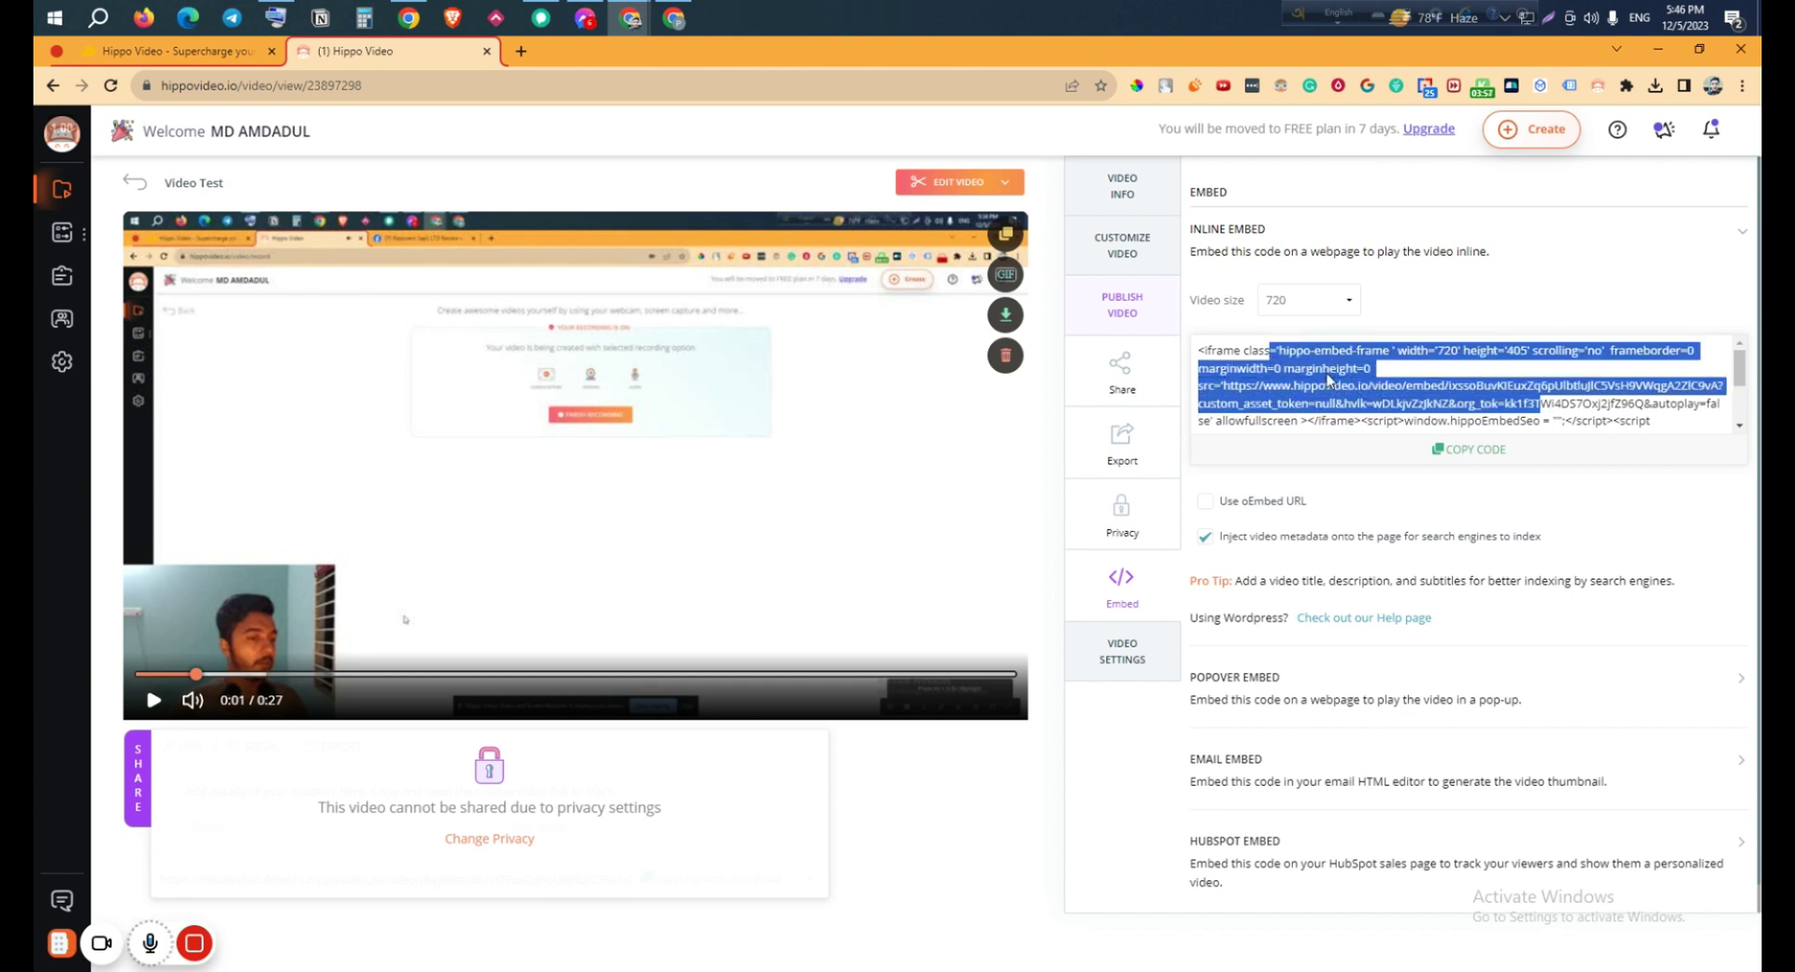
pyautogui.click(1464, 455)
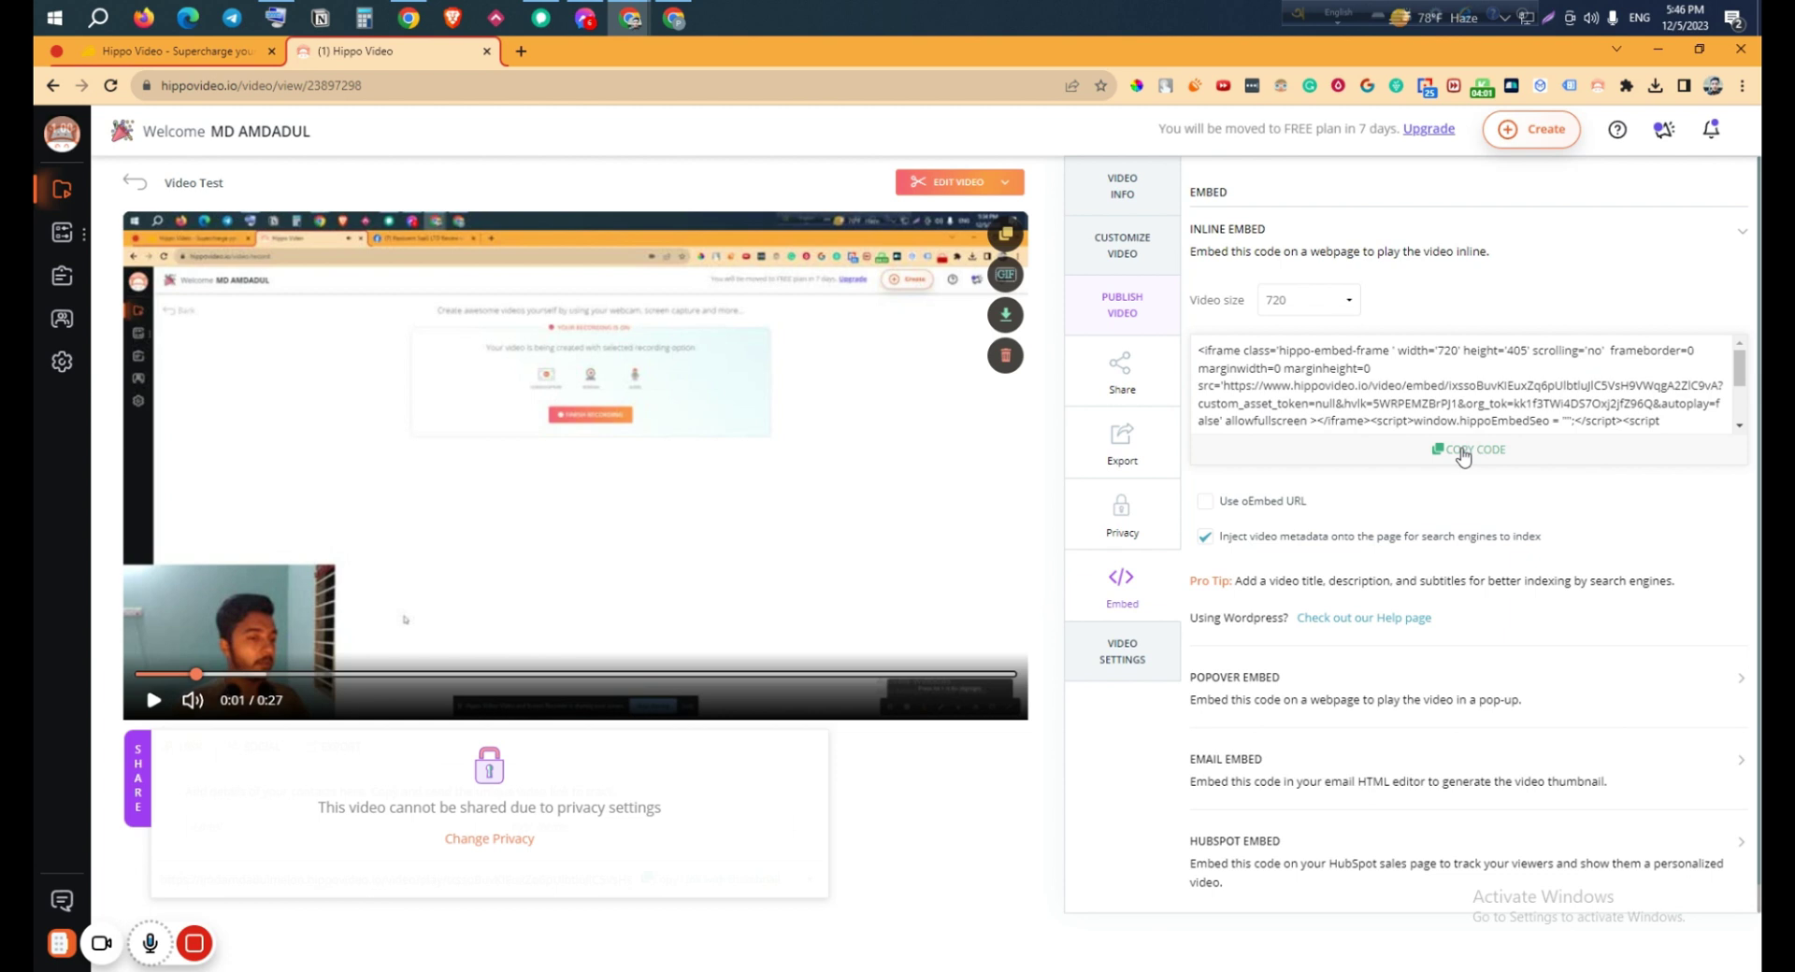
pyautogui.moveTo(460, 360)
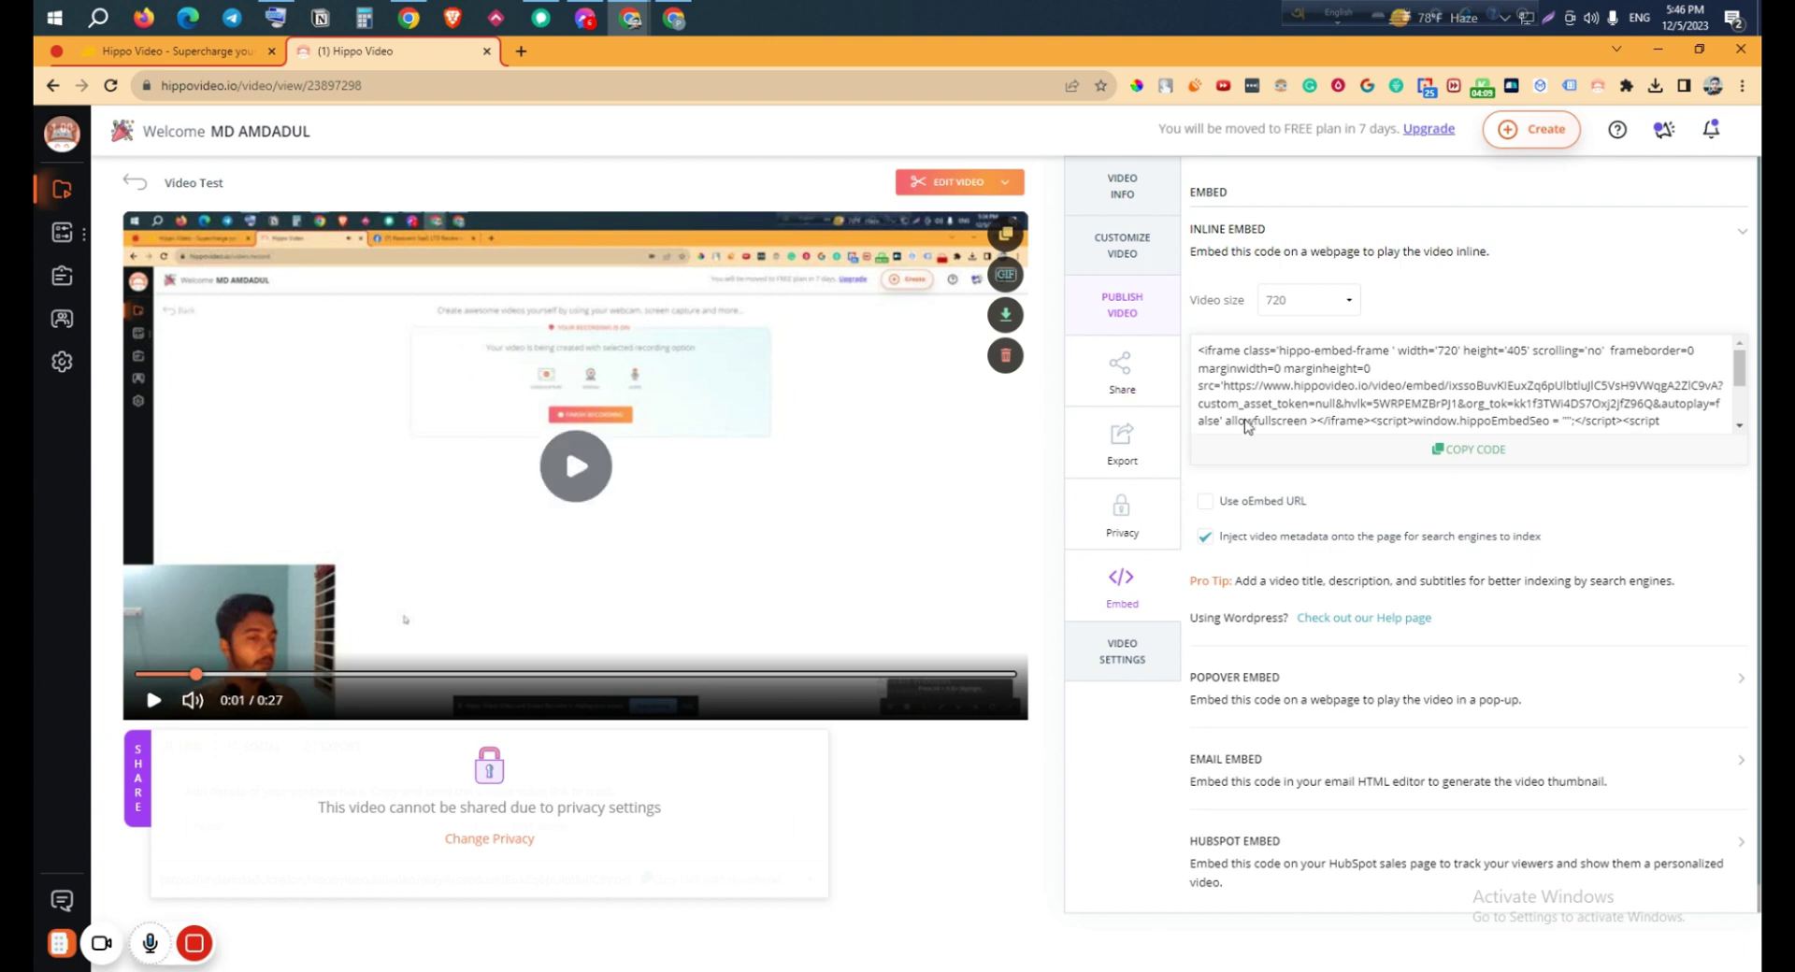
# Check the options for adding subtitles and the video's branding settings
pyautogui.click(1123, 651)
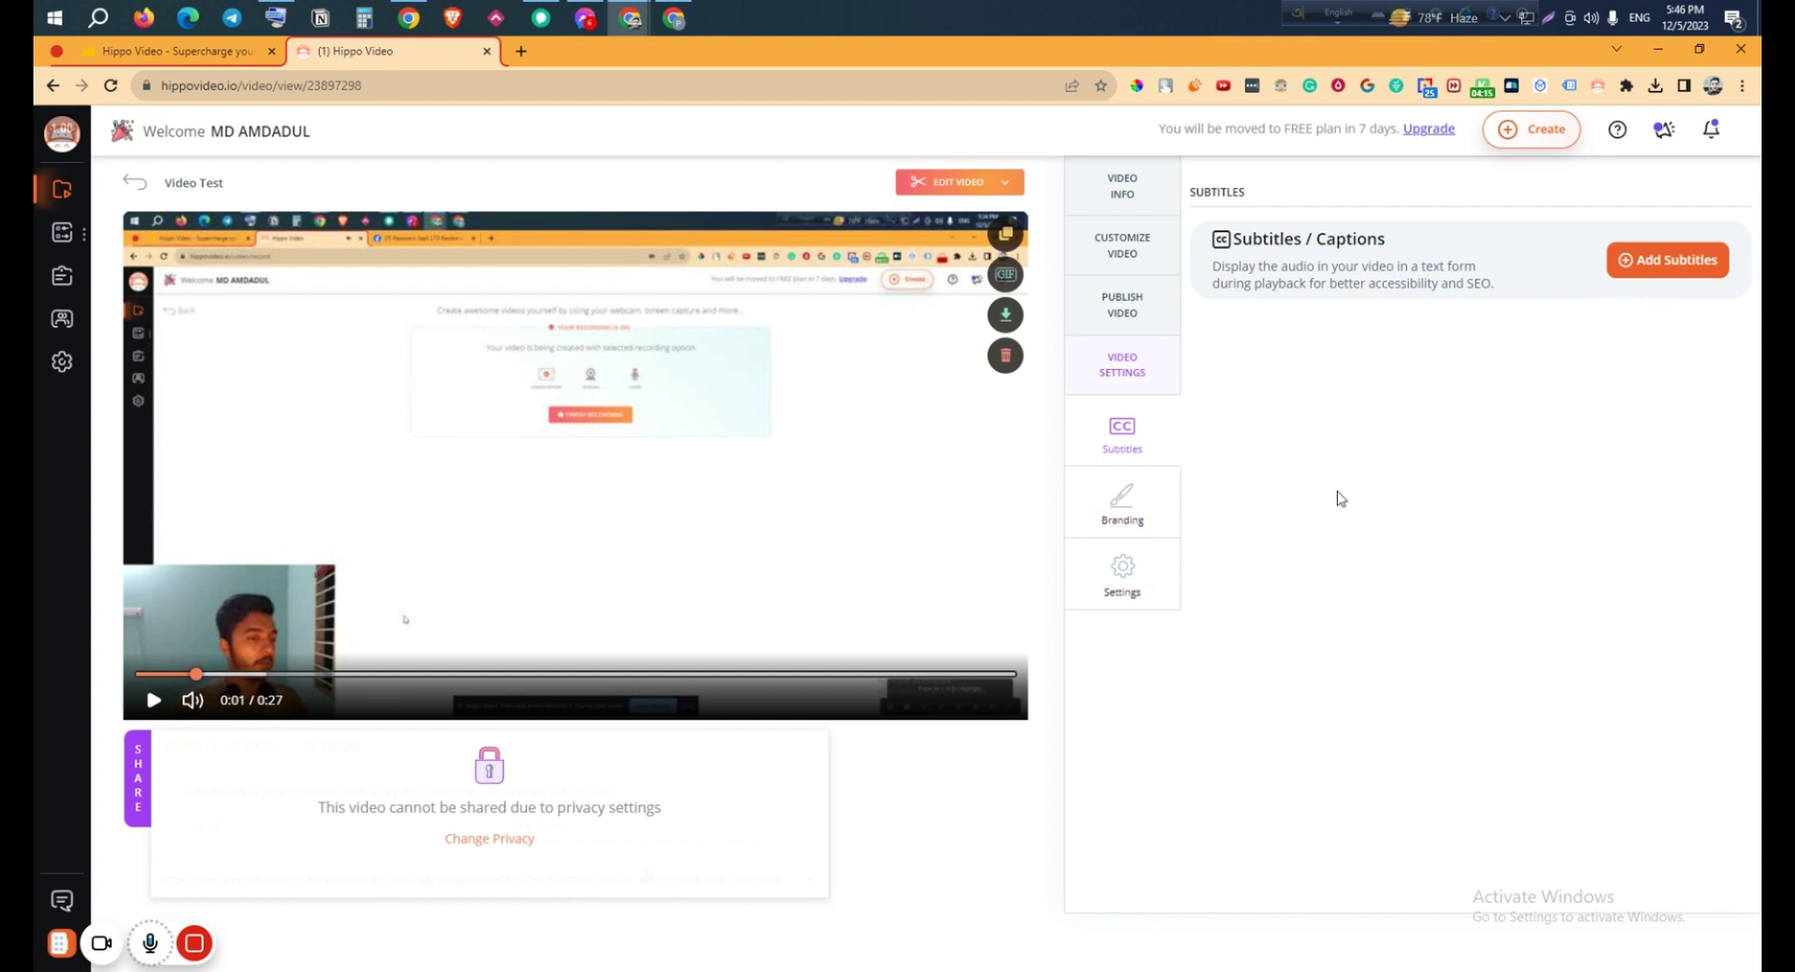
pyautogui.click(1670, 262)
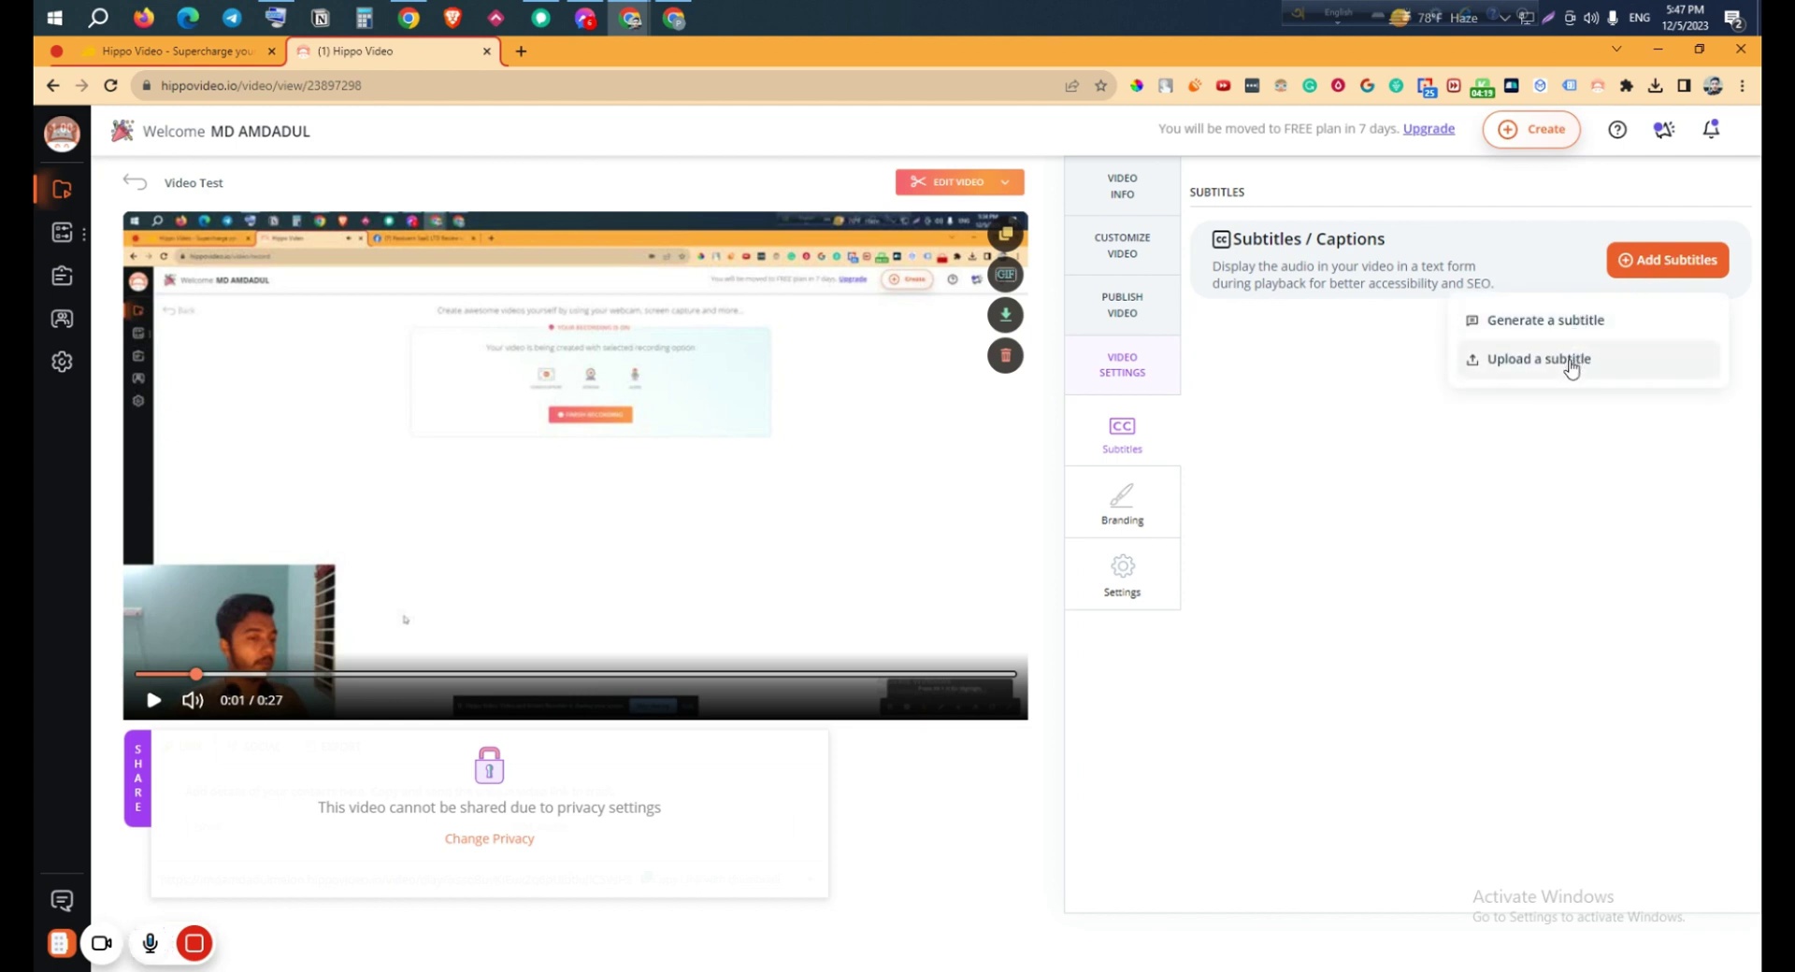
pyautogui.click(1157, 493)
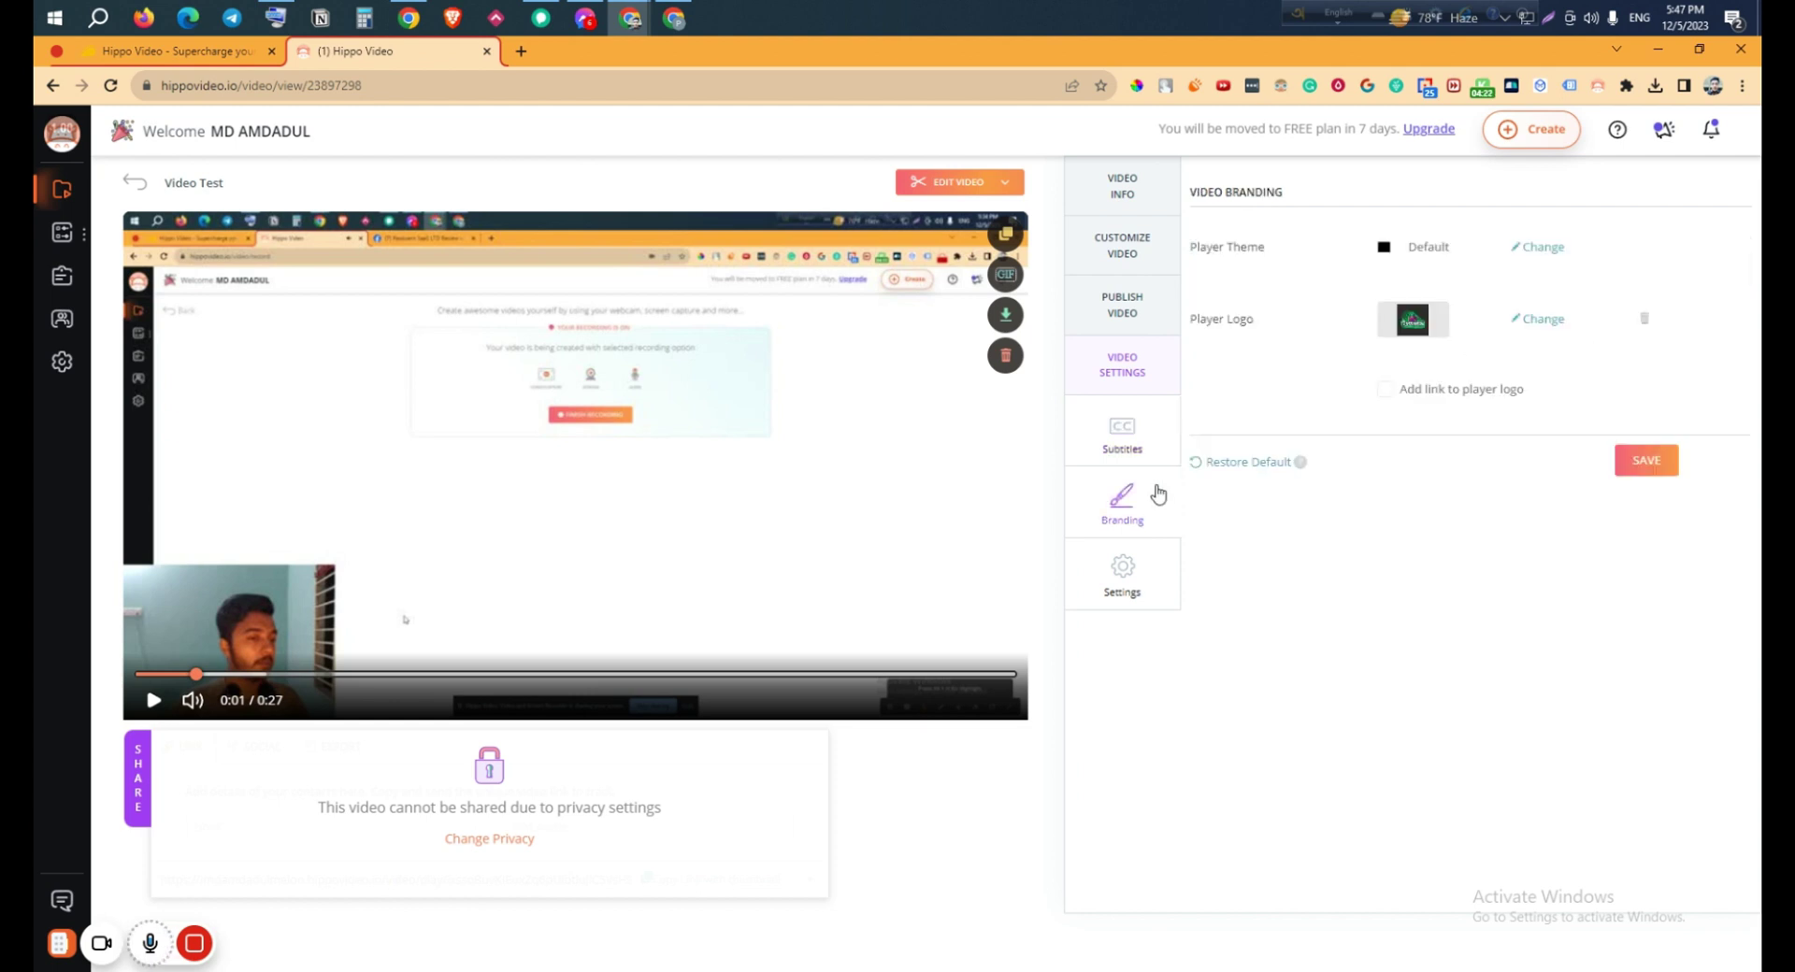
# Allow comments and reactions in the video's settings and apply the changes
pyautogui.click(1131, 584)
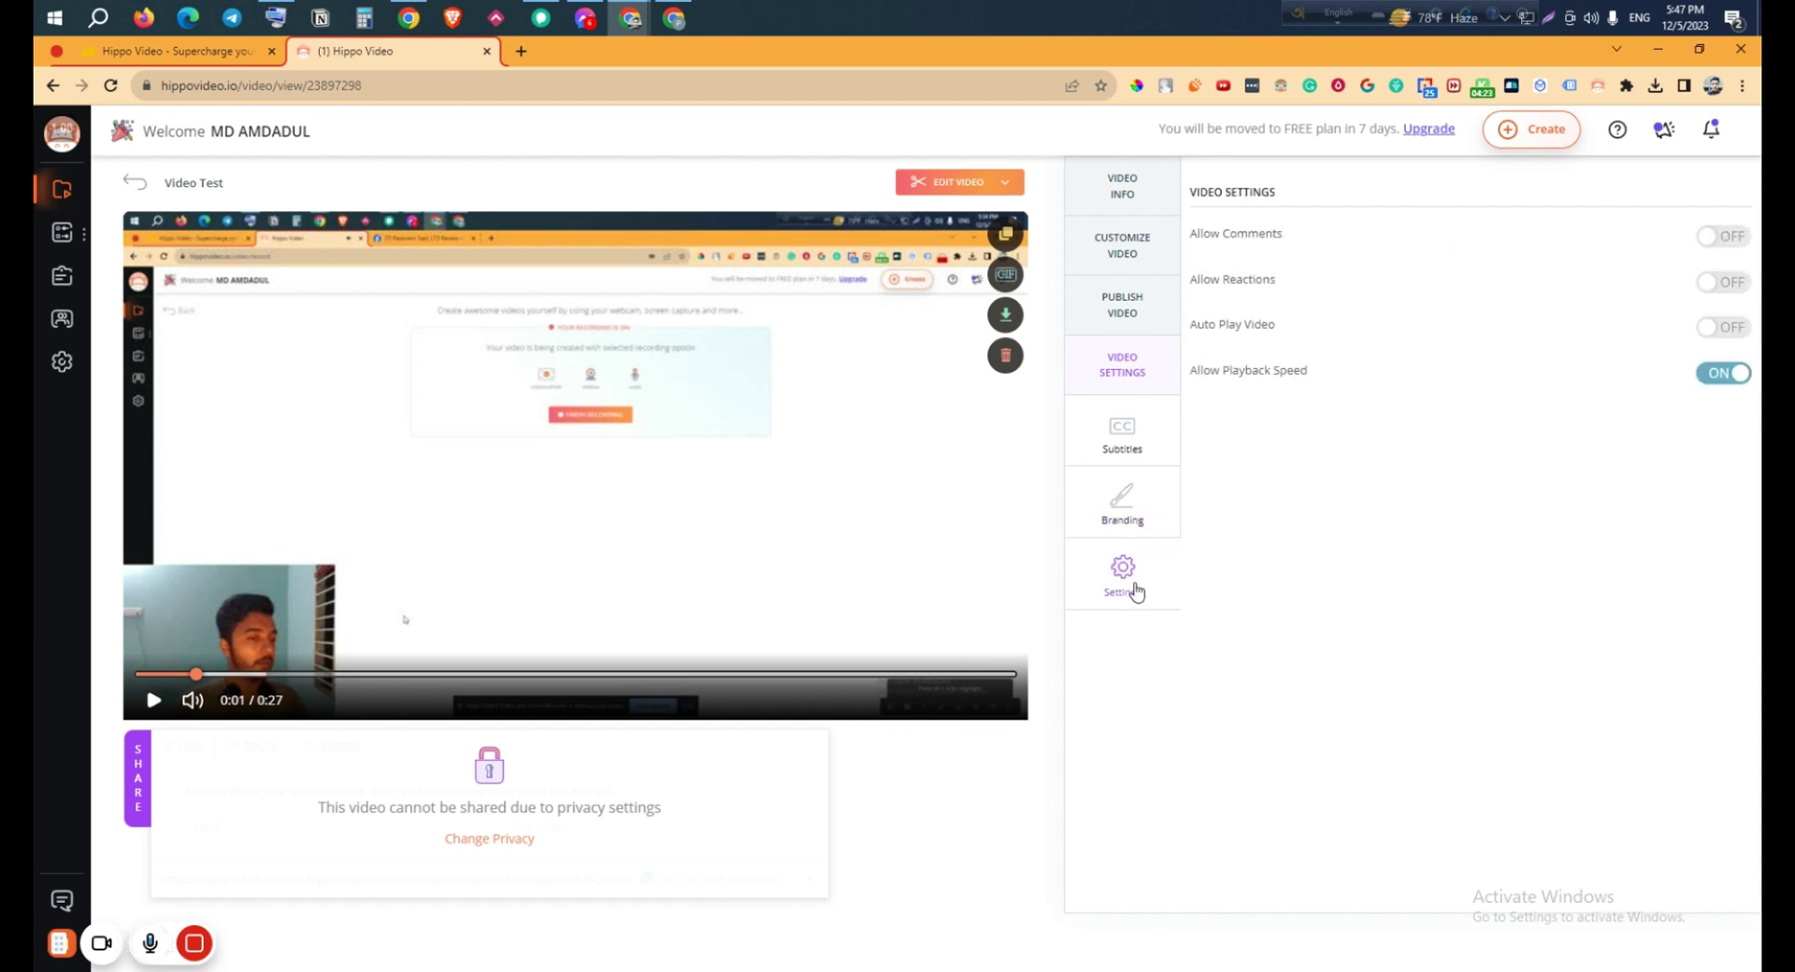
pyautogui.click(1703, 239)
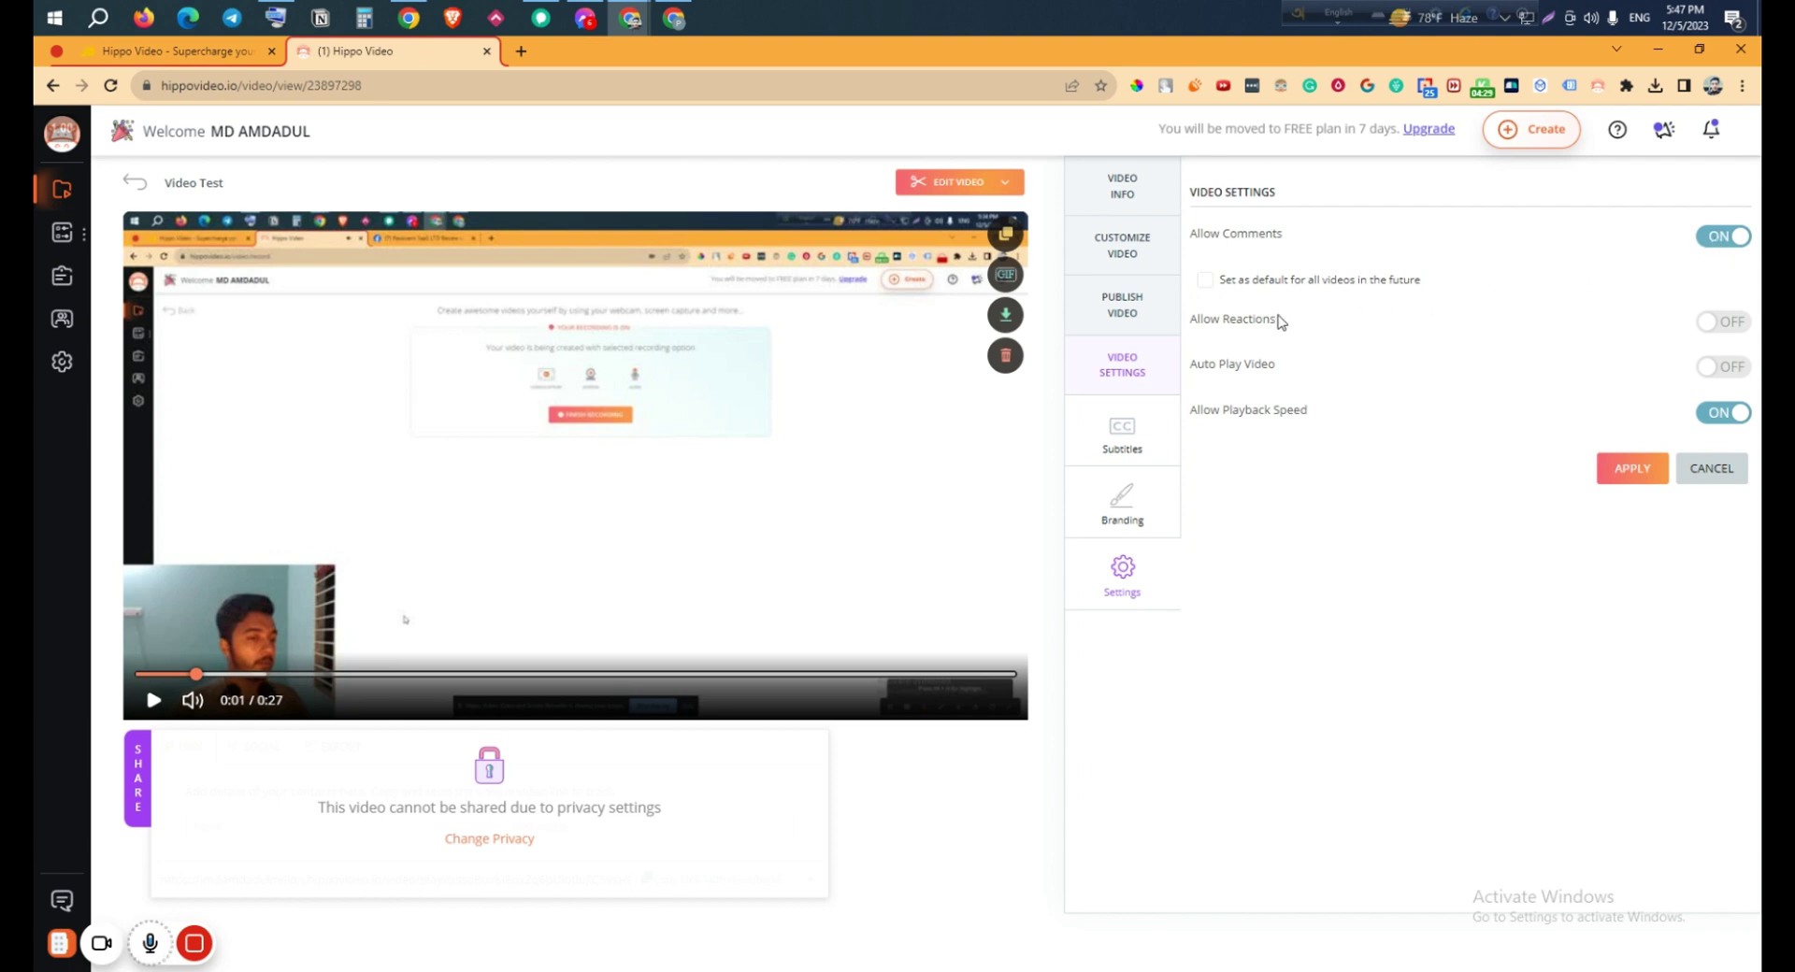
pyautogui.click(1703, 324)
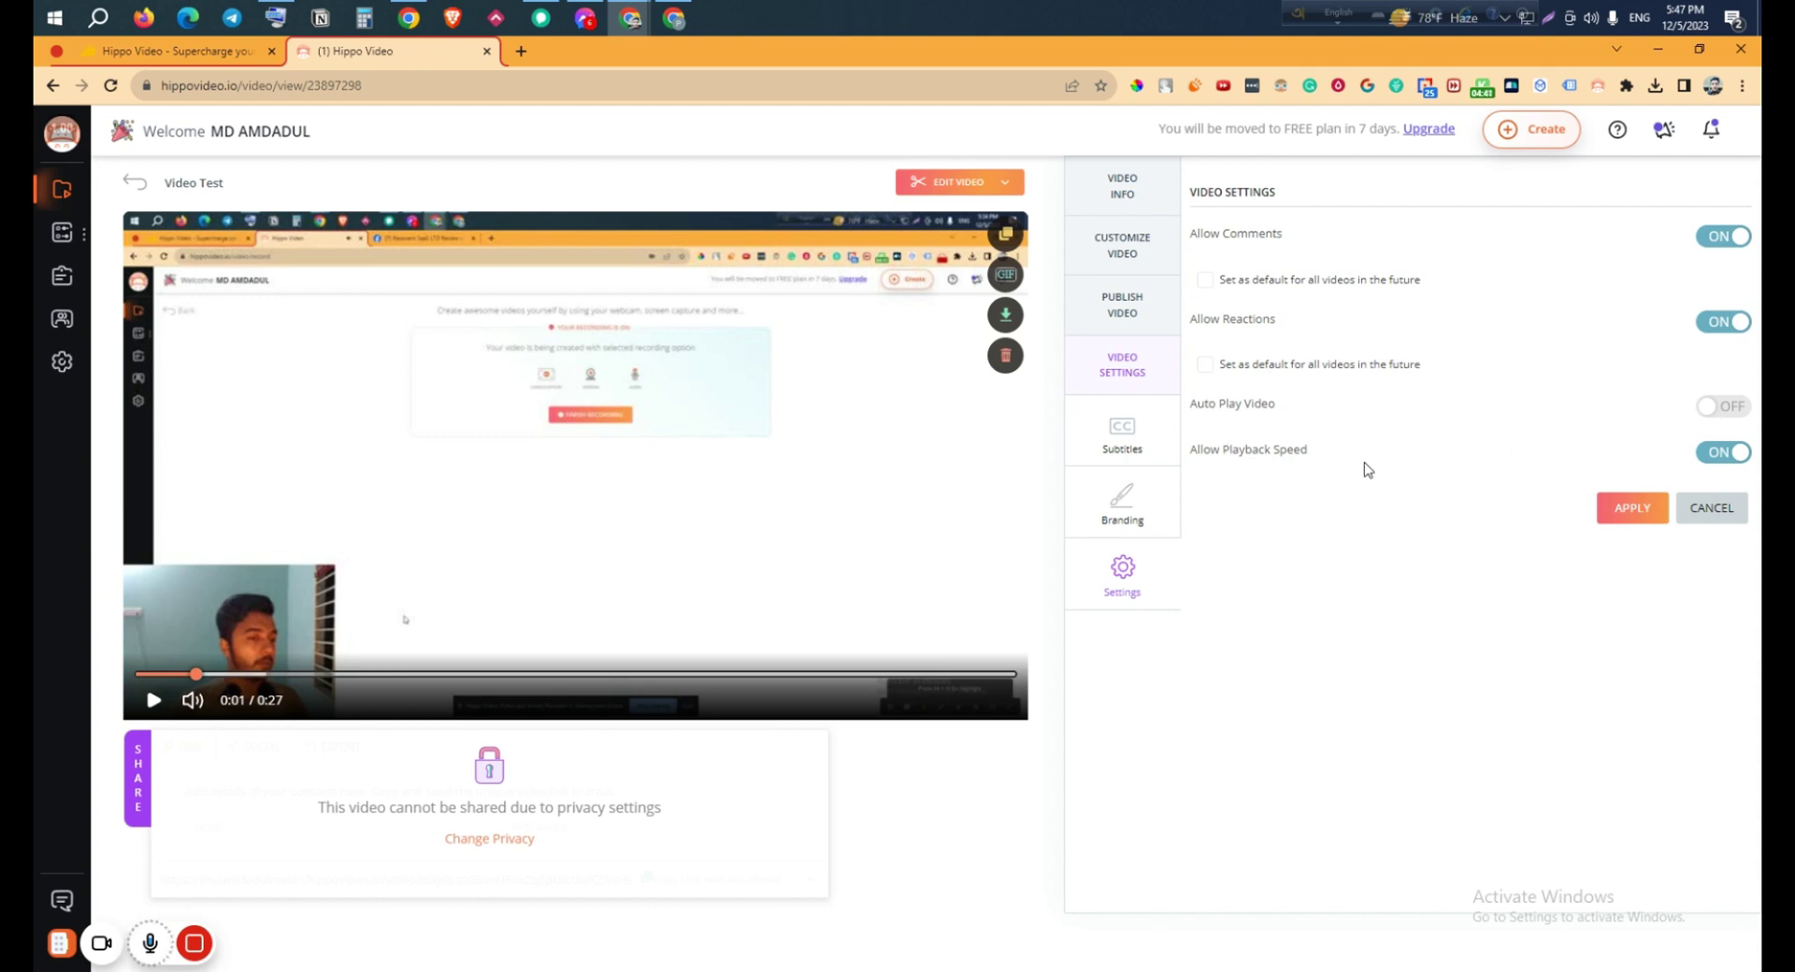
pyautogui.click(1630, 519)
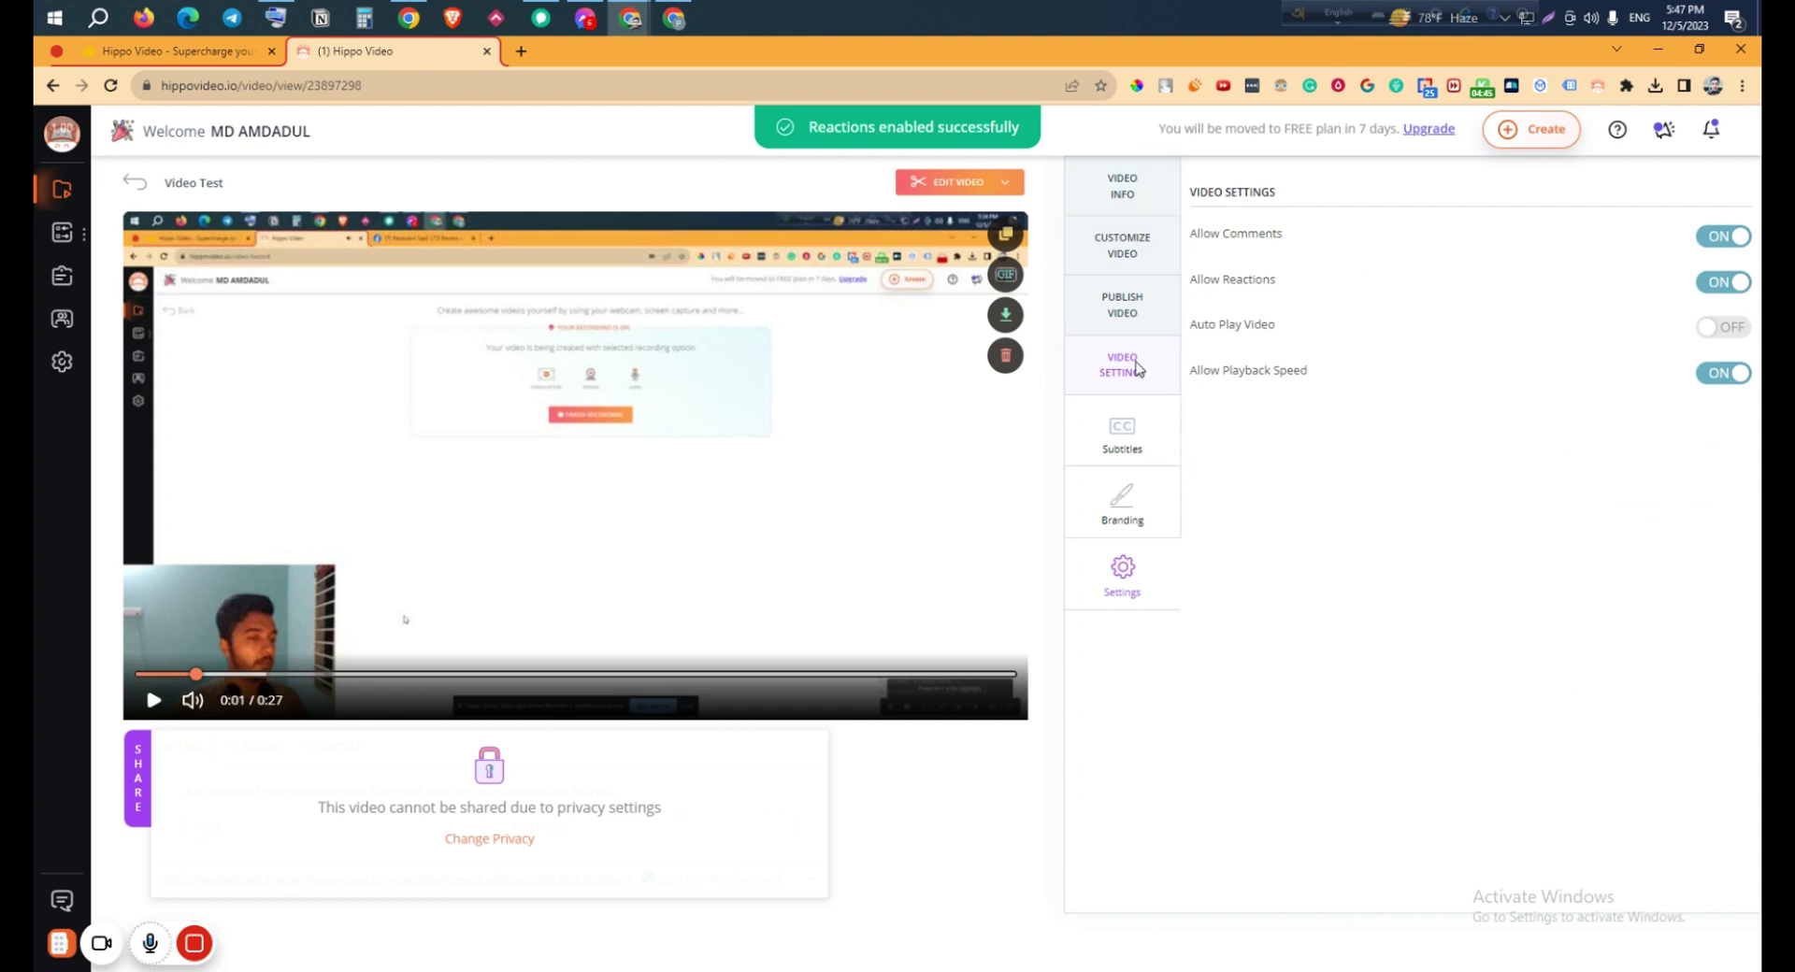
# Post the comment "Very good" on the video
pyautogui.click(1123, 195)
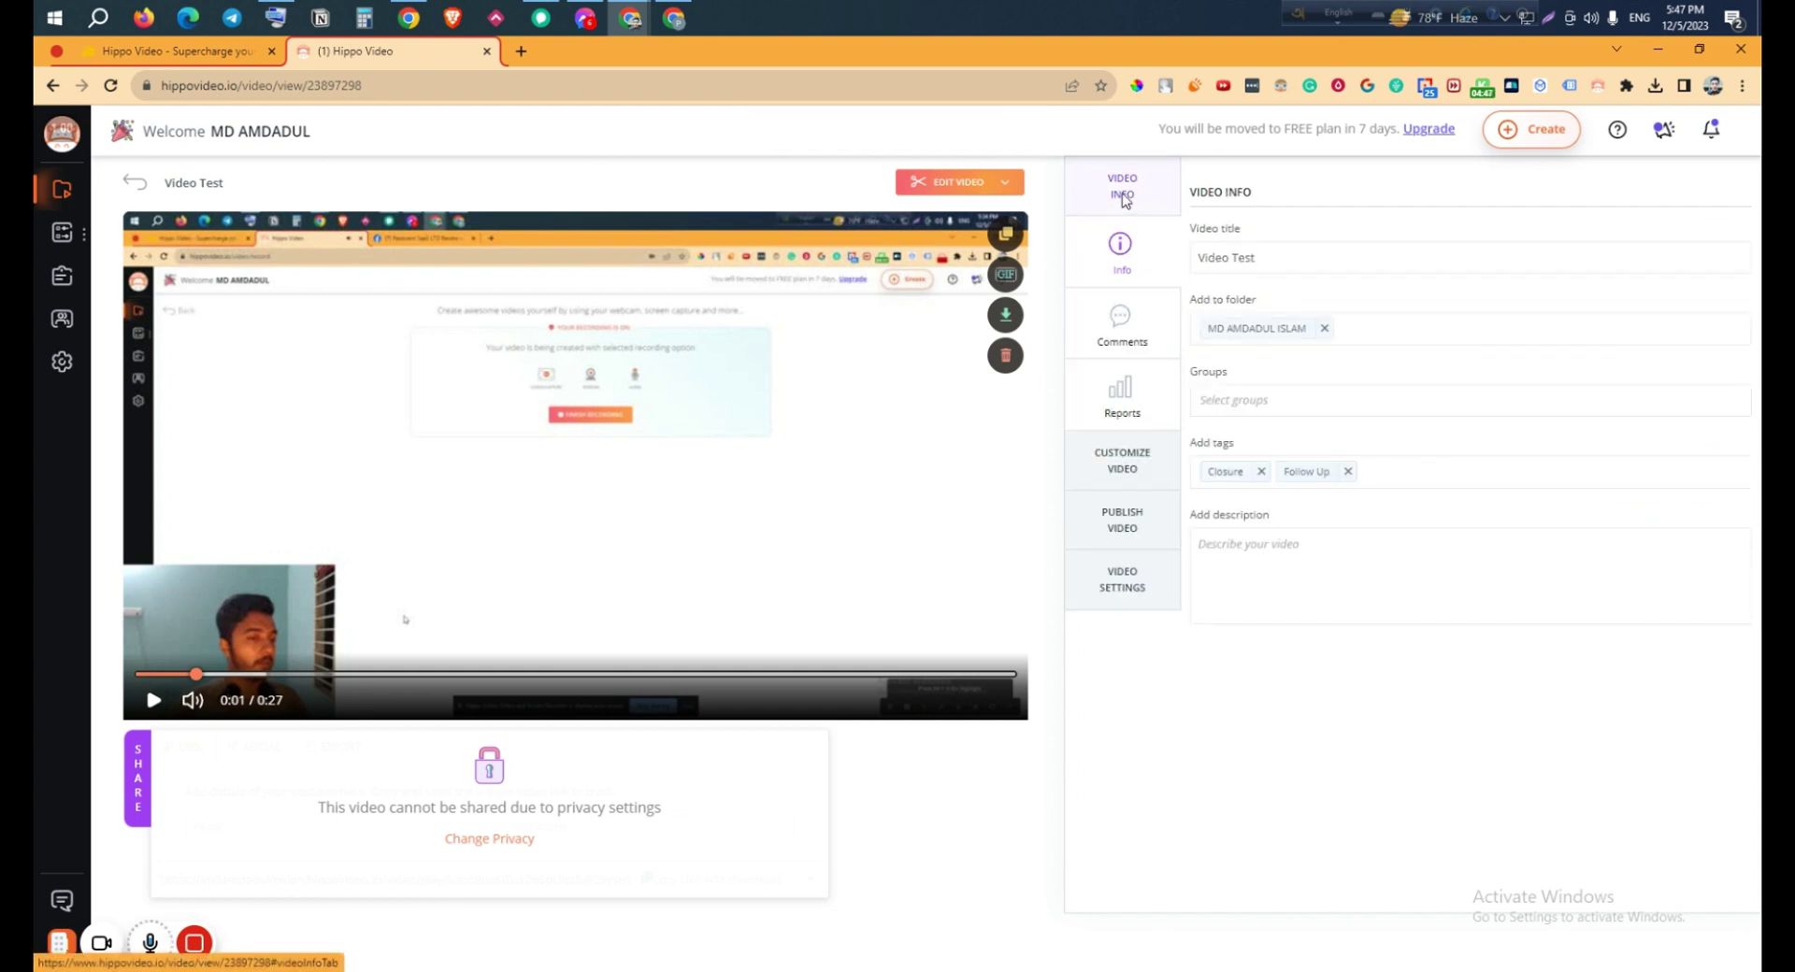
pyautogui.click(1121, 322)
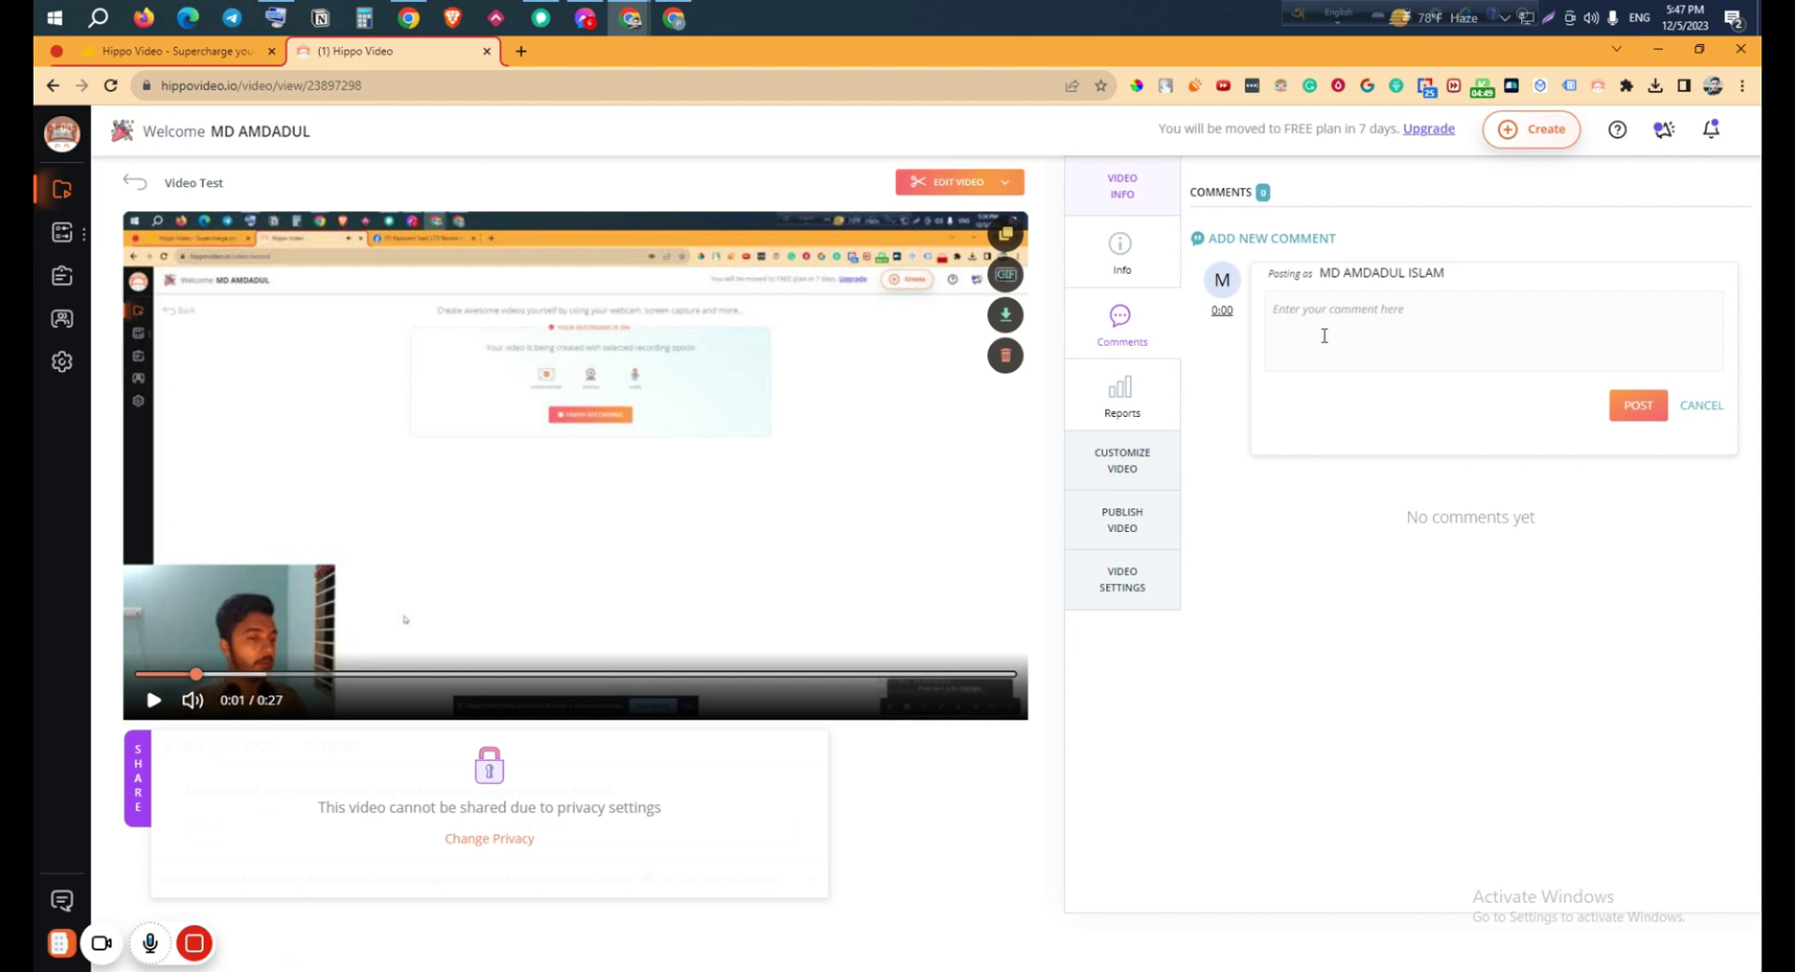
pyautogui.click(1418, 328)
pyautogui.write('Very good')
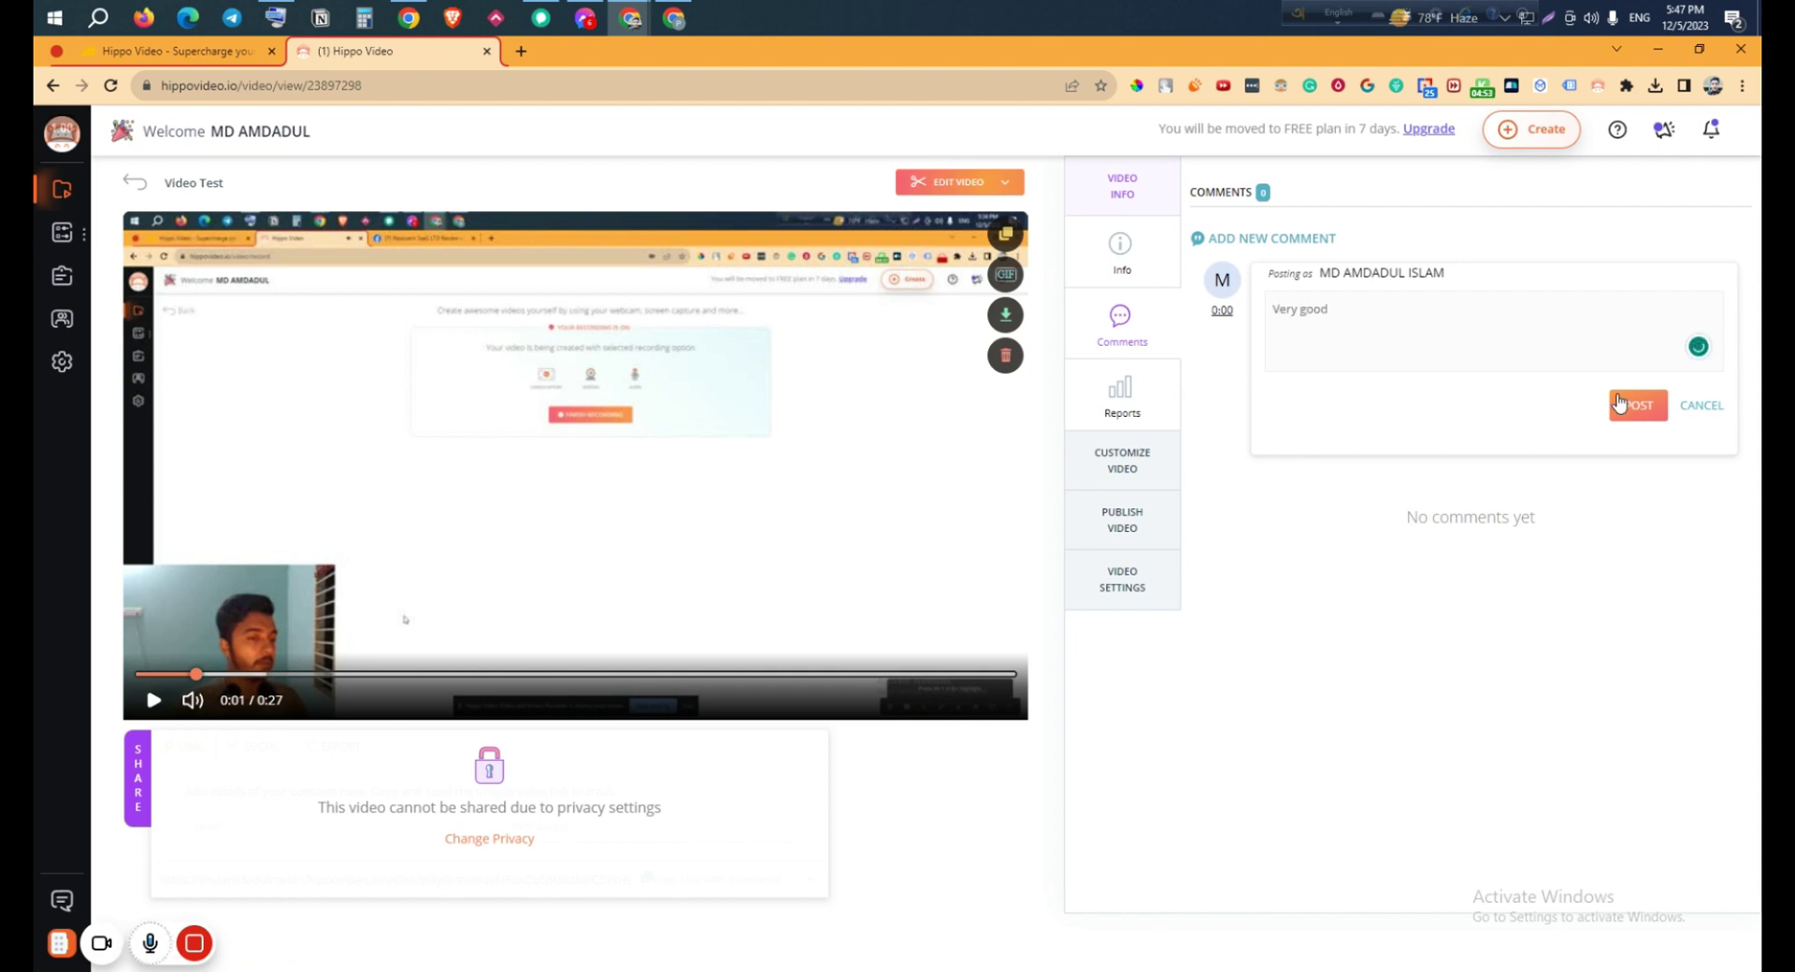
pyautogui.click(1619, 403)
# Return to the media library's folder overview
pyautogui.click(66, 192)
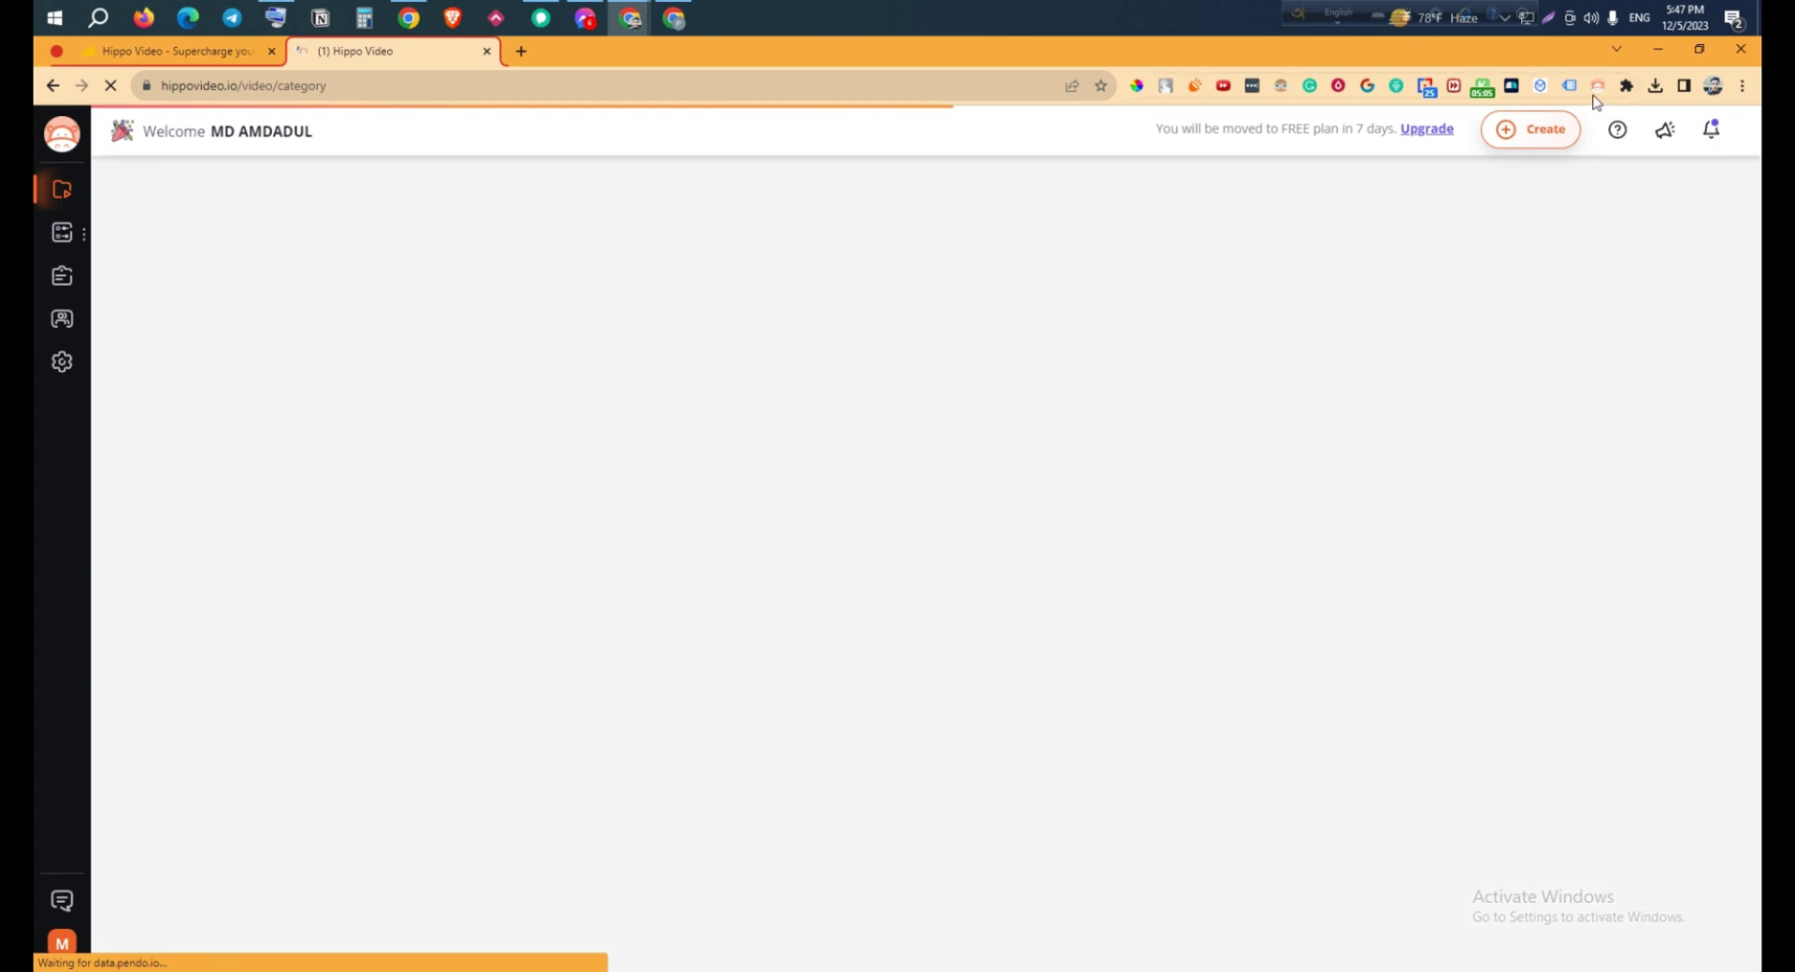
pyautogui.rightClick(1595, 98)
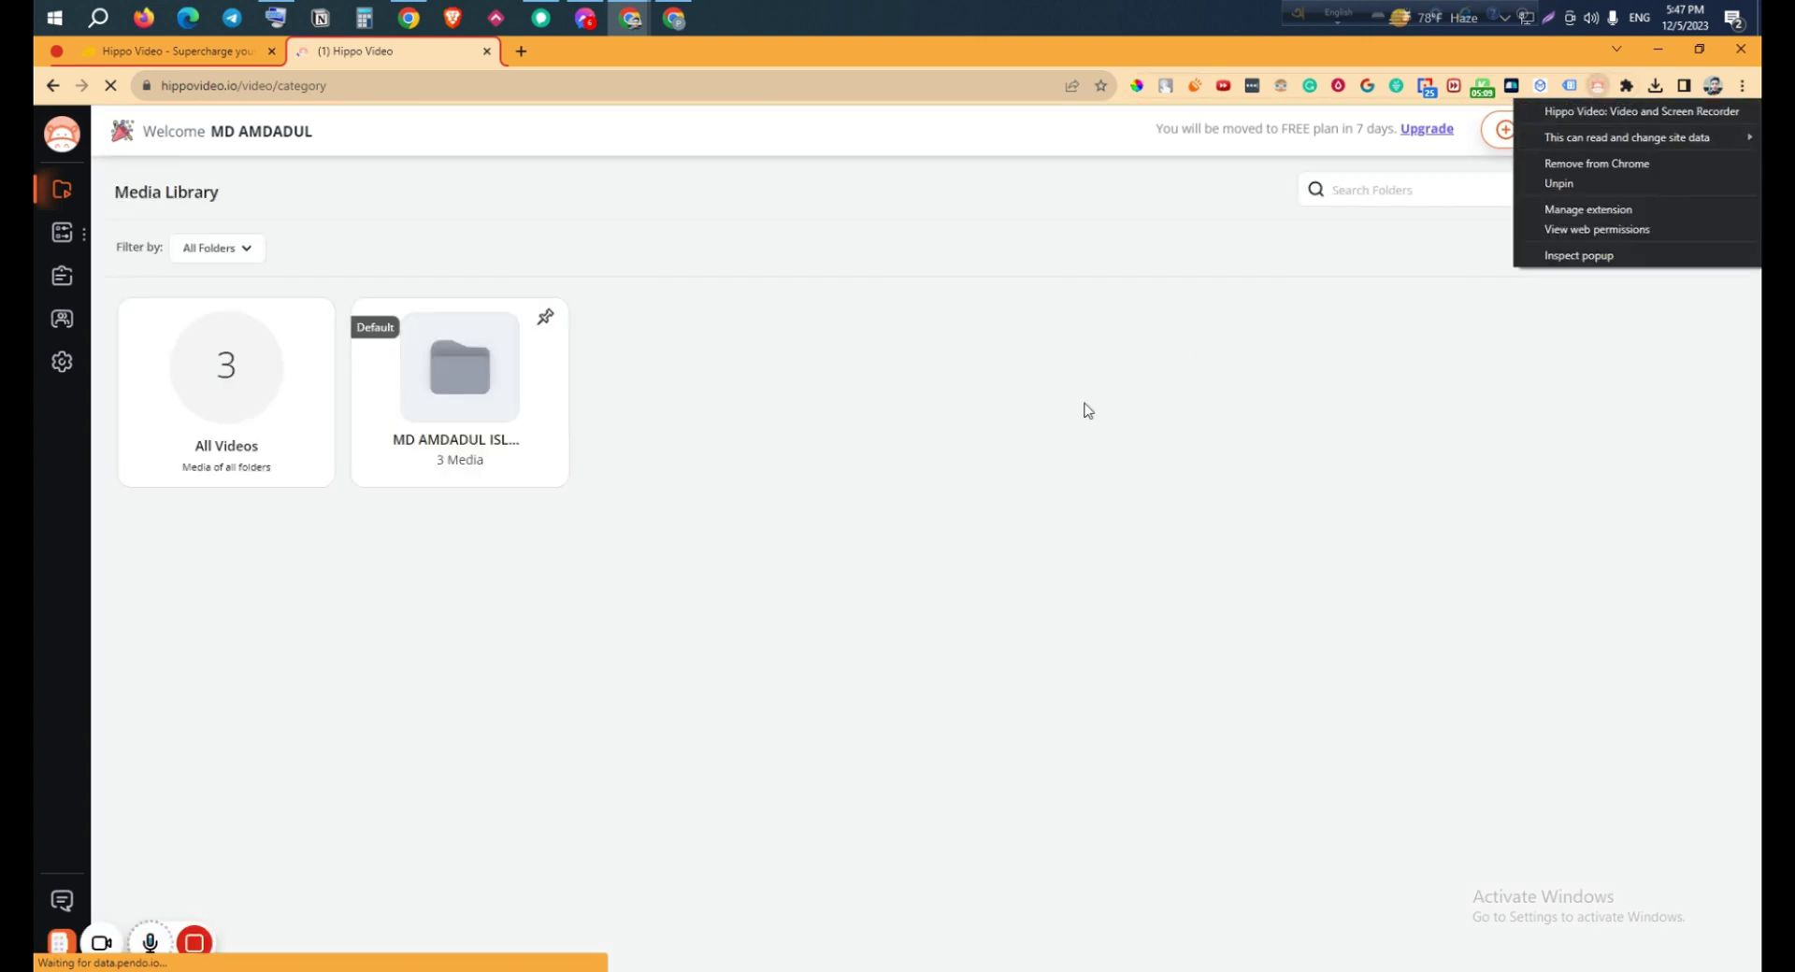
pyautogui.click(946, 482)
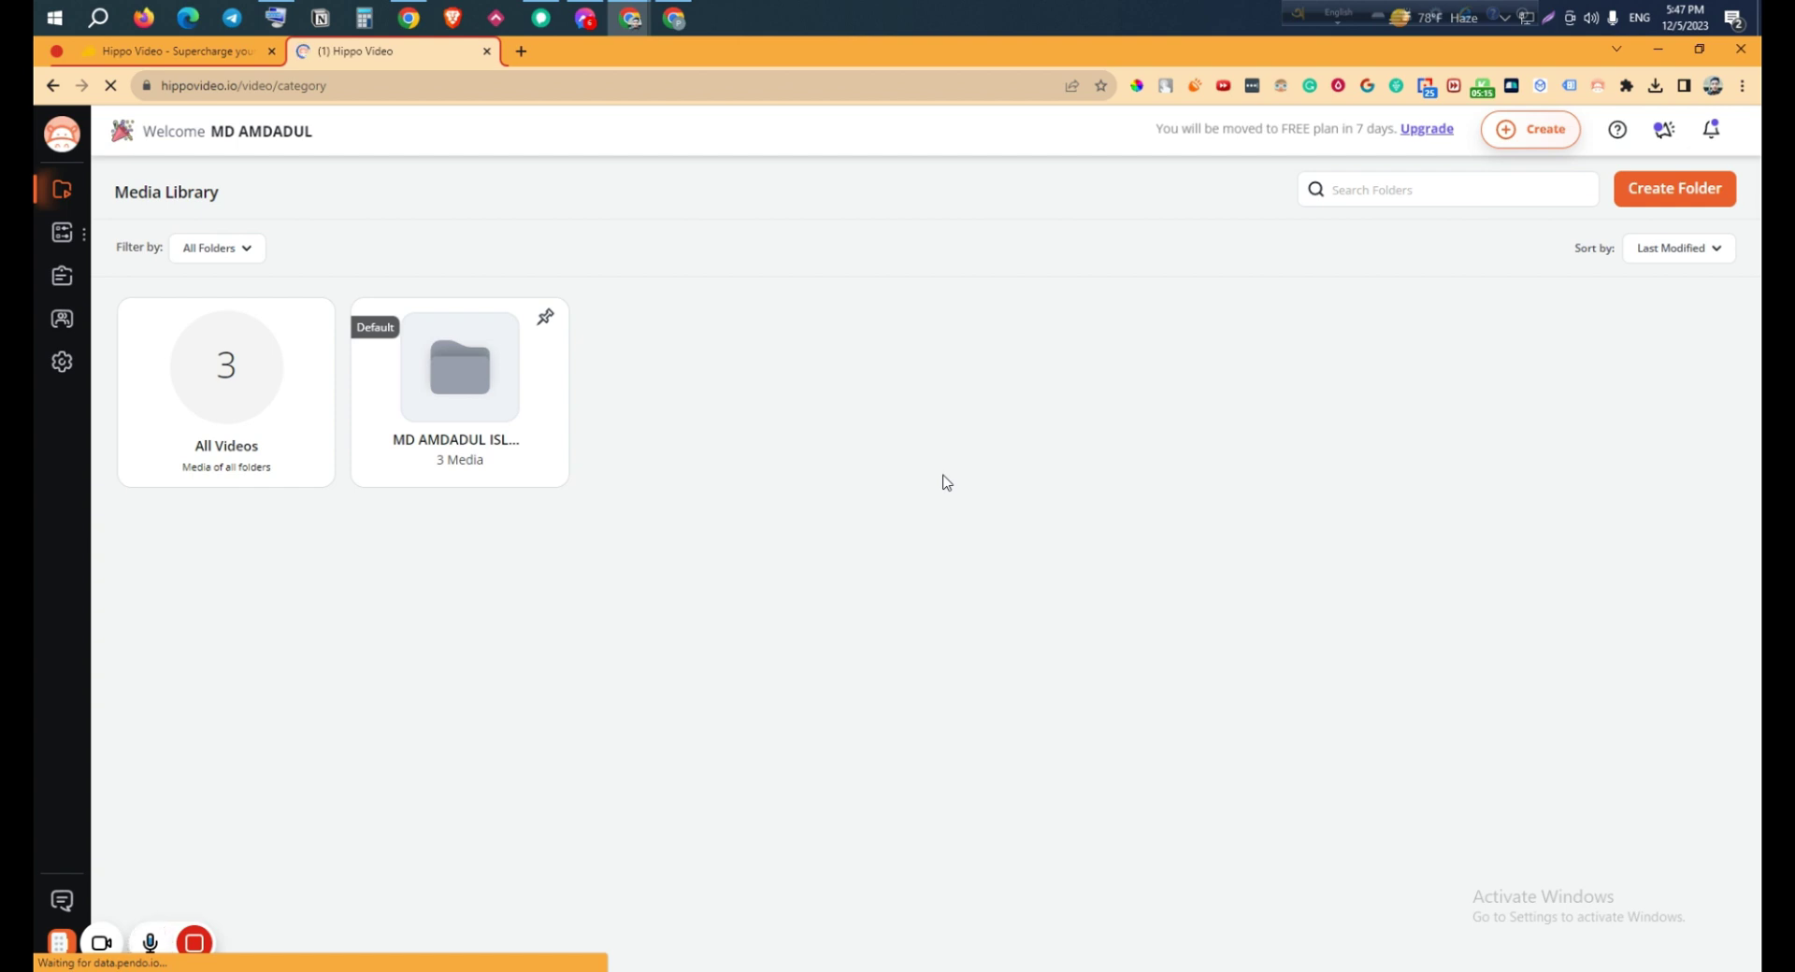
# Set the recorder extension's video resolution to 1080 and the webcam shape to circle in its advanced settings
pyautogui.click(1598, 86)
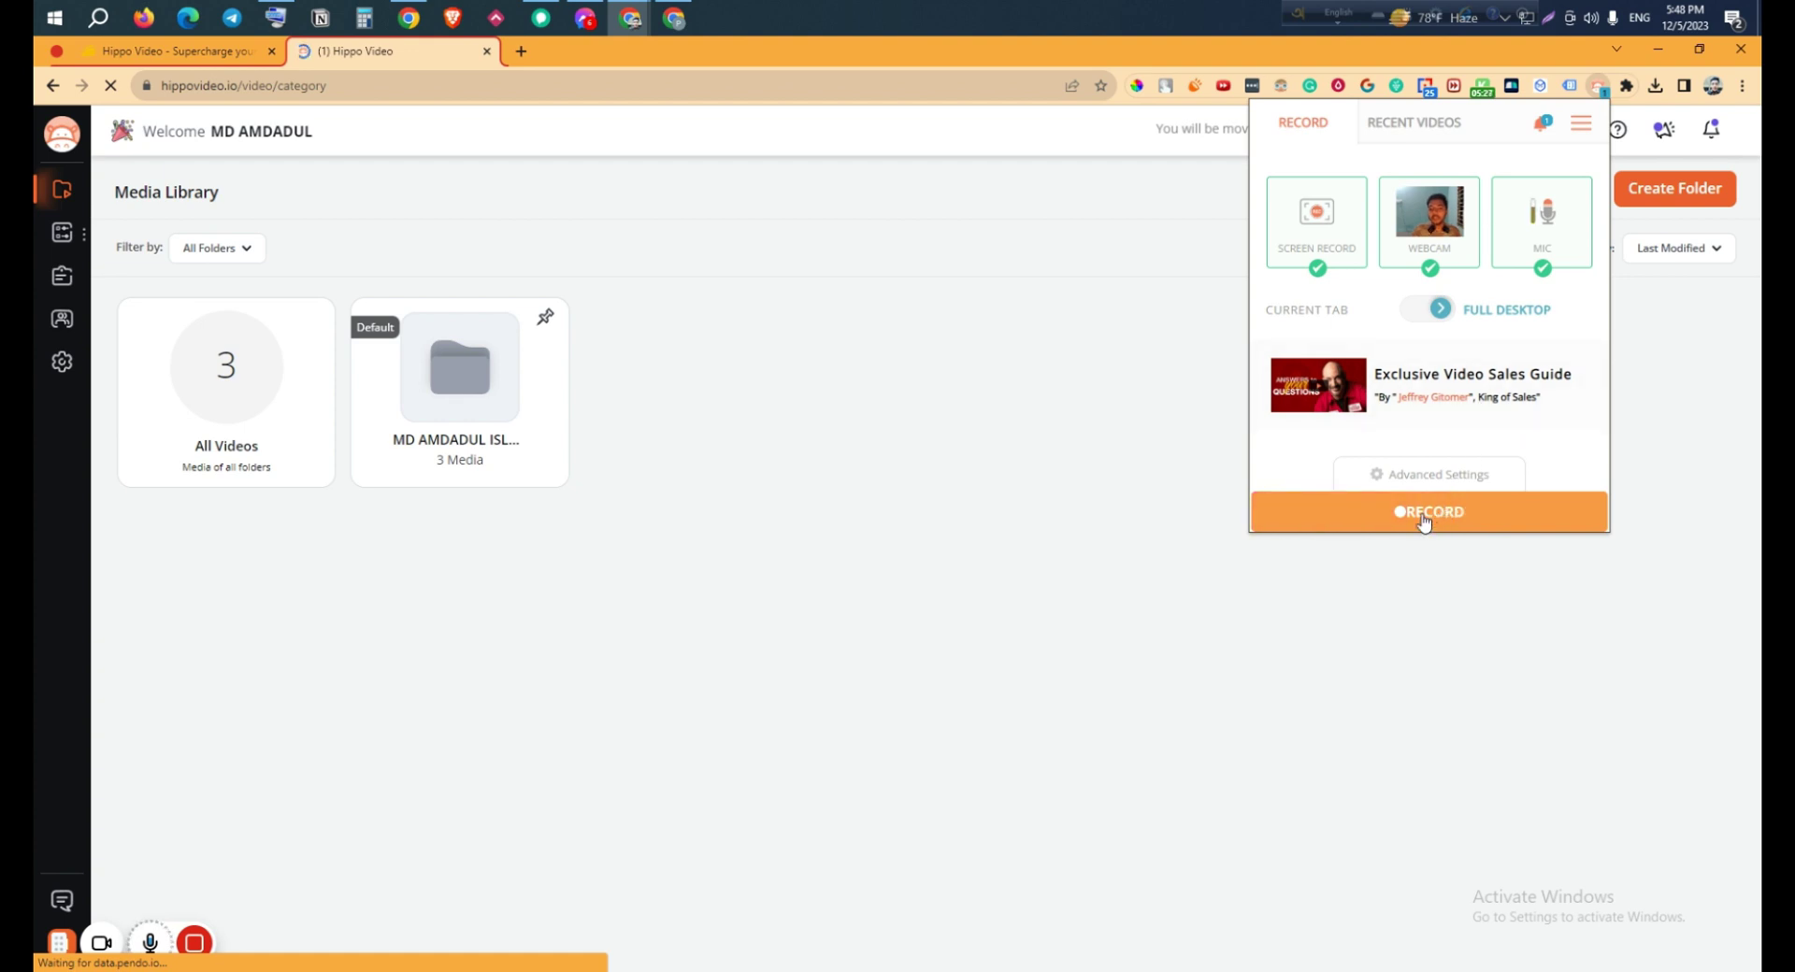
pyautogui.click(1437, 476)
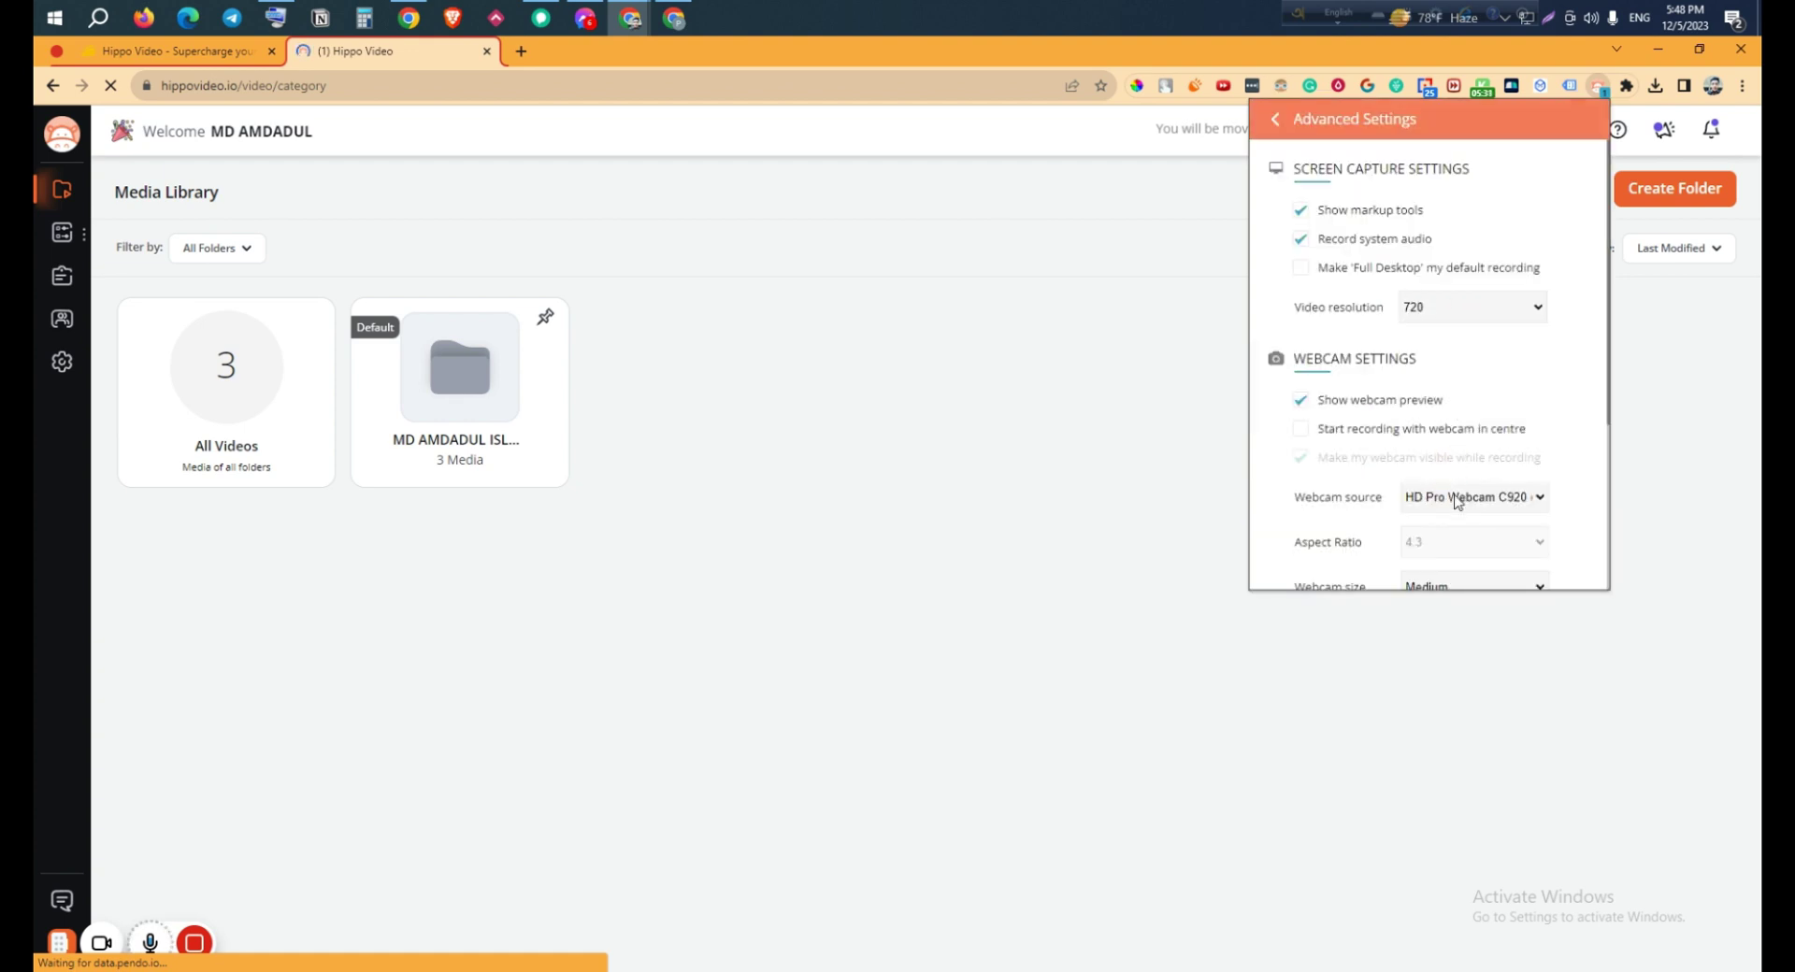
pyautogui.click(1425, 316)
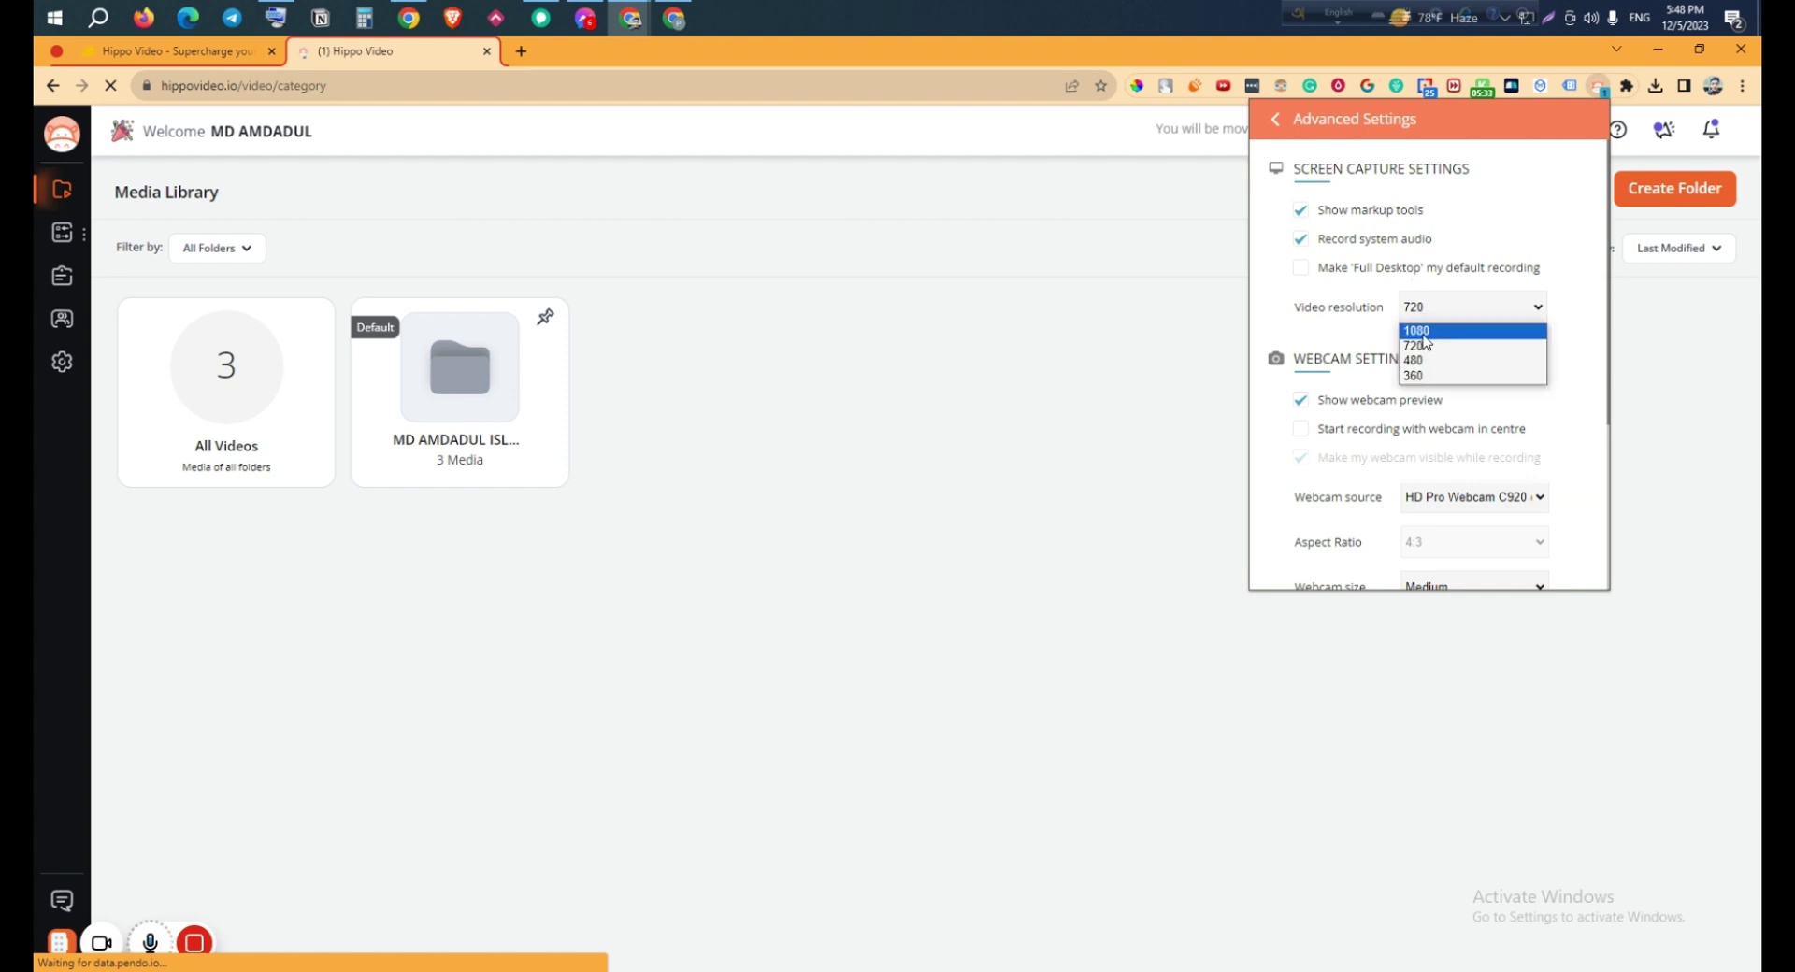
pyautogui.click(1422, 349)
pyautogui.scroll(-2, 1426, 392)
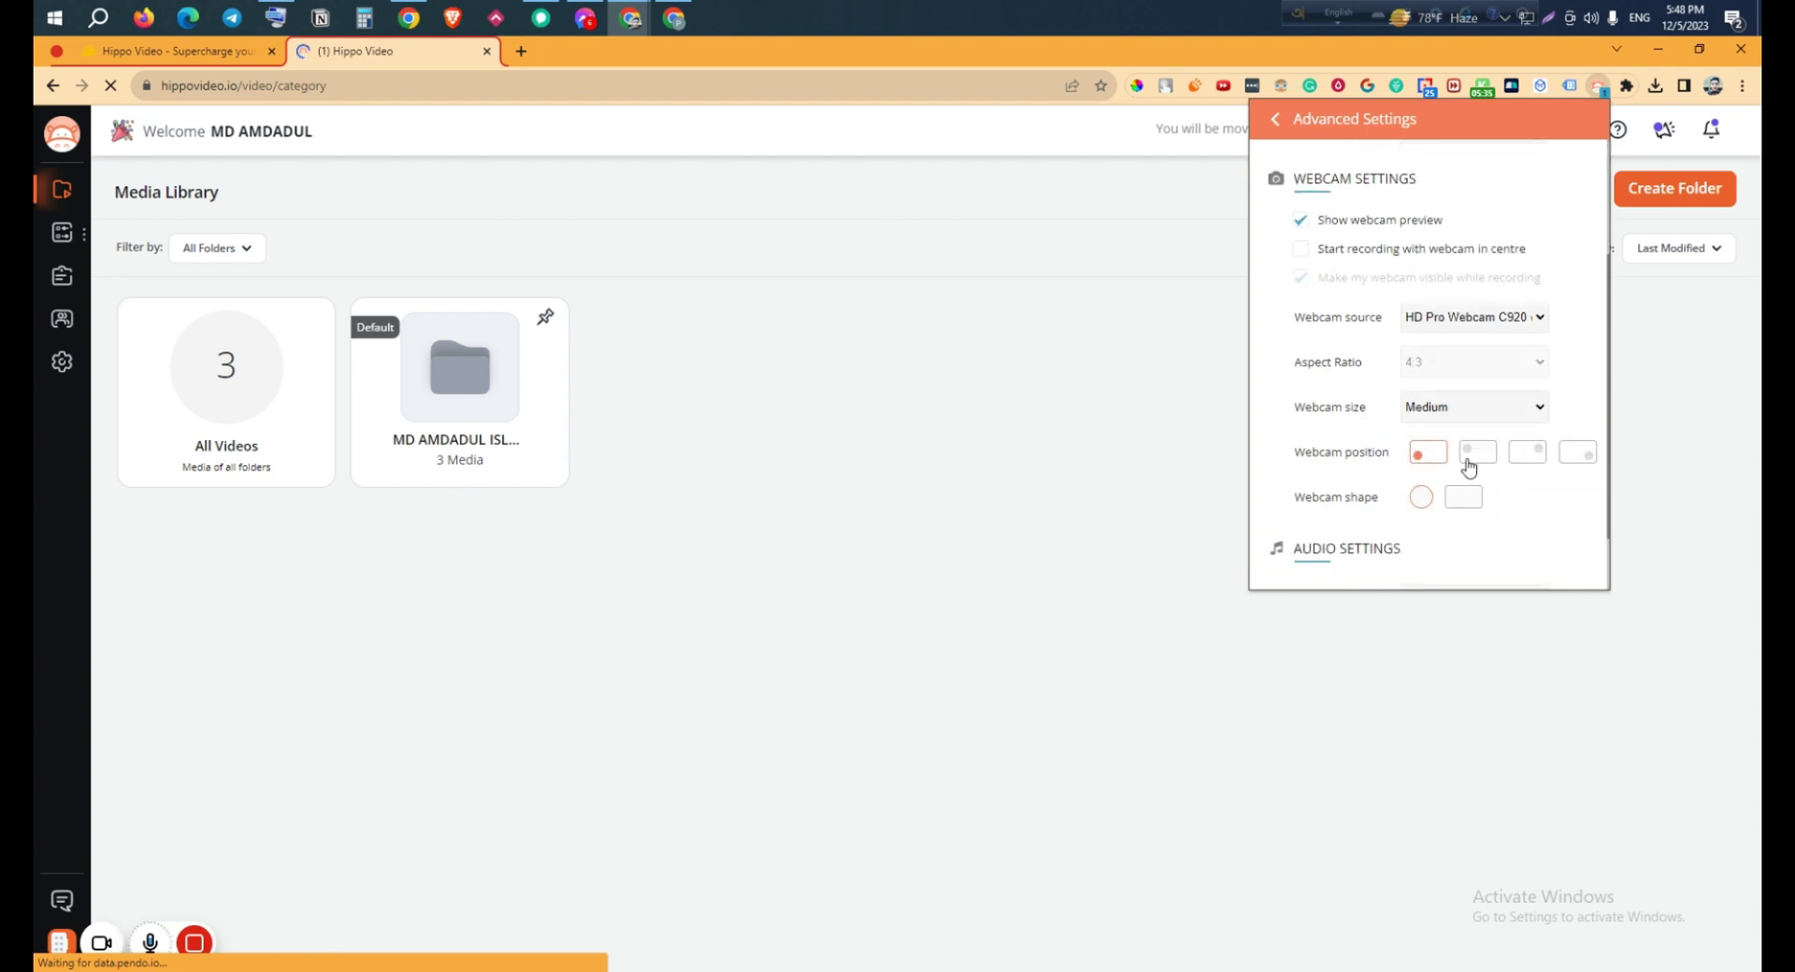
pyautogui.click(1432, 512)
pyautogui.scroll(-1, 1421, 514)
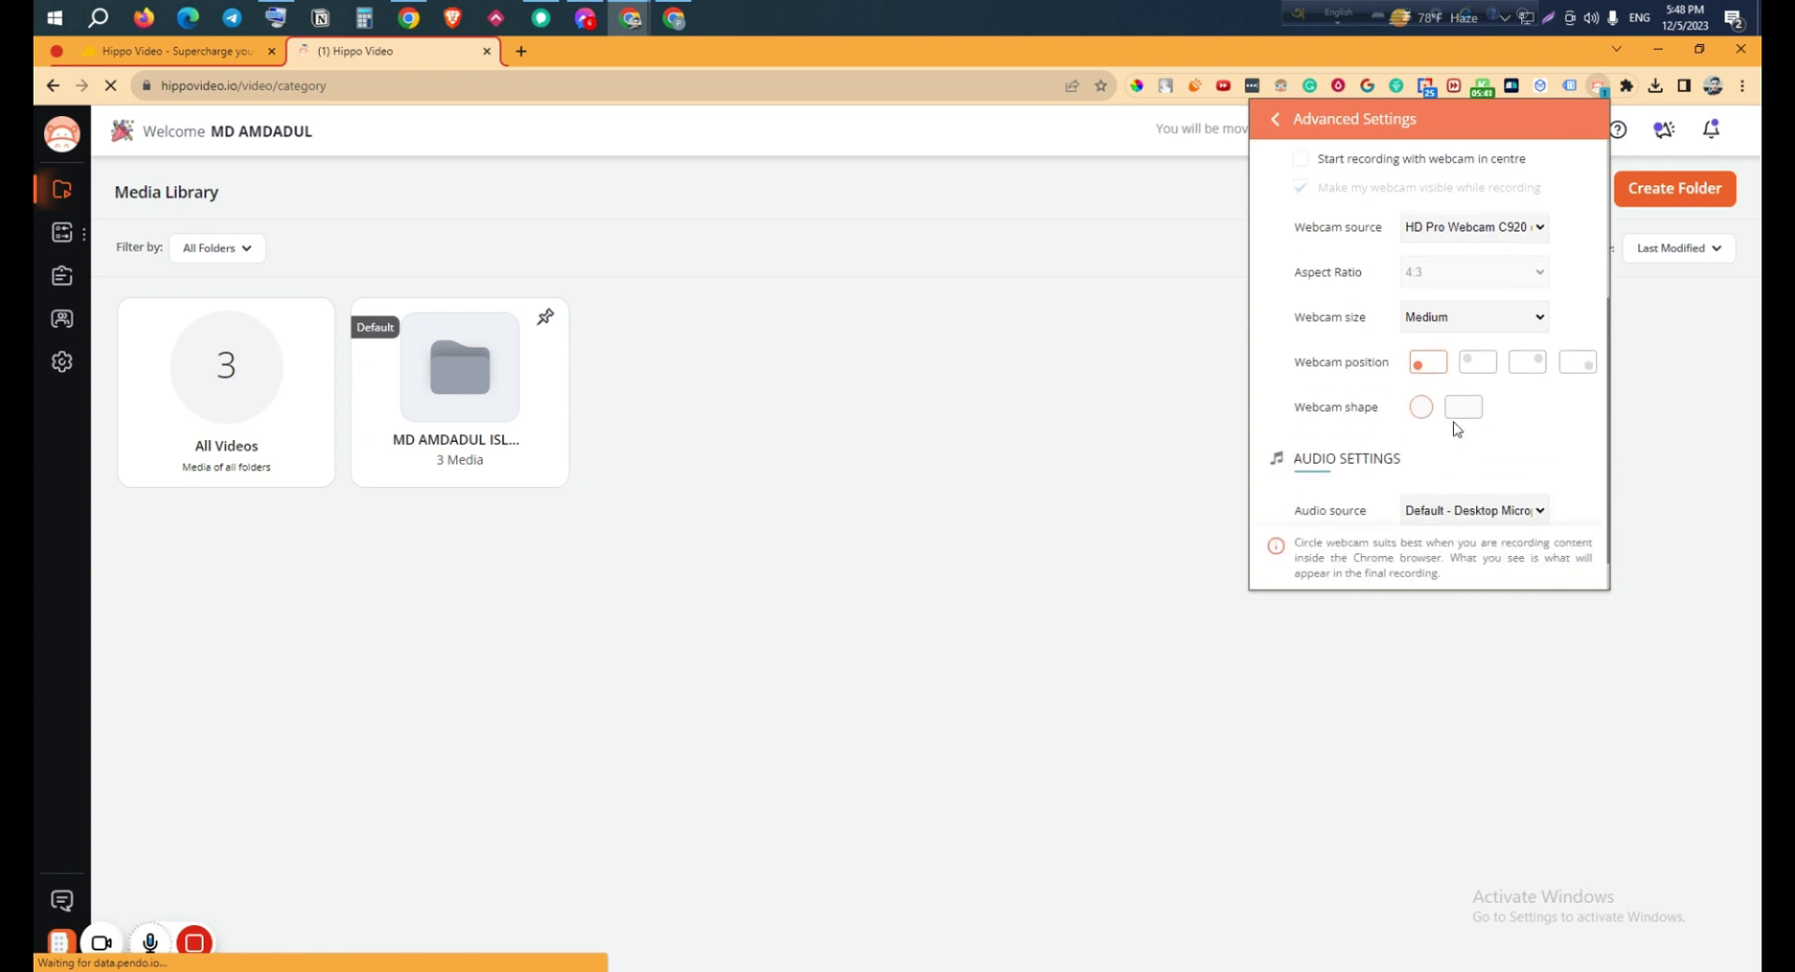
pyautogui.scroll(-1, 1394, 499)
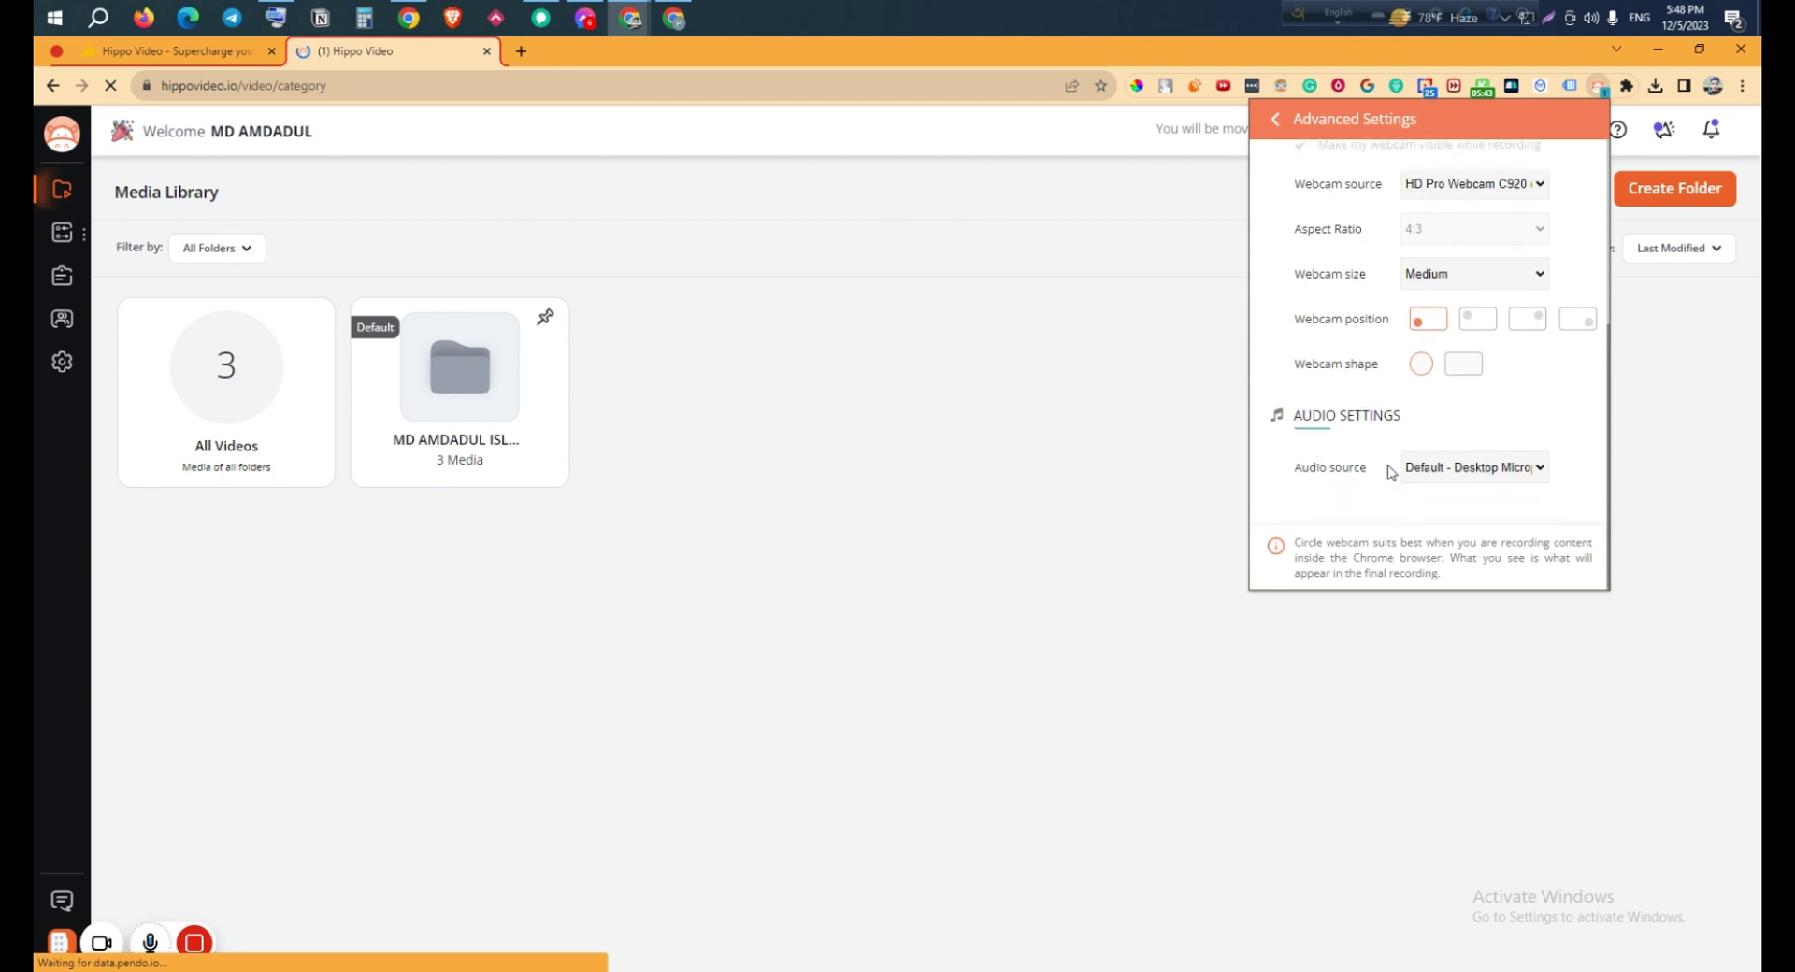
pyautogui.scroll(4, 1499, 477)
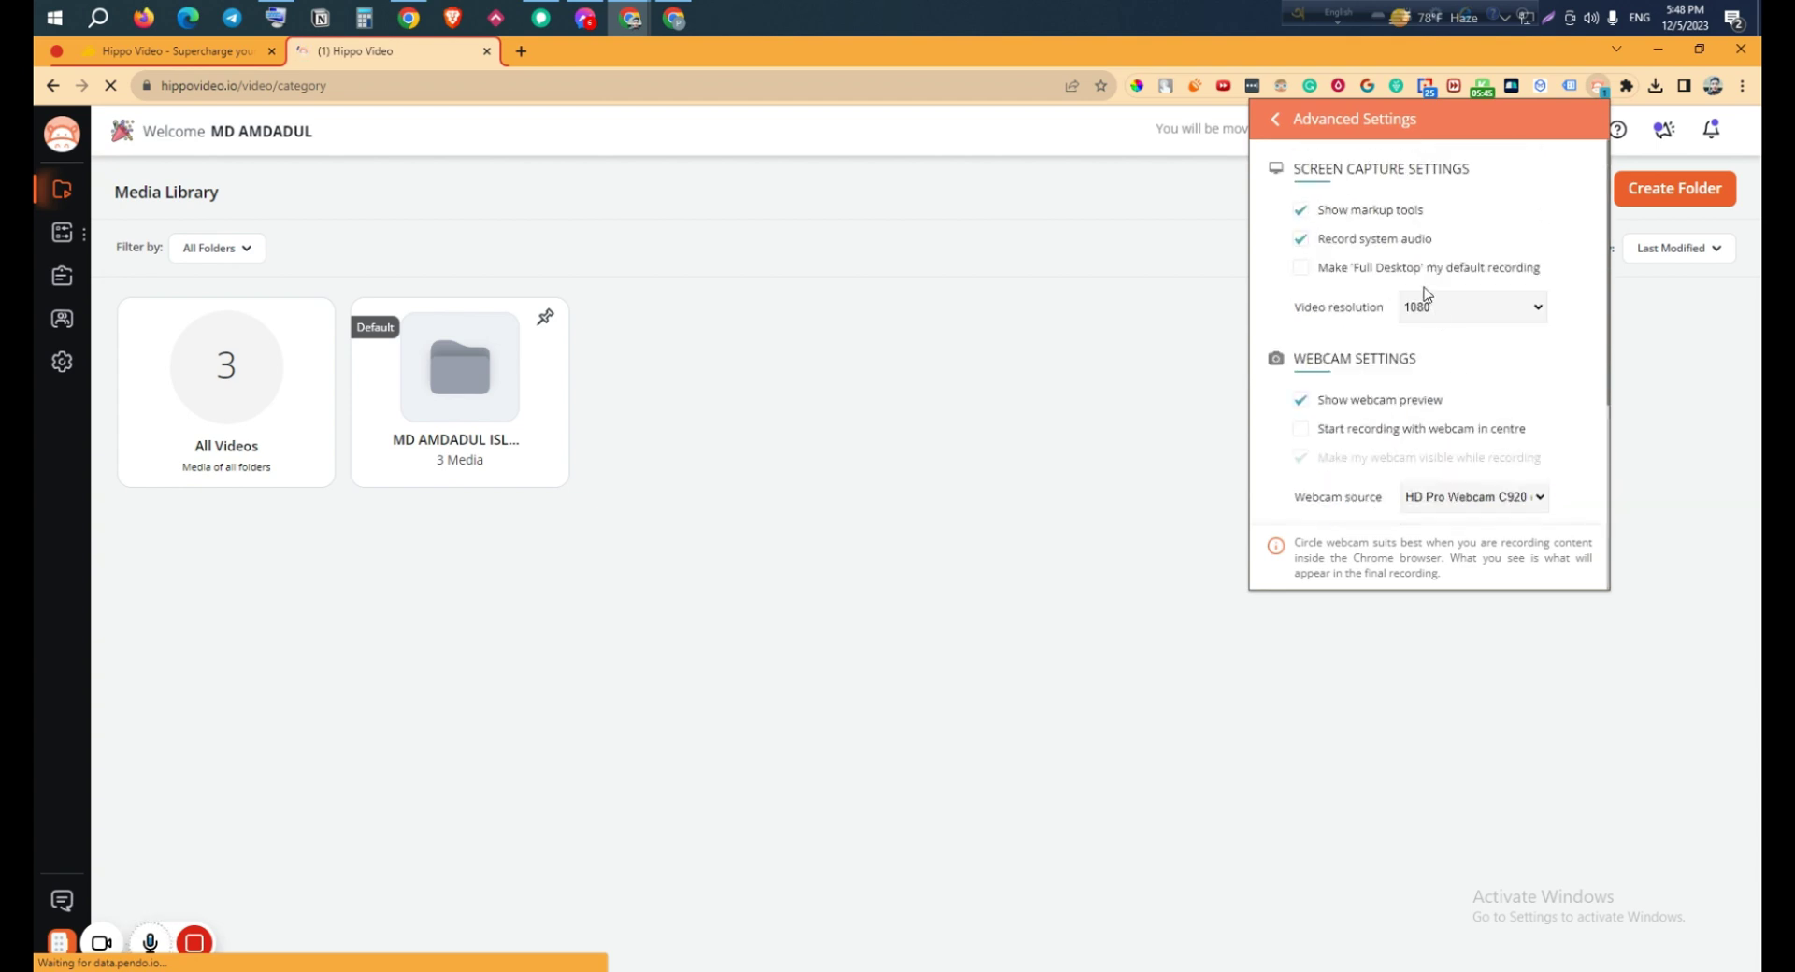
pyautogui.click(1283, 120)
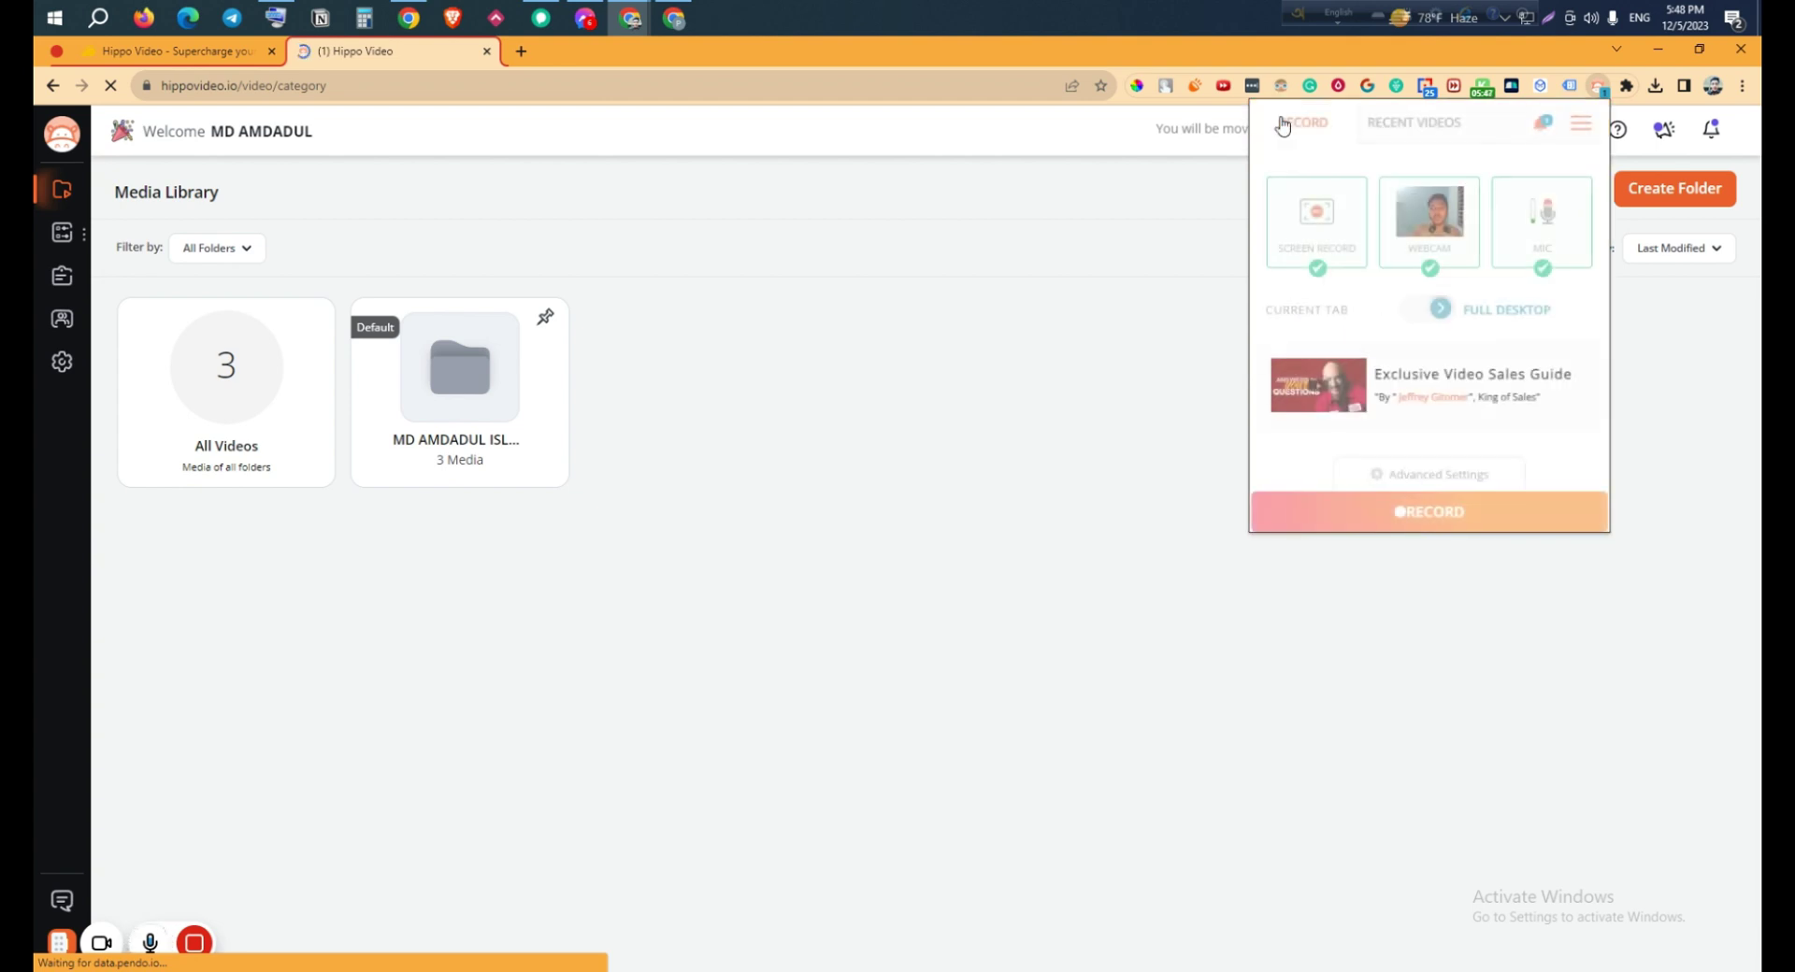
# Start an extension recording of the entire screen and hide the screen-sharing notice
pyautogui.click(1453, 519)
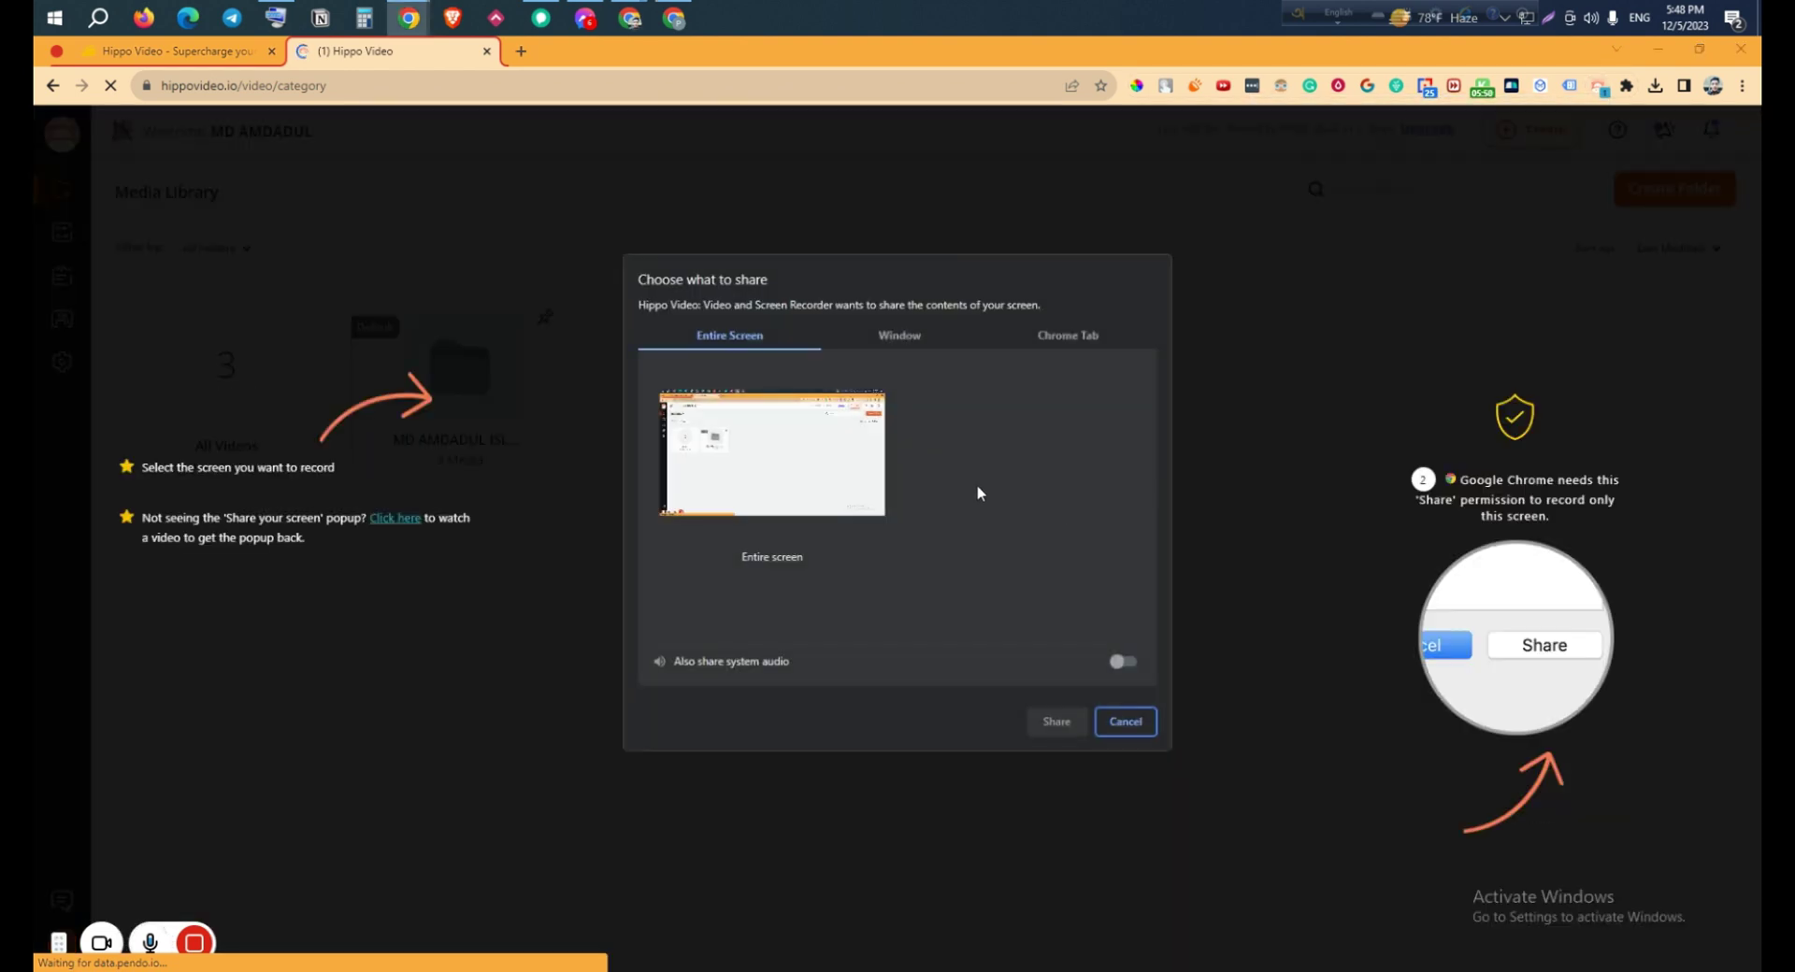
pyautogui.click(889, 457)
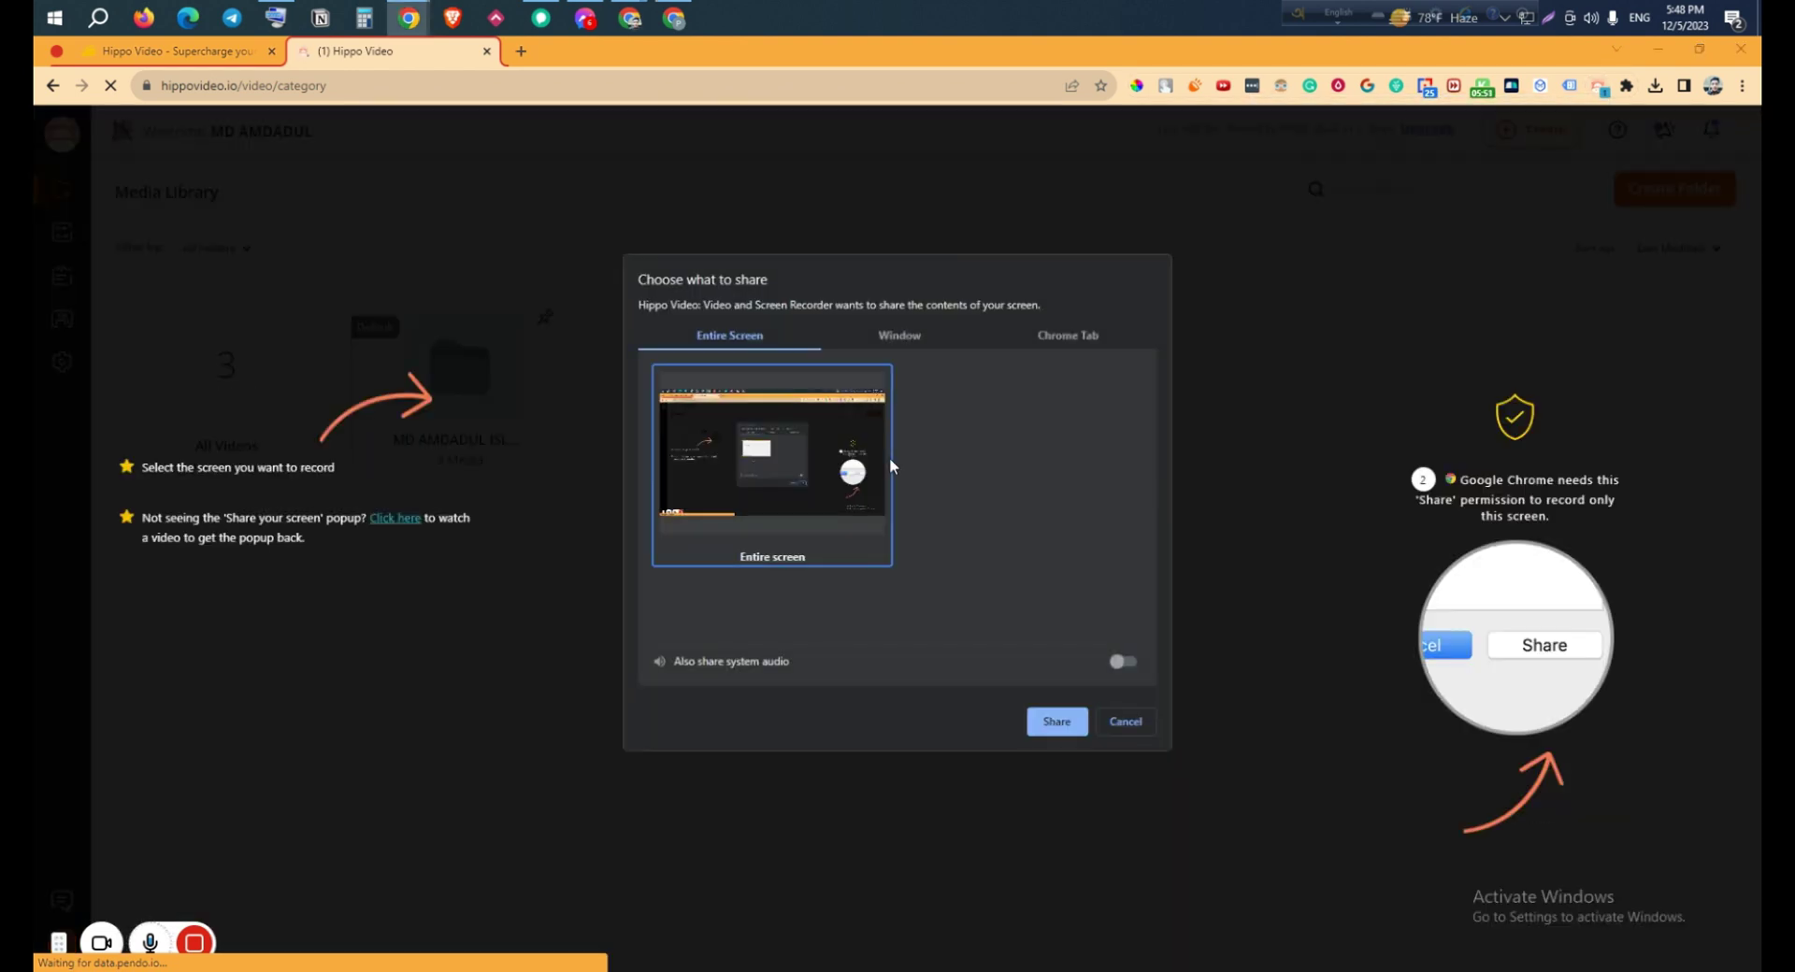
pyautogui.click(1052, 723)
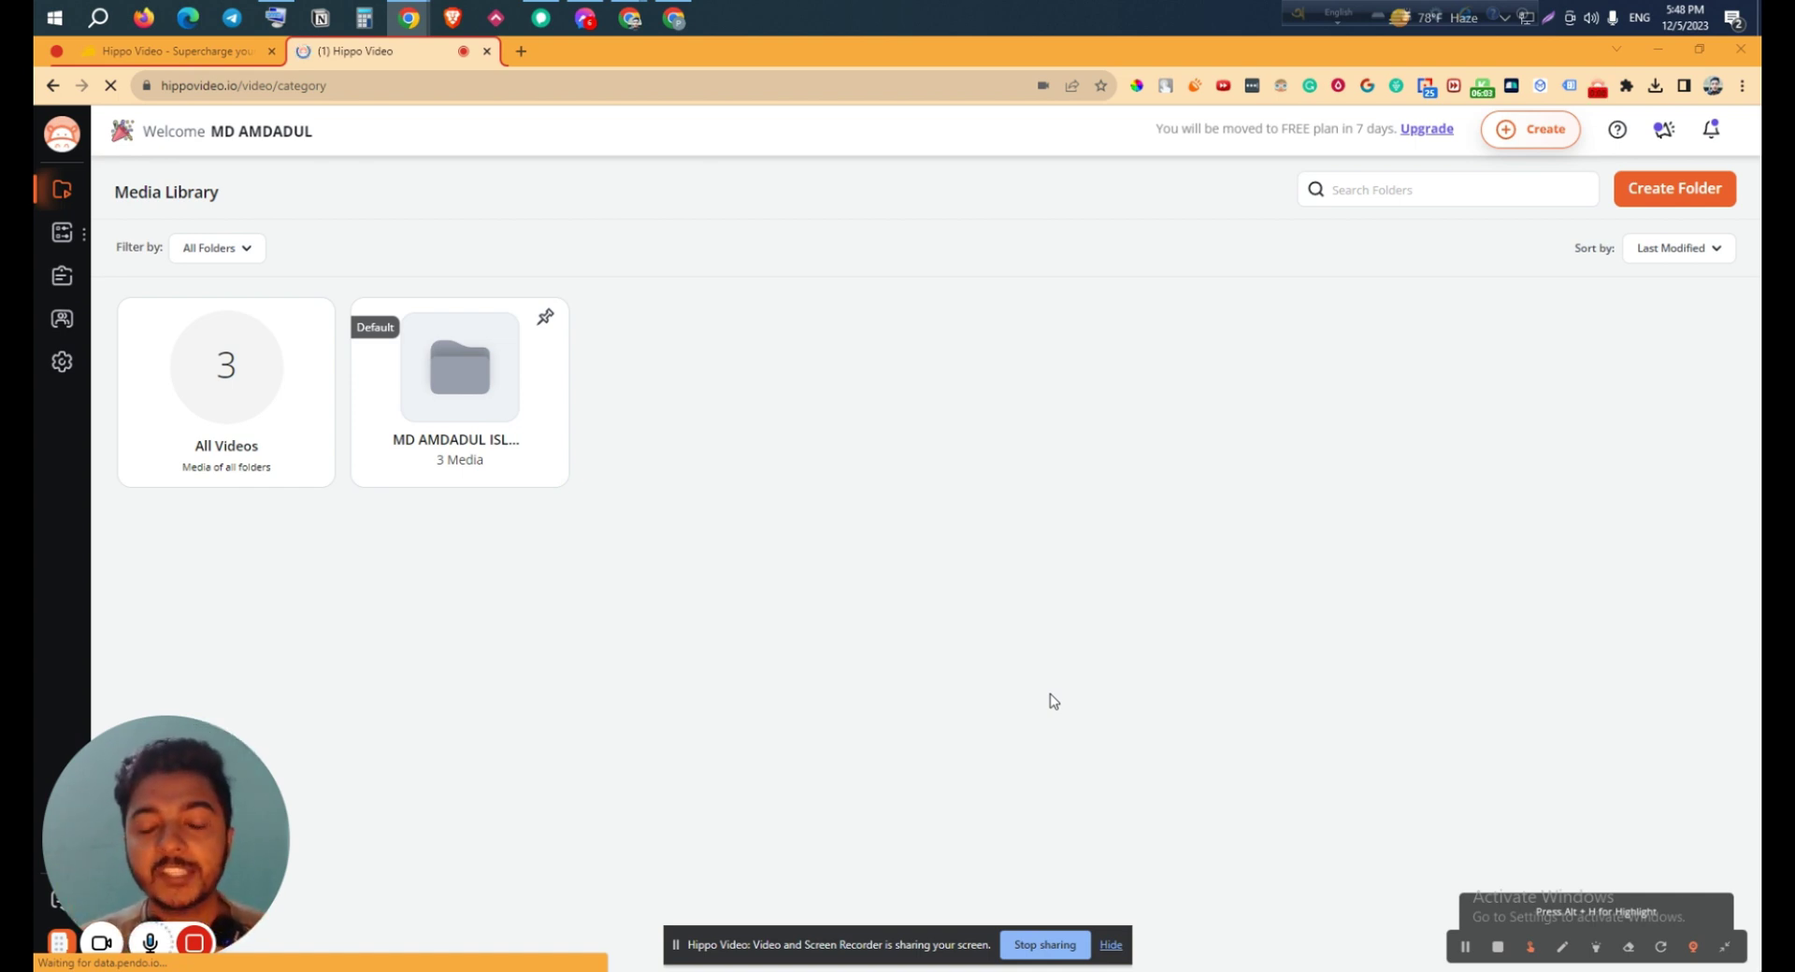
pyautogui.click(1117, 946)
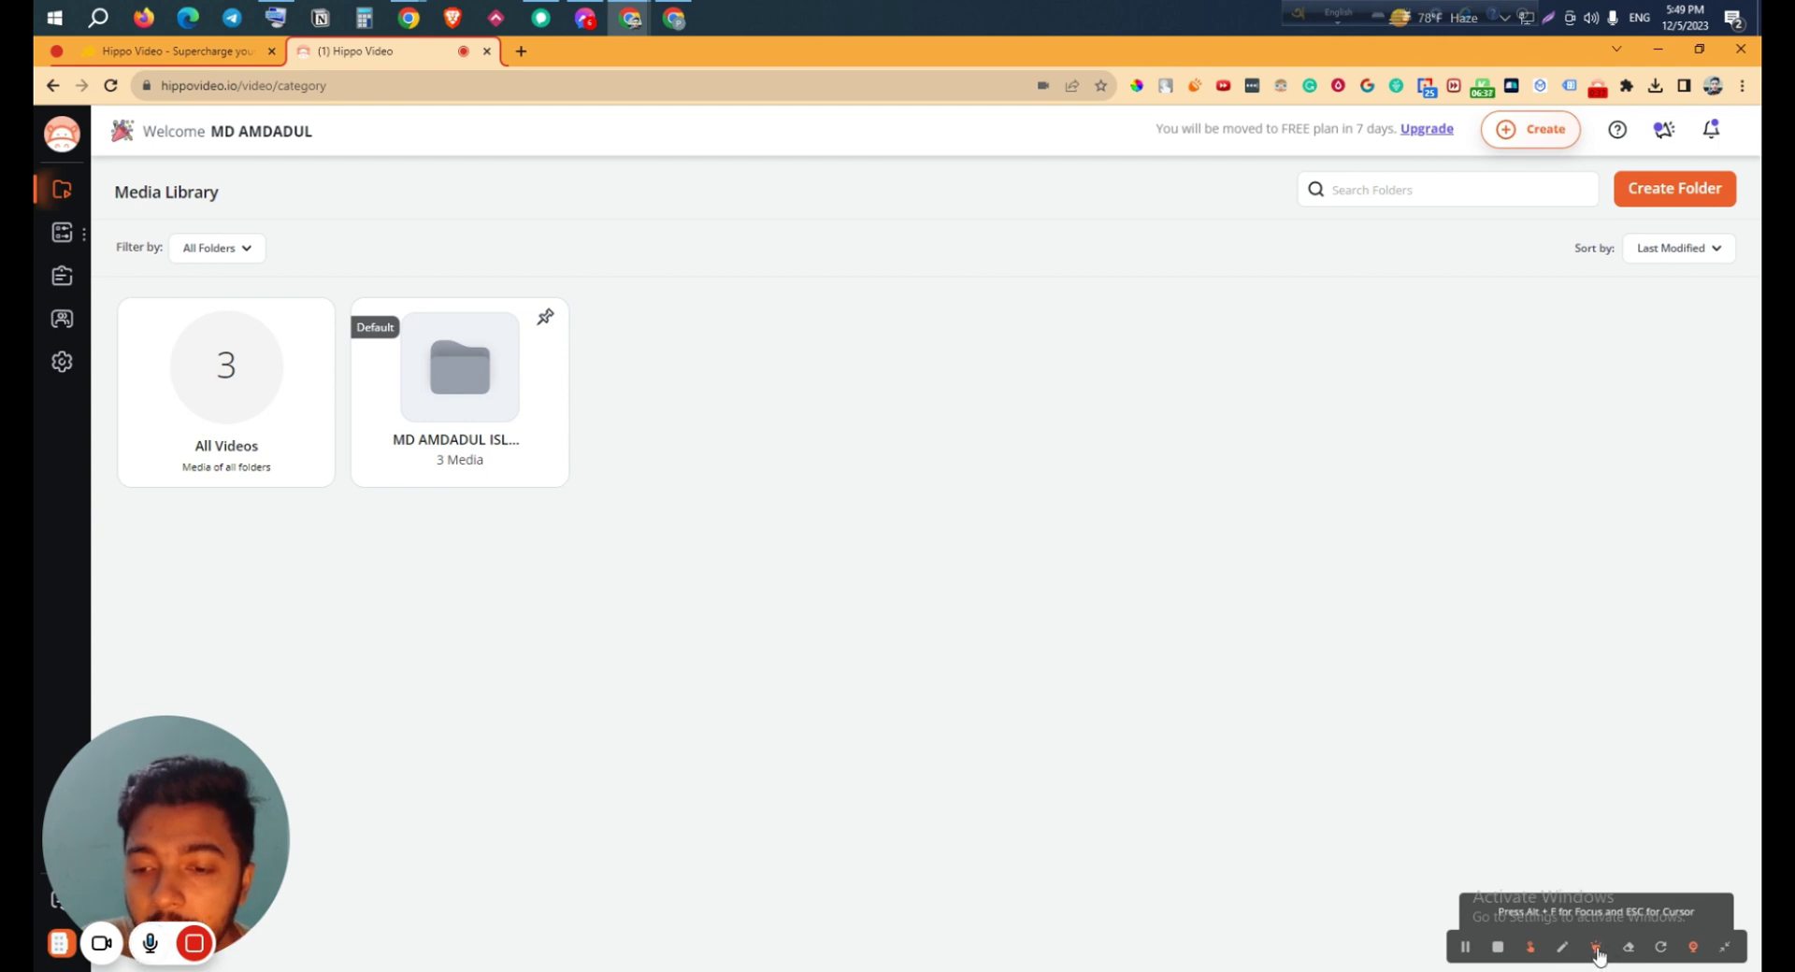
# Switch the webcam bubble off and back on, and demonstrate the click animation at various spots on the empty library page
pyautogui.click(1693, 948)
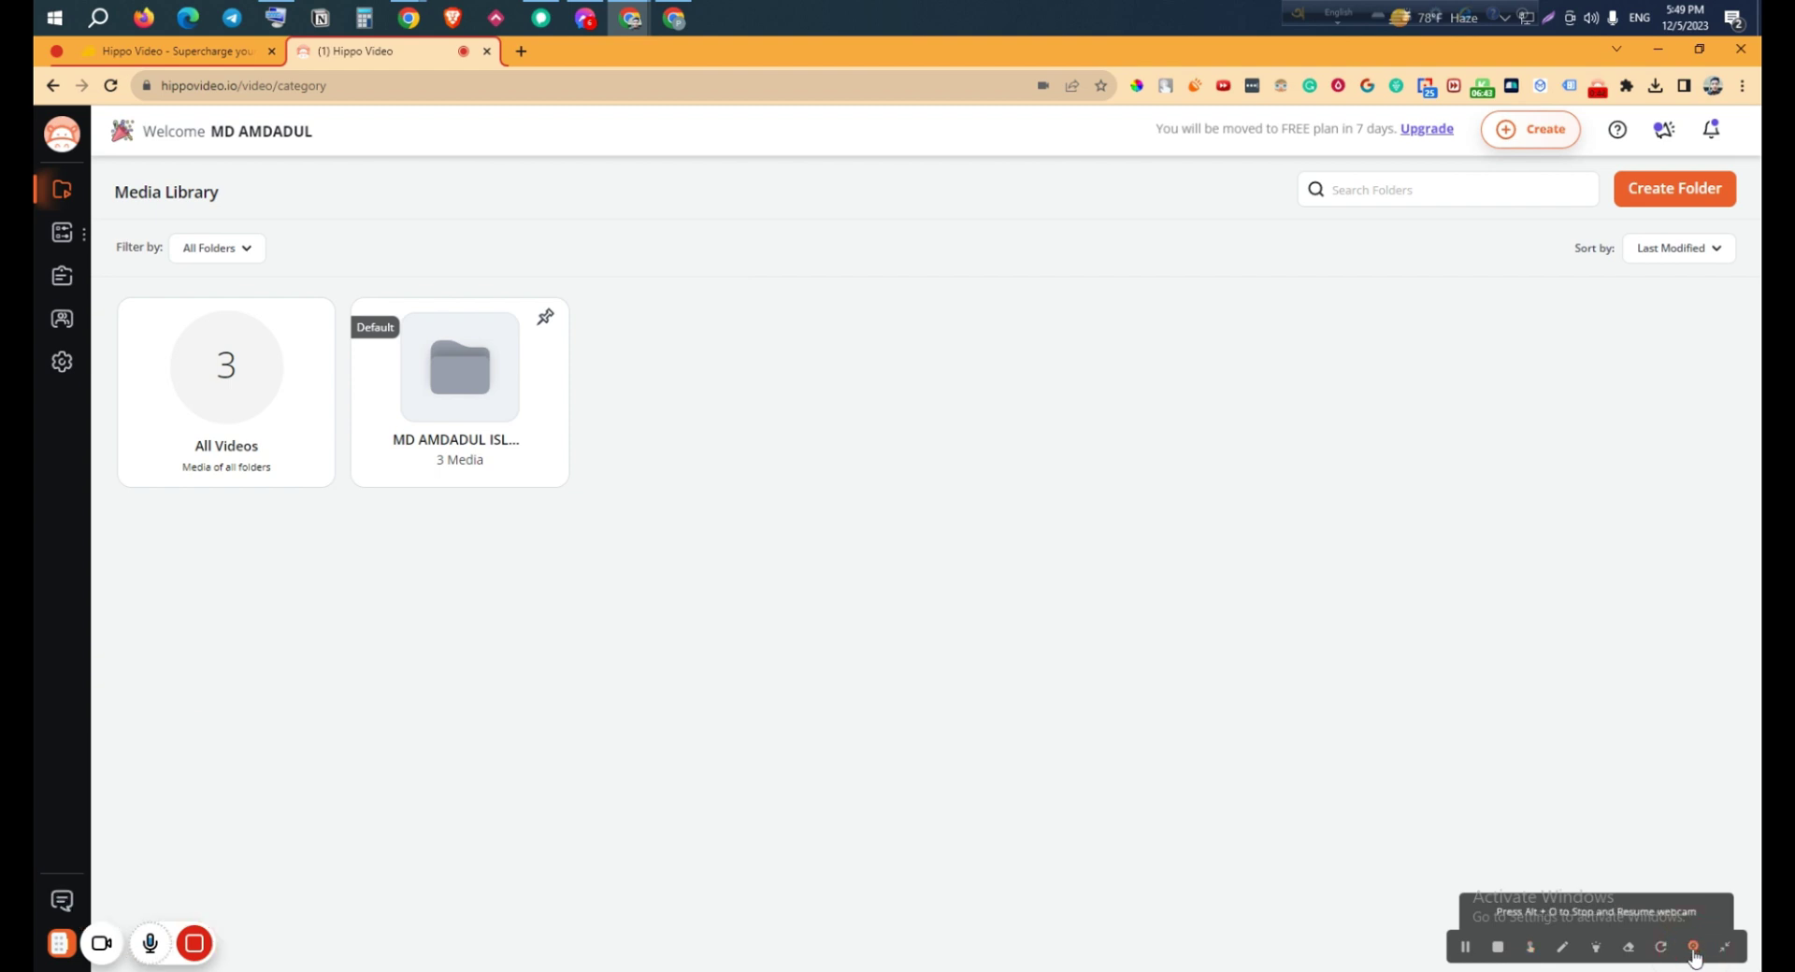
pyautogui.click(1693, 948)
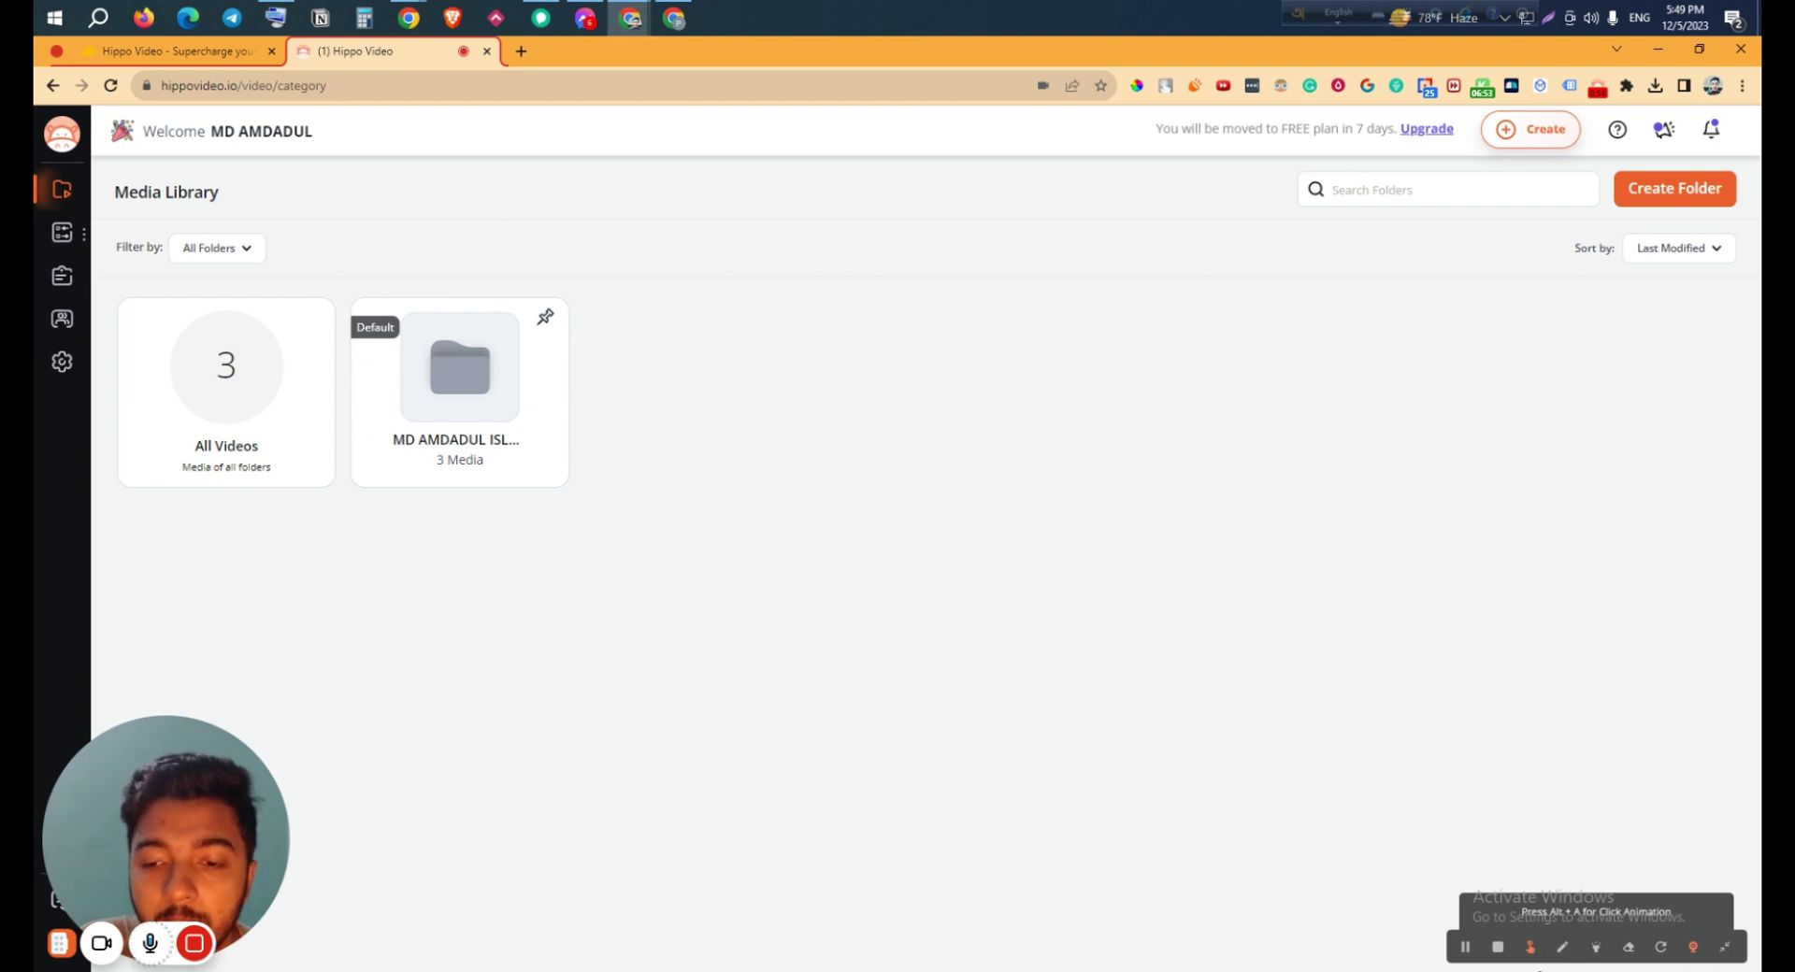
pyautogui.click(973, 642)
pyautogui.click(791, 494)
pyautogui.click(881, 373)
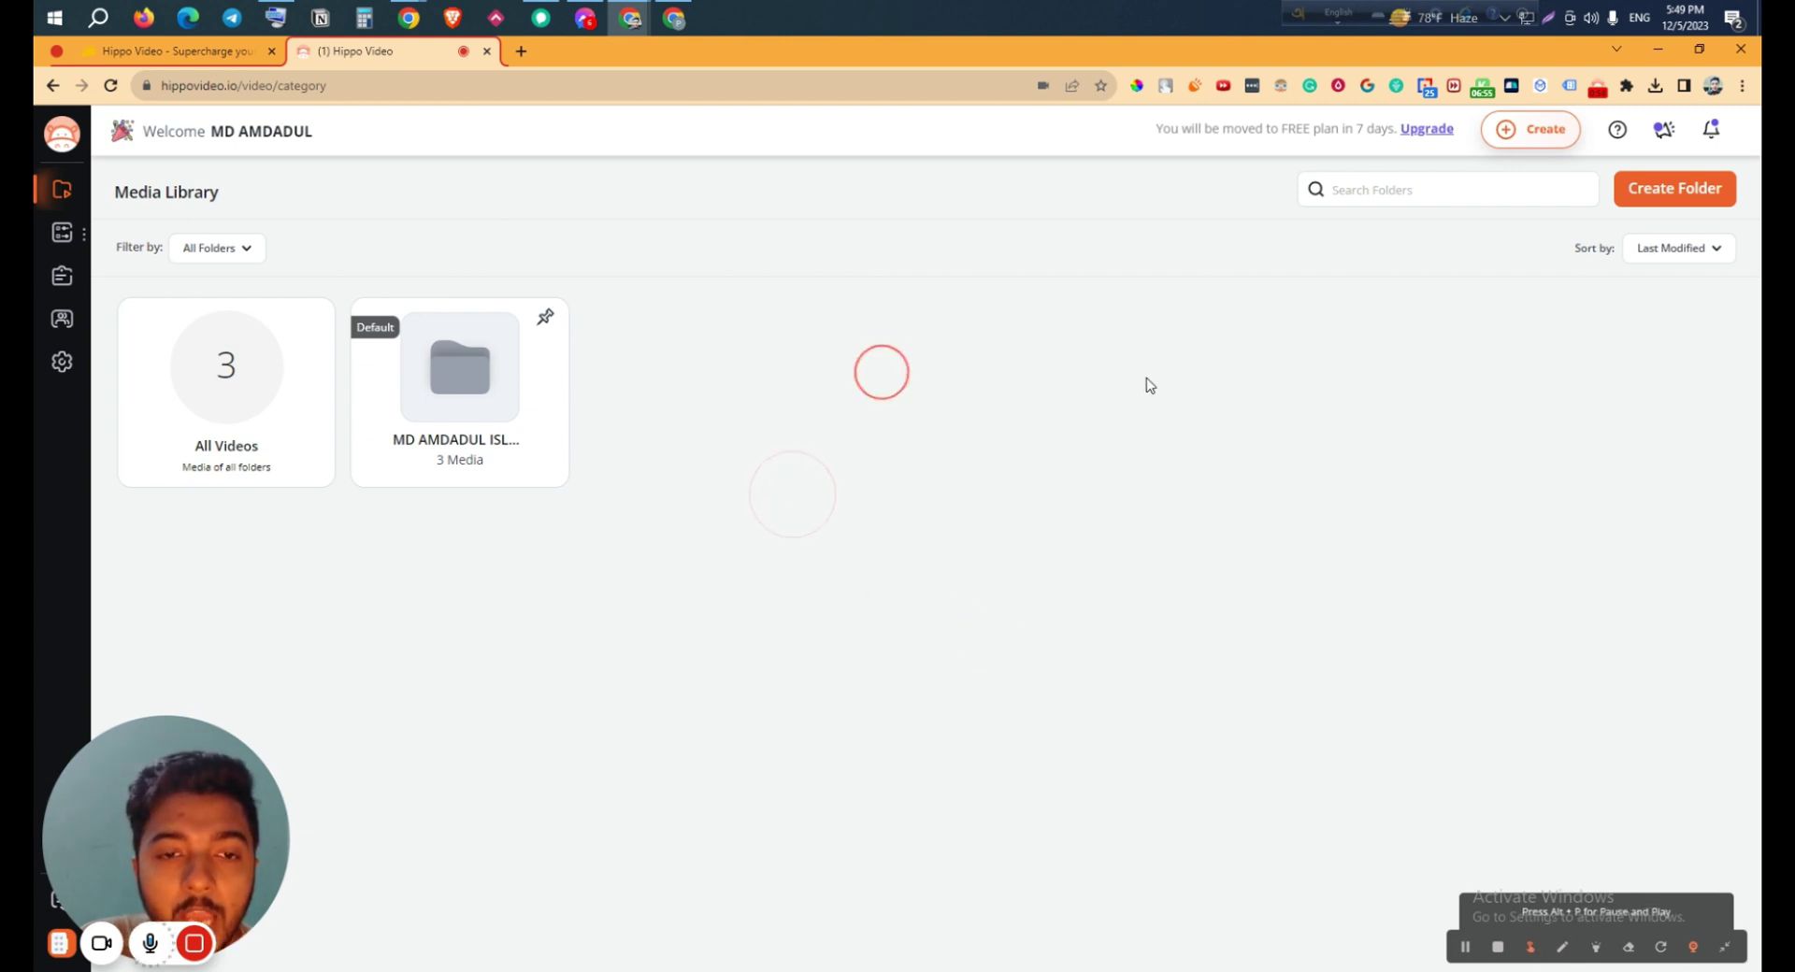
pyautogui.click(1204, 369)
pyautogui.click(1097, 551)
pyautogui.click(850, 525)
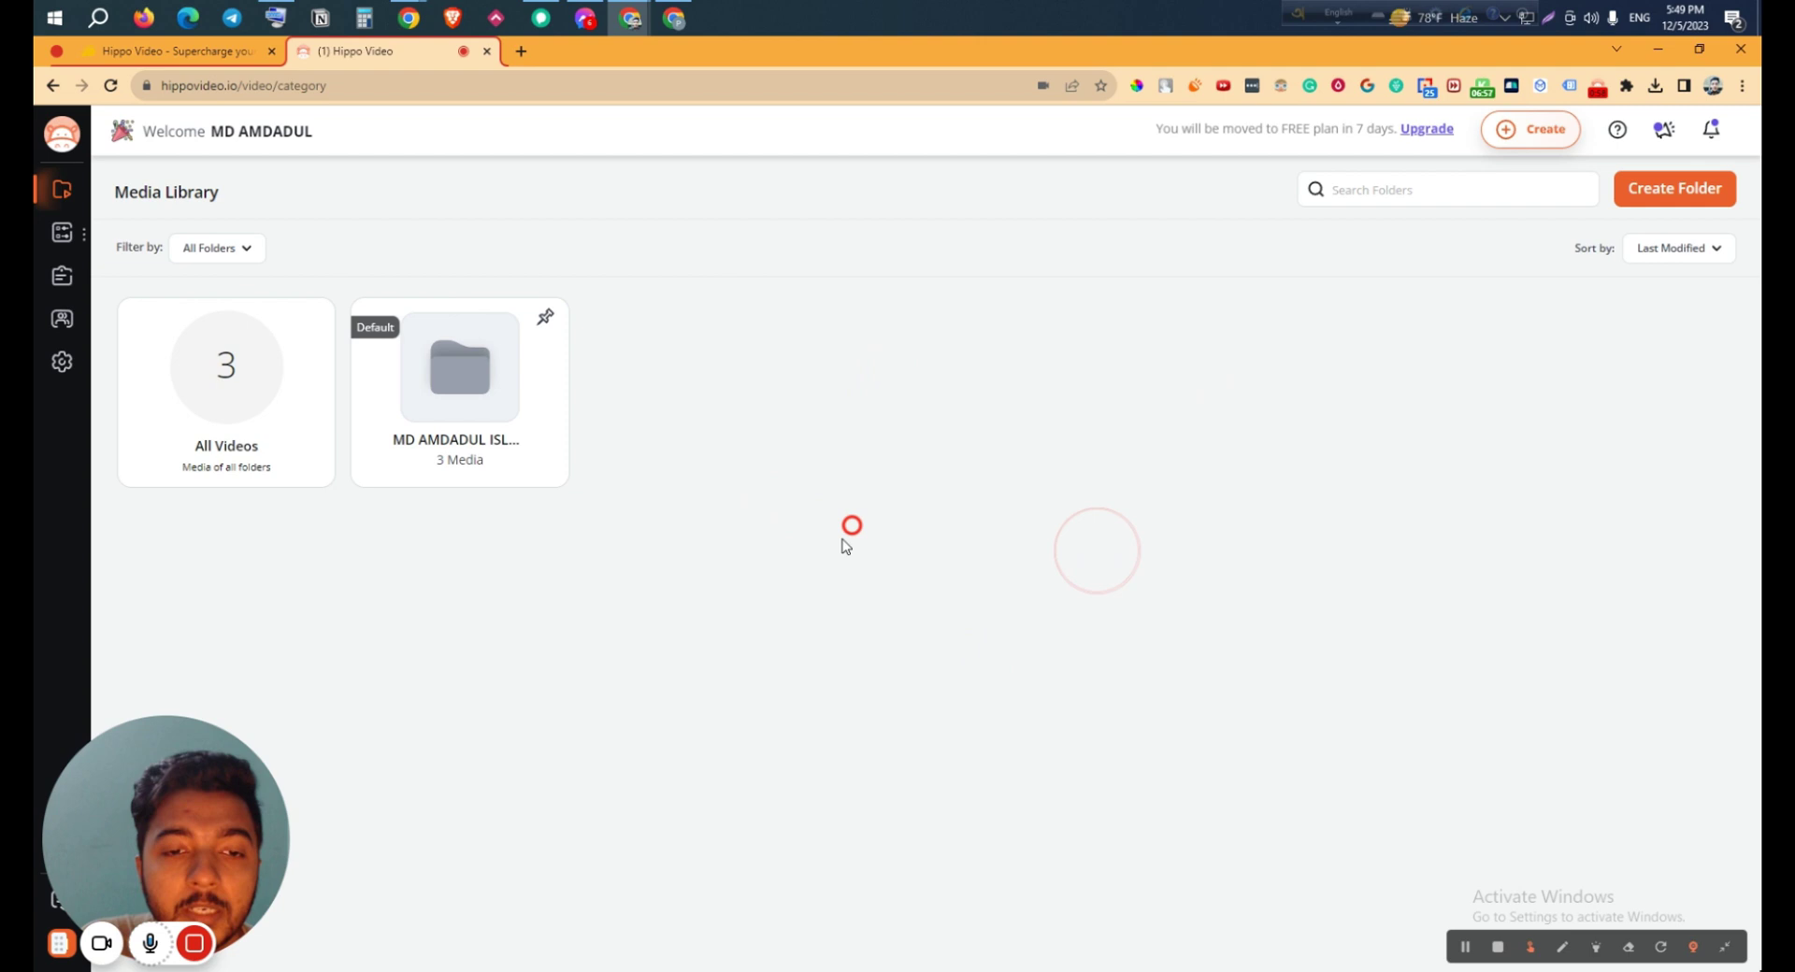
pyautogui.click(861, 619)
pyautogui.click(925, 747)
pyautogui.click(997, 519)
pyautogui.click(1036, 459)
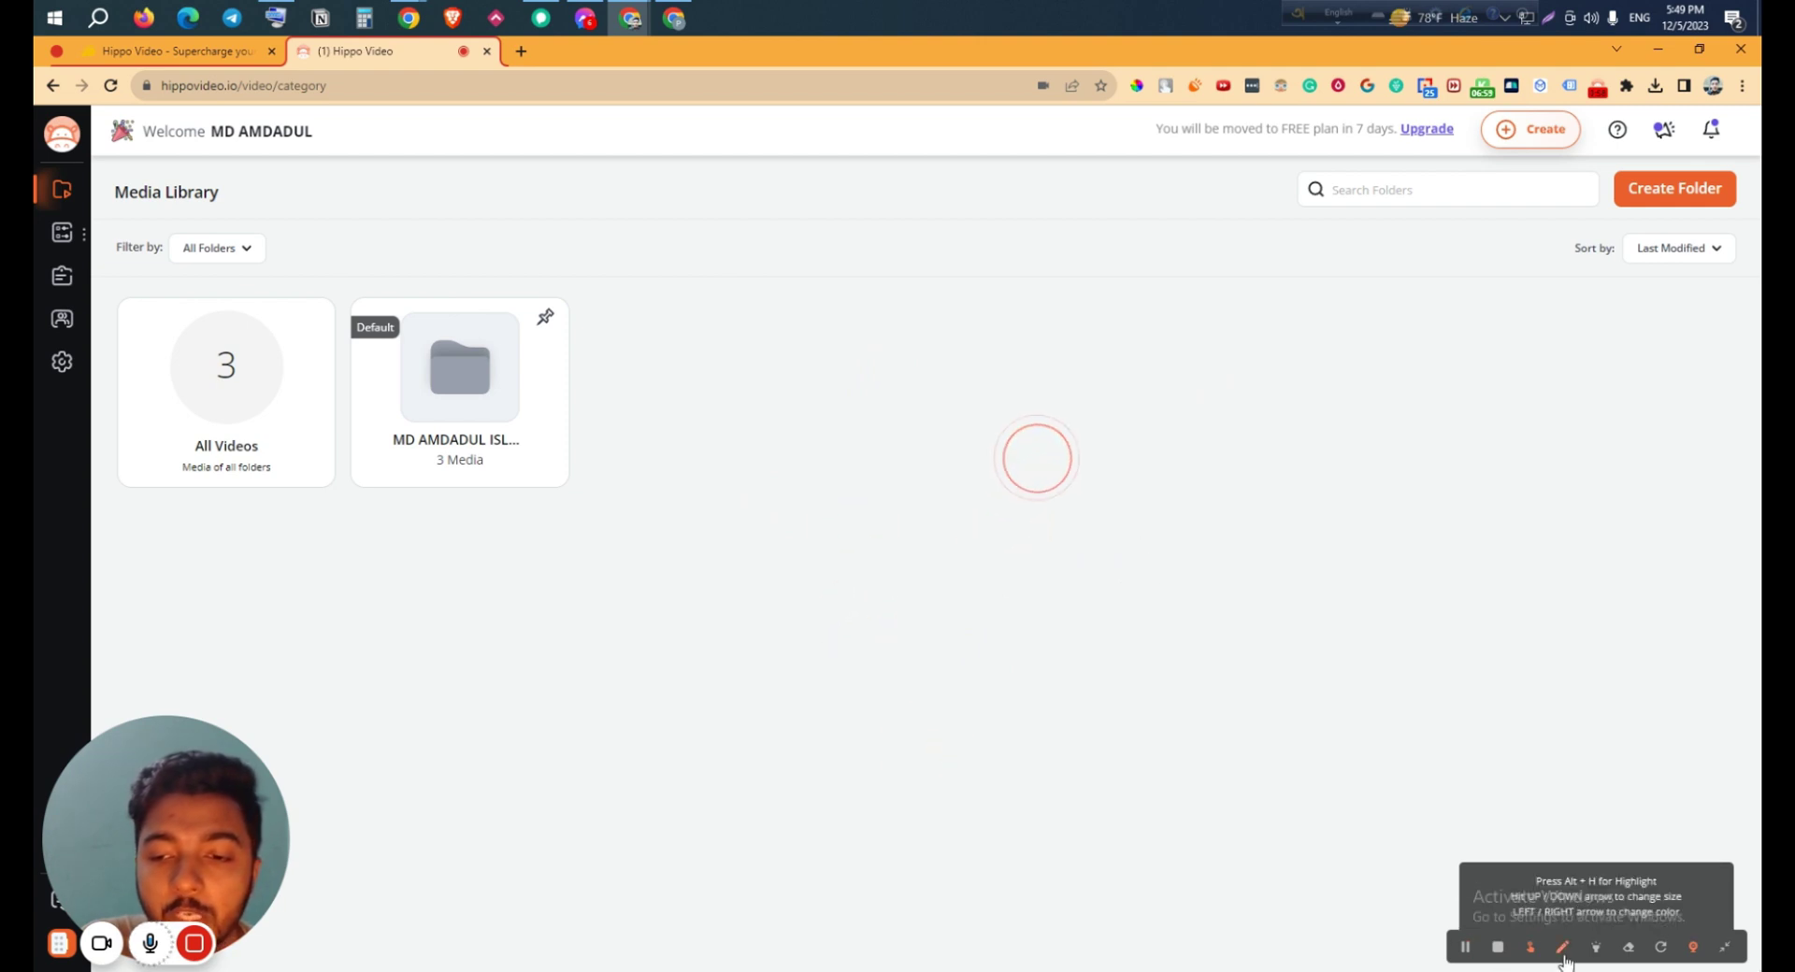
# Draw several orange freehand lines and loops across the library page with the recorder's highlight pen
pyautogui.click(1563, 949)
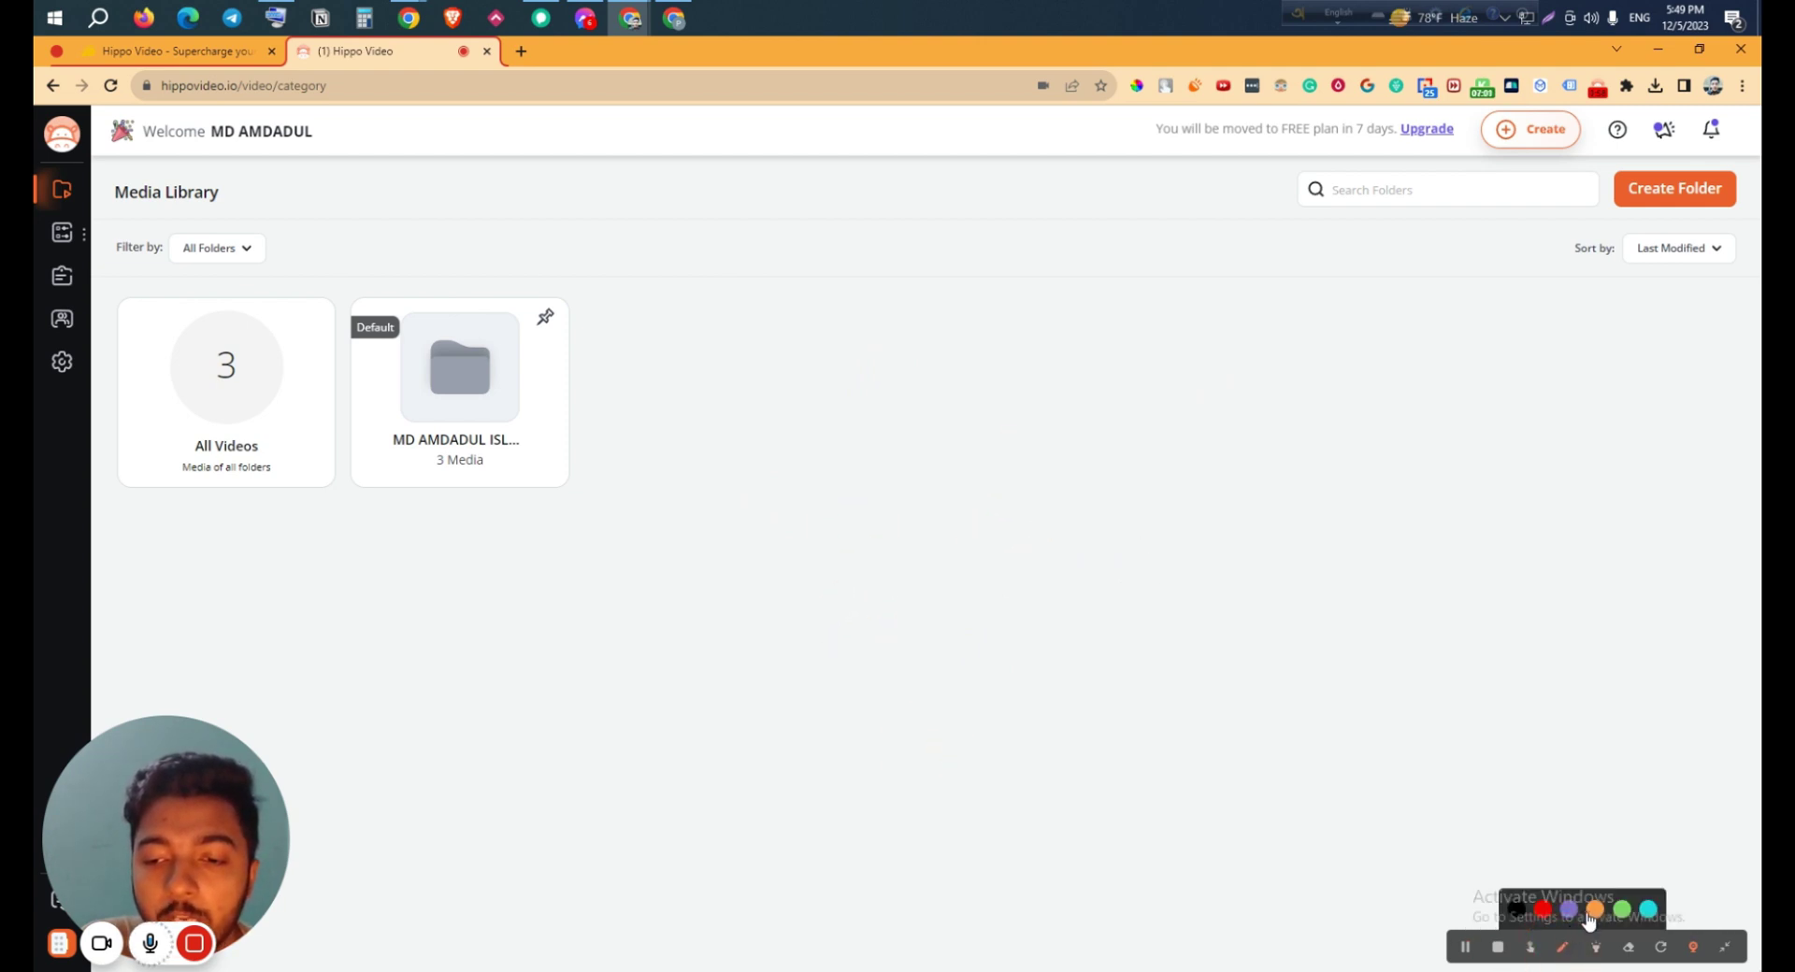
pyautogui.moveTo(692, 626)
pyautogui.mouseDown()
pyautogui.moveTo(1065, 504)
pyautogui.moveTo(1220, 407)
pyautogui.mouseUp()
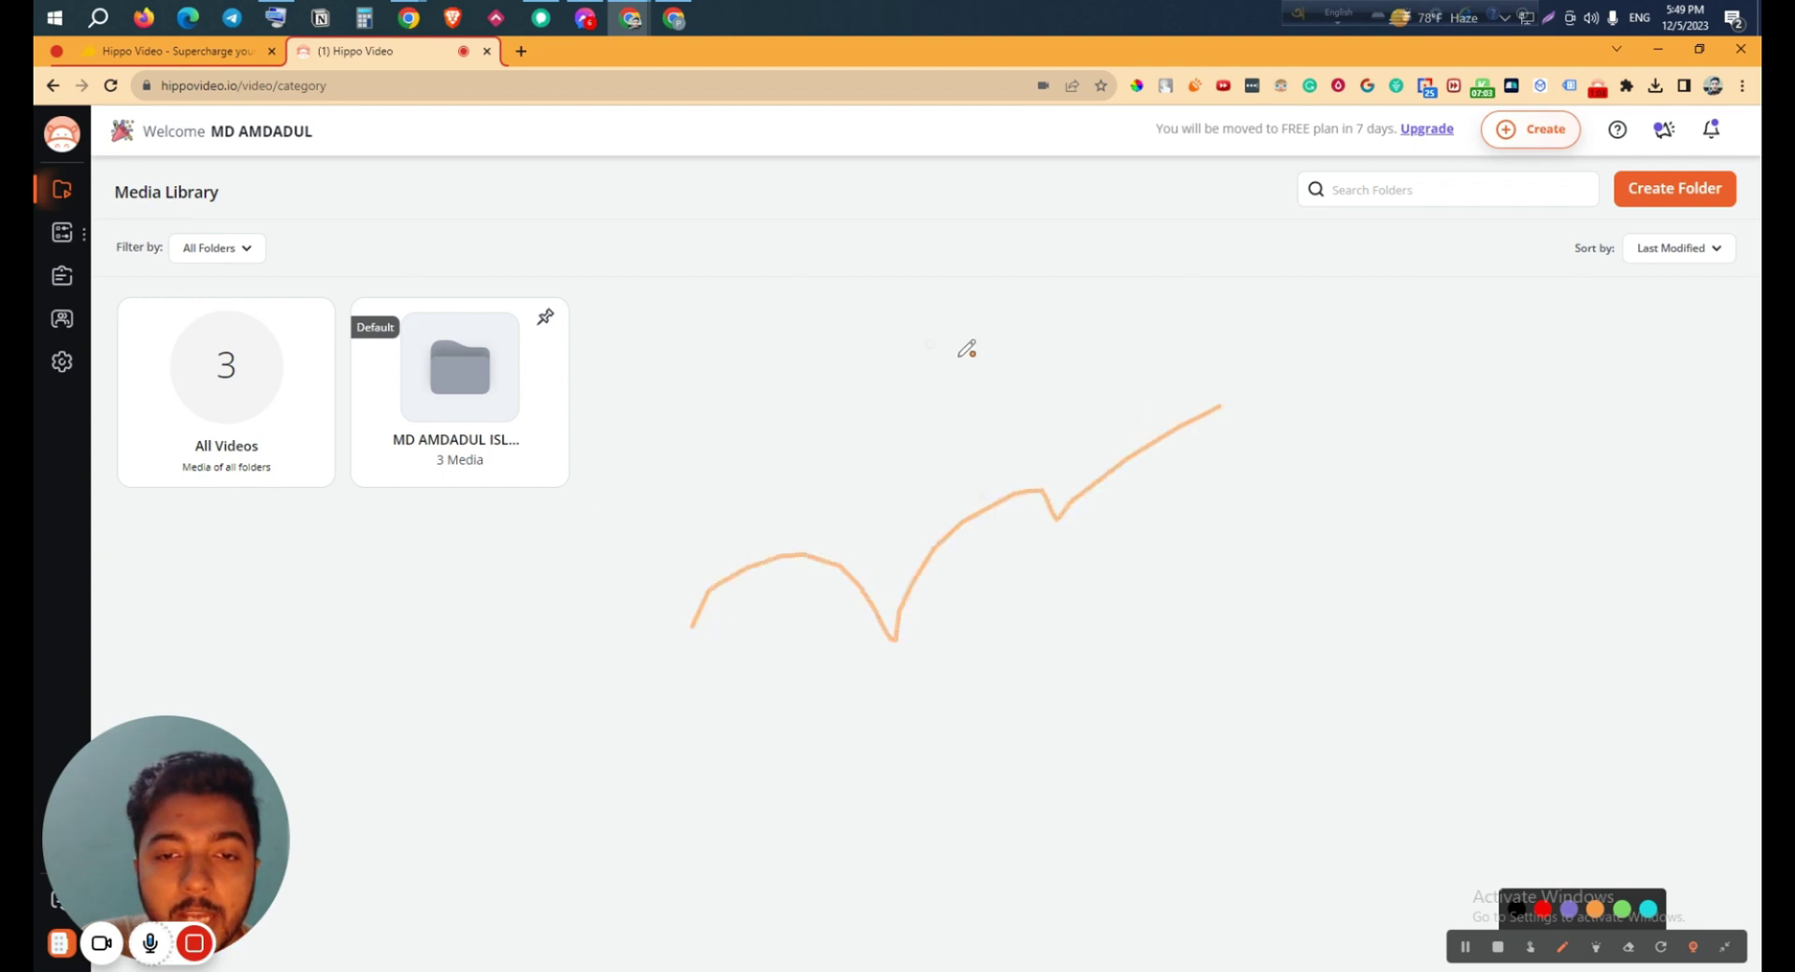
pyautogui.moveTo(985, 342)
pyautogui.mouseDown()
pyautogui.moveTo(879, 440)
pyautogui.moveTo(1332, 426)
pyautogui.moveTo(1028, 565)
pyautogui.moveTo(805, 404)
pyautogui.moveTo(597, 191)
pyautogui.moveTo(1215, 192)
pyautogui.mouseUp()
pyautogui.moveTo(527, 565); pyautogui.dragTo(608, 654)
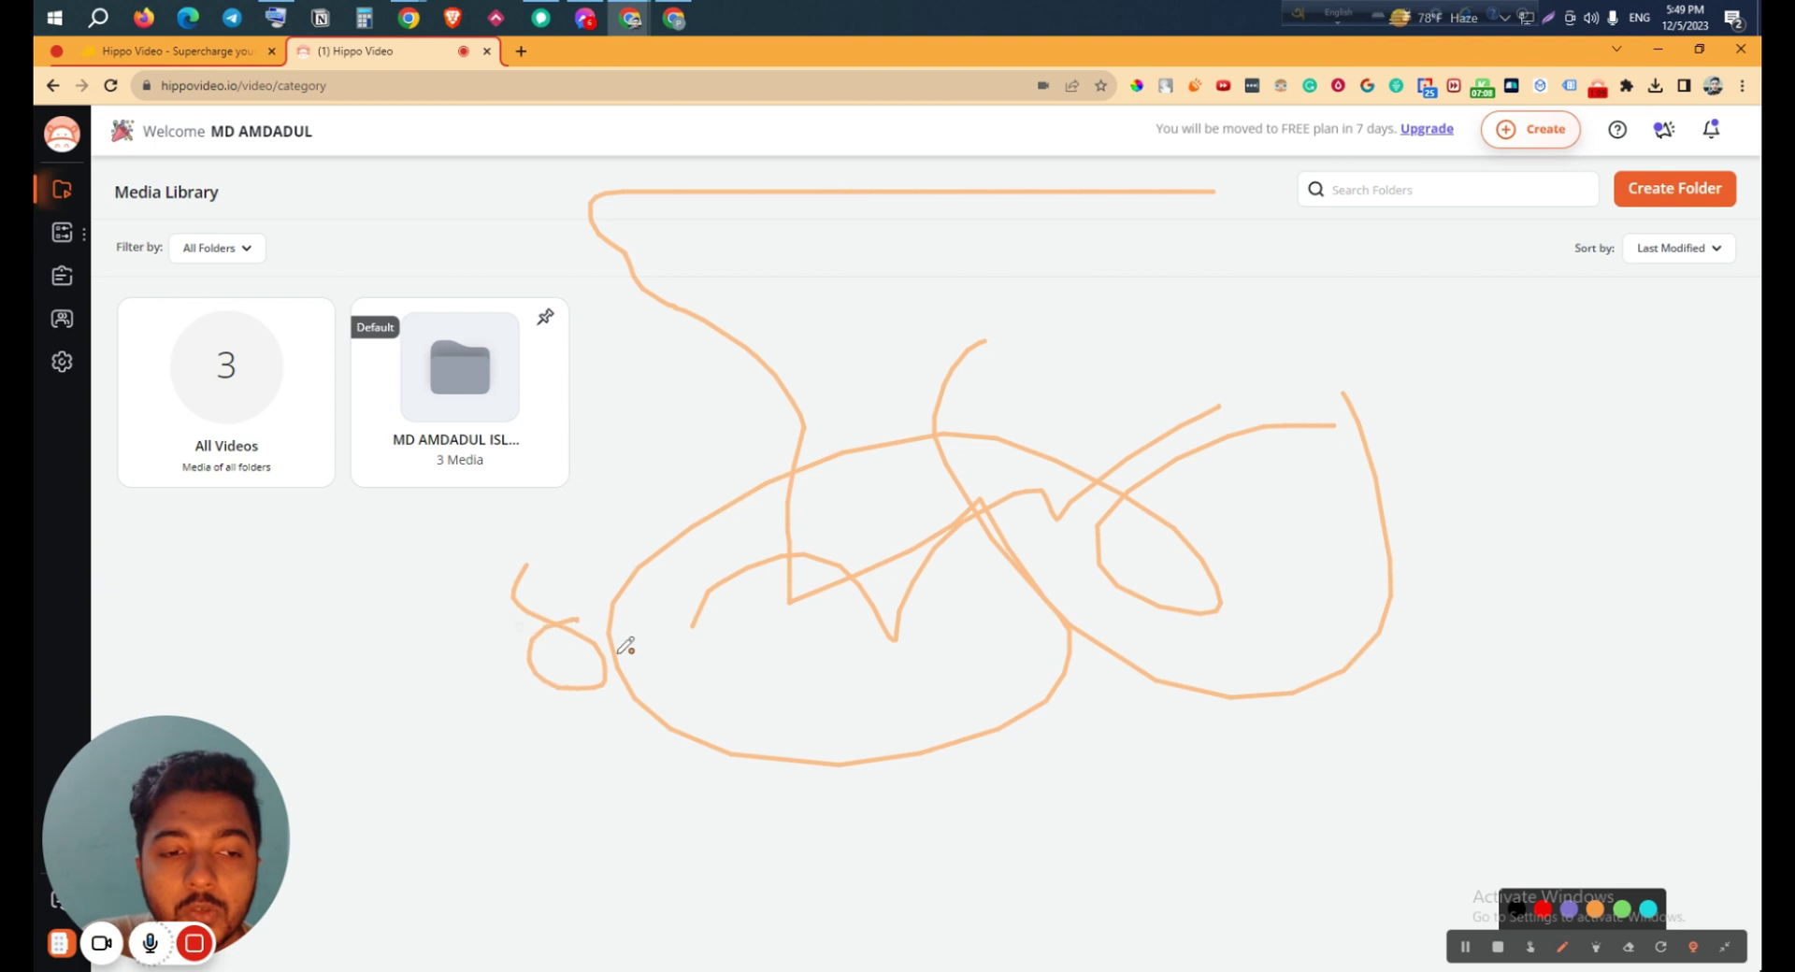
# Erase parts of the orange drawing with strokes through the central loops and the small loop beside them
pyautogui.click(1630, 949)
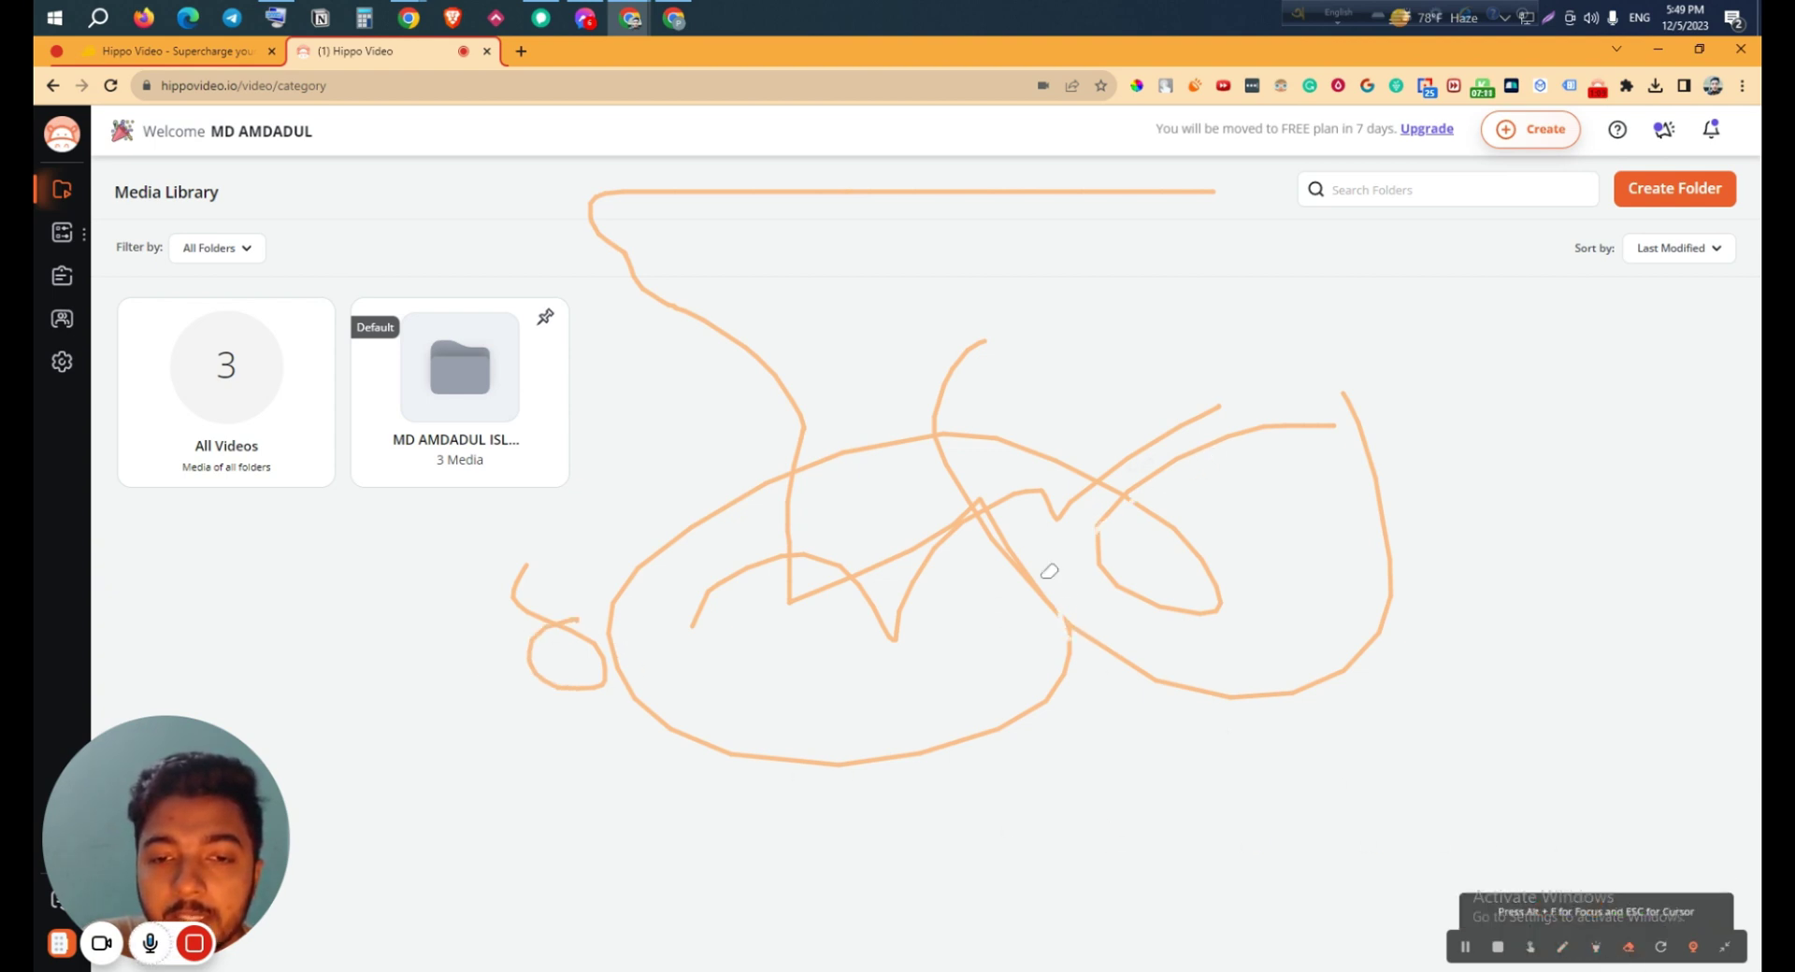
pyautogui.moveTo(1049, 571)
pyautogui.mouseDown()
pyautogui.moveTo(929, 403)
pyautogui.moveTo(1276, 670)
pyautogui.moveTo(646, 587)
pyautogui.mouseUp()
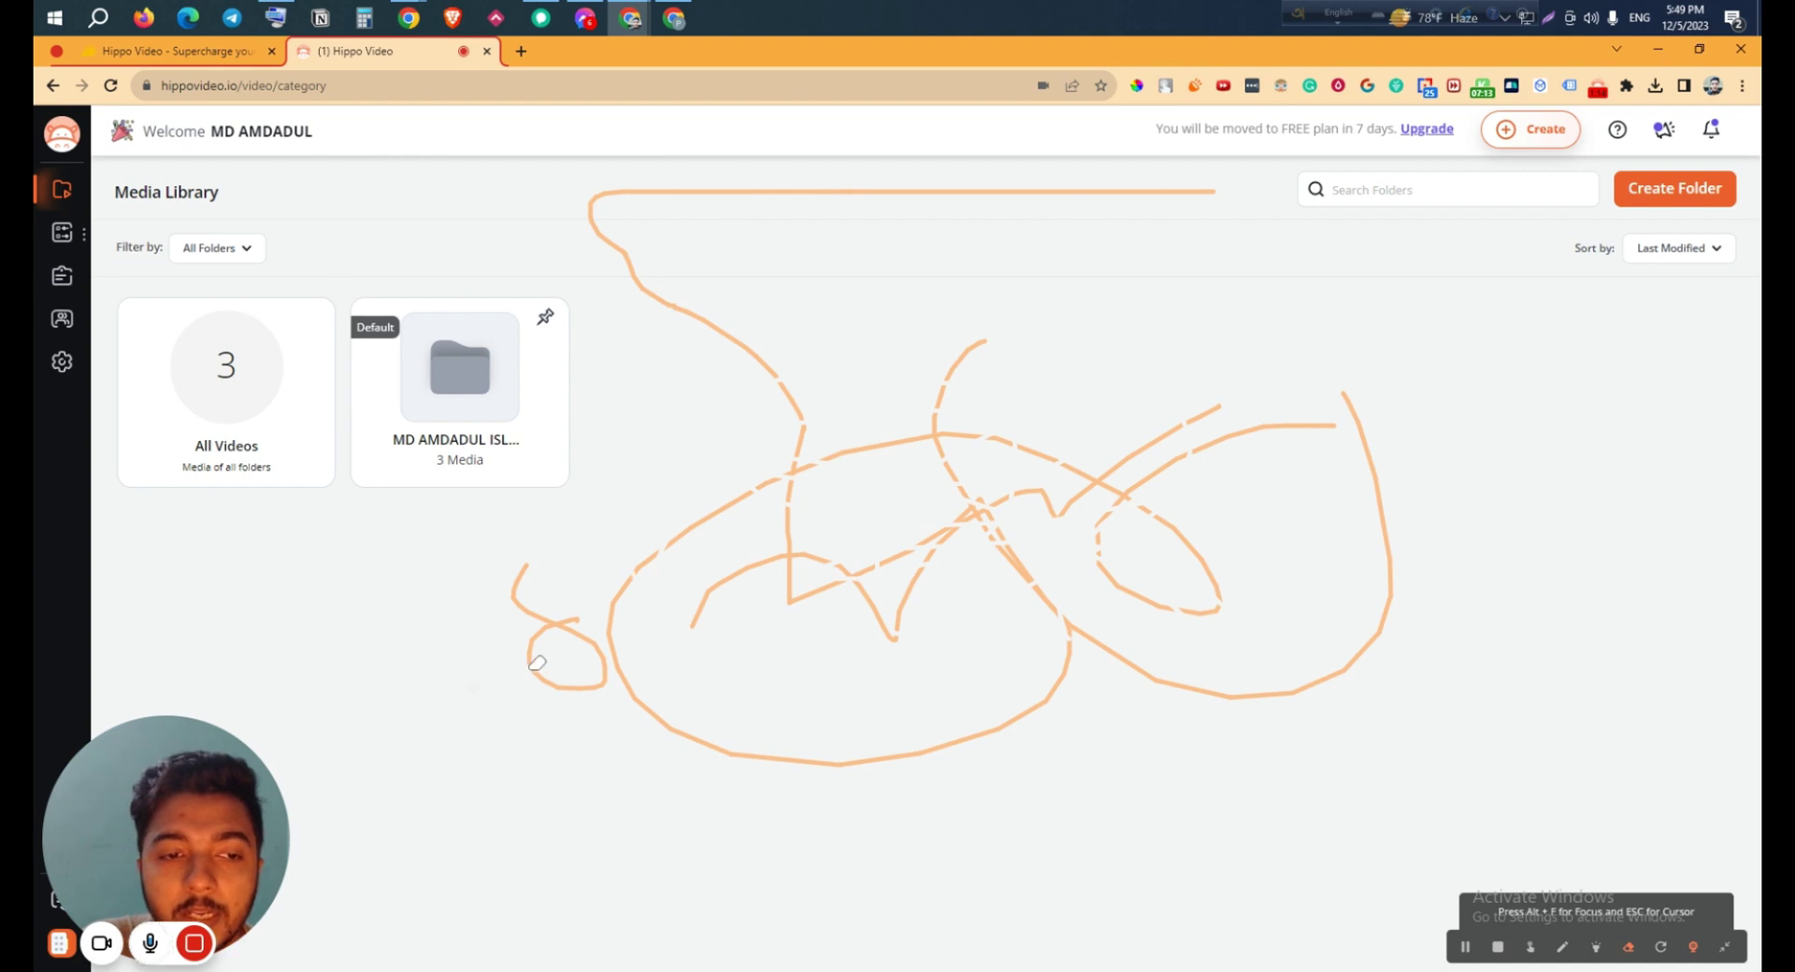
pyautogui.moveTo(537, 663)
pyautogui.mouseDown()
pyautogui.moveTo(528, 540)
pyautogui.moveTo(515, 569)
pyautogui.mouseUp()
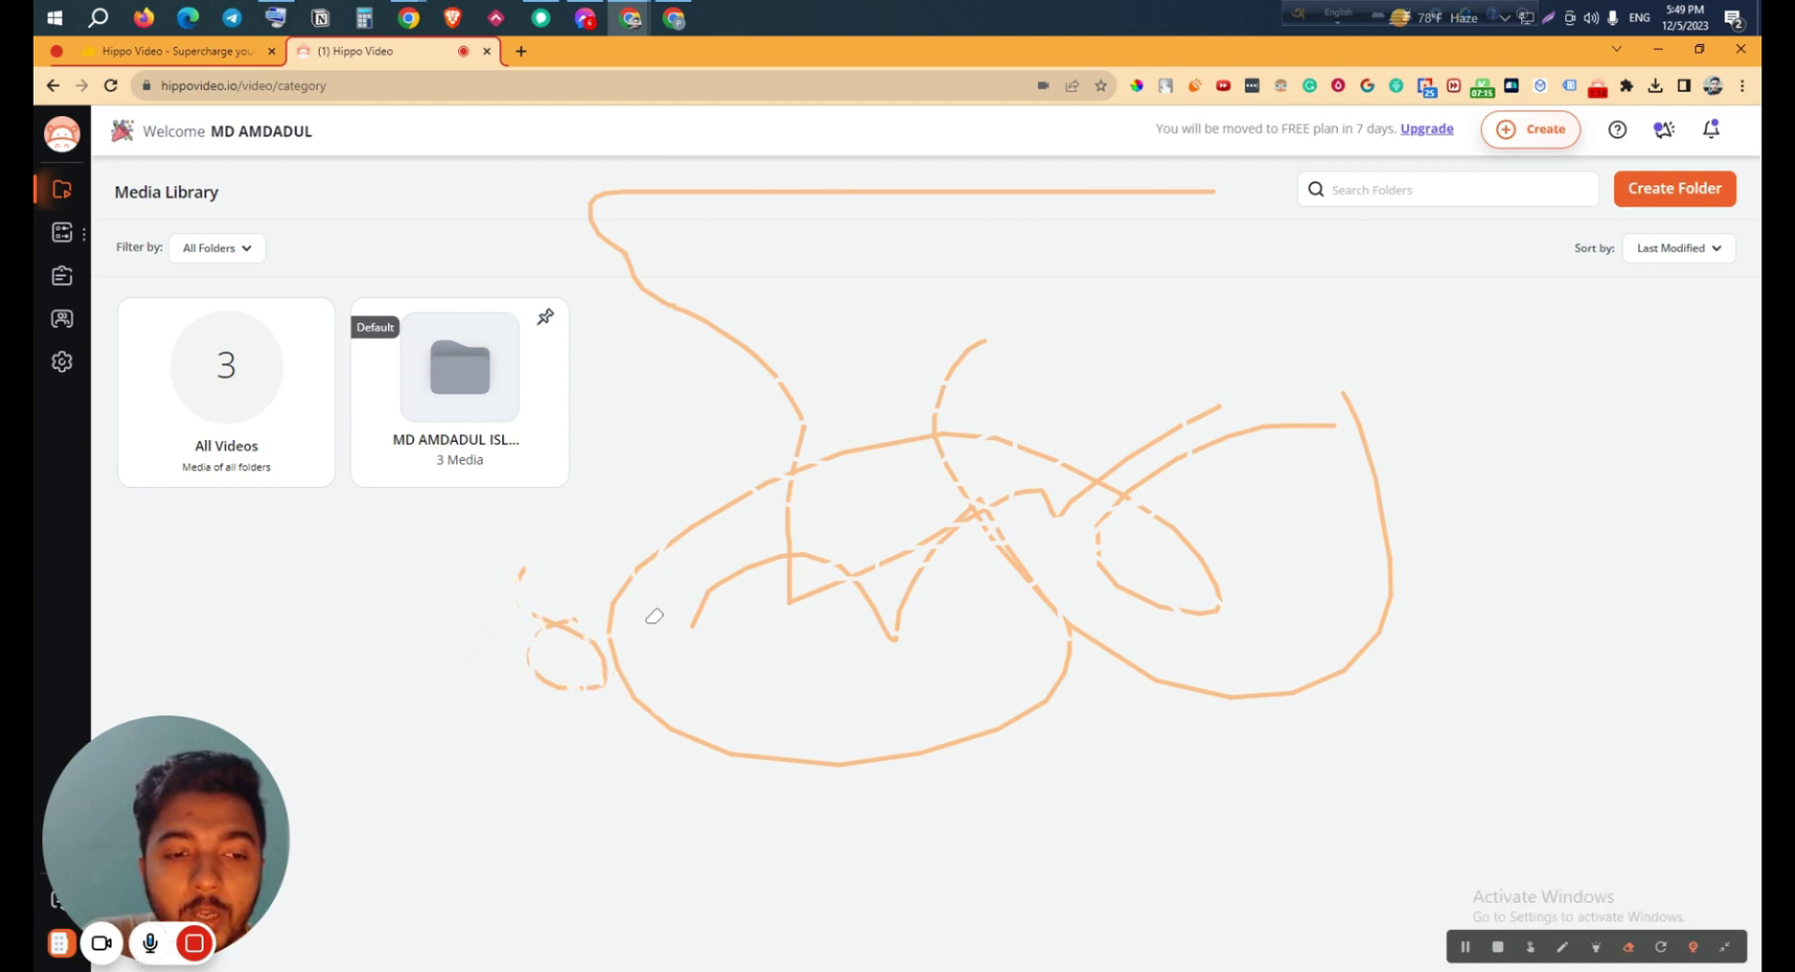
# Spotlight the cursor area with the recorder's Focus tool and stop the recording
pyautogui.click(1595, 953)
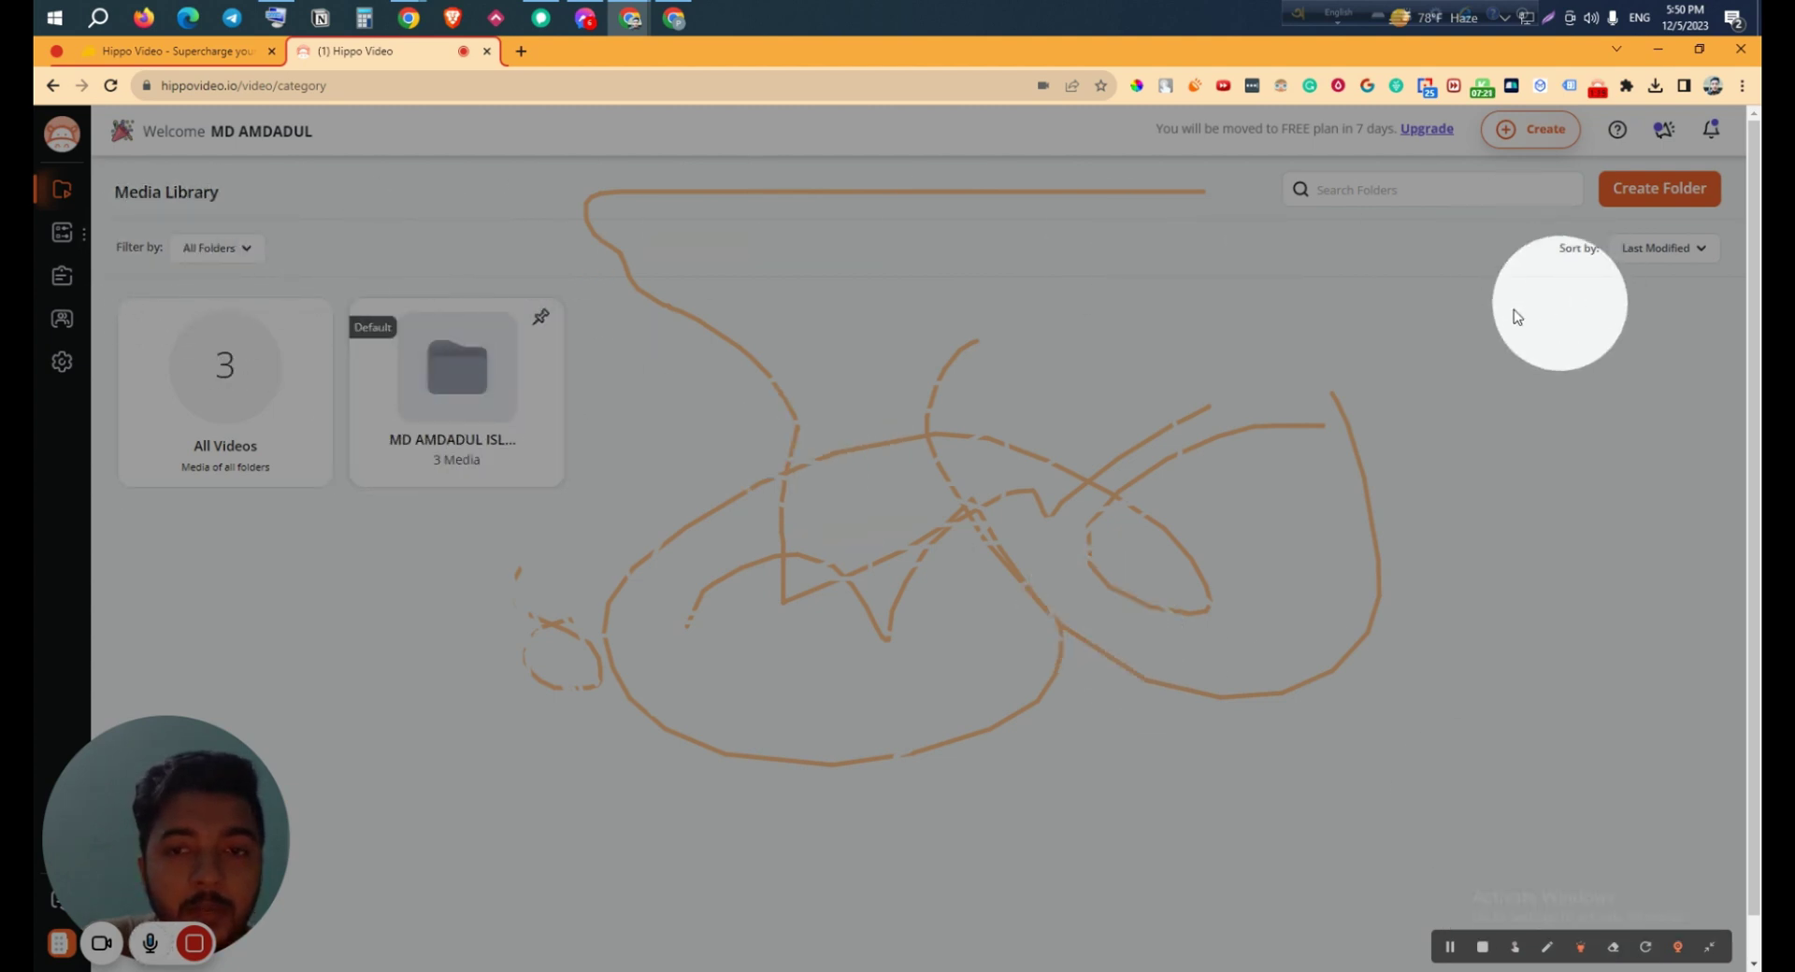
pyautogui.click(1483, 947)
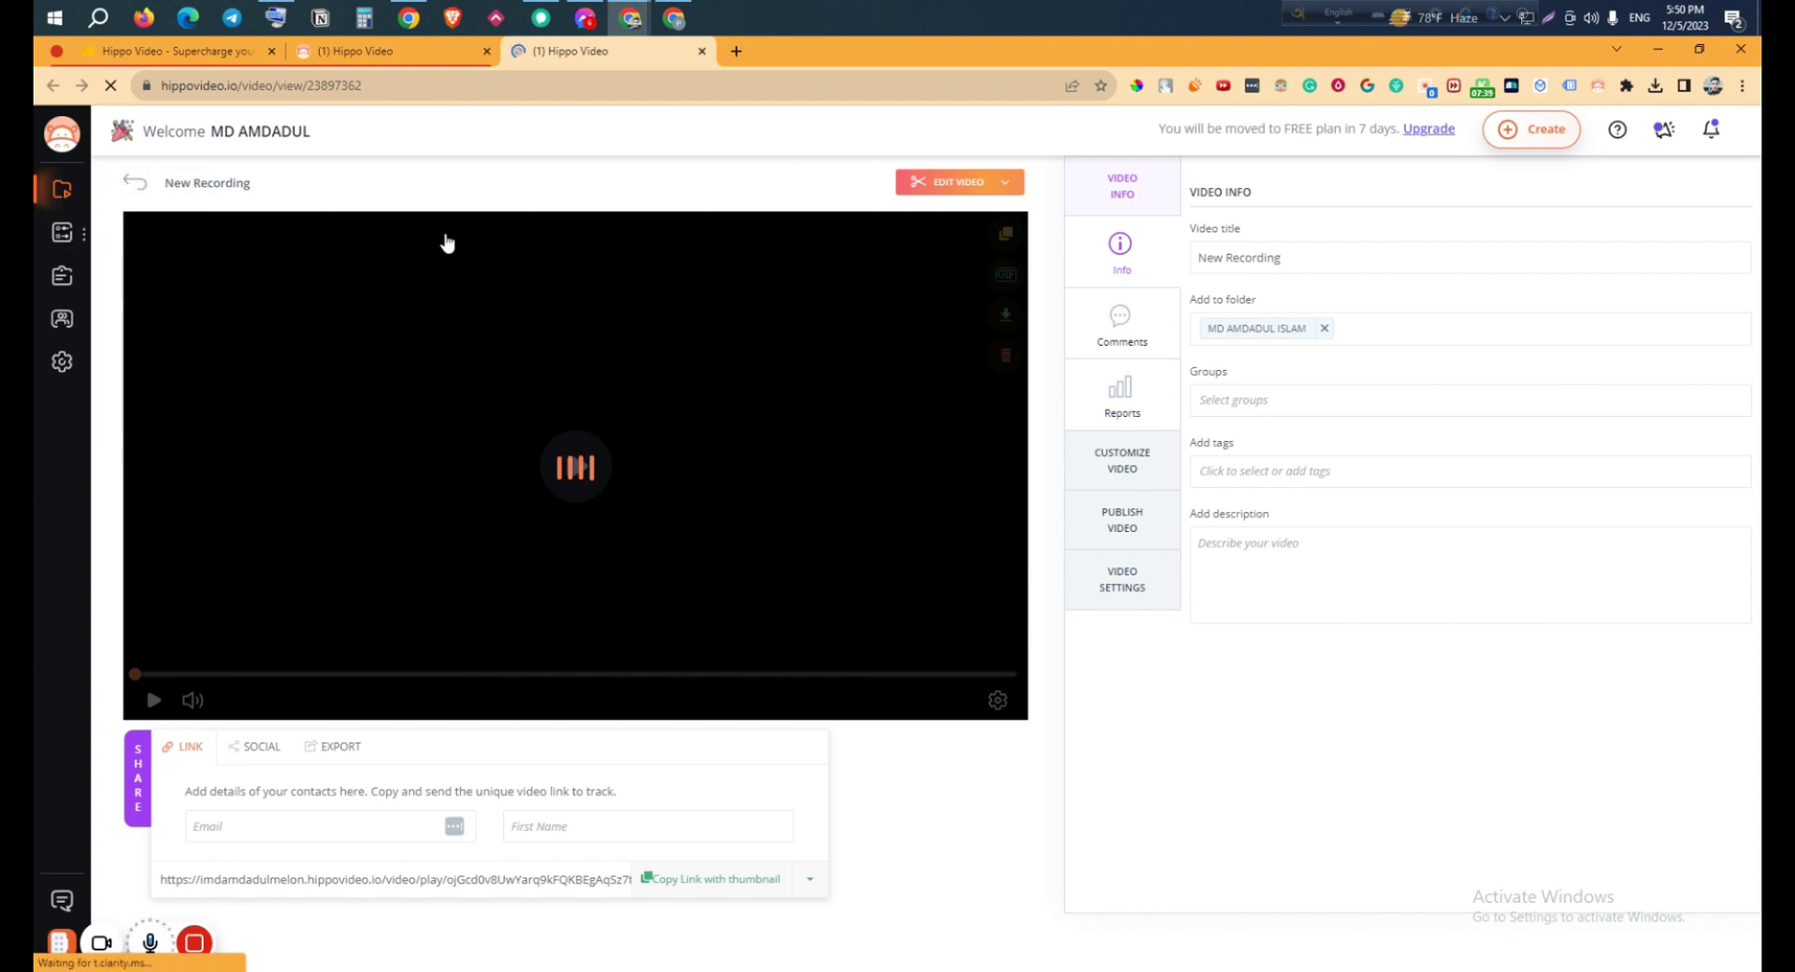
# Return to the media library and choose Create Prospecting Video from the media creation options
pyautogui.click(65, 192)
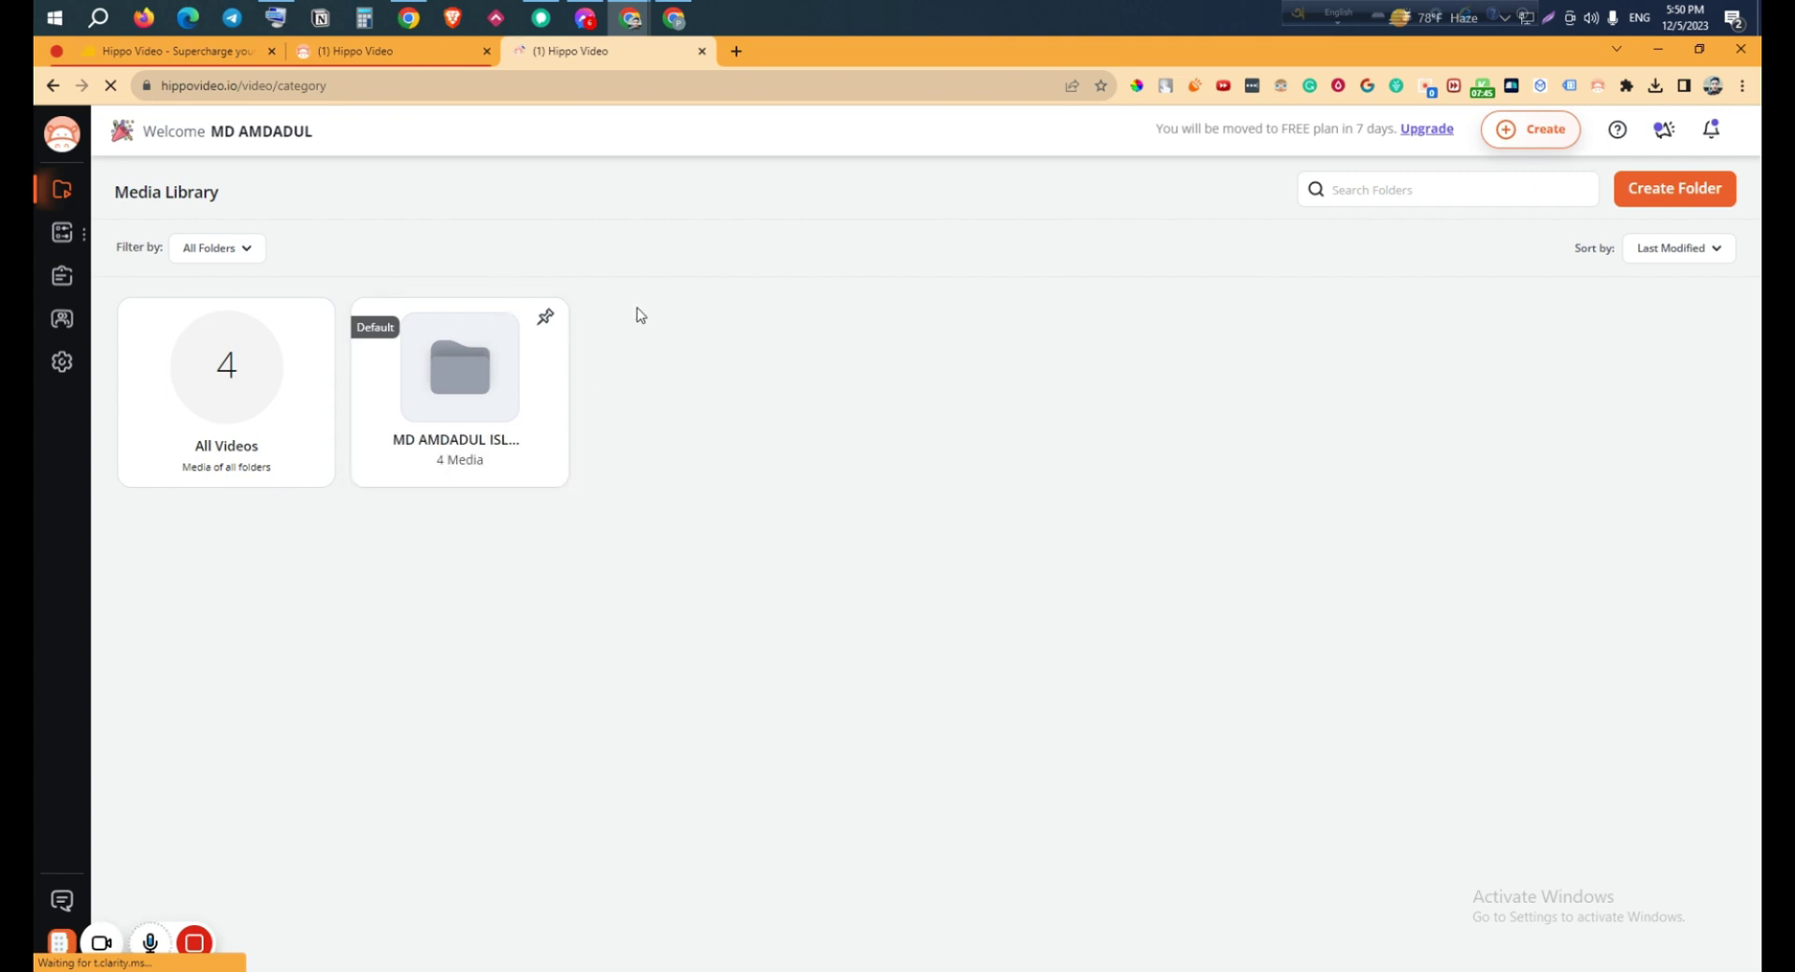
pyautogui.click(1541, 130)
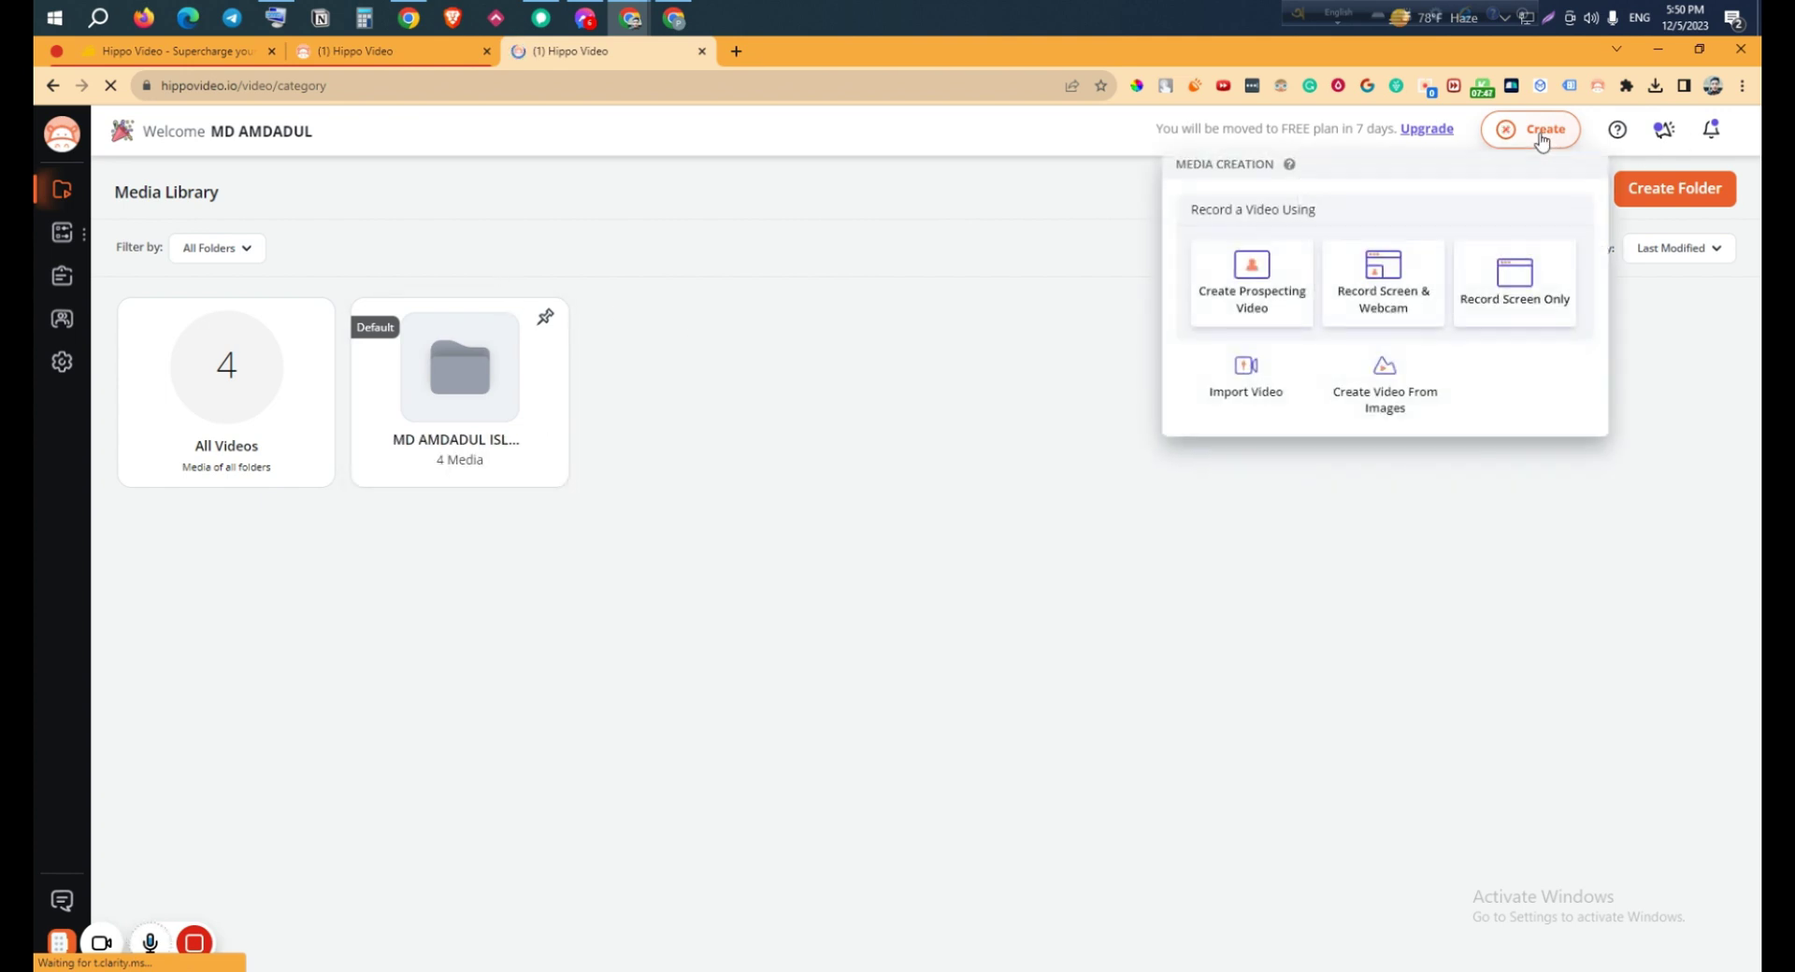
pyautogui.click(1251, 299)
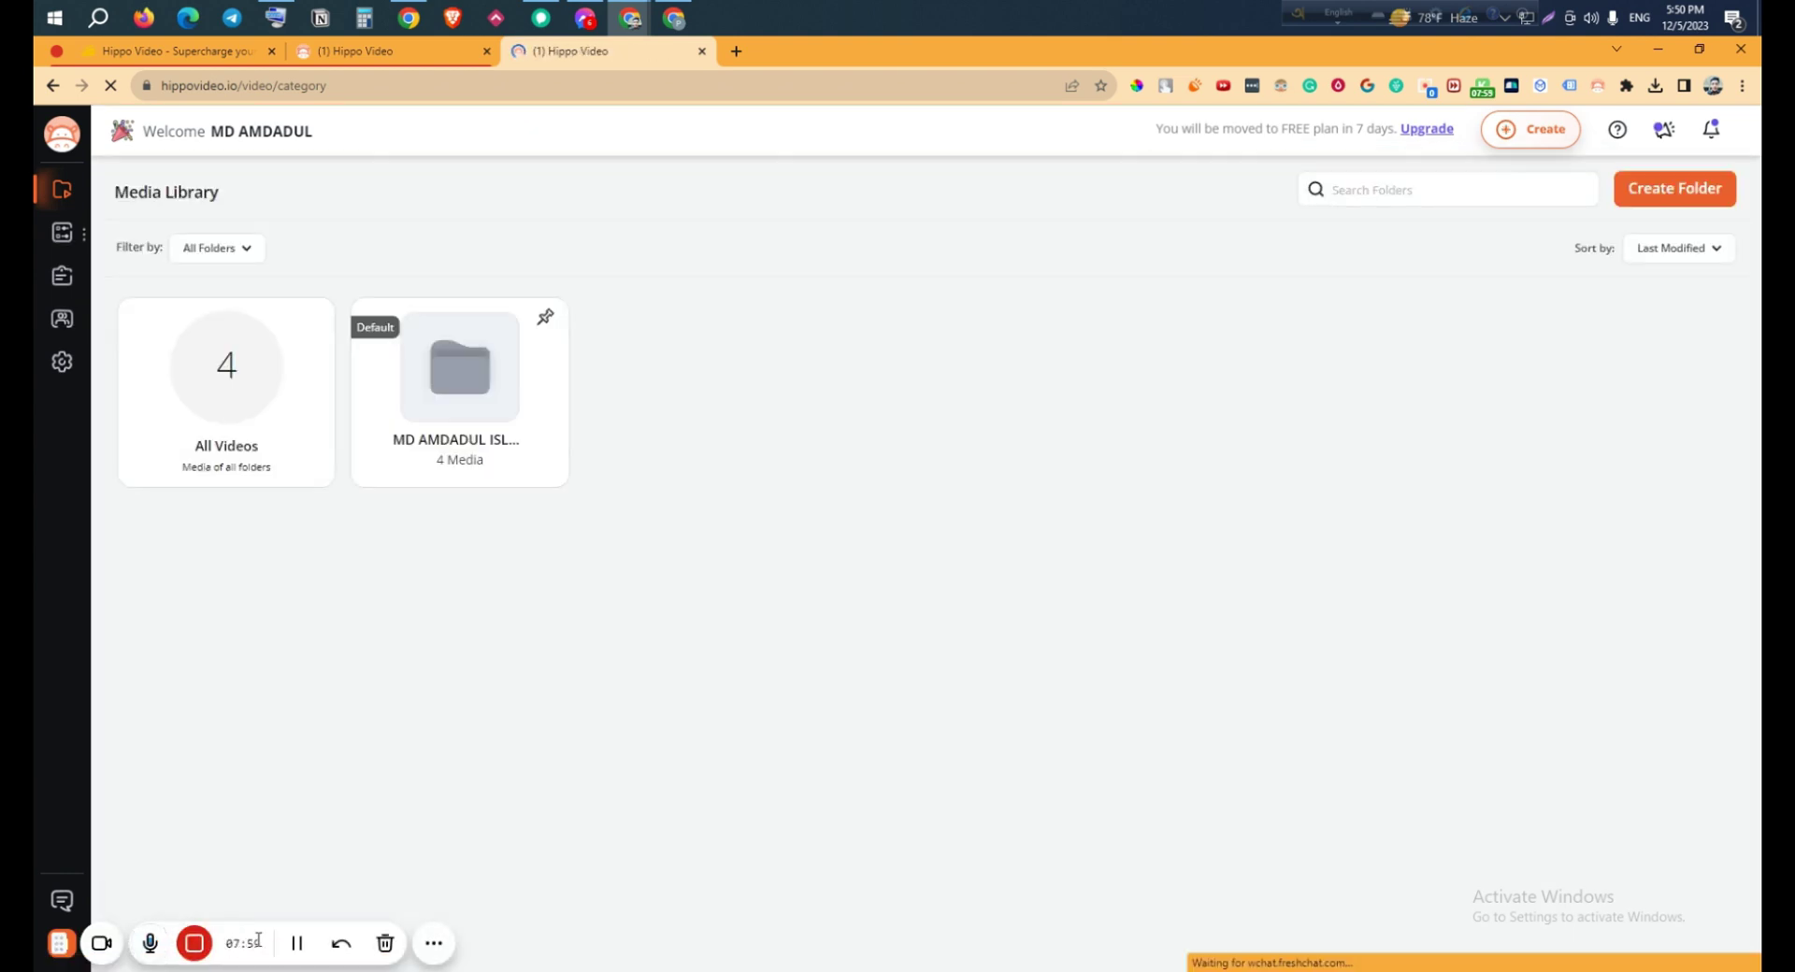
pyautogui.click(298, 944)
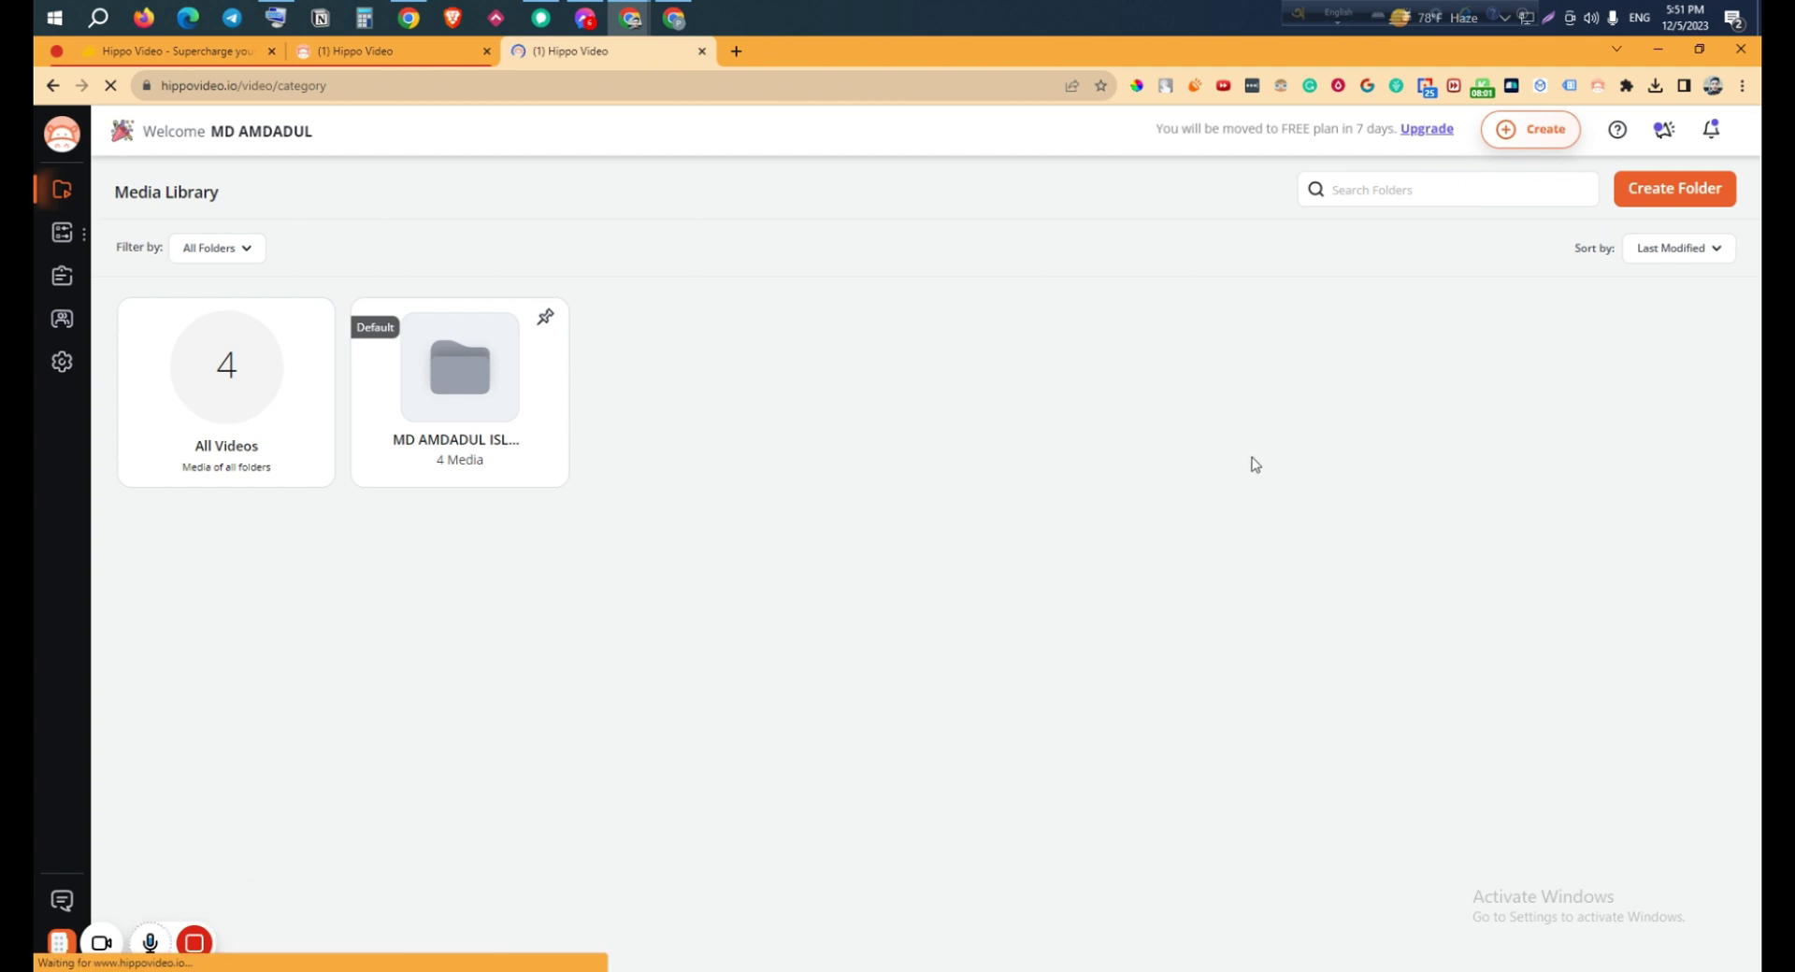
pyautogui.click(1560, 131)
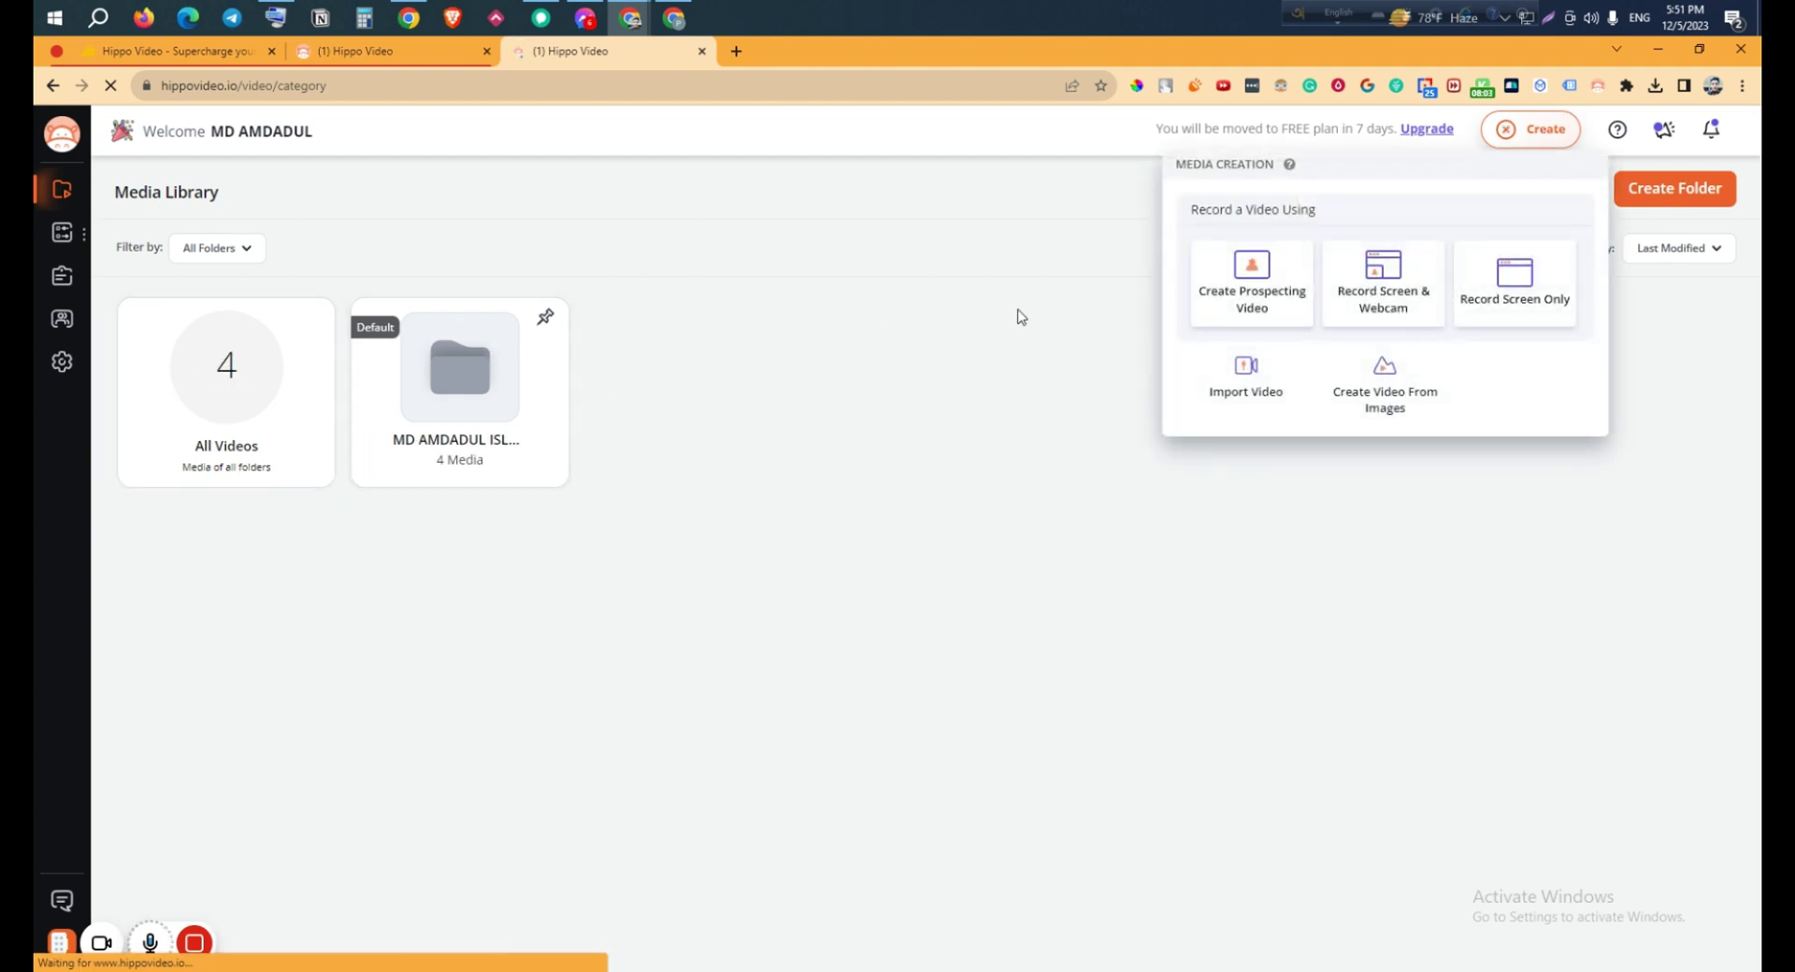
pyautogui.click(1273, 297)
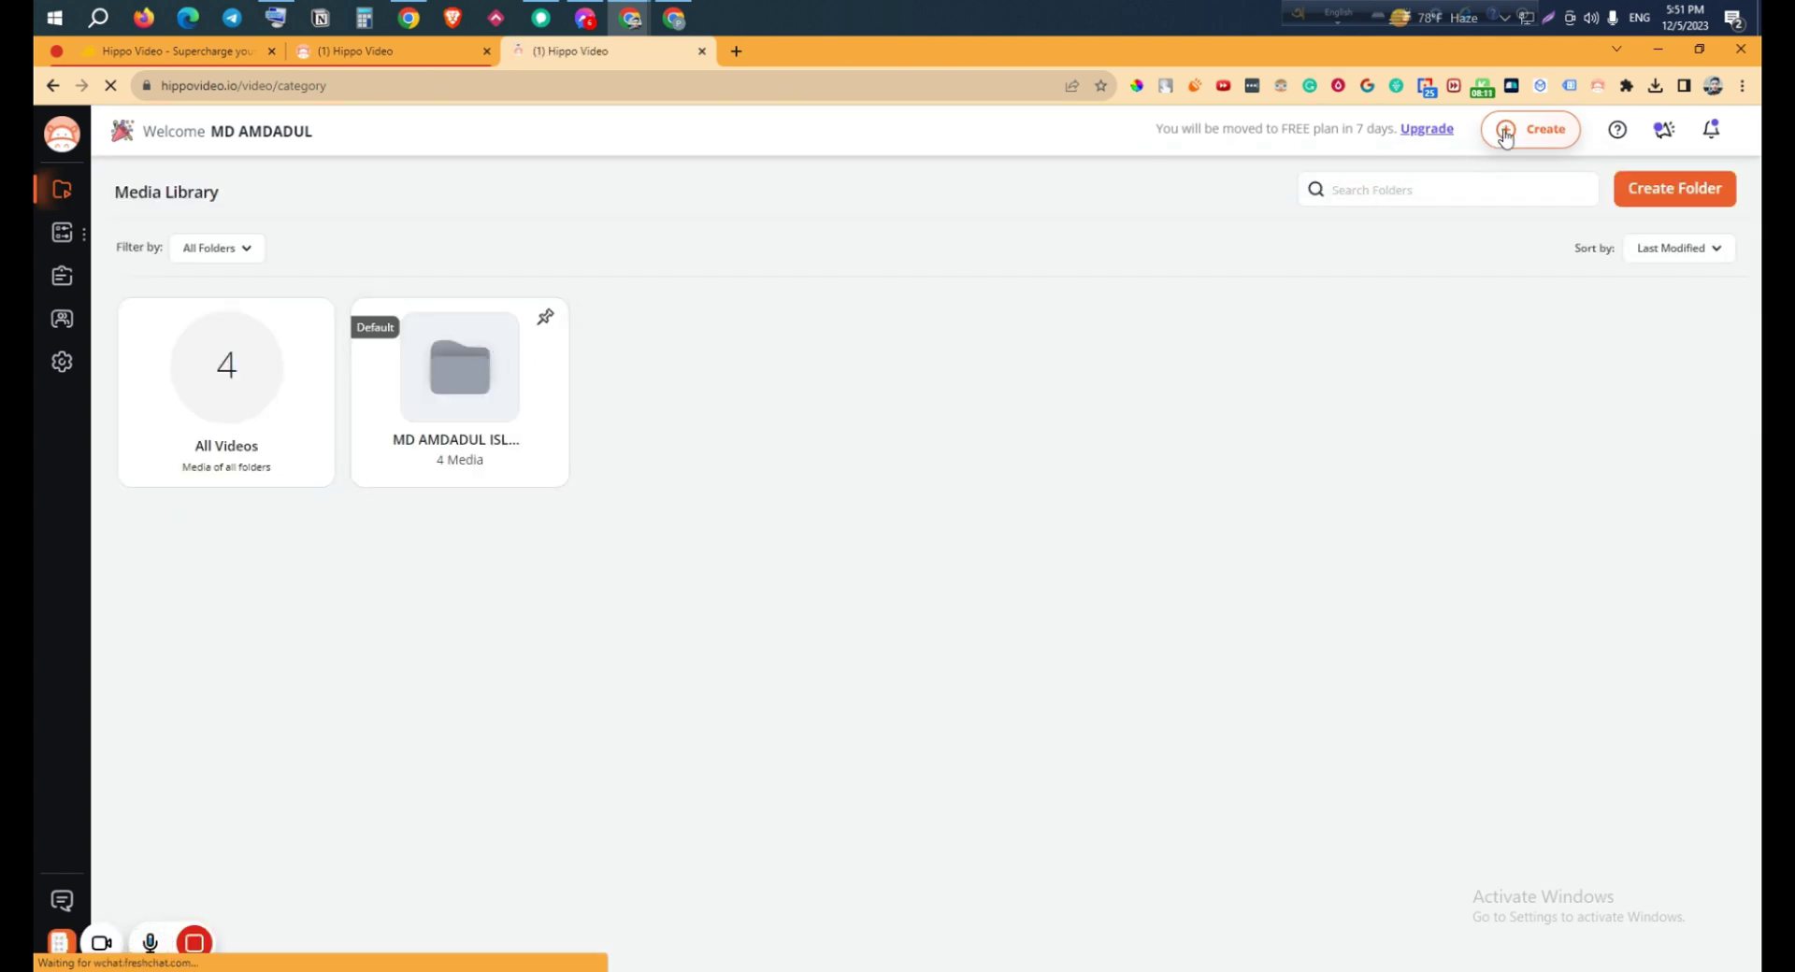
# View the Record Screen & Webcam page and return to the media library
pyautogui.click(1505, 135)
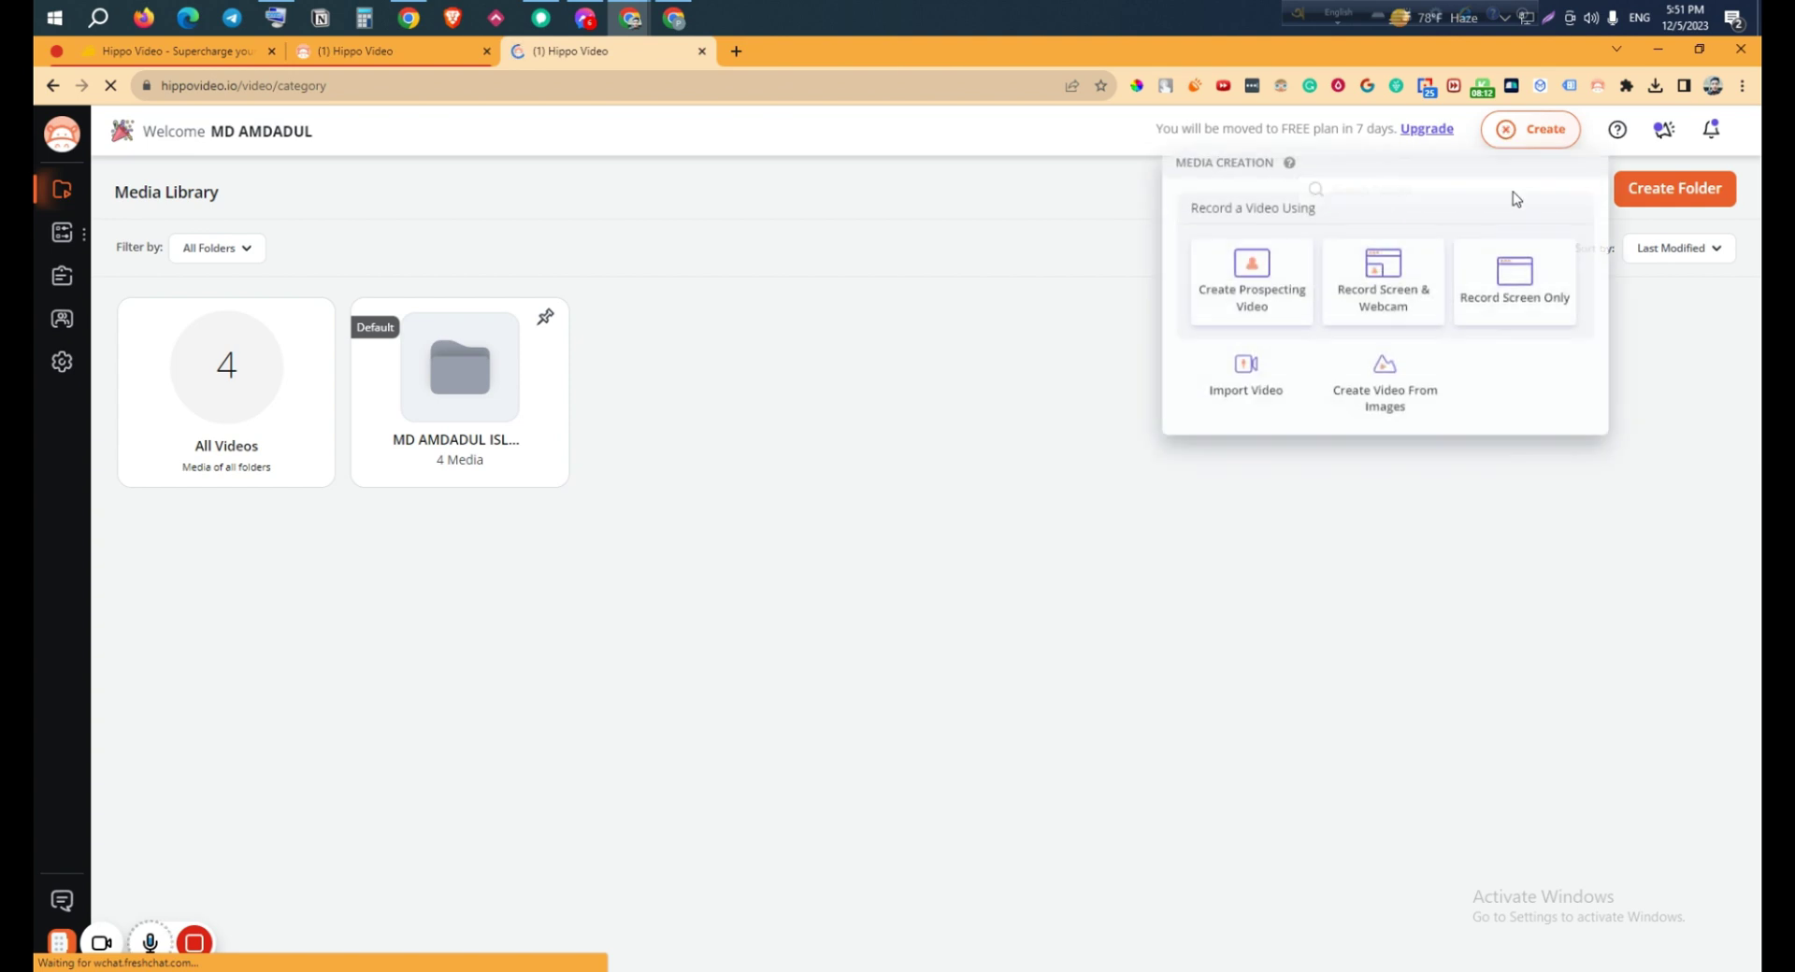
pyautogui.click(1384, 299)
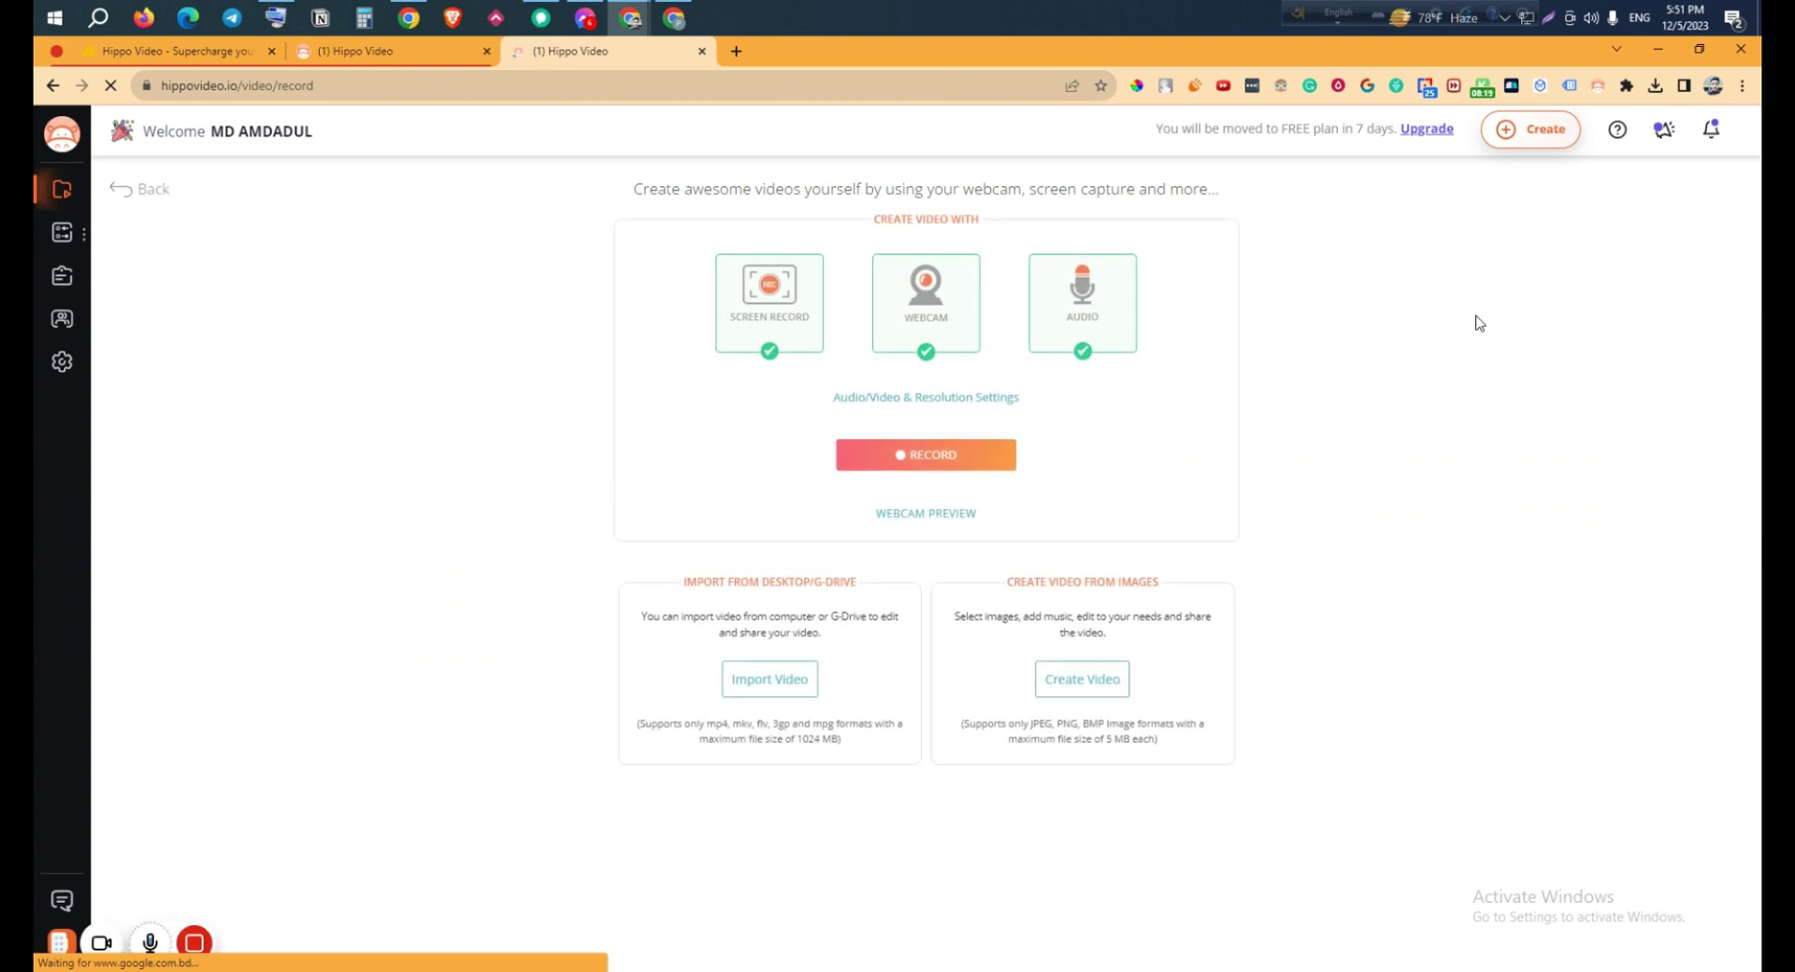
pyautogui.click(63, 199)
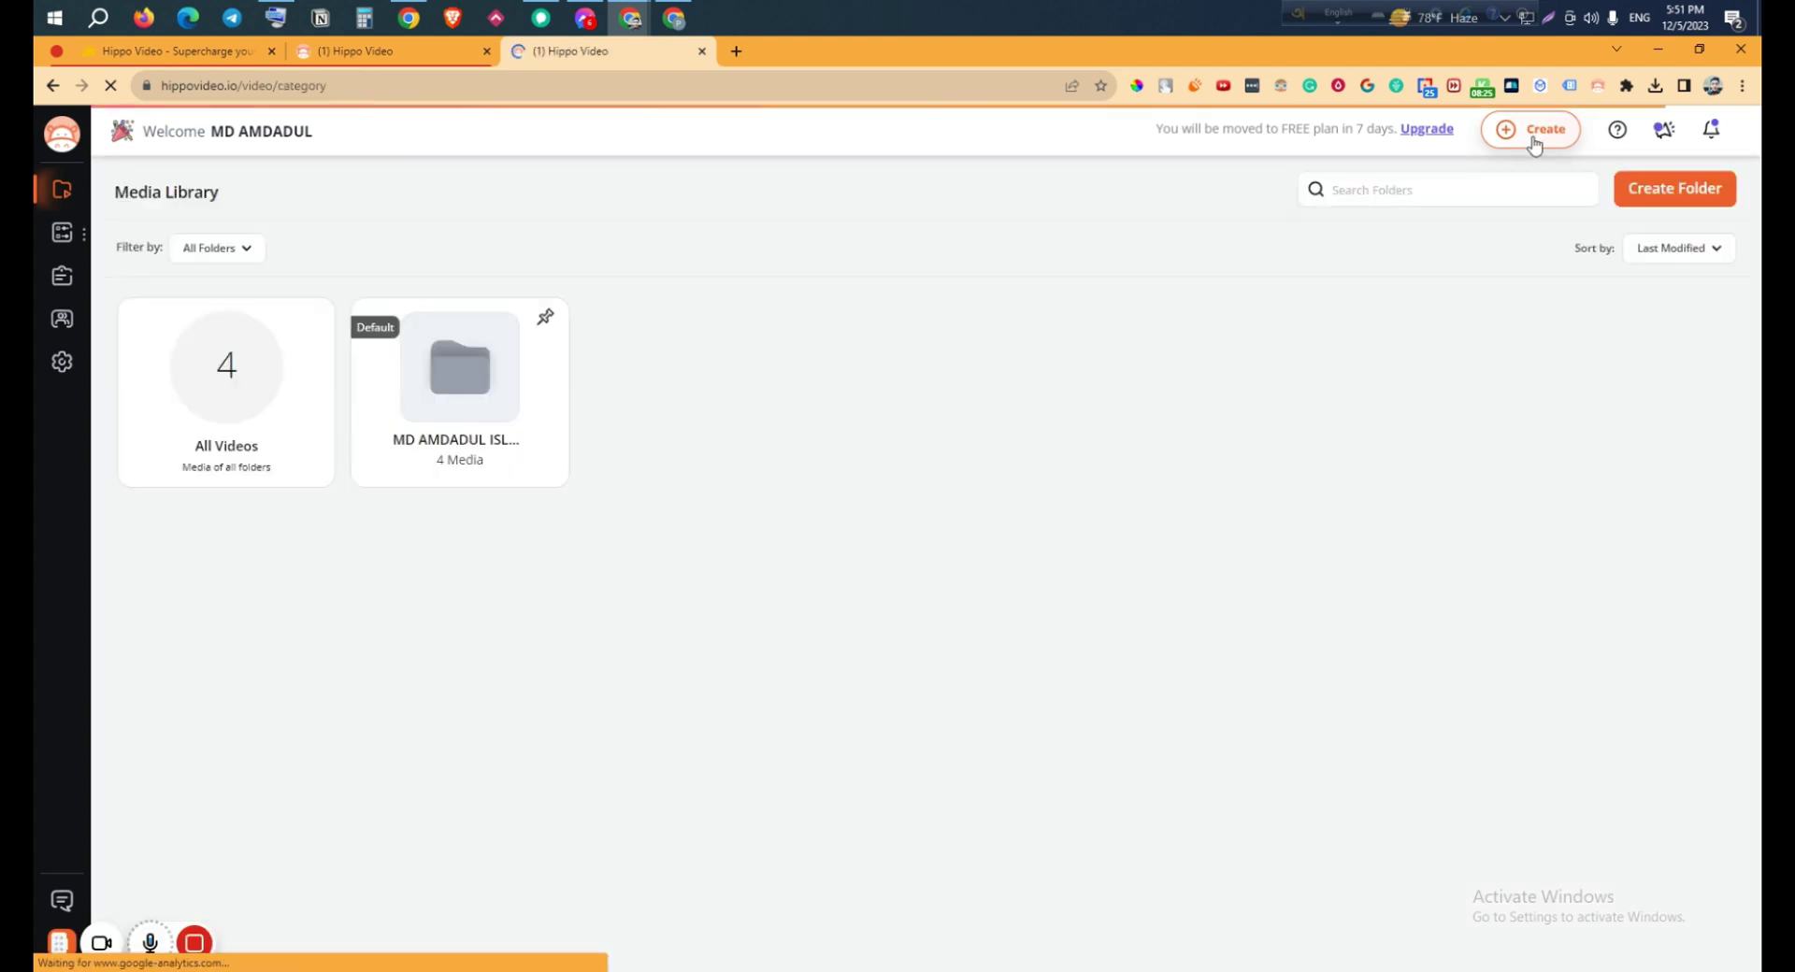
# Start a video from images and look through the recently used, G-Drive and library image sources
pyautogui.click(1534, 141)
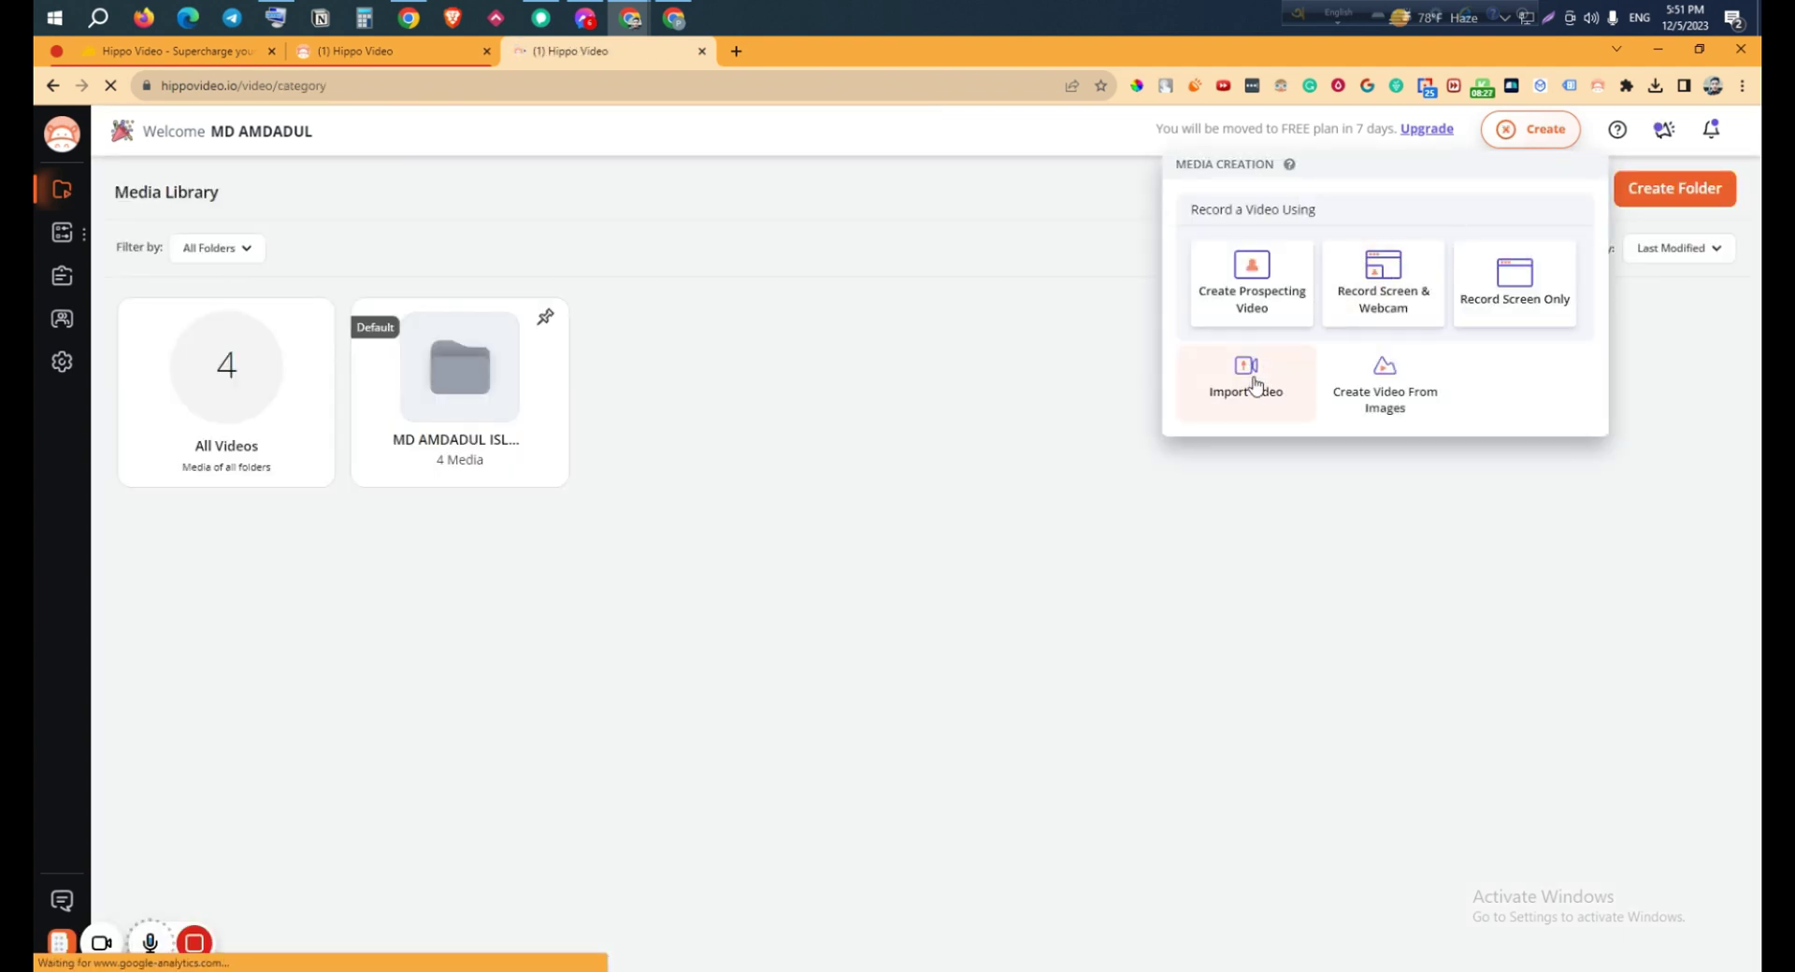
pyautogui.click(1388, 386)
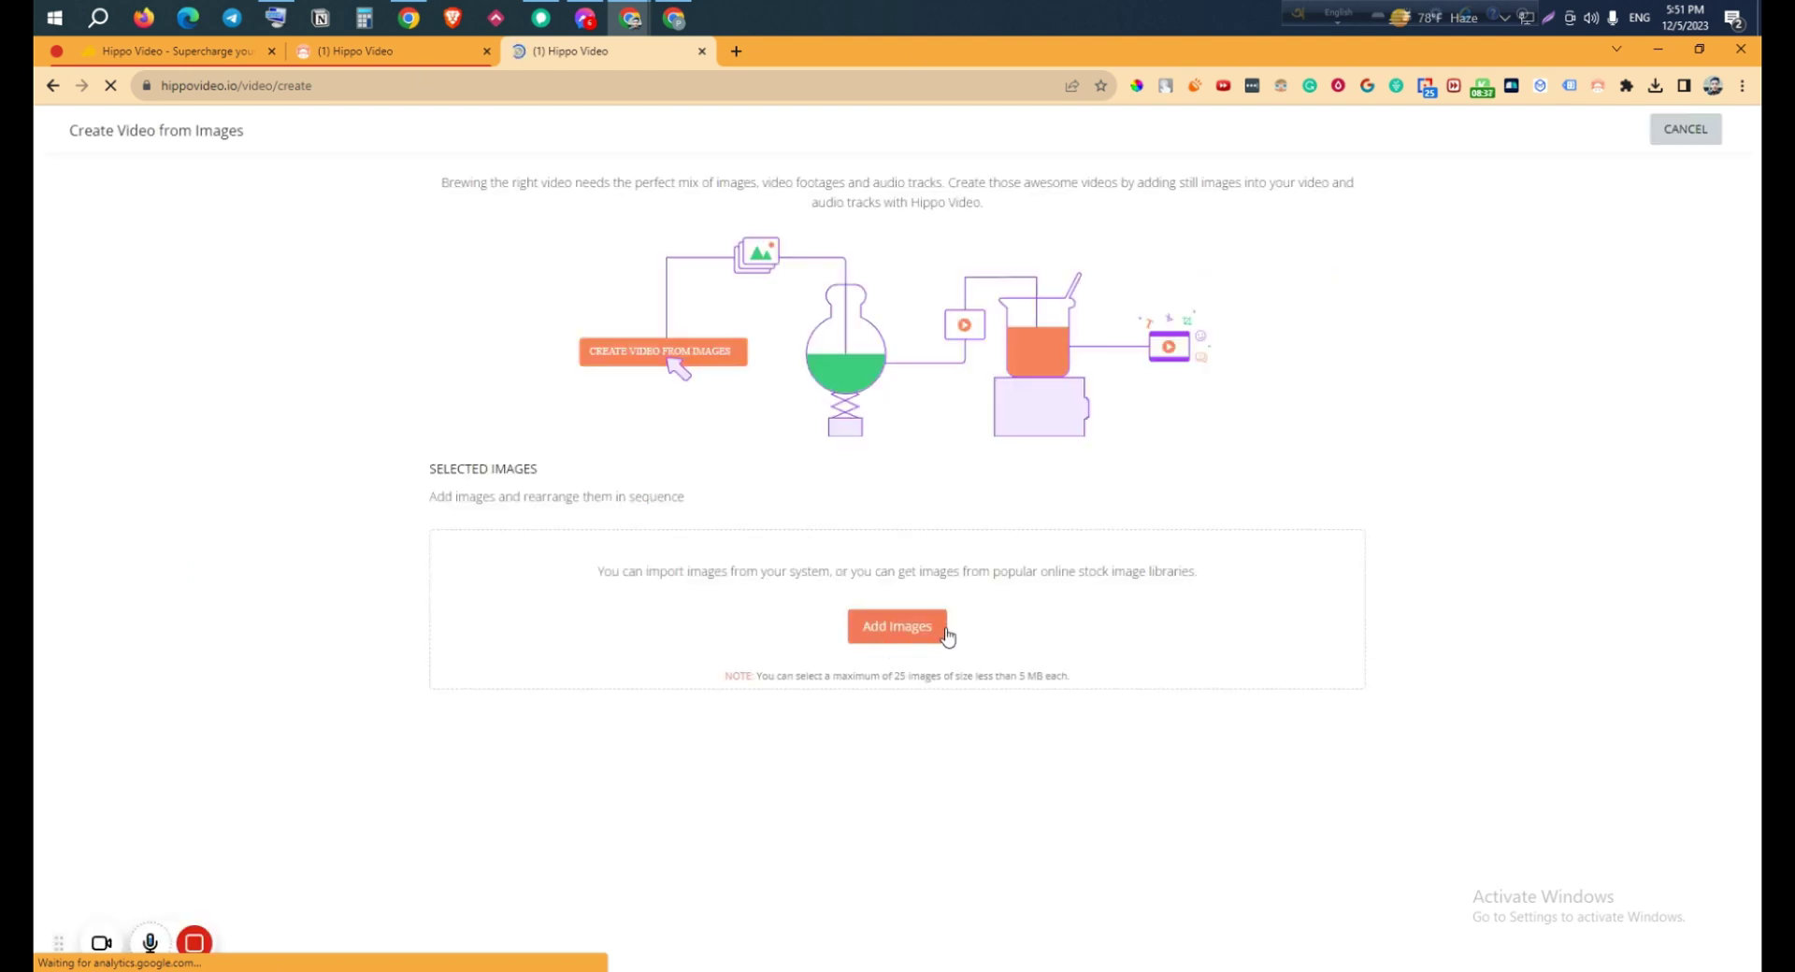
pyautogui.click(889, 644)
pyautogui.click(478, 309)
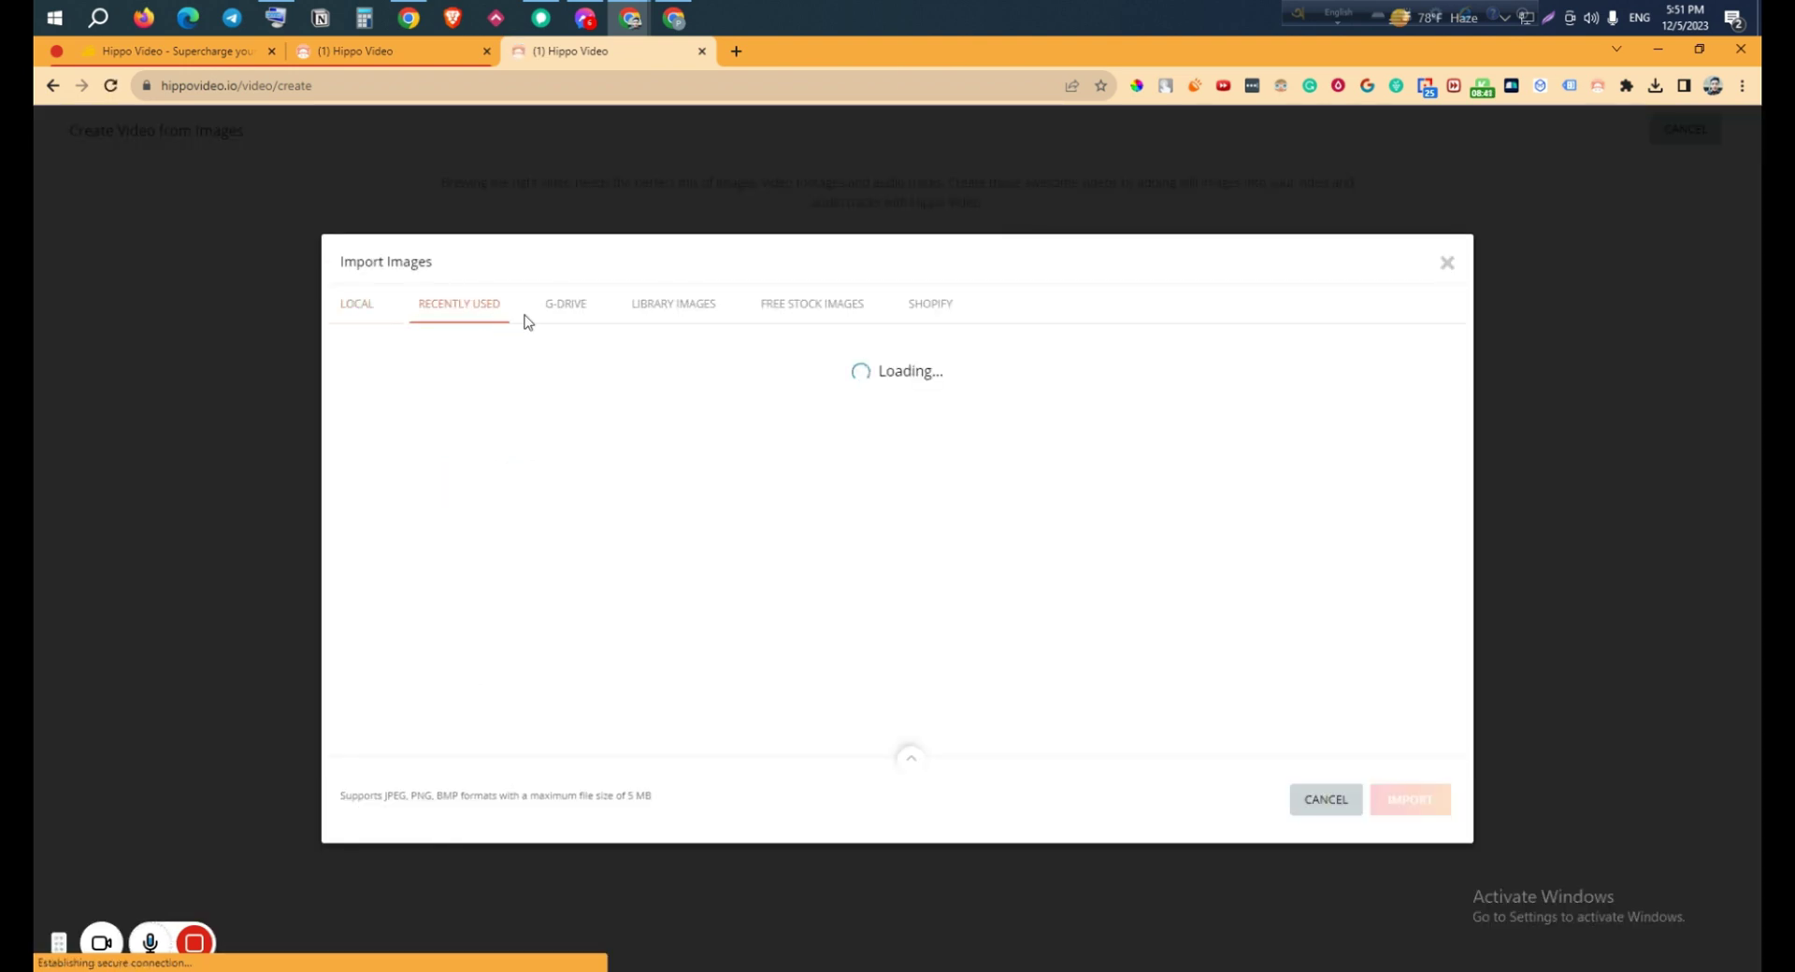
pyautogui.click(586, 315)
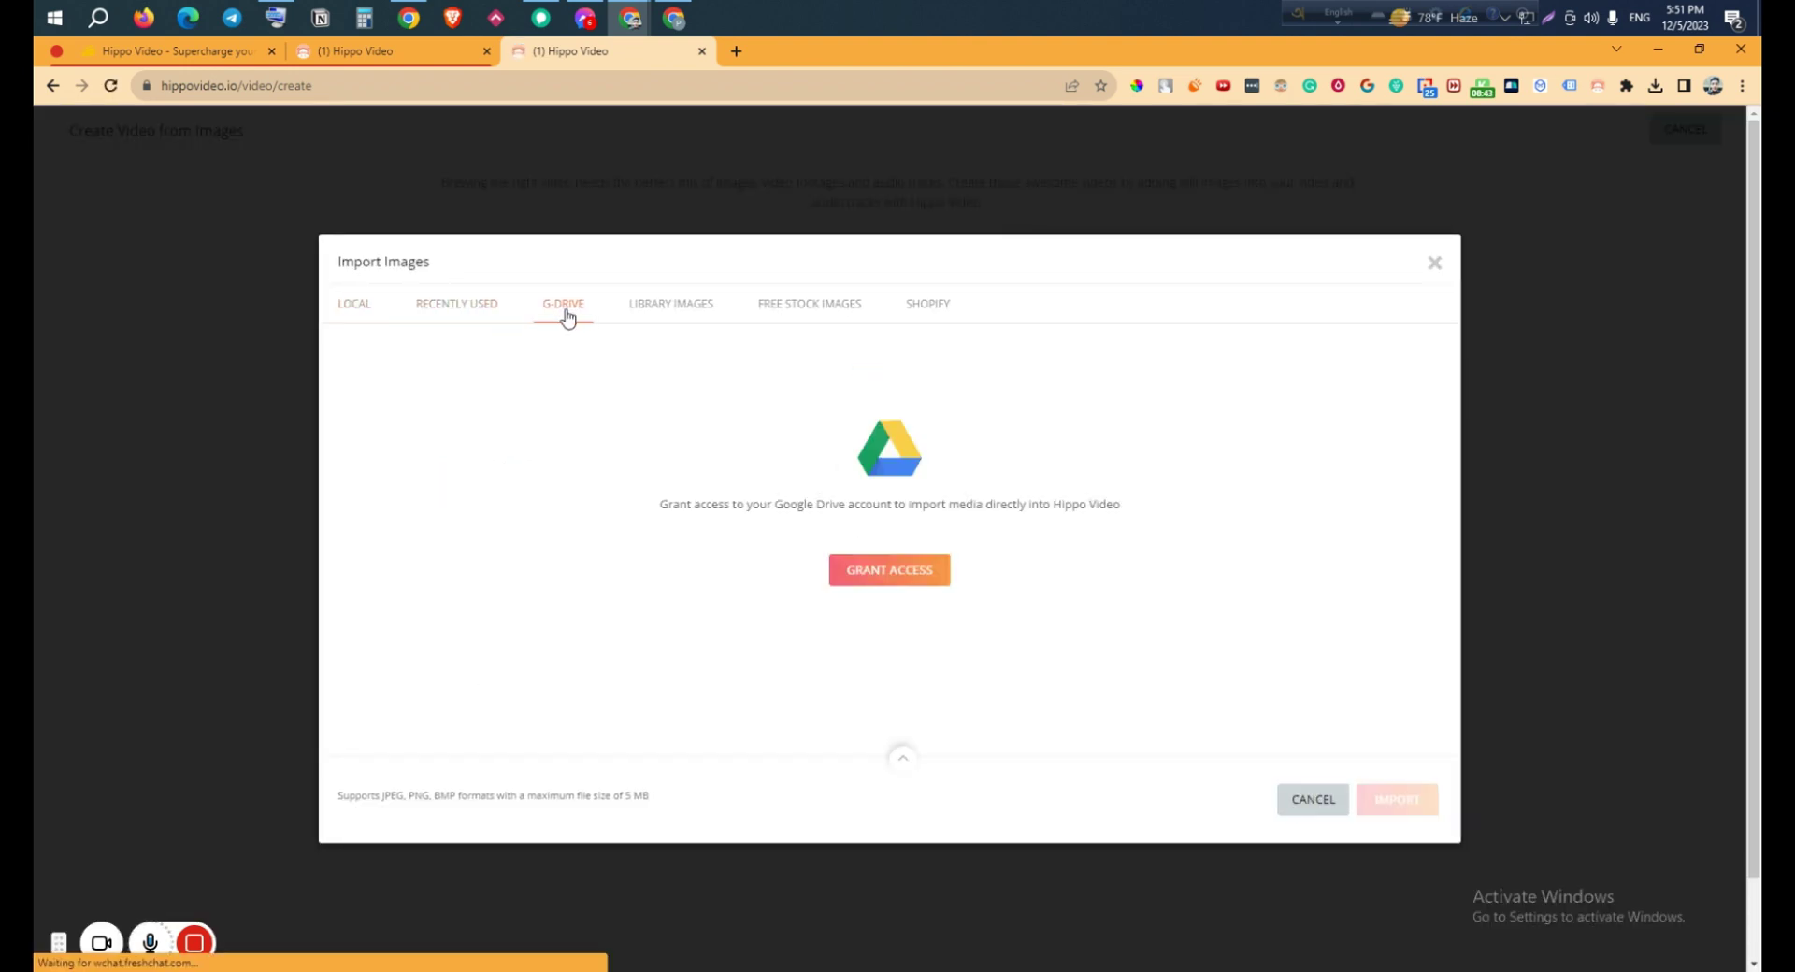
pyautogui.click(686, 304)
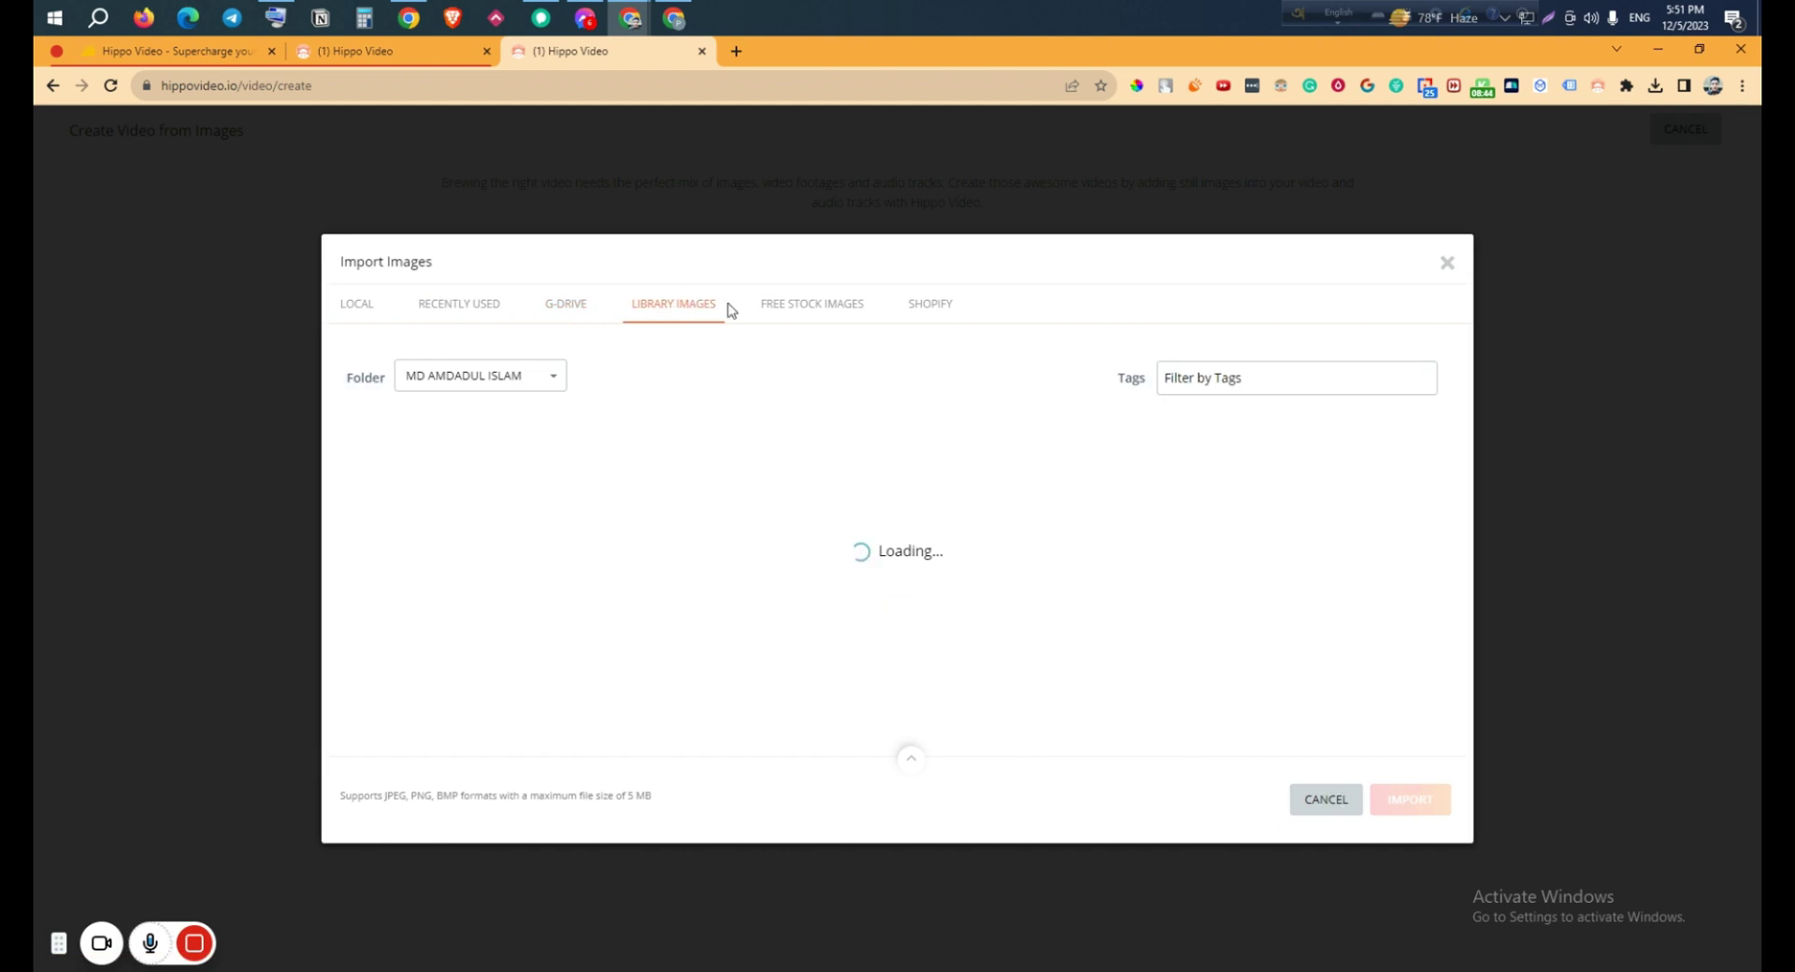
# Search the free stock images for "food"
pyautogui.click(824, 317)
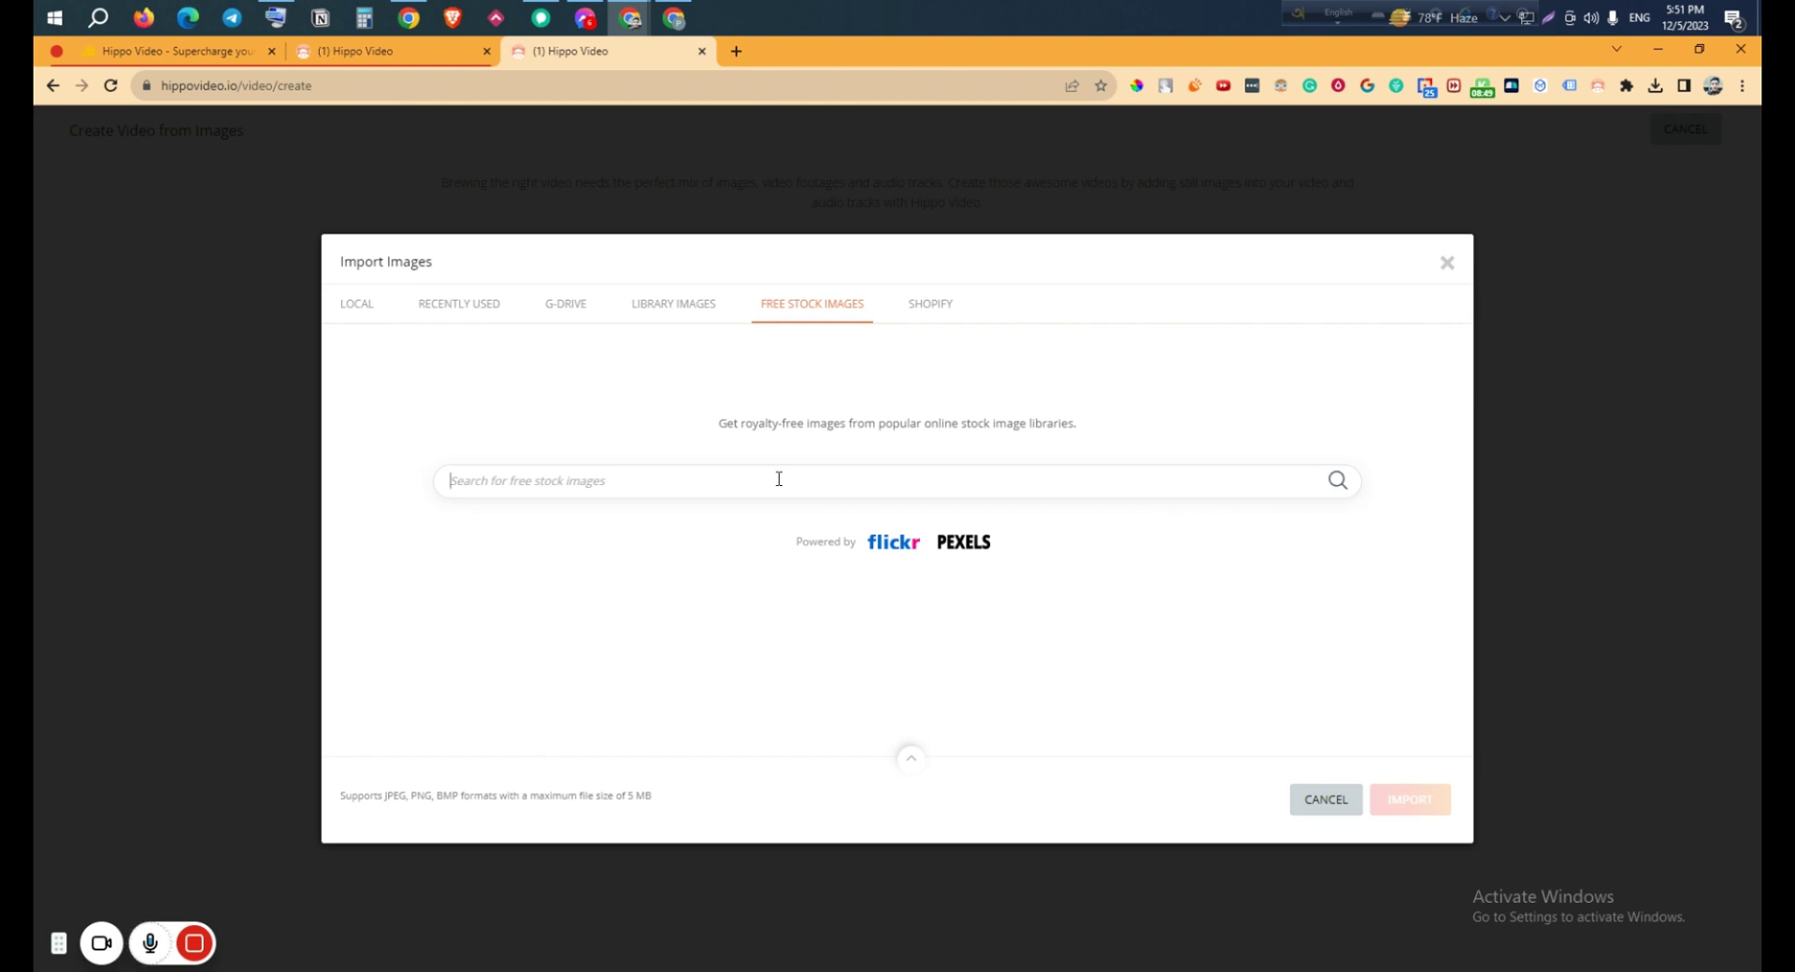
pyautogui.write('n')
pyautogui.press('BackSpace')
pyautogui.press('BackSpace')
pyautogui.write('food')
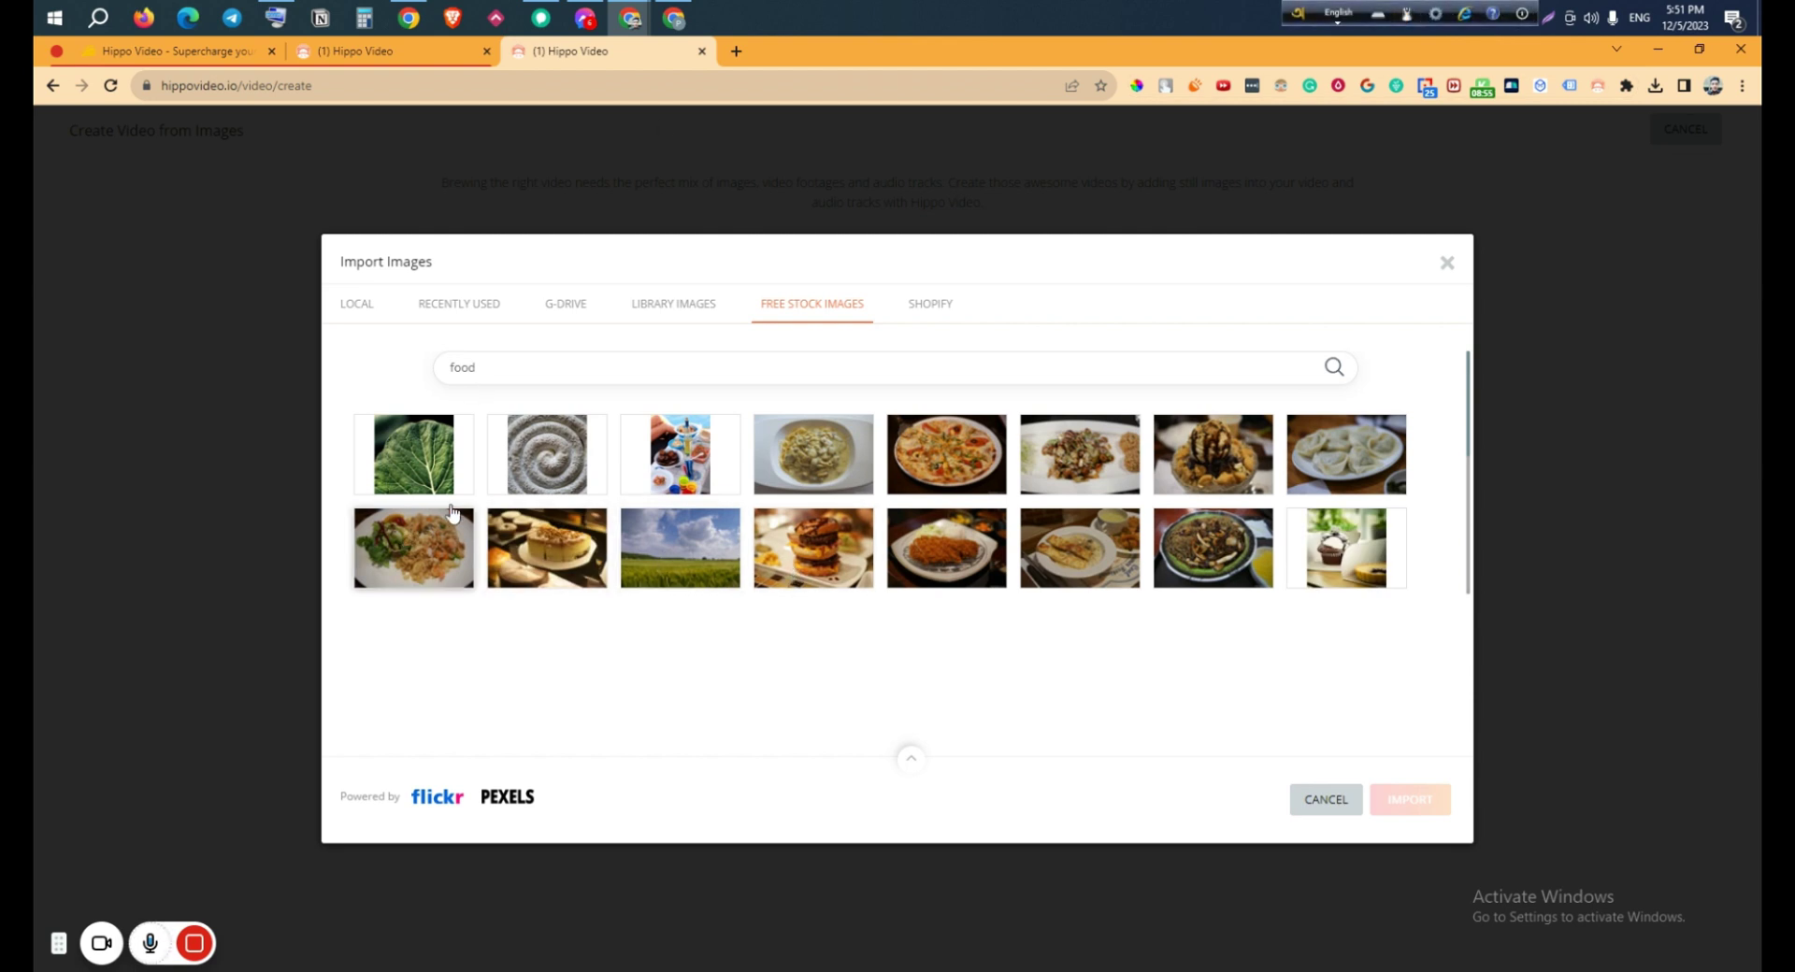
# Select nine images from the first two rows of the food stock results, including the leaf, cheesecake, field and cupcake
pyautogui.click(444, 472)
pyautogui.click(556, 467)
pyautogui.click(558, 574)
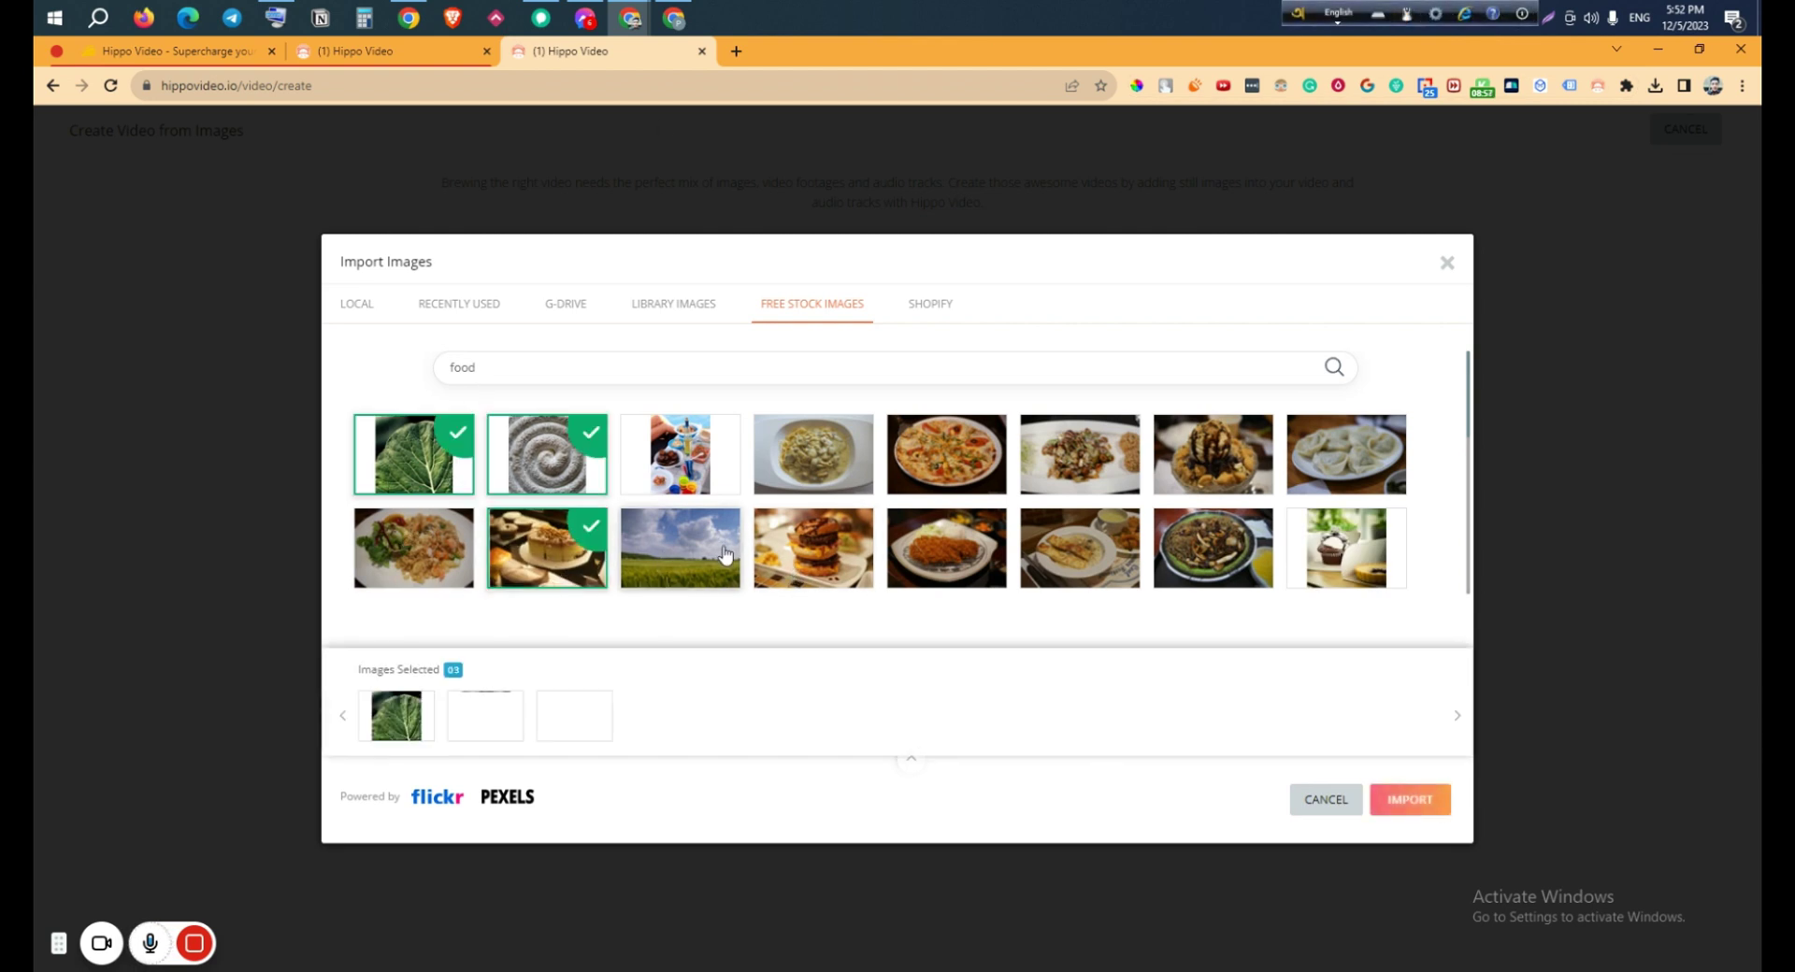
pyautogui.click(723, 554)
pyautogui.click(944, 551)
pyautogui.click(1075, 467)
pyautogui.click(1131, 523)
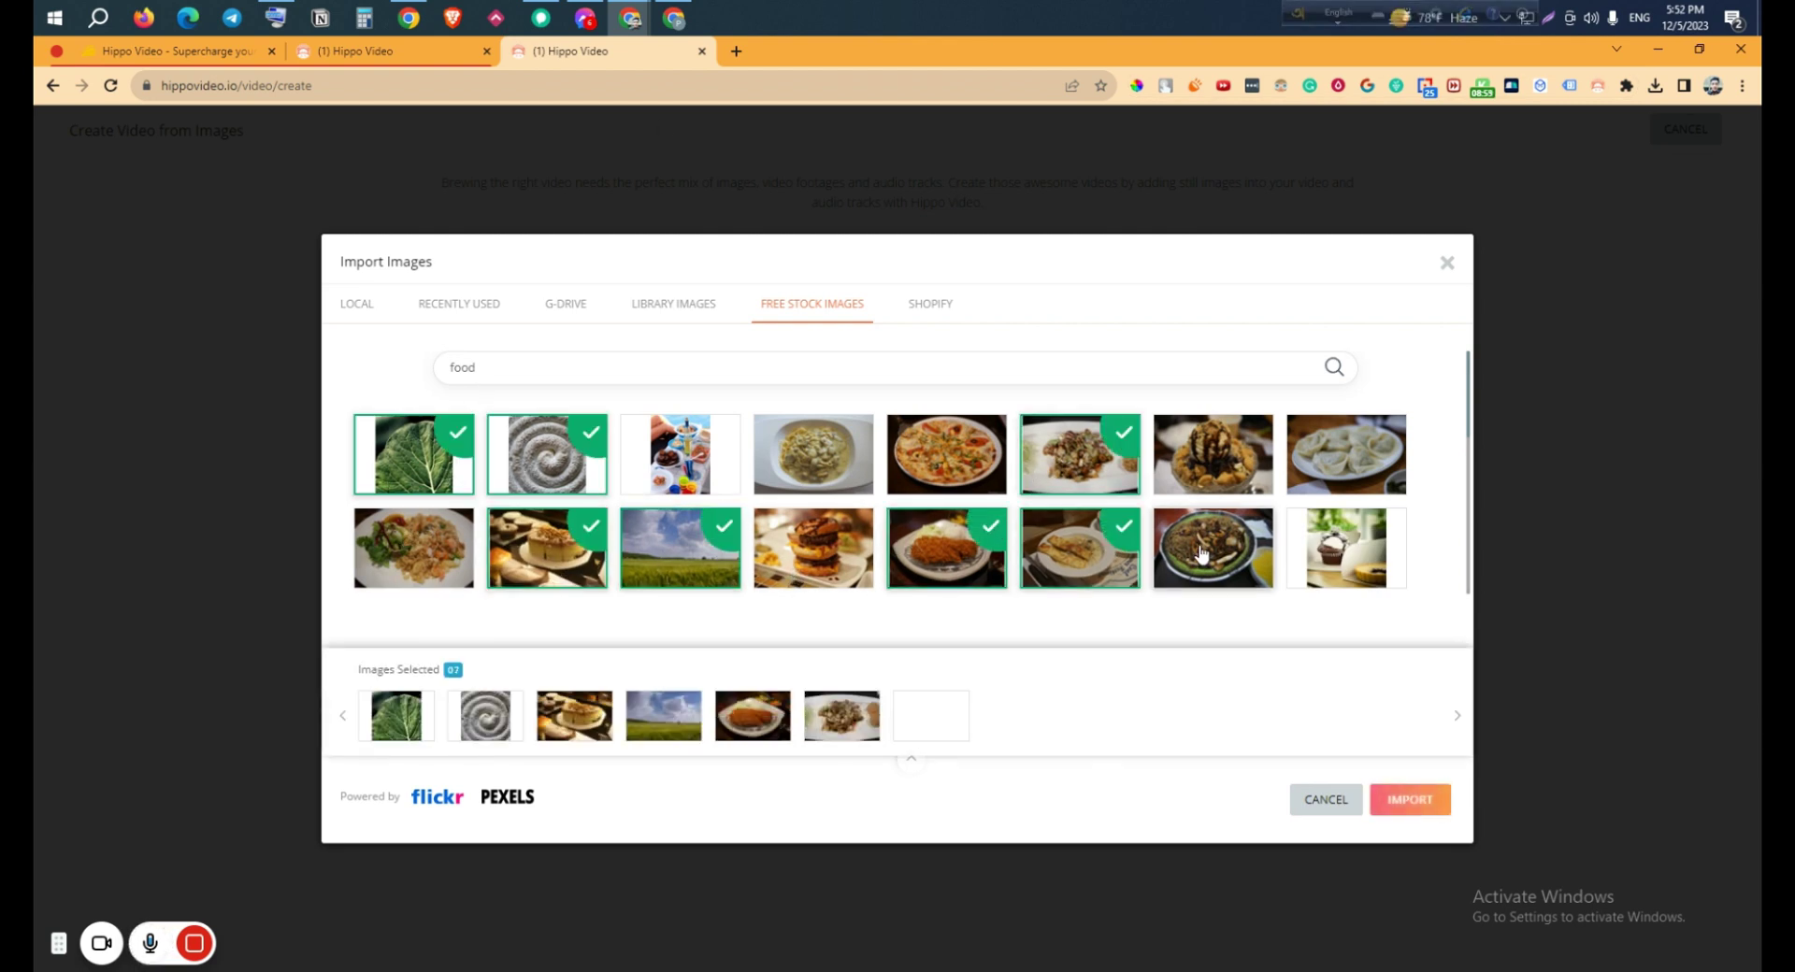
pyautogui.click(1212, 547)
pyautogui.click(1346, 547)
# Add eight more dish, sandwich, burger, fruit and salmon images from further down the food results and import the selection
pyautogui.scroll(-1, 1346, 547)
pyautogui.scroll(-2, 1230, 556)
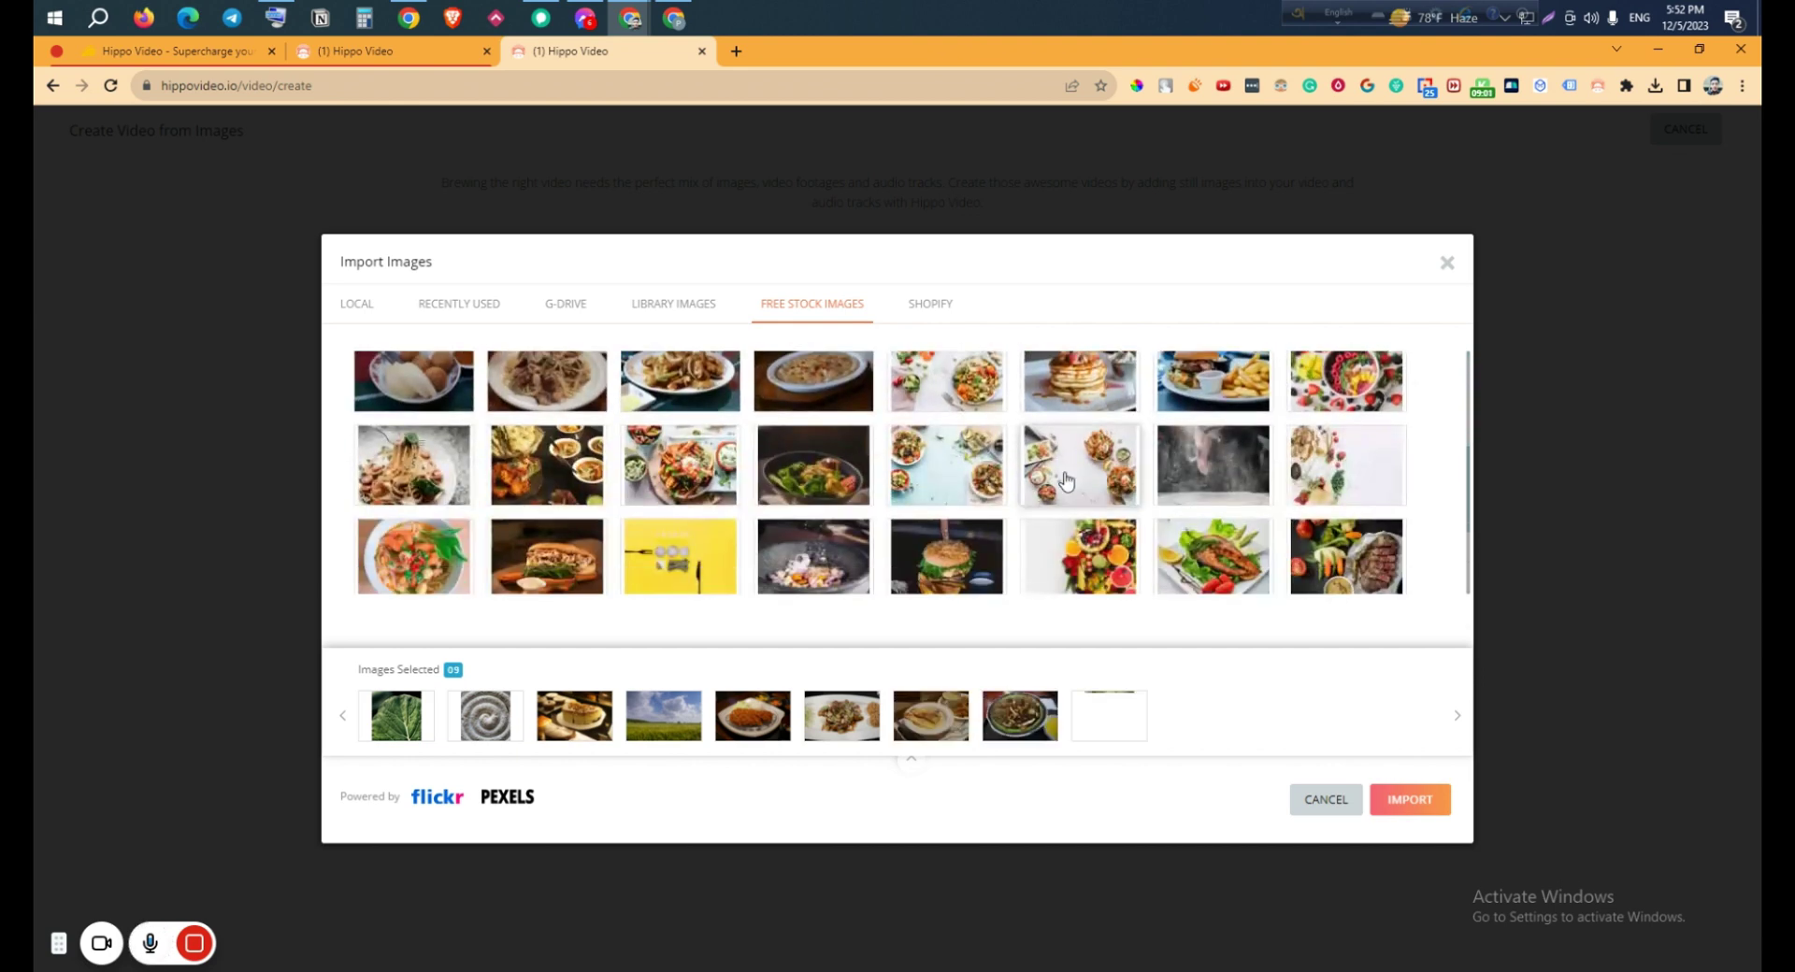
pyautogui.click(1080, 468)
pyautogui.click(946, 472)
pyautogui.click(680, 494)
pyautogui.click(512, 490)
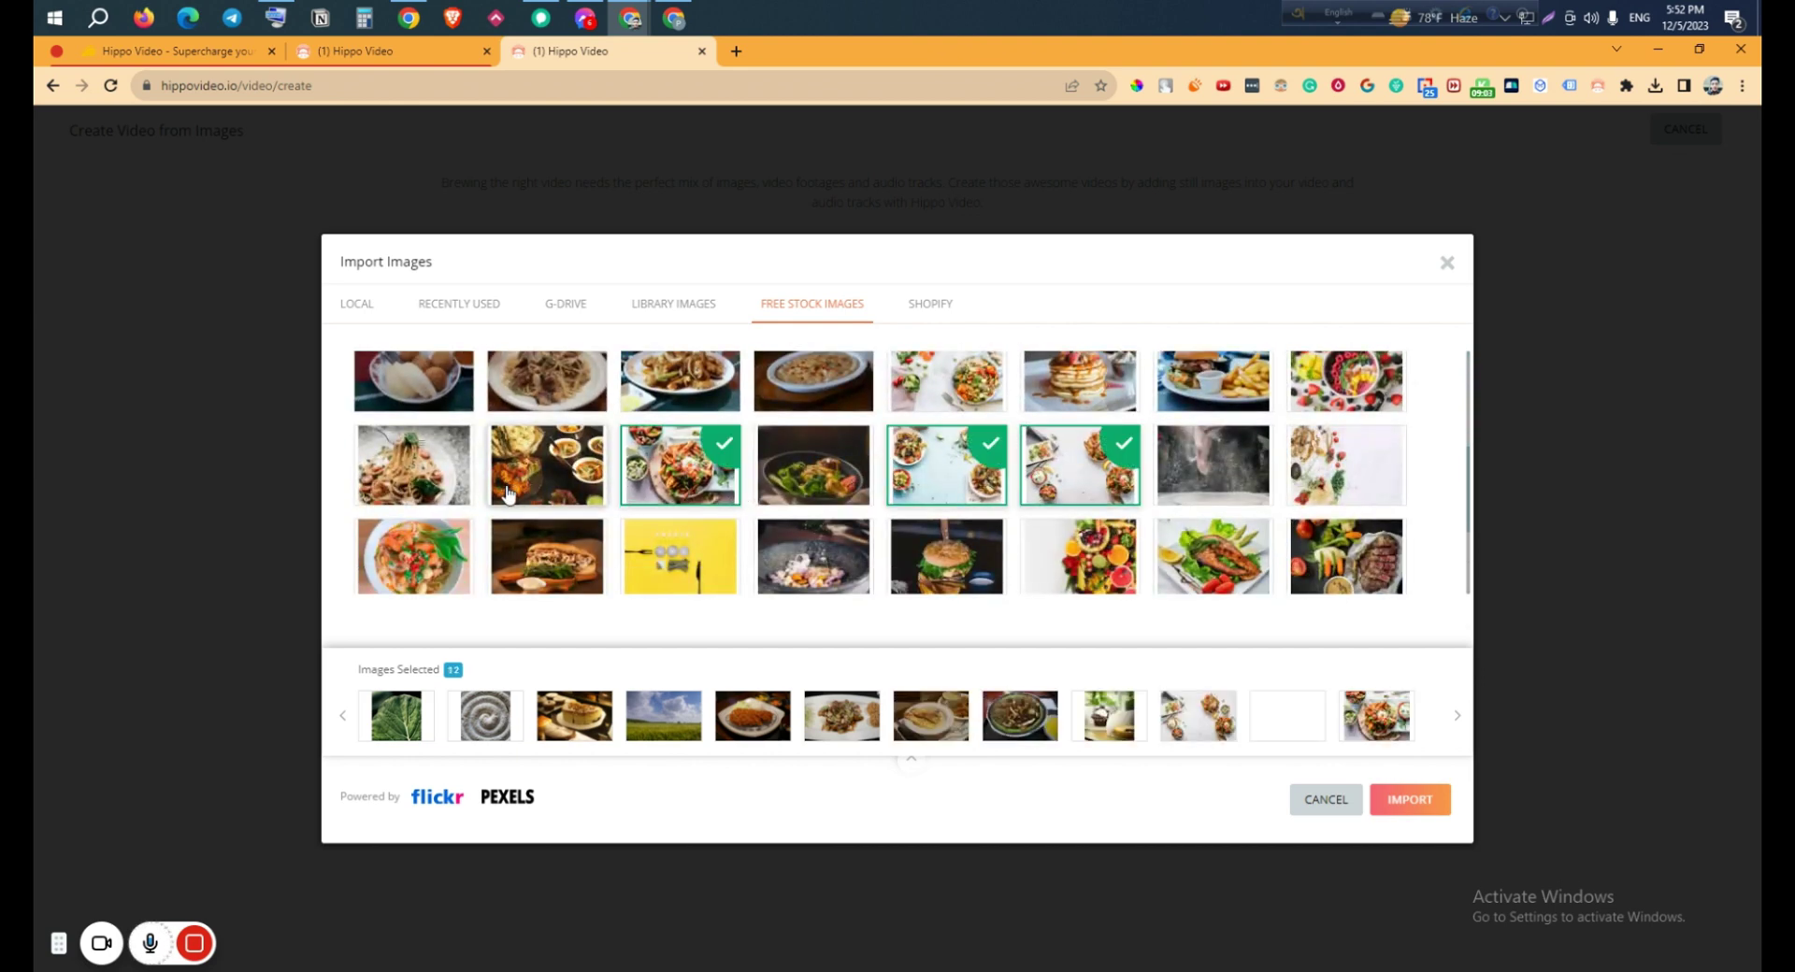
pyautogui.scroll(-1, 421, 516)
pyautogui.click(523, 484)
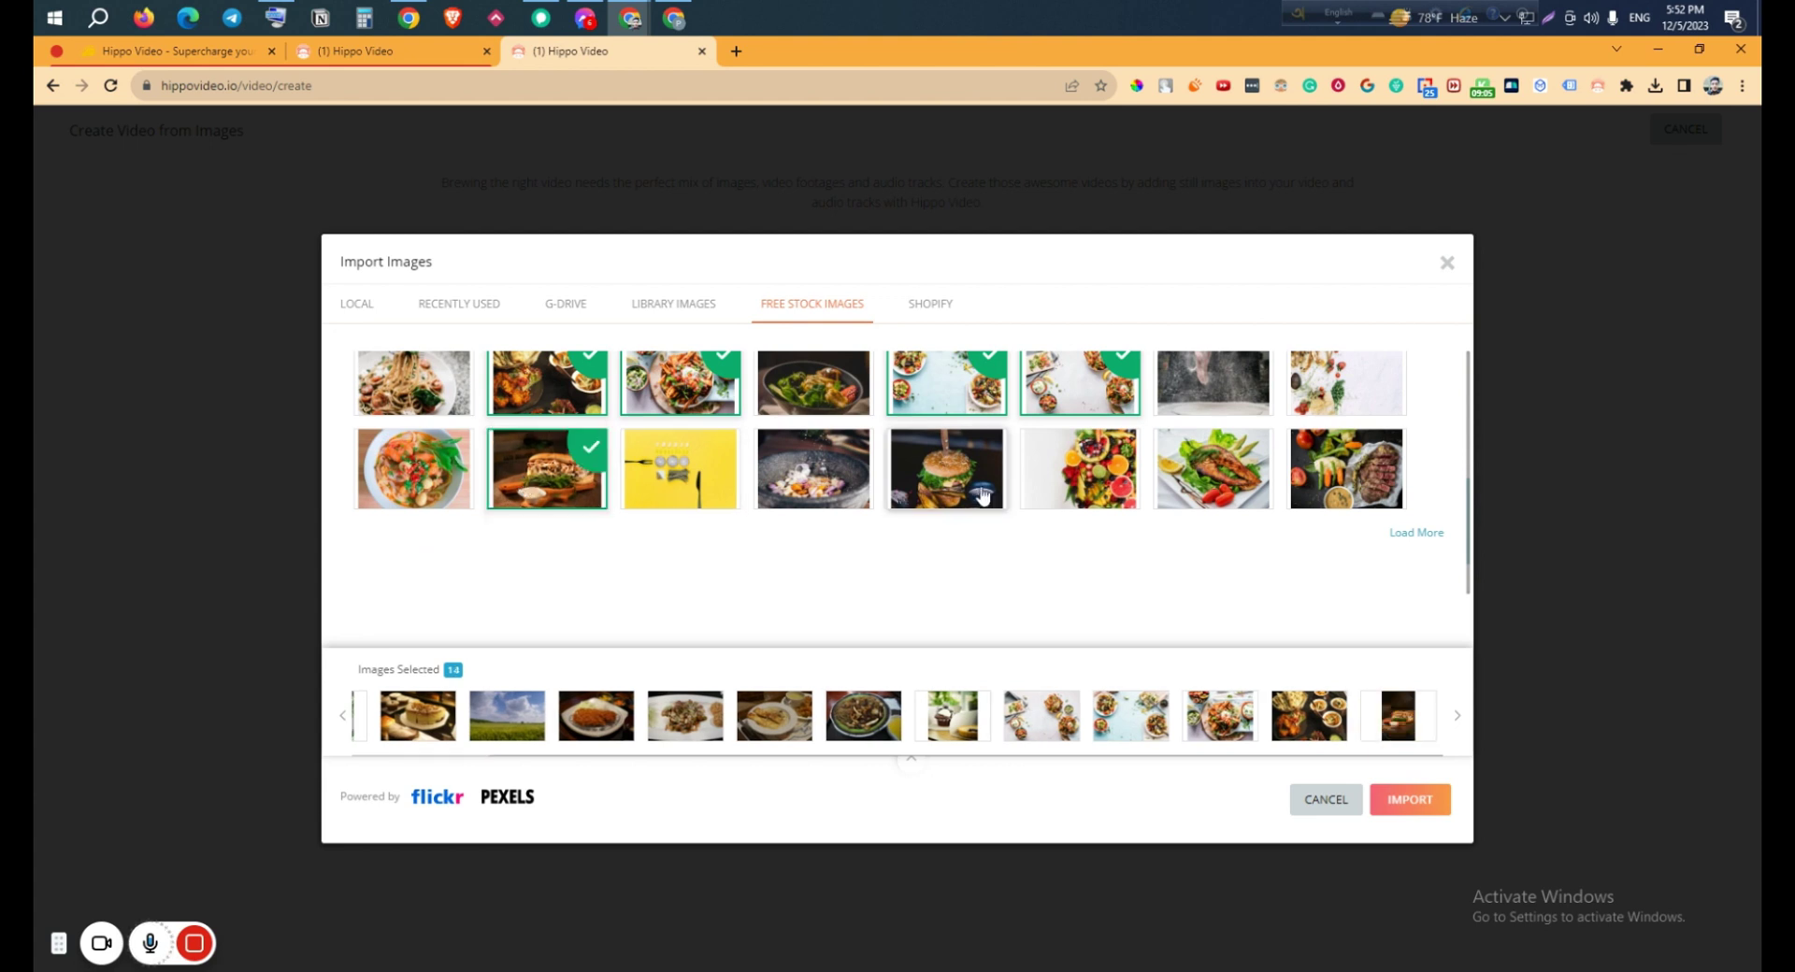
pyautogui.click(946, 472)
pyautogui.click(1079, 472)
pyautogui.click(1212, 472)
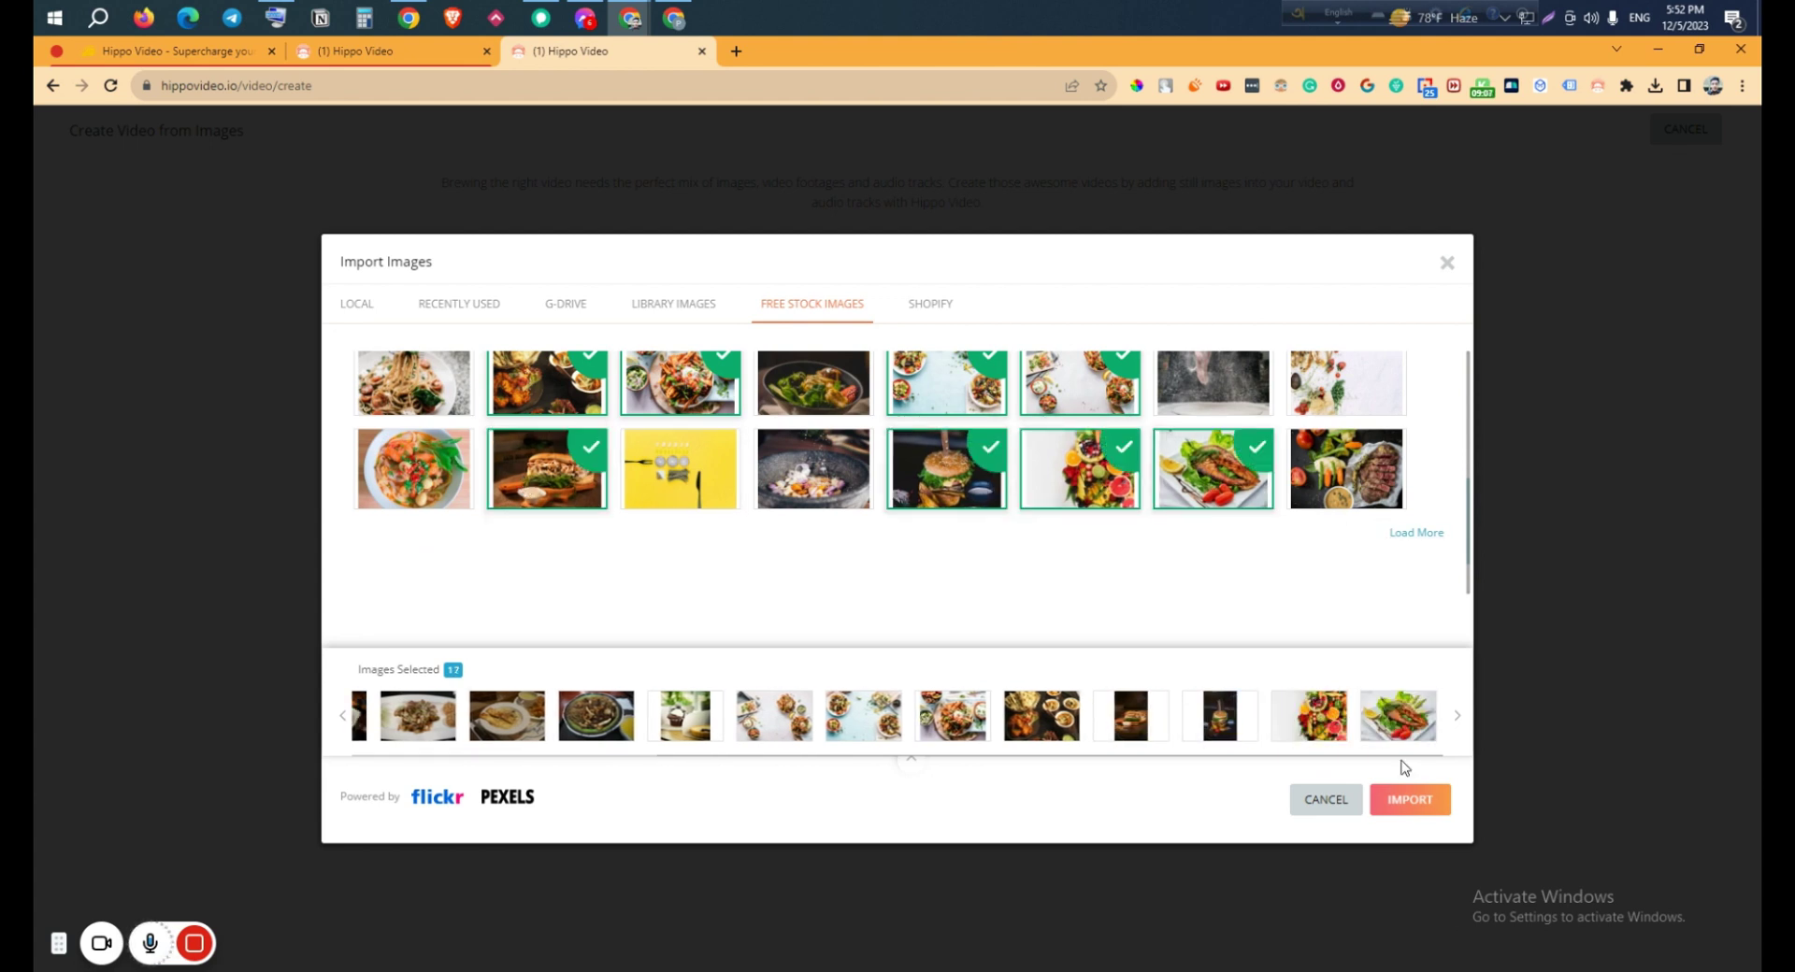
pyautogui.click(1410, 800)
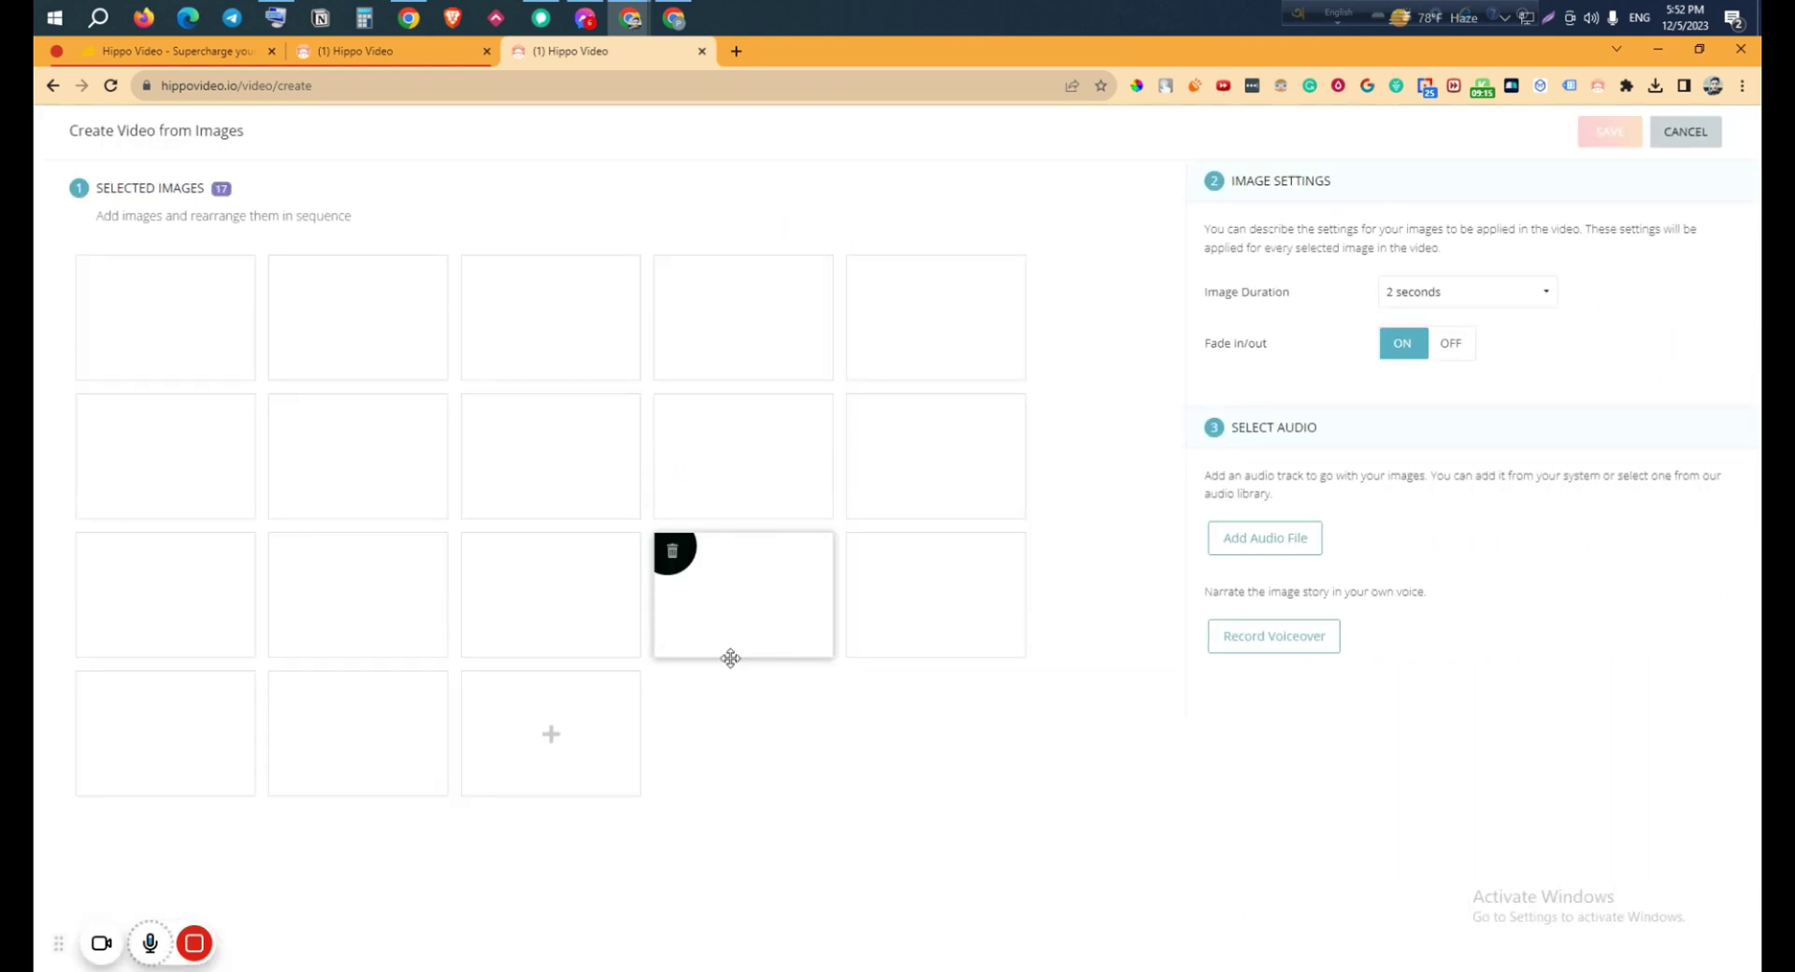
# Set the image duration to 2 seconds with fade in/out on, and save the slideshow without continuing to edit
pyautogui.click(1445, 301)
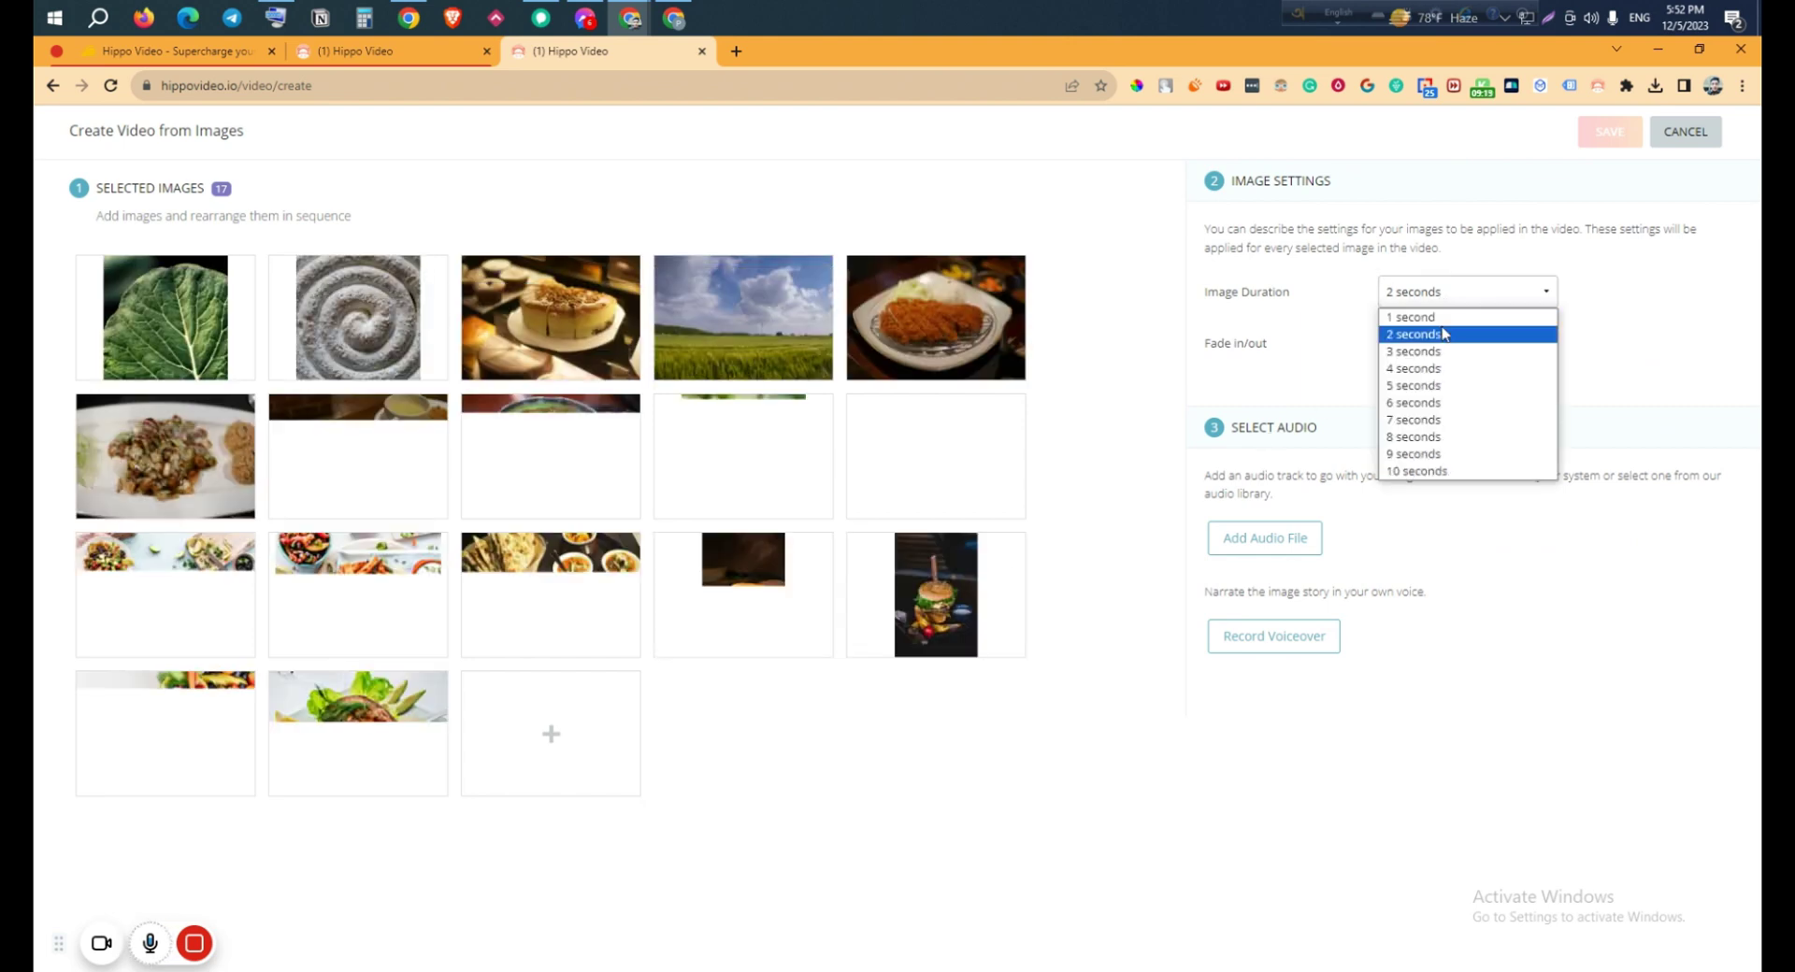
pyautogui.click(1442, 333)
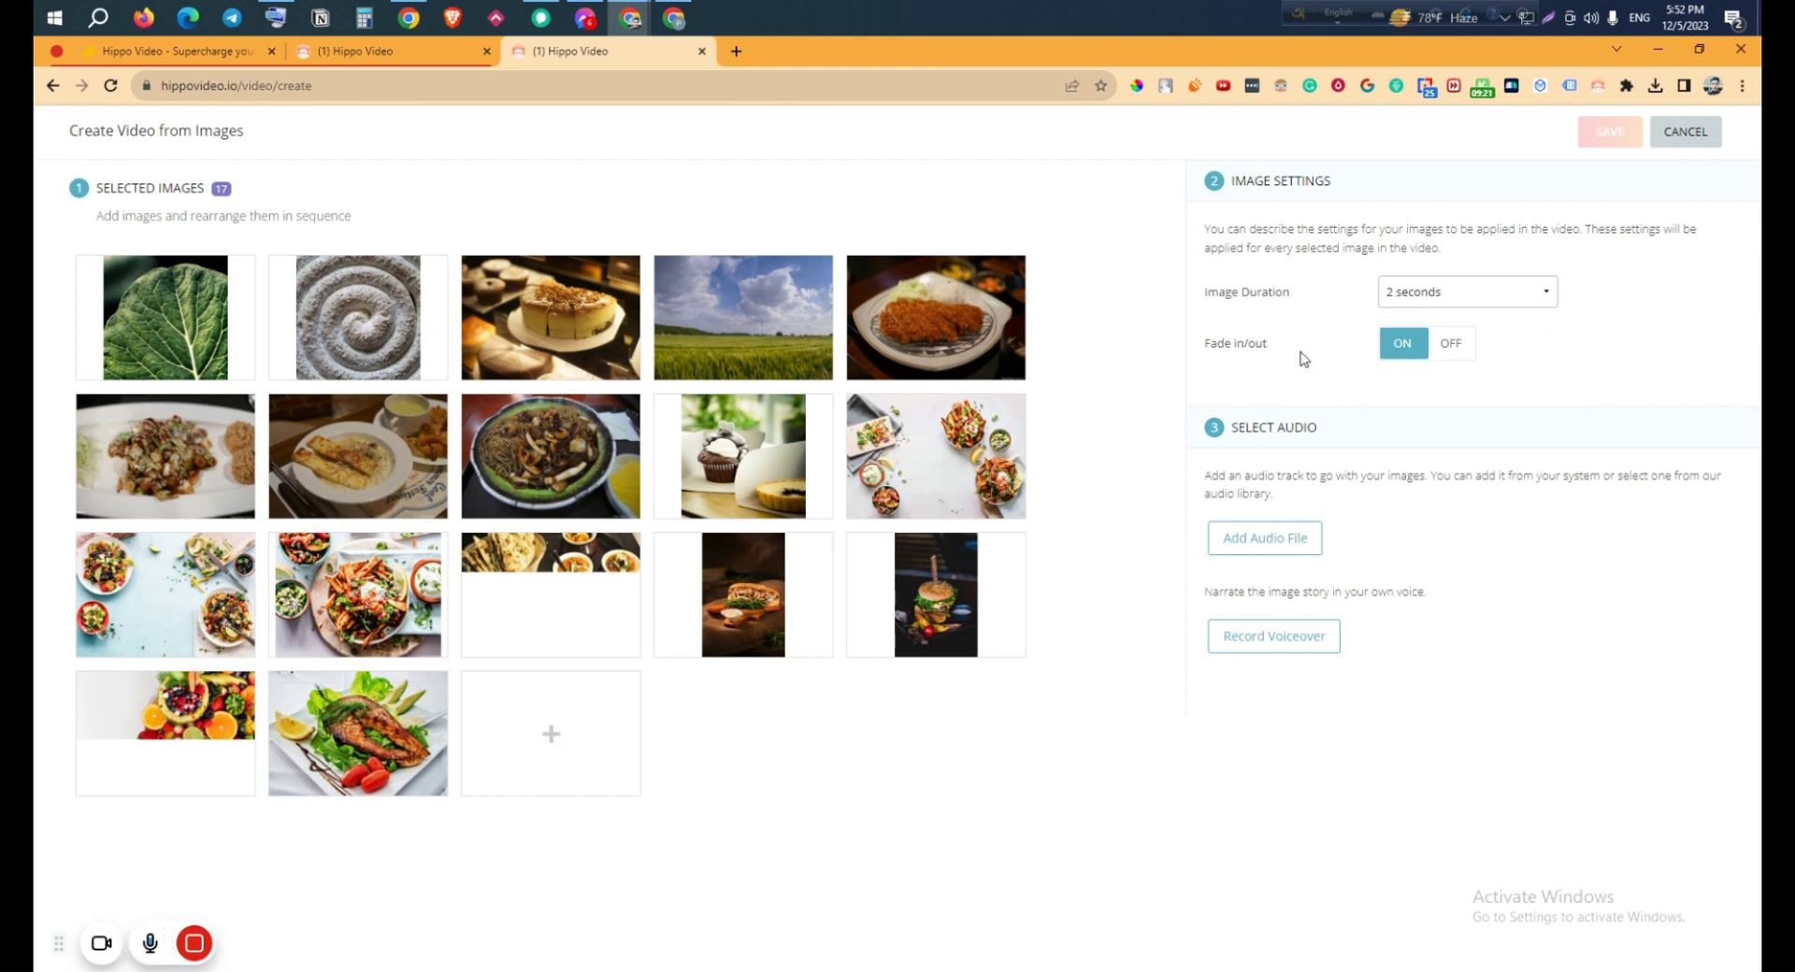
pyautogui.click(1451, 345)
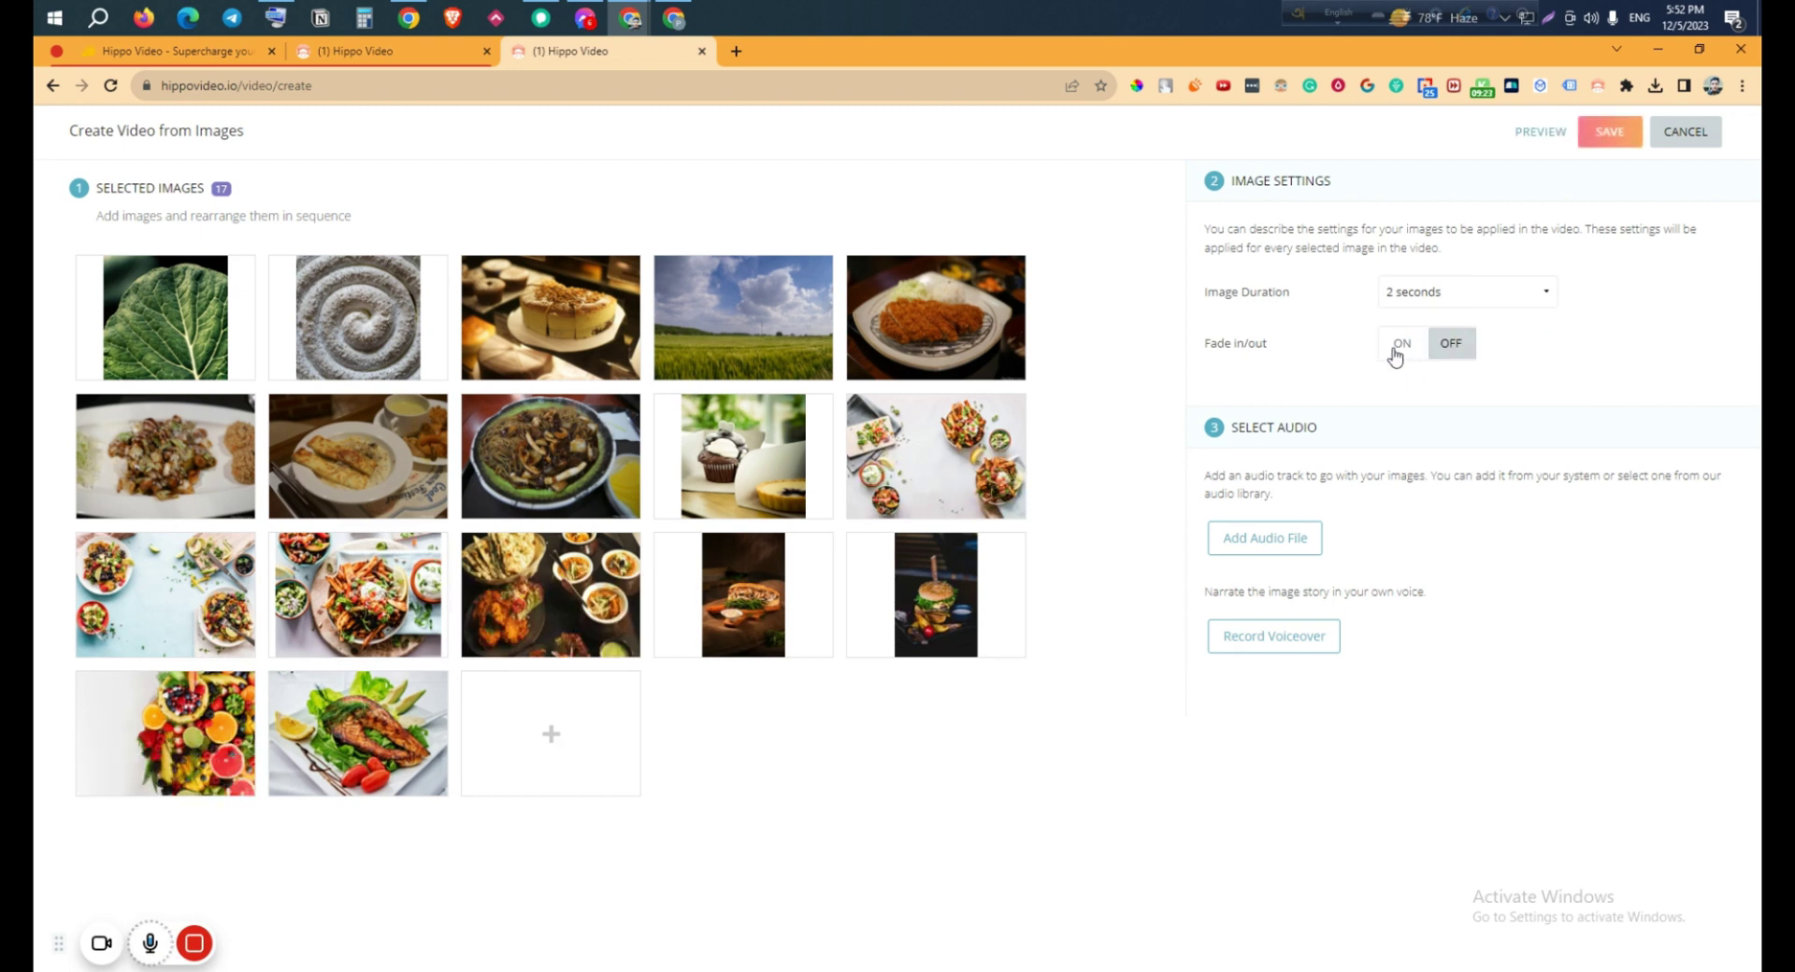
pyautogui.click(1397, 346)
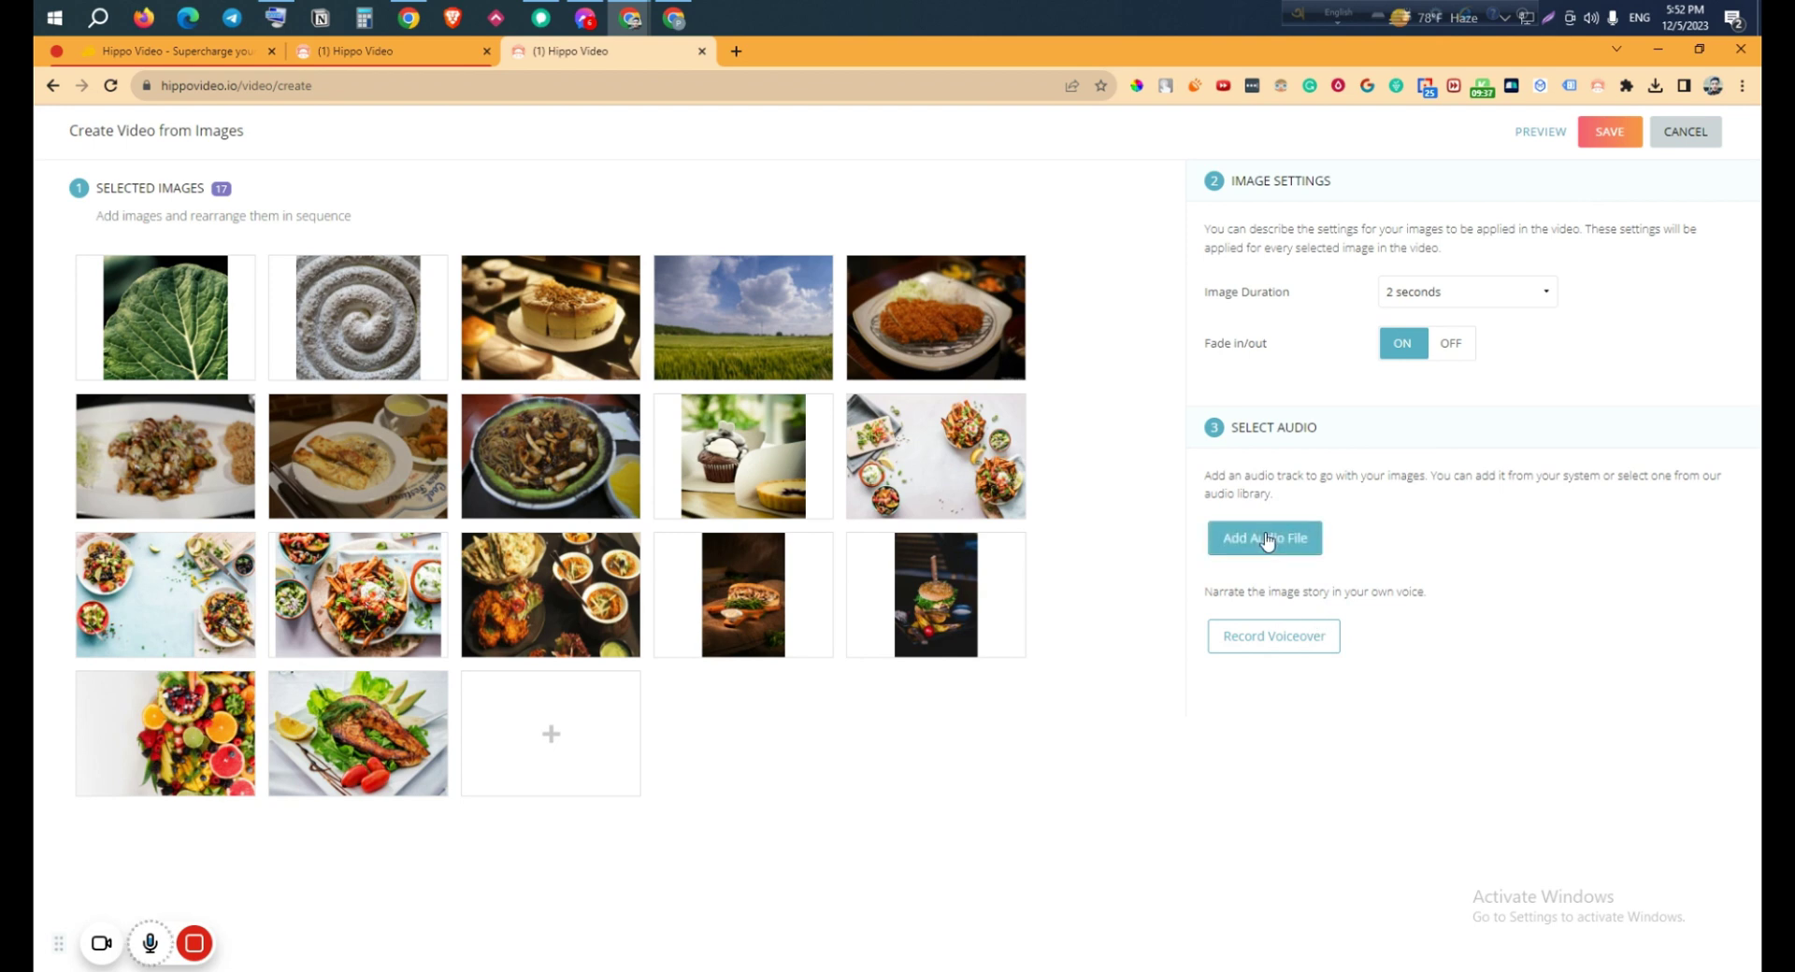
pyautogui.click(1618, 140)
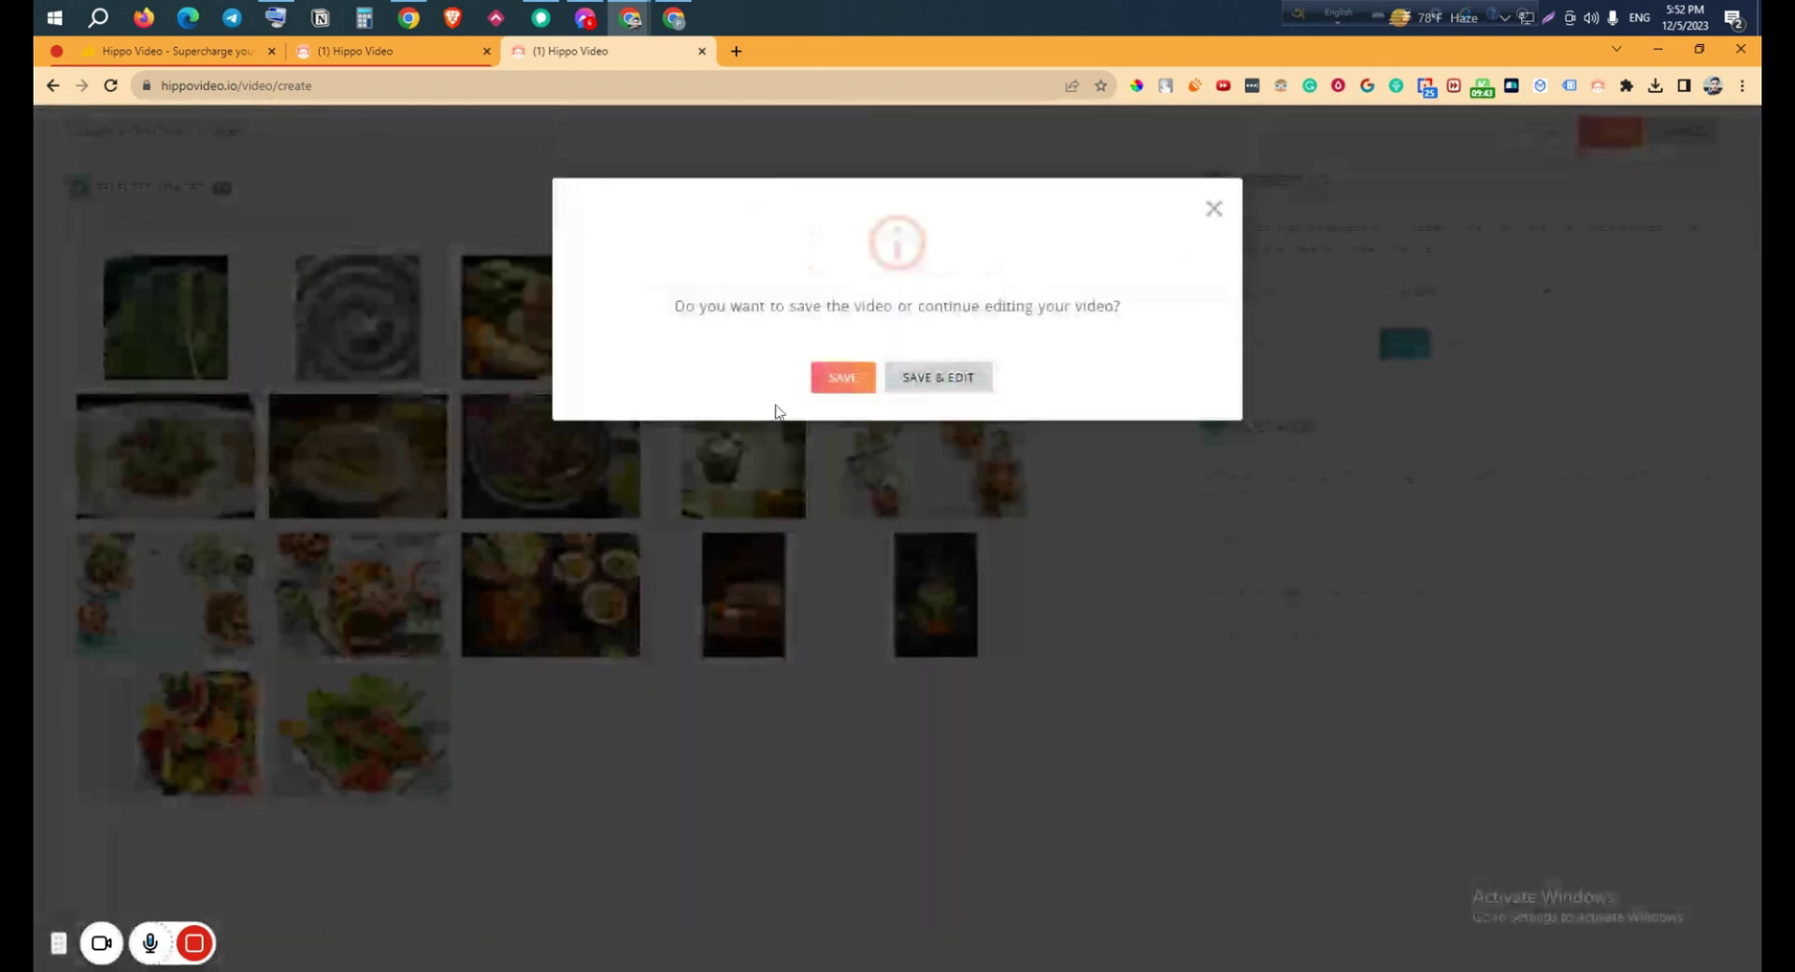
pyautogui.click(845, 383)
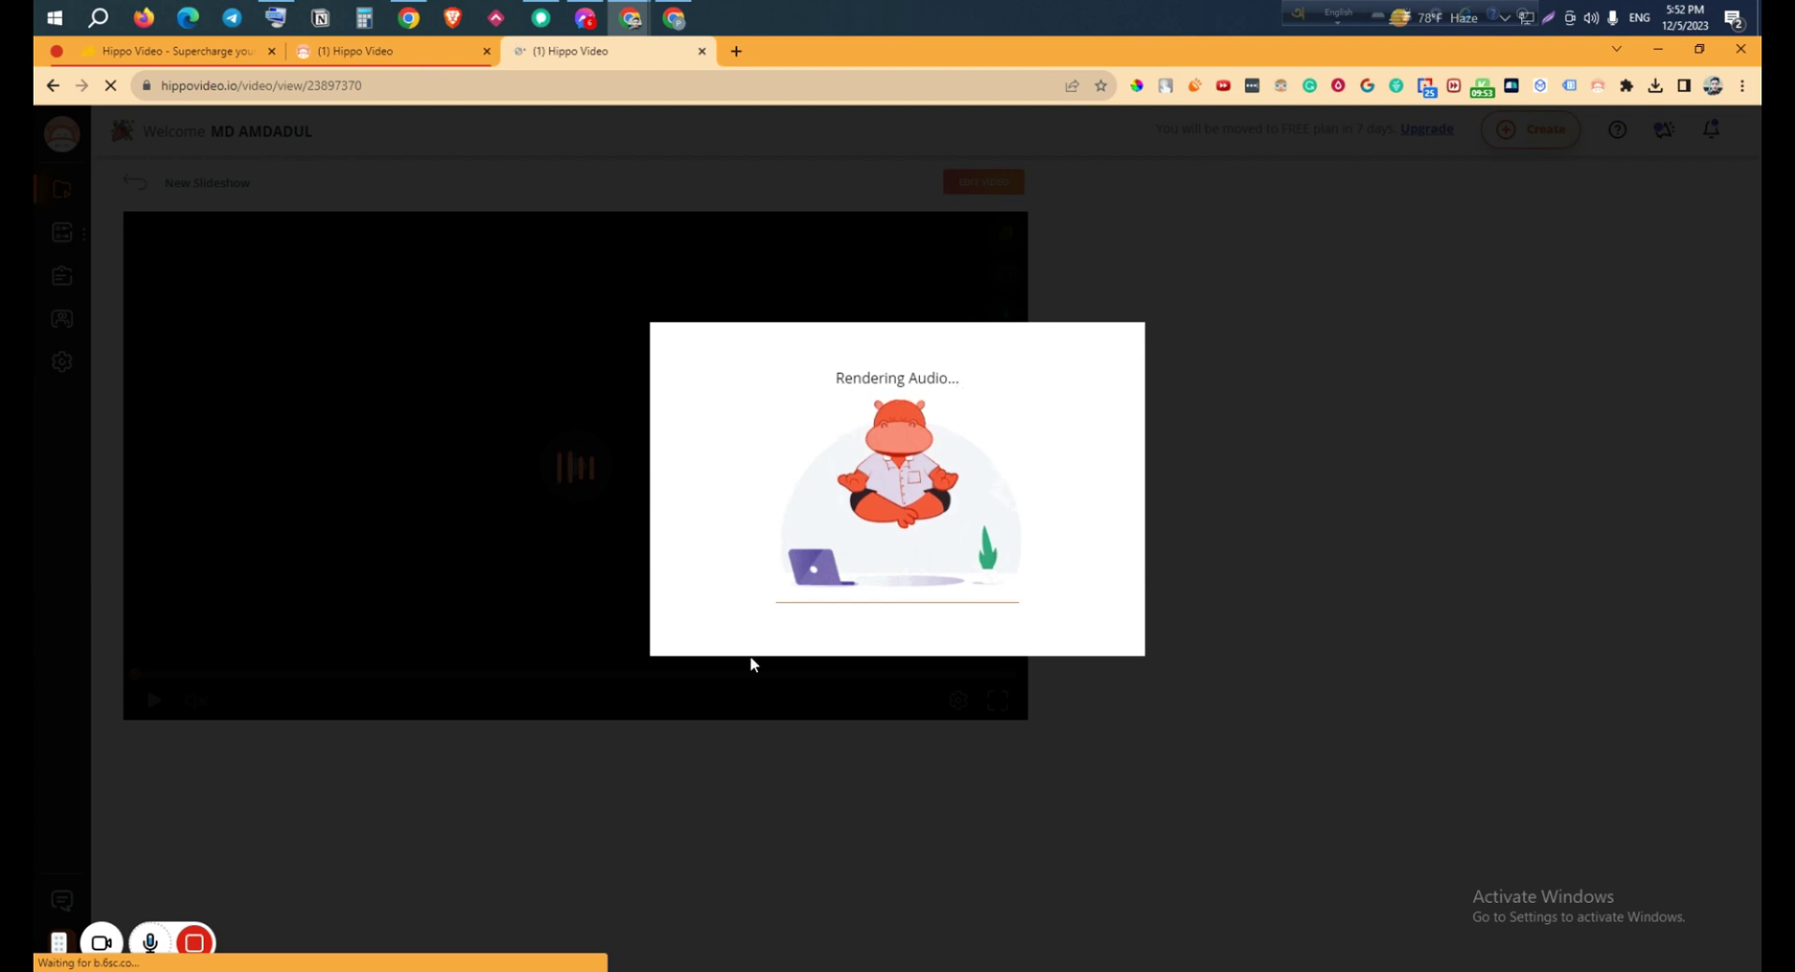
# Play the New Slideshow video, view its export options, then replay it from the start and pause it
pyautogui.moveTo(194, 944)
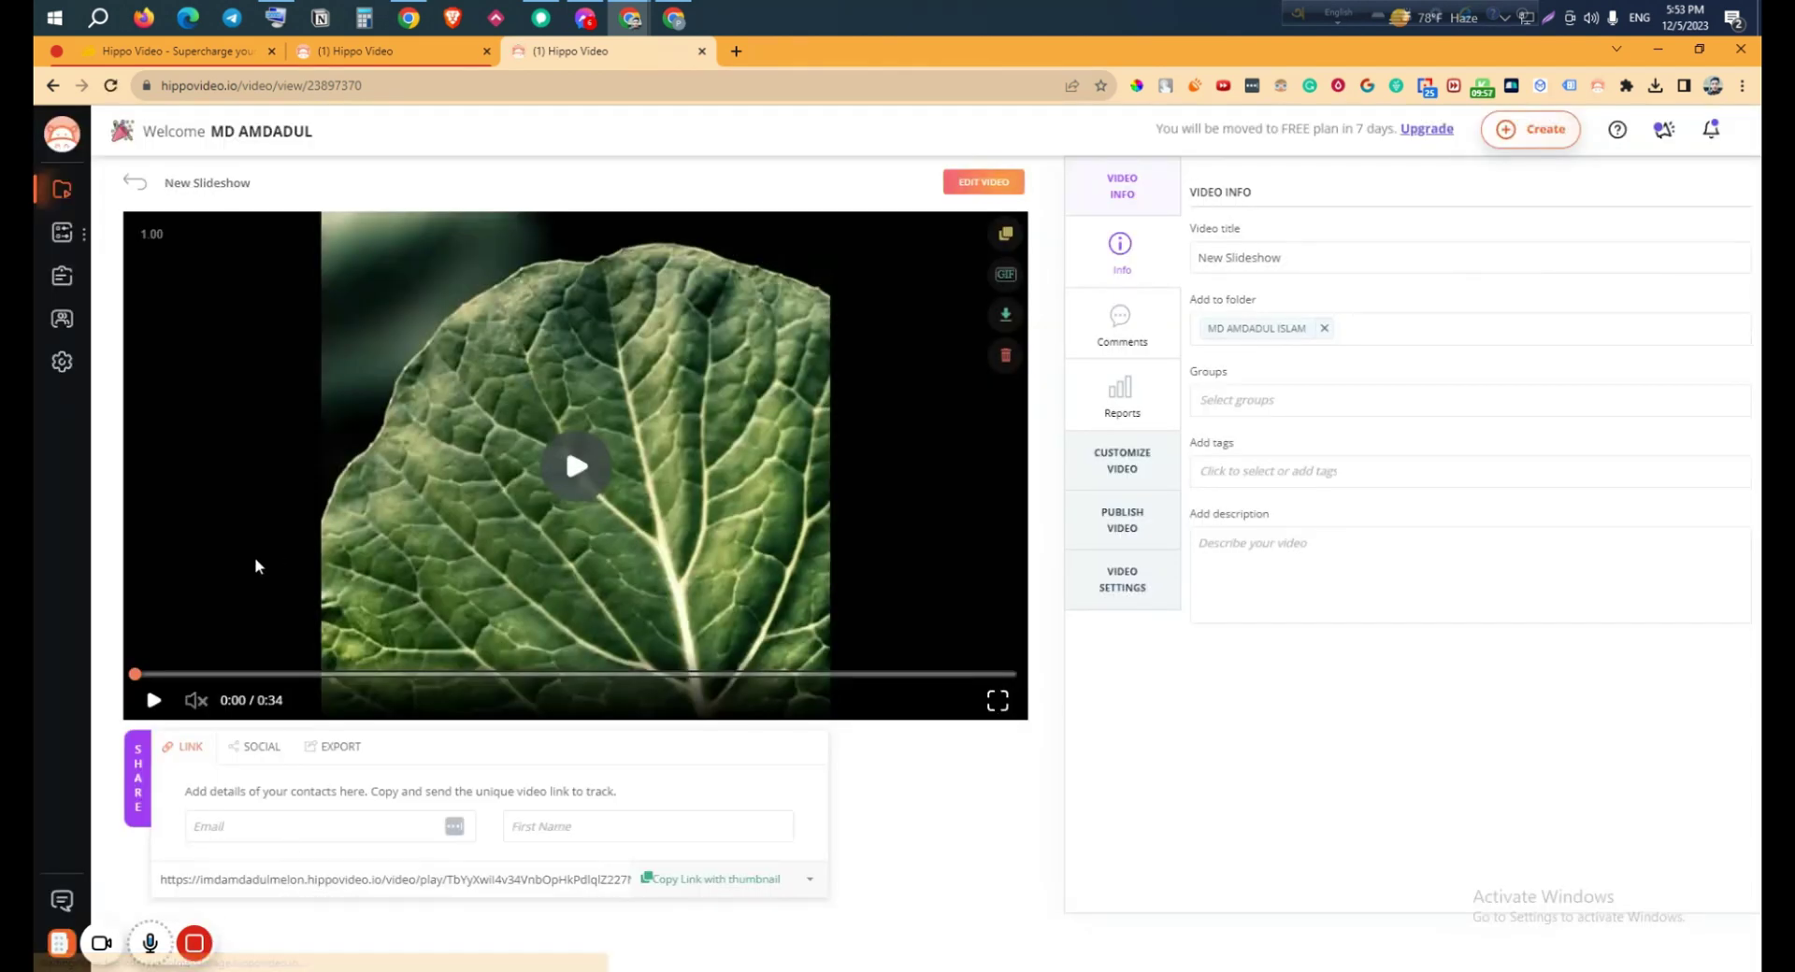
pyautogui.click(577, 465)
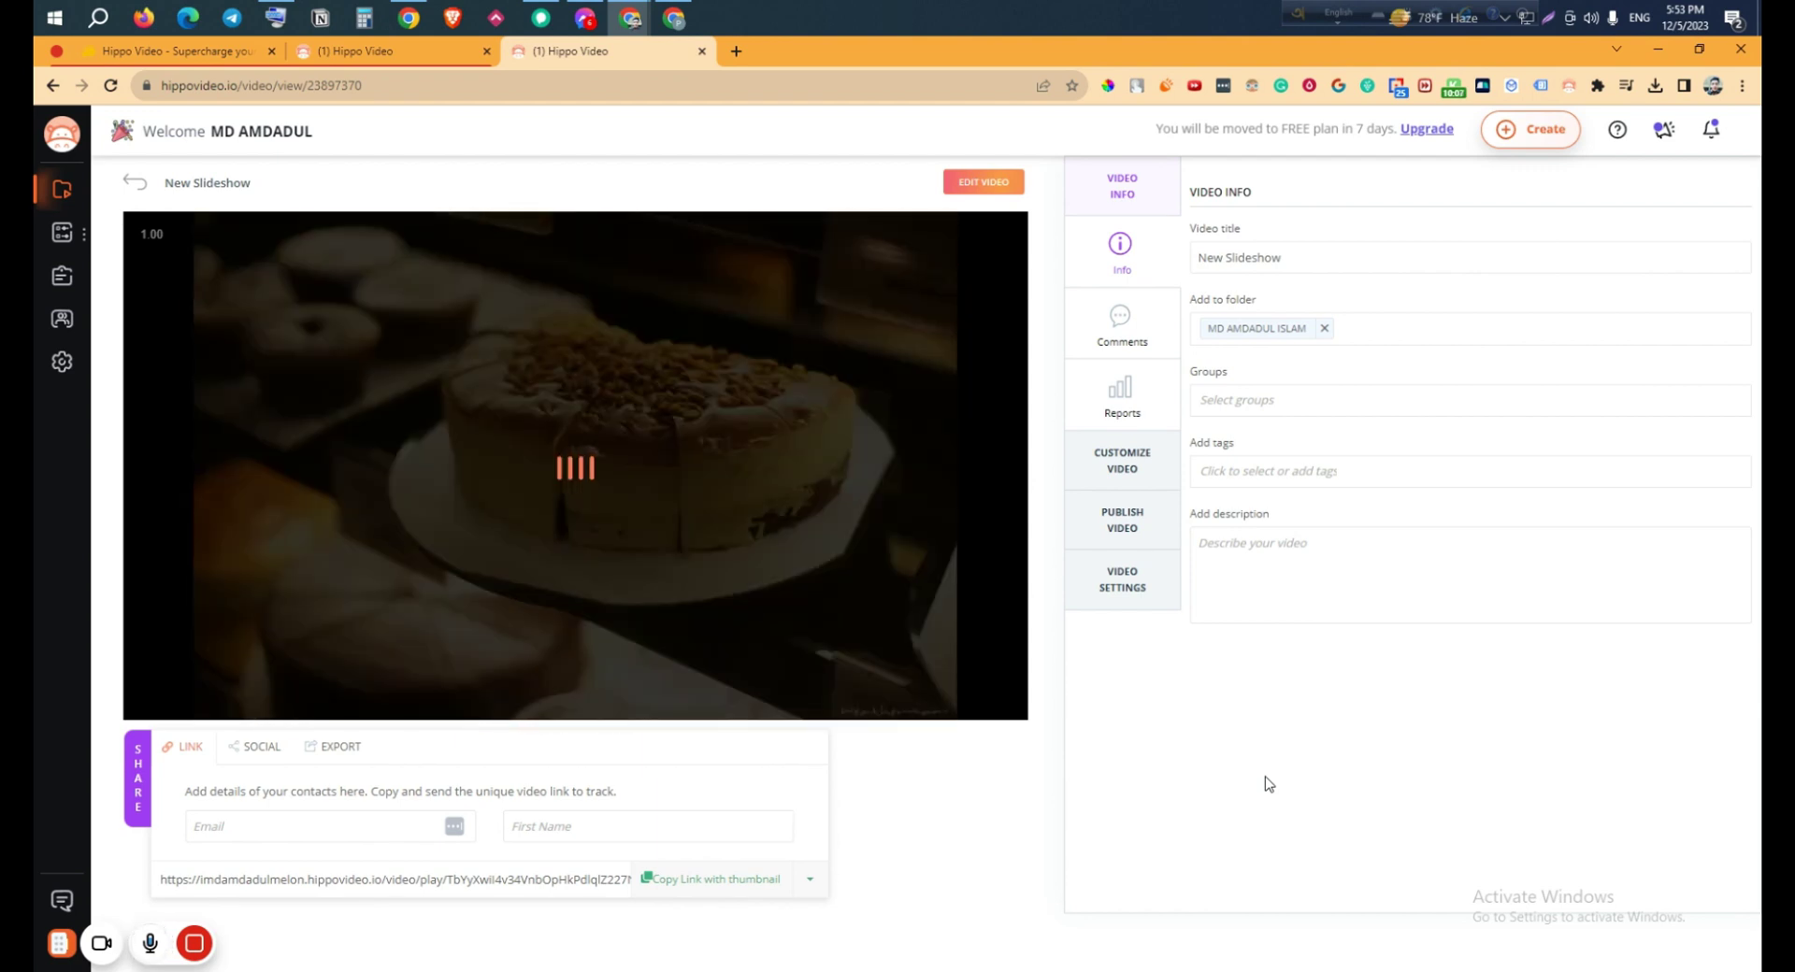
pyautogui.click(355, 748)
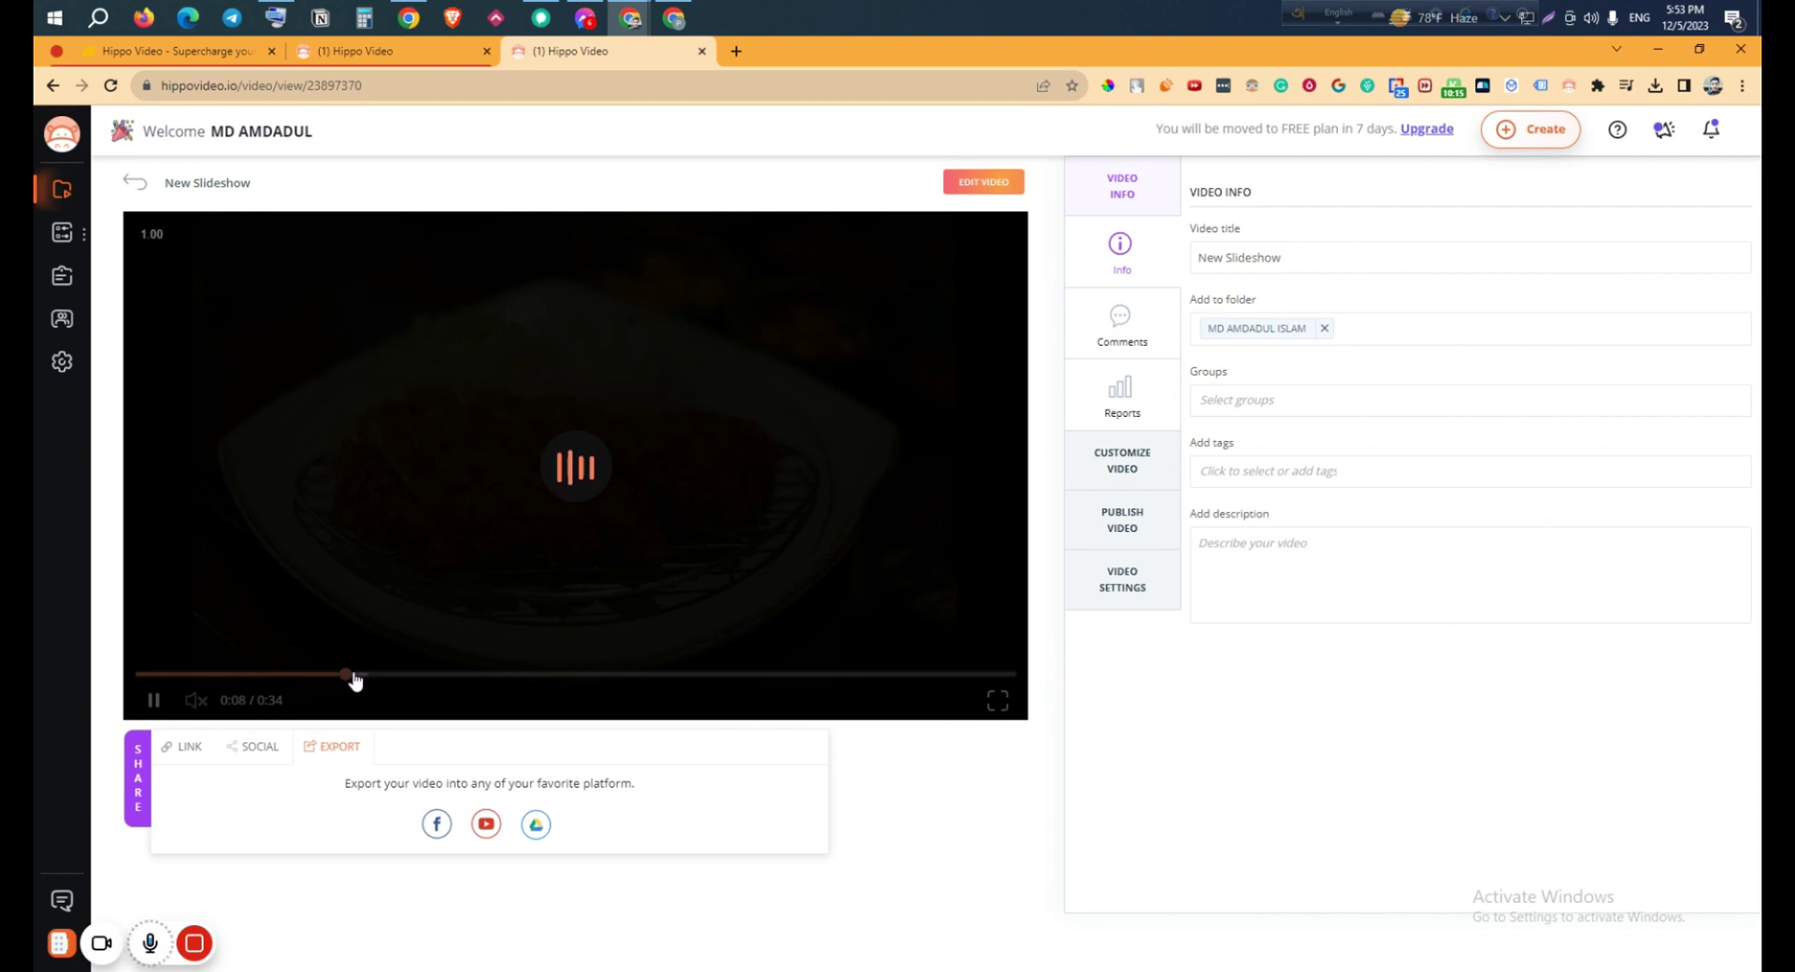
pyautogui.click(141, 674)
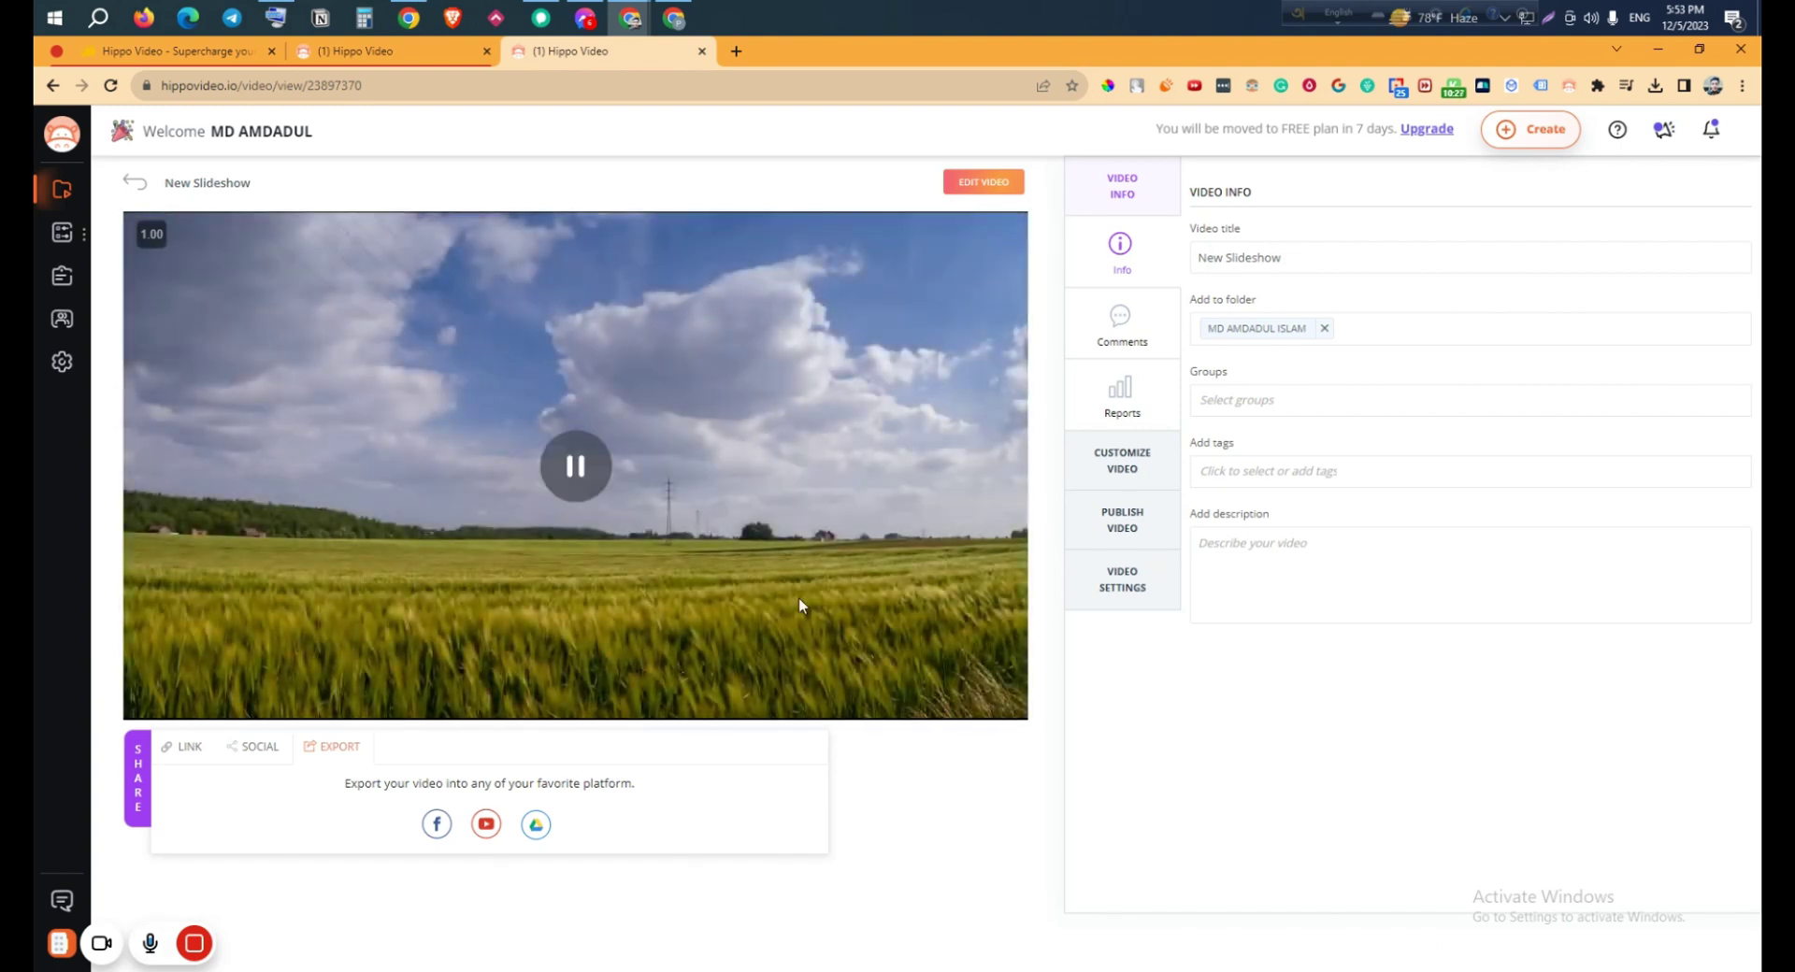
pyautogui.click(576, 466)
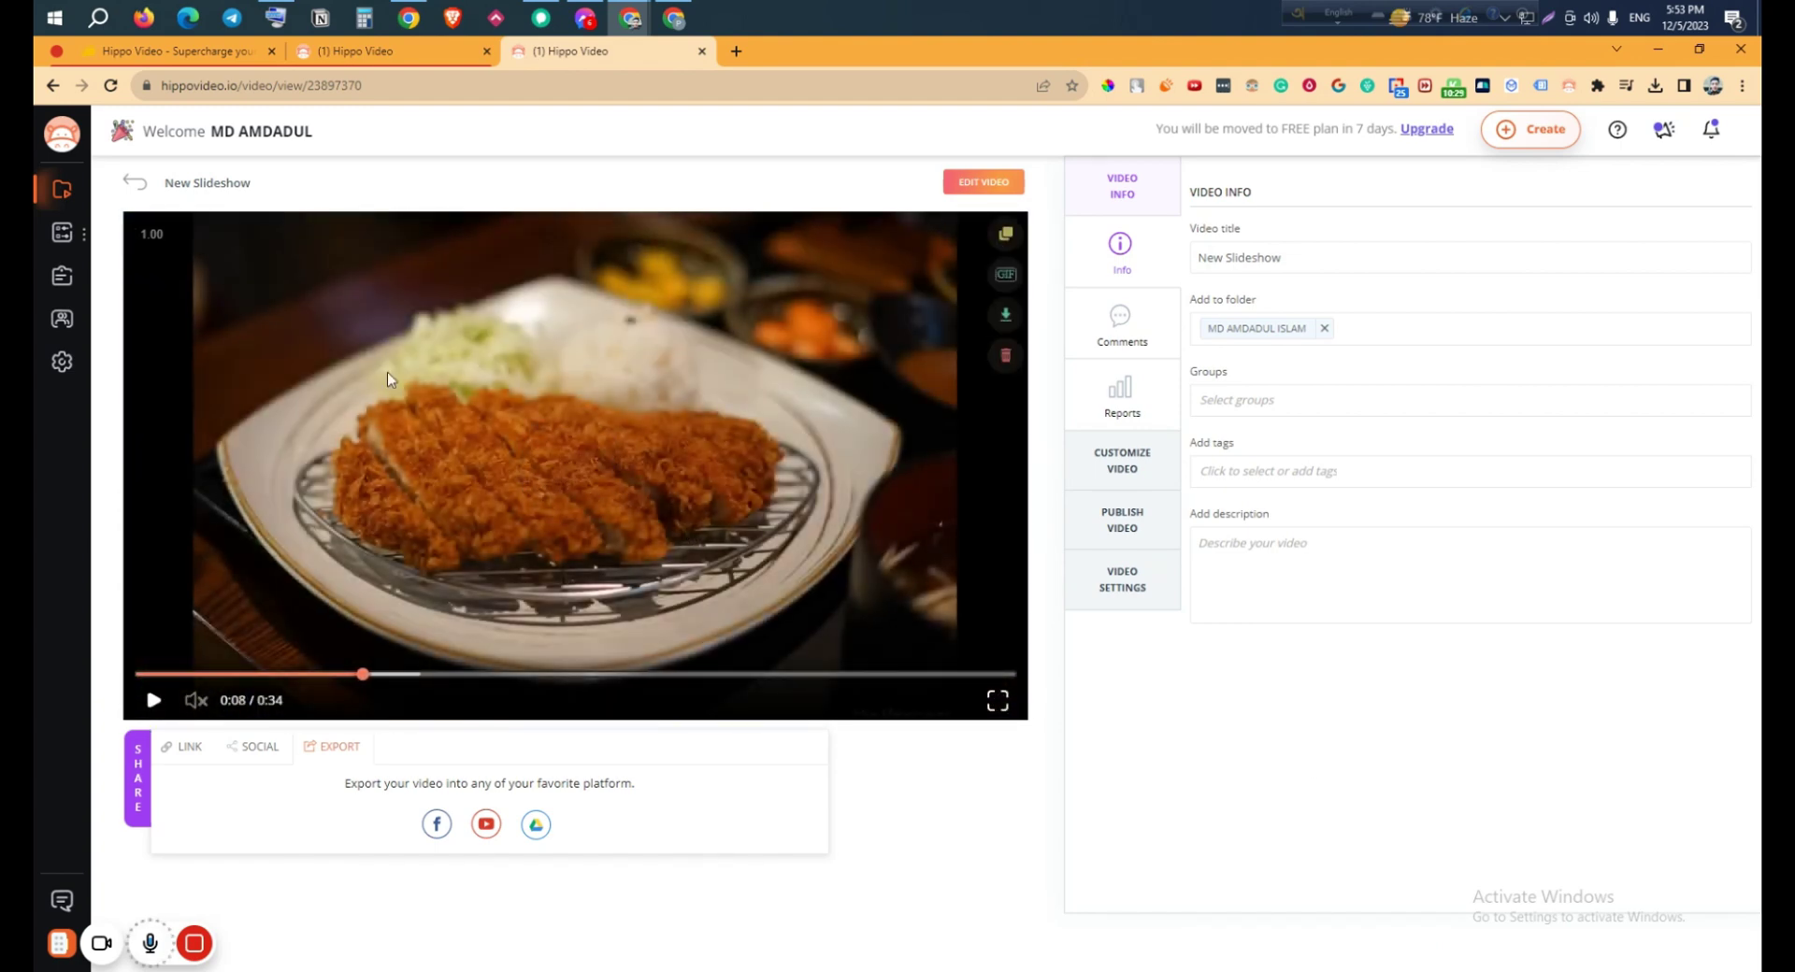
# Return to the media library, go to HV Studio's Tags page and create a tag named "tag1"
pyautogui.click(61, 191)
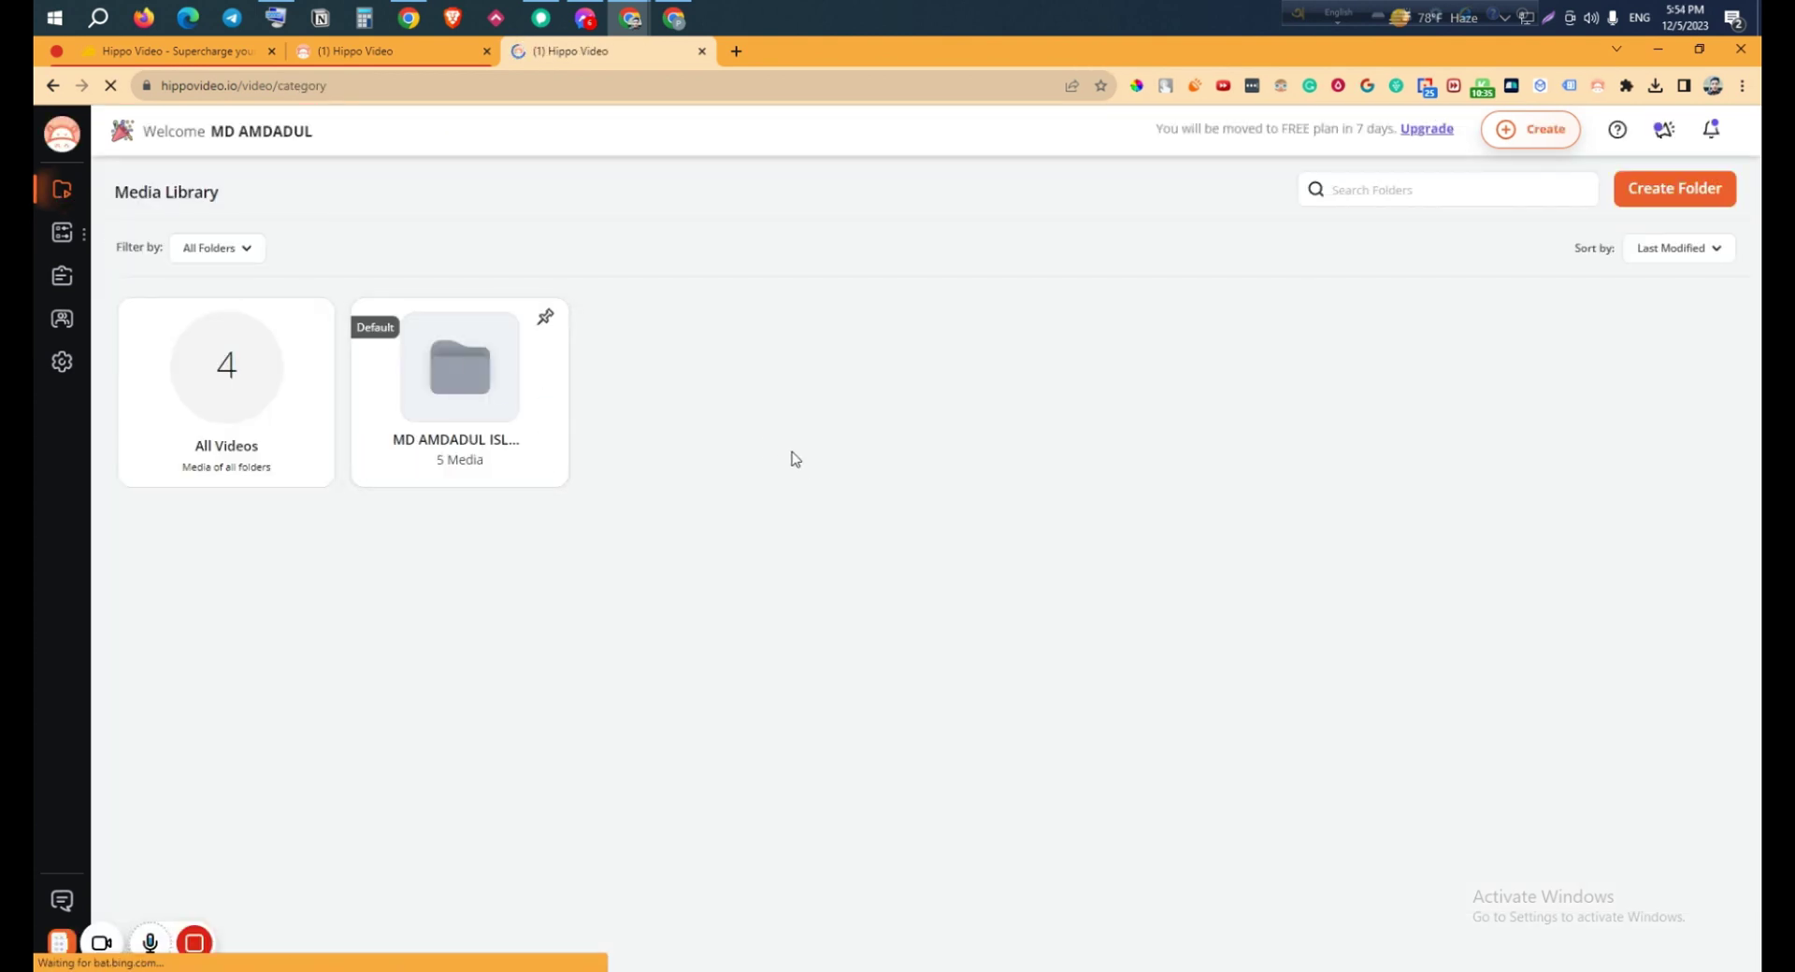
pyautogui.moveTo(64, 239)
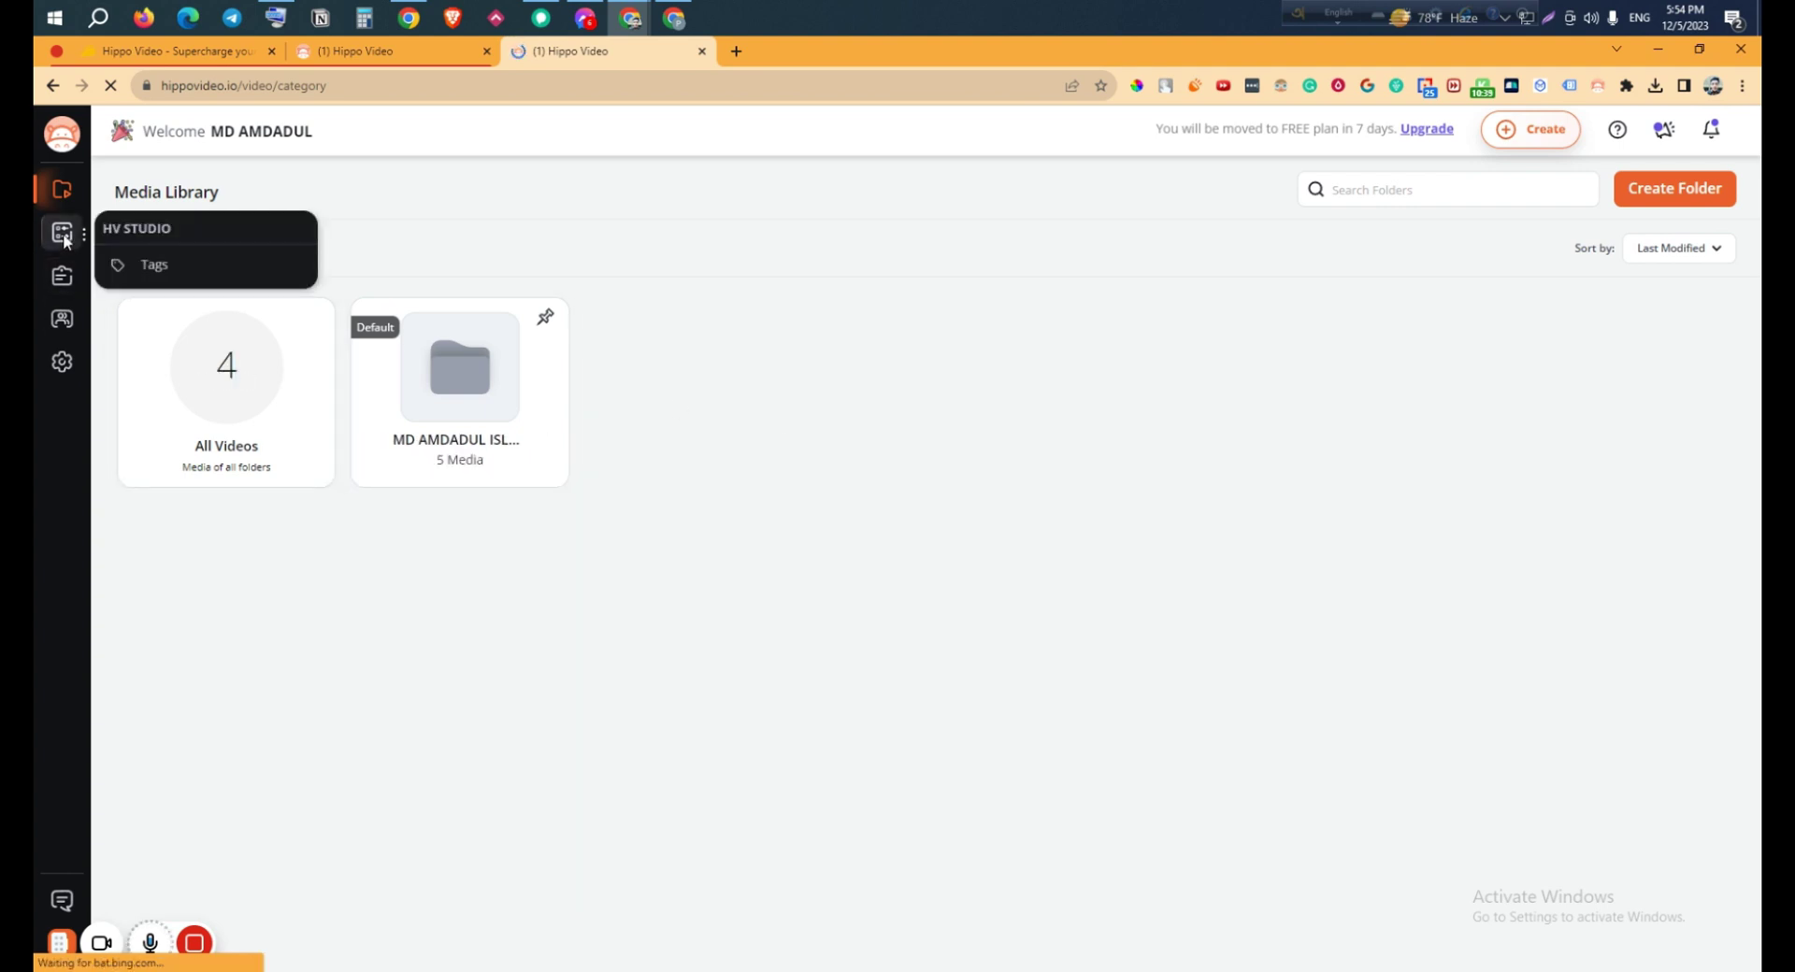
pyautogui.click(162, 271)
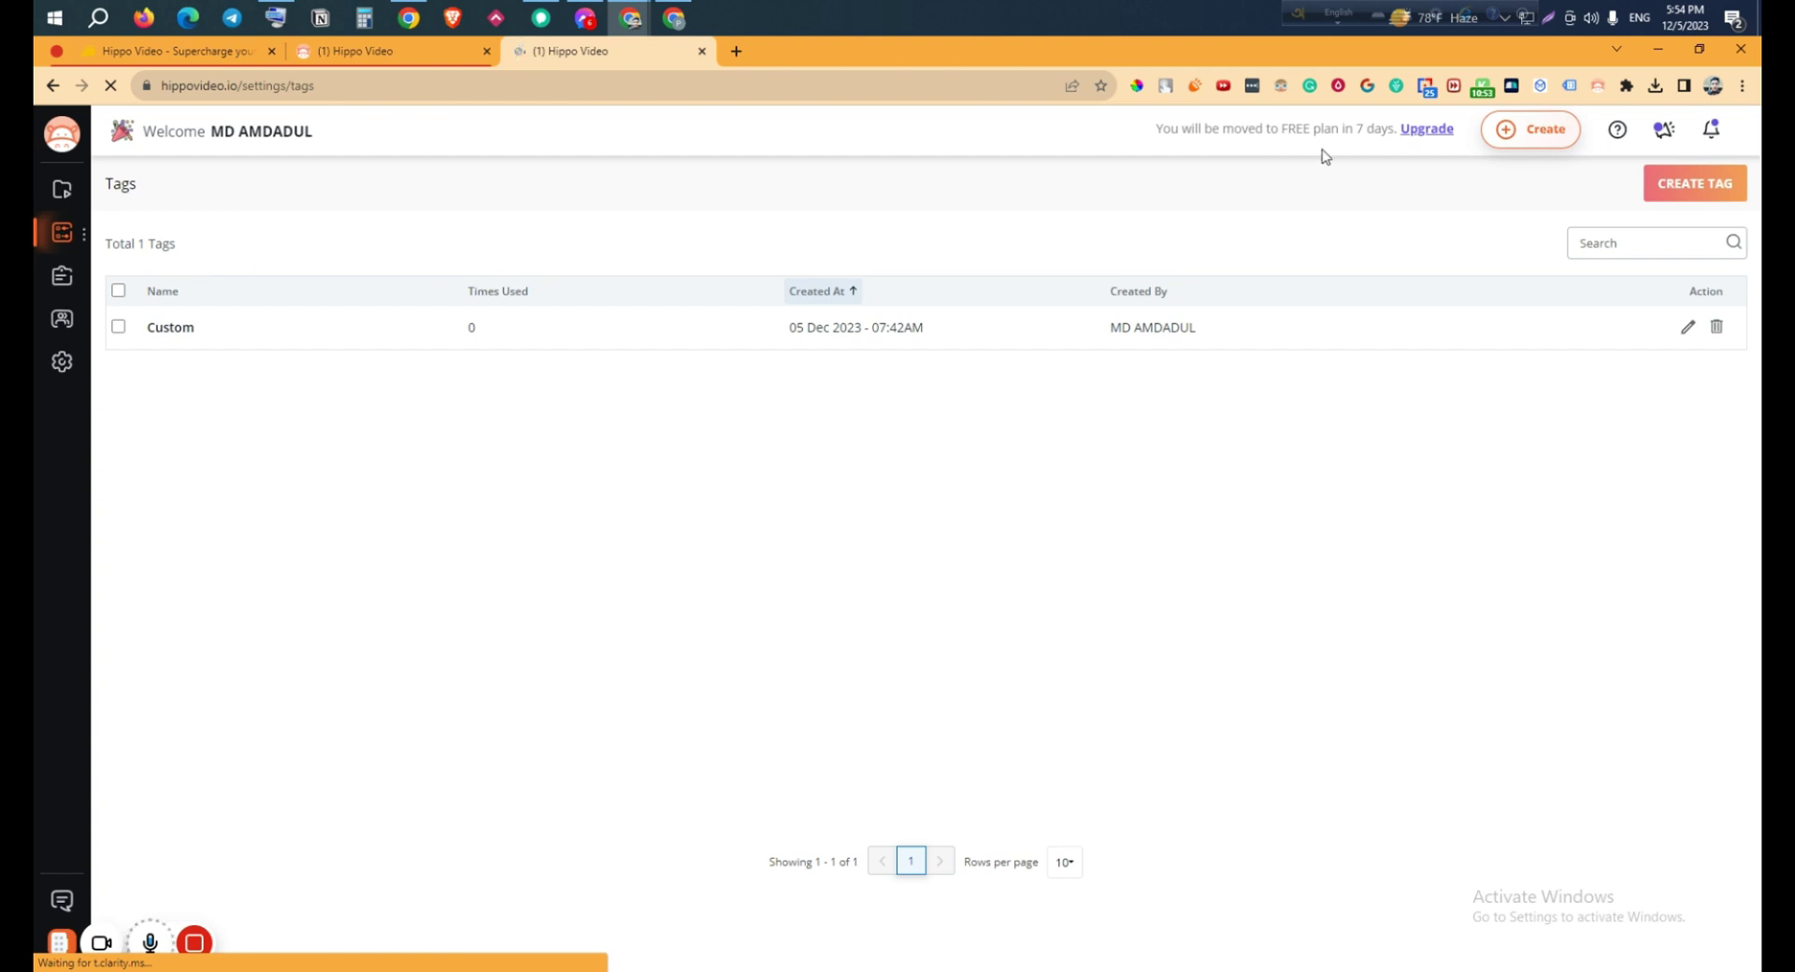
pyautogui.click(1657, 183)
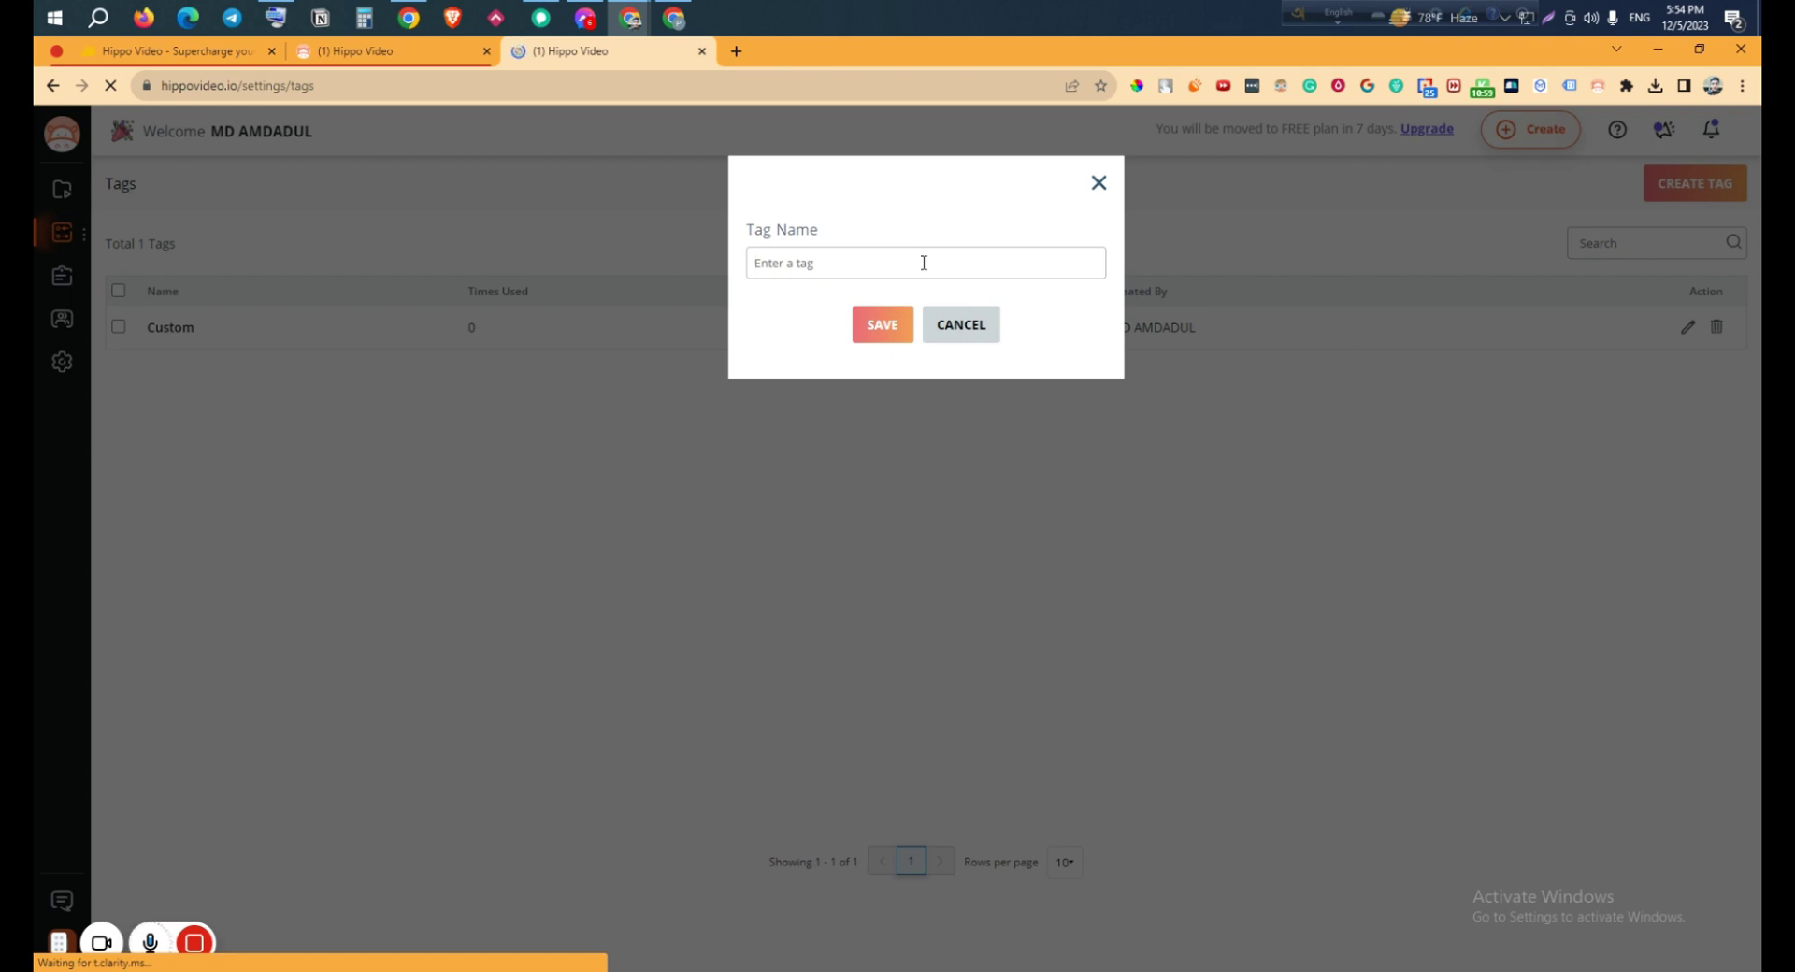
pyautogui.write('tag1')
pyautogui.click(875, 322)
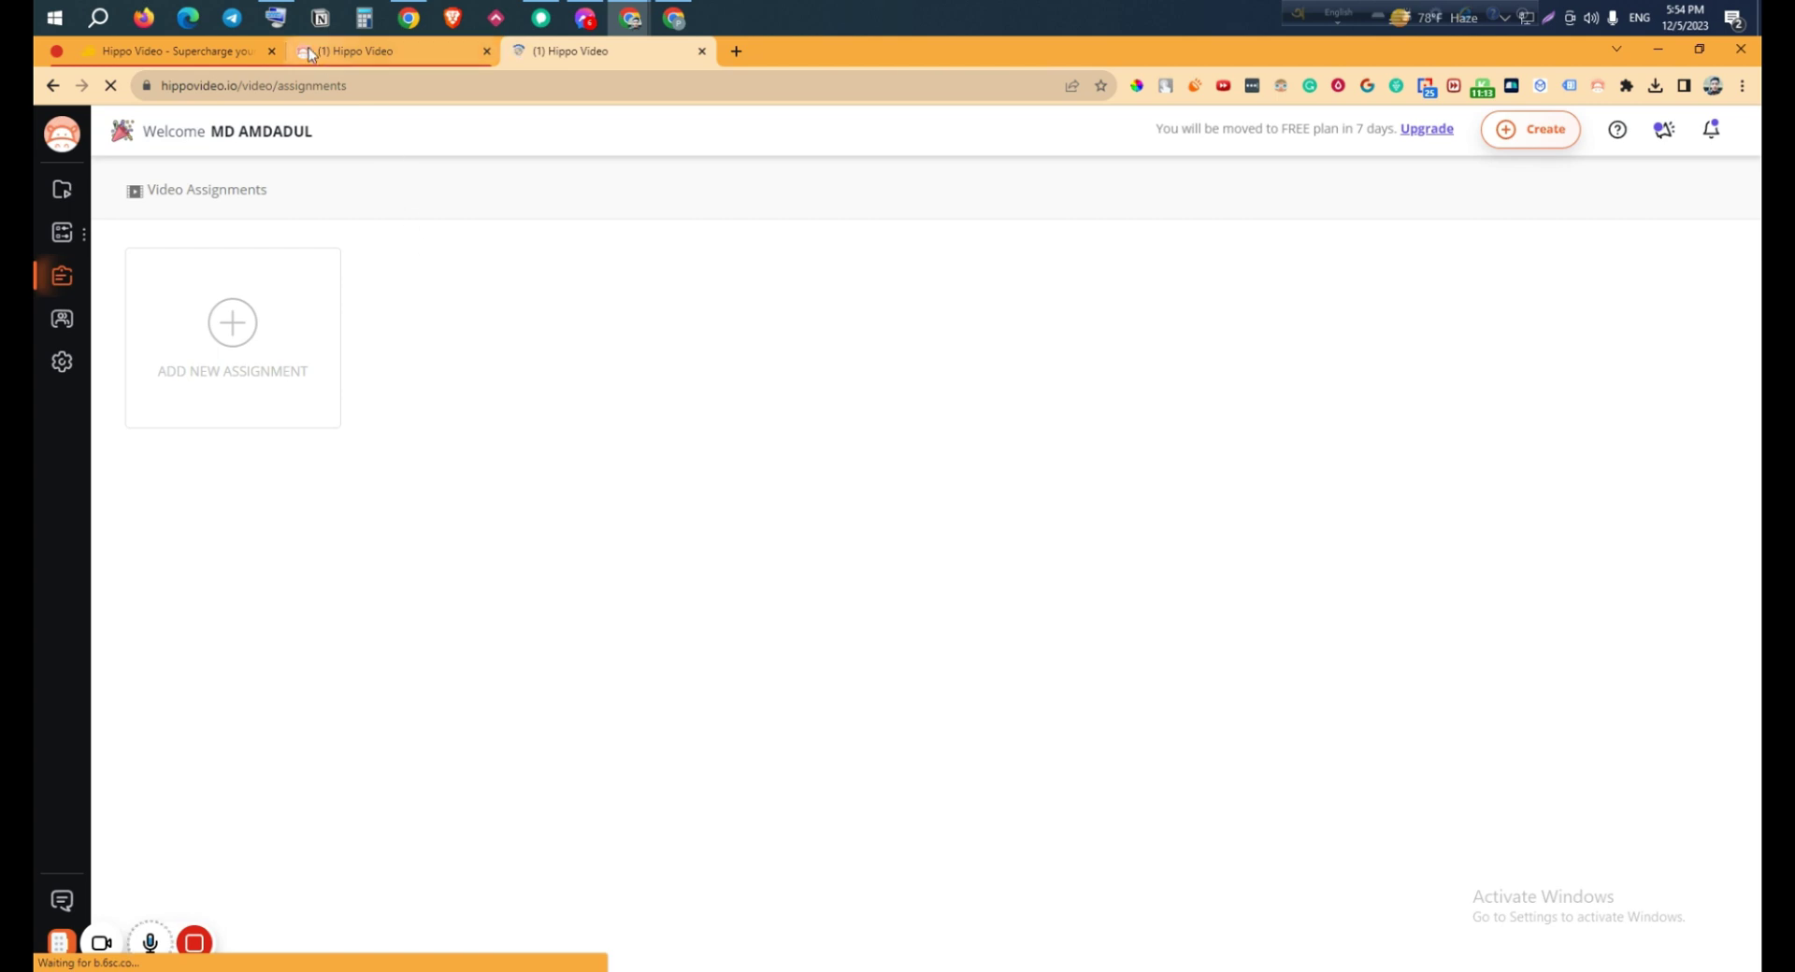
# Compare the plan features and user limits on the AppSumo deal page, then return to Hippo Video's Video Assignments page
pyautogui.click(178, 50)
pyautogui.scroll(-10, 1003, 589)
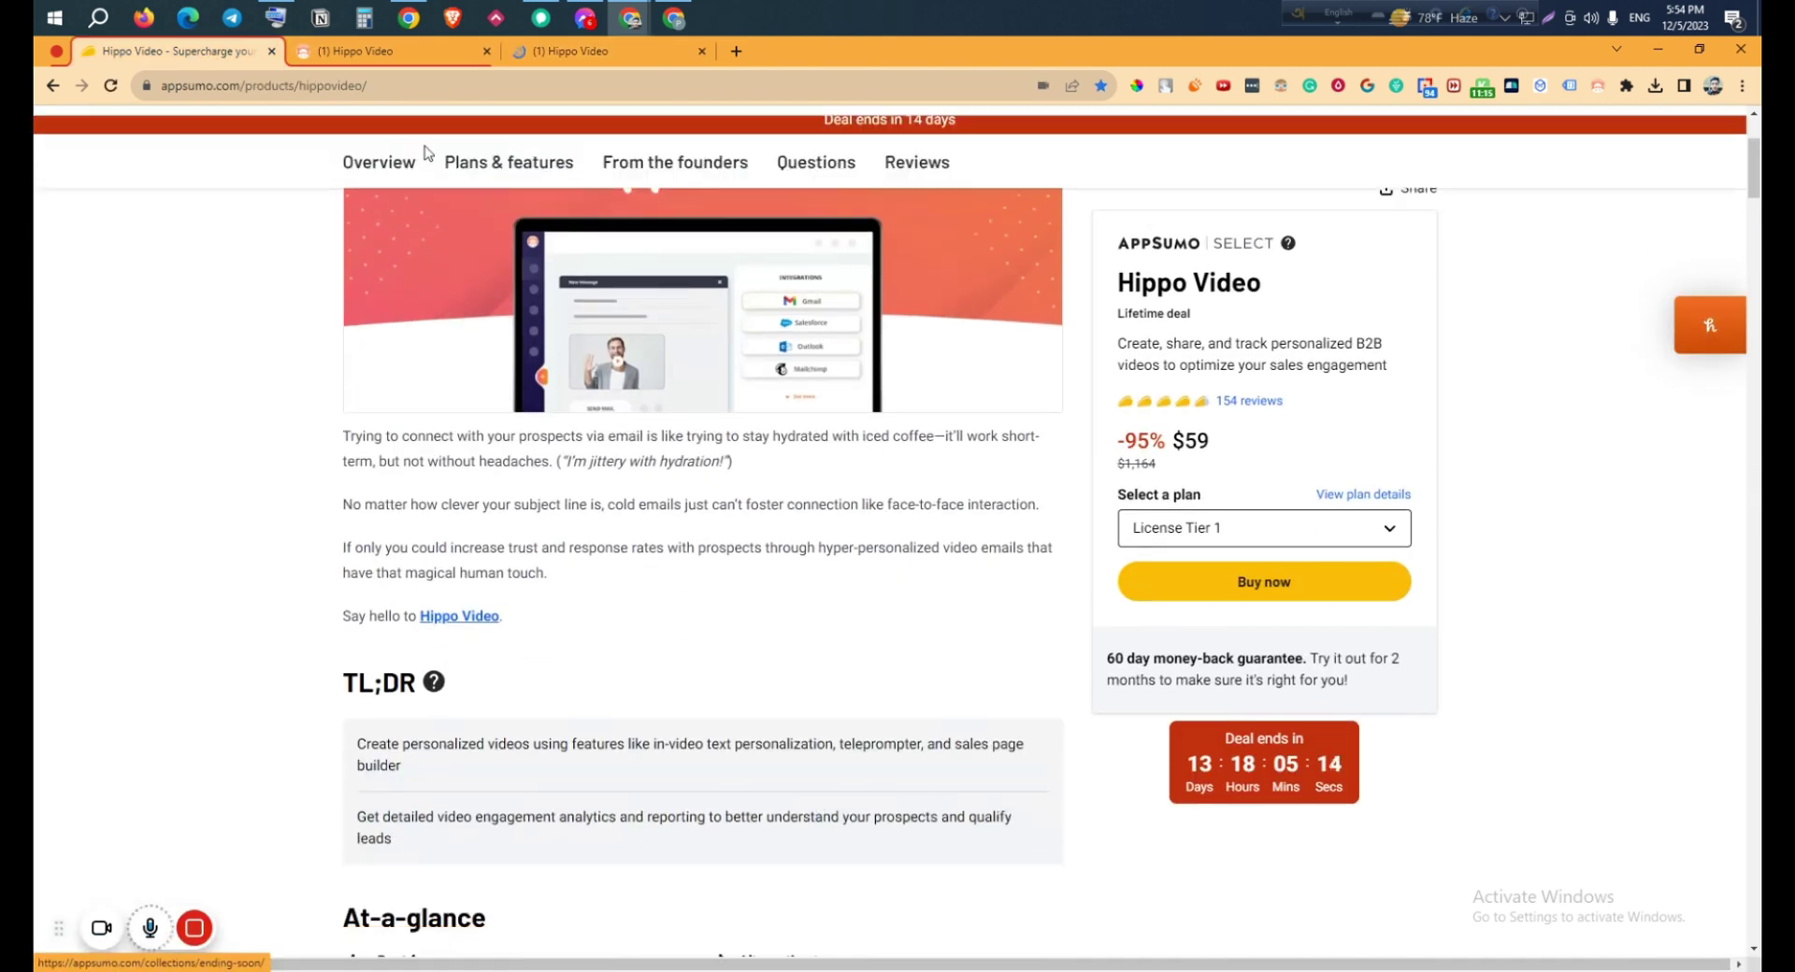
pyautogui.scroll(-3, 1003, 589)
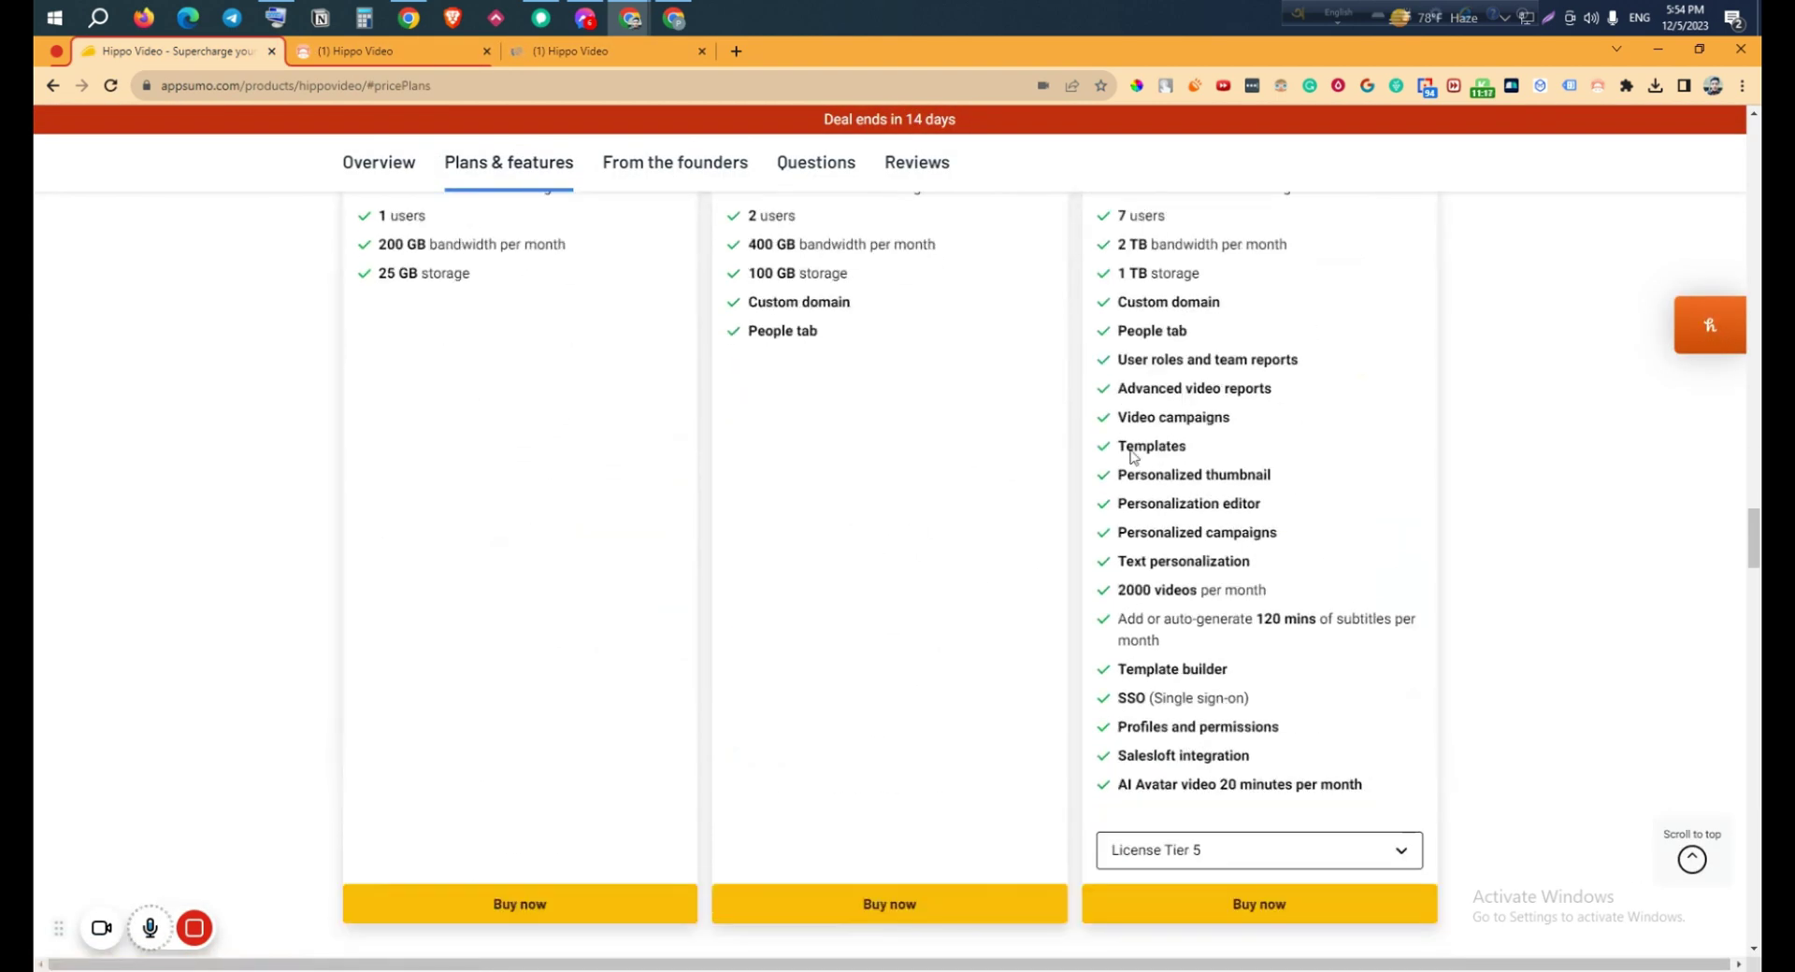
pyautogui.scroll(3, 1148, 420)
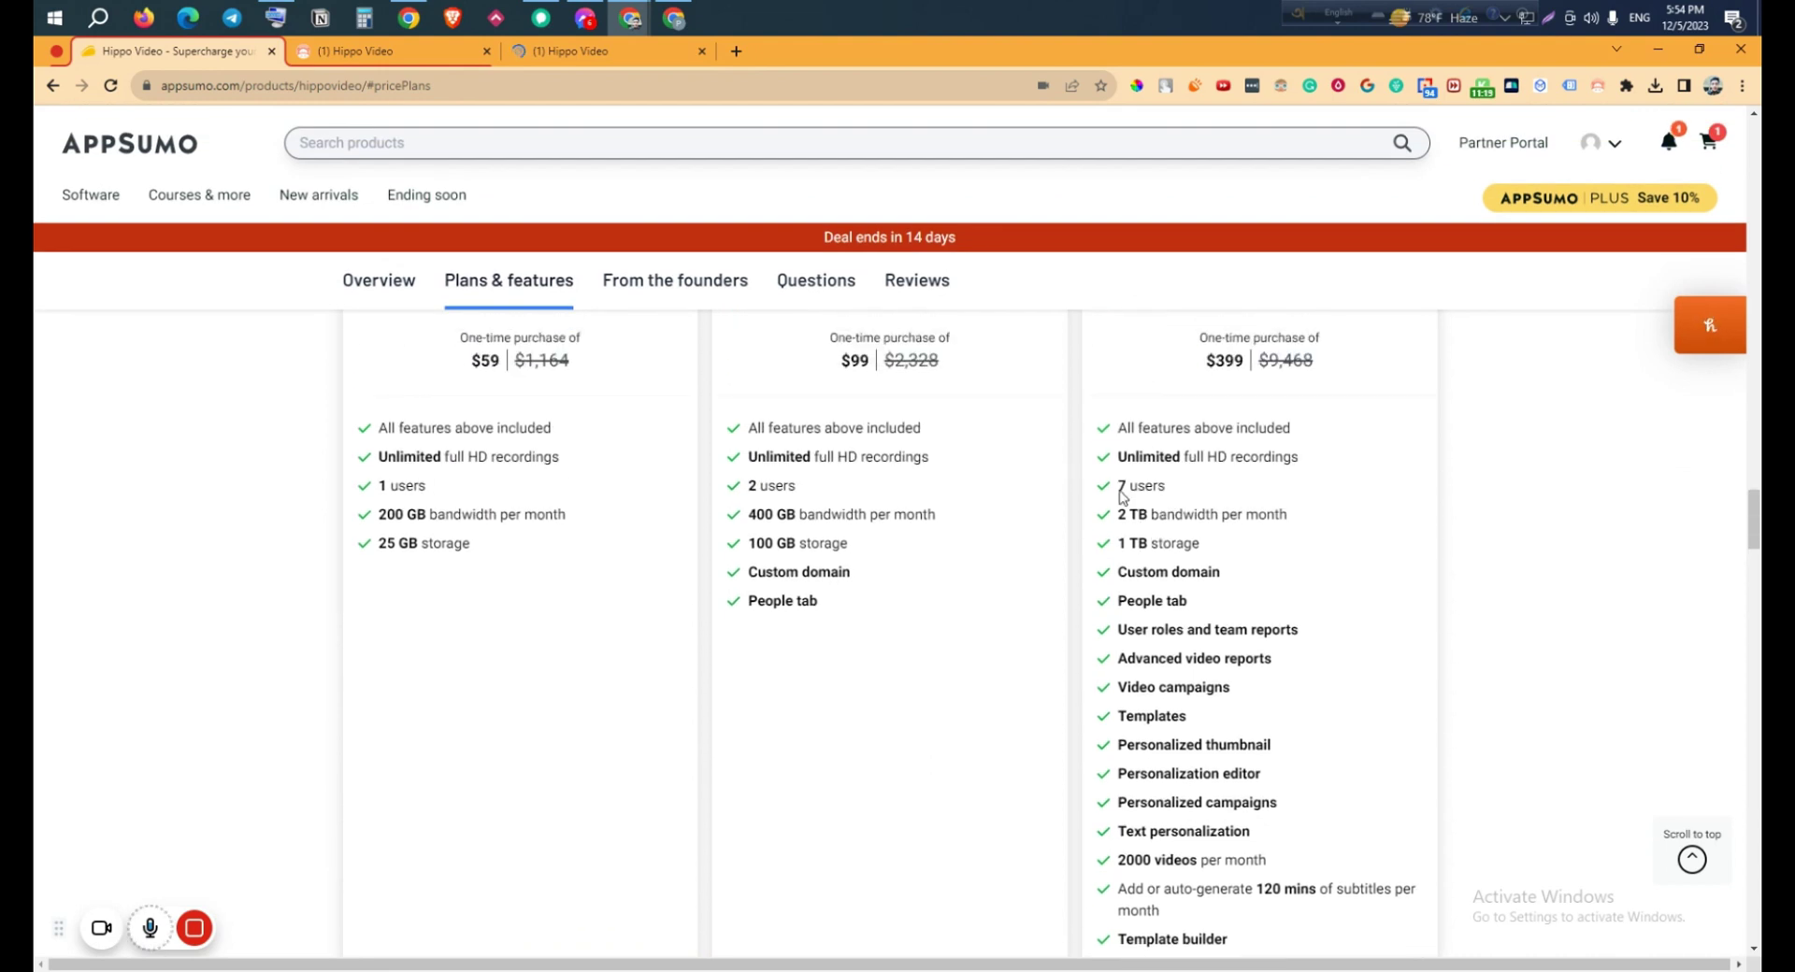
pyautogui.moveTo(1118, 486); pyautogui.dragTo(1166, 486)
pyautogui.click(353, 53)
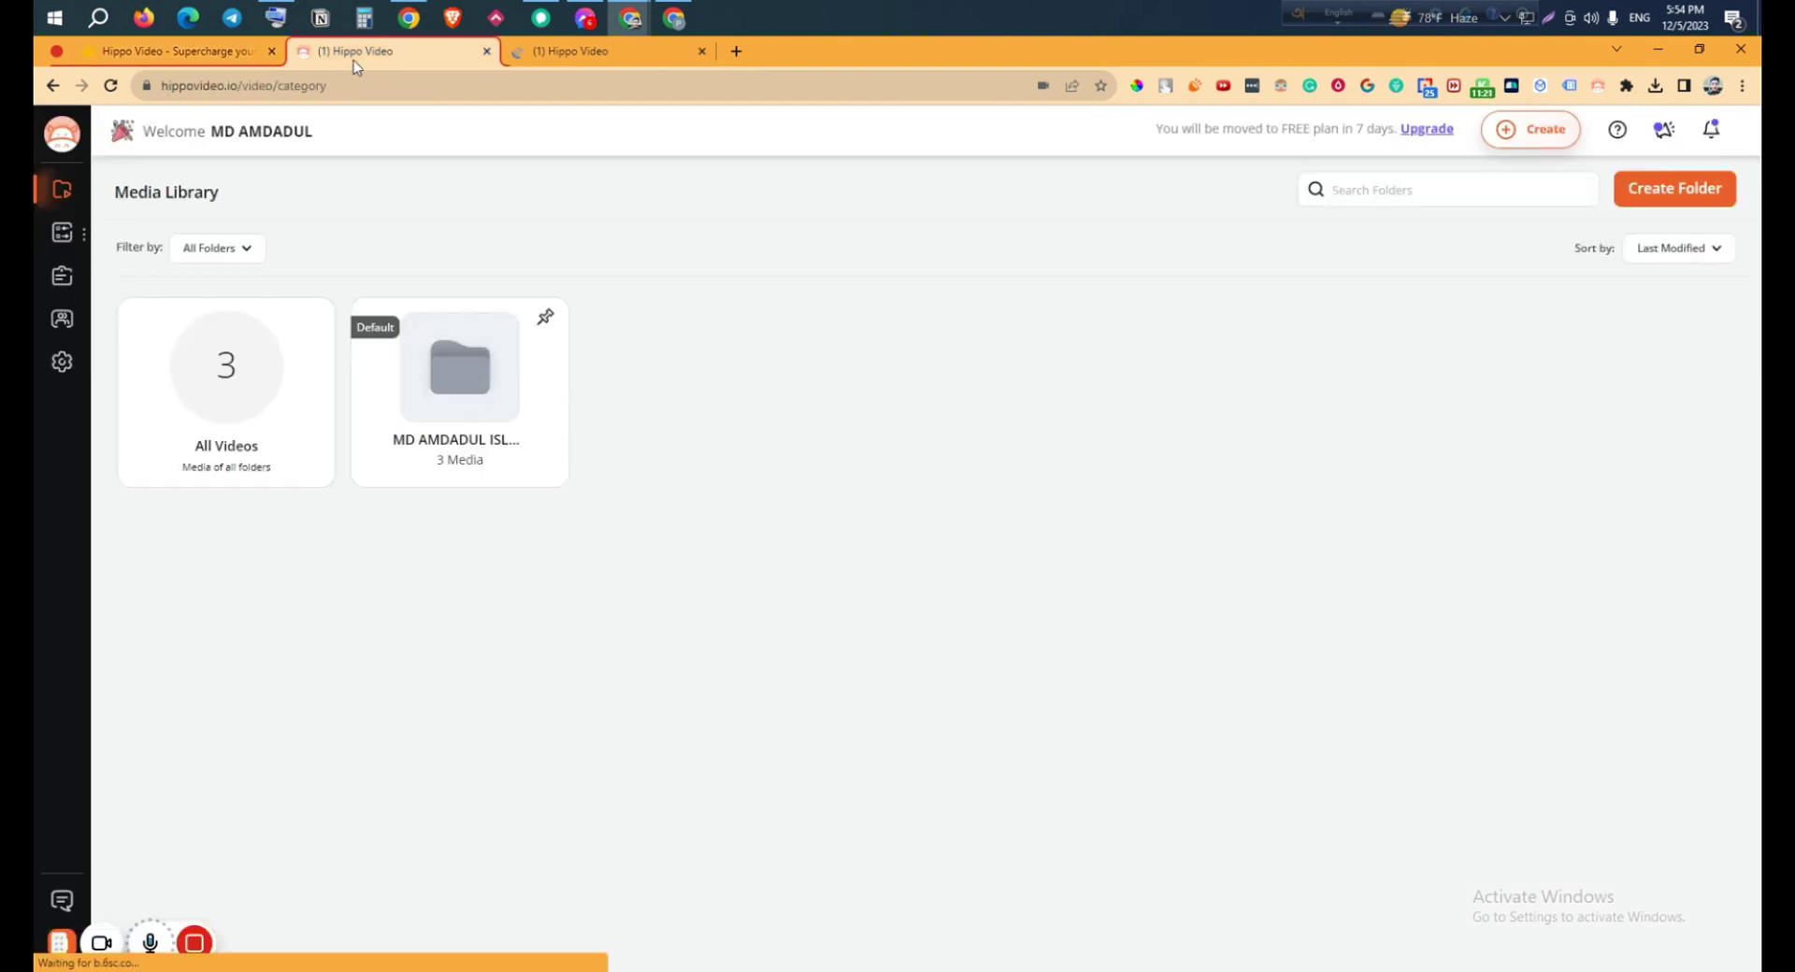
pyautogui.click(570, 53)
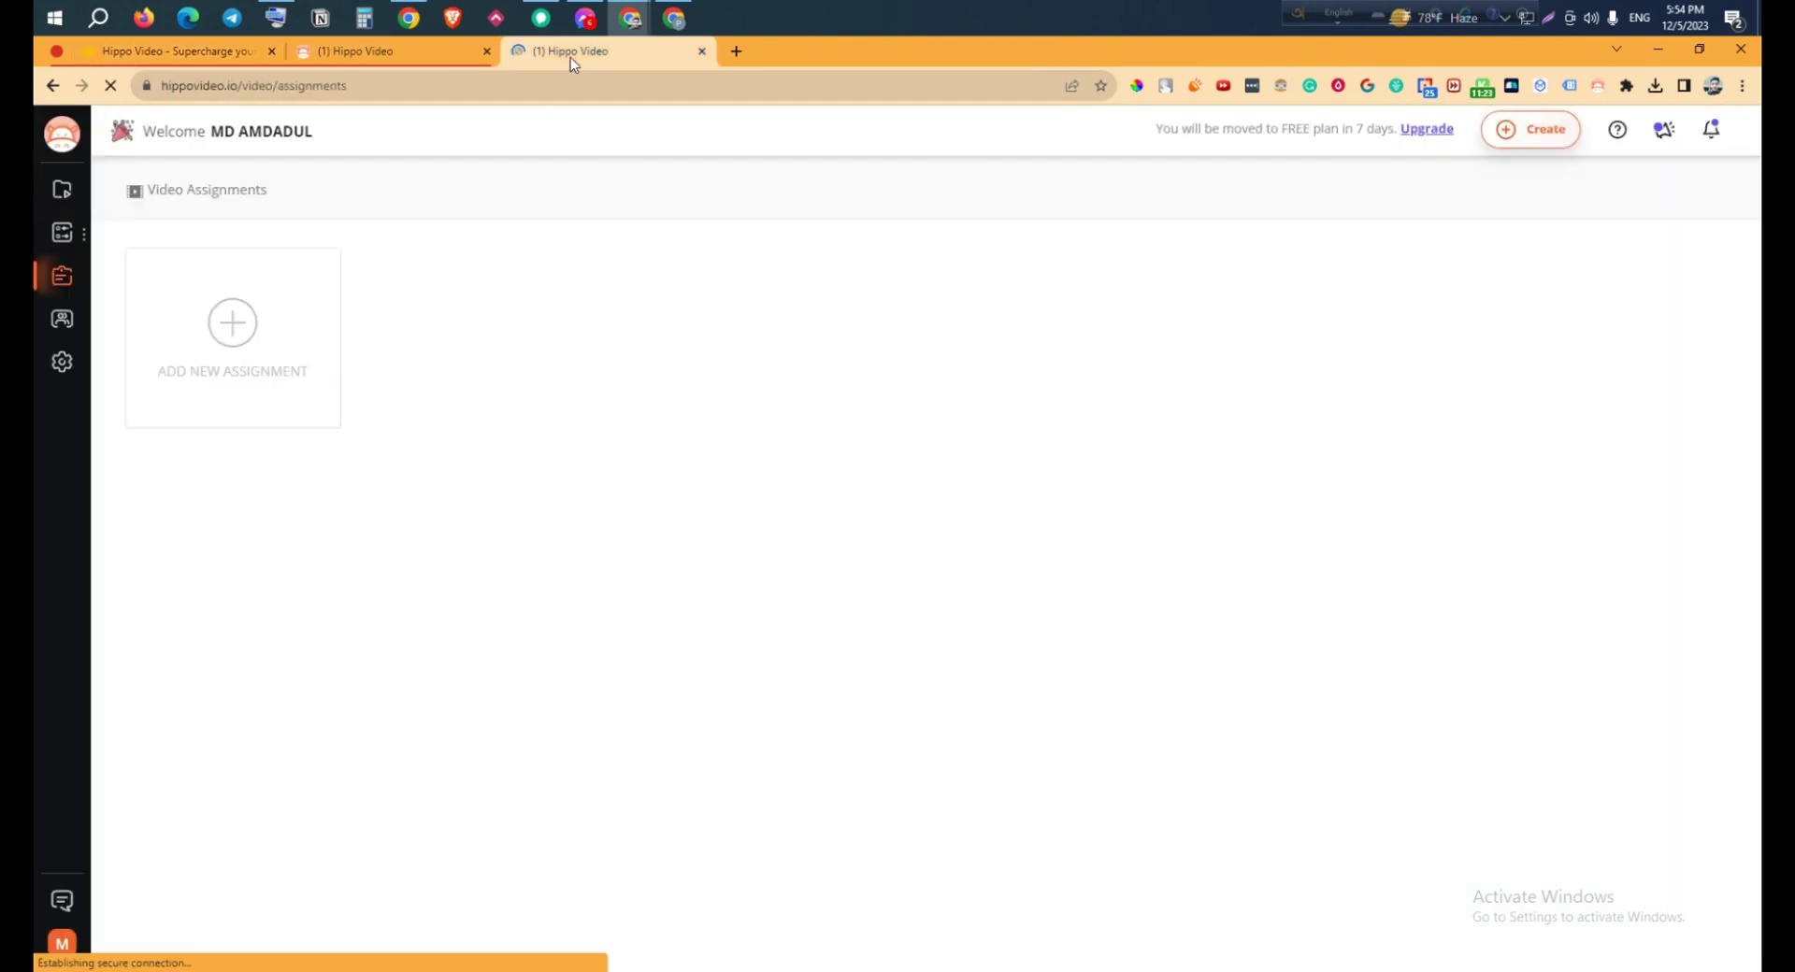
# Start a new video assignment and name its folder "New folder 1"
pyautogui.click(231, 346)
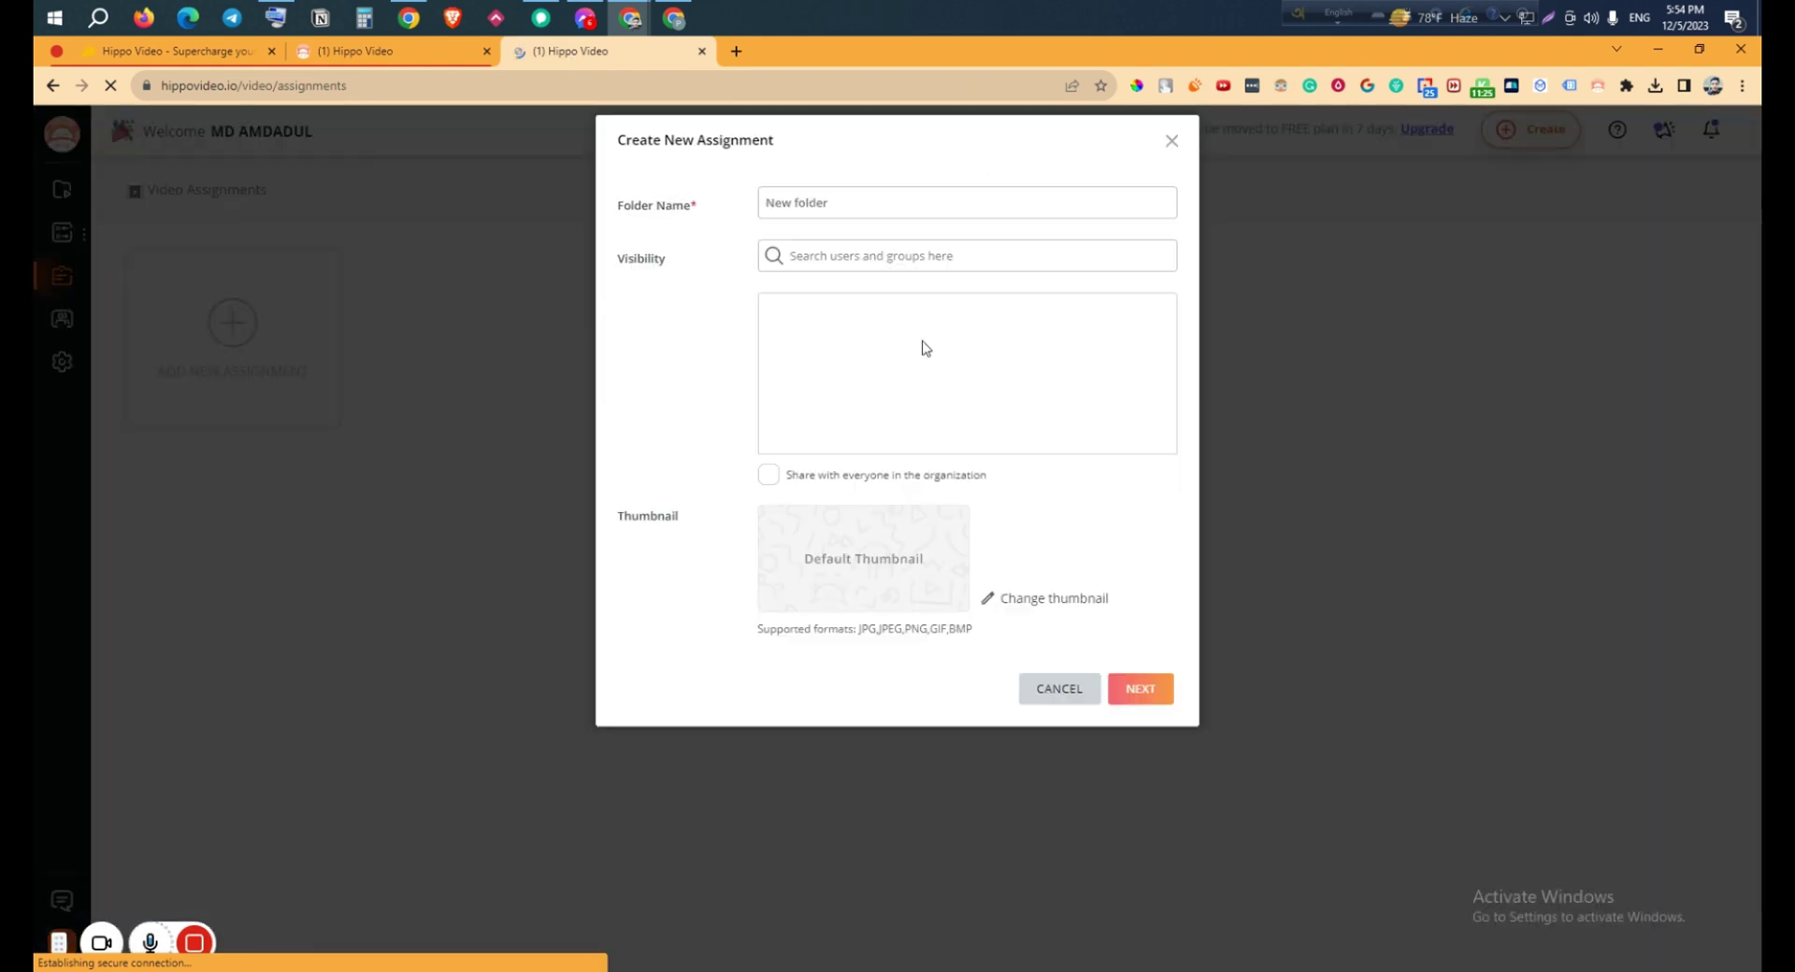
pyautogui.click(837, 213)
pyautogui.moveTo(819, 207); pyautogui.dragTo(753, 217)
pyautogui.click(840, 208)
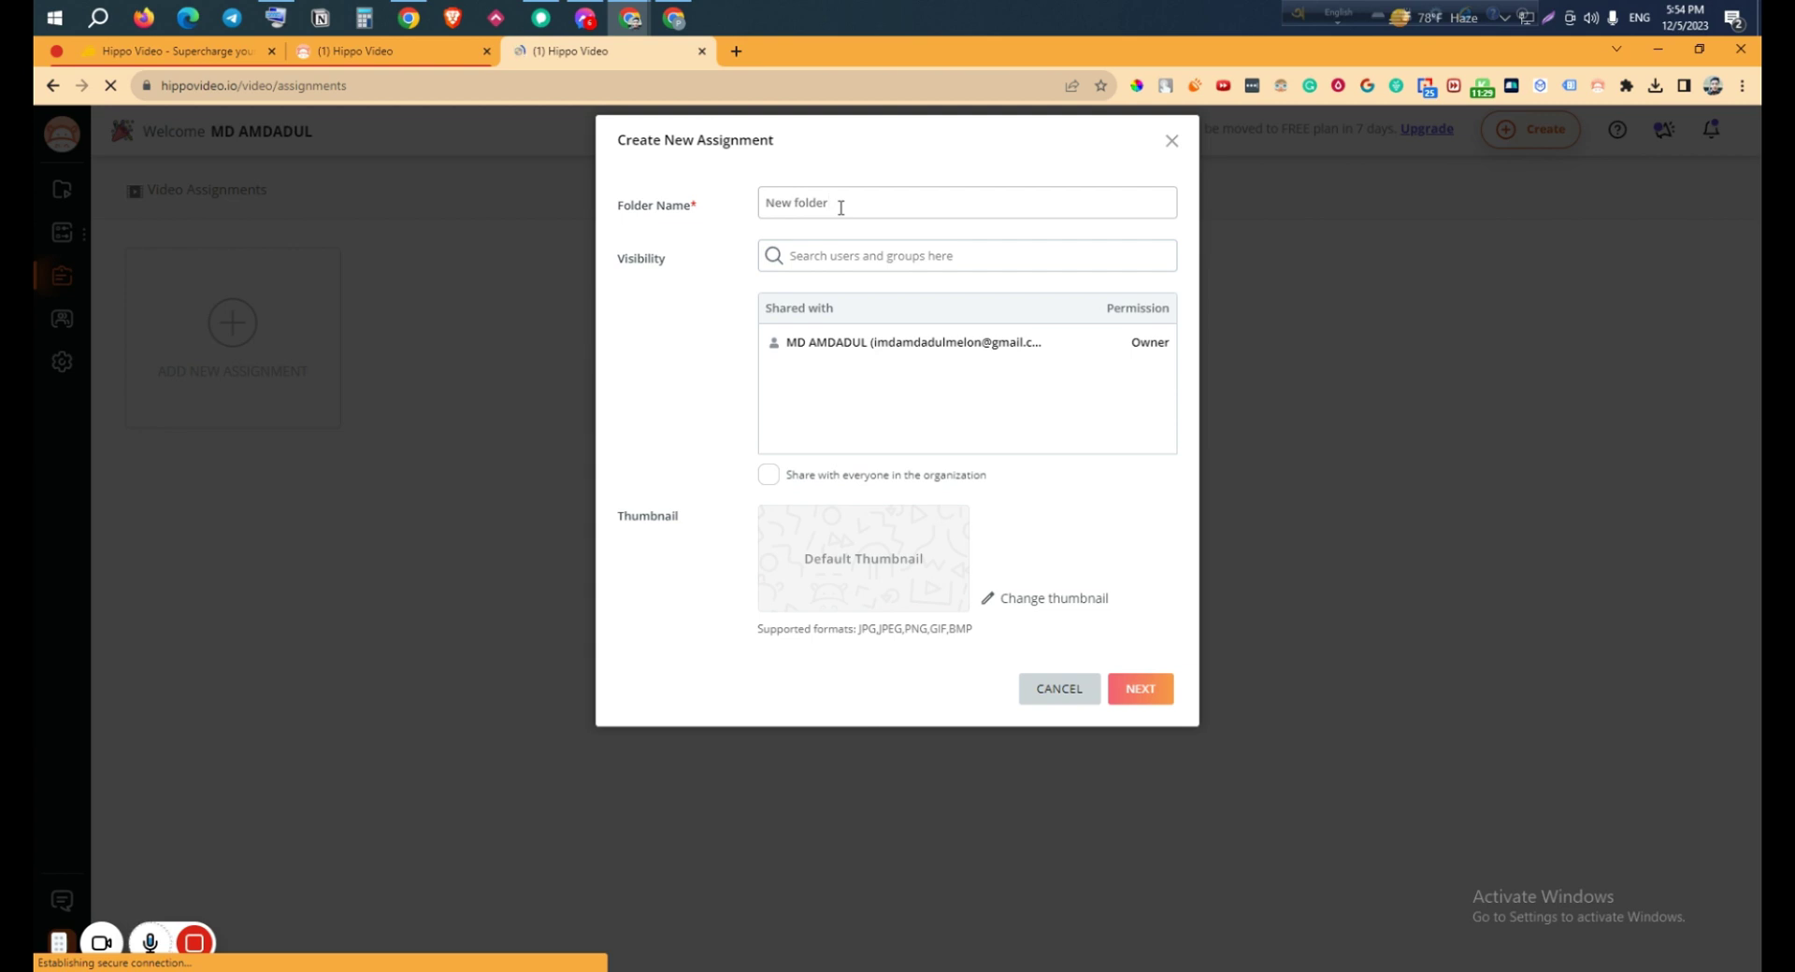
# Try searching by name for a user to share the assignment with, and clear the search
pyautogui.click(844, 247)
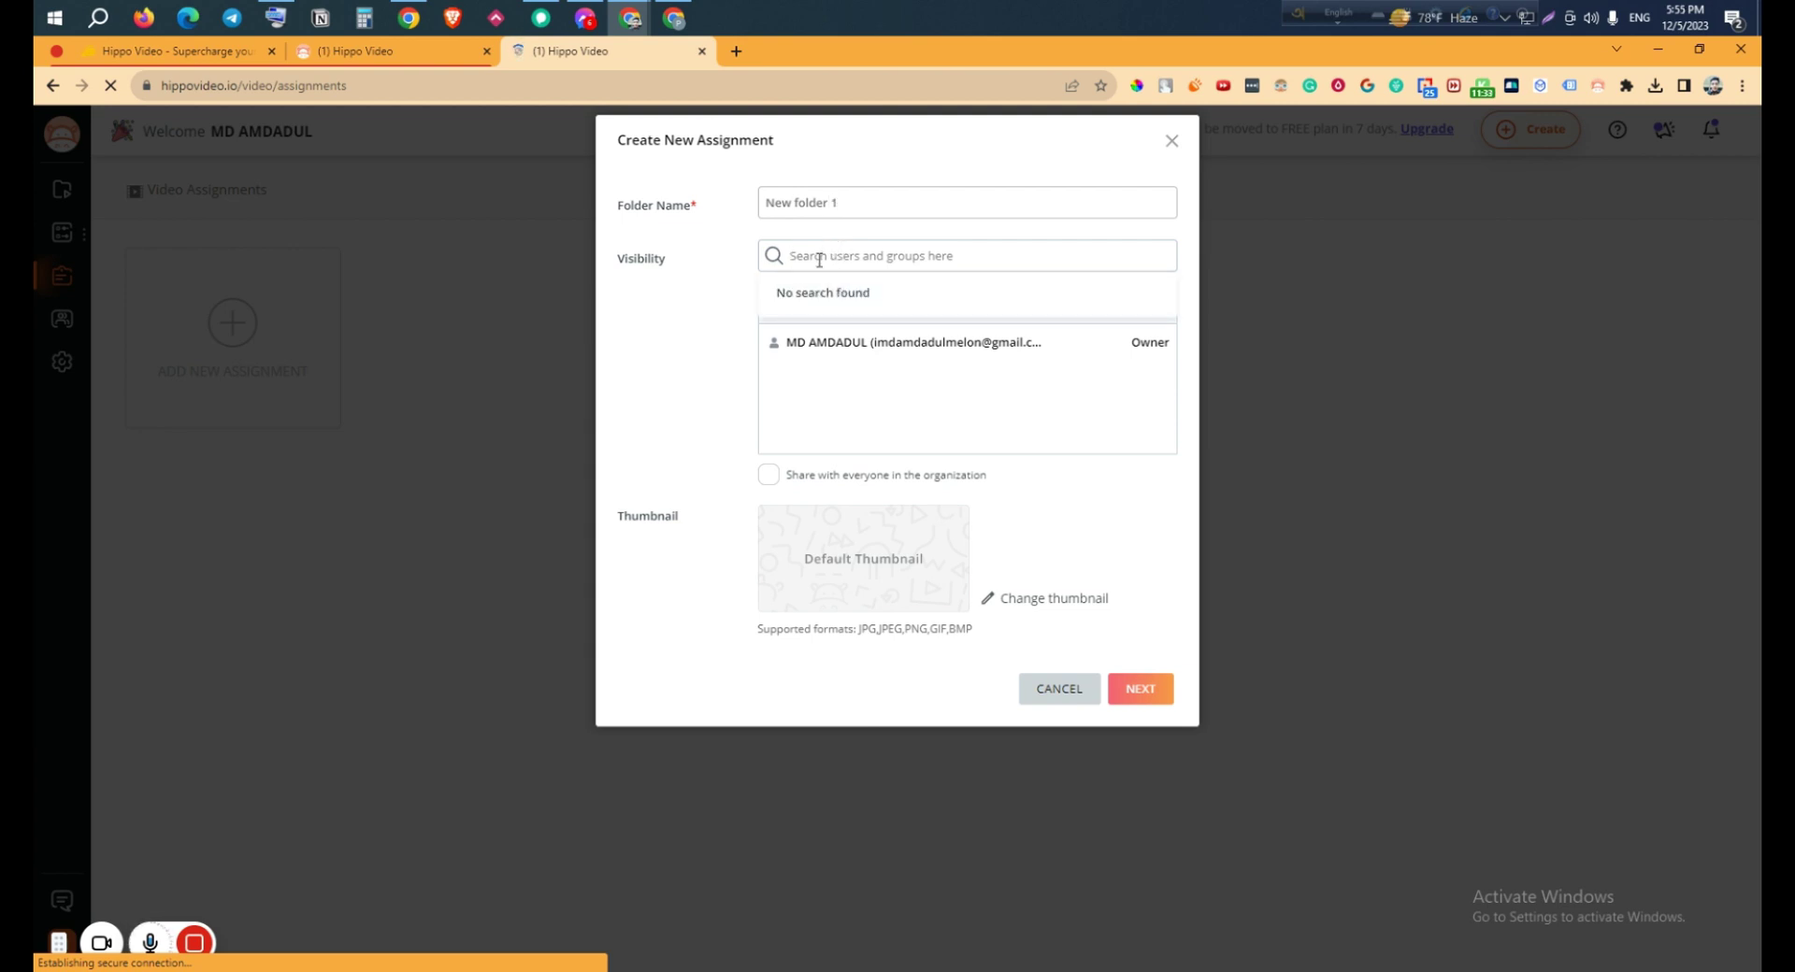
pyautogui.write('amda')
pyautogui.doubleClick(819, 260)
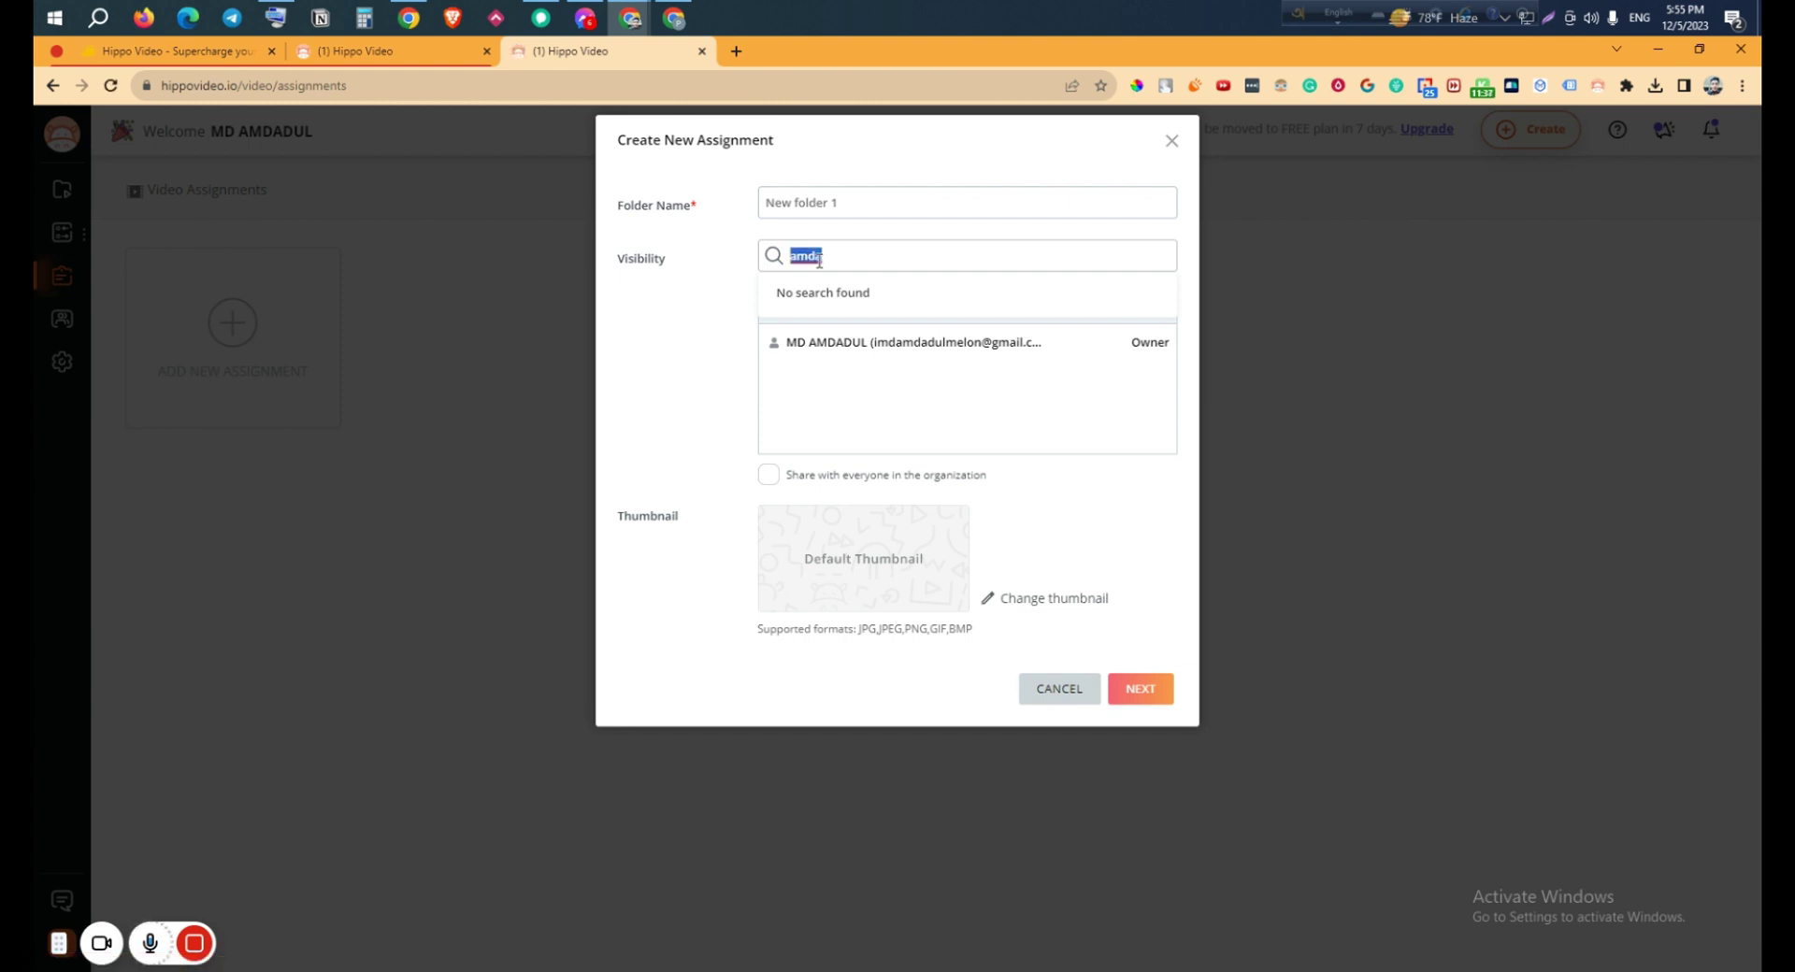
pyautogui.press('BackSpace')
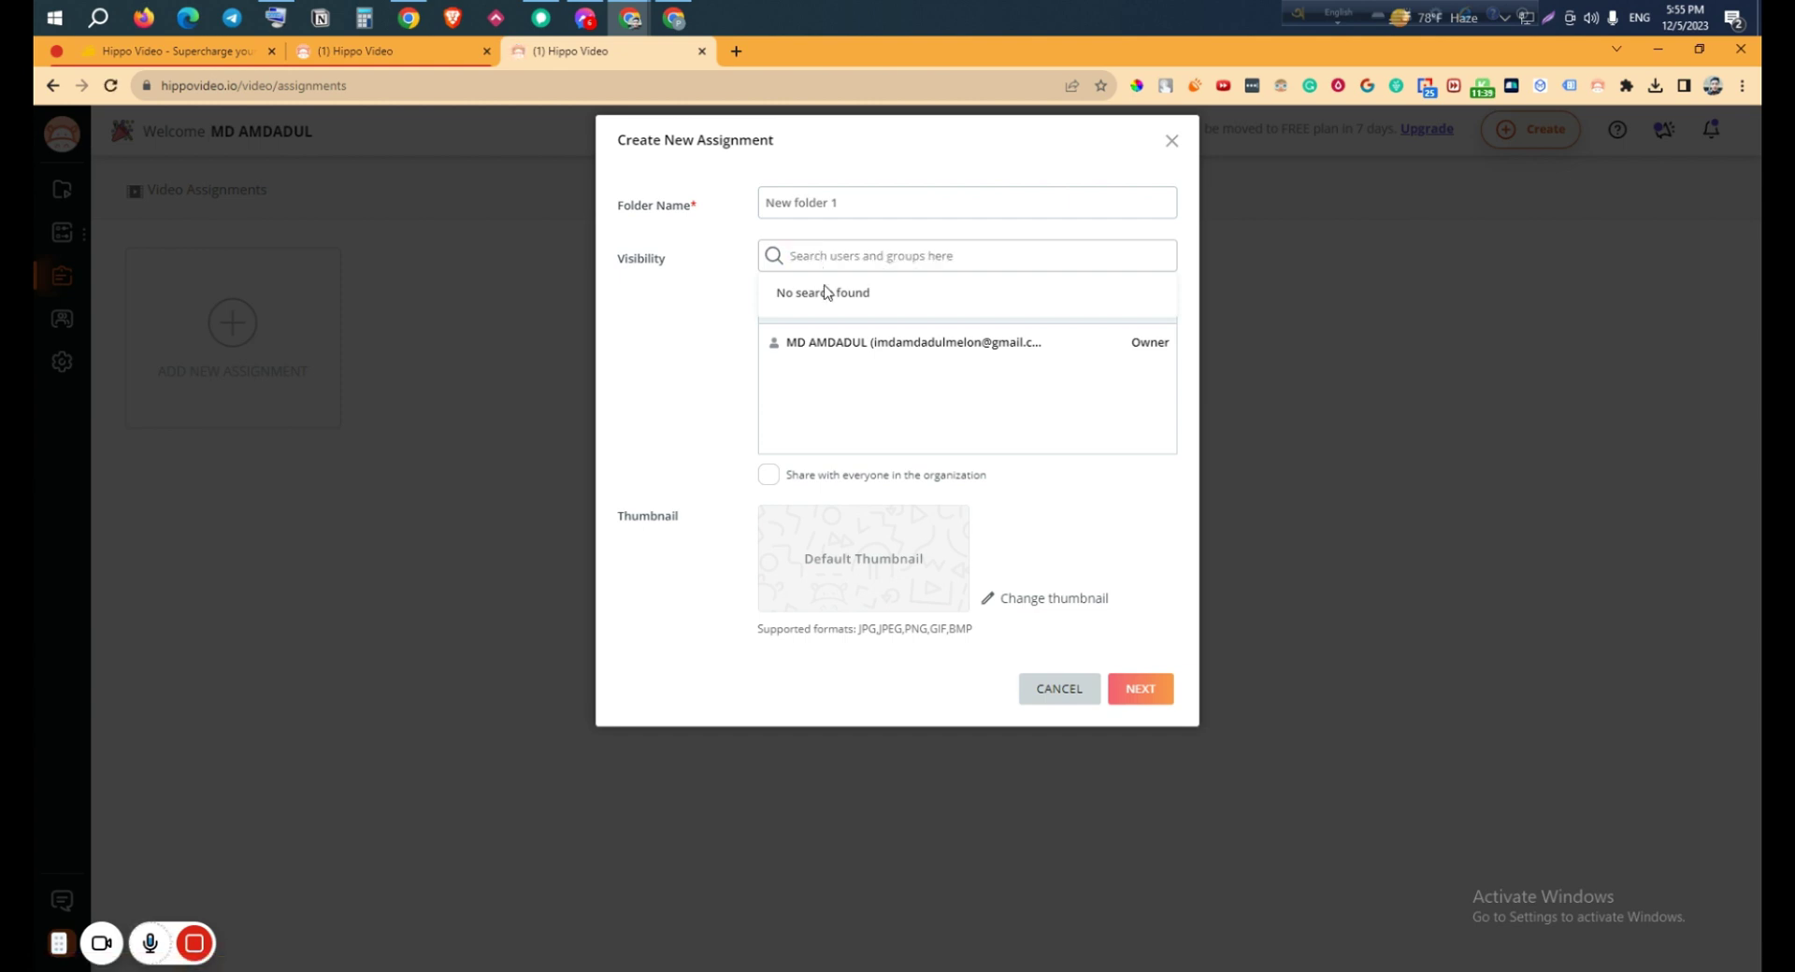
# Create the assignment and copy its student submission link
pyautogui.click(1165, 694)
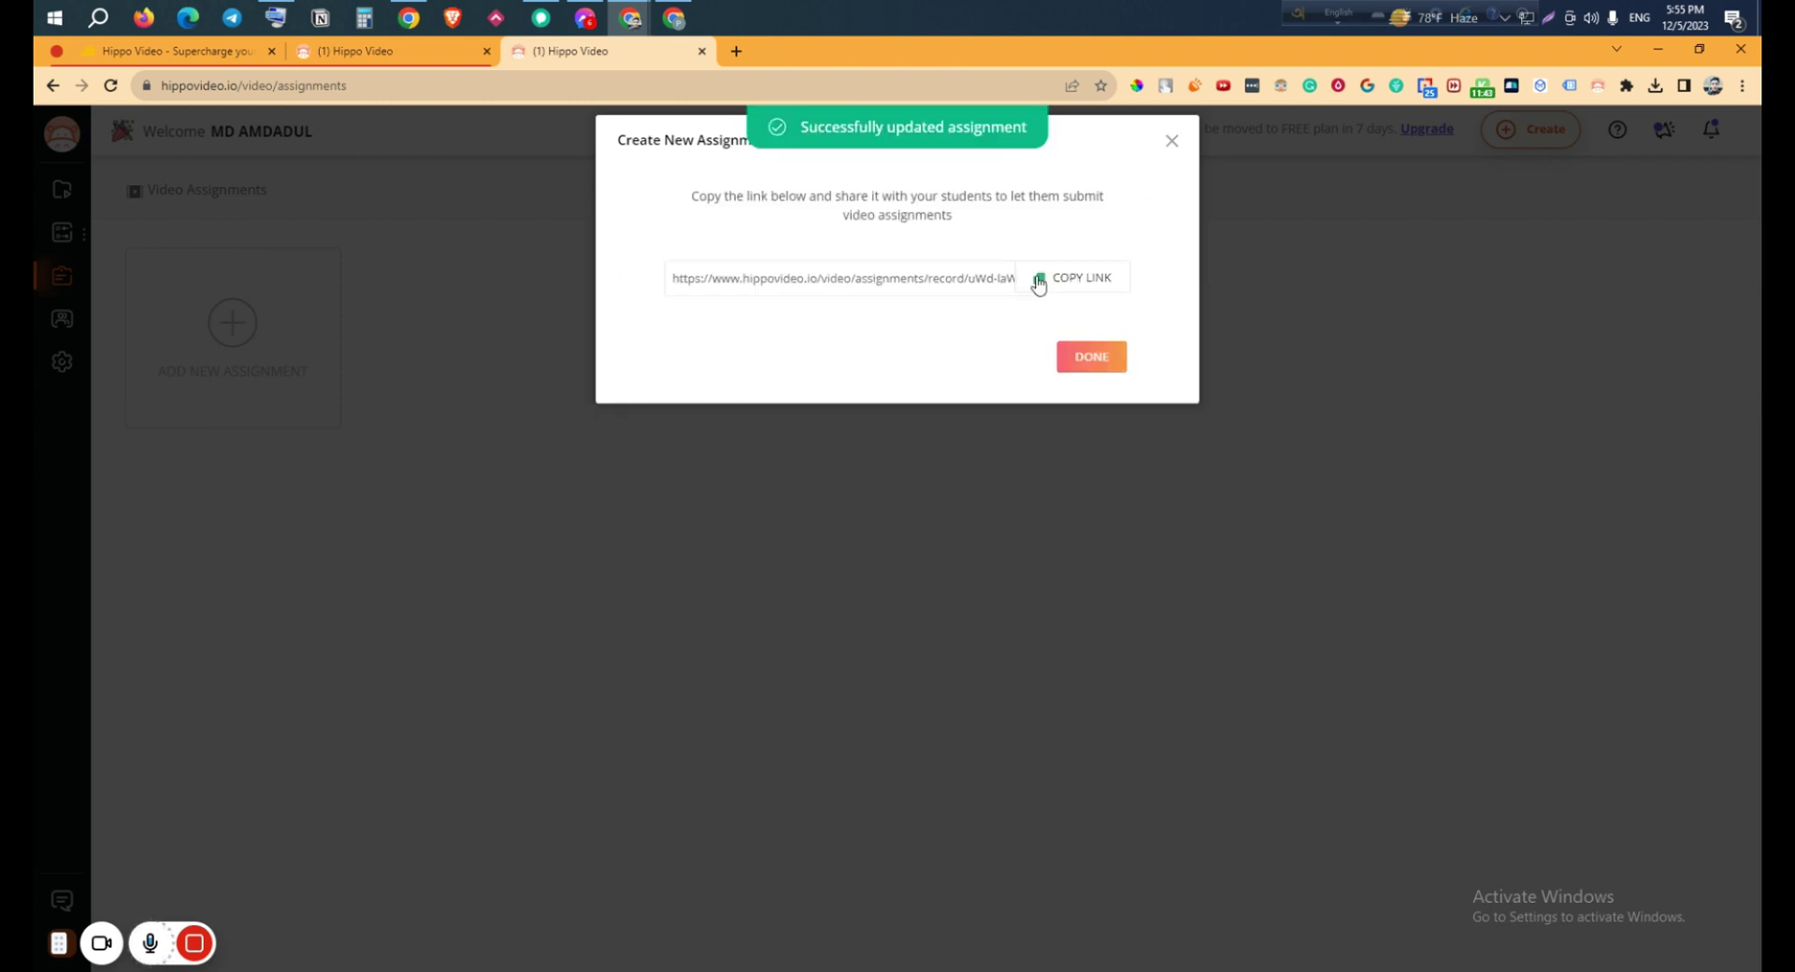
pyautogui.click(1075, 279)
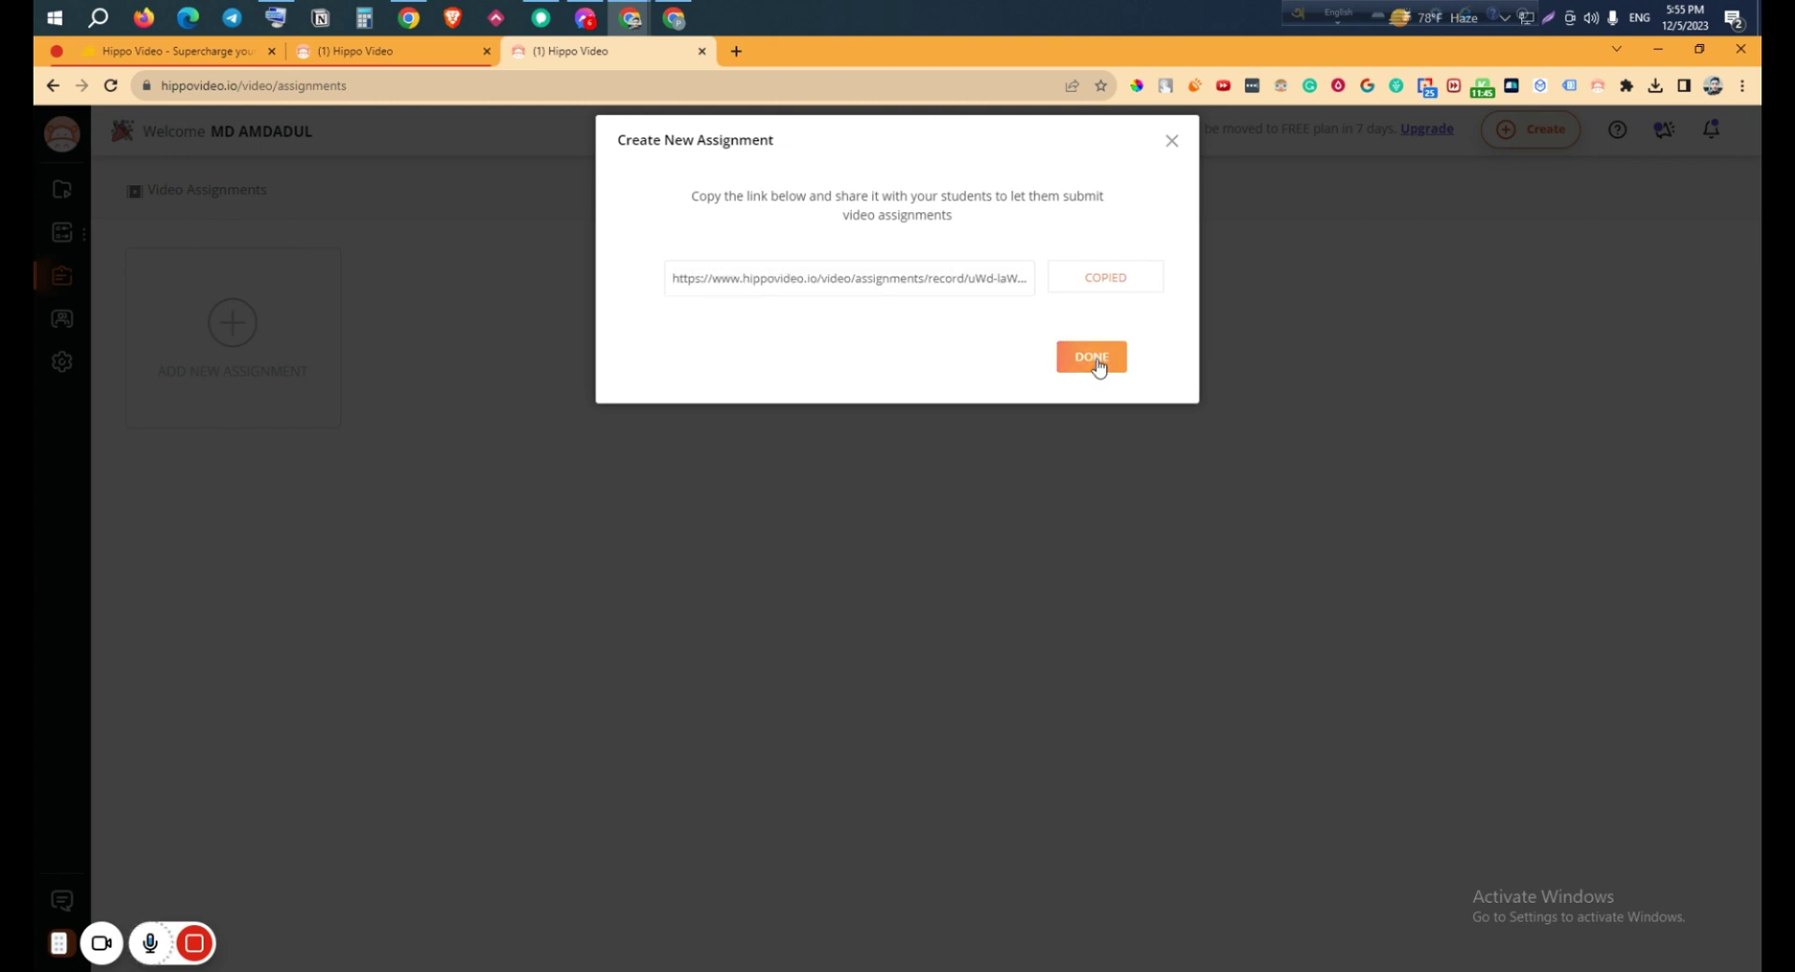
# Close the assignment dialog, check the student recording page by opening the copied submission link in a new tab, and close that tab
pyautogui.click(1095, 359)
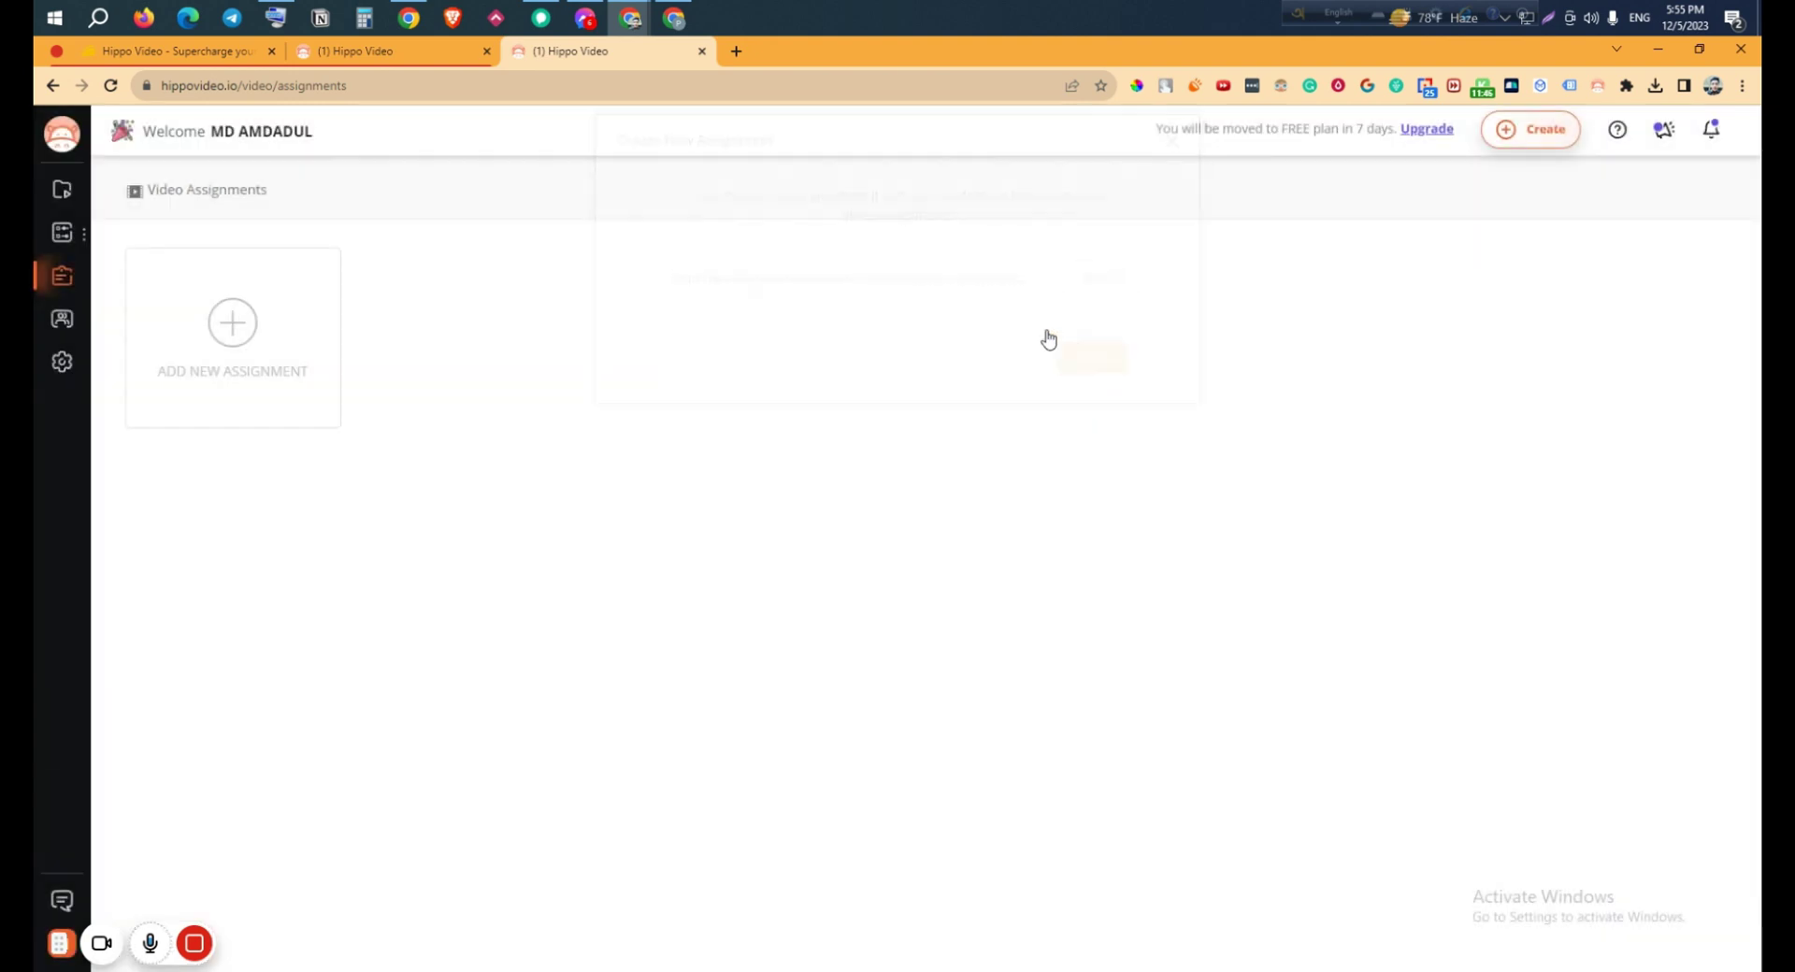
pyautogui.click(748, 56)
pyautogui.hotkey('ctrl', 'v')
pyautogui.press('Return')
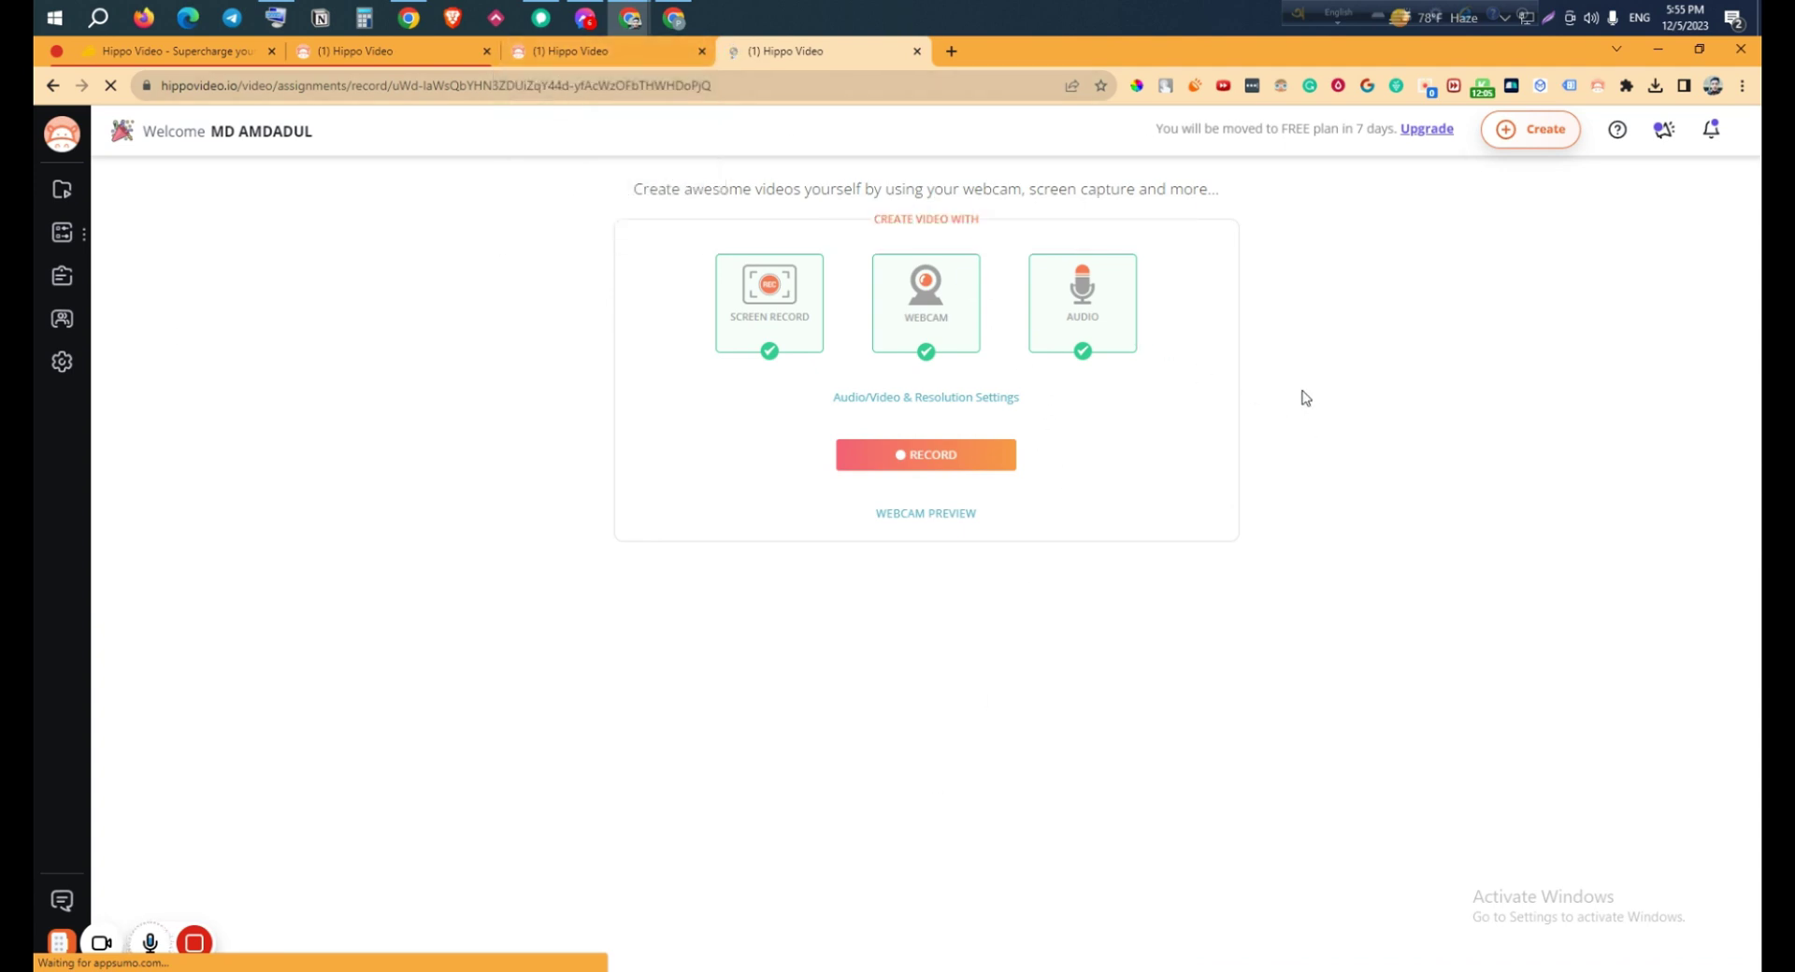
pyautogui.click(647, 87)
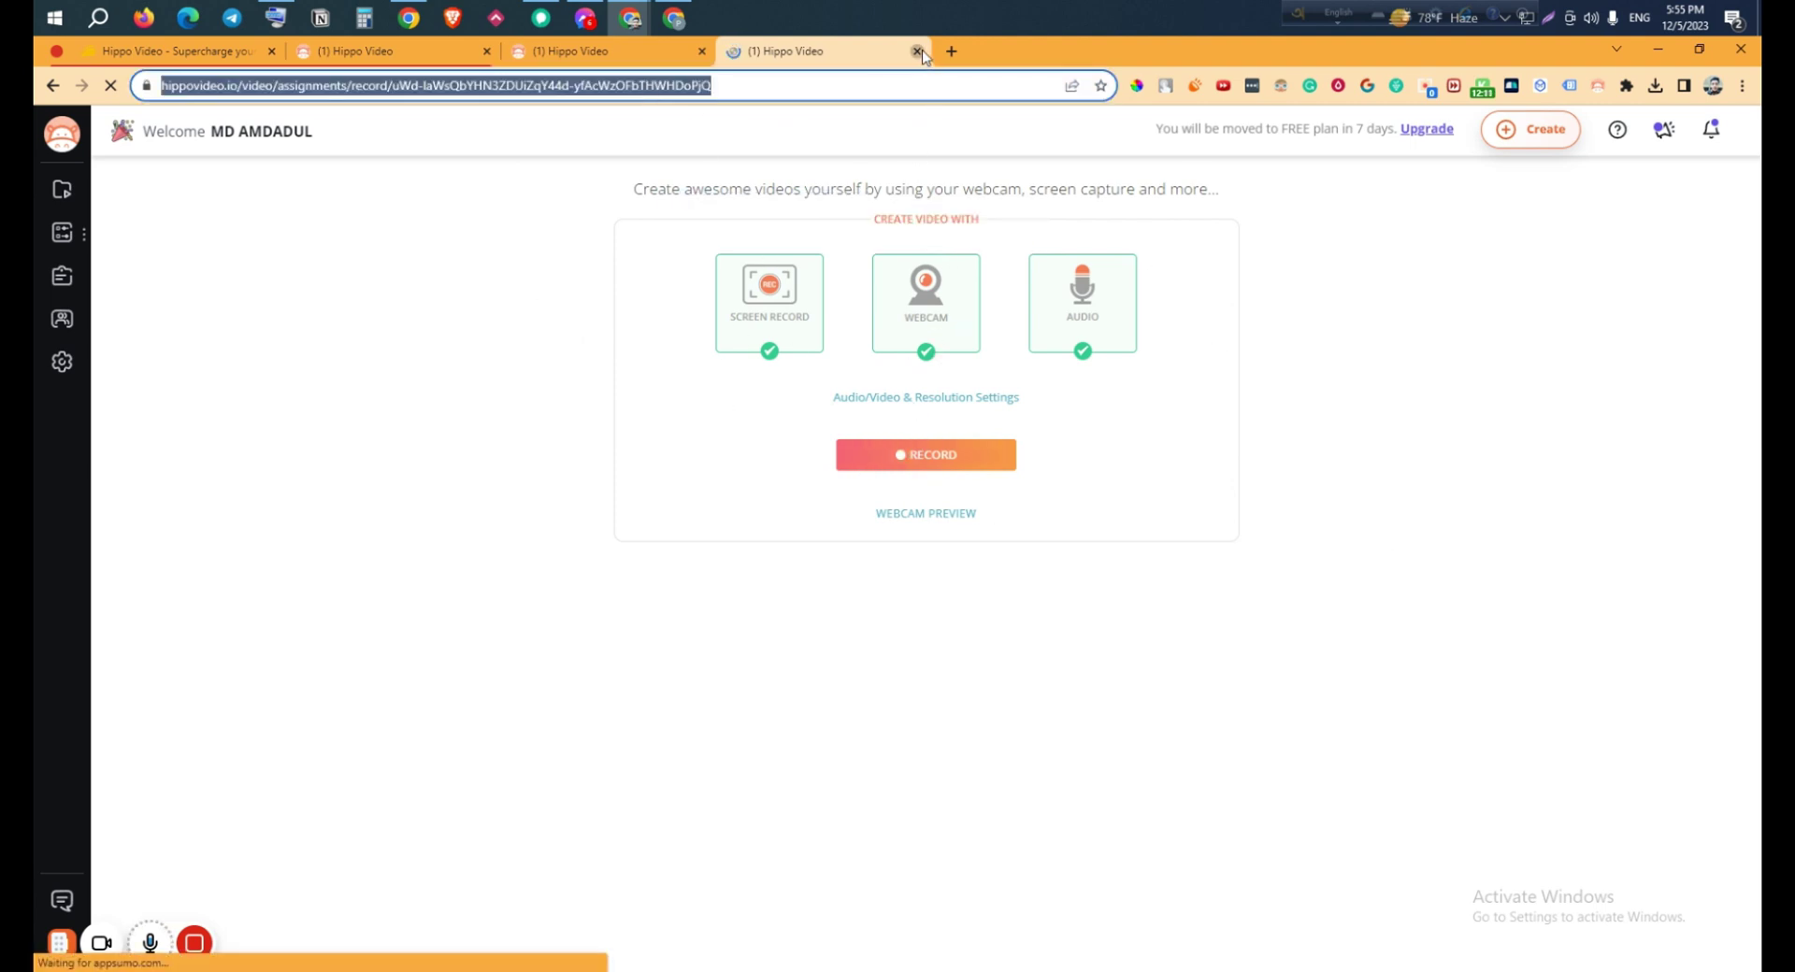
pyautogui.click(917, 52)
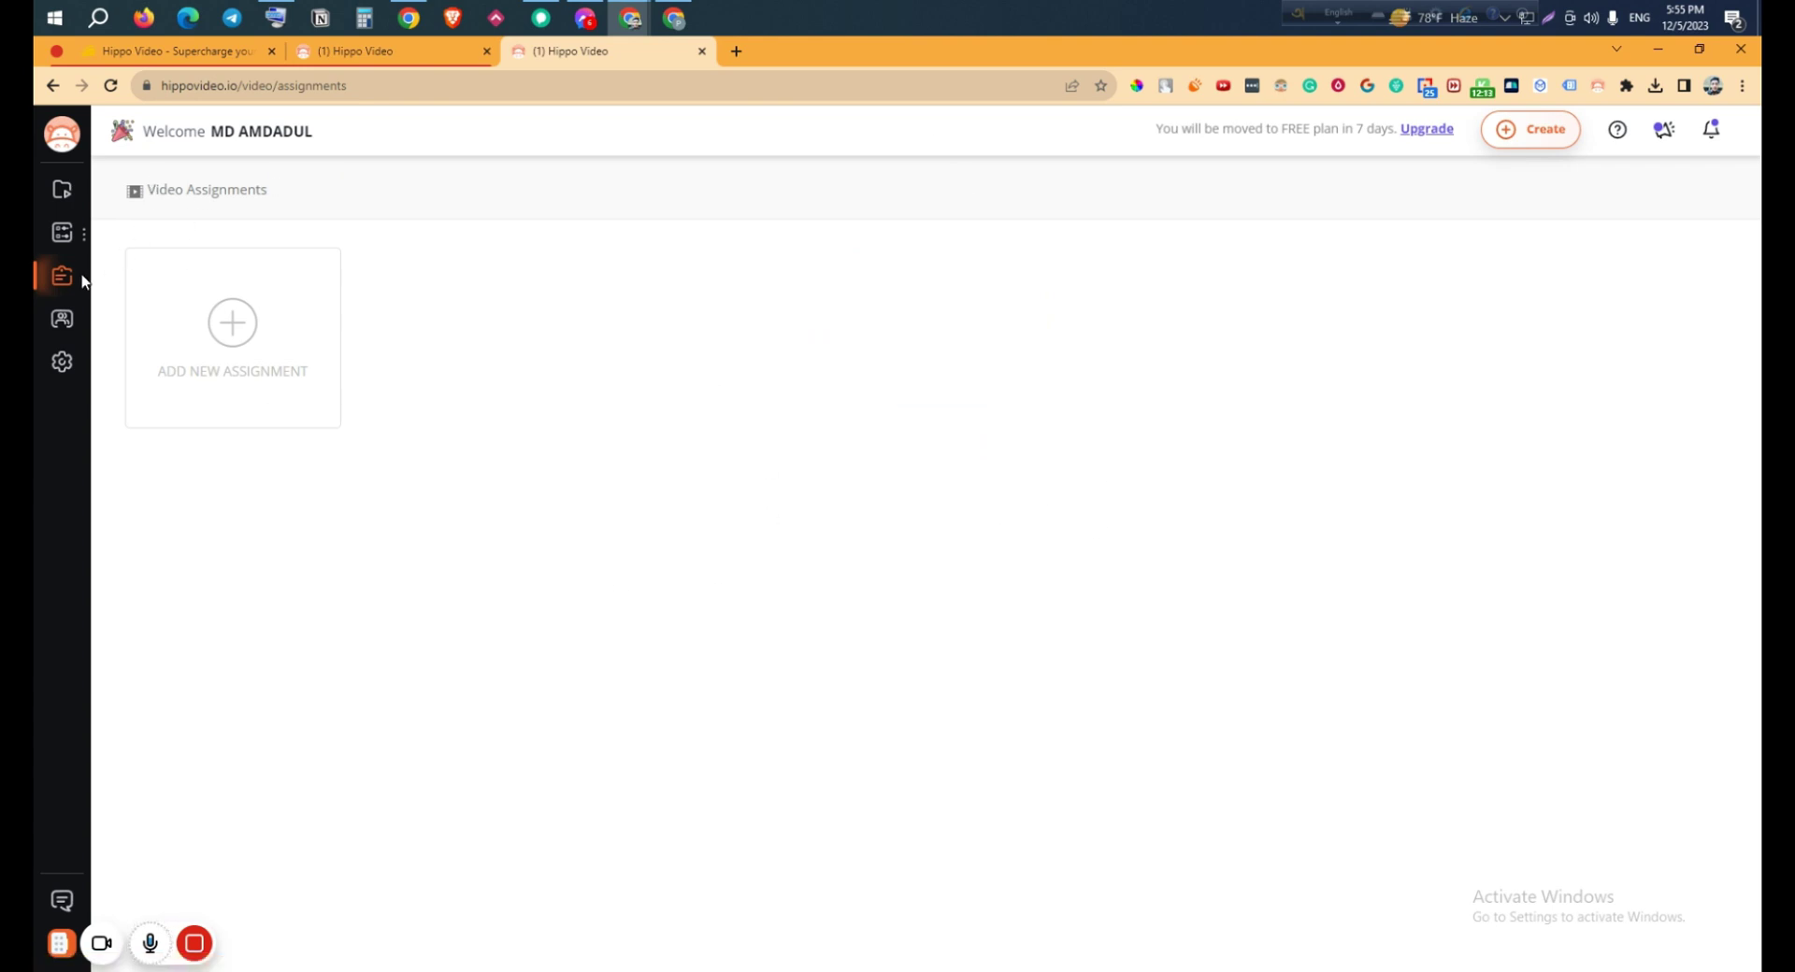
# Open the user directory and view the form for adding a new user, leaving it without saving
pyautogui.click(73, 329)
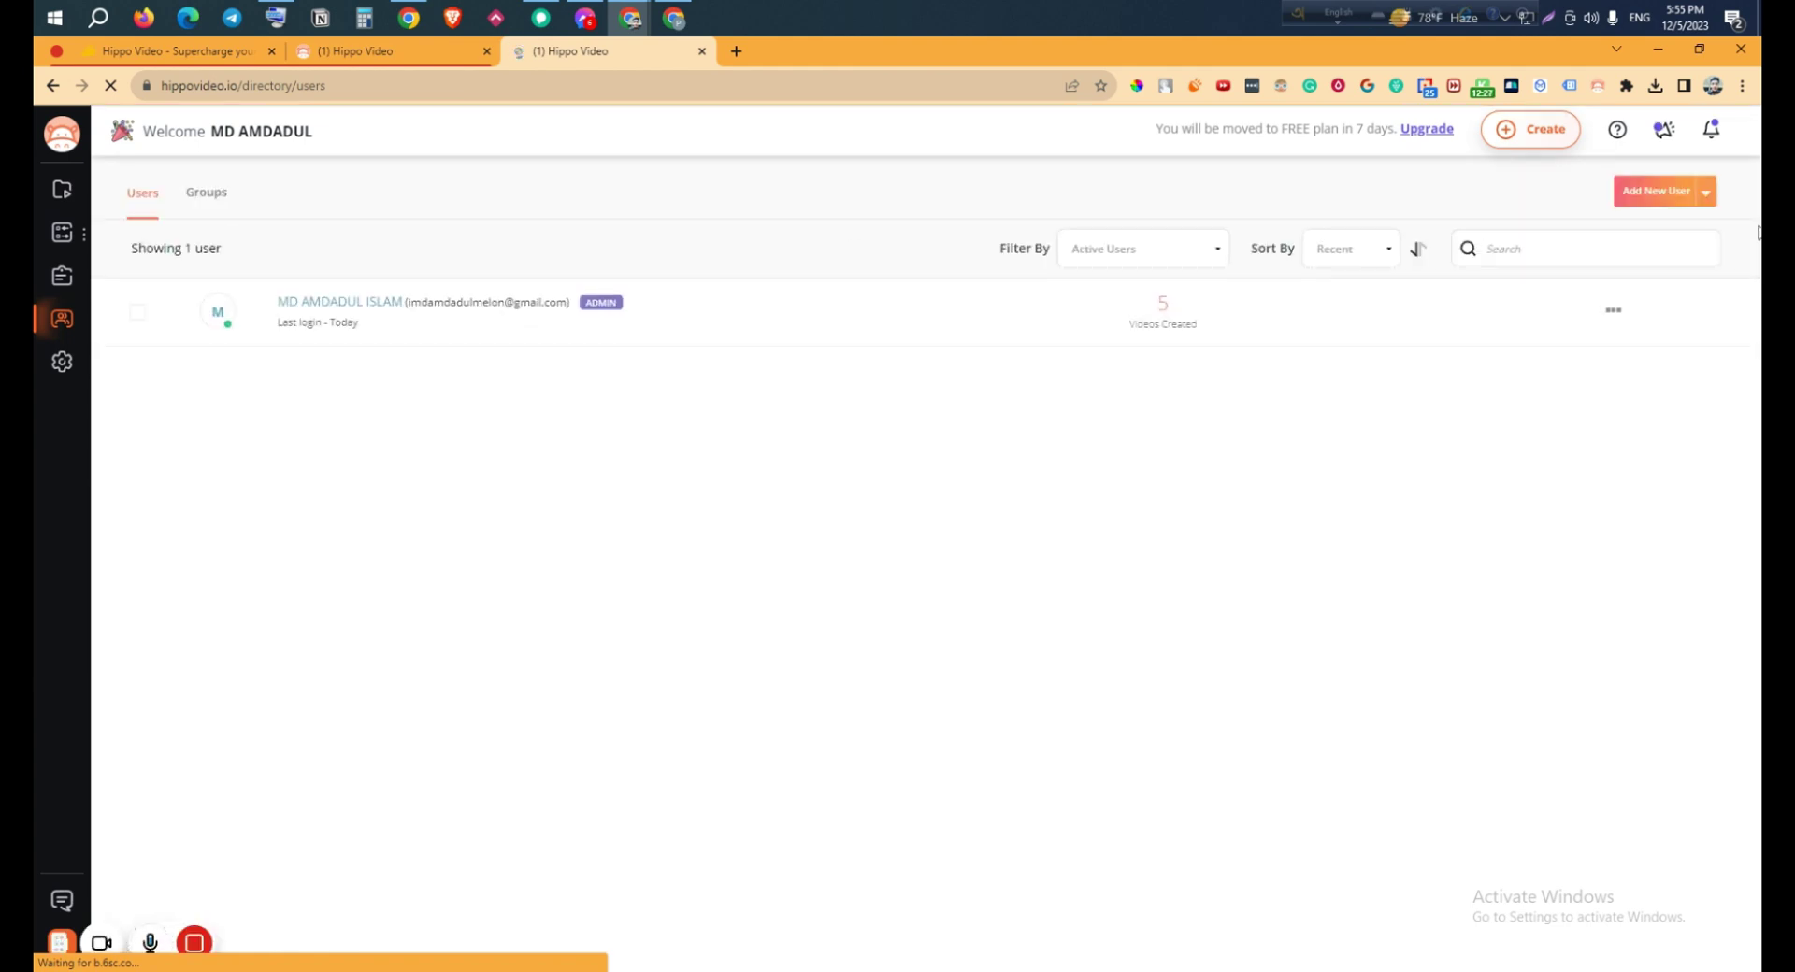
pyautogui.click(1643, 192)
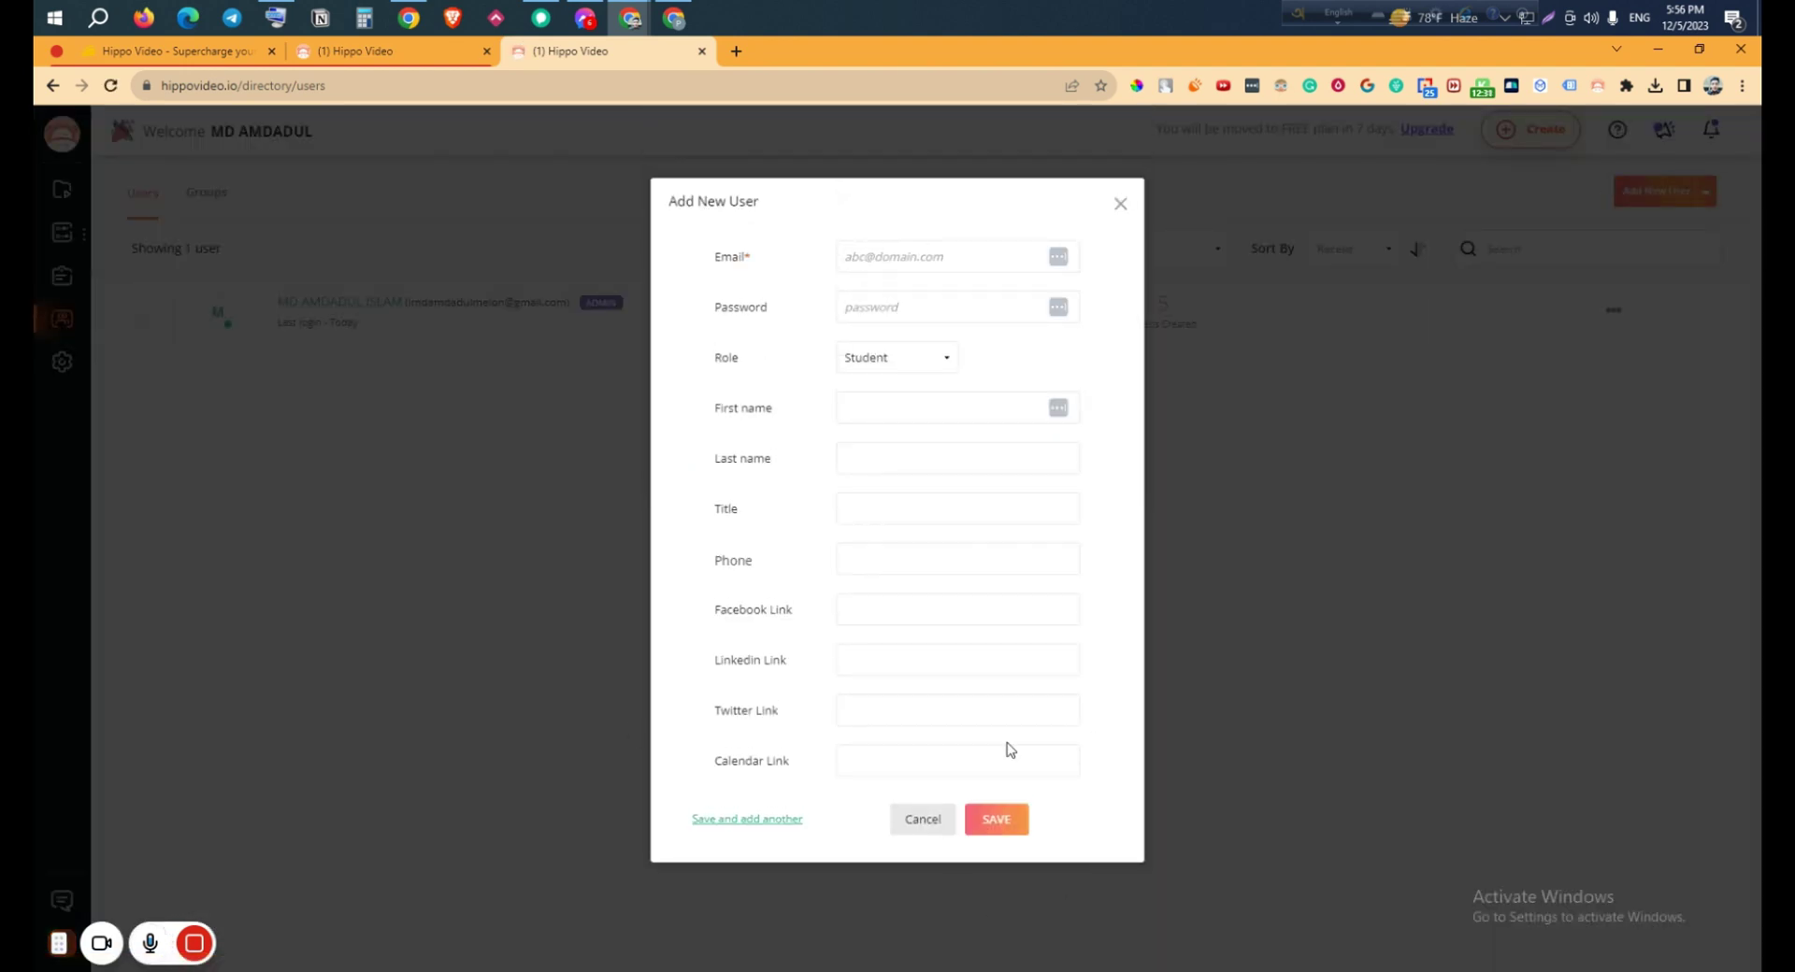
pyautogui.click(923, 822)
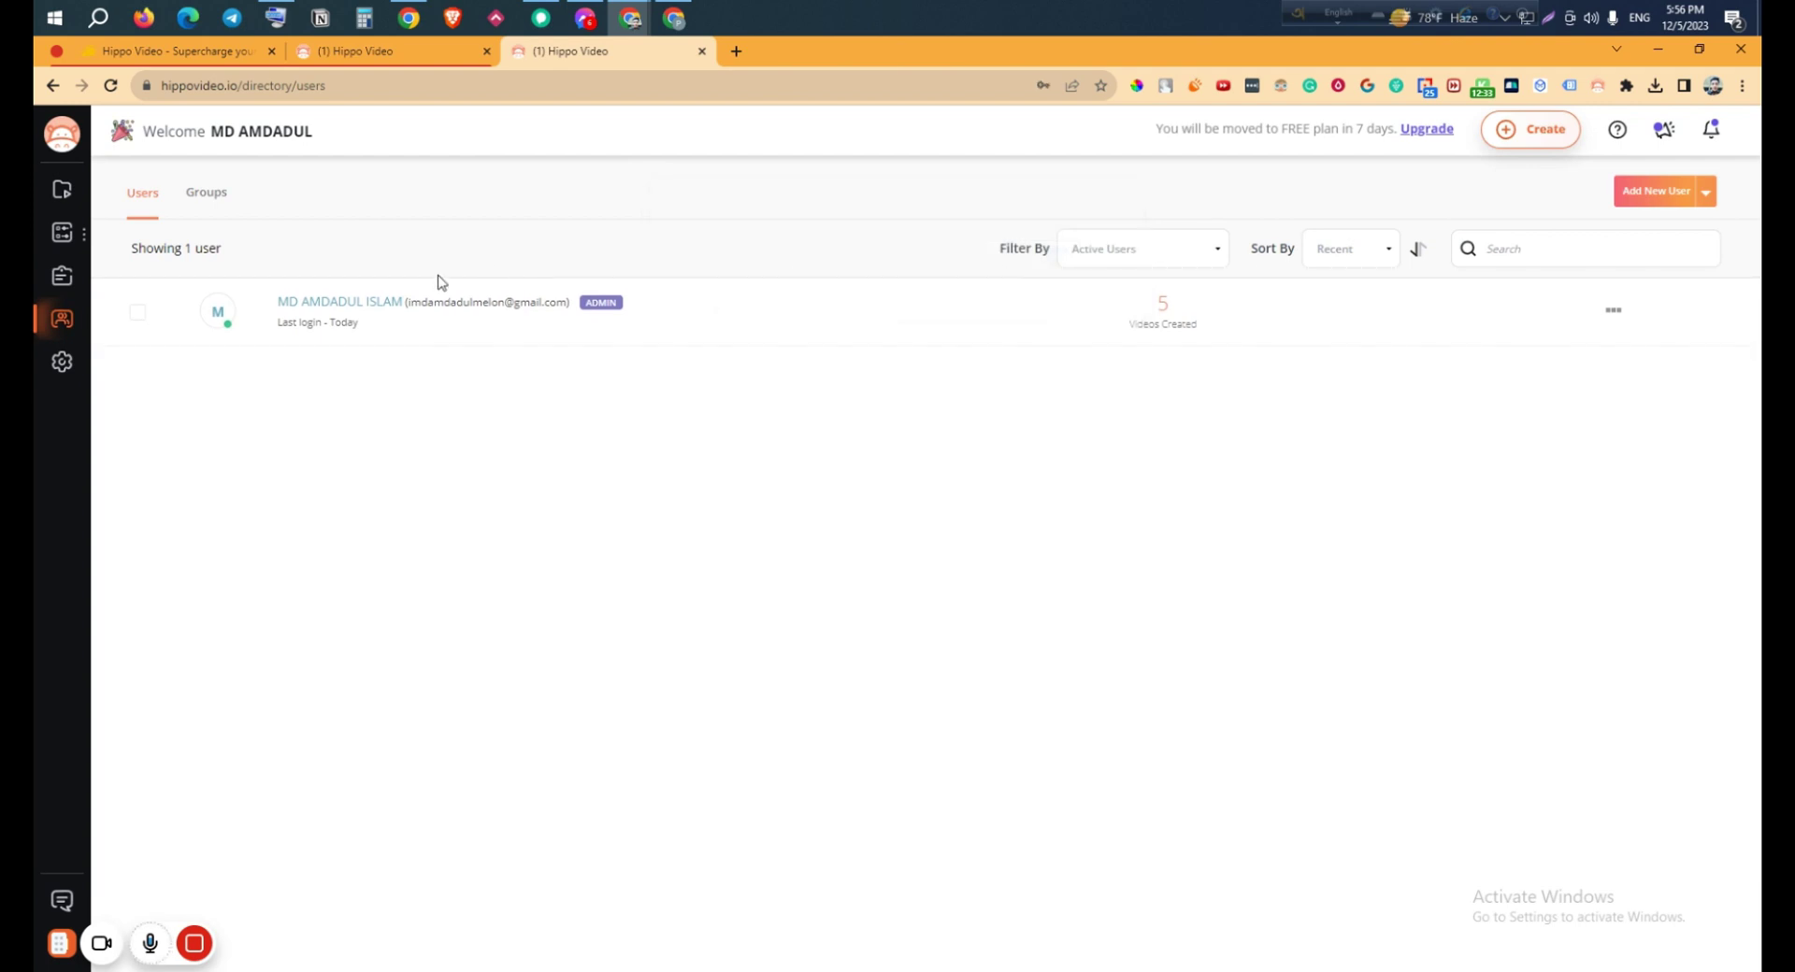
# Open the Branding settings and examine the subdomain and custom domain fields, dismissing the subdomain edit alert
pyautogui.click(62, 364)
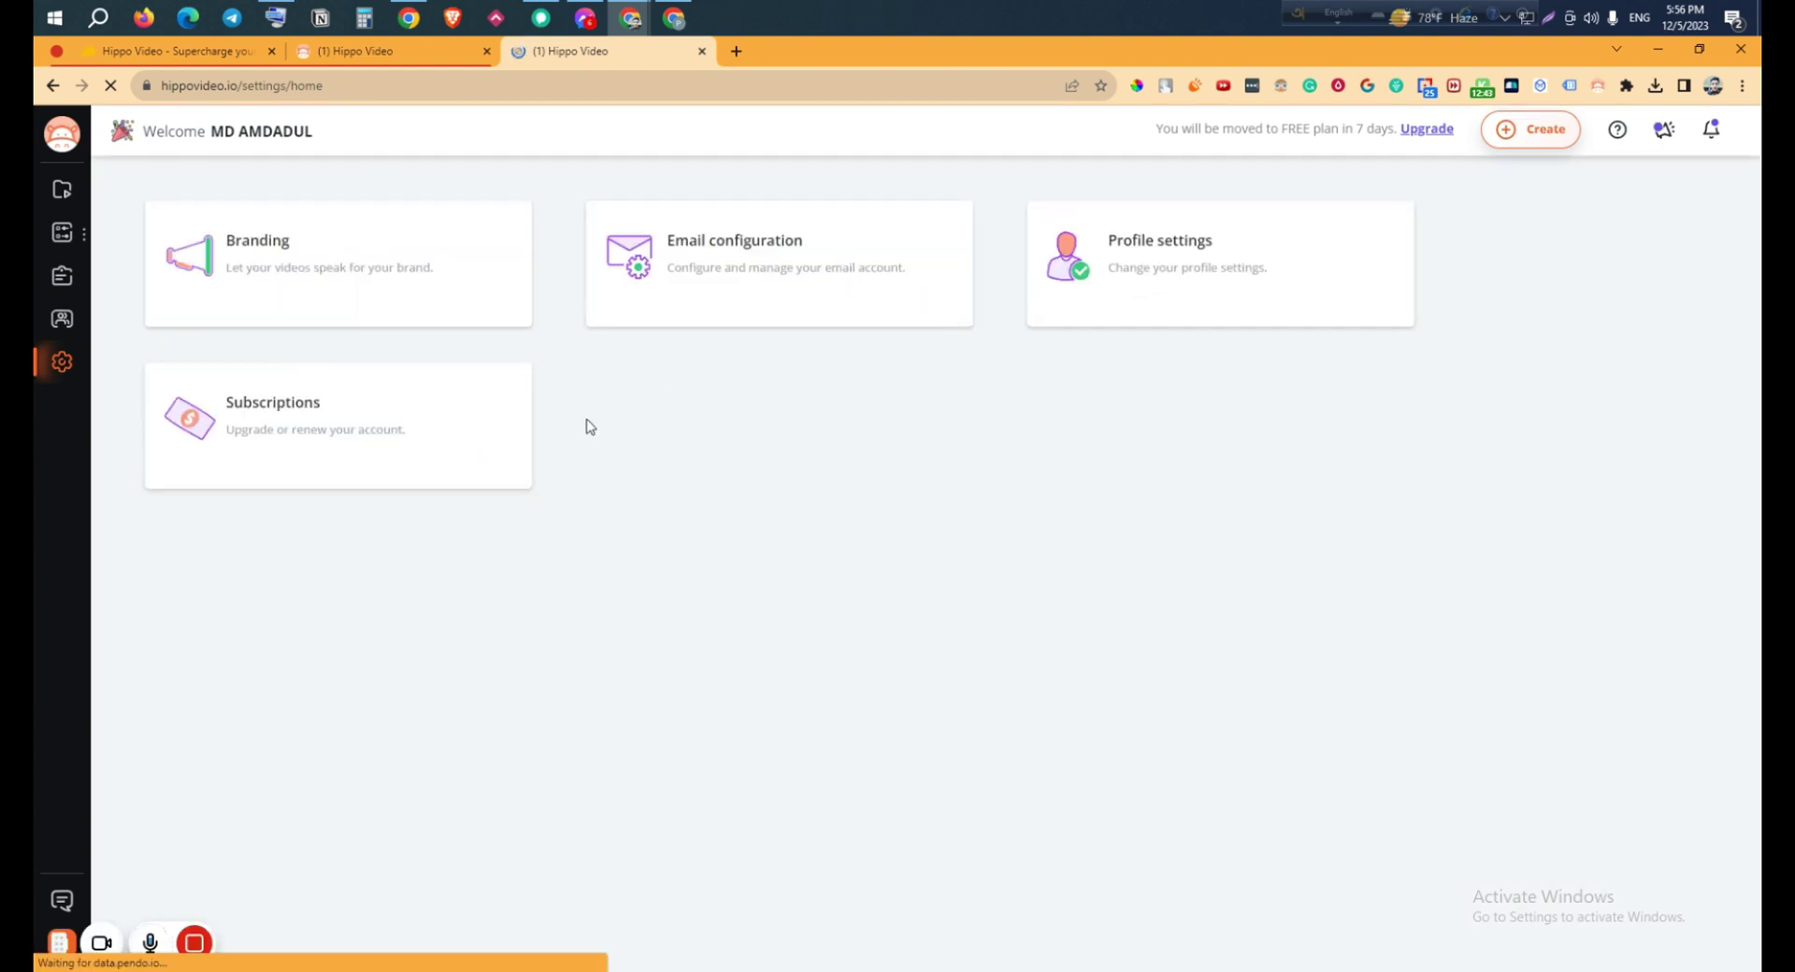
pyautogui.click(253, 265)
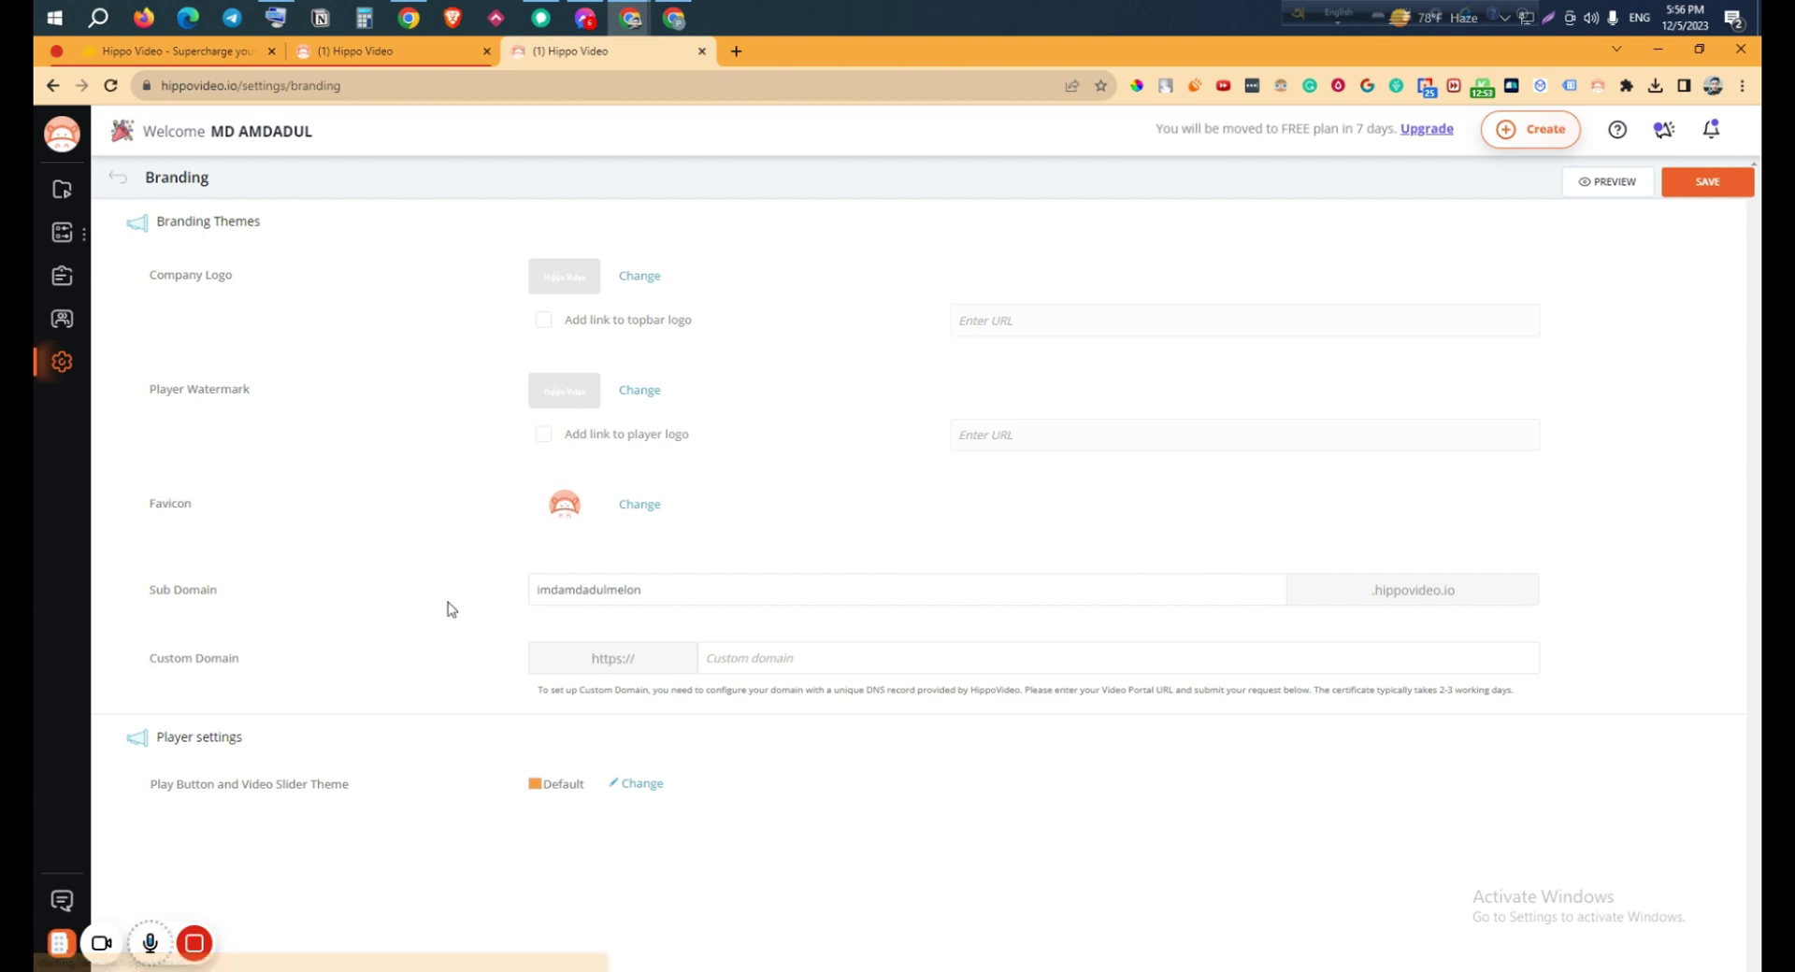
pyautogui.click(637, 592)
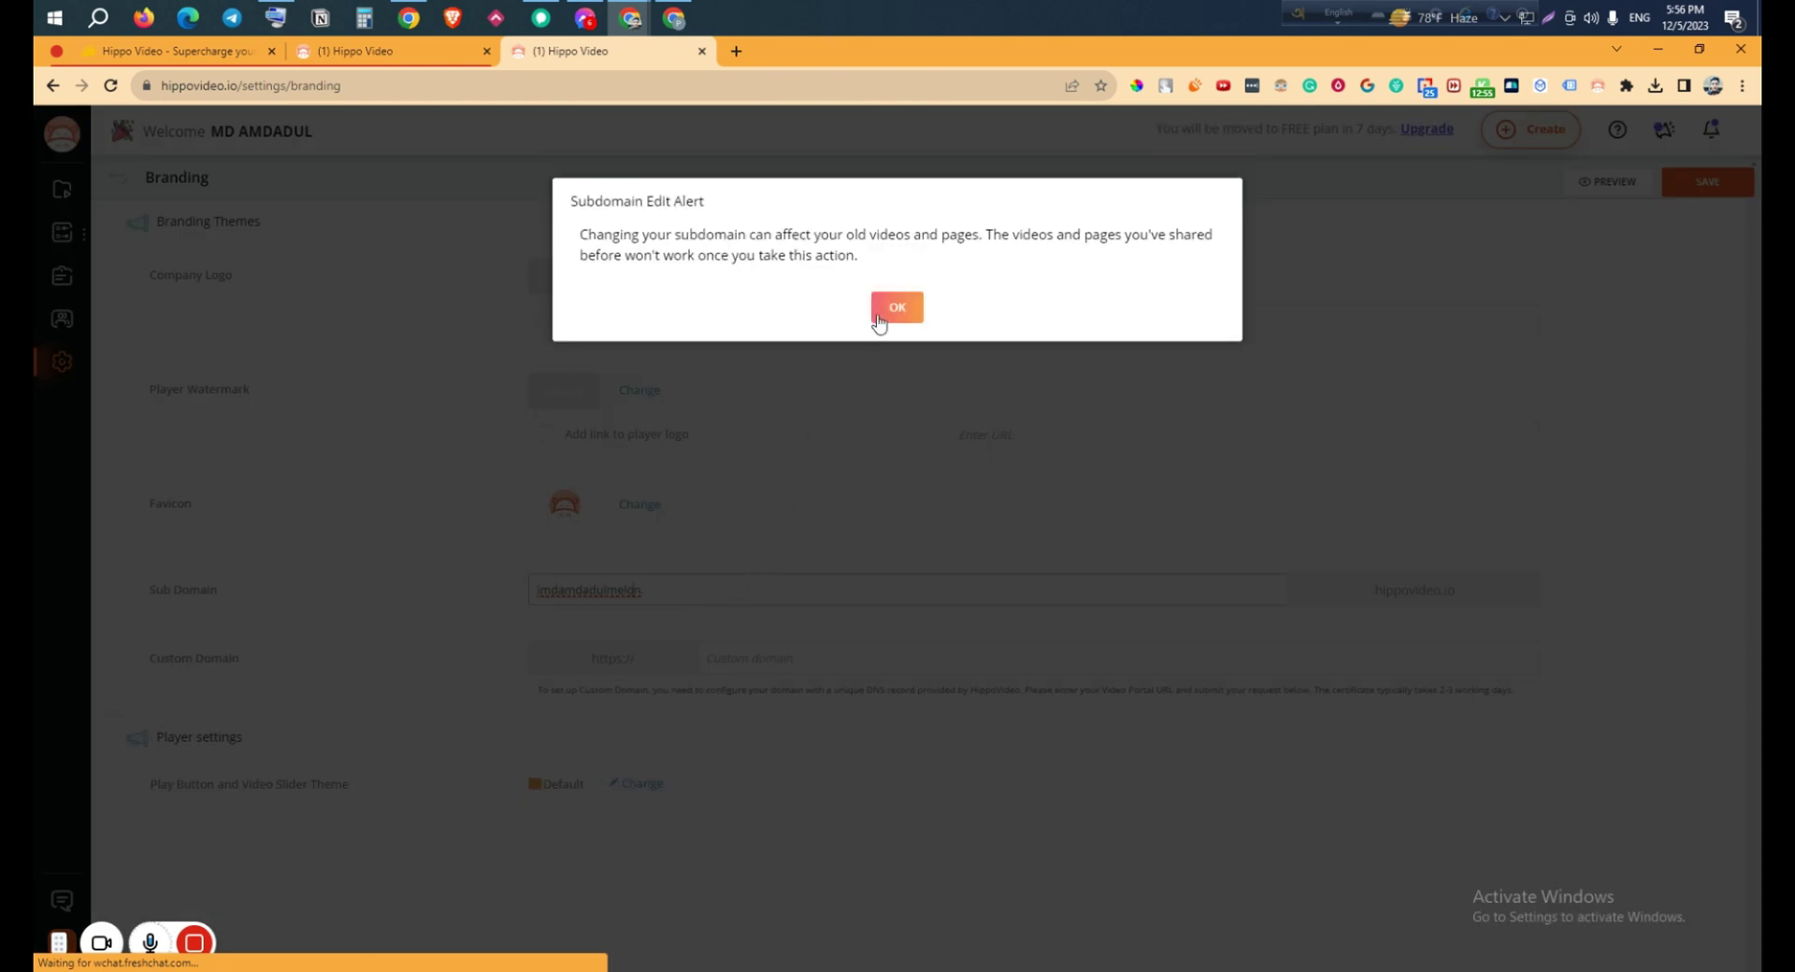
pyautogui.click(878, 316)
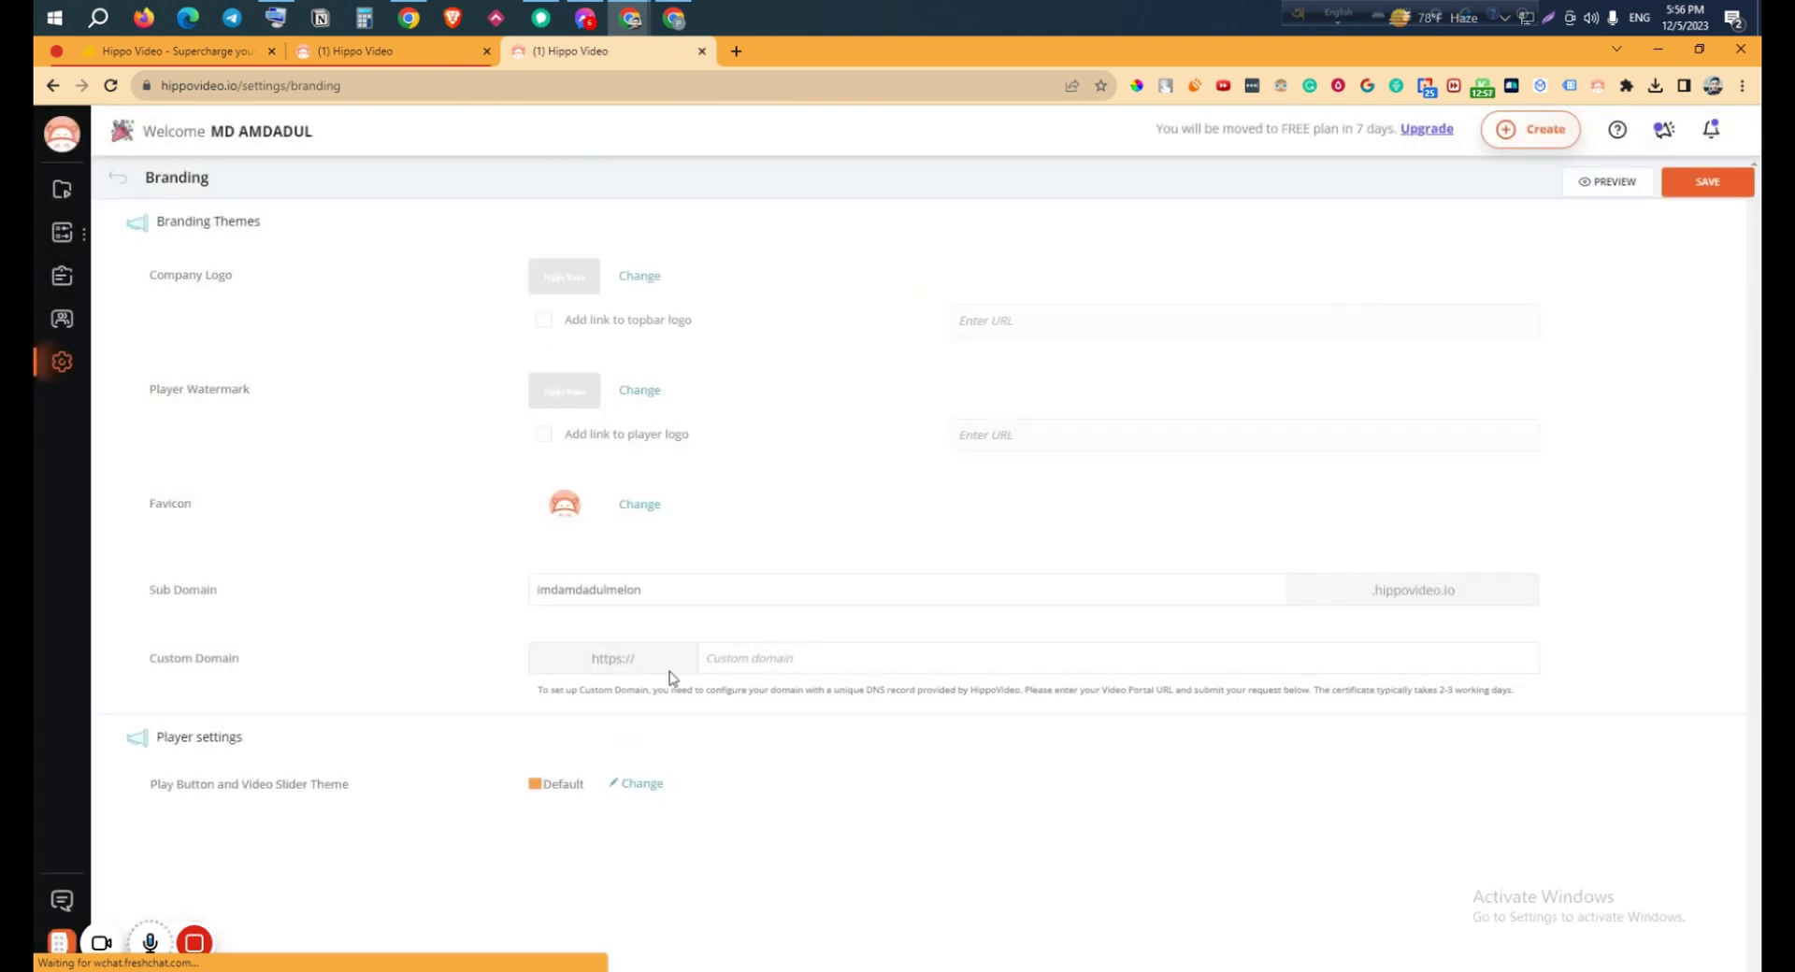
pyautogui.click(764, 662)
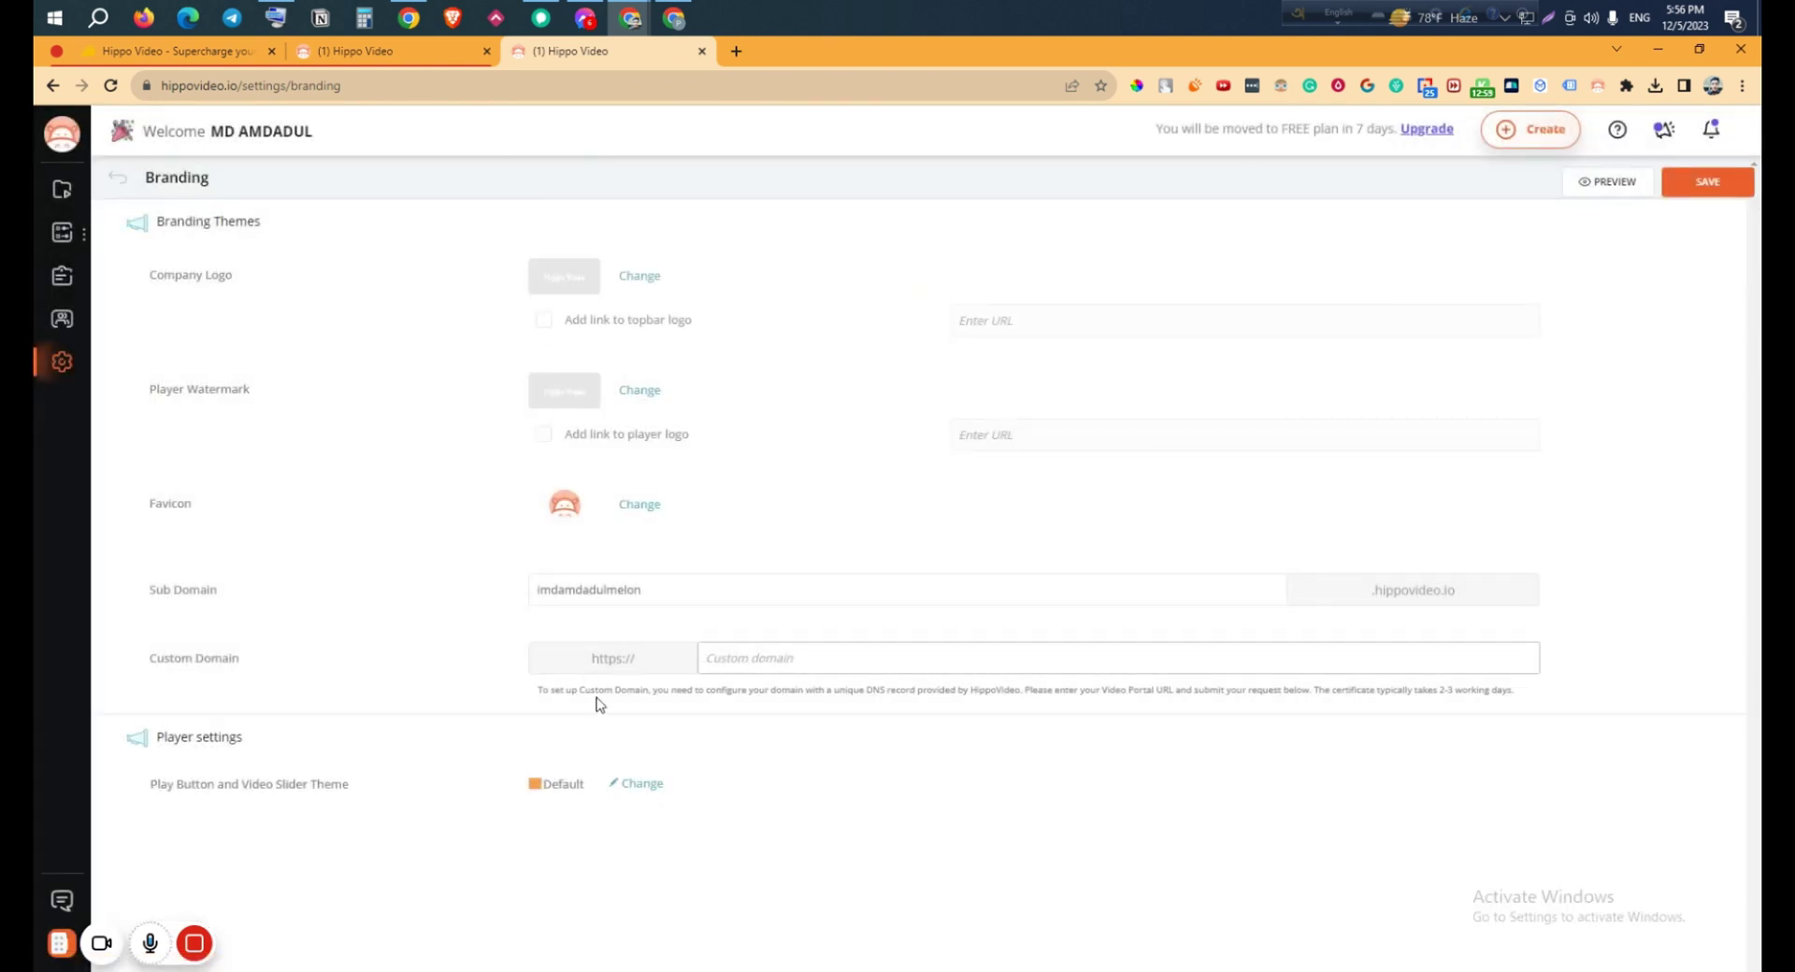
# Check the custom domain feature under License Tier 2 on the AppSumo deal page, and return to Hippo Video's Branding settings
pyautogui.click(135, 57)
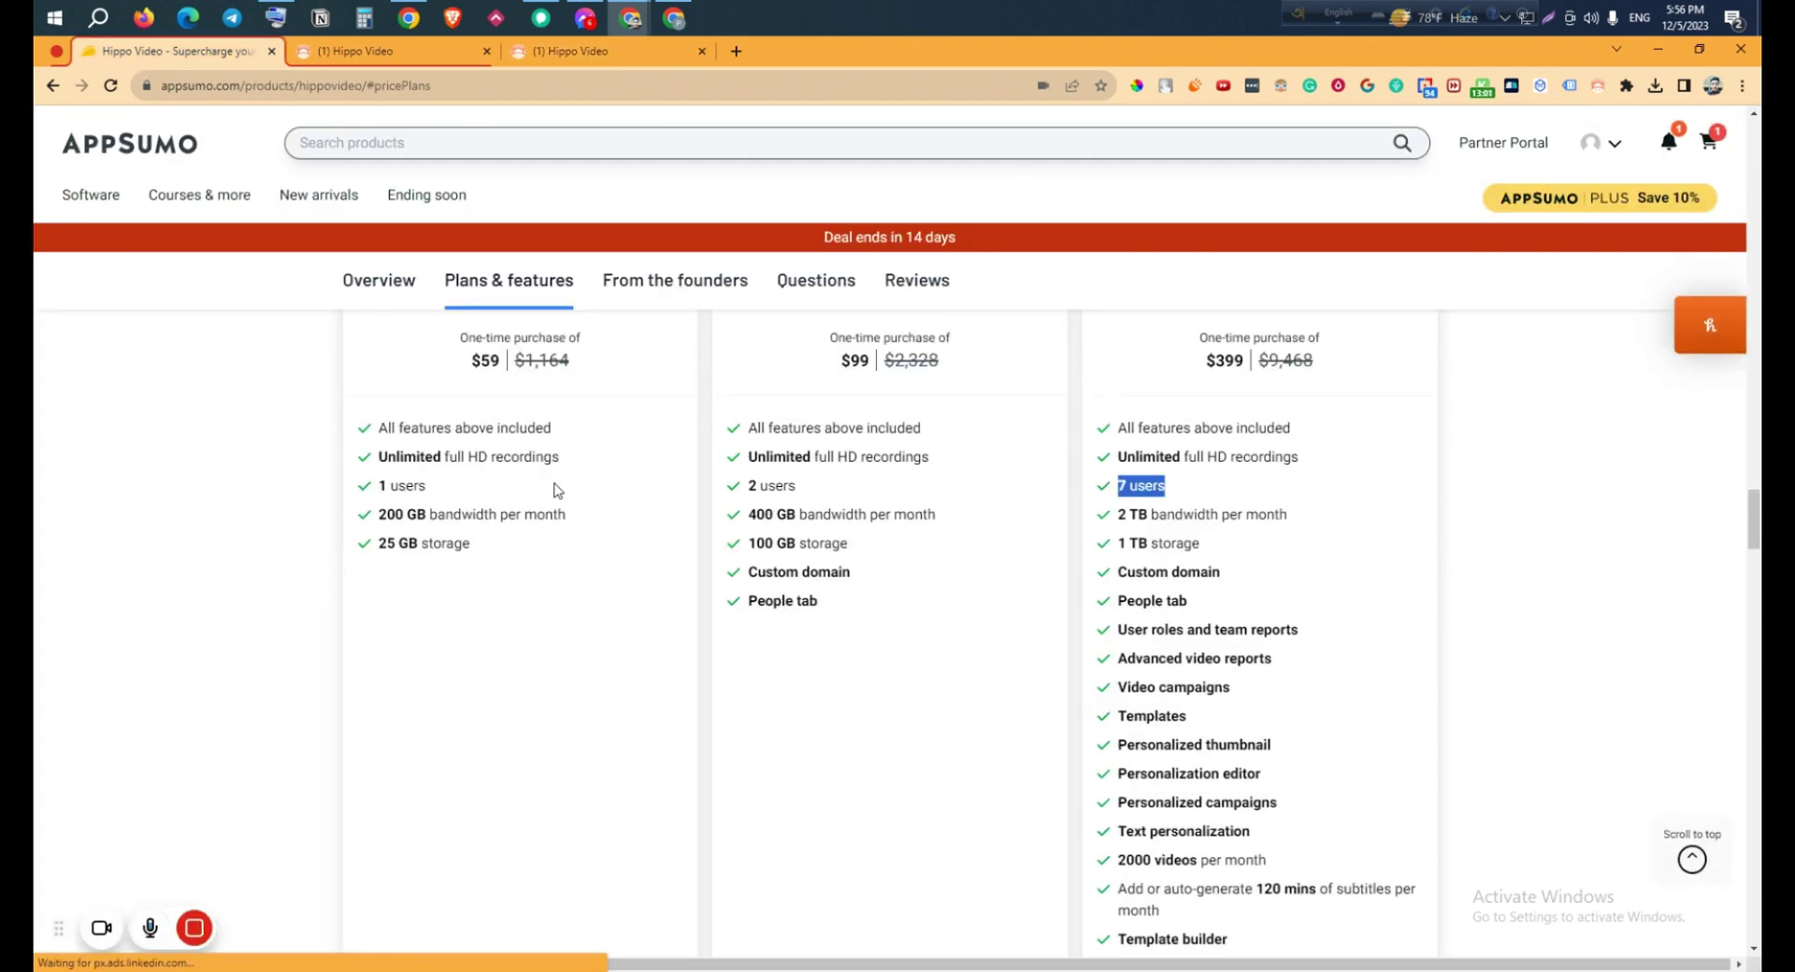
pyautogui.scroll(1, 557, 489)
pyautogui.scroll(-1, 679, 512)
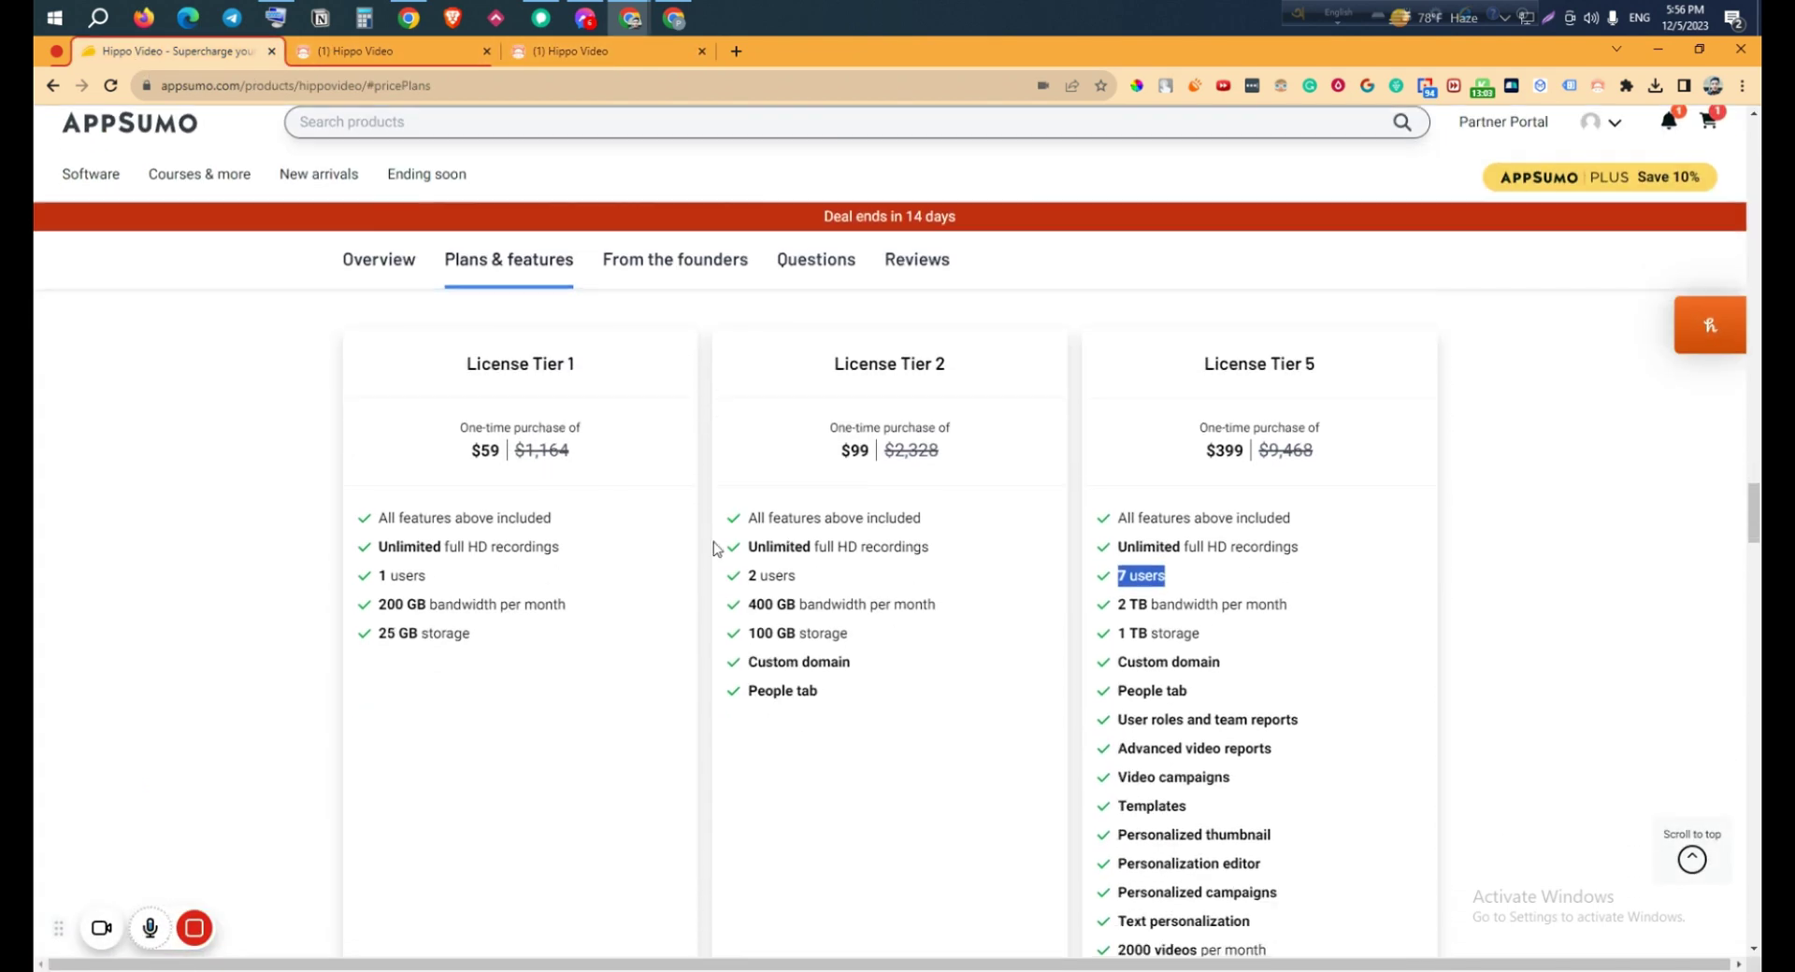
pyautogui.moveTo(759, 665); pyautogui.dragTo(871, 674)
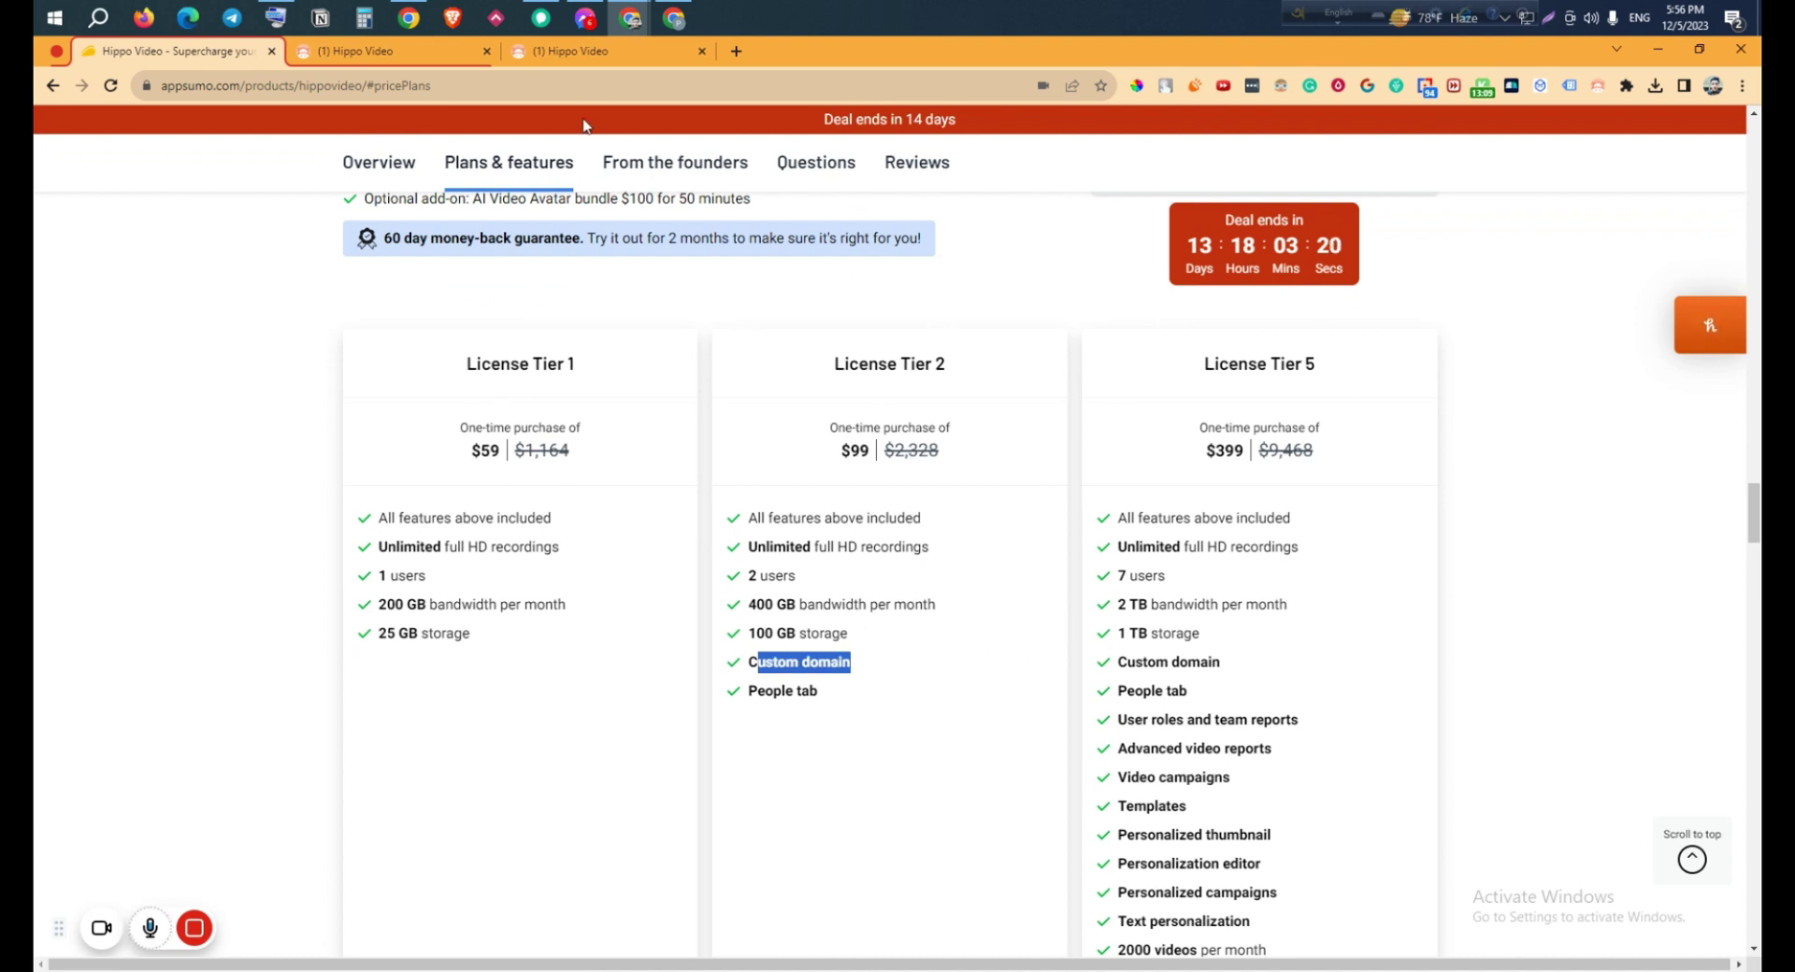
pyautogui.click(395, 47)
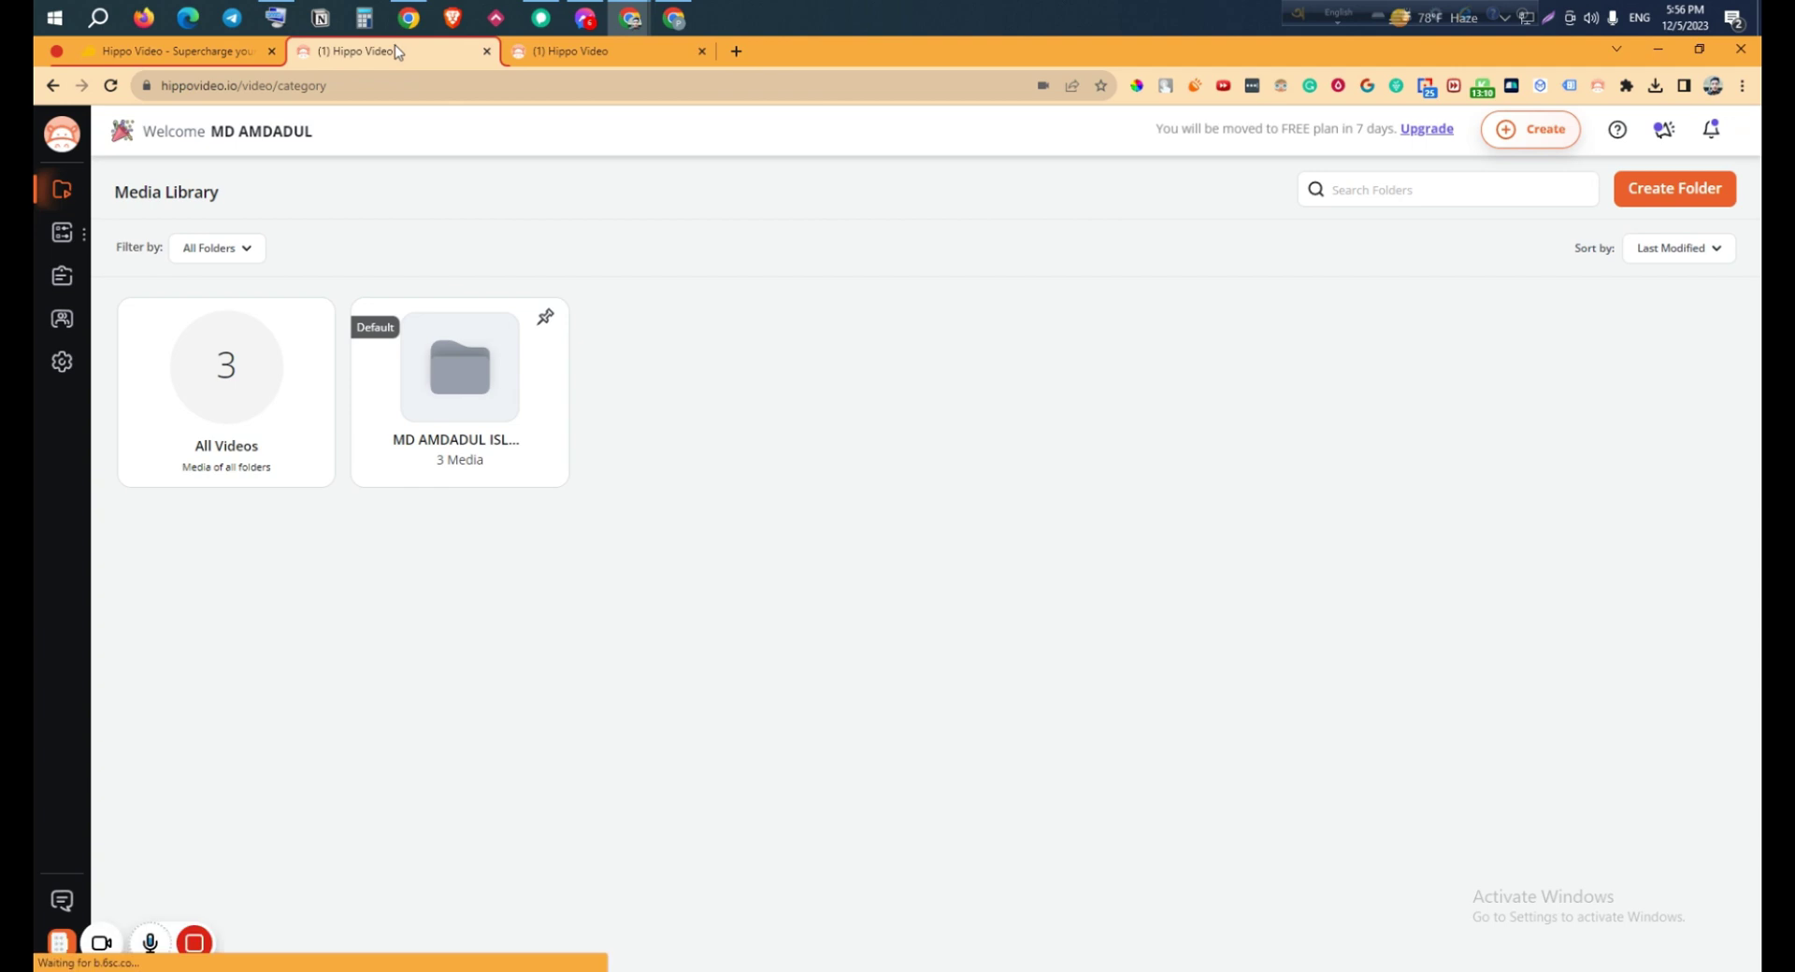
pyautogui.click(559, 52)
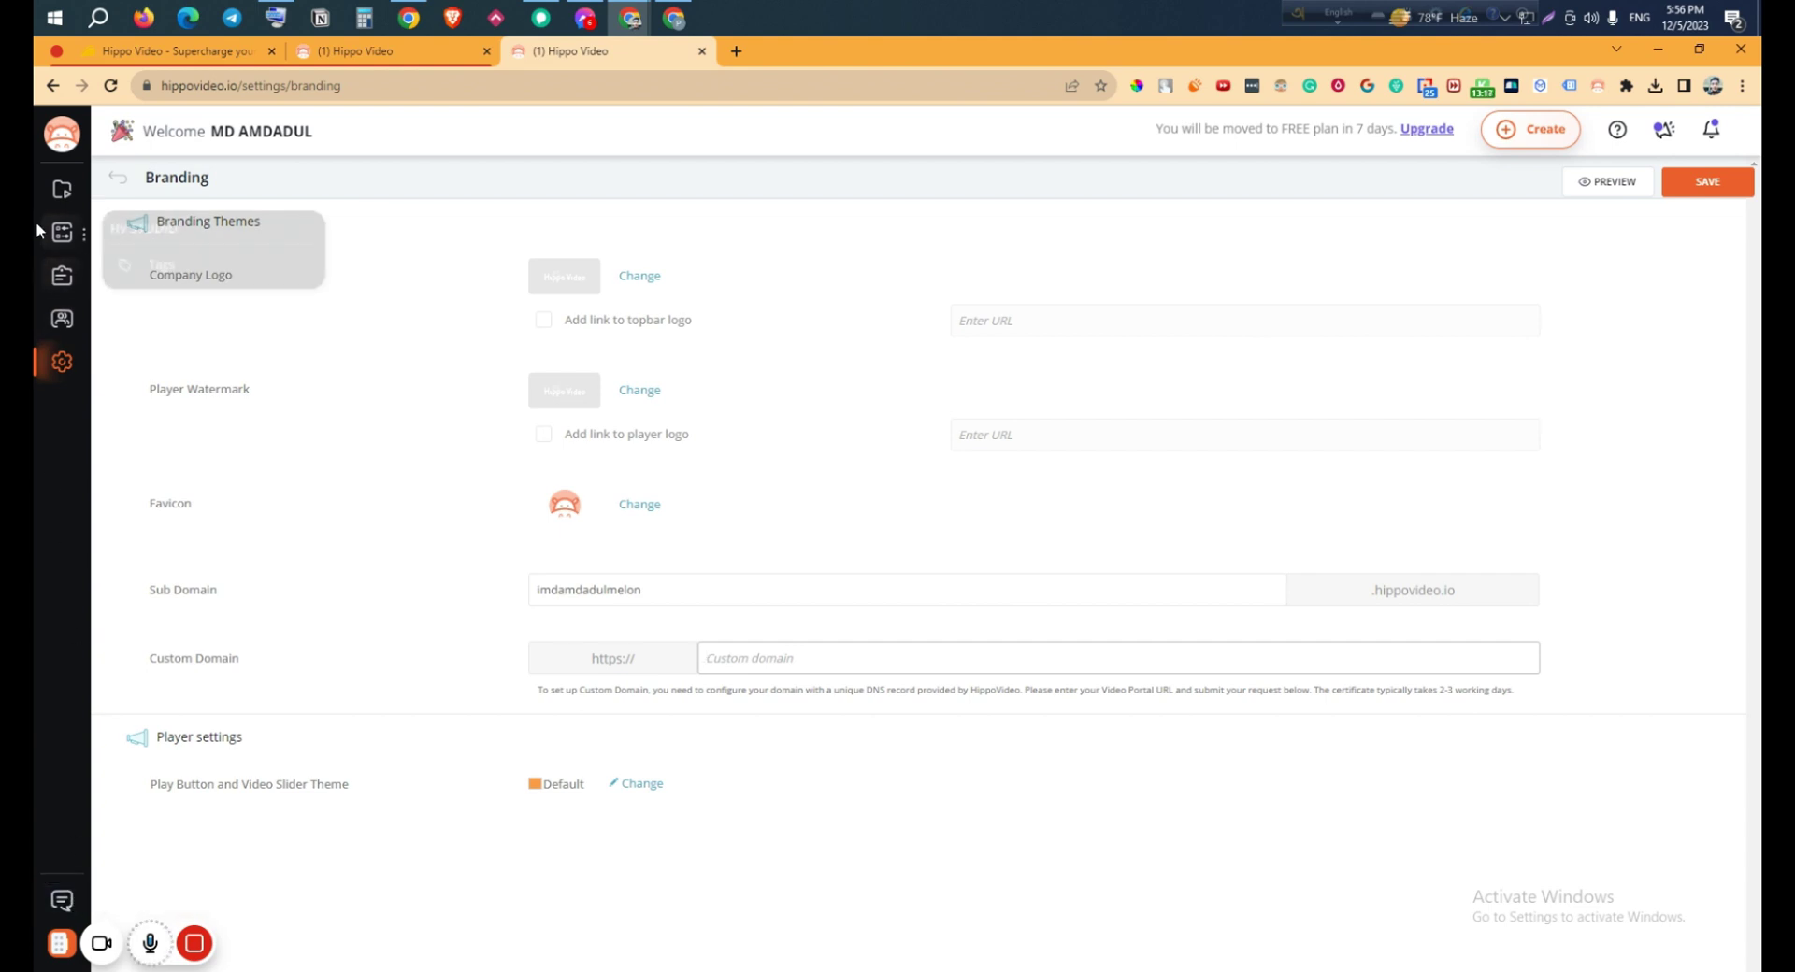
# Open the Media Library, review the Hippo Video overview and license tiers on the AppSumo page, and stop the screen recording
pyautogui.click(42, 198)
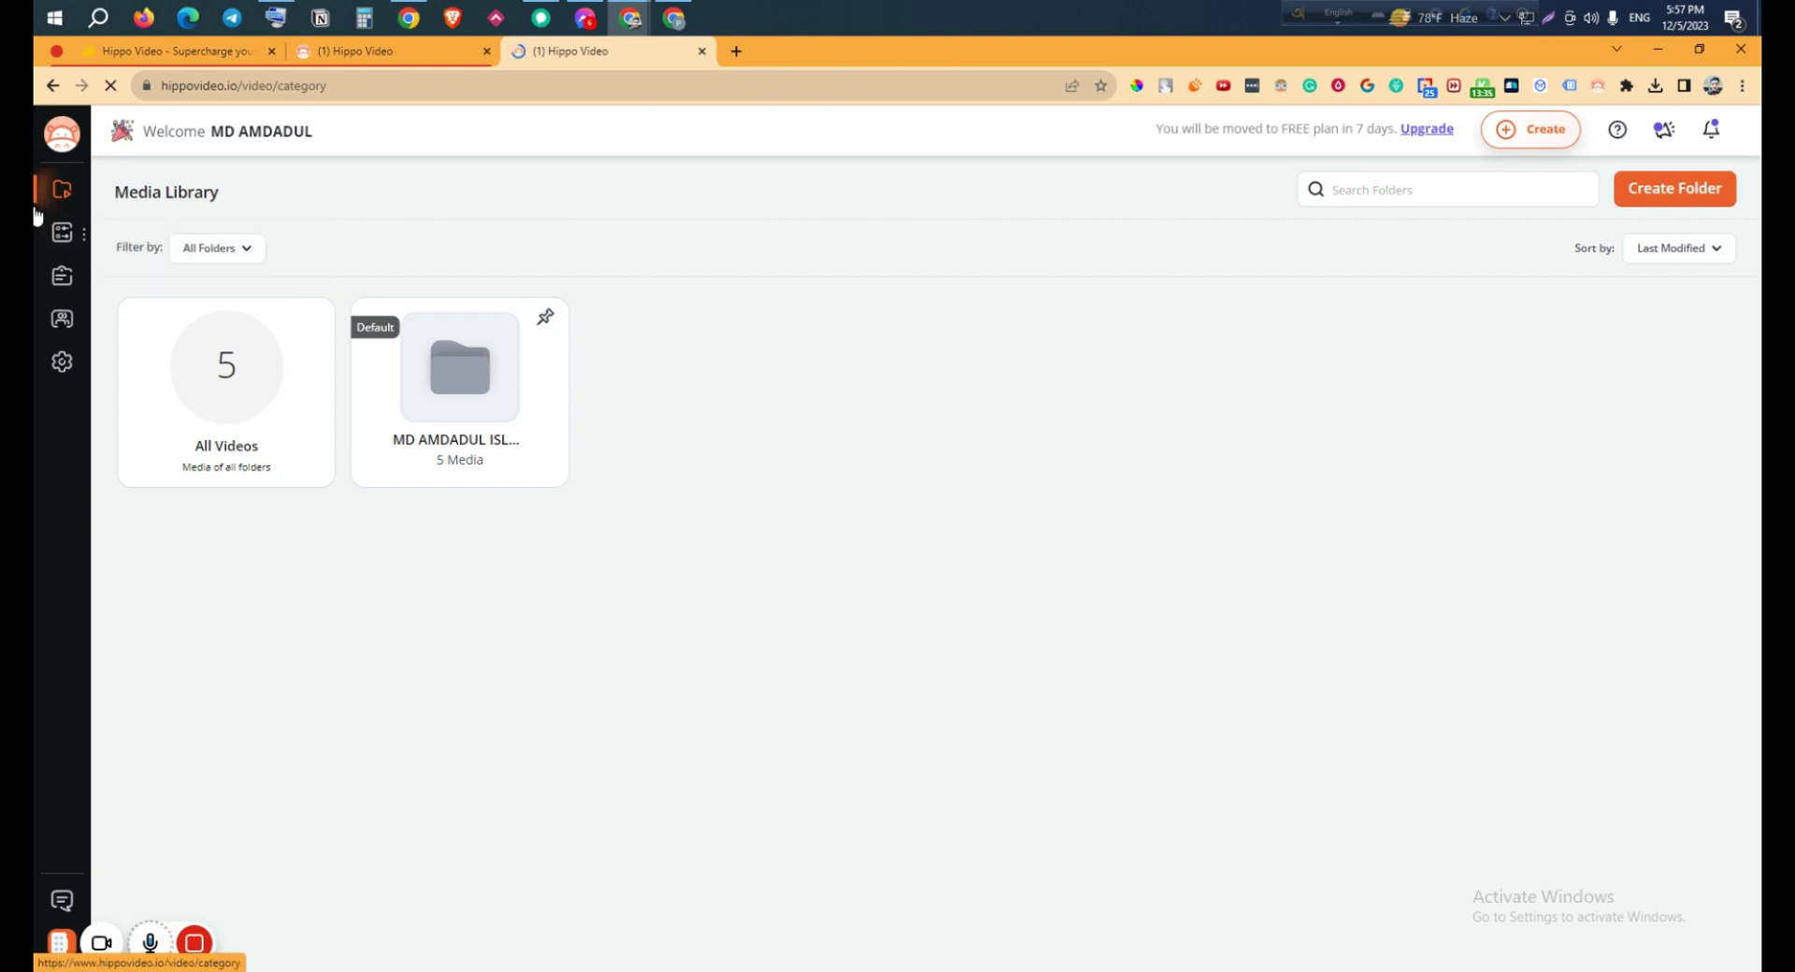
pyautogui.click(168, 56)
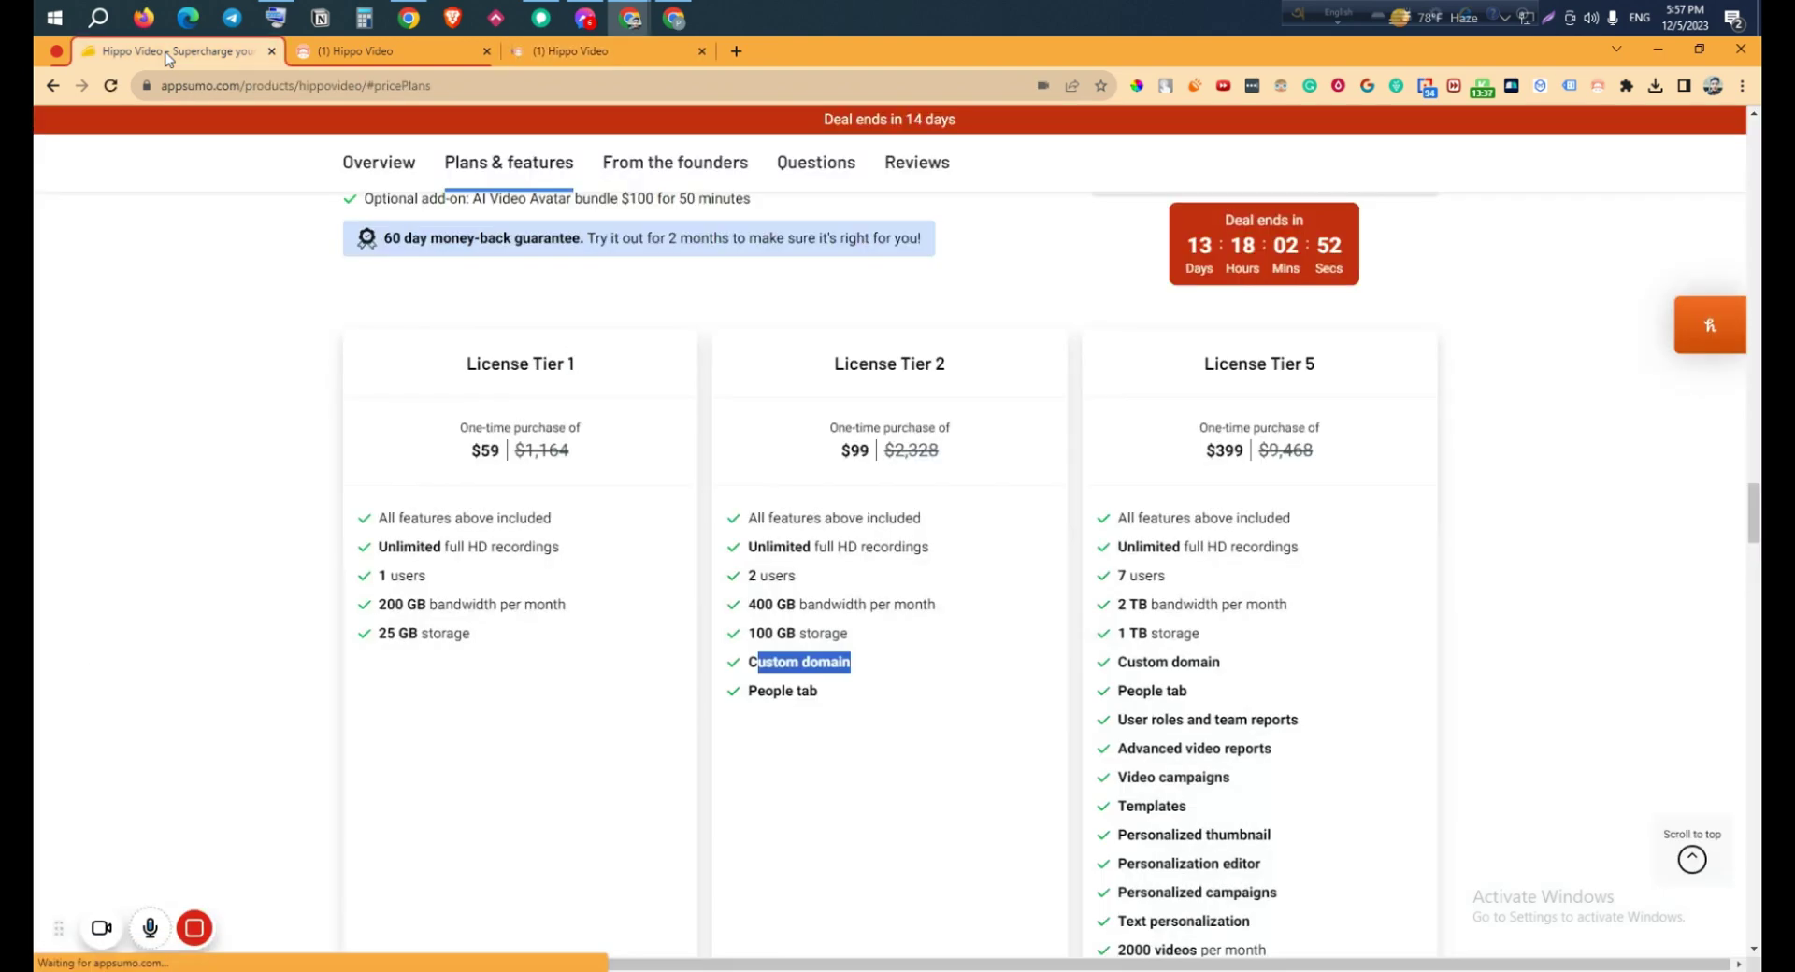
pyautogui.scroll(5, 1081, 681)
pyautogui.scroll(10, 1124, 379)
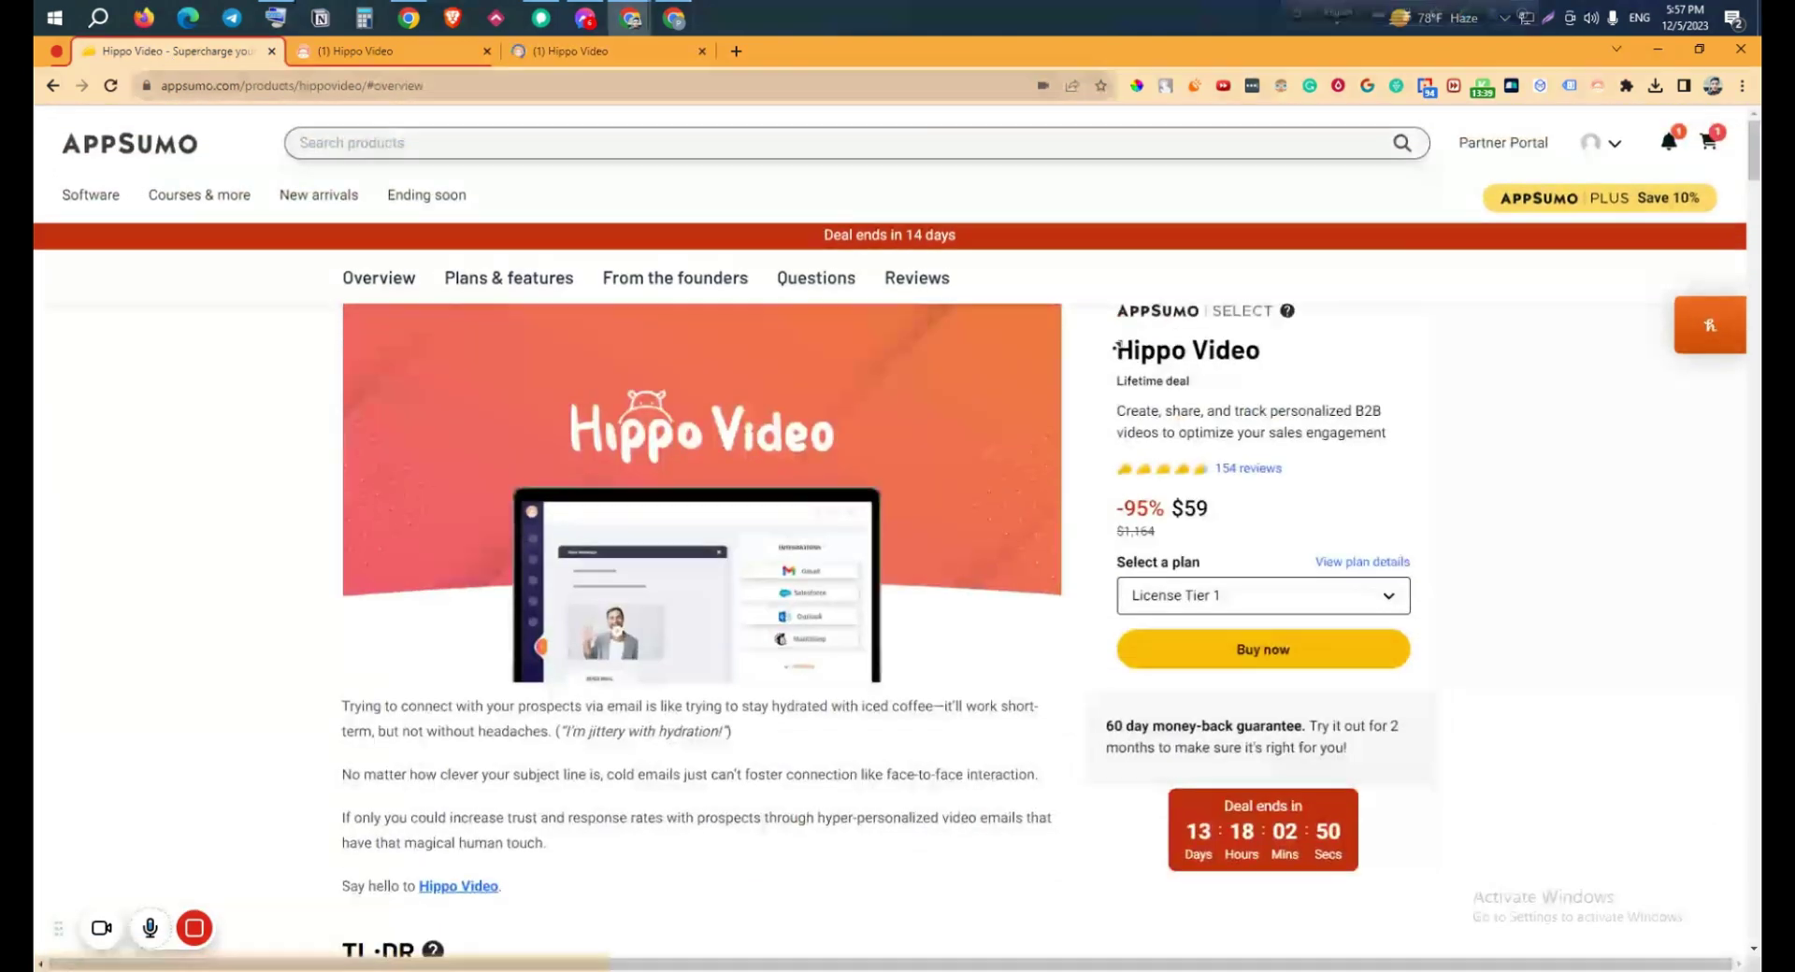
pyautogui.middleClick(1078, 281)
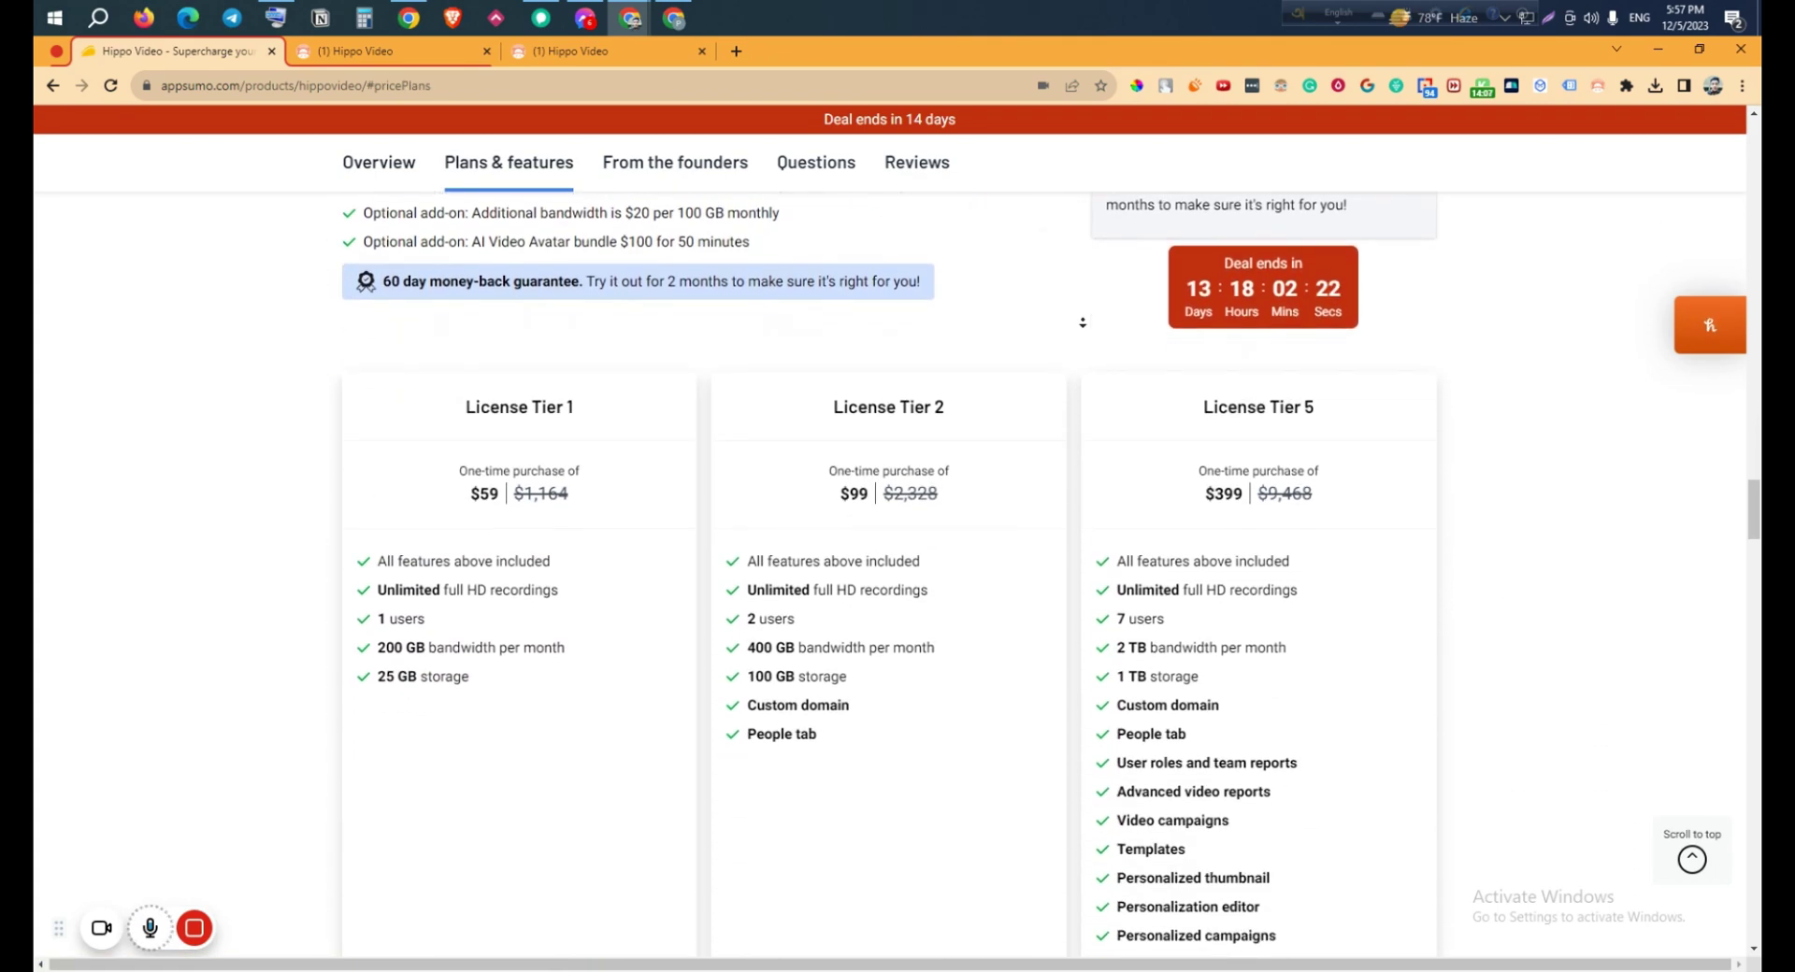
pyautogui.click(1084, 327)
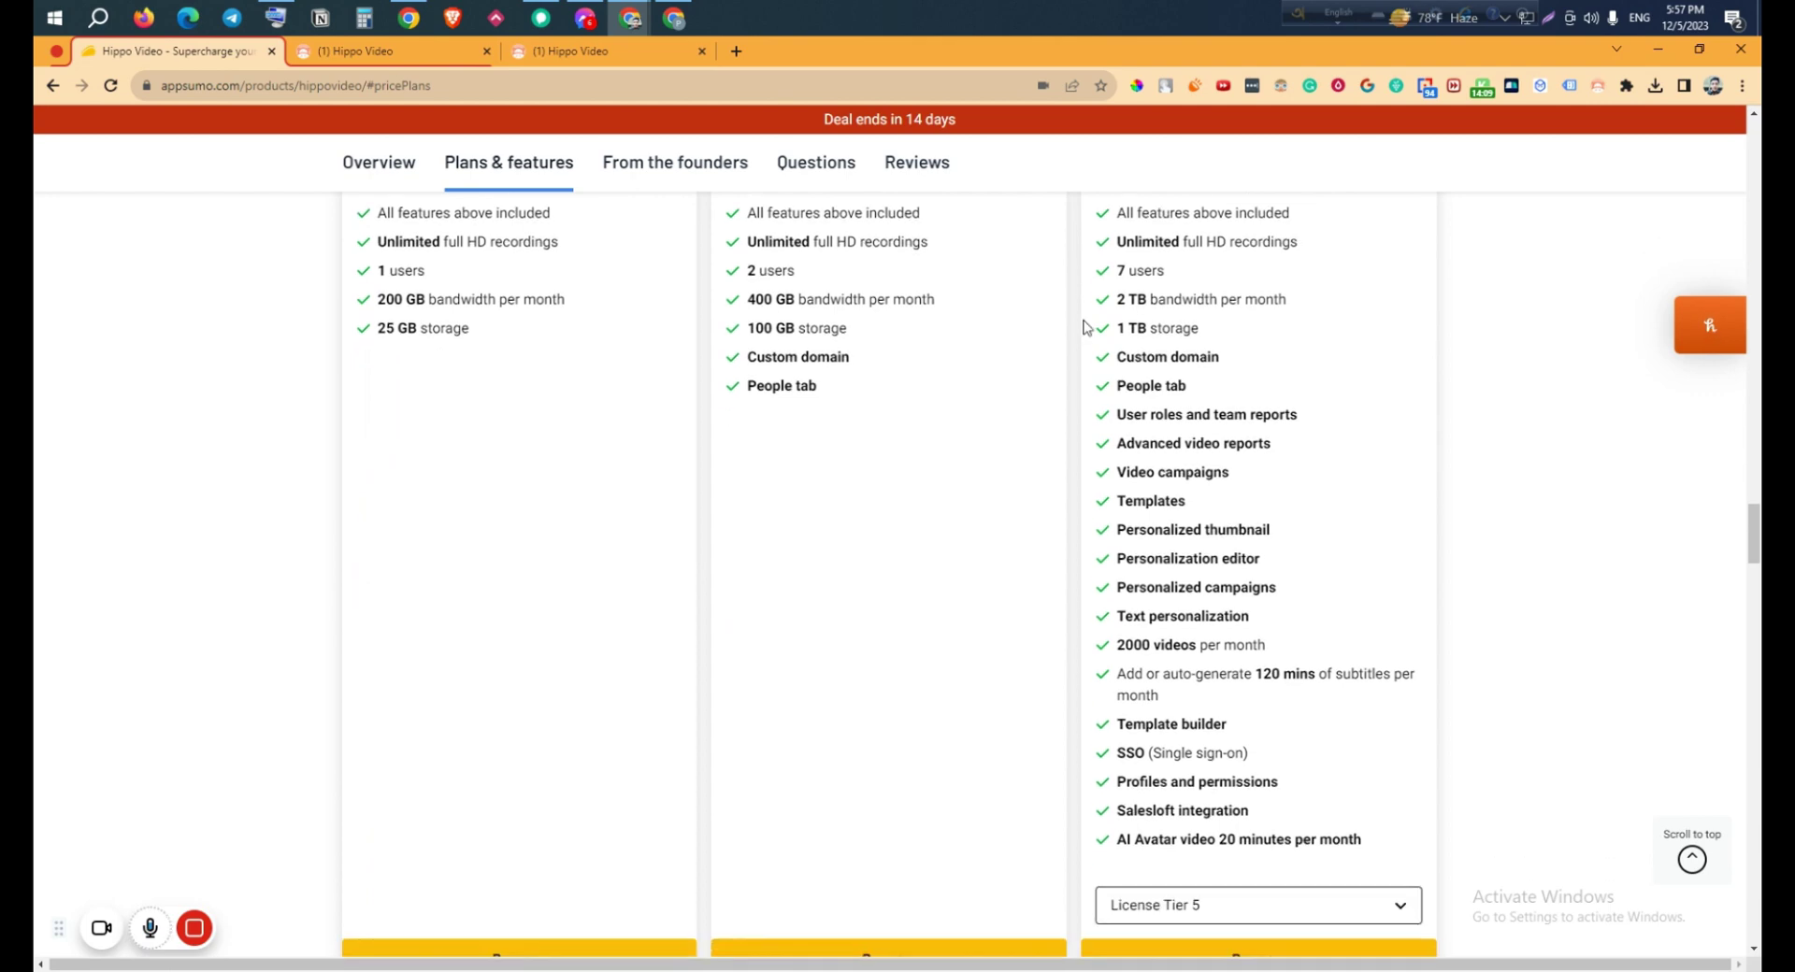
pyautogui.scroll(20, 1063, 661)
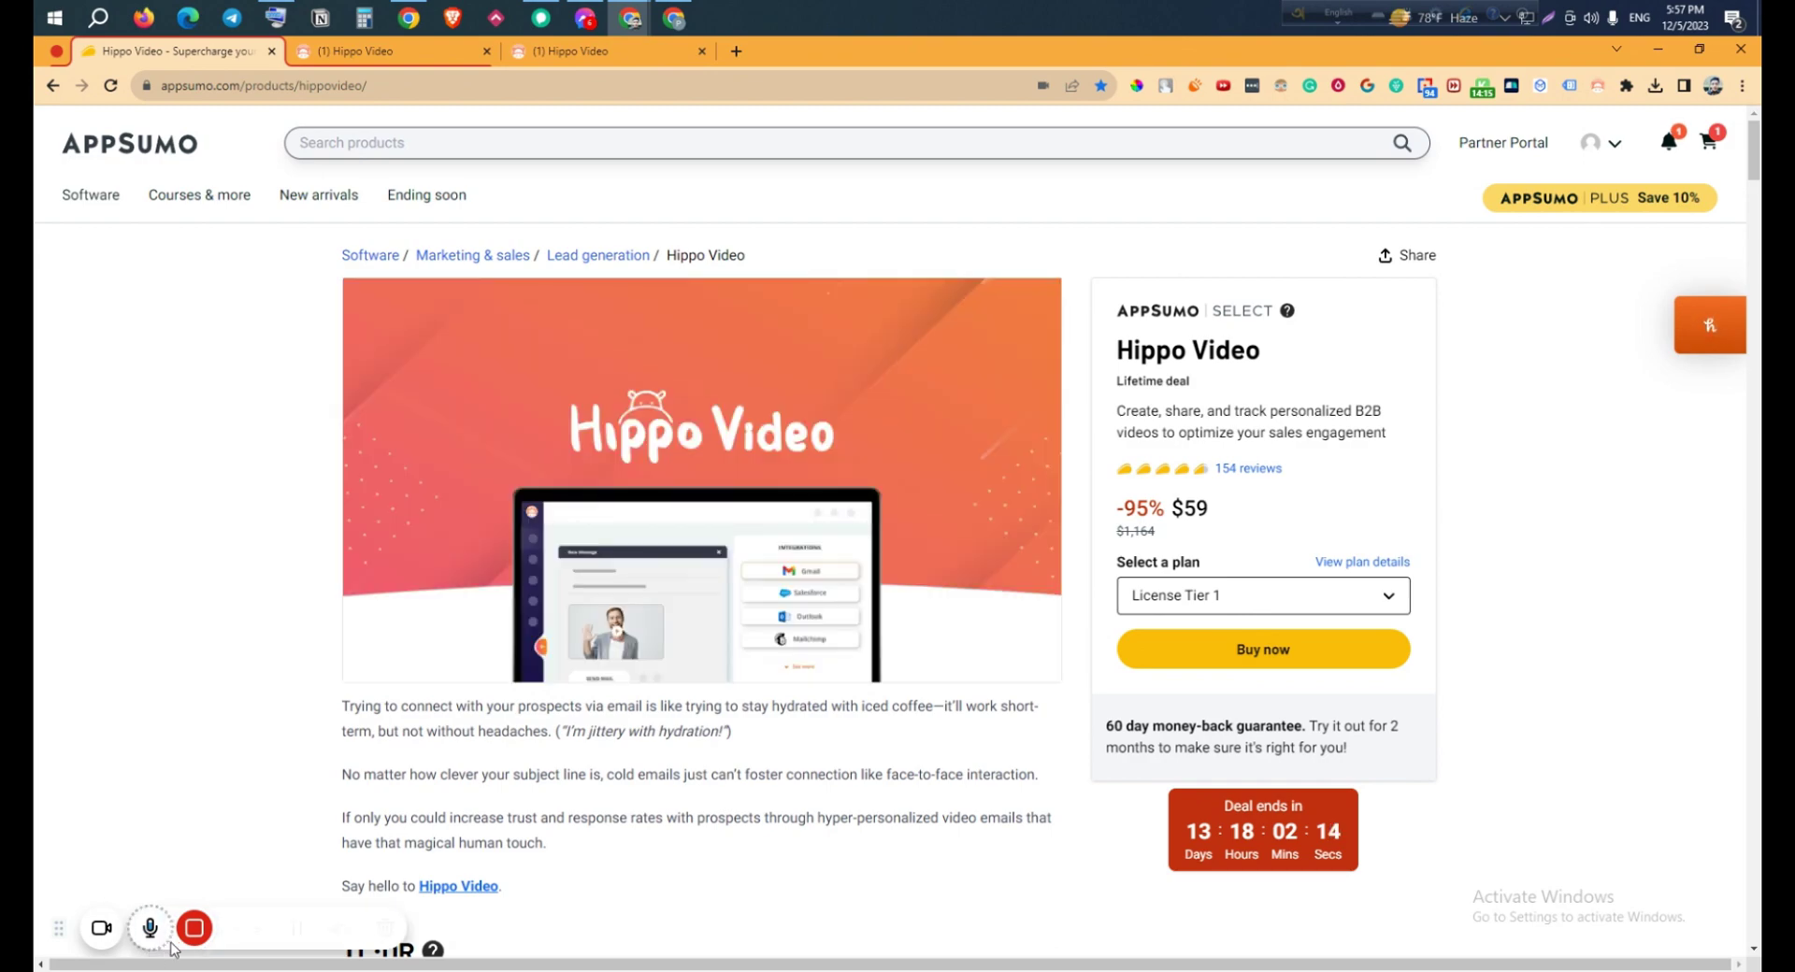
pyautogui.click(194, 928)
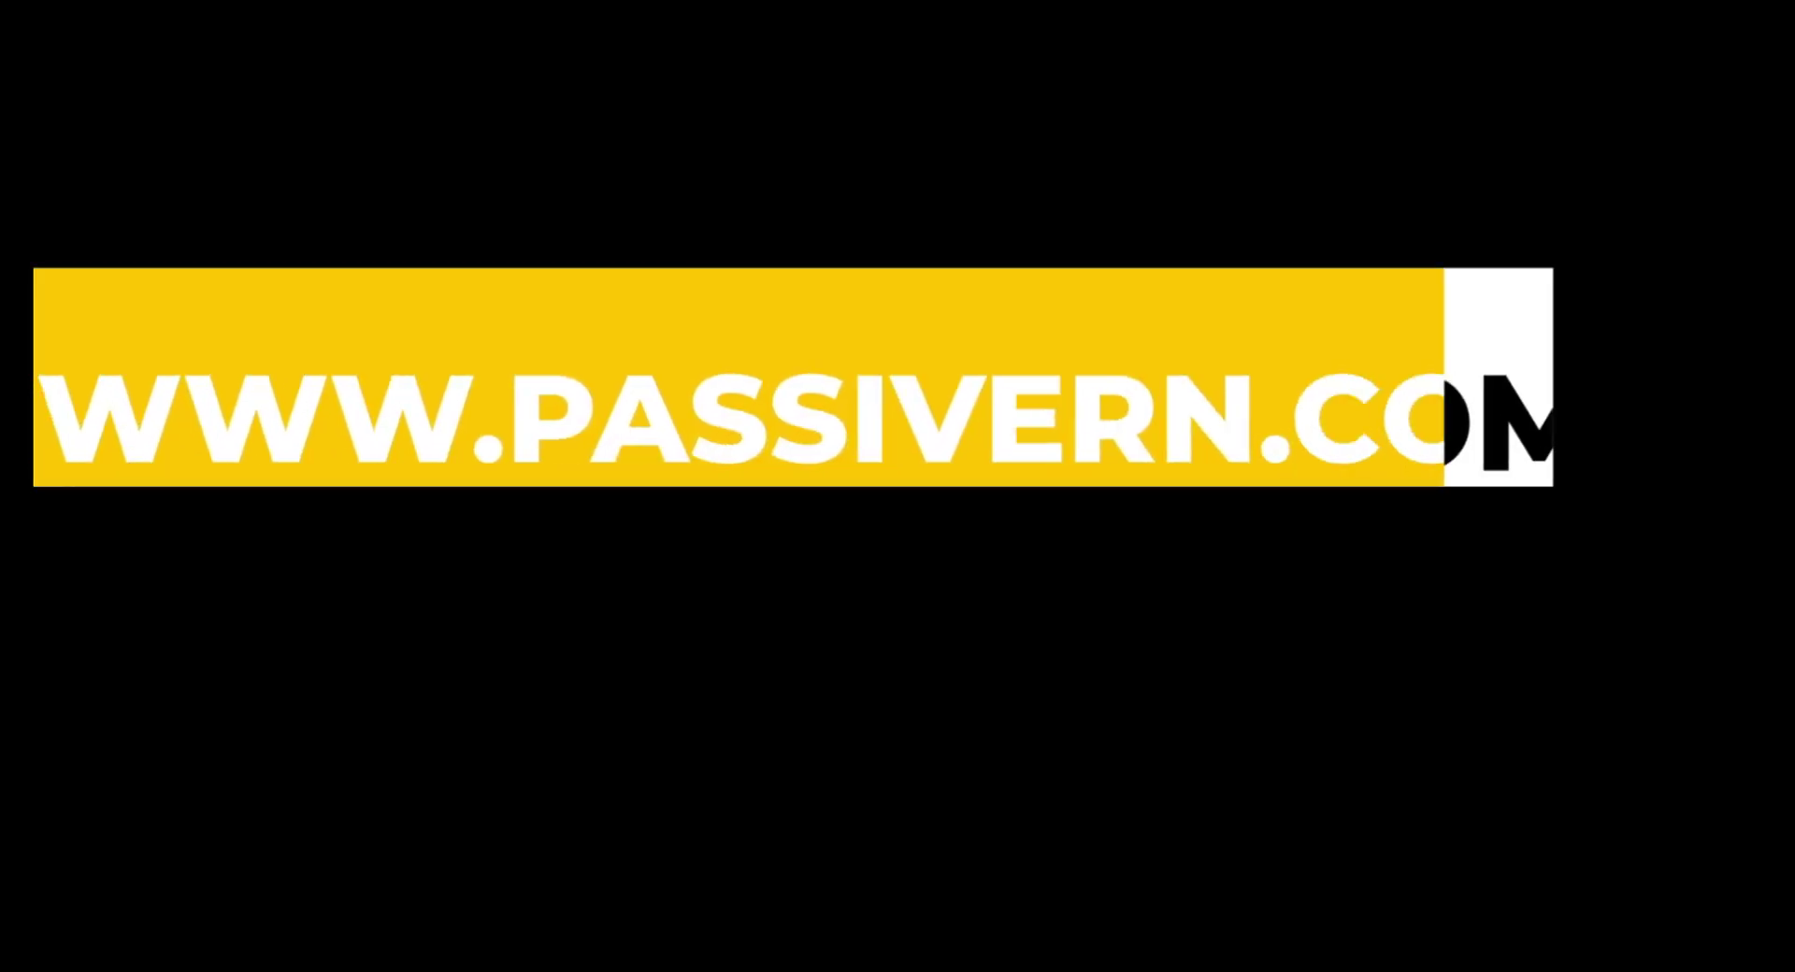